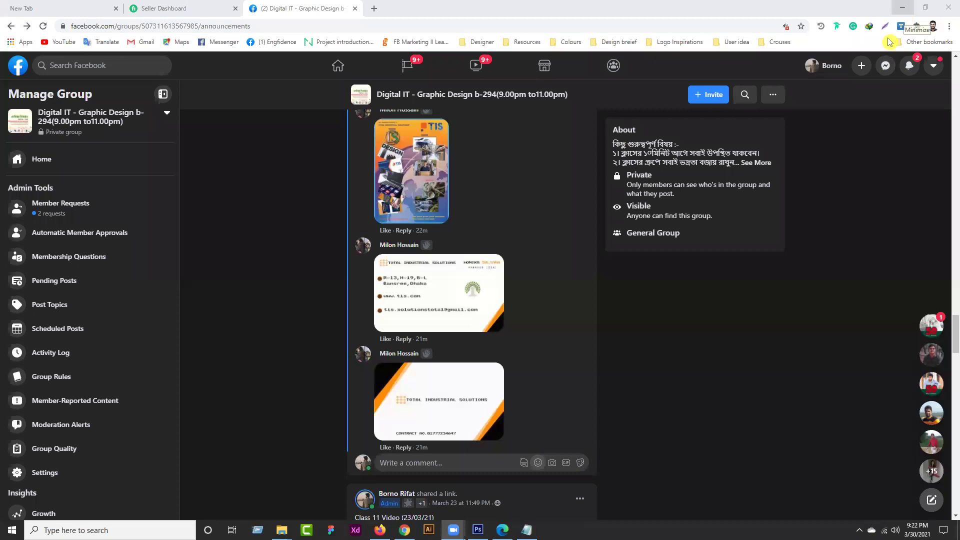
Switch to Photoshop, create a new document with the default settings and start a text layer on the canvas
{"action": "left_click", "coordinate": [902, 8]}
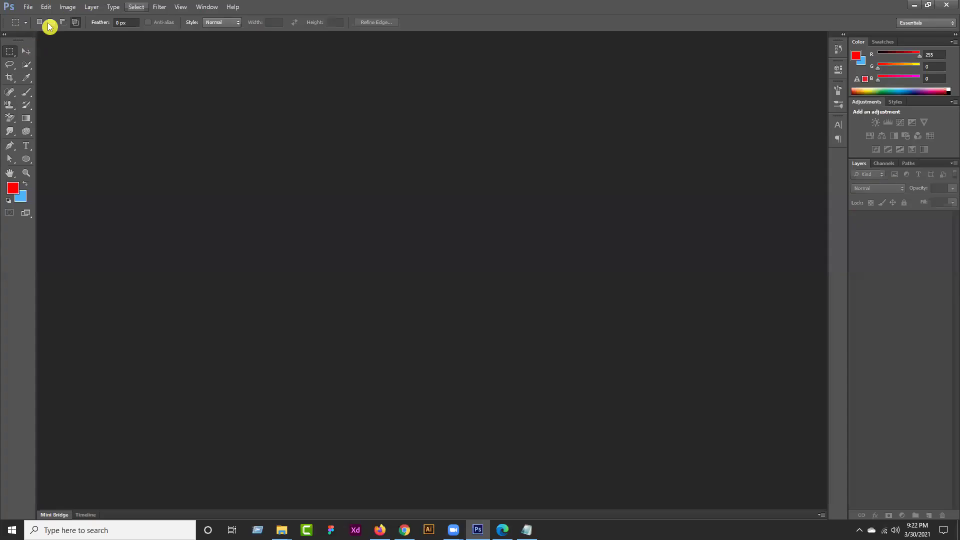
{"action": "key", "text": "ctrl+n"}
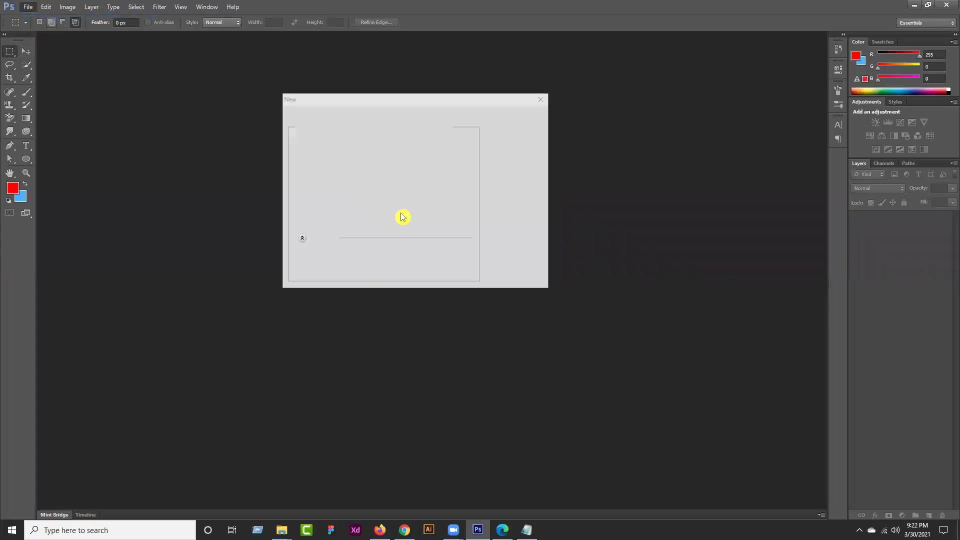
{"action": "left_click", "coordinate": [511, 118]}
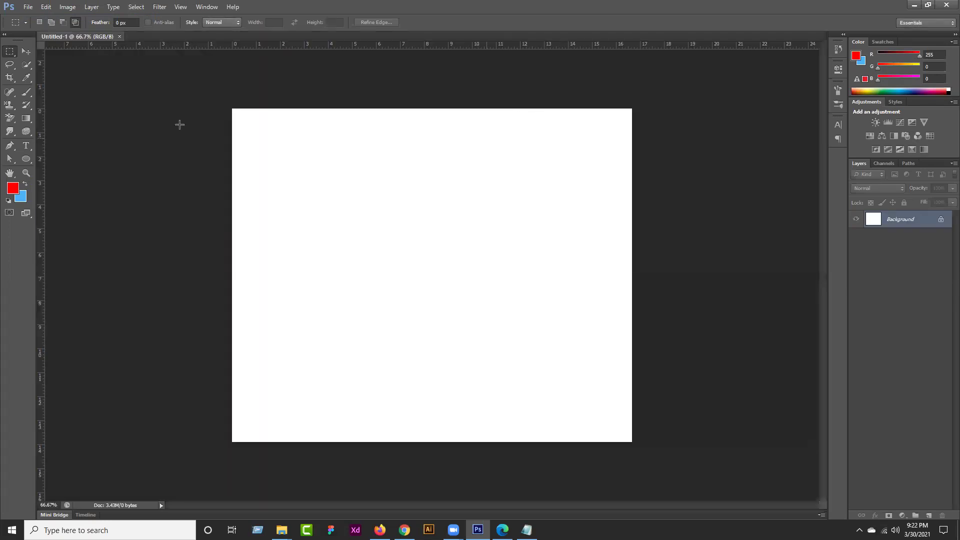
{"action": "left_click", "coordinate": [25, 52]}
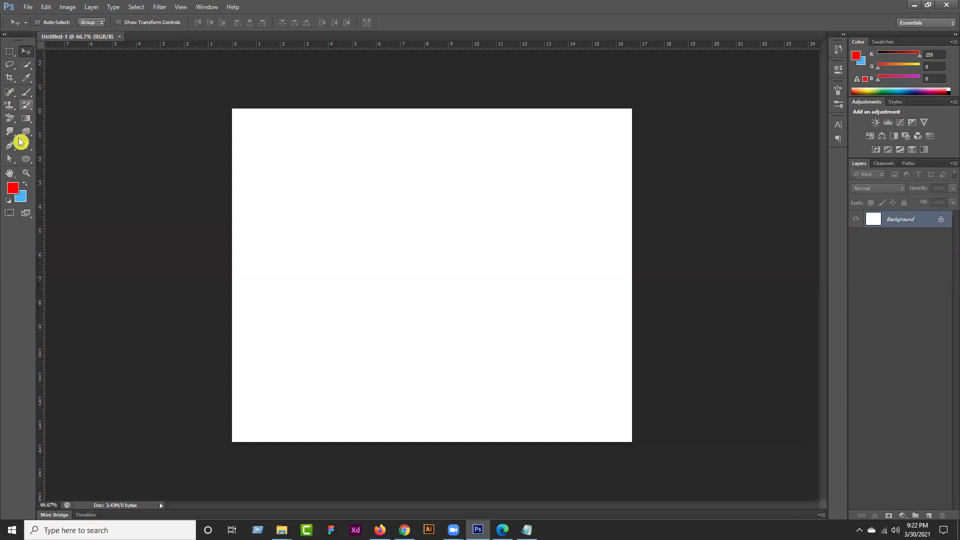
{"action": "left_click", "coordinate": [26, 145]}
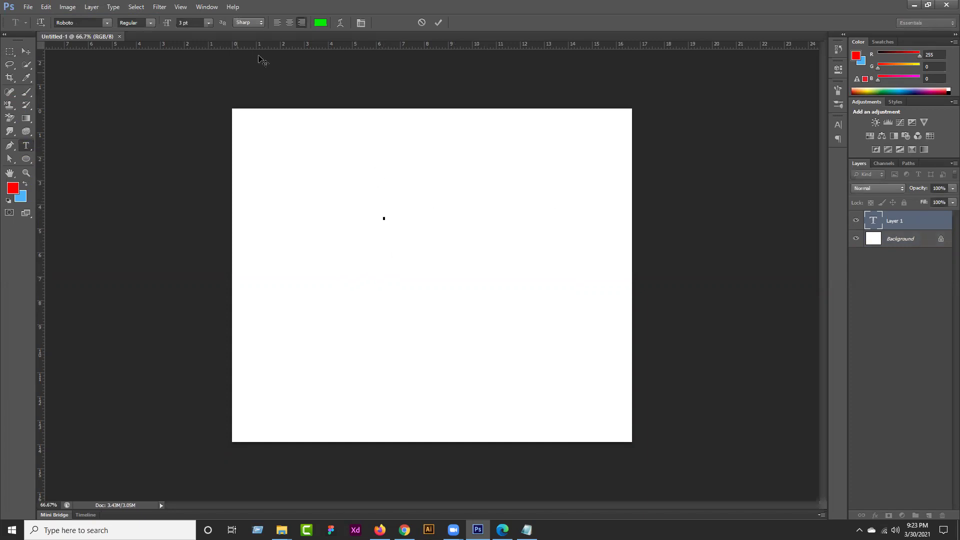
Examine the Character and Paragraph settings available for the text layer
{"action": "left_click", "coordinate": [361, 23]}
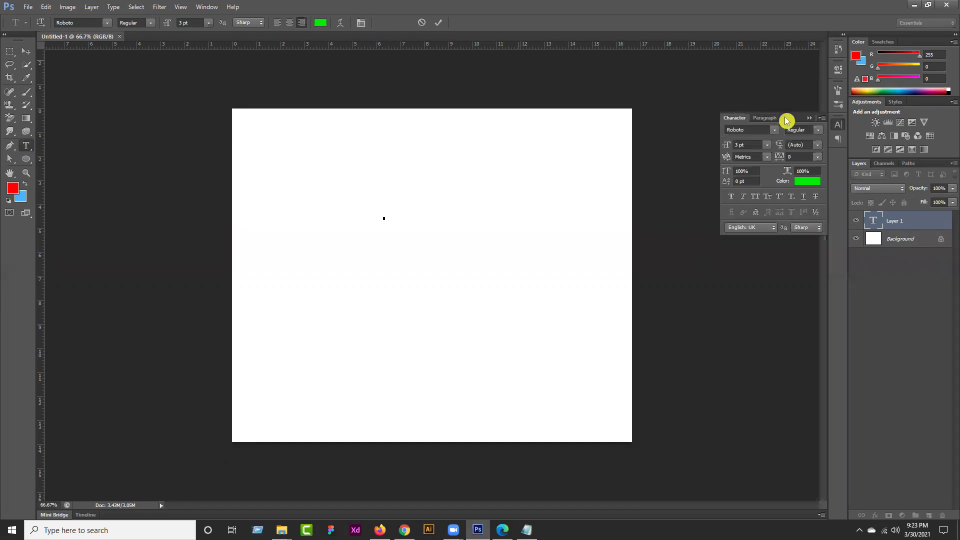
{"action": "left_click", "coordinate": [768, 120]}
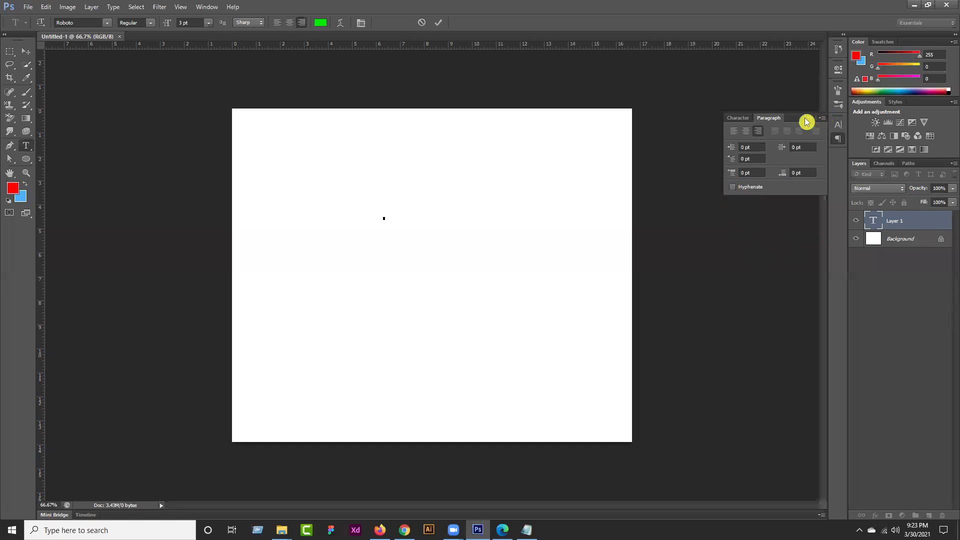
{"action": "left_click", "coordinate": [819, 117]}
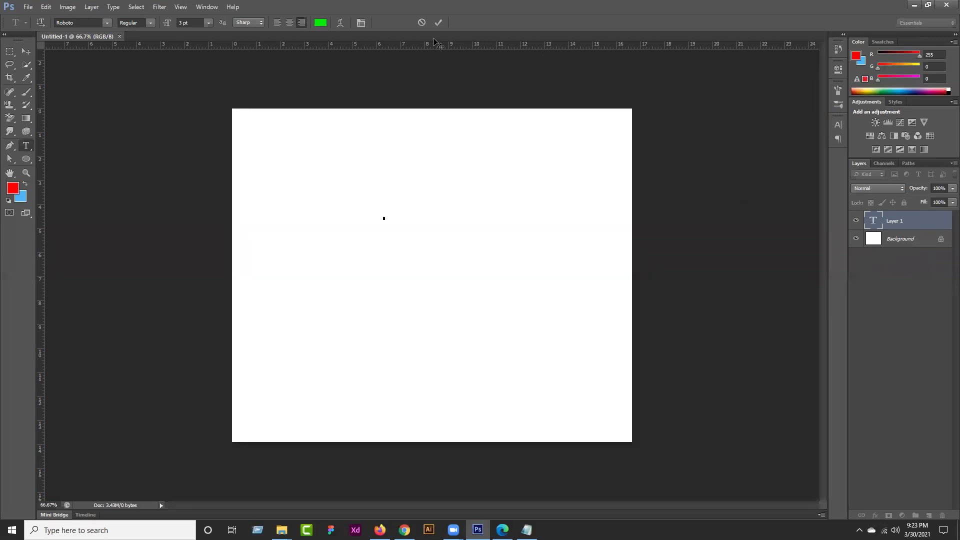
Commit the empty text layer, close the untitled document without saving and exit Photoshop
{"action": "left_click", "coordinate": [52, 36]}
{"action": "left_click", "coordinate": [27, 52]}
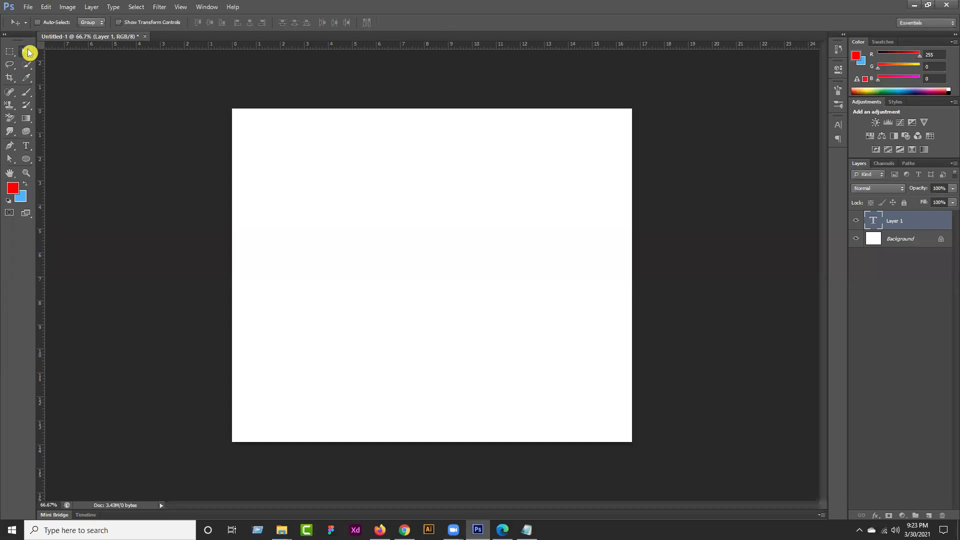
{"action": "left_click", "coordinate": [145, 36]}
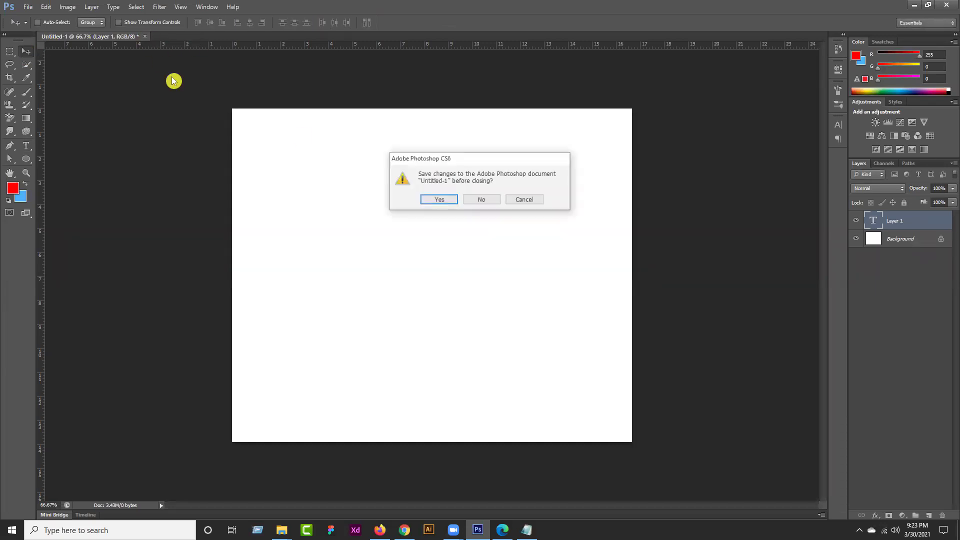
{"action": "left_click", "coordinate": [481, 199]}
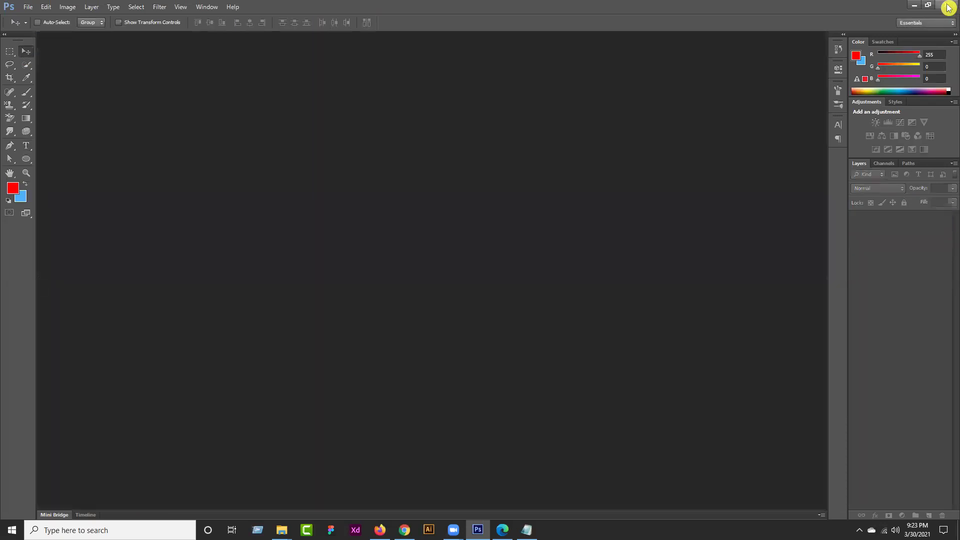
{"action": "left_click", "coordinate": [946, 5]}
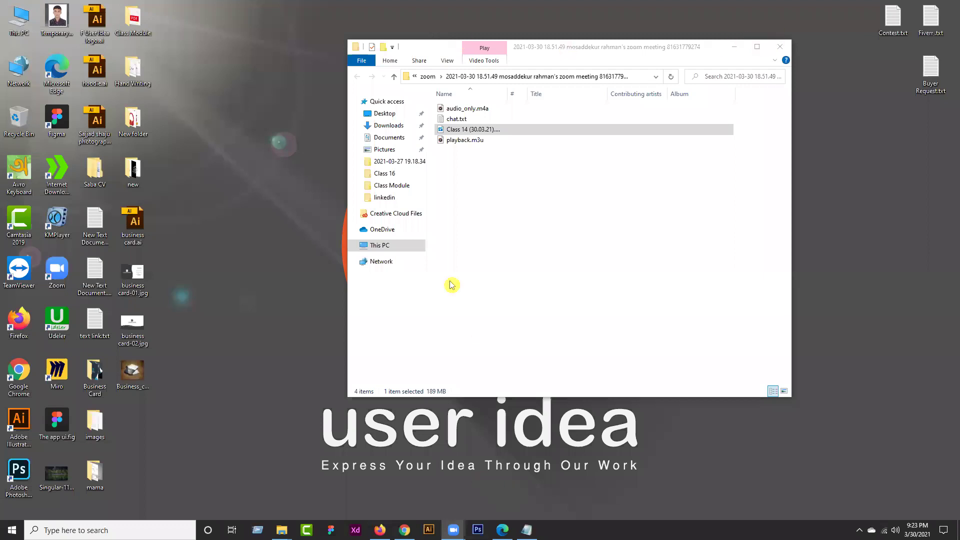
Switch to digital-it-grapic.pdf in Edge, review the Class - 12 topic list and minimize it
{"action": "key", "text": "alt+Tab"}
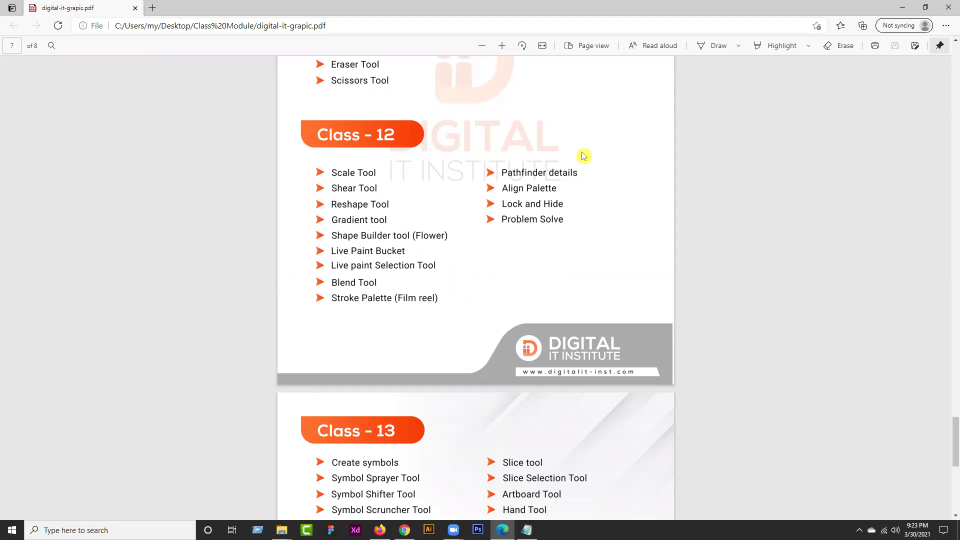
{"action": "left_click", "coordinate": [894, 8]}
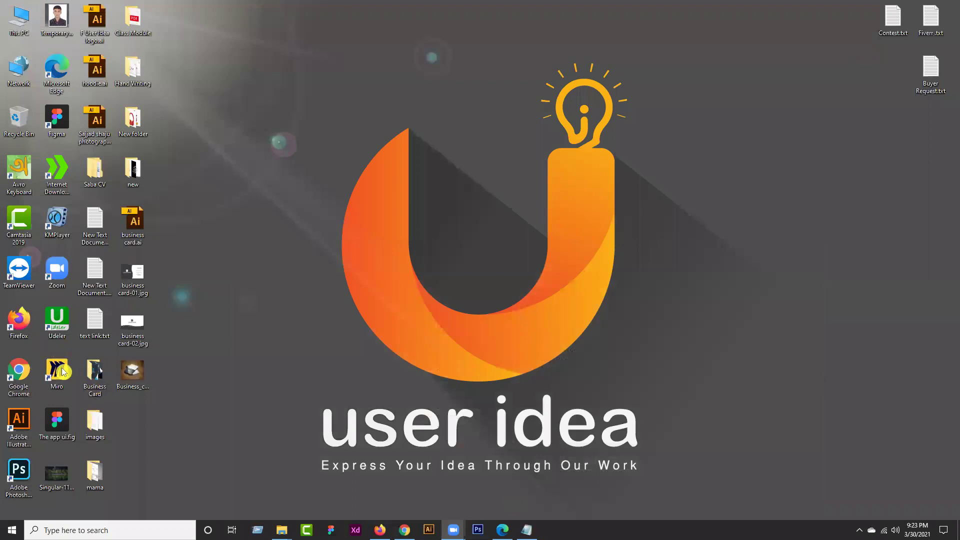
{"action": "key", "text": "super"}
{"action": "key", "text": "super"}
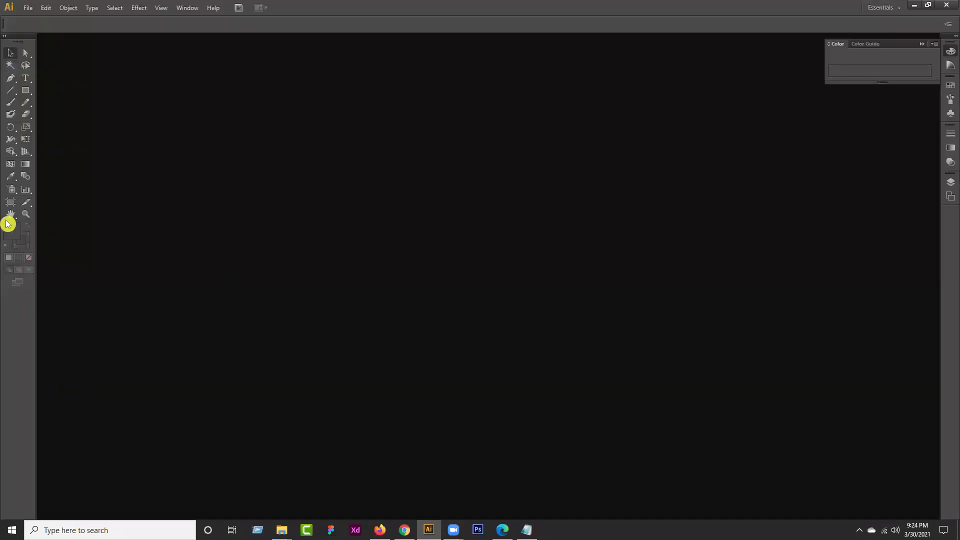
Switch to Illustrator and create a new document 15 in wide and 10 in high with 0 in bleed on all sides
{"action": "left_click", "coordinate": [28, 8]}
{"action": "left_click", "coordinate": [50, 19]}
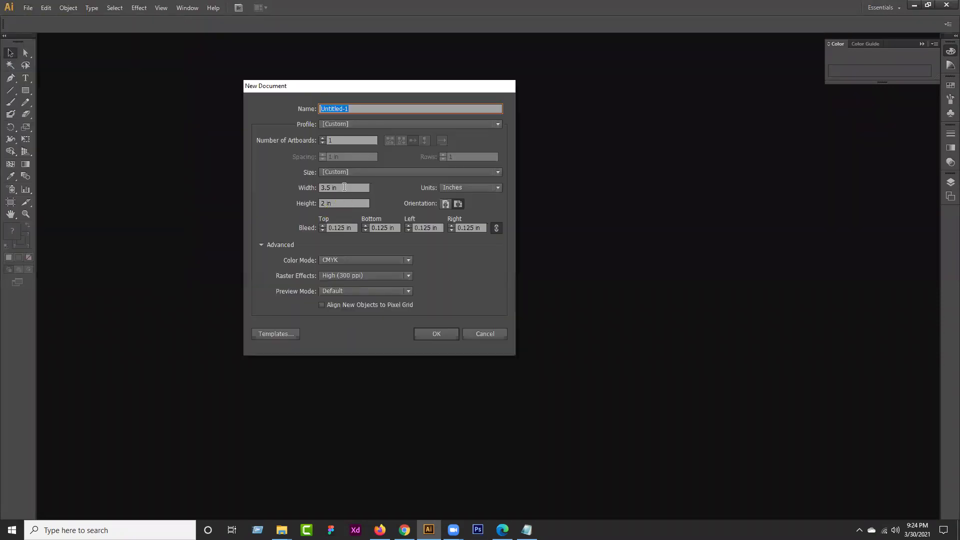
{"action": "left_click", "coordinate": [288, 192]}
{"action": "type", "text": "15"}
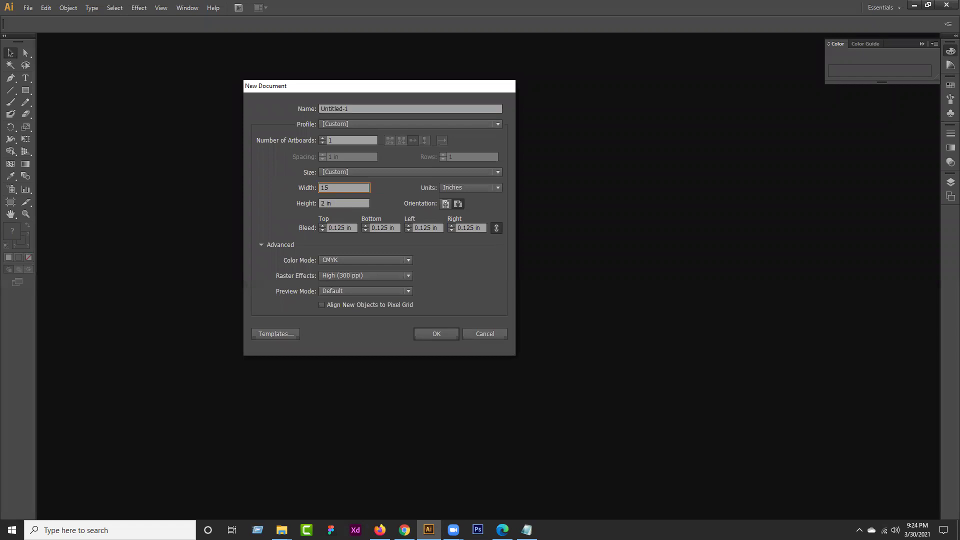
{"action": "left_click", "coordinate": [287, 214]}
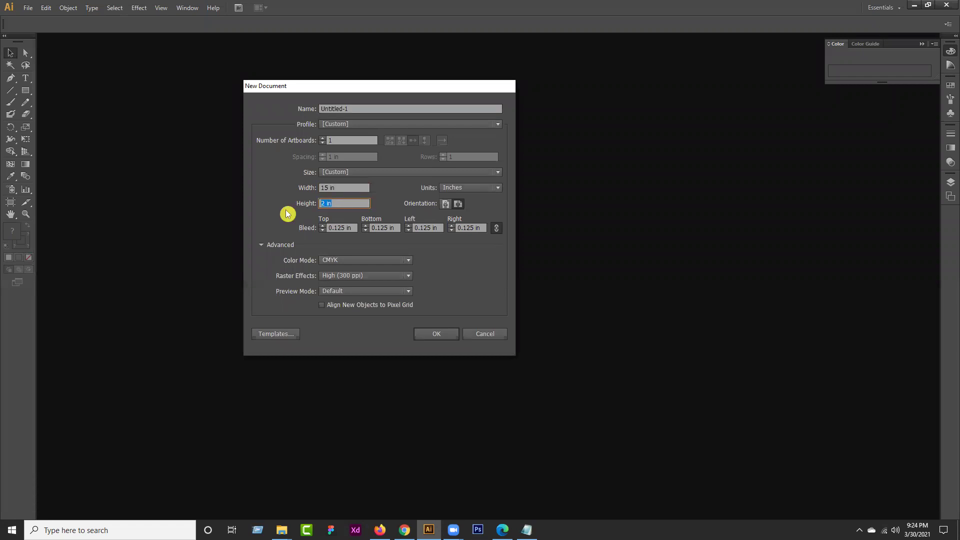
{"action": "type", "text": "10"}
{"action": "left_click", "coordinate": [299, 226]}
{"action": "left_click", "coordinate": [299, 226]}
{"action": "type", "text": "0"}
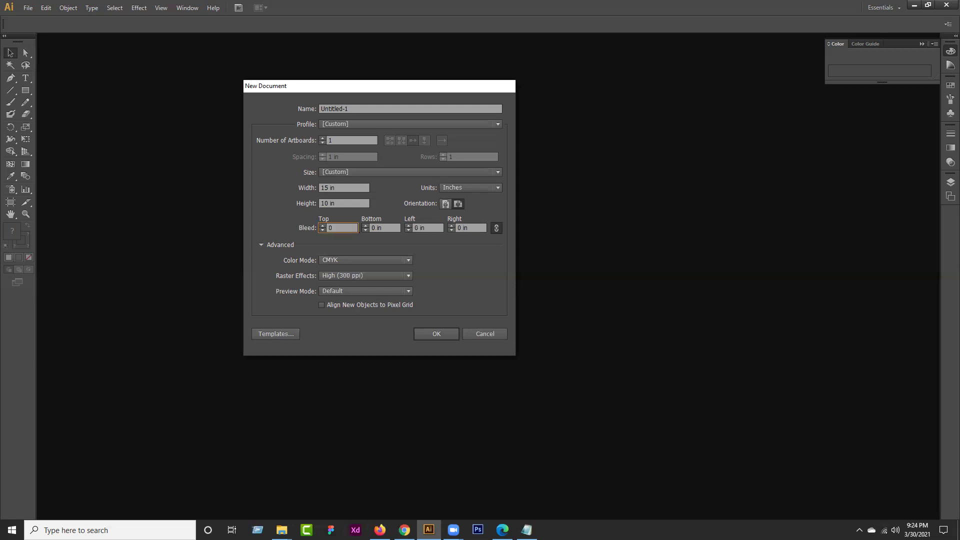
{"action": "left_click", "coordinate": [443, 335]}
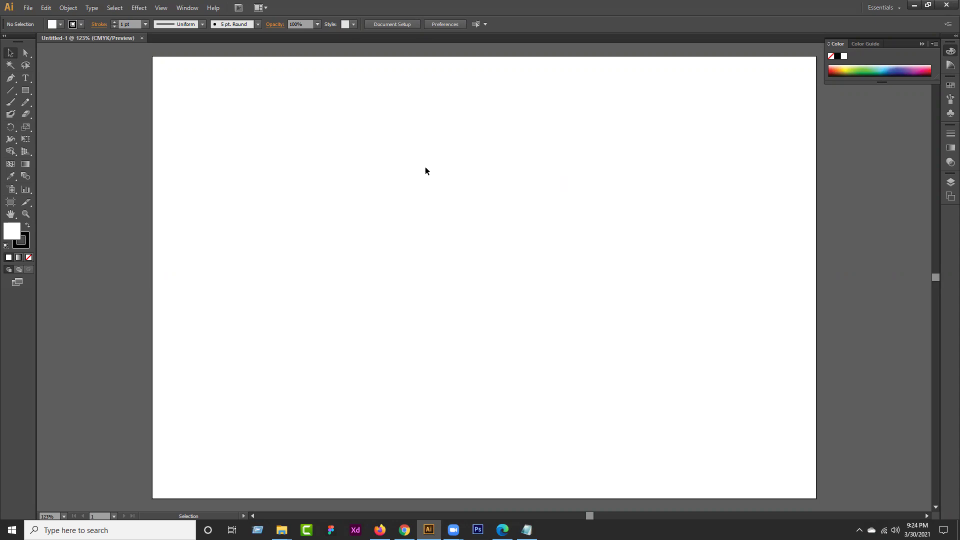
Draw a rectangle about 6.8 in wide and 3.9 in high near the centre of the artboard
{"action": "left_click", "coordinate": [26, 126]}
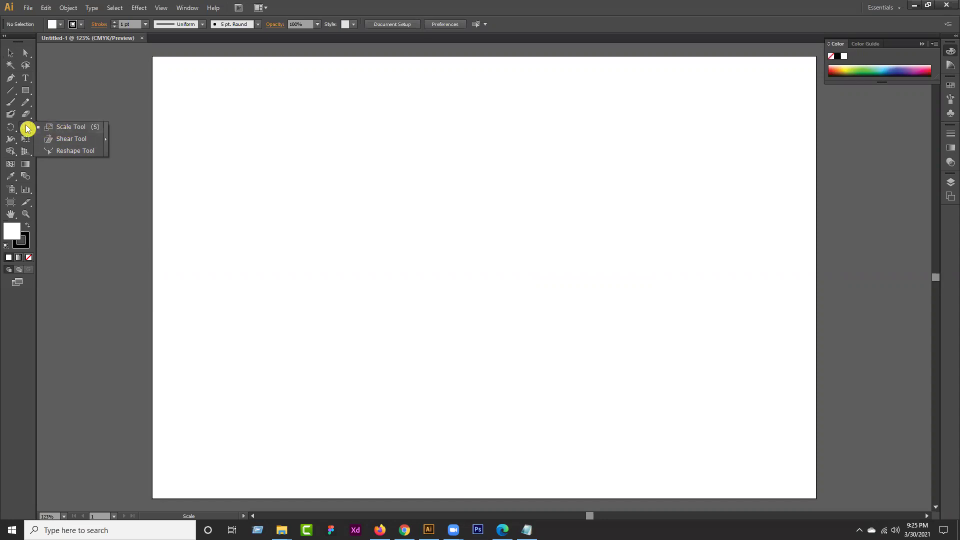
{"action": "left_click", "coordinate": [11, 56]}
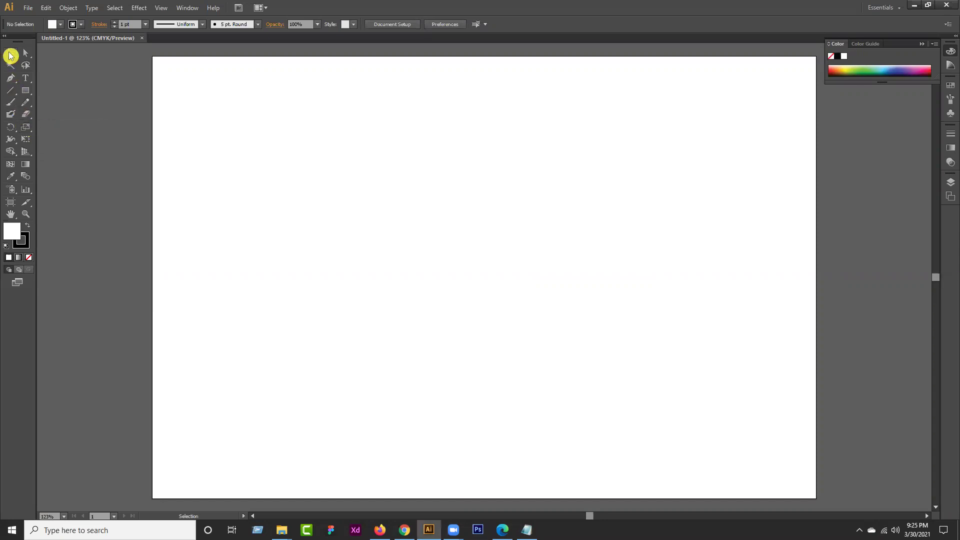
{"action": "left_click_drag", "start_coordinate": [25, 90], "coordinate": [55, 93]}
{"action": "mouse_move", "coordinate": [322, 194]}
{"action": "left_mouse_down"}
{"action": "mouse_move", "coordinate": [596, 371]}
{"action": "mouse_move", "coordinate": [623, 368]}
{"action": "left_mouse_up"}
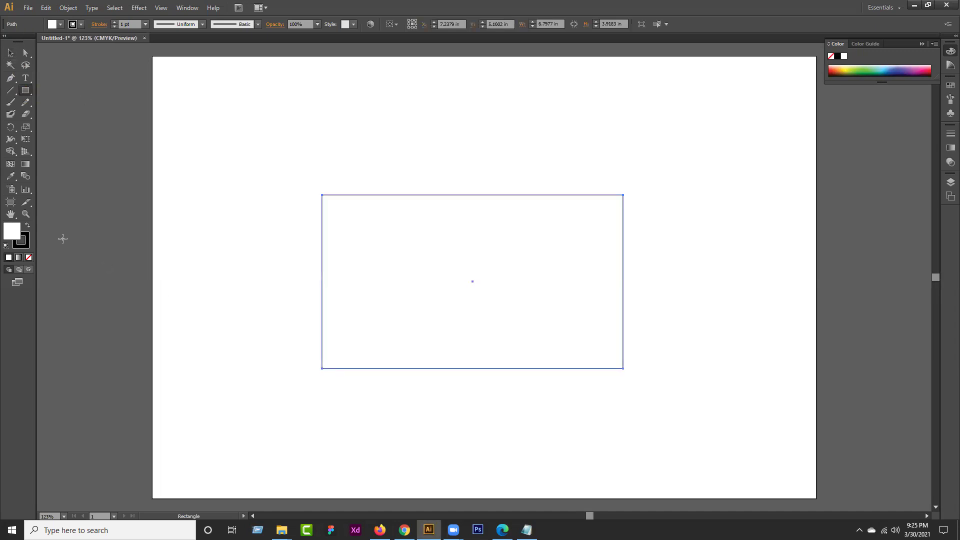
Give the rectangle a black fill and remove its stroke
{"action": "left_click", "coordinate": [28, 226]}
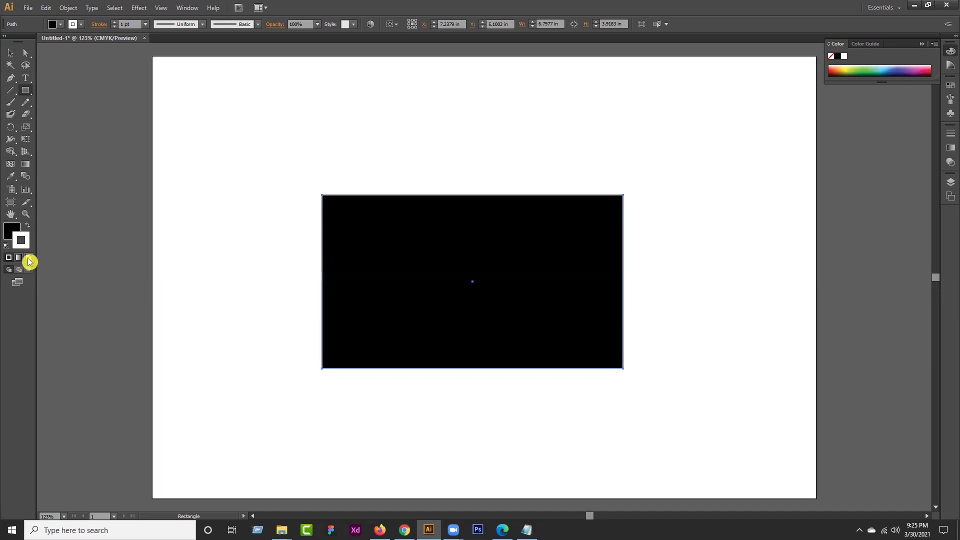
{"action": "left_click", "coordinate": [29, 258]}
{"action": "left_click", "coordinate": [11, 54]}
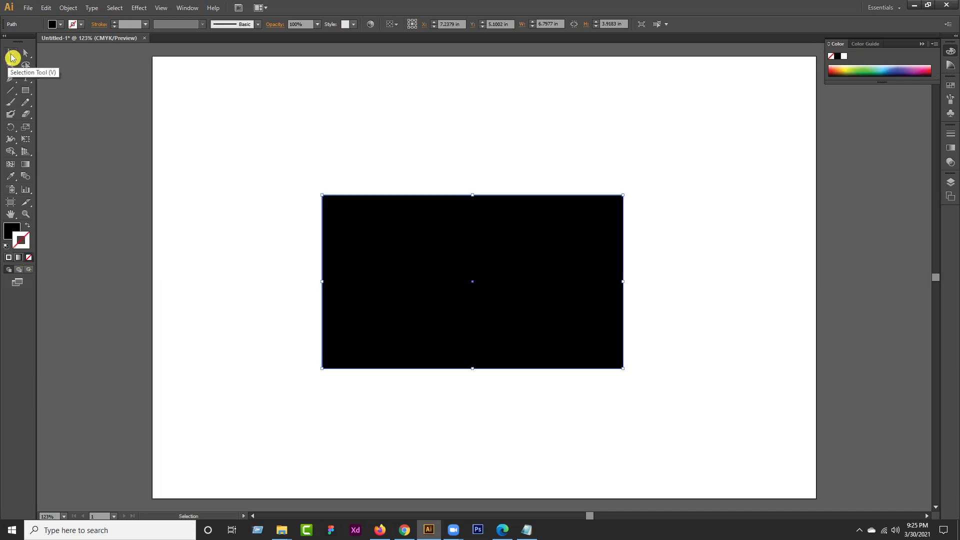
{"action": "left_click", "coordinate": [15, 229]}
Reselect the black rectangle and stretch it downward to a height of about 4.05 in
{"action": "left_click", "coordinate": [162, 209]}
{"action": "left_click", "coordinate": [382, 250]}
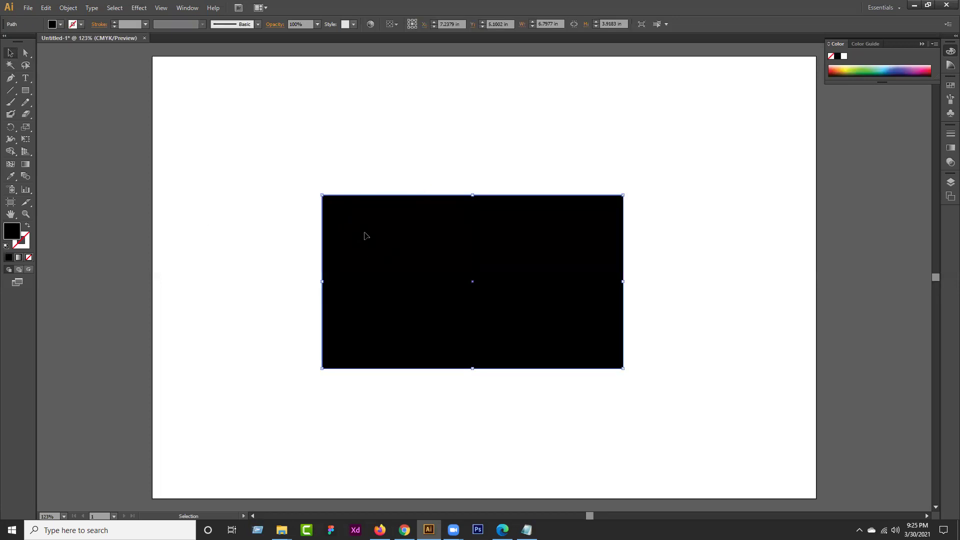
{"action": "left_click", "coordinate": [11, 55]}
{"action": "mouse_move", "coordinate": [625, 368]}
{"action": "left_mouse_down"}
{"action": "mouse_move", "coordinate": [572, 332]}
{"action": "mouse_move", "coordinate": [623, 374]}
{"action": "left_mouse_up"}
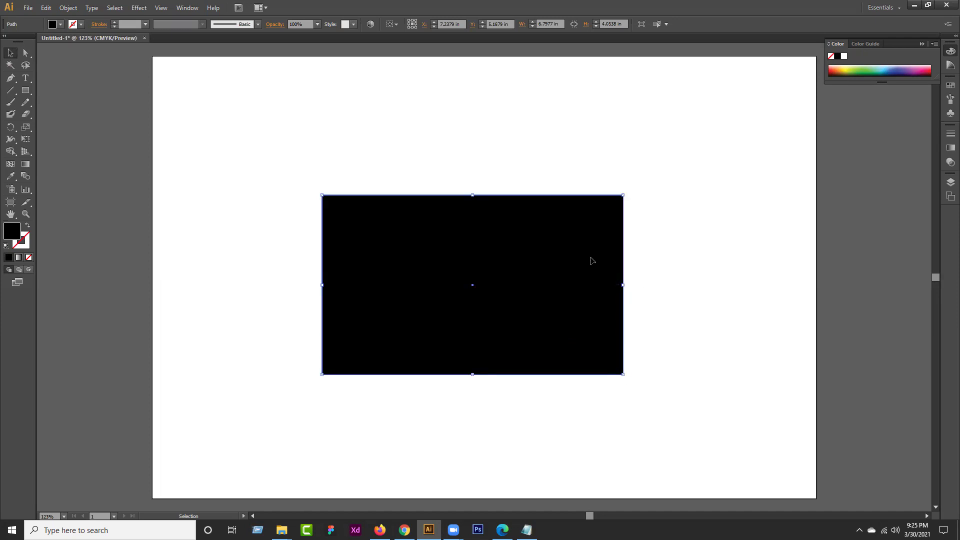
Use the Scale Tool to shrink the rectangle about its centre and enlarge it again to about 6.2 by 3.1 in
{"action": "left_click", "coordinate": [26, 132]}
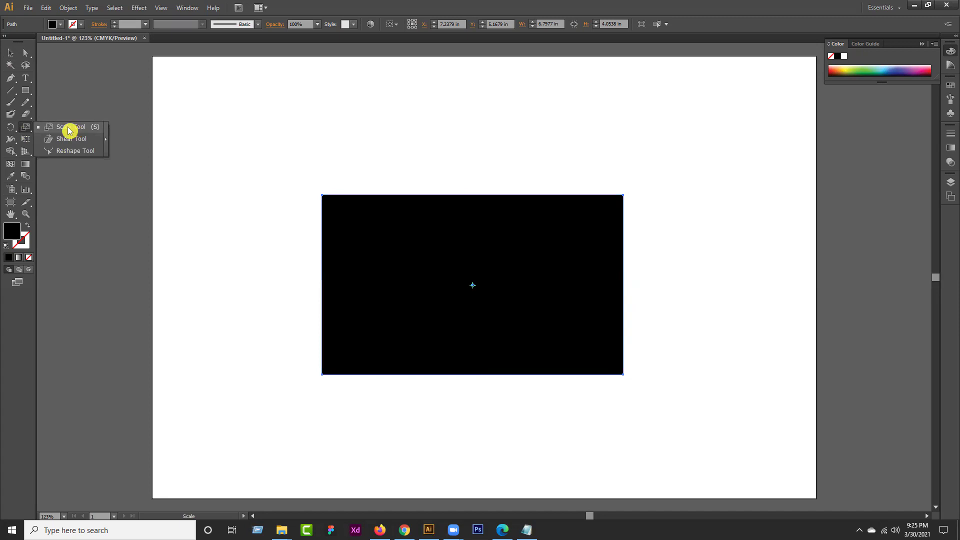
{"action": "left_click", "coordinate": [69, 131]}
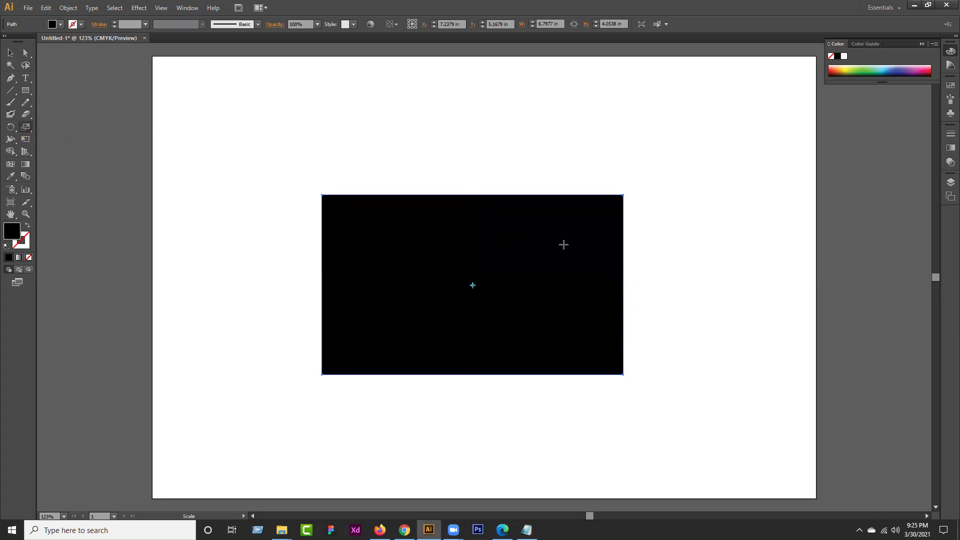
{"action": "left_click_drag", "start_coordinate": [622, 195], "coordinate": [580, 233]}
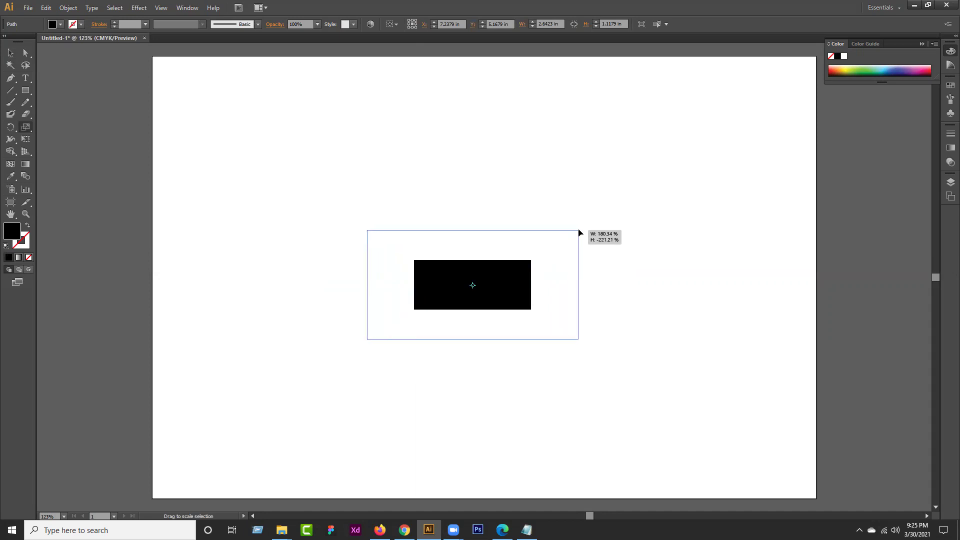
{"action": "left_click_drag", "start_coordinate": [579, 232], "coordinate": [530, 245]}
{"action": "left_click_drag", "start_coordinate": [531, 243], "coordinate": [610, 217]}
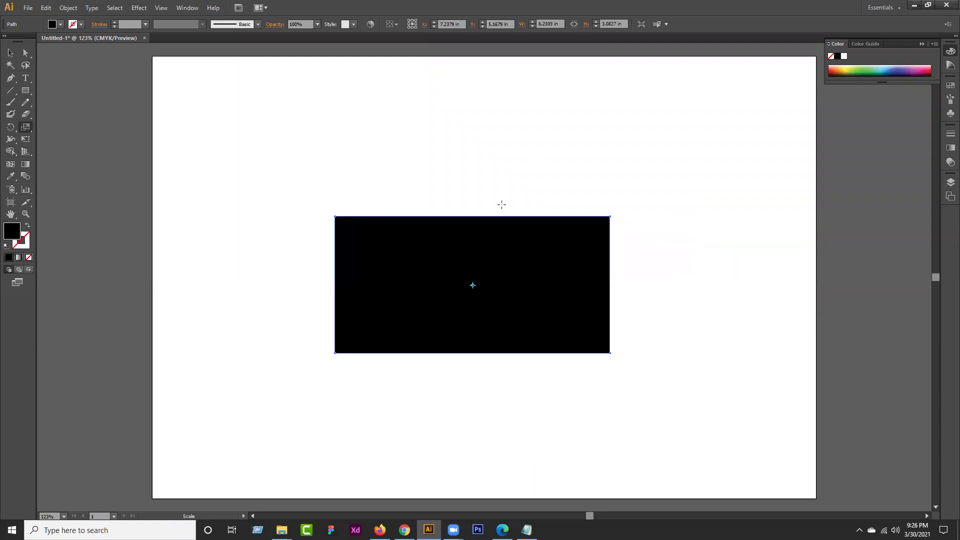
Use the Shear Tool to slant the rectangle's top edge to the right, and shear it back until it leans left
{"action": "left_click", "coordinate": [26, 129]}
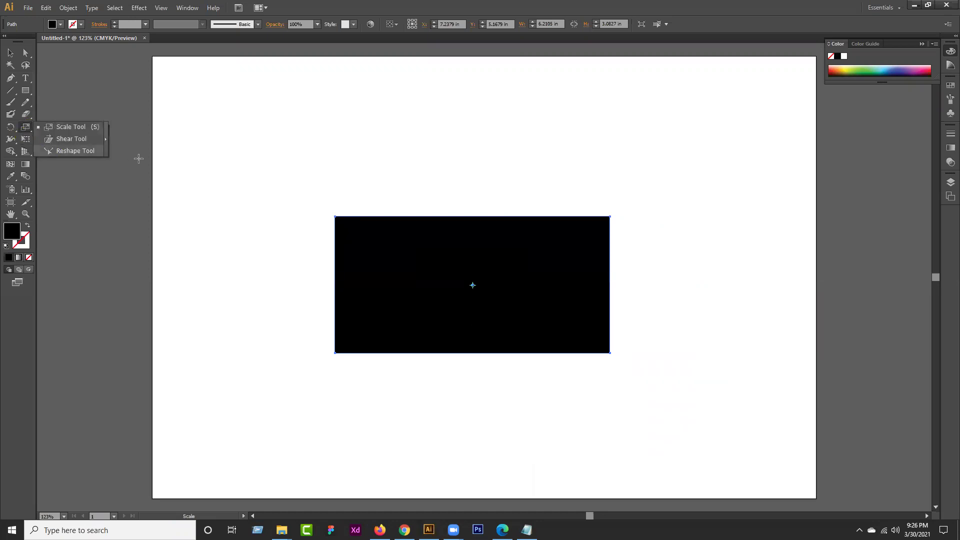
{"action": "left_click", "coordinate": [64, 140]}
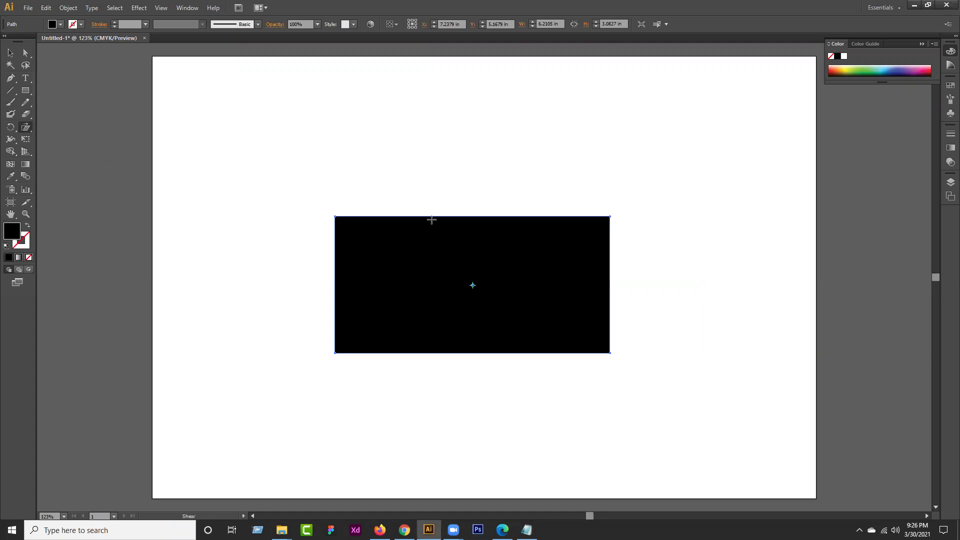
{"action": "left_click_drag", "start_coordinate": [612, 216], "coordinate": [645, 217]}
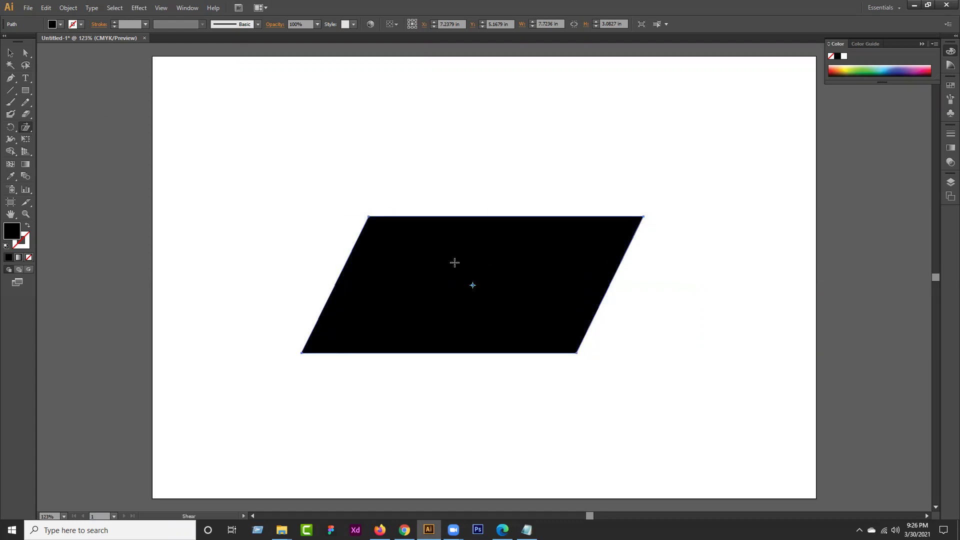
{"action": "left_click_drag", "start_coordinate": [644, 216], "coordinate": [570, 217]}
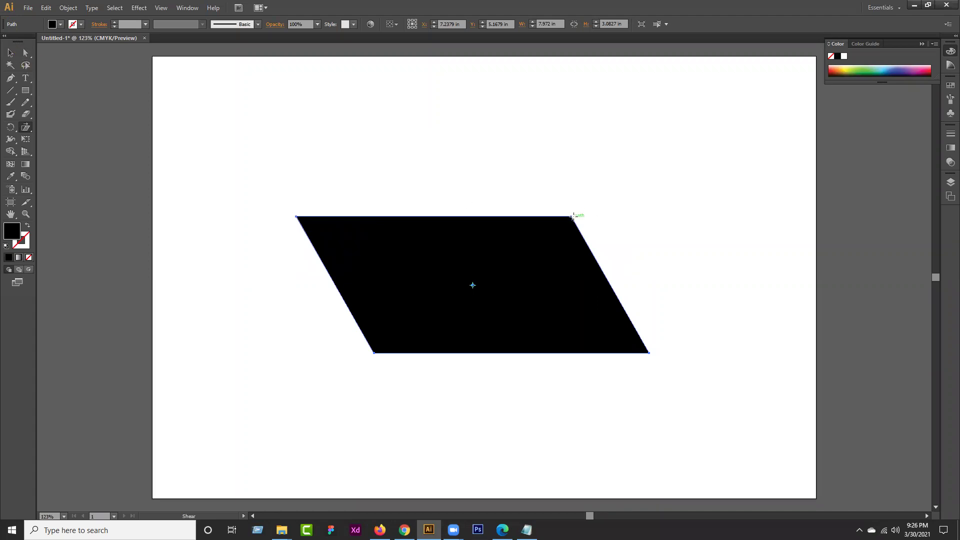
Shear the black parallelogram's top edge to the right and back again, keeping a slight left lean
{"action": "left_click_drag", "start_coordinate": [572, 217], "coordinate": [599, 218]}
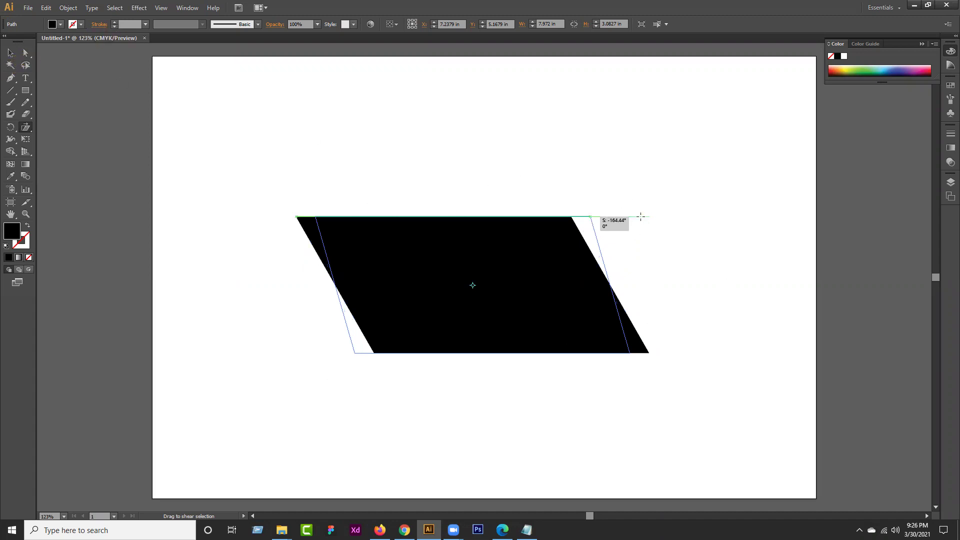
{"action": "left_click_drag", "start_coordinate": [639, 220], "coordinate": [576, 217]}
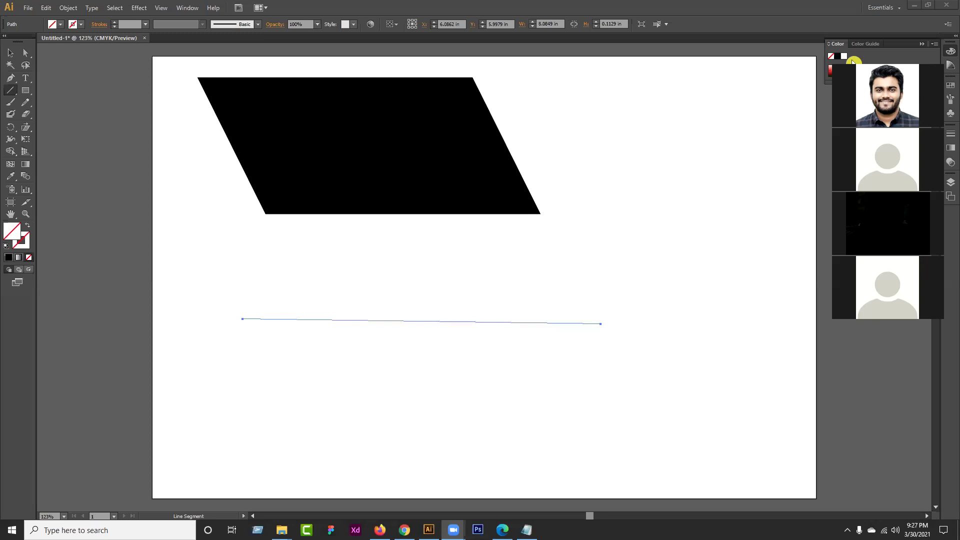
Delete the stray line segment and the black parallelogram to clear the artboard
{"action": "left_click", "coordinate": [10, 53]}
{"action": "key", "text": "Delete"}
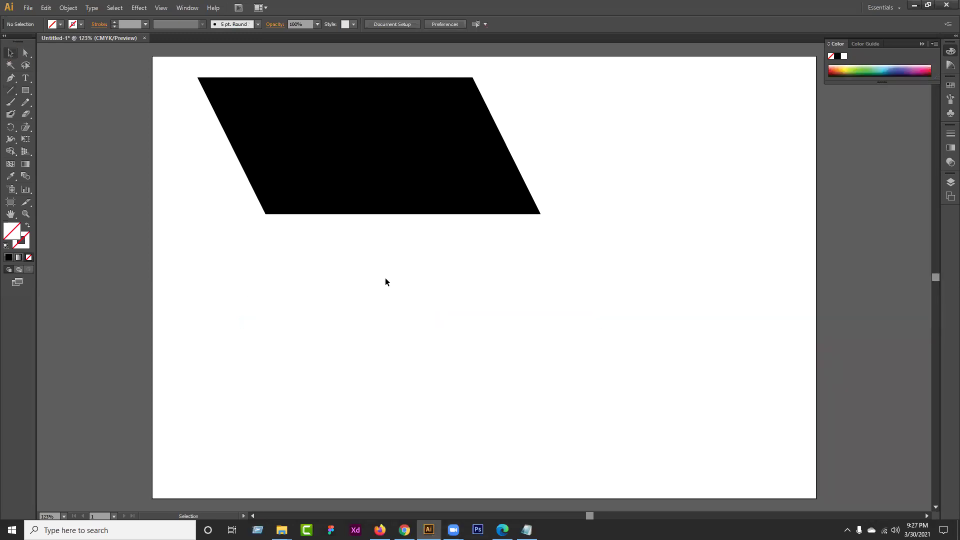
{"action": "left_click", "coordinate": [384, 190]}
{"action": "key", "text": "Delete"}
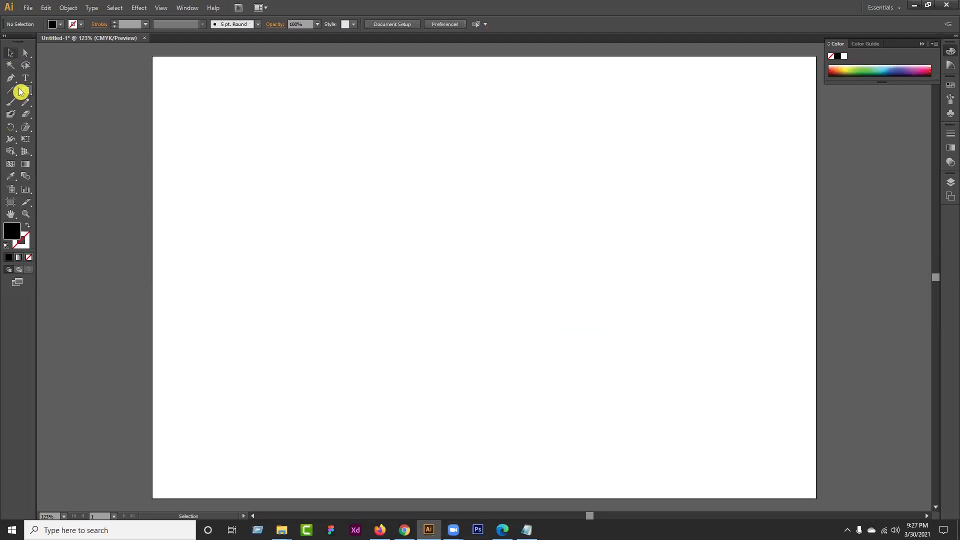
Draw a black rectangle about 5.3 by 2.8 in near the middle of the artboard
{"action": "left_click_drag", "start_coordinate": [22, 93], "coordinate": [73, 96]}
{"action": "left_click_drag", "start_coordinate": [354, 212], "coordinate": [588, 338]}
{"action": "left_click", "coordinate": [9, 57]}
{"action": "left_click_drag", "start_coordinate": [25, 93], "coordinate": [27, 94]}
Use the Shear Tool to slant the rectangle to the right and distort it freely into long, thin parallelograms
{"action": "left_click_drag", "start_coordinate": [24, 128], "coordinate": [74, 144]}
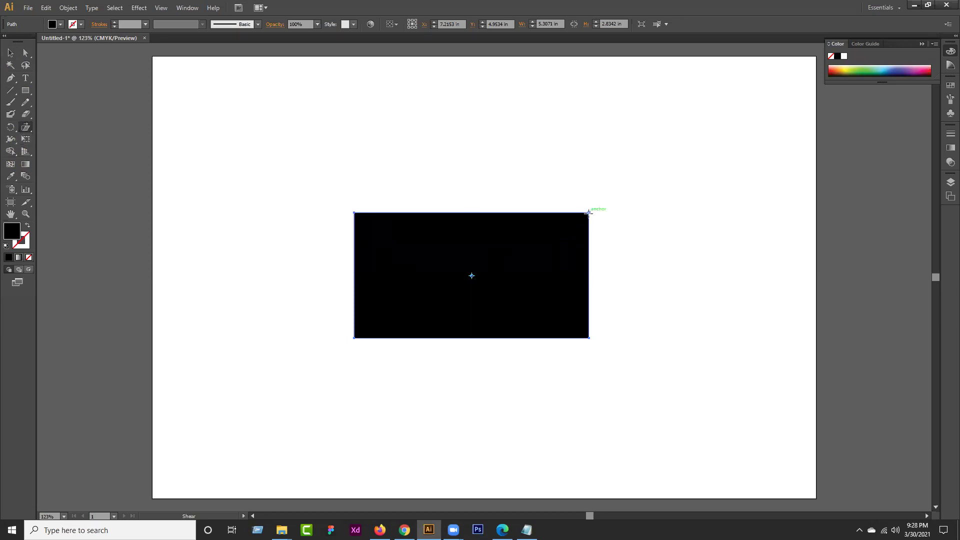
{"action": "left_click_drag", "start_coordinate": [592, 215], "coordinate": [651, 217]}
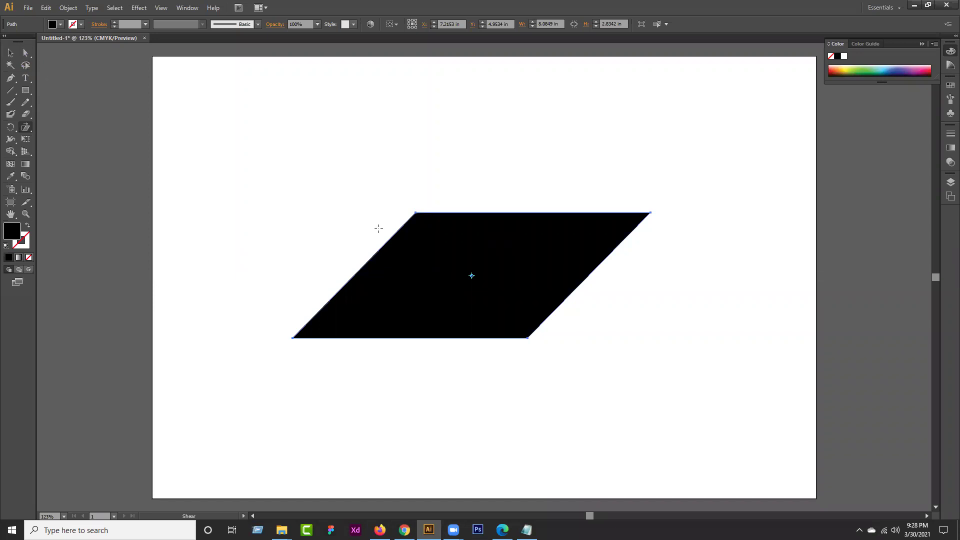
{"action": "left_click_drag", "start_coordinate": [500, 279], "coordinate": [479, 193]}
{"action": "left_click_drag", "start_coordinate": [529, 229], "coordinate": [486, 188]}
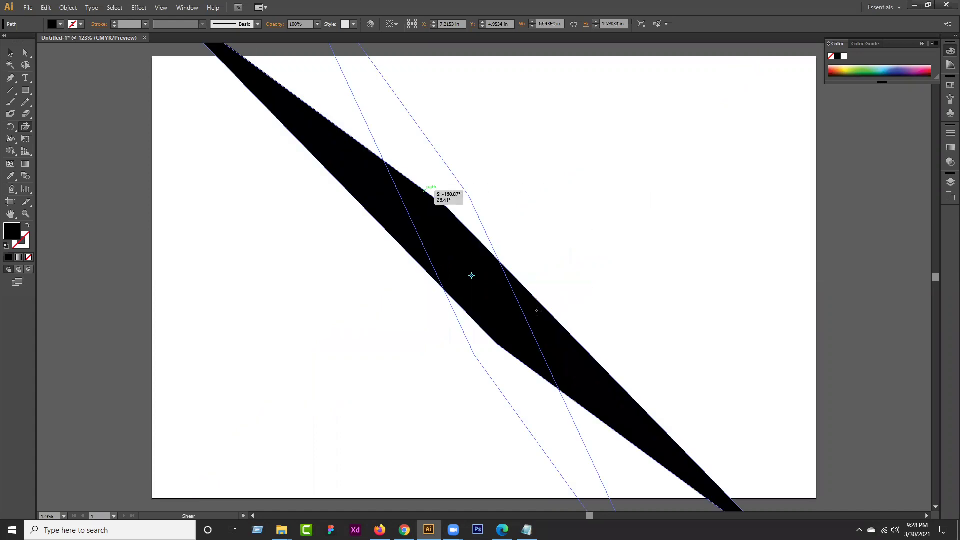
{"action": "left_click_drag", "start_coordinate": [535, 313], "coordinate": [525, 310]}
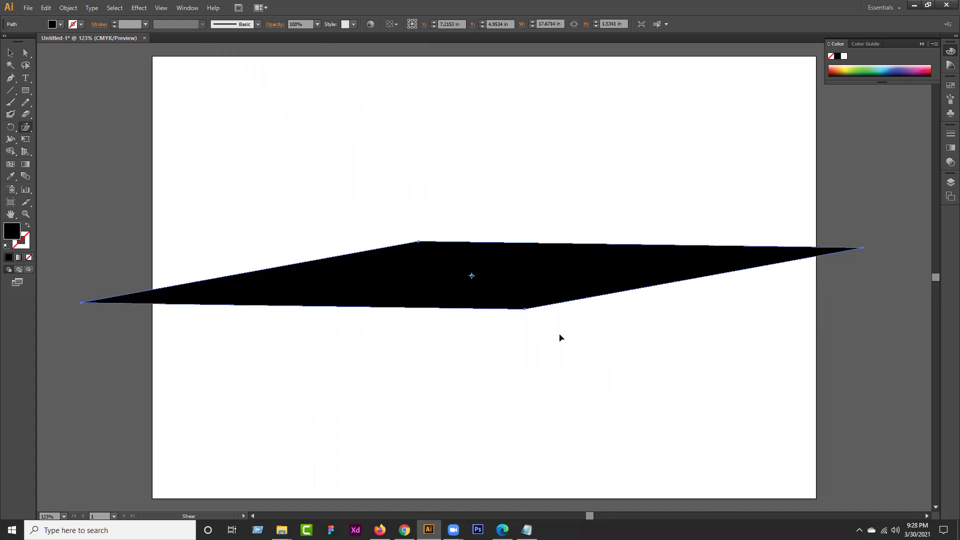
{"action": "left_click_drag", "start_coordinate": [368, 344], "coordinate": [370, 360]}
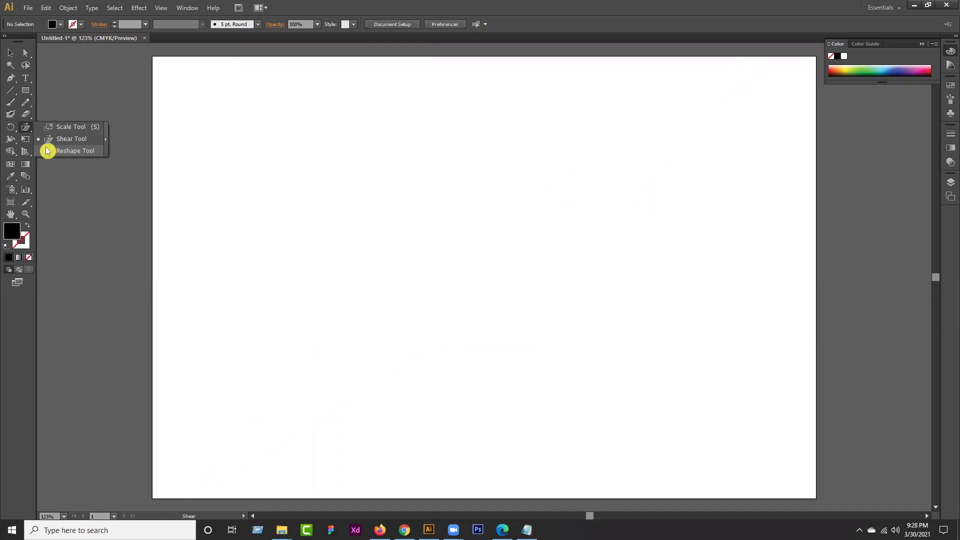
Draw a horizontal line about 6.15 in long in the artboard's upper half and give it a black stroke without fill
{"action": "left_click", "coordinate": [10, 91]}
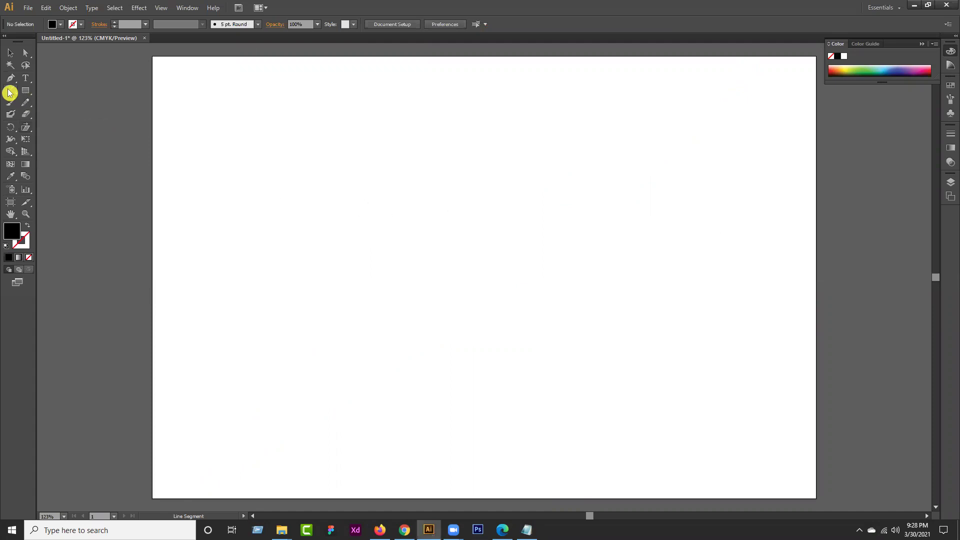
{"action": "left_click_drag", "start_coordinate": [342, 201], "coordinate": [613, 200]}
{"action": "left_click", "coordinate": [10, 232]}
{"action": "left_click", "coordinate": [21, 242]}
{"action": "left_click", "coordinate": [9, 258]}
{"action": "left_click", "coordinate": [10, 53]}
{"action": "left_click", "coordinate": [437, 236]}
{"action": "left_click", "coordinate": [415, 201]}
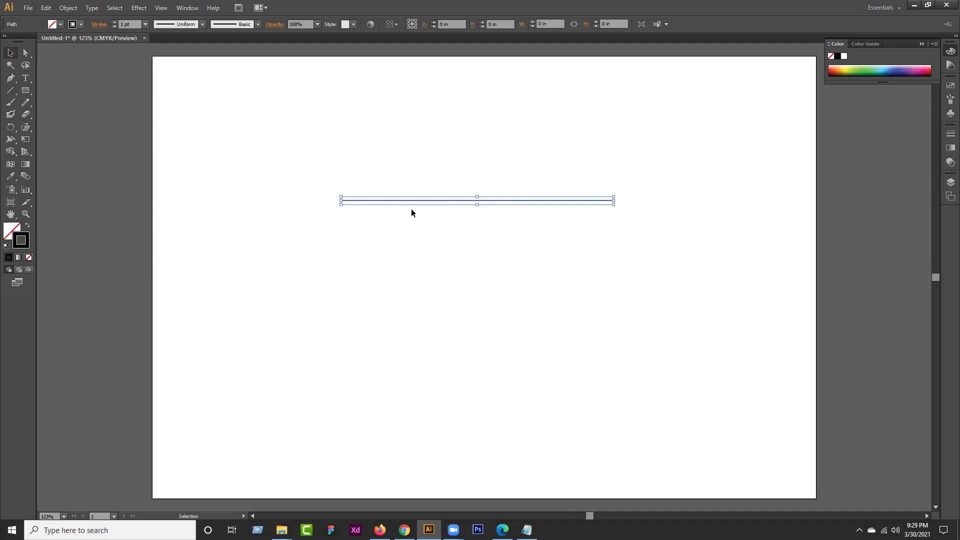
Use the Reshape Tool to bend the line downward, up into an arch, and from its straight form down toward its right end
{"action": "left_click", "coordinate": [513, 213]}
{"action": "left_click", "coordinate": [481, 201]}
{"action": "left_click_drag", "start_coordinate": [27, 130], "coordinate": [80, 156]}
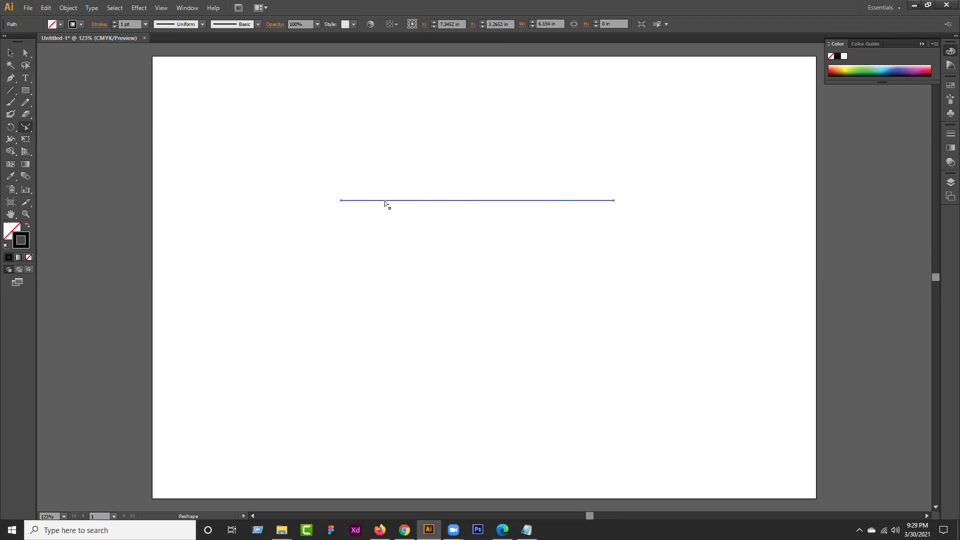
{"action": "left_click_drag", "start_coordinate": [415, 201], "coordinate": [399, 281]}
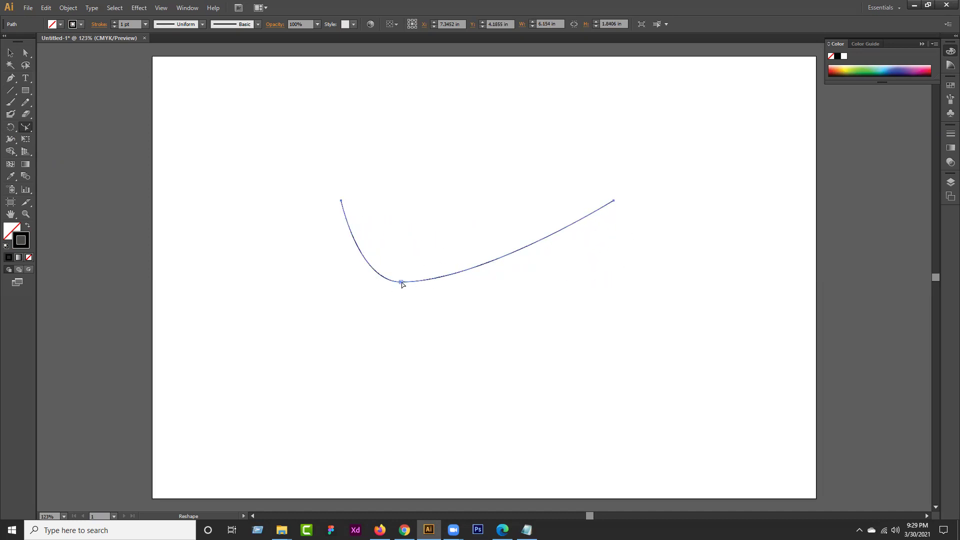
{"action": "left_click_drag", "start_coordinate": [399, 281], "coordinate": [391, 107]}
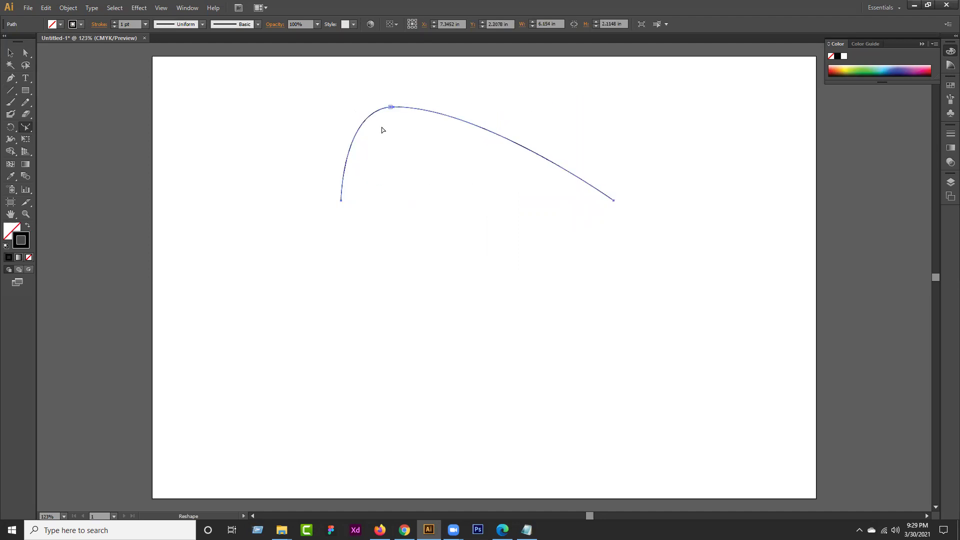
{"action": "left_click_drag", "start_coordinate": [465, 200], "coordinate": [574, 248]}
{"action": "left_click_drag", "start_coordinate": [27, 130], "coordinate": [15, 55]}
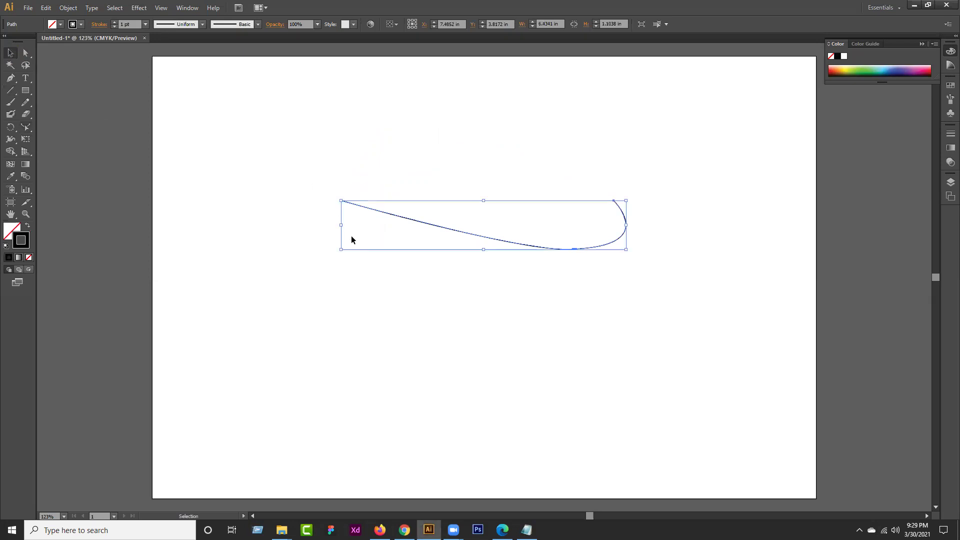
Select the reshaped curve and delete it from the artboard
{"action": "left_click", "coordinate": [411, 311]}
{"action": "left_click_drag", "start_coordinate": [538, 255], "coordinate": [603, 178]}
{"action": "key", "text": "Delete"}
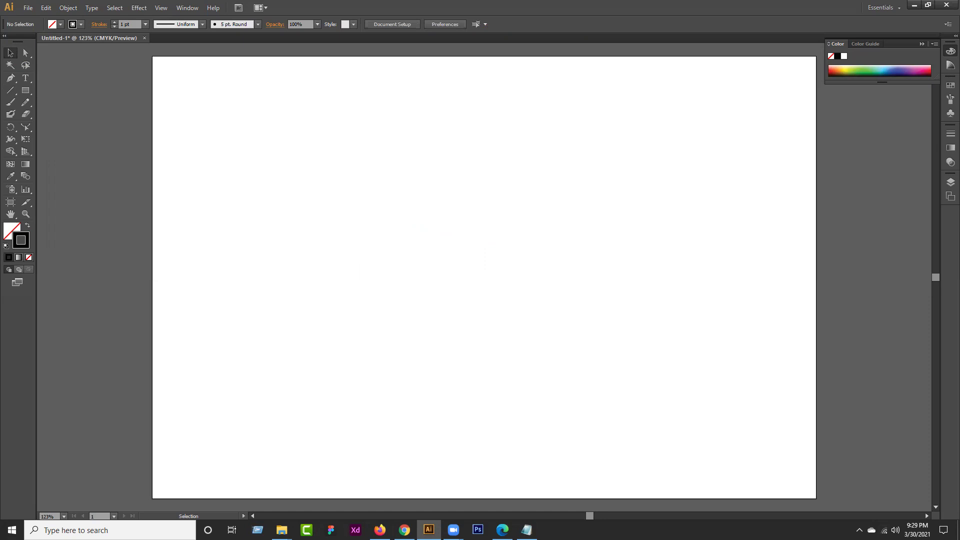
Check the Class 12 tool list in digital-it-grapic.pdf, return to Illustrator and show the Gradient panel
{"action": "left_click", "coordinate": [502, 530]}
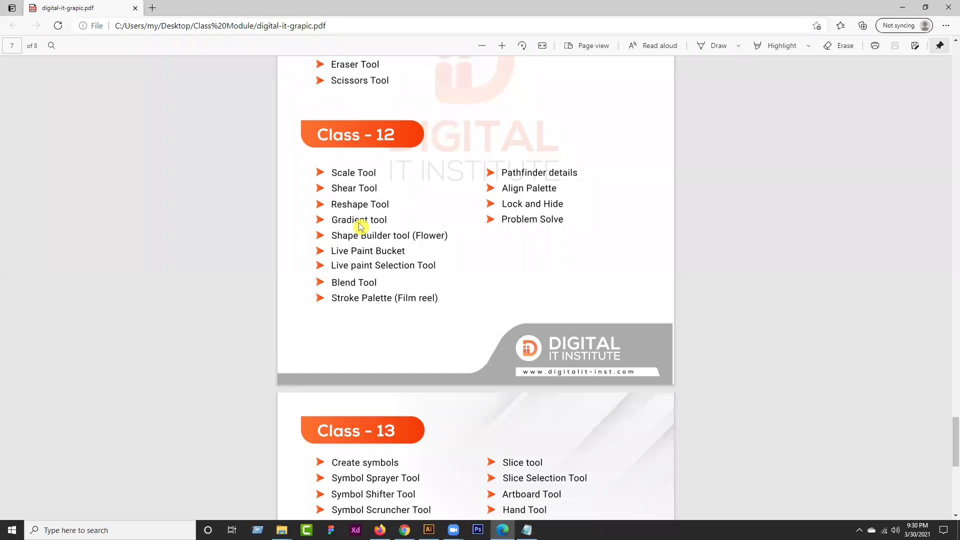
{"action": "left_click", "coordinate": [902, 7]}
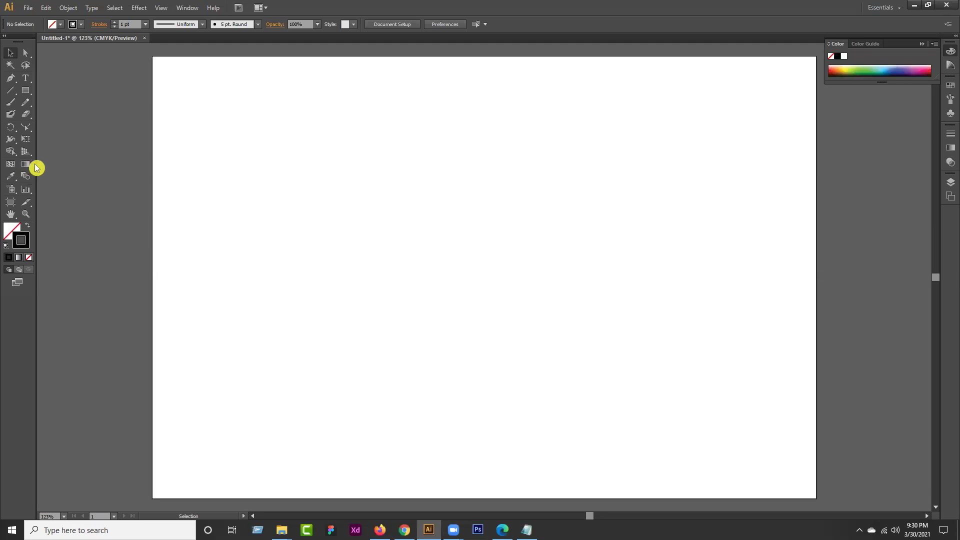
{"action": "left_click", "coordinate": [187, 8]}
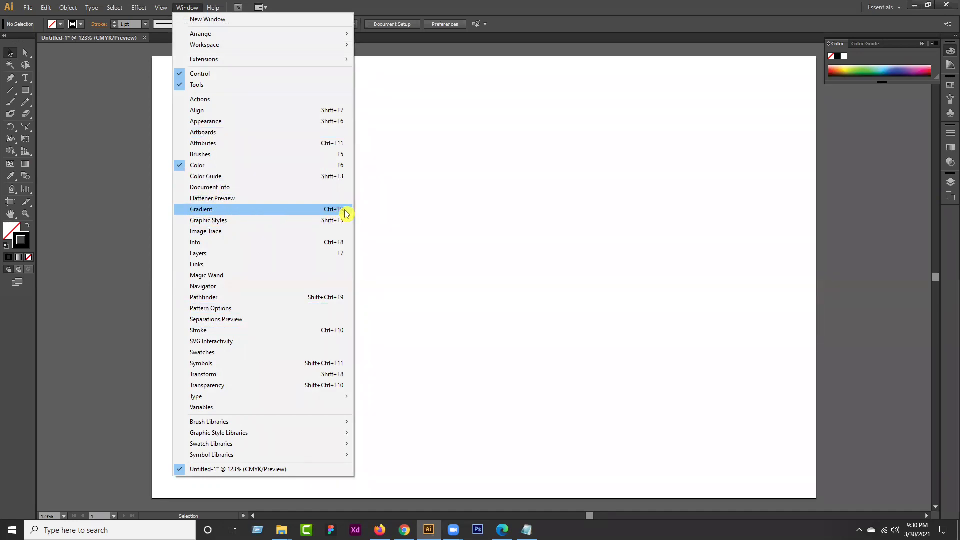
{"action": "left_click", "coordinate": [297, 212]}
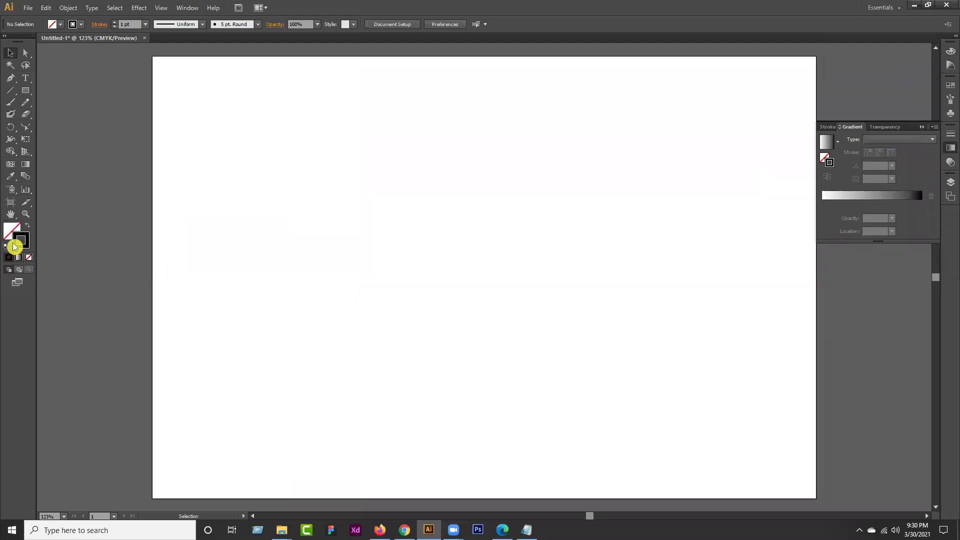
Draw a rectangle about 6.2 by 4.0 in and swap its fill and stroke for a solid black fill
{"action": "left_click", "coordinate": [25, 90]}
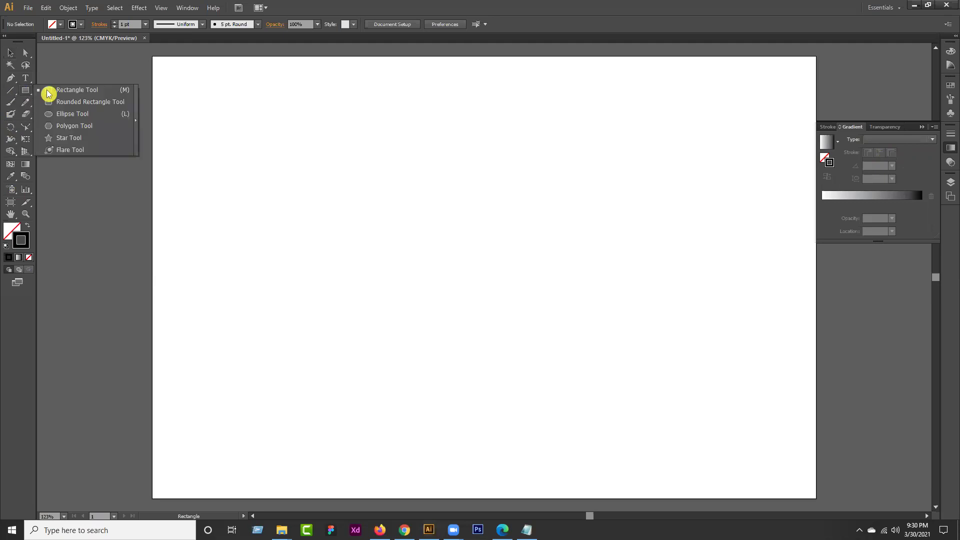
{"action": "left_click", "coordinate": [74, 94]}
{"action": "left_click_drag", "start_coordinate": [325, 162], "coordinate": [600, 339]}
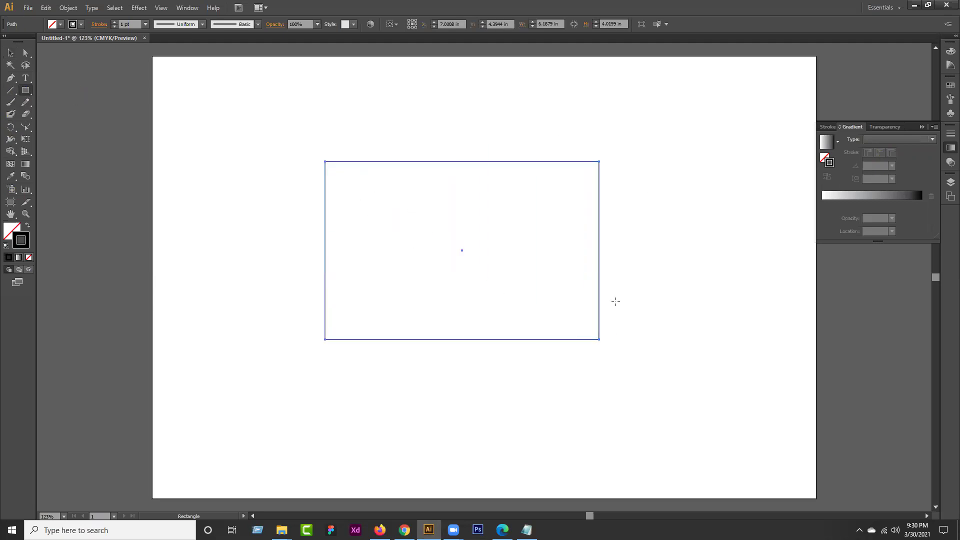
{"action": "left_click", "coordinate": [27, 227]}
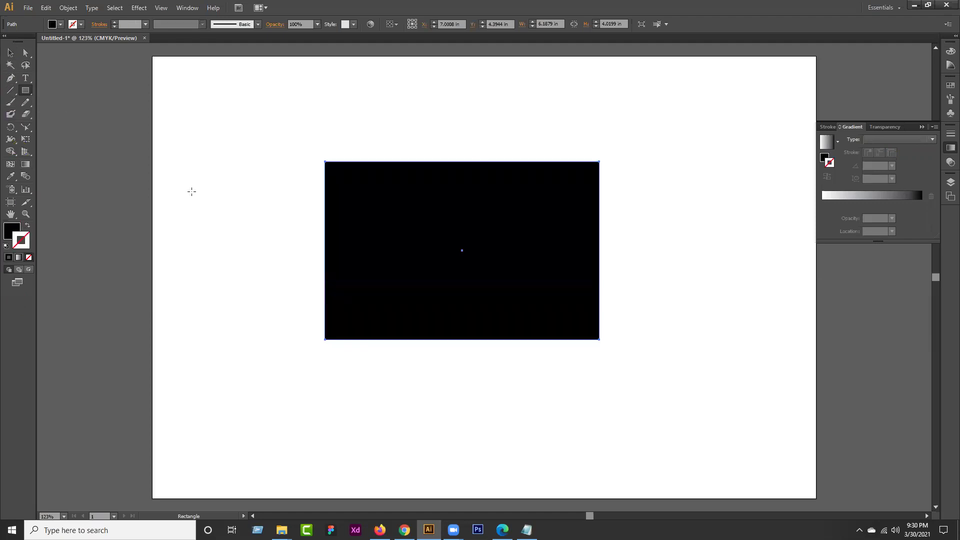
{"action": "left_click", "coordinate": [404, 261]}
{"action": "left_click", "coordinate": [690, 208]}
Reselect the black rectangle and apply the linear white-to-black gradient to its fill
{"action": "left_click", "coordinate": [12, 232]}
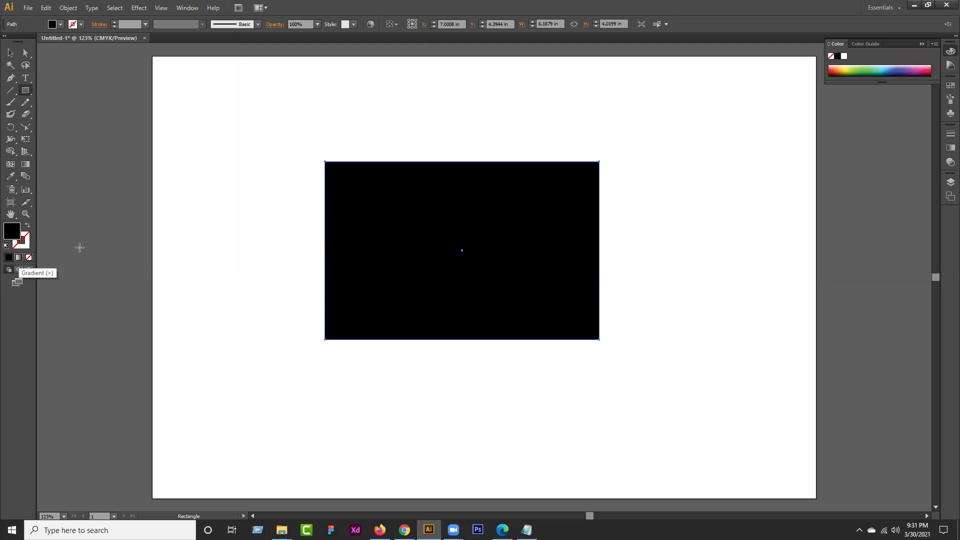
{"action": "left_click", "coordinate": [10, 54]}
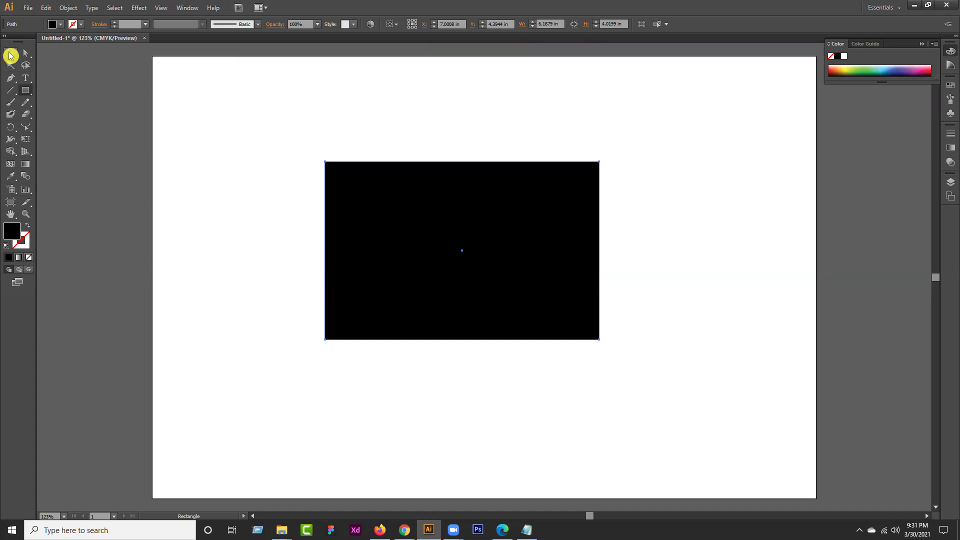
{"action": "left_click", "coordinate": [285, 139]}
{"action": "left_click", "coordinate": [450, 216]}
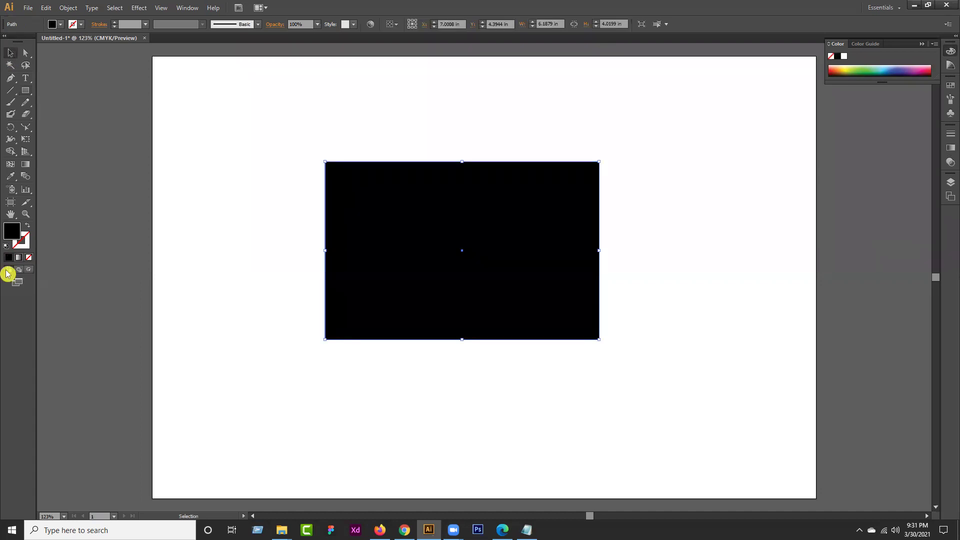
{"action": "left_click", "coordinate": [20, 260]}
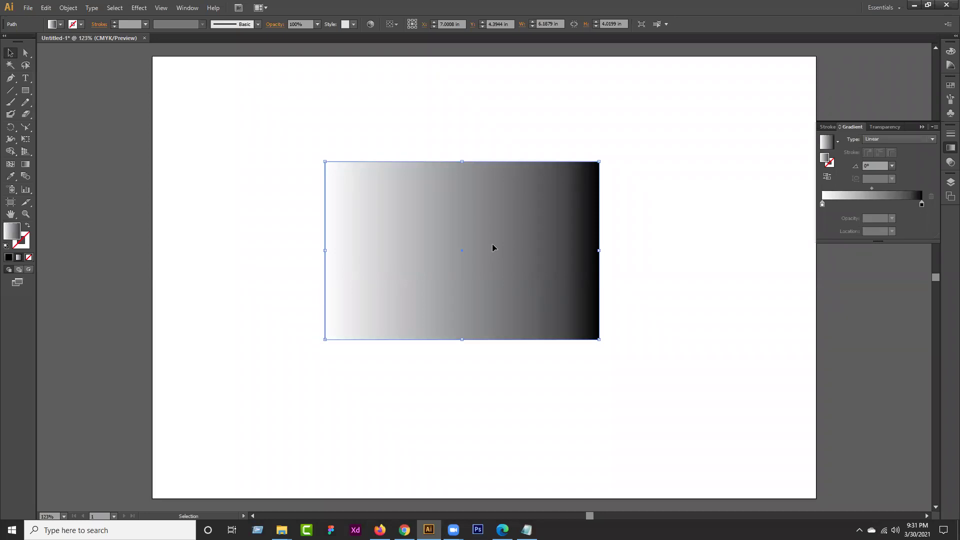
Change the gradient's white start stop to a mid gray of 49.02% K
{"action": "left_click", "coordinate": [823, 204]}
{"action": "double_click", "coordinate": [822, 204]}
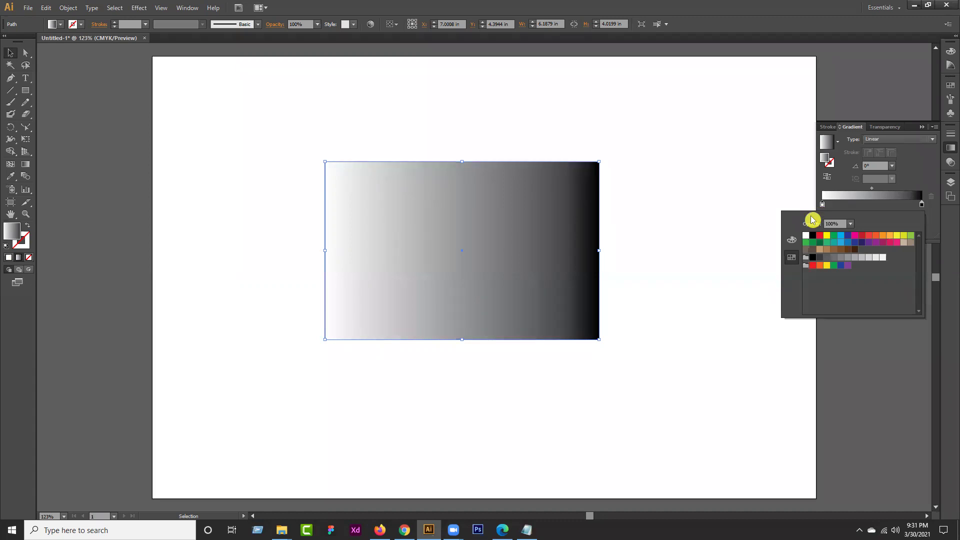
{"action": "left_click", "coordinate": [794, 241]}
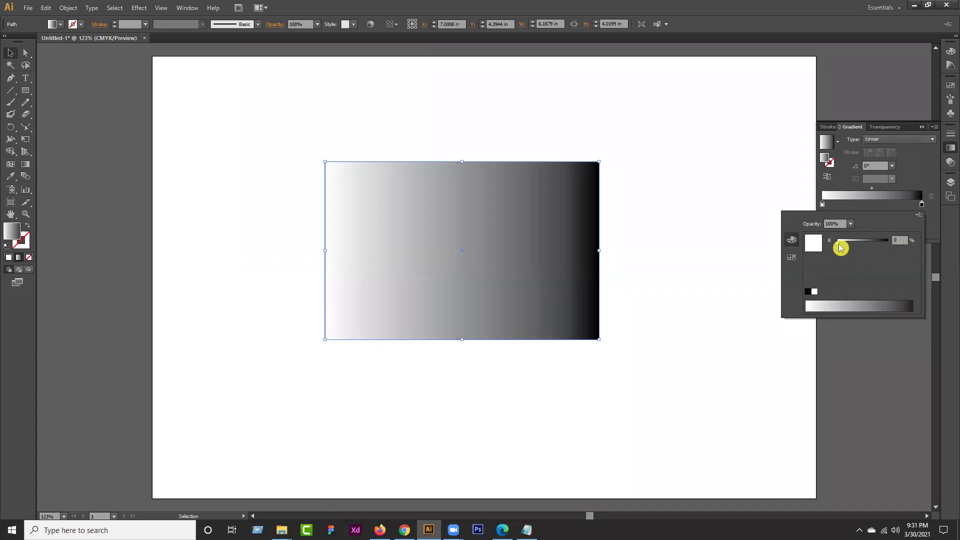
{"action": "left_click", "coordinate": [843, 303]}
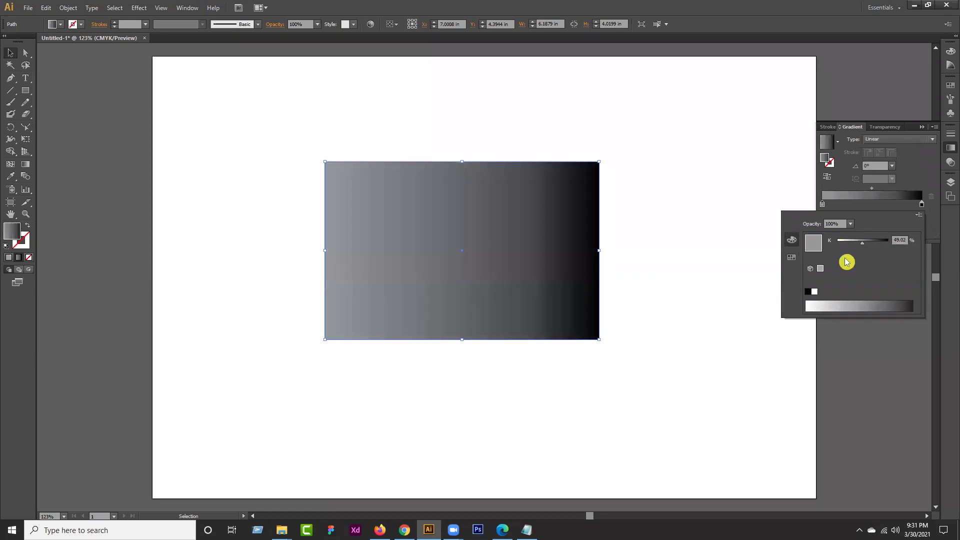
Compare the start stop's swatches with its color sliders and switch its color mode from Grayscale to CMYK
{"action": "left_click", "coordinate": [794, 258]}
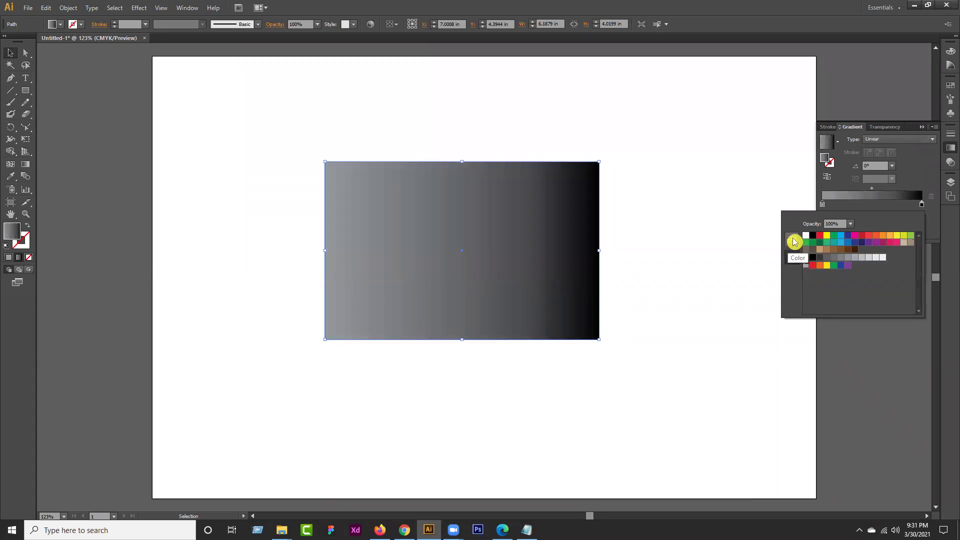
{"action": "left_click", "coordinate": [792, 240]}
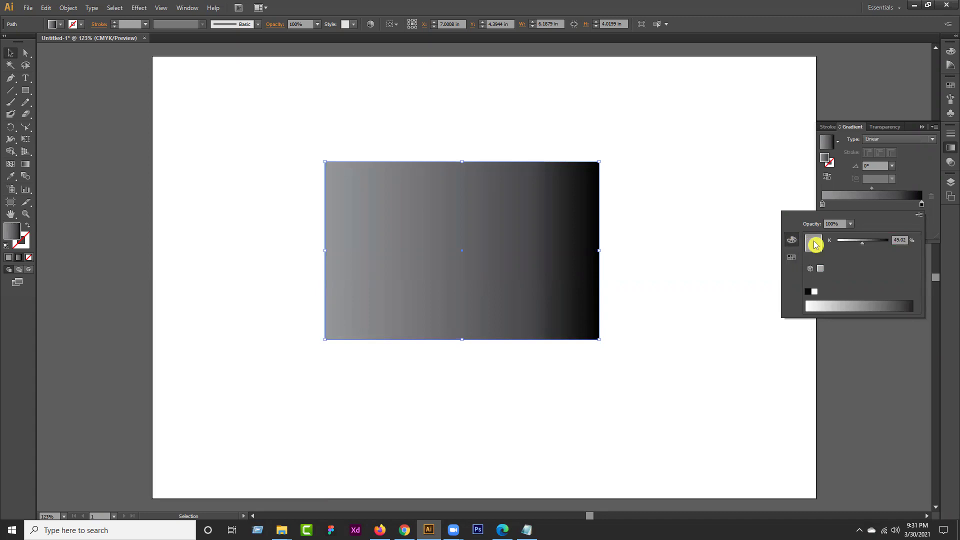
{"action": "left_click", "coordinate": [918, 215]}
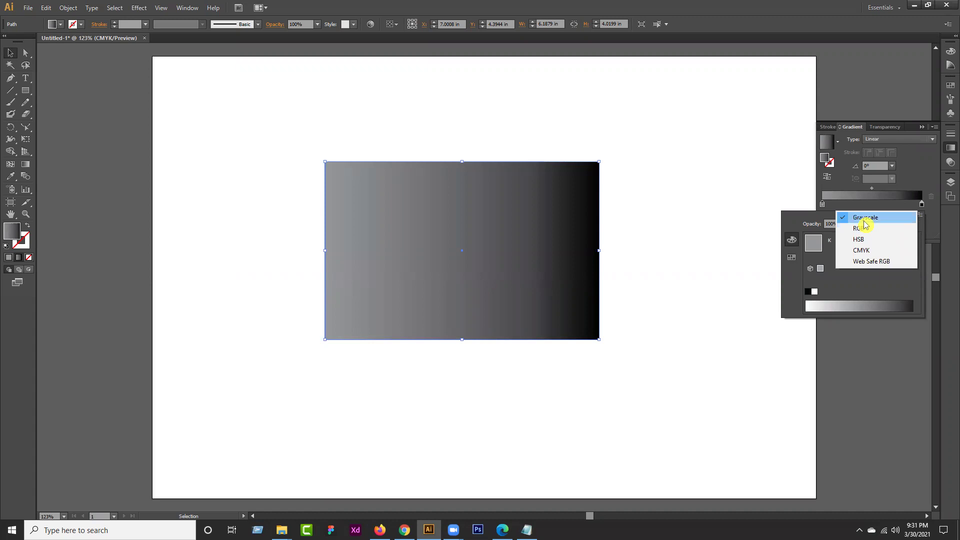
{"action": "left_click", "coordinate": [864, 250]}
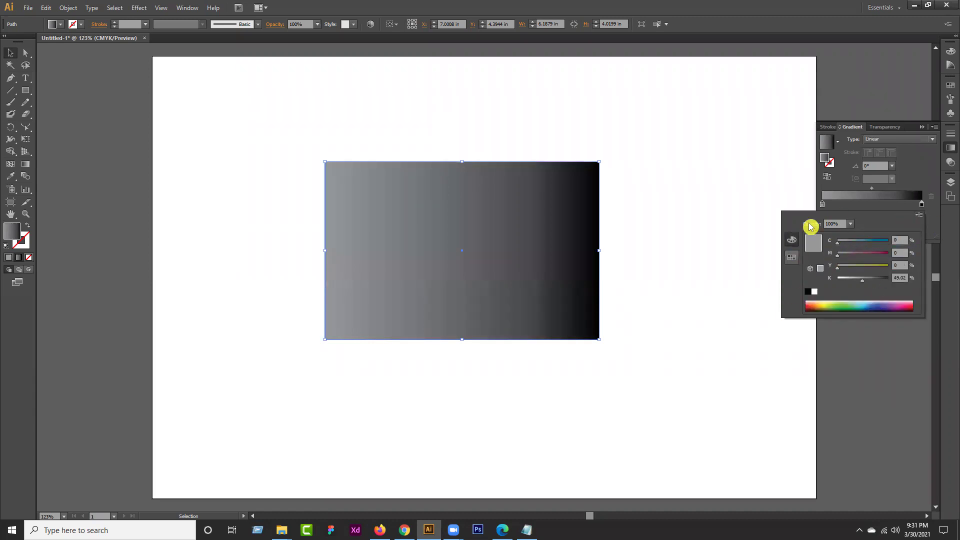
{"action": "left_click", "coordinate": [921, 216]}
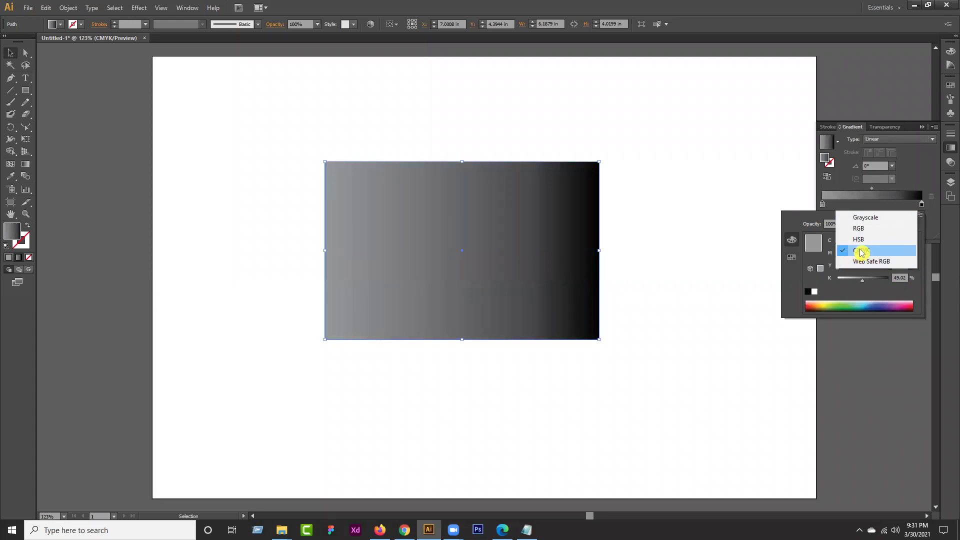
Switch the gradient start stop's color mode to RGB and back to CMYK
{"action": "left_click", "coordinate": [860, 251]}
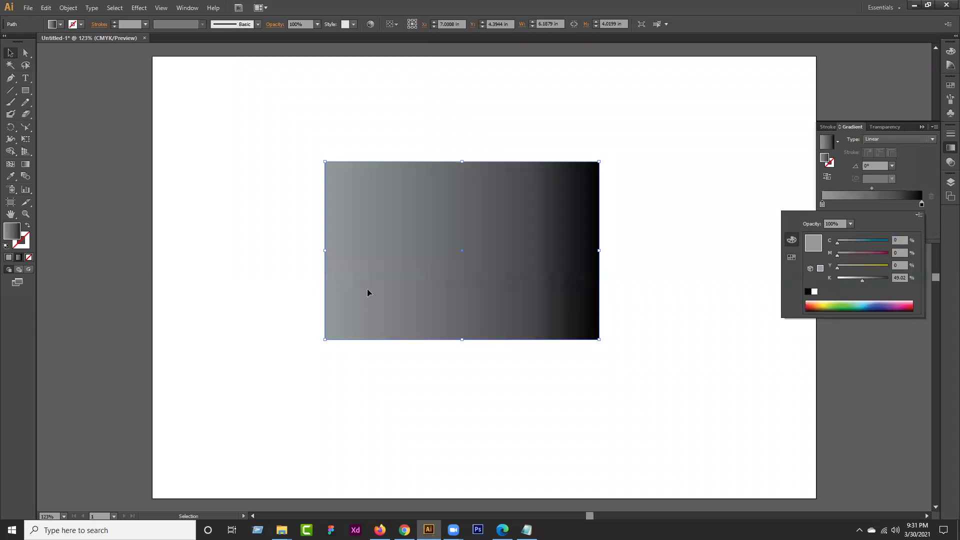
{"action": "left_click", "coordinate": [918, 215]}
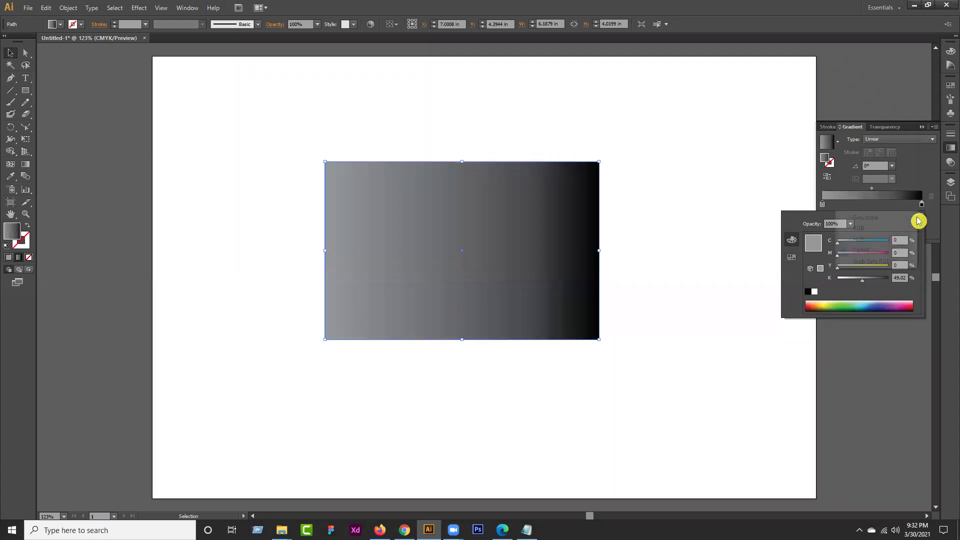
{"action": "left_click", "coordinate": [859, 229]}
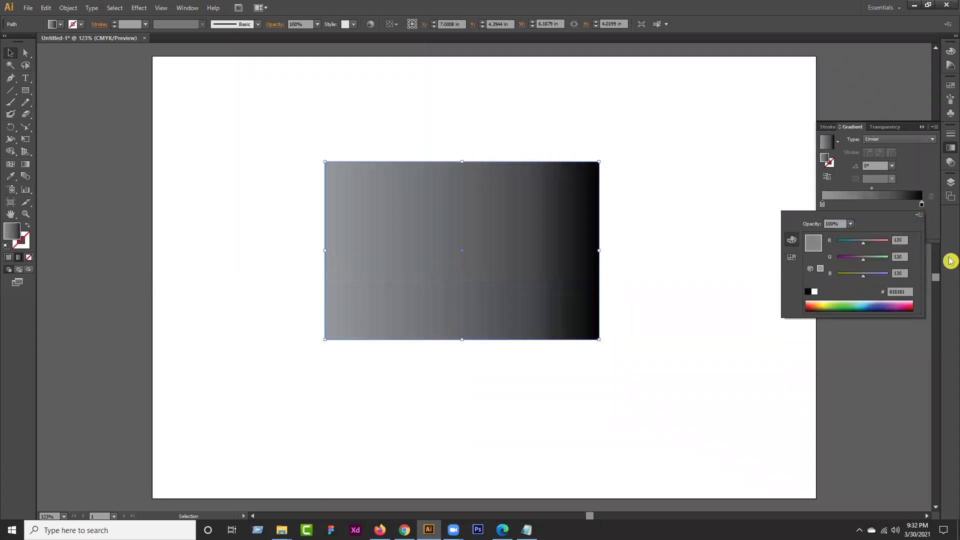
{"action": "left_click", "coordinate": [919, 215]}
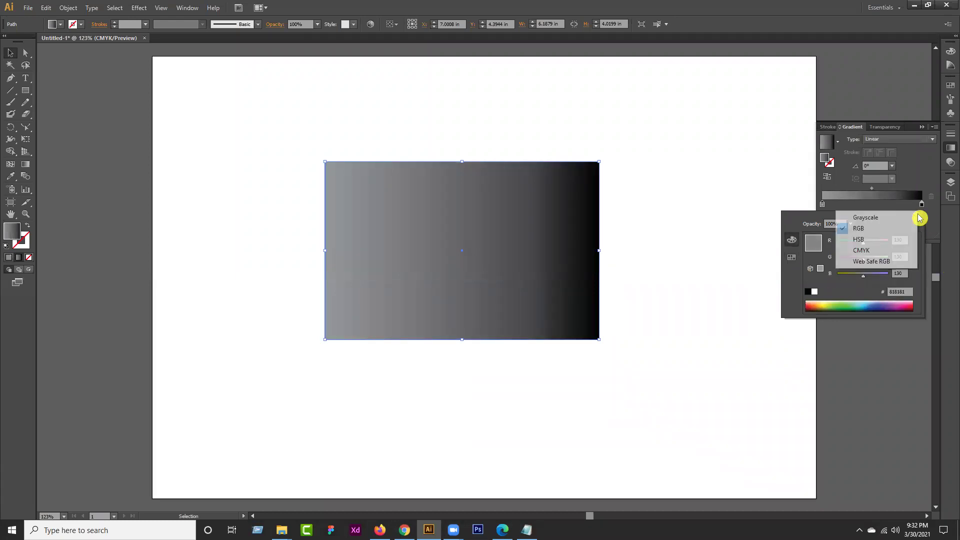
{"action": "left_click", "coordinate": [878, 251]}
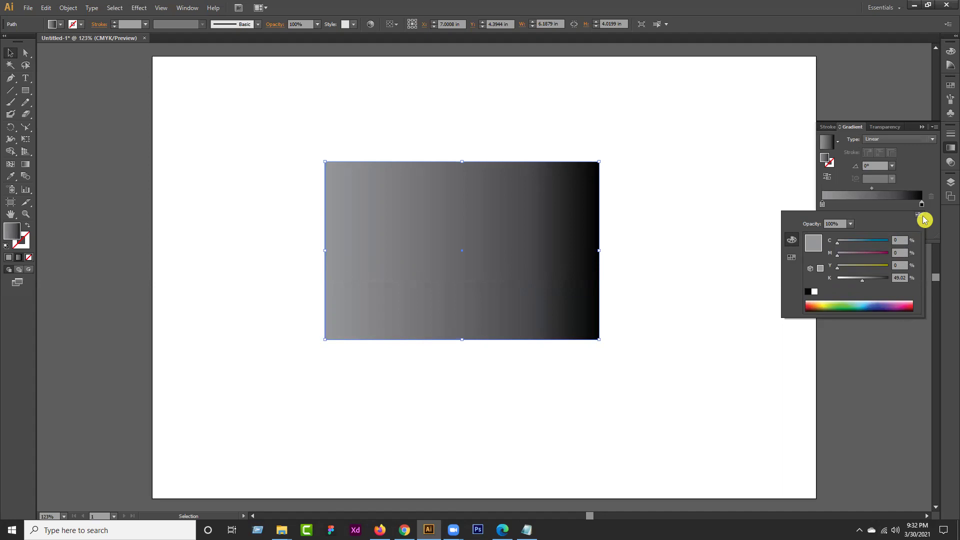
Try green and blue from the CMYK spectrum as the gradient's start color and open the rectangle's fill swatches
{"action": "left_click", "coordinate": [849, 305]}
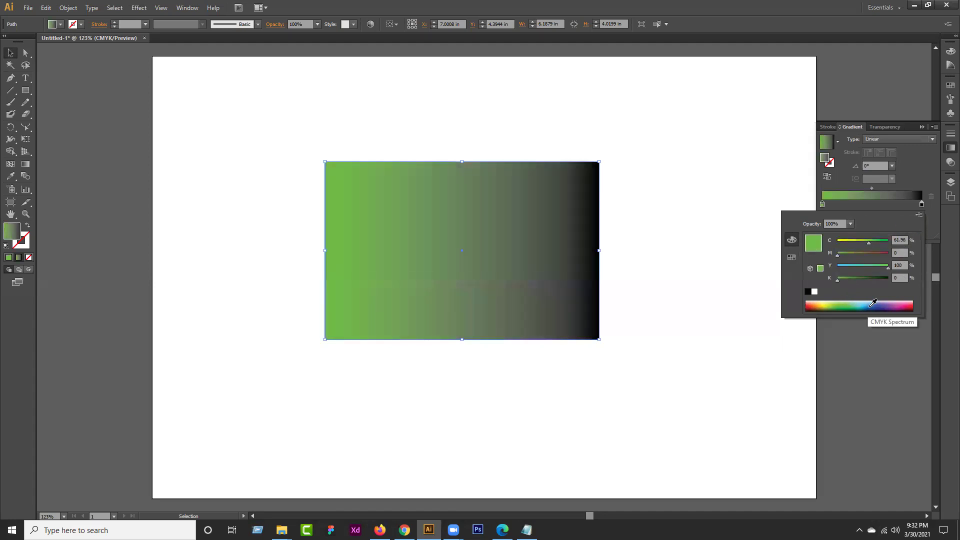
{"action": "left_click", "coordinate": [883, 305]}
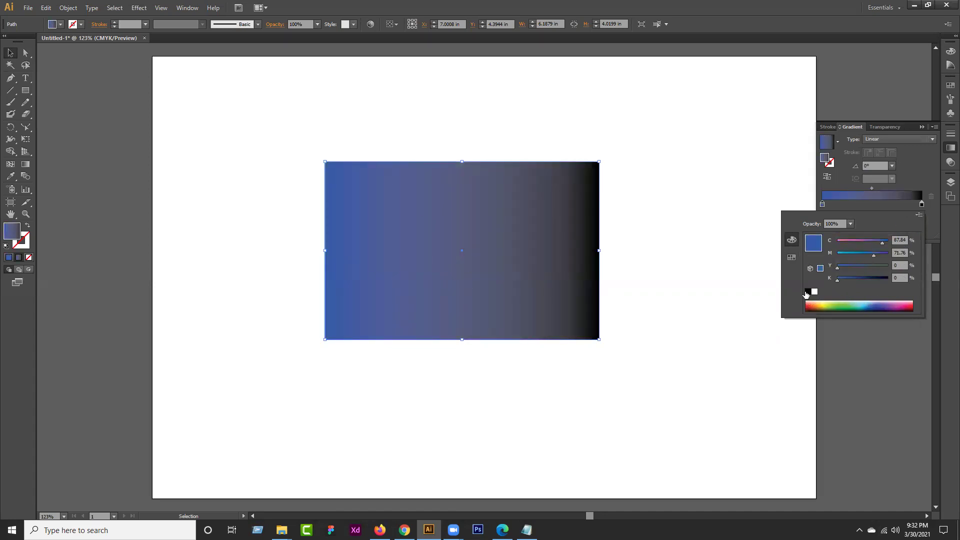
{"action": "key", "text": "Escape"}
{"action": "left_click", "coordinate": [59, 24]}
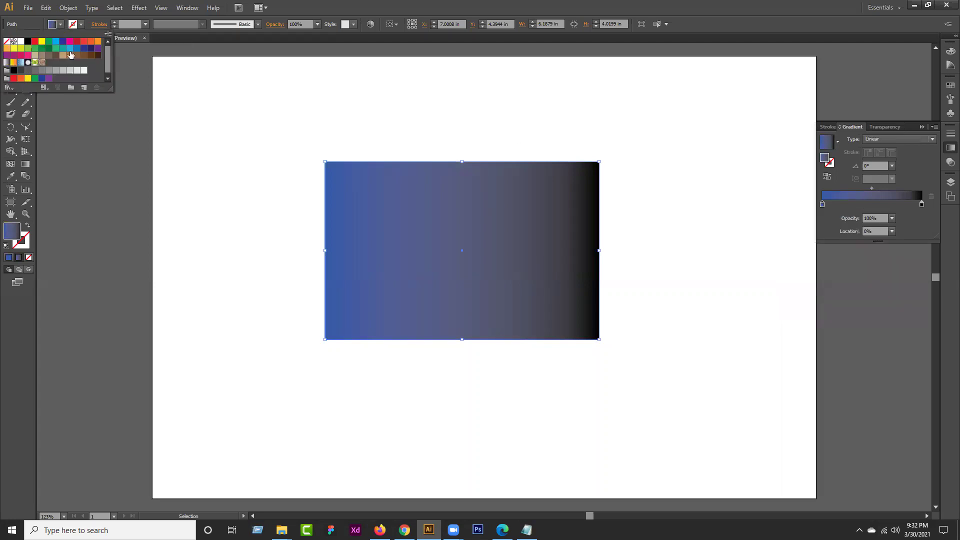
{"action": "left_click", "coordinate": [56, 26]}
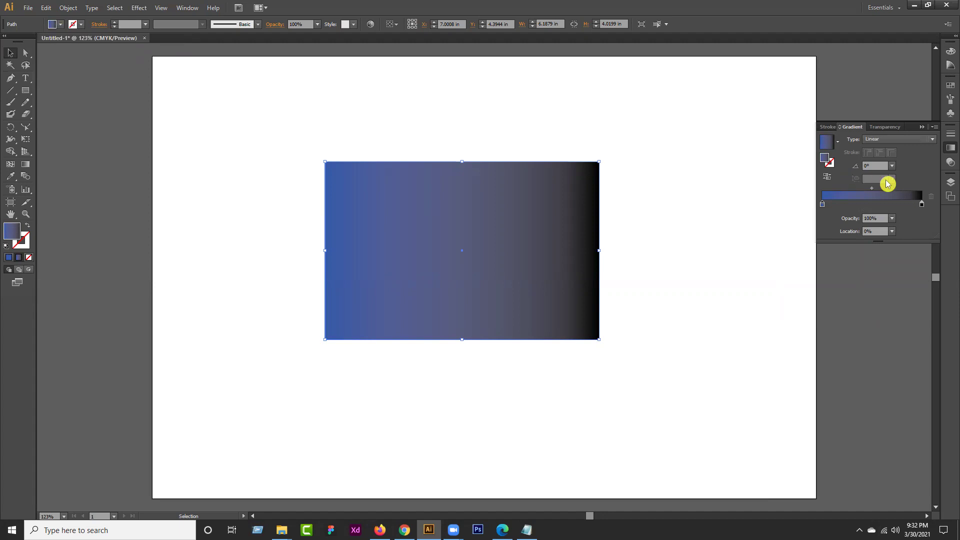
Set the gradient's start stop to the bright yellow swatch
{"action": "double_click", "coordinate": [823, 205]}
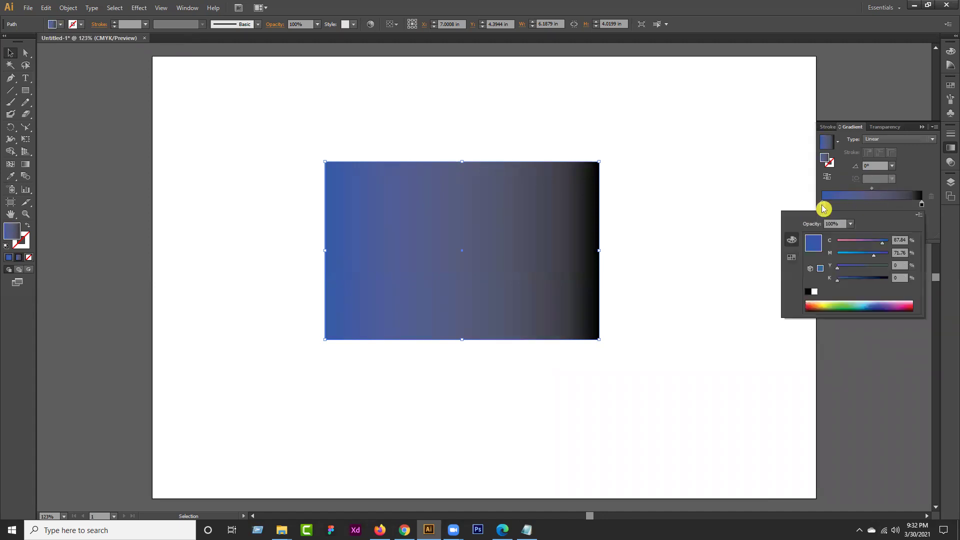
{"action": "left_click", "coordinate": [791, 260]}
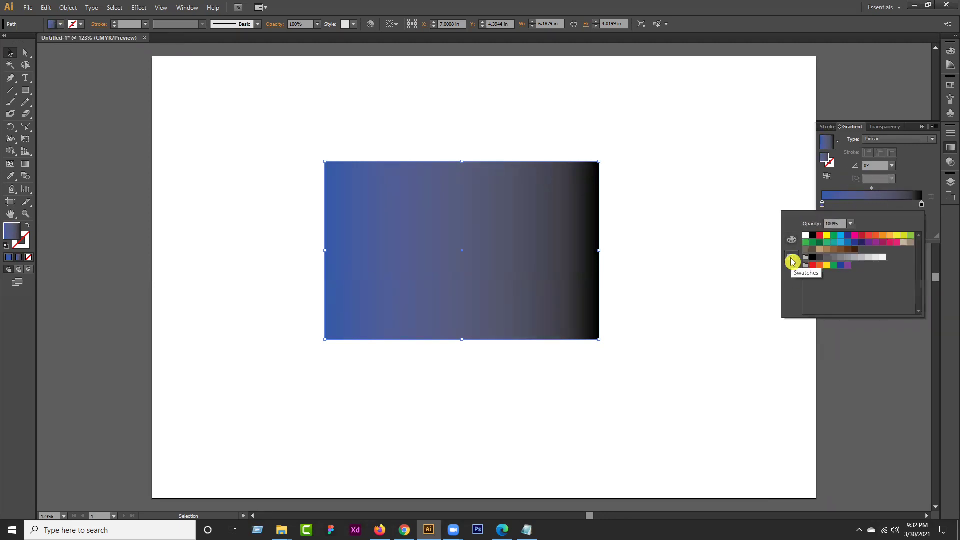
{"action": "left_click", "coordinate": [825, 237]}
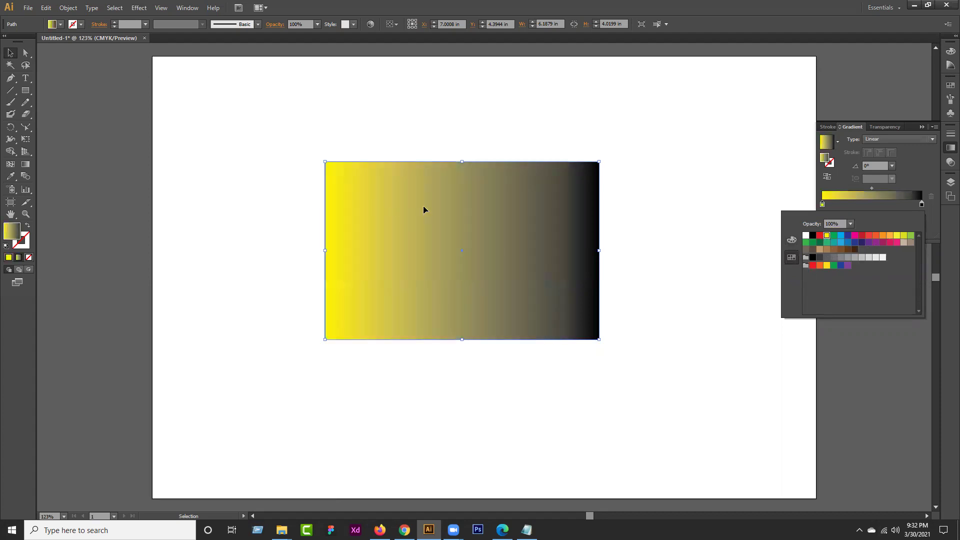
{"action": "left_click", "coordinate": [773, 213]}
Recolor the gradient's black end stop, trying CMYK Magenta before settling on the dark red swatch beside it
{"action": "left_click", "coordinate": [922, 205]}
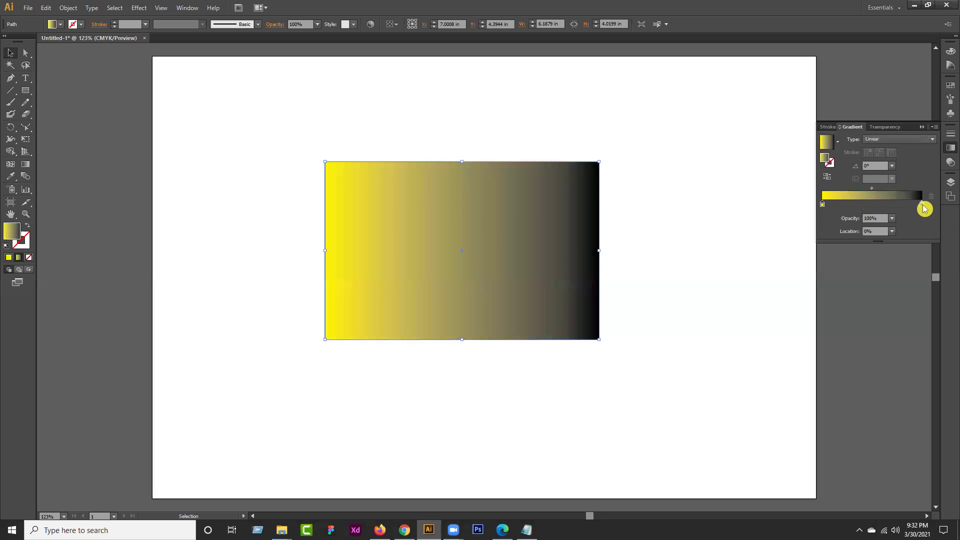
{"action": "double_click", "coordinate": [922, 206]}
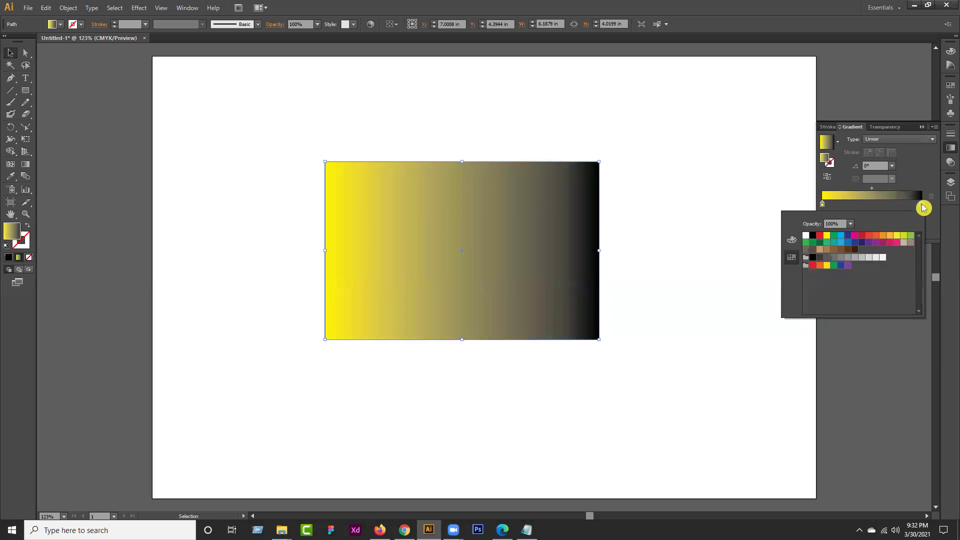
{"action": "left_click", "coordinate": [855, 236]}
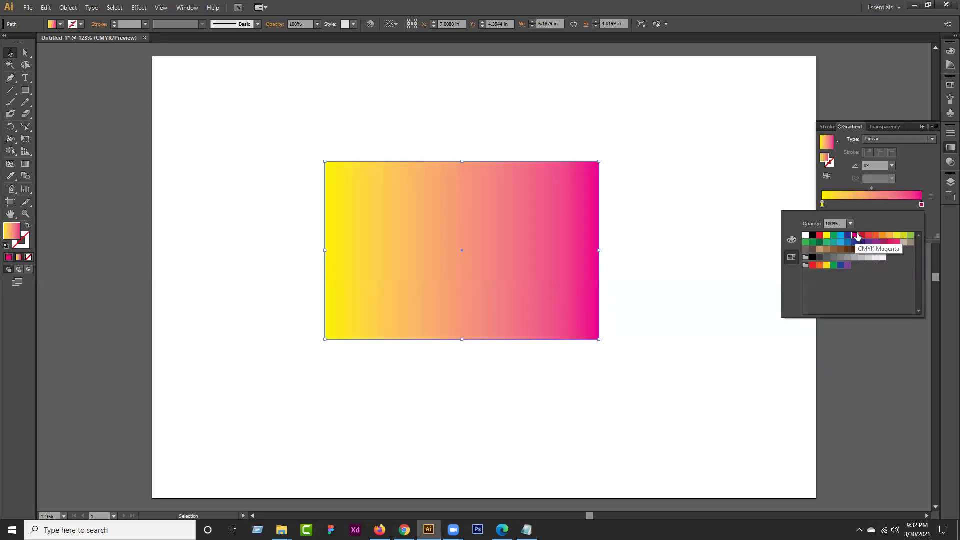
{"action": "left_click", "coordinate": [862, 237]}
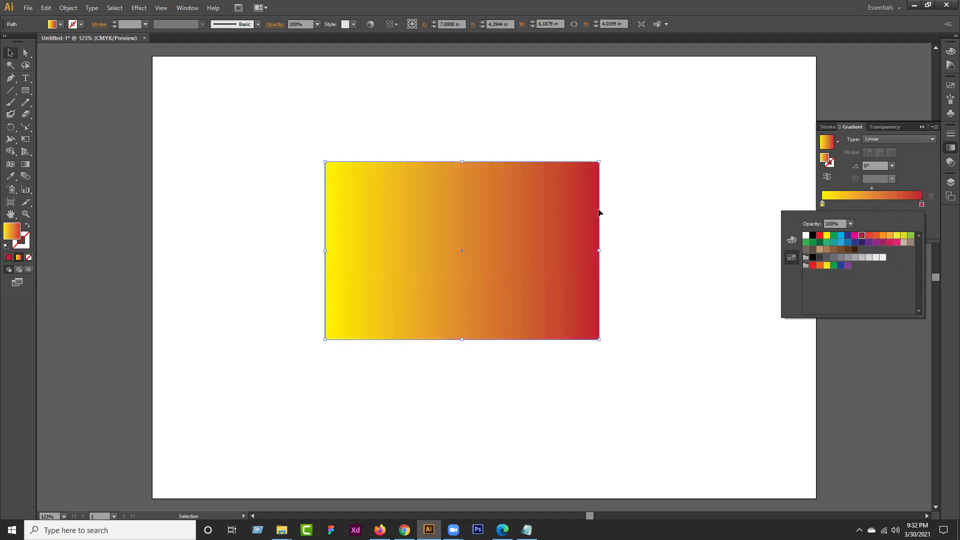
{"action": "left_click", "coordinate": [920, 206]}
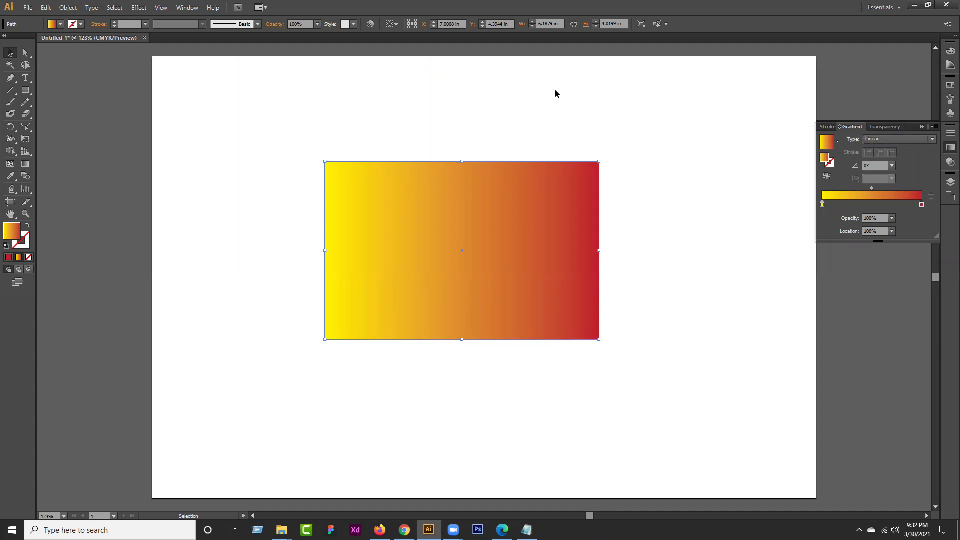
Change the rectangle's gradient type to Radial and reverse its colors, putting red at the center
{"action": "left_click", "coordinate": [932, 139]}
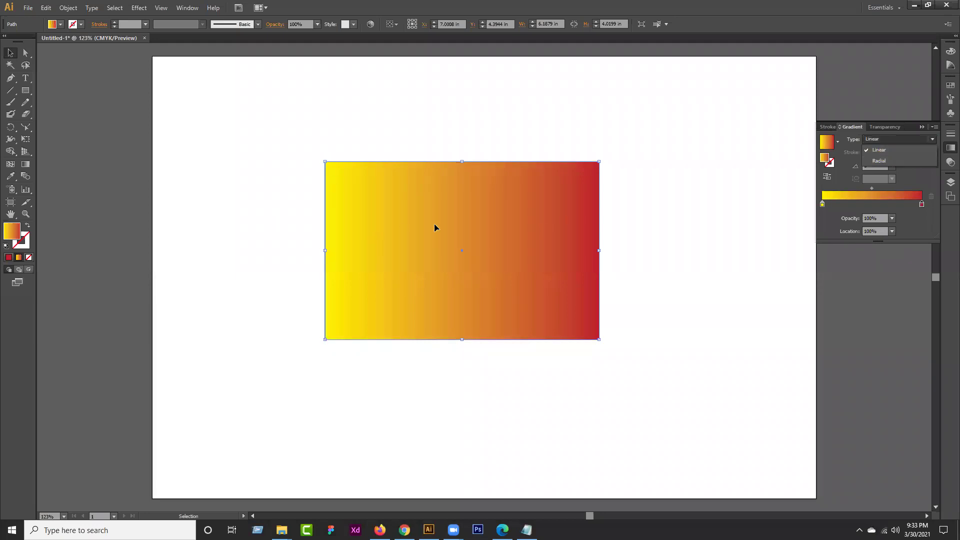
{"action": "left_click", "coordinate": [882, 161]}
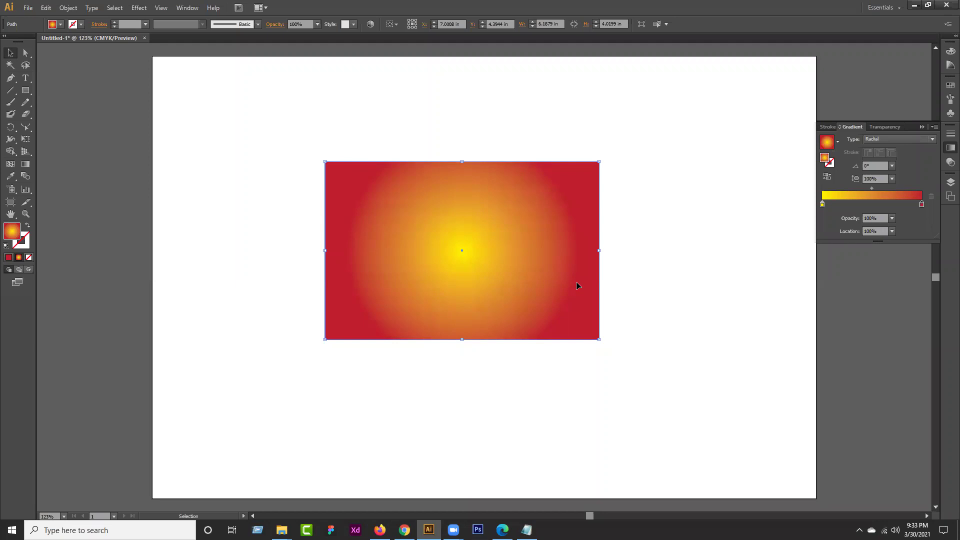
{"action": "left_click", "coordinate": [827, 179]}
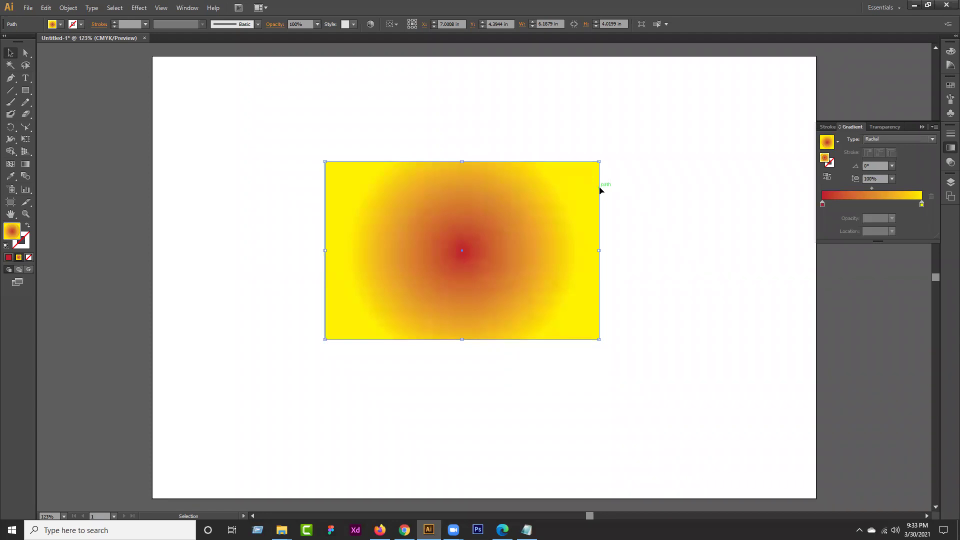
Return the gradient type to Linear and reverse the colors repeatedly, ending with yellow to red
{"action": "left_click", "coordinate": [932, 139]}
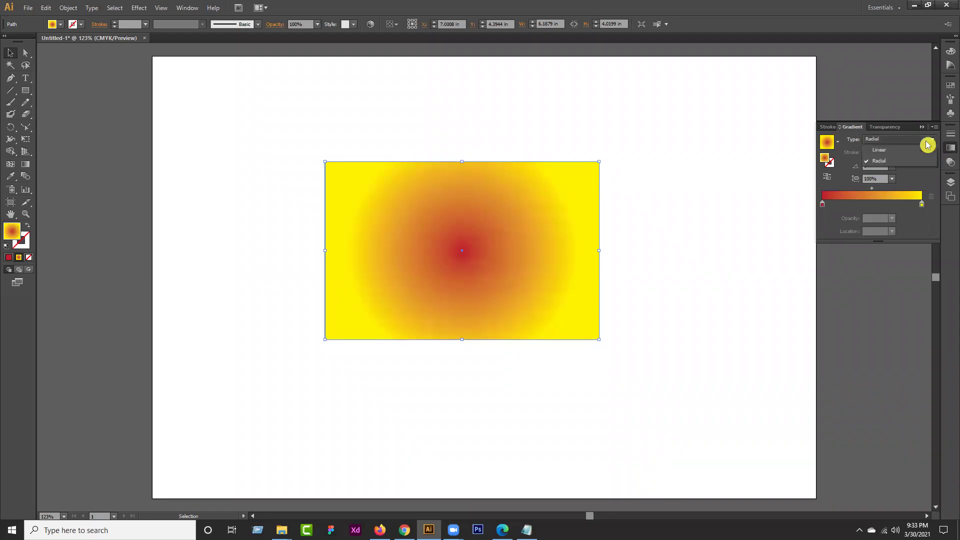
{"action": "left_click", "coordinate": [879, 160]}
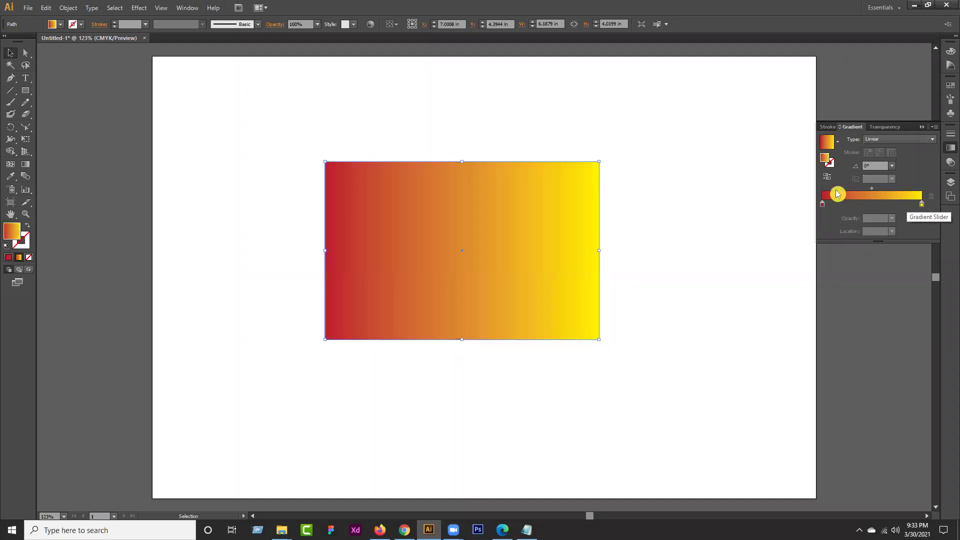
{"action": "left_click", "coordinate": [827, 177]}
{"action": "left_click", "coordinate": [827, 177]}
{"action": "left_click", "coordinate": [826, 176]}
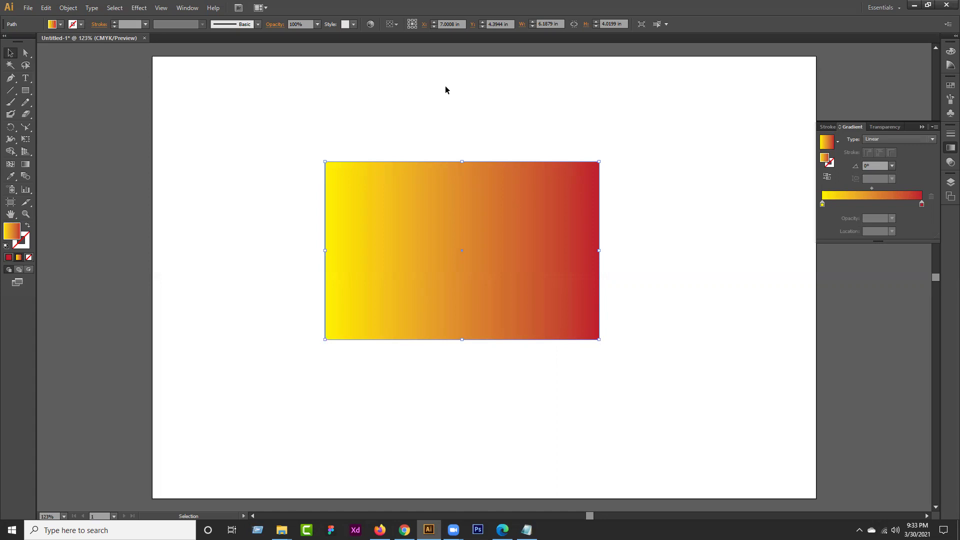
Set the linear gradient's angle to 90° and, as a second variation, to 120°
{"action": "left_click", "coordinate": [883, 165]}
{"action": "left_click", "coordinate": [866, 170]}
{"action": "type", "text": "90"}
{"action": "key", "text": "Return"}
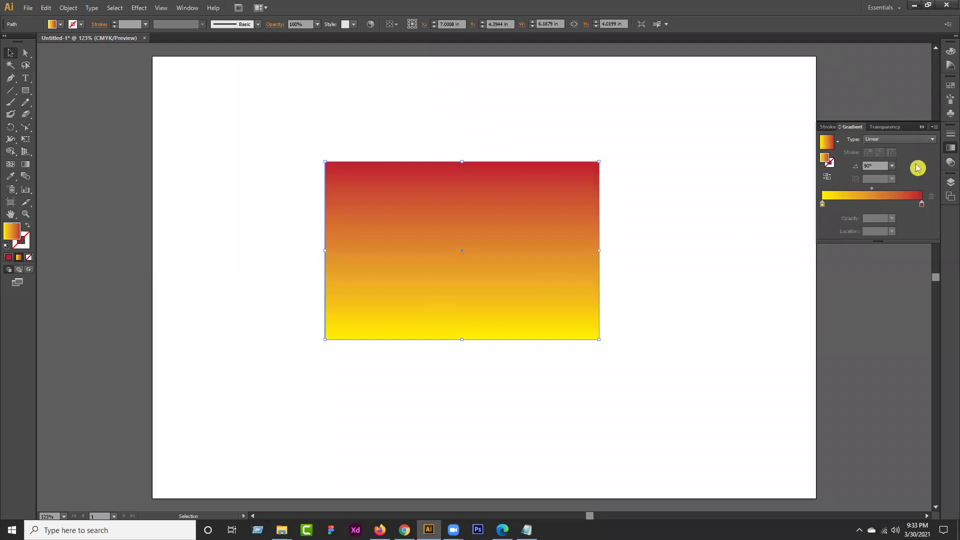
{"action": "left_click", "coordinate": [874, 165]}
{"action": "type", "text": "120"}
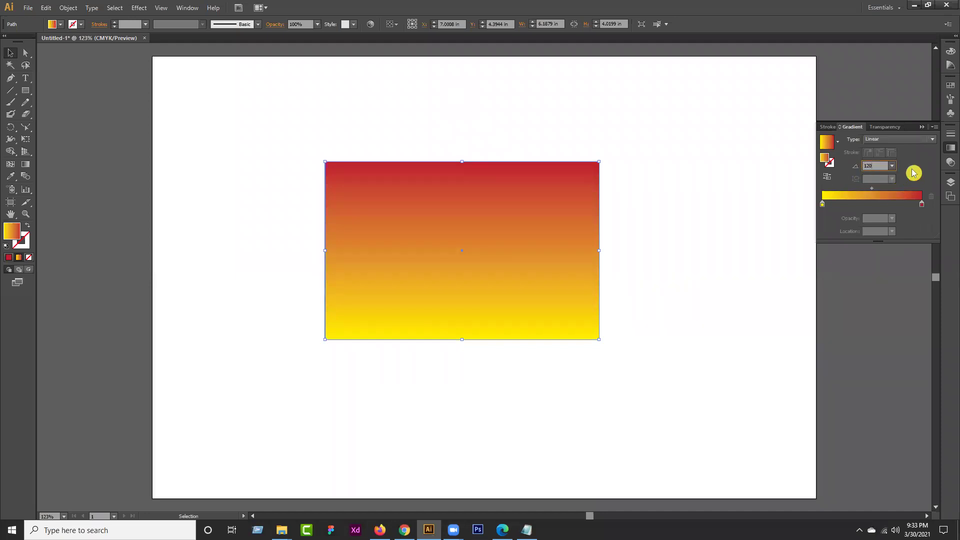
{"action": "key", "text": "Return"}
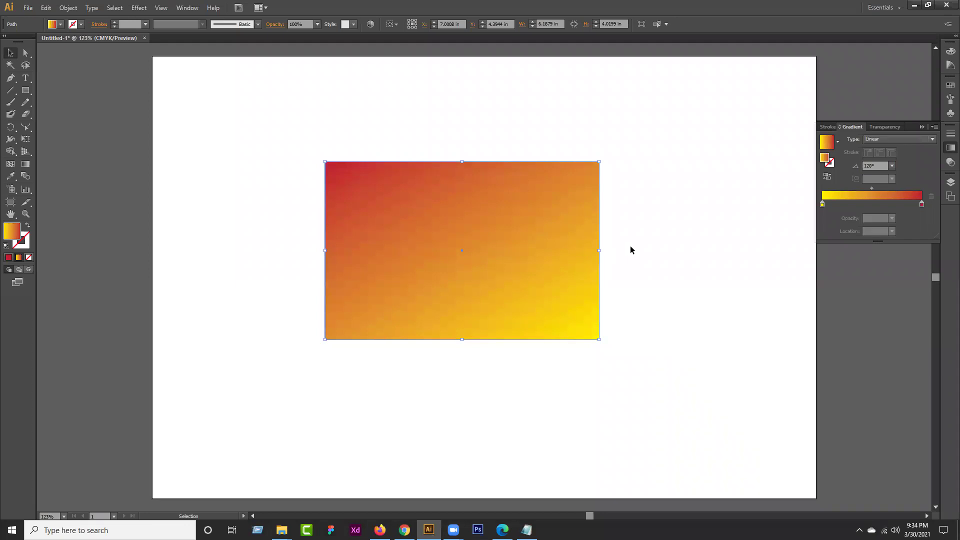
Try out the Gradient tool by redrawing the rectangle's gradient in several directions, with both long and short gradient lines
{"action": "left_click", "coordinate": [17, 155]}
{"action": "left_click", "coordinate": [26, 167]}
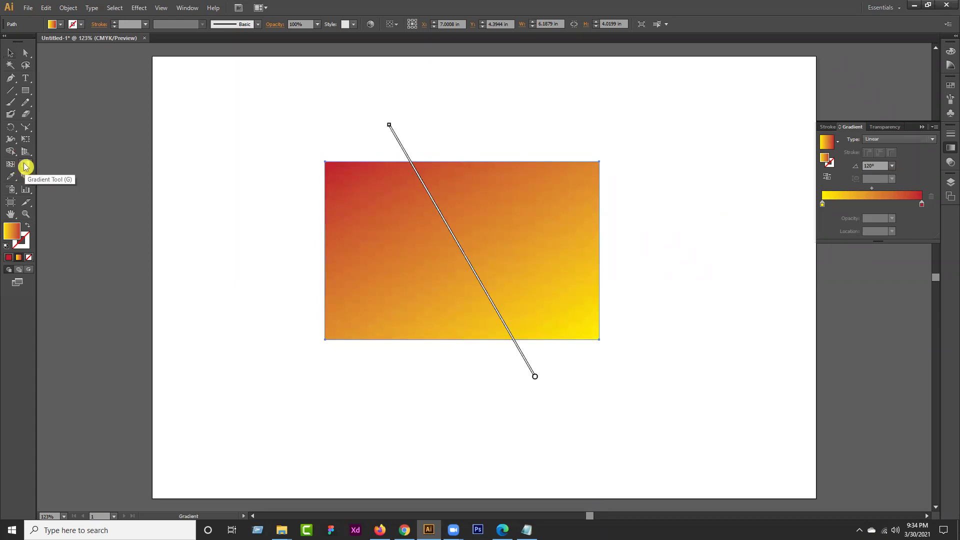
{"action": "left_click_drag", "start_coordinate": [633, 137], "coordinate": [278, 375]}
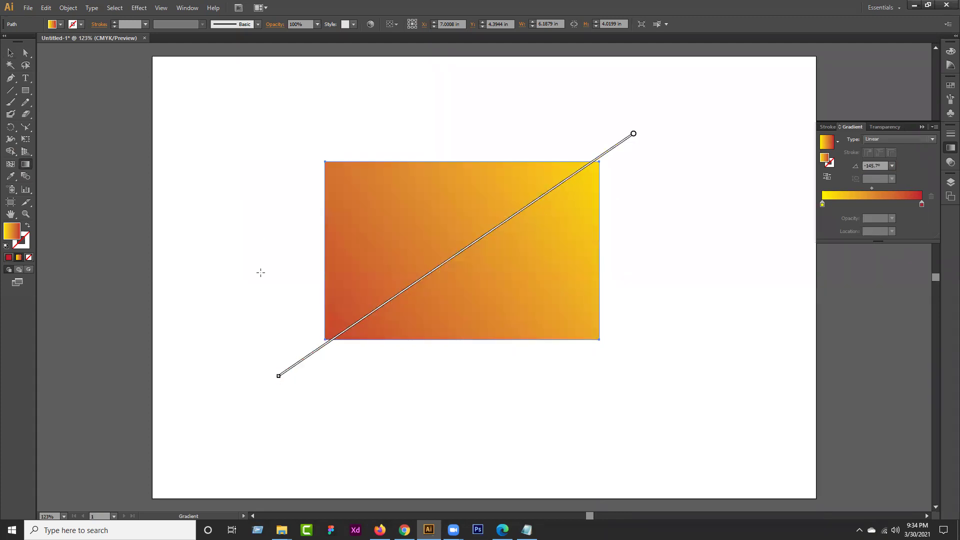
{"action": "left_click_drag", "start_coordinate": [285, 129], "coordinate": [650, 380]}
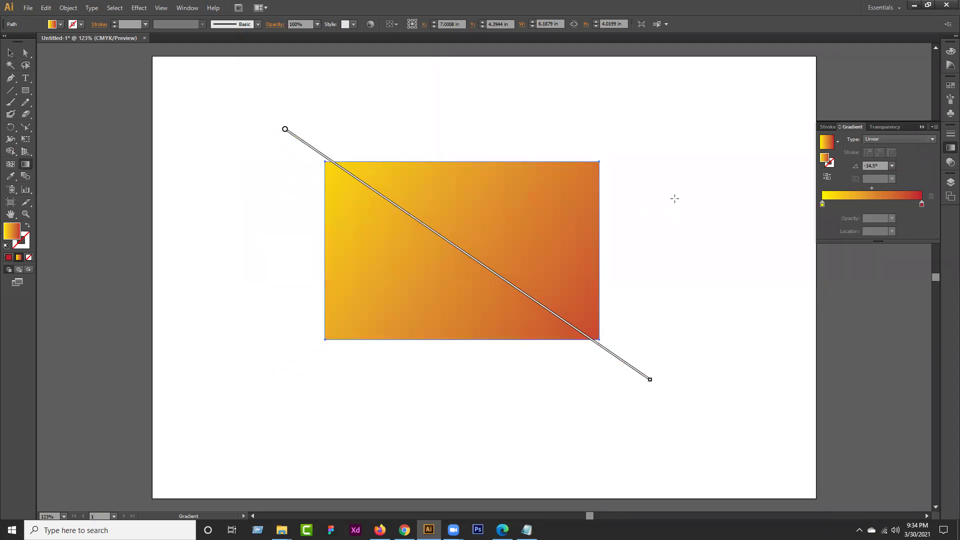
{"action": "left_click_drag", "start_coordinate": [644, 216], "coordinate": [248, 257]}
{"action": "left_click_drag", "start_coordinate": [313, 154], "coordinate": [616, 311]}
{"action": "mouse_move", "coordinate": [299, 257]}
{"action": "left_mouse_down"}
{"action": "mouse_move", "coordinate": [683, 375]}
{"action": "mouse_move", "coordinate": [697, 322]}
{"action": "left_mouse_up"}
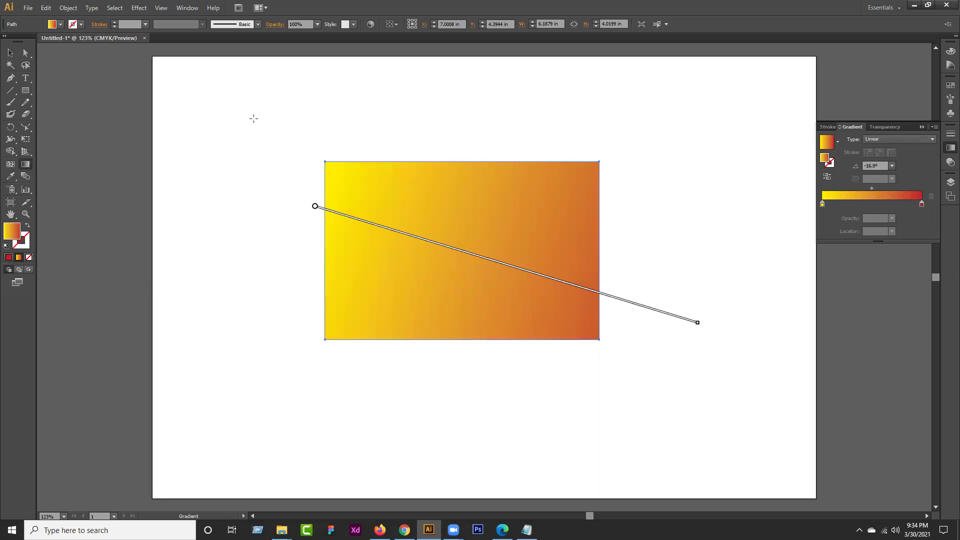
{"action": "mouse_move", "coordinate": [190, 76]}
{"action": "left_mouse_down"}
{"action": "mouse_move", "coordinate": [465, 249]}
{"action": "mouse_move", "coordinate": [886, 456]}
{"action": "mouse_move", "coordinate": [865, 450]}
{"action": "mouse_move", "coordinate": [851, 465]}
{"action": "left_mouse_up"}
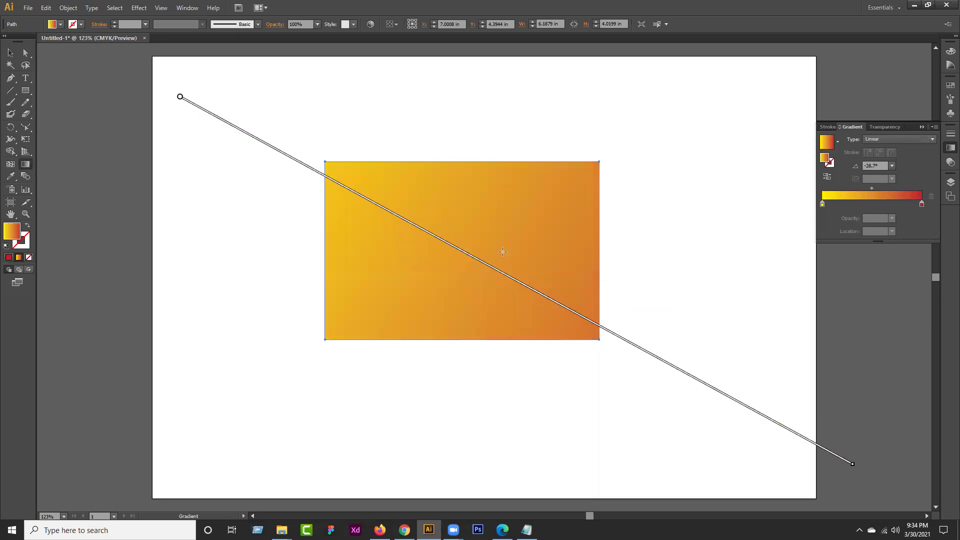
{"action": "left_click_drag", "start_coordinate": [377, 201], "coordinate": [557, 305]}
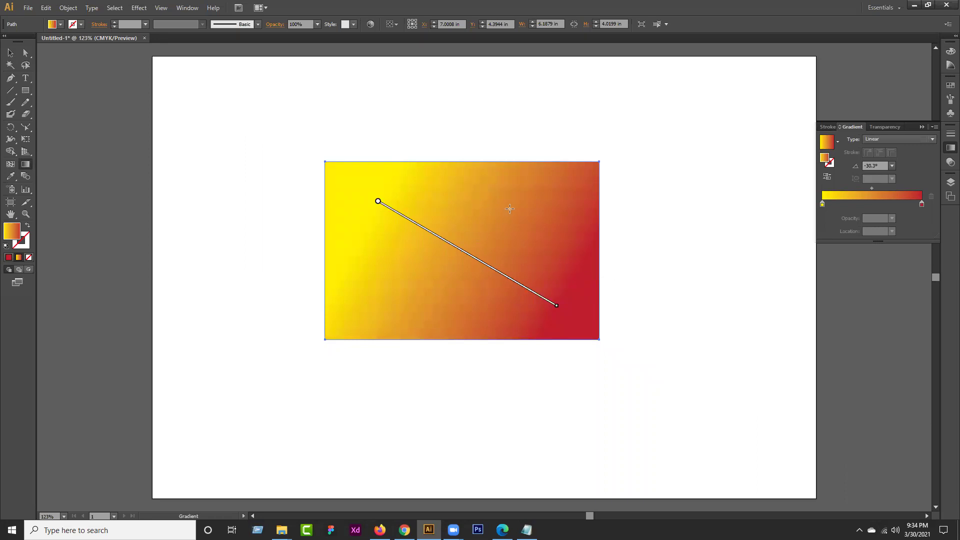
Redraw the gradient diagonally from beyond the rectangle's upper-left corner past its lower-right corner, and shift its midpoint to 87%
{"action": "left_click_drag", "start_coordinate": [310, 148], "coordinate": [612, 350]}
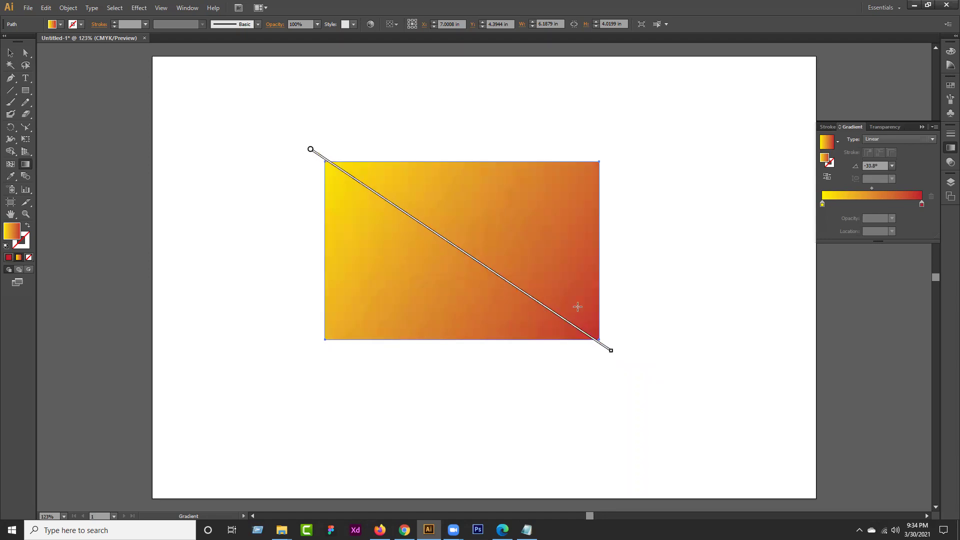
{"action": "left_click", "coordinate": [10, 52]}
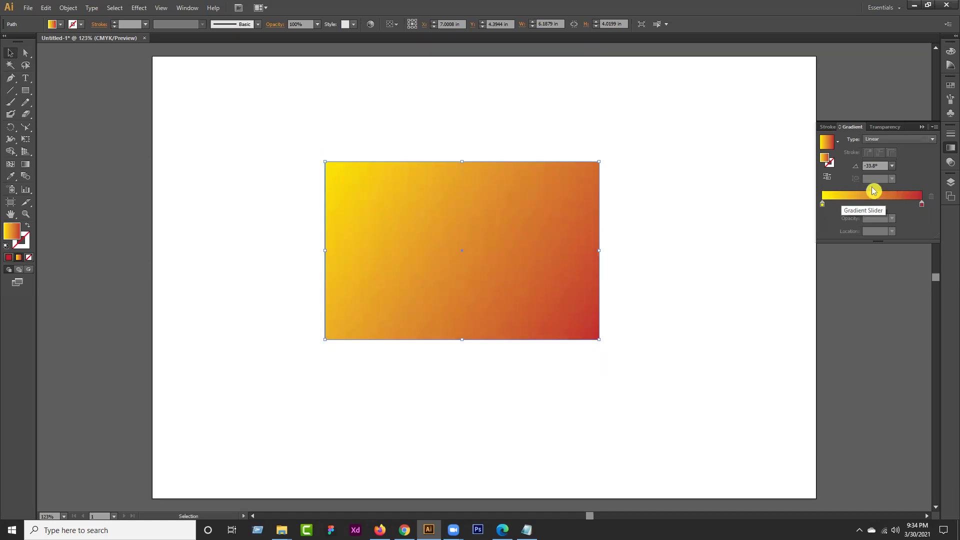
{"action": "left_click_drag", "start_coordinate": [872, 190], "coordinate": [915, 189]}
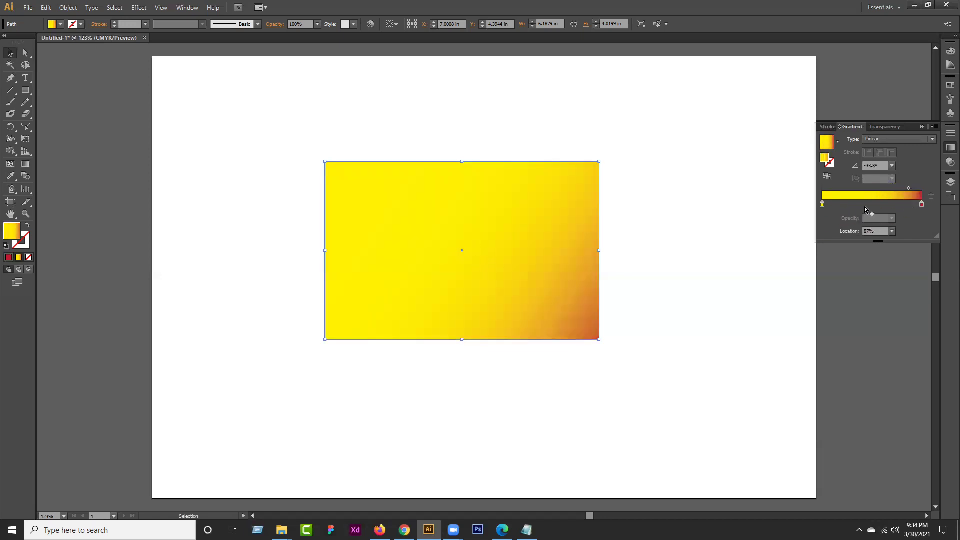
Set the gradient midpoint to about 50% and redraw the gradient diagonally from outside the rectangle's upper-left corner past its lower-right corner
{"action": "left_click_drag", "start_coordinate": [906, 194], "coordinate": [873, 195]}
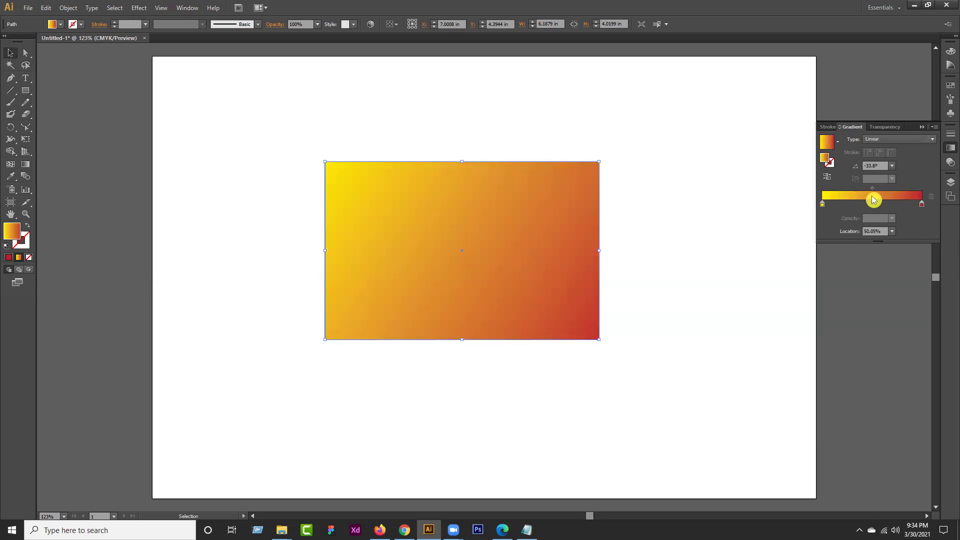
{"action": "left_click", "coordinate": [25, 167]}
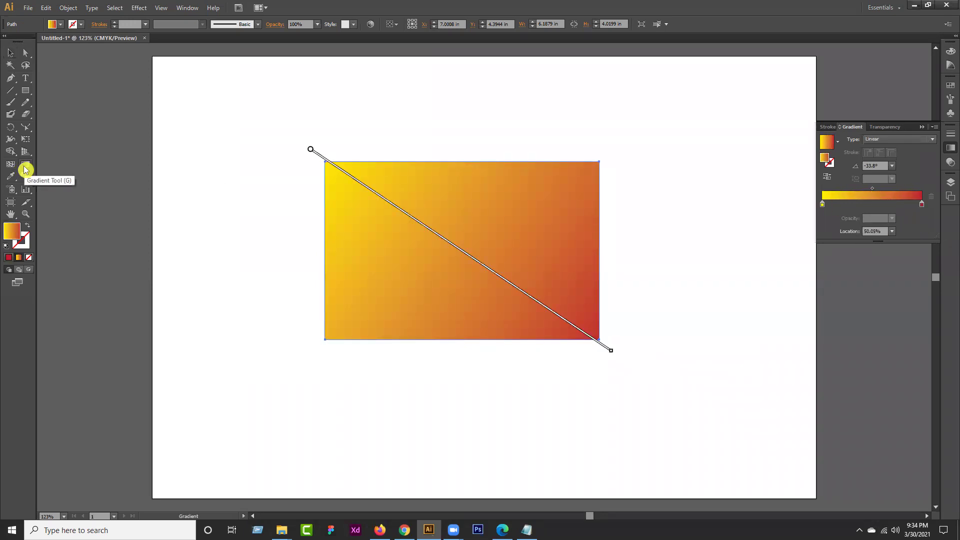
{"action": "left_click_drag", "start_coordinate": [292, 160], "coordinate": [657, 354]}
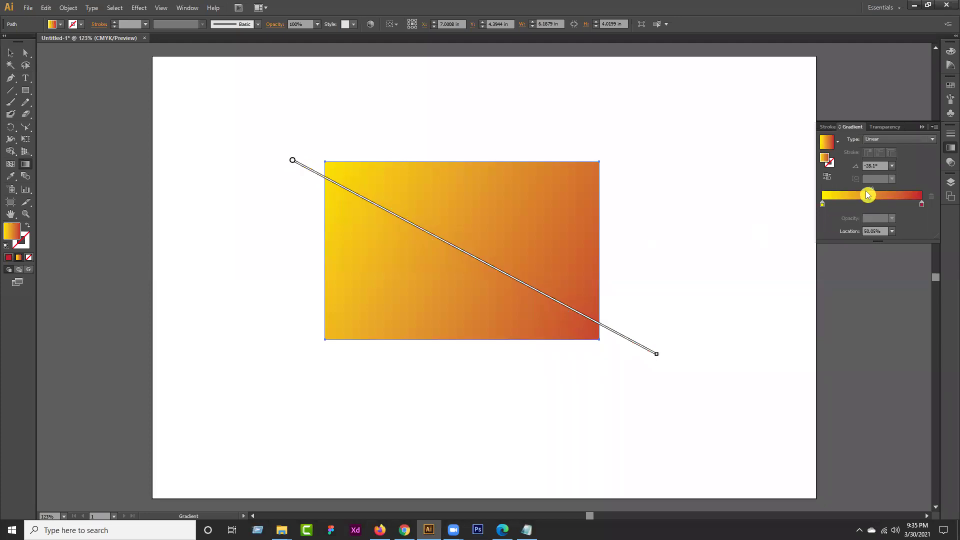
Slide the midpoint along the on-canvas gradient line toward yellow, then toward red, and bring it back near the middle
{"action": "left_click_drag", "start_coordinate": [476, 259], "coordinate": [426, 228]}
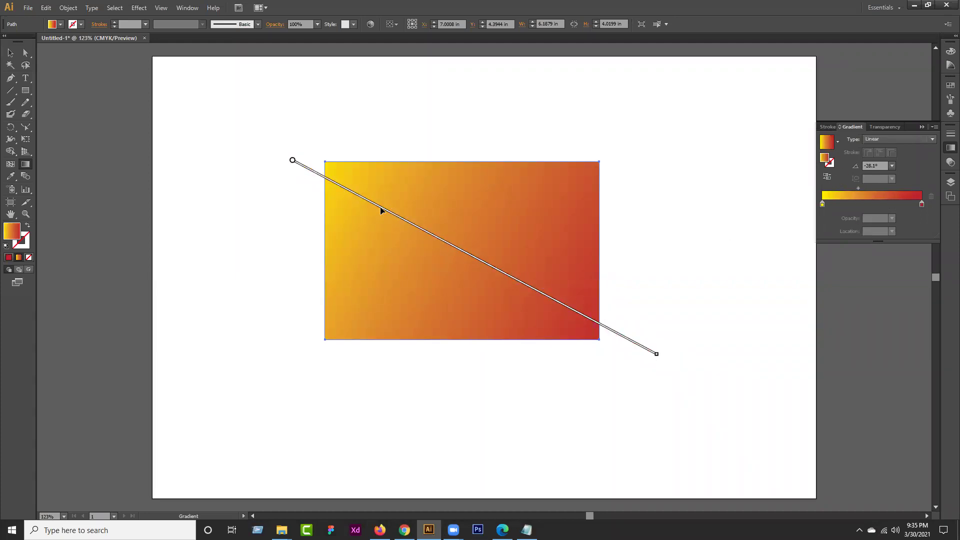
{"action": "mouse_move", "coordinate": [420, 223]}
{"action": "mouse_move", "coordinate": [526, 282]}
{"action": "left_mouse_down"}
{"action": "mouse_move", "coordinate": [590, 318]}
{"action": "mouse_move", "coordinate": [555, 298]}
{"action": "mouse_move", "coordinate": [565, 306]}
{"action": "left_mouse_up"}
{"action": "mouse_move", "coordinate": [585, 320]}
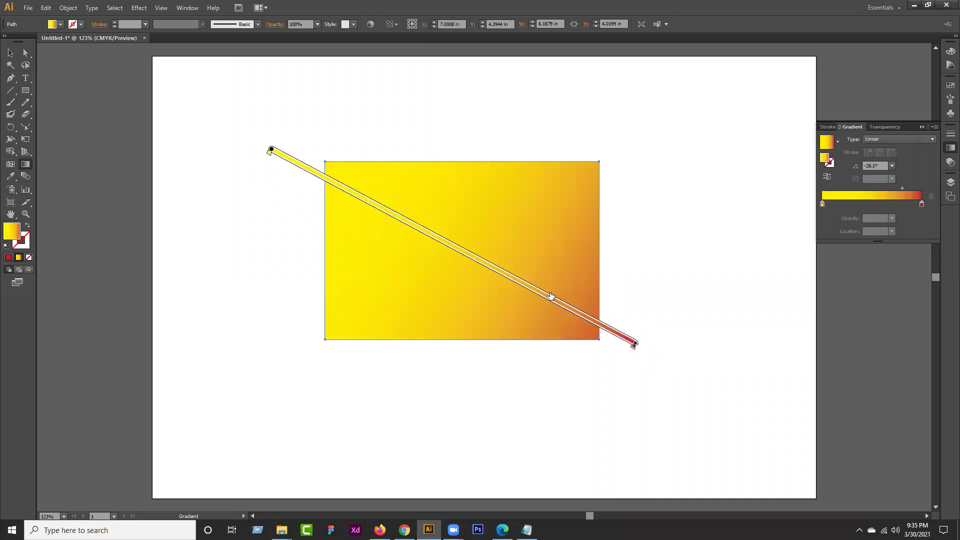
{"action": "left_click_drag", "start_coordinate": [467, 254], "coordinate": [465, 255]}
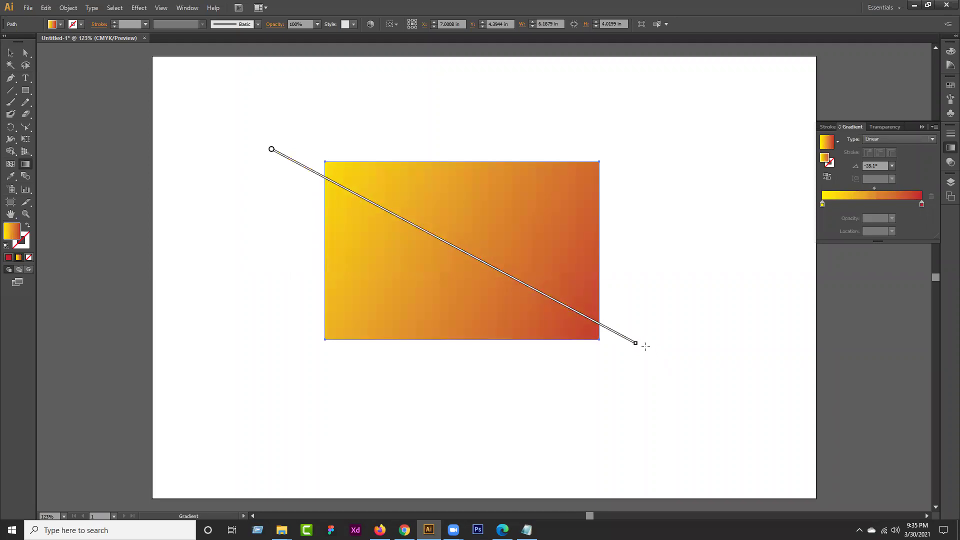
Rotate the on-canvas gradient line through several diagonal directions, ending at an angle of about -28.4°
{"action": "mouse_move", "coordinate": [637, 346]}
{"action": "left_mouse_down"}
{"action": "mouse_move", "coordinate": [603, 390]}
{"action": "mouse_move", "coordinate": [442, 402]}
{"action": "left_mouse_up"}
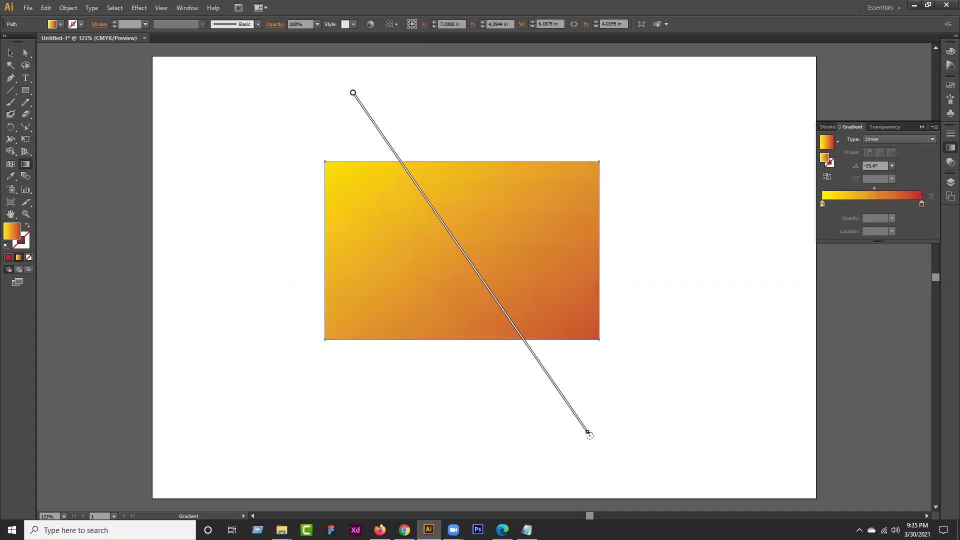
{"action": "left_click_drag", "start_coordinate": [601, 420], "coordinate": [640, 356]}
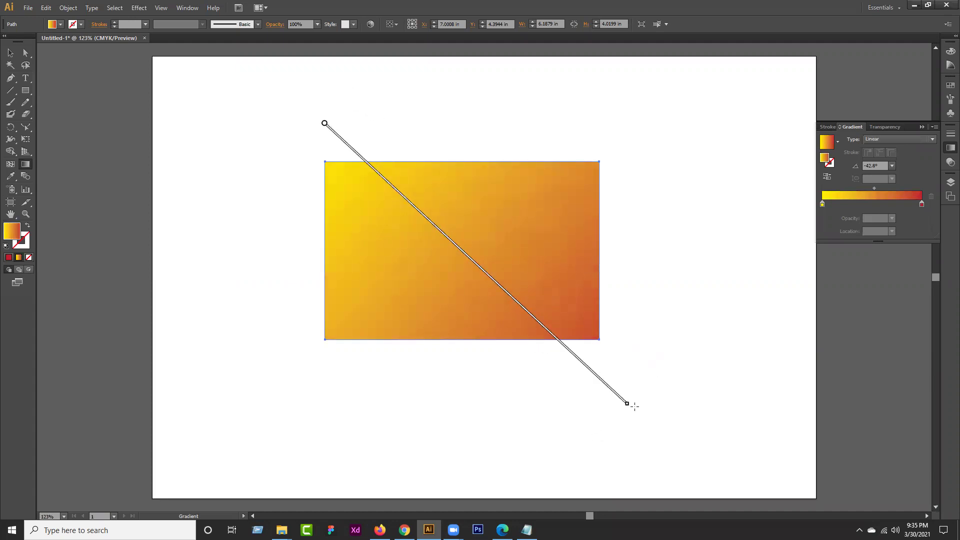
{"action": "left_click_drag", "start_coordinate": [631, 406], "coordinate": [653, 310]}
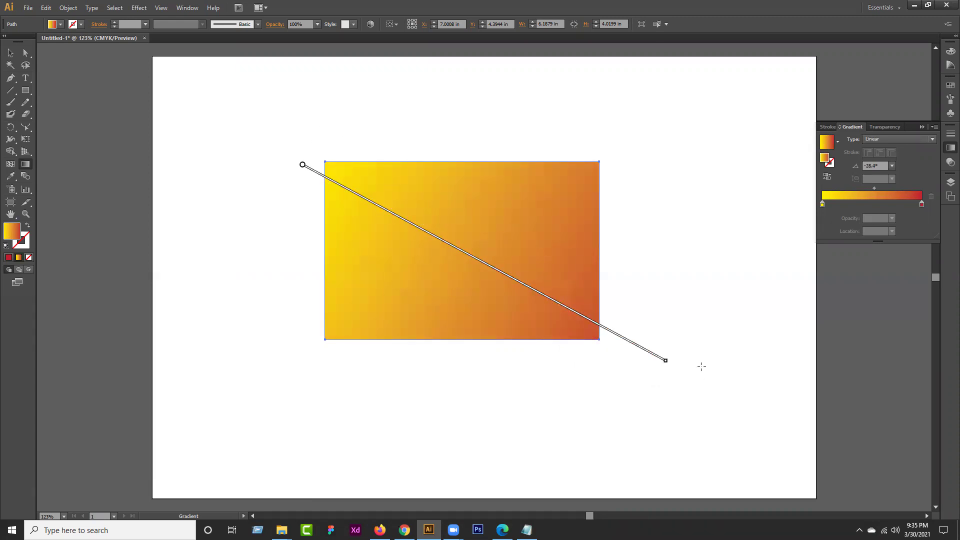
{"action": "left_click", "coordinate": [11, 53]}
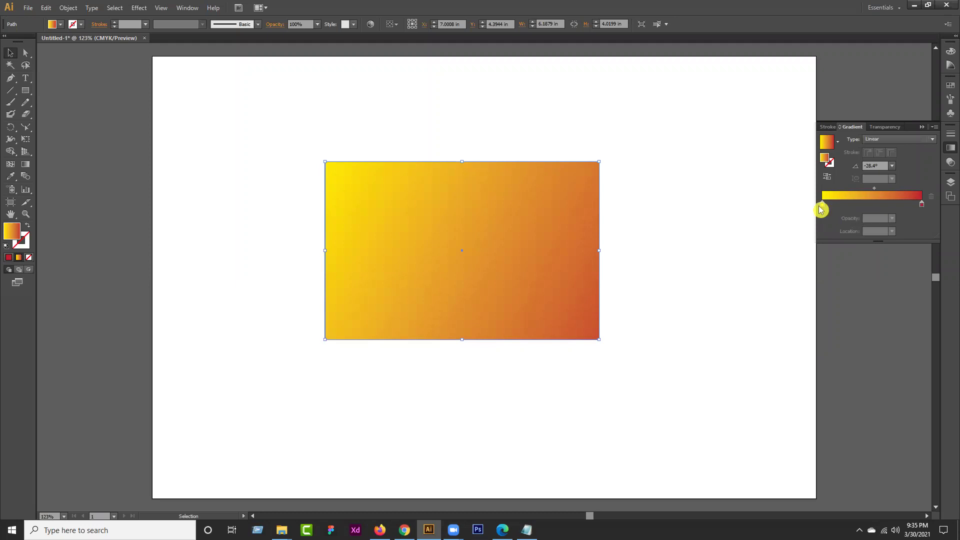
Add two color stops between yellow and red, a light green one at about 34% and a pink one closer to red
{"action": "left_click", "coordinate": [856, 202]}
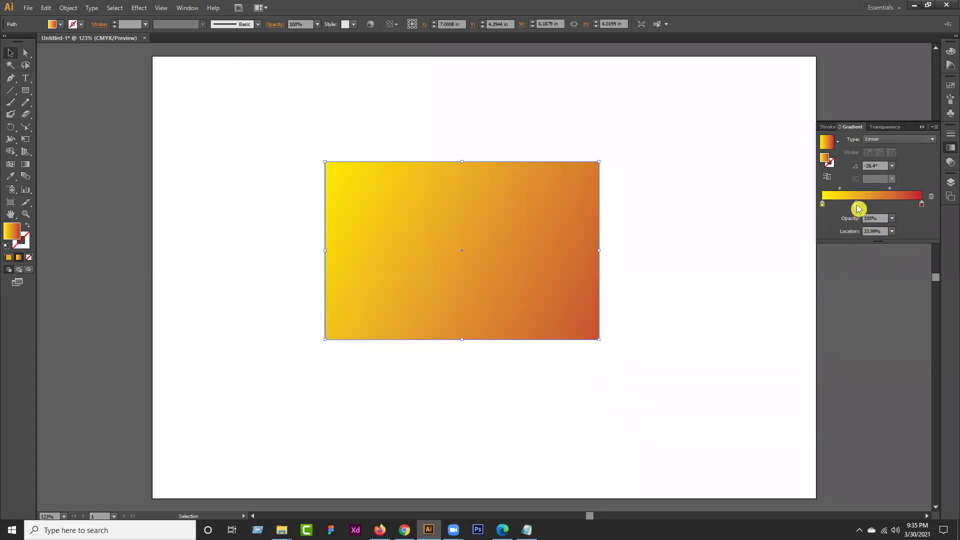
{"action": "double_click", "coordinate": [856, 204]}
{"action": "left_click", "coordinate": [910, 235]}
{"action": "left_click", "coordinate": [886, 204]}
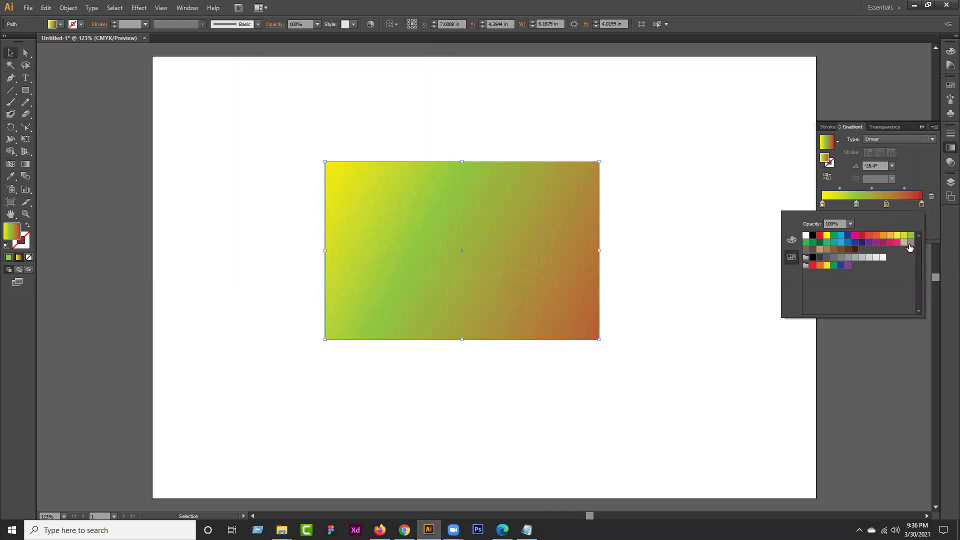
{"action": "left_click", "coordinate": [896, 241]}
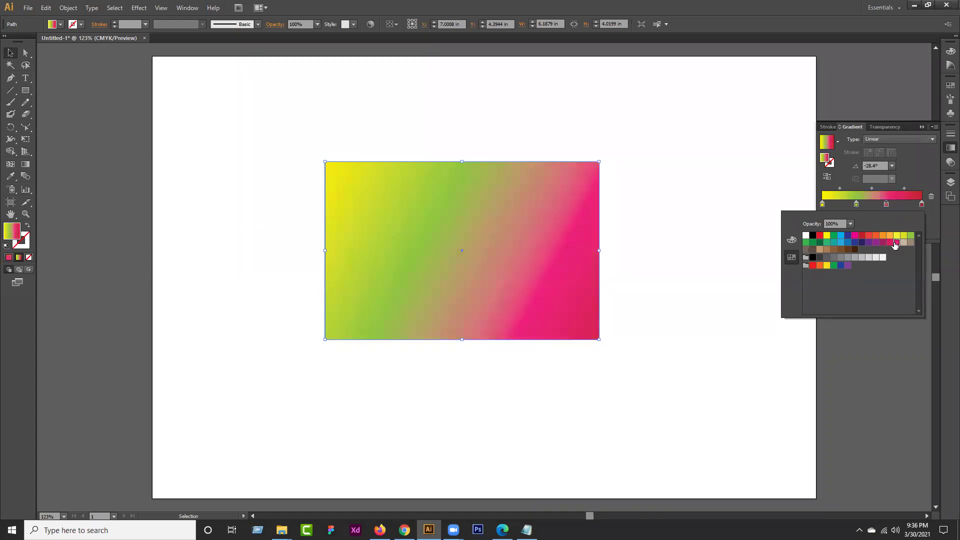
Add a dark green color stop between the pink and red stops, at 83.74%
{"action": "left_click", "coordinate": [903, 209]}
{"action": "left_click", "coordinate": [906, 205]}
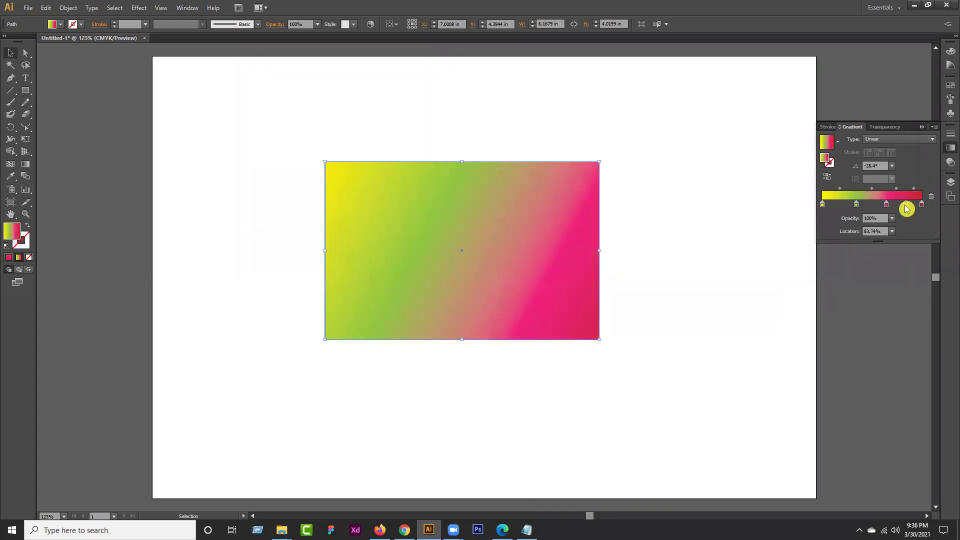
{"action": "double_click", "coordinate": [905, 205]}
{"action": "left_click", "coordinate": [834, 236]}
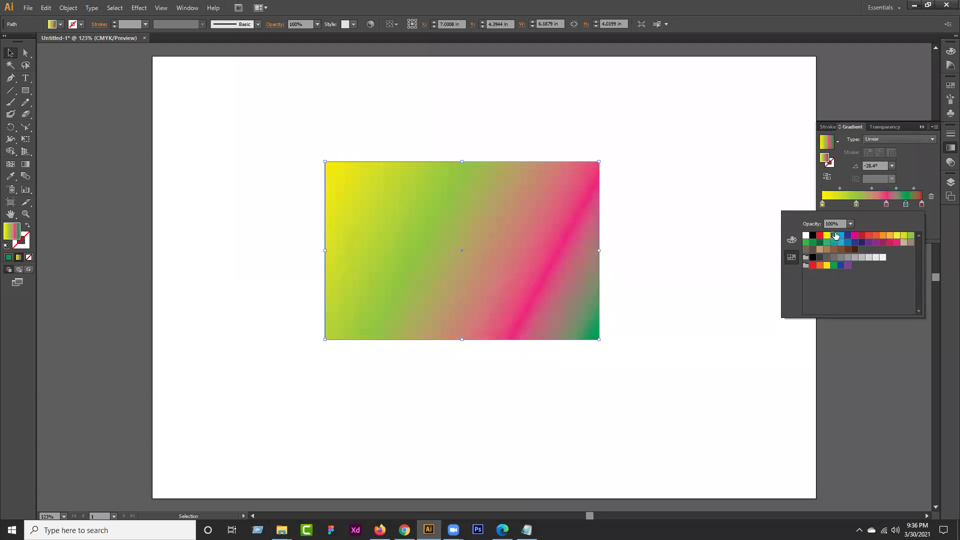
{"action": "left_click", "coordinate": [874, 208]}
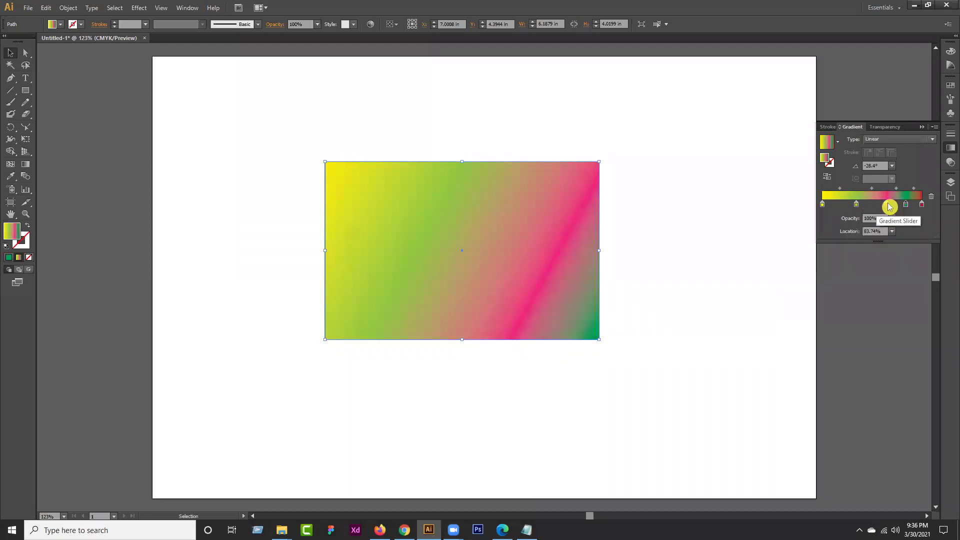
Set the rectangle's gradient angle to 0°
{"action": "left_click", "coordinate": [881, 166]}
{"action": "type", "text": "0"}
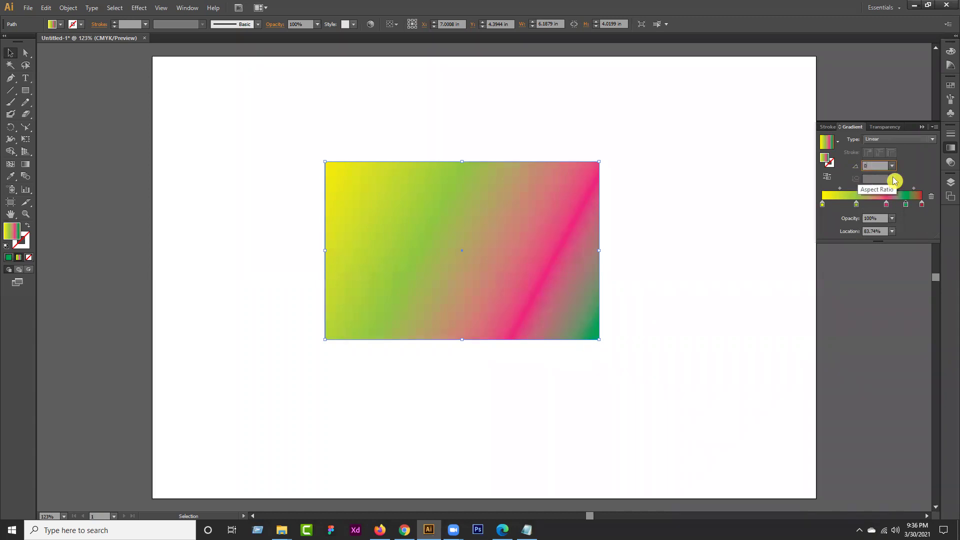
{"action": "key", "text": "Return"}
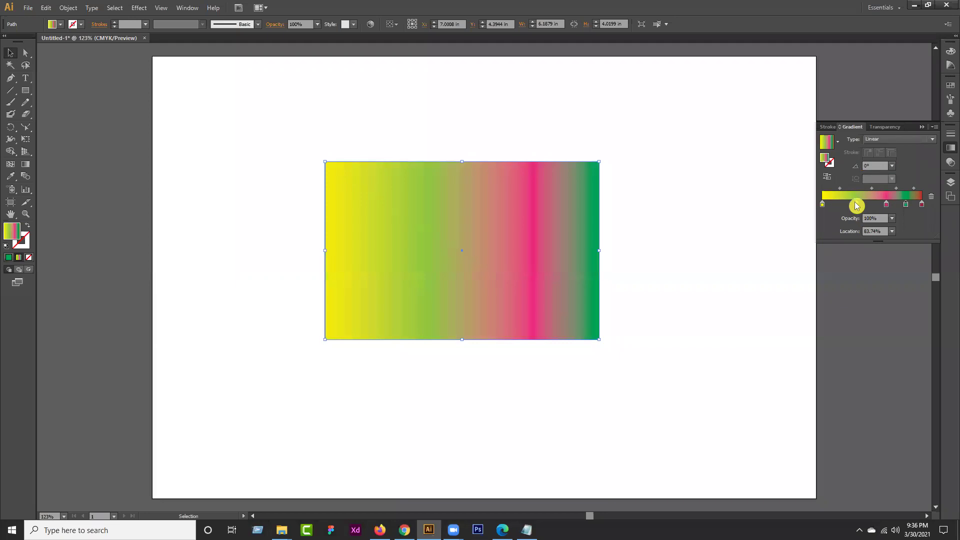
Shift the three inner color stops toward the yellow end, and add and delete an extra stop between dark green and red
{"action": "left_click_drag", "start_coordinate": [856, 204], "coordinate": [895, 205]}
{"action": "left_click", "coordinate": [906, 205]}
{"action": "left_click", "coordinate": [909, 205]}
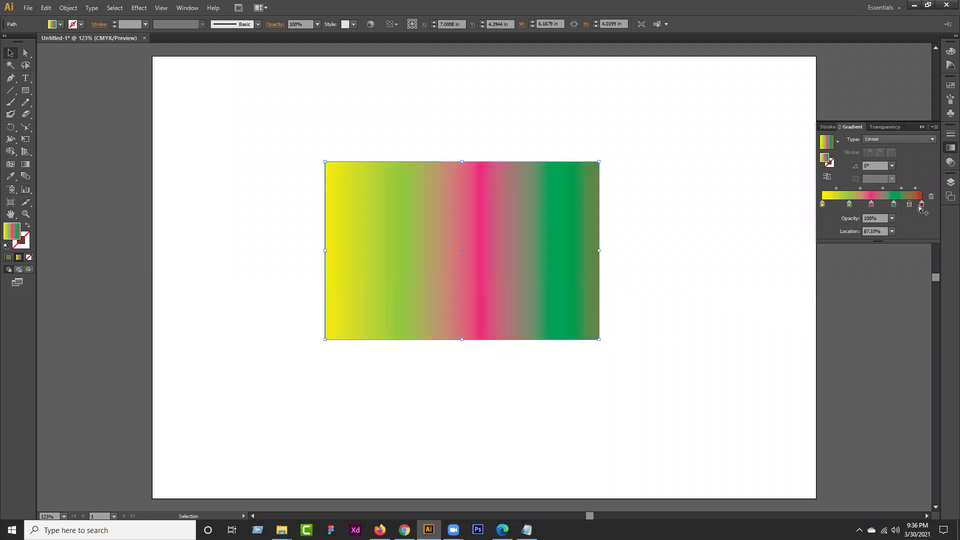
{"action": "left_click", "coordinate": [932, 201]}
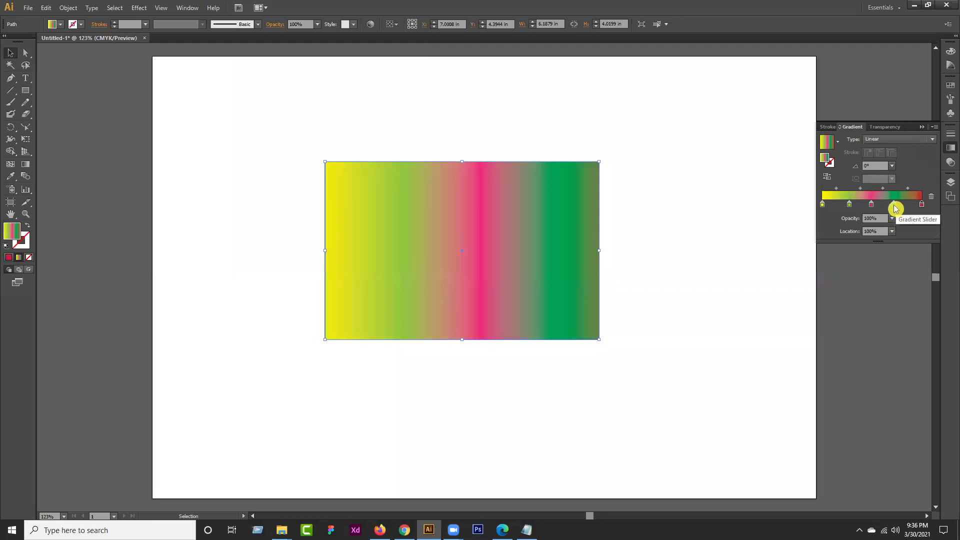
Remove the dark green, pink and light green color stops, leaving only yellow and red
{"action": "left_click_drag", "start_coordinate": [895, 208], "coordinate": [875, 245]}
{"action": "left_click_drag", "start_coordinate": [849, 204], "coordinate": [885, 250]}
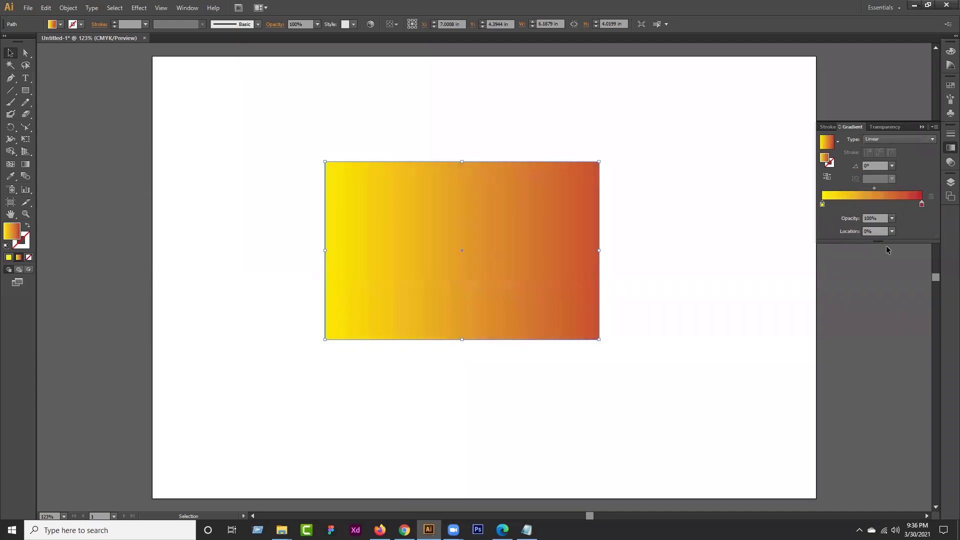
{"action": "left_click", "coordinate": [923, 207]}
Apply the yellow-to-red gradient to the rectangle's stroke and set the stroke weight to 15 pt
{"action": "left_click", "coordinate": [23, 242]}
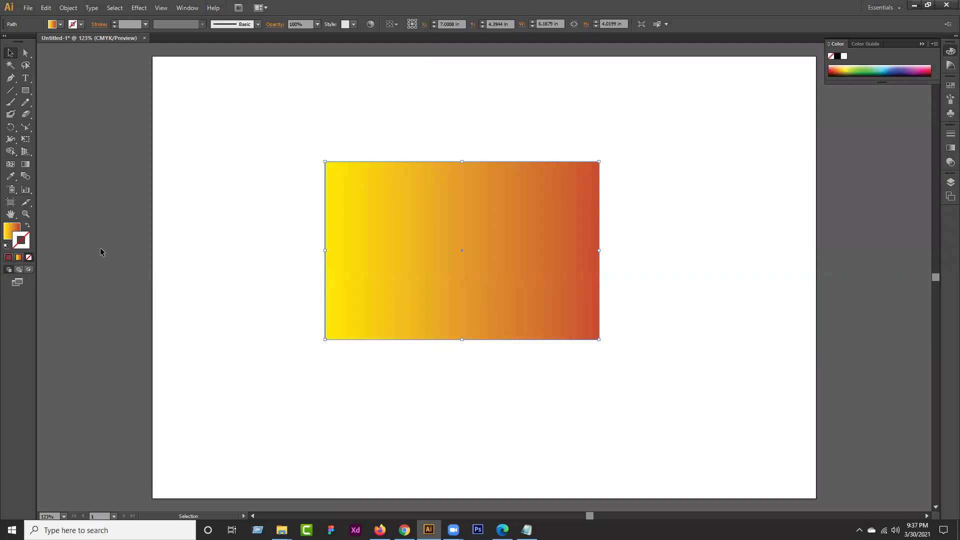
{"action": "left_click", "coordinate": [30, 250]}
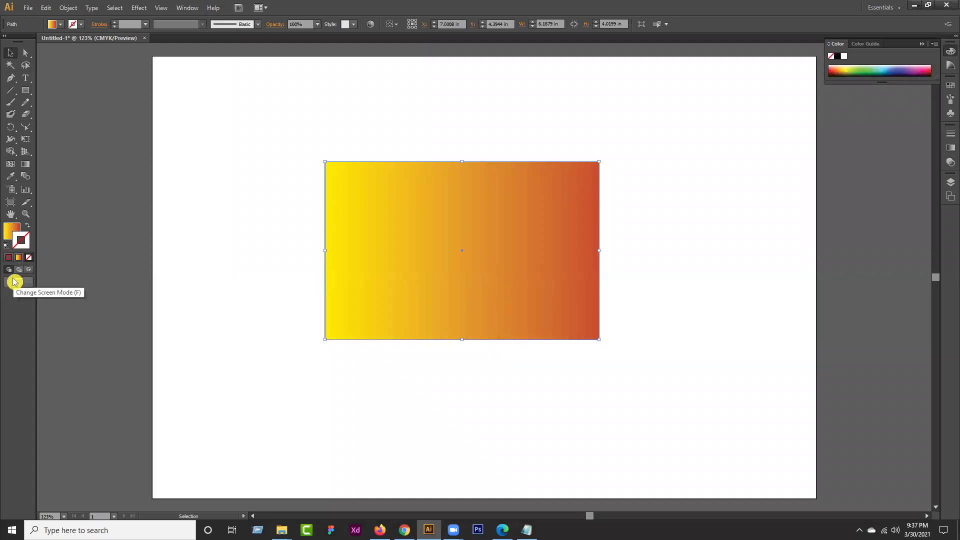
{"action": "left_click", "coordinate": [19, 258]}
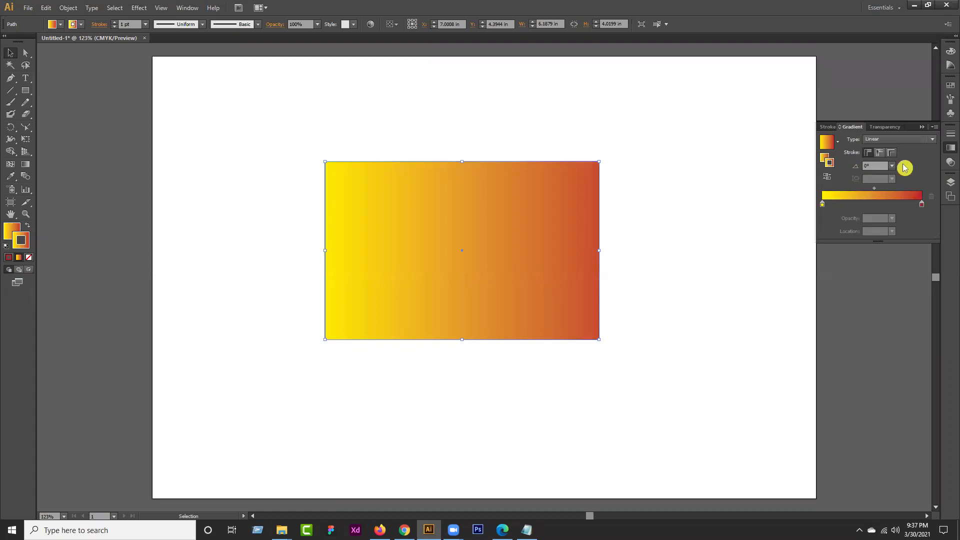
{"action": "left_click", "coordinate": [126, 29]}
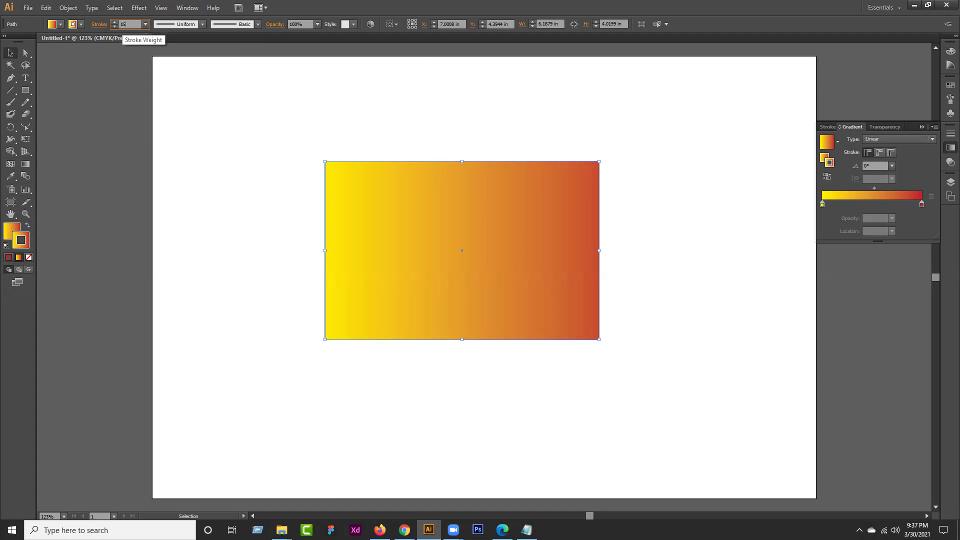
{"action": "type", "text": "15"}
{"action": "key", "text": "Return"}
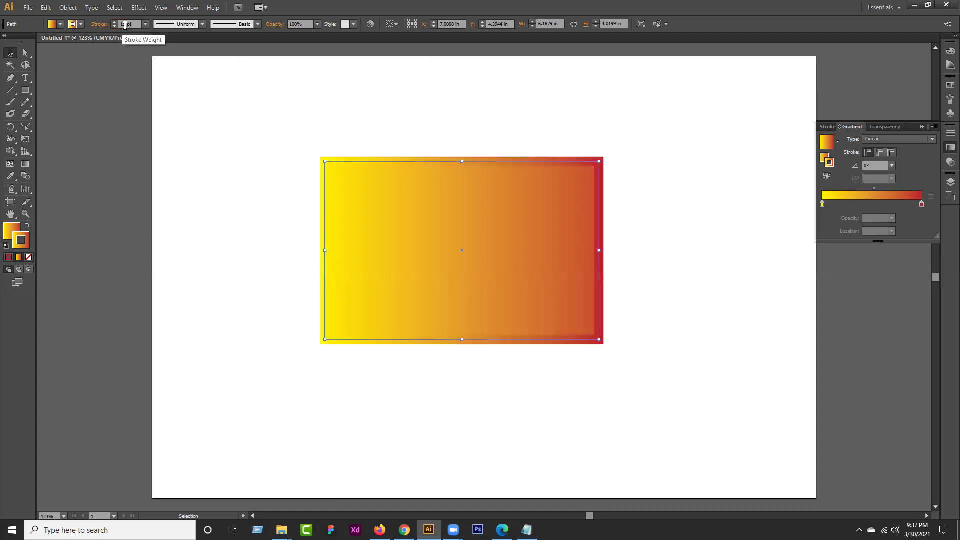
Reverse the rectangle's stroke gradient to run from red to yellow, and reselect the rectangle
{"action": "left_click", "coordinate": [827, 176]}
{"action": "left_click", "coordinate": [10, 53]}
{"action": "left_click", "coordinate": [84, 91]}
{"action": "left_click", "coordinate": [420, 243]}
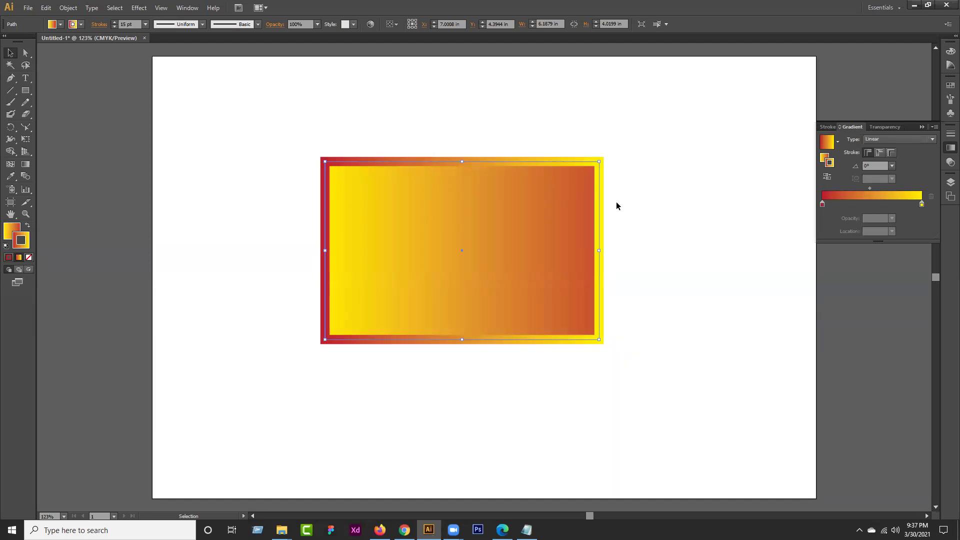
Remove the rectangle's fill, keeping only the gradient stroke, and deselect it
{"action": "left_click", "coordinate": [11, 231]}
{"action": "left_click", "coordinate": [29, 257]}
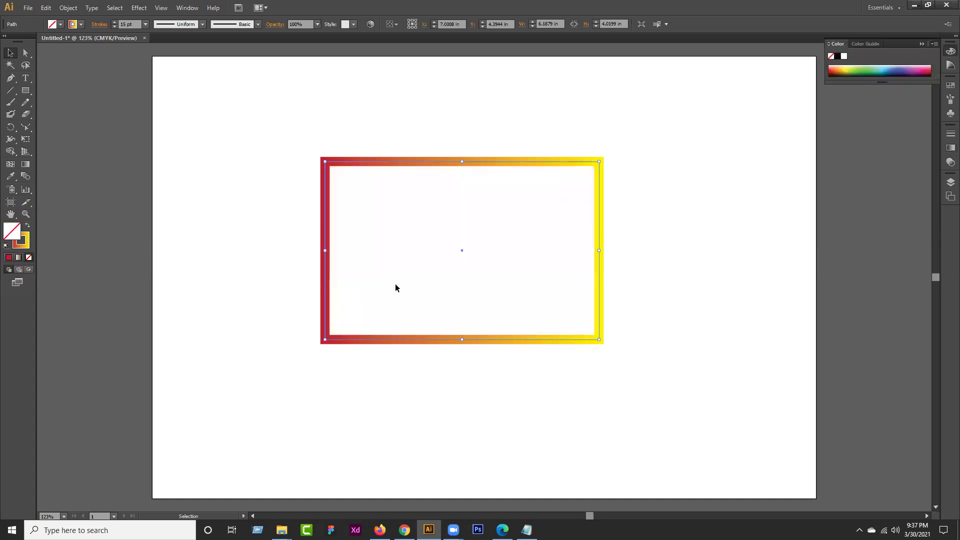
{"action": "left_click", "coordinate": [243, 178]}
{"action": "left_click", "coordinate": [584, 268]}
{"action": "left_click", "coordinate": [700, 255]}
Move the rectangle outline partly off the artboard's left edge and draw a circle about 4.47 in wide with the Ellipse tool
{"action": "left_click_drag", "start_coordinate": [477, 163], "coordinate": [165, 85]}
{"action": "left_click", "coordinate": [351, 138]}
{"action": "left_click_drag", "start_coordinate": [24, 92], "coordinate": [65, 114]}
{"action": "mouse_move", "coordinate": [449, 194]}
{"action": "left_mouse_down"}
{"action": "mouse_move", "coordinate": [550, 282]}
{"action": "mouse_move", "coordinate": [630, 401]}
{"action": "mouse_move", "coordinate": [627, 391]}
{"action": "left_mouse_up"}
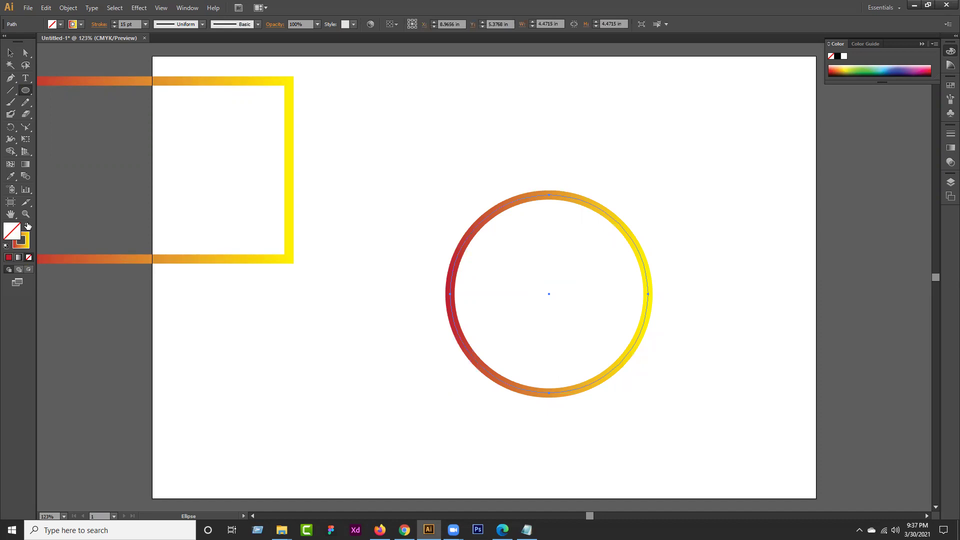
Swap the circle's fill and stroke so the gradient fills it, and apply a gradient to its stroke as well
{"action": "left_click", "coordinate": [27, 226]}
{"action": "left_click", "coordinate": [11, 52]}
{"action": "left_click", "coordinate": [521, 350], "text": "shift"}
{"action": "left_click", "coordinate": [579, 320]}
{"action": "left_click", "coordinate": [22, 241]}
{"action": "left_click", "coordinate": [19, 258]}
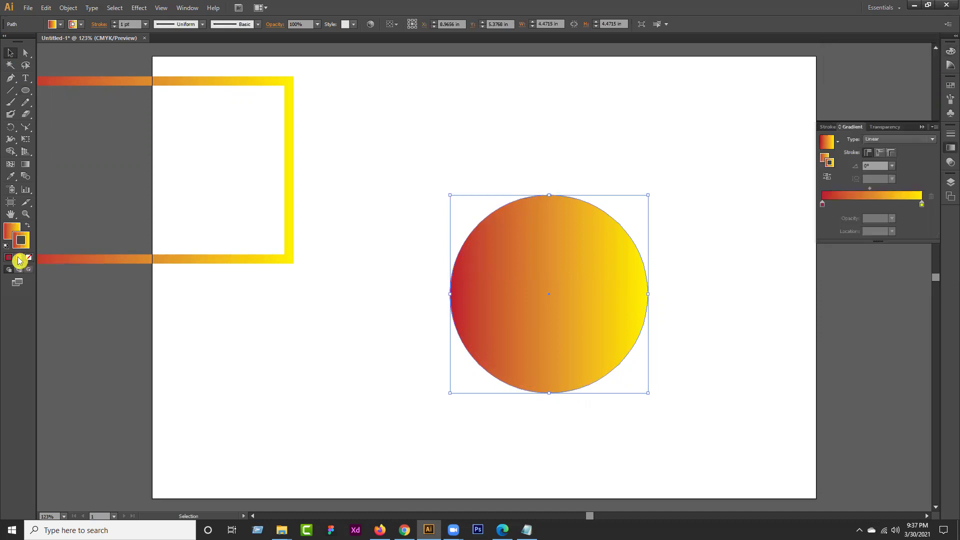
Reverse the circle's stroke gradient to run from yellow to red and set its stroke weight to 10 pt
{"action": "left_click", "coordinate": [827, 176]}
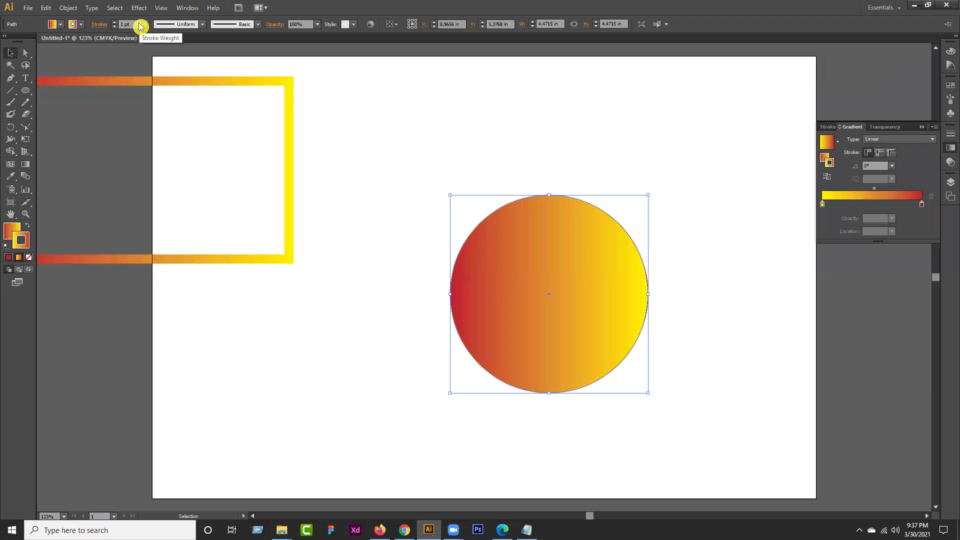
{"action": "left_click", "coordinate": [128, 24]}
{"action": "type", "text": "10"}
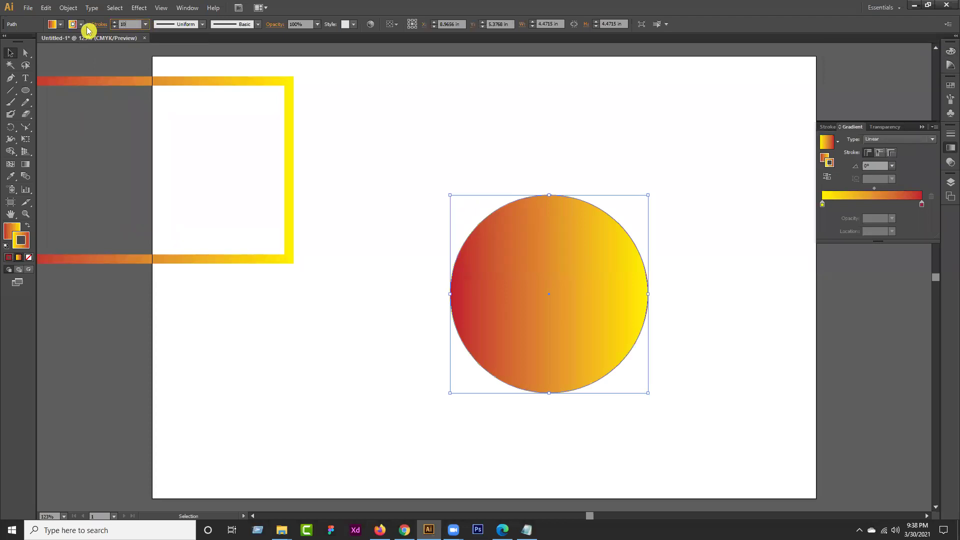
{"action": "key", "text": "Return"}
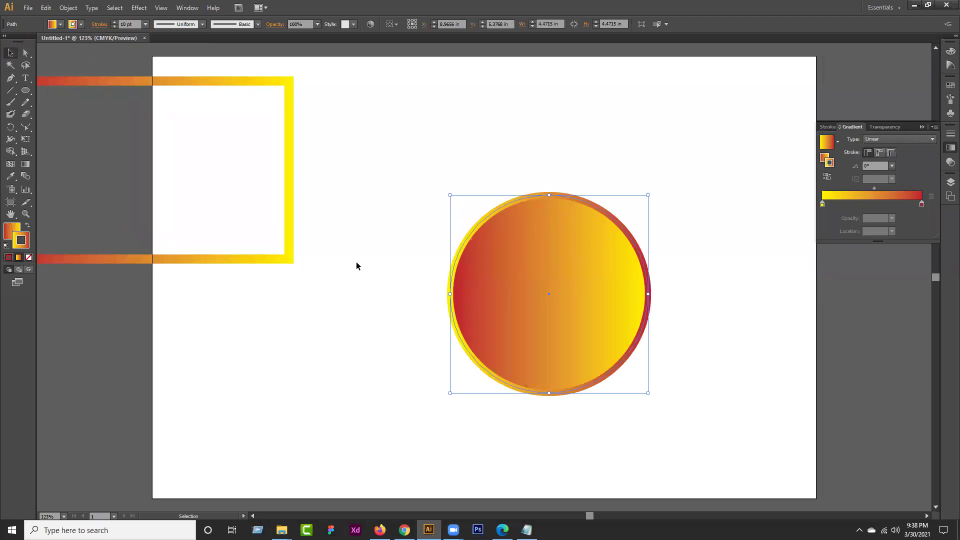
Move the circle up beside the rectangle so it overlaps the artboard's top edge, and activate the Pen tool
{"action": "left_click", "coordinate": [362, 298]}
{"action": "left_click_drag", "start_coordinate": [599, 329], "coordinate": [448, 143]}
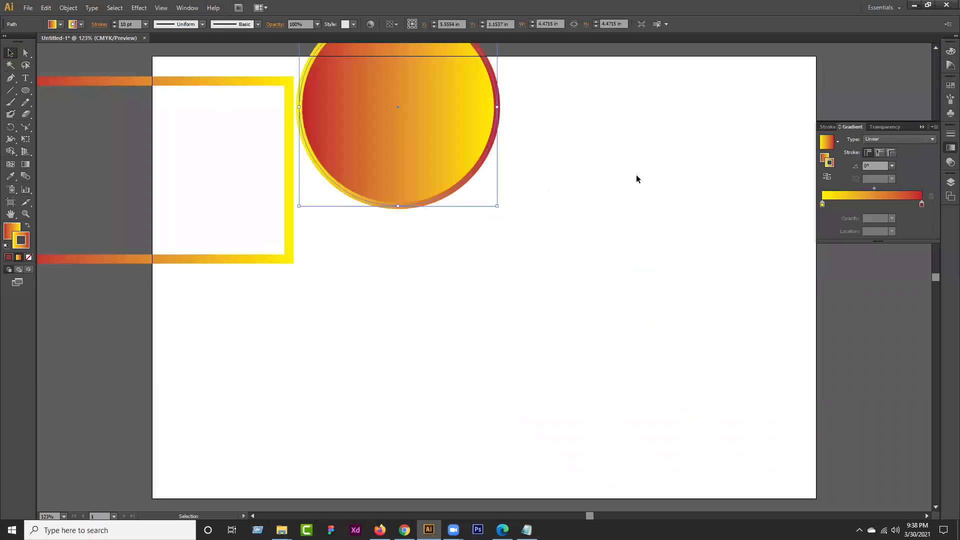
{"action": "left_click", "coordinate": [10, 80]}
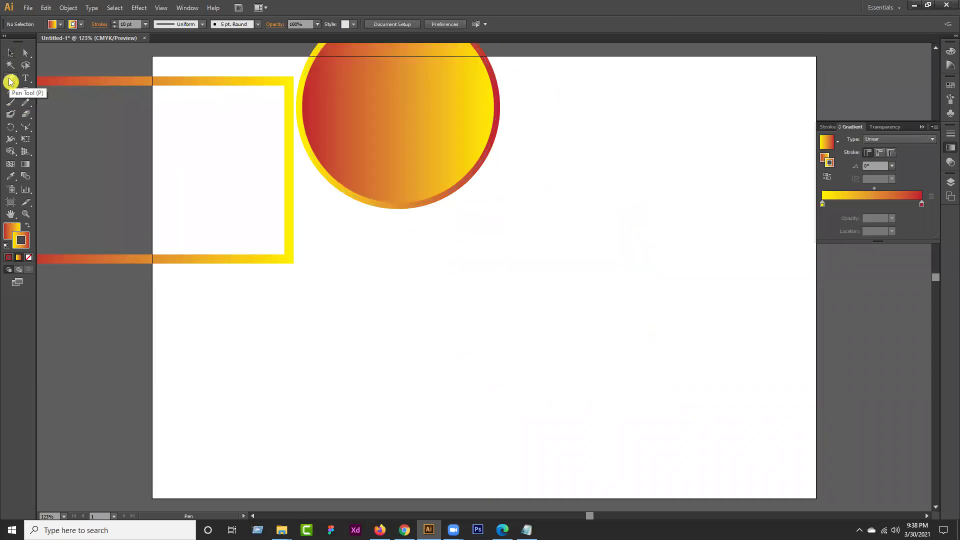
Draw a closed, self-crossing curved shape with the Pen tool on the lower right half of the artboard
{"action": "left_click", "coordinate": [477, 358]}
{"action": "left_click_drag", "start_coordinate": [599, 258], "coordinate": [691, 320]}
{"action": "left_click_drag", "start_coordinate": [740, 373], "coordinate": [779, 273]}
{"action": "left_click_drag", "start_coordinate": [476, 358], "coordinate": [476, 207]}
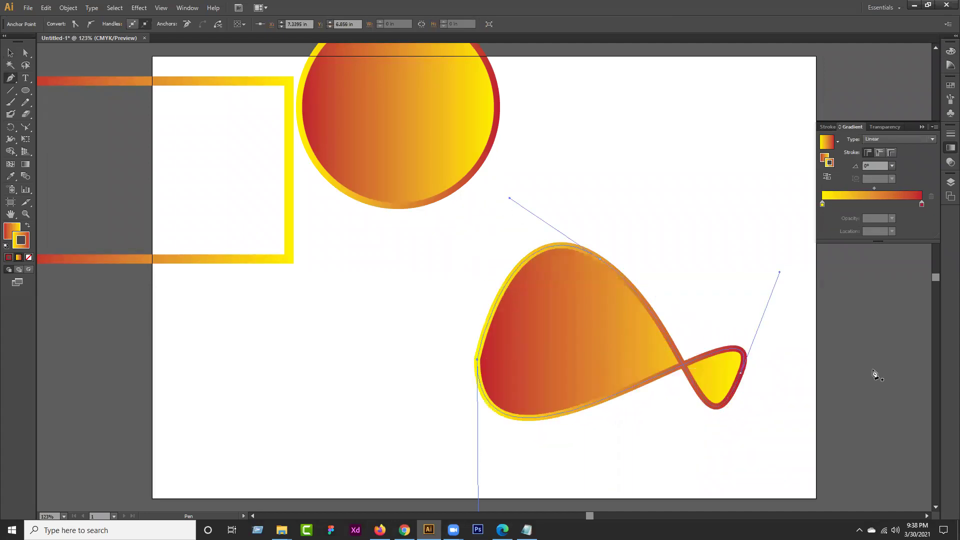
Move the curved pen shape up beside the gradient circle so it overlaps the artboard's top edge, and deselect it
{"action": "left_click", "coordinate": [10, 53]}
{"action": "left_click", "coordinate": [311, 372]}
{"action": "left_click_drag", "start_coordinate": [570, 365], "coordinate": [616, 170]}
{"action": "left_click", "coordinate": [645, 312]}
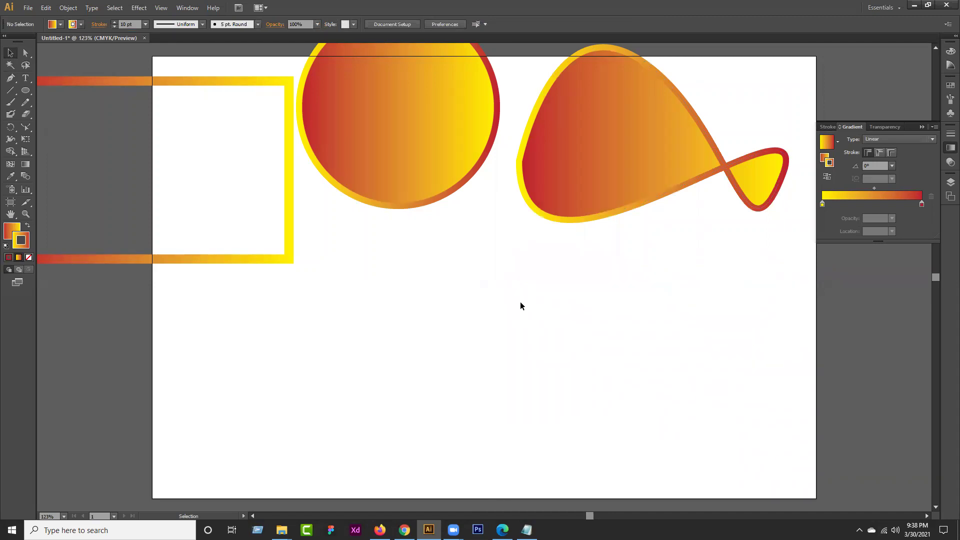
Try the gradient along and across the circle's stroke, and return it to being applied within the stroke
{"action": "scroll", "coordinate": [647, 268], "scroll_direction": "down", "scroll_amount": 1}
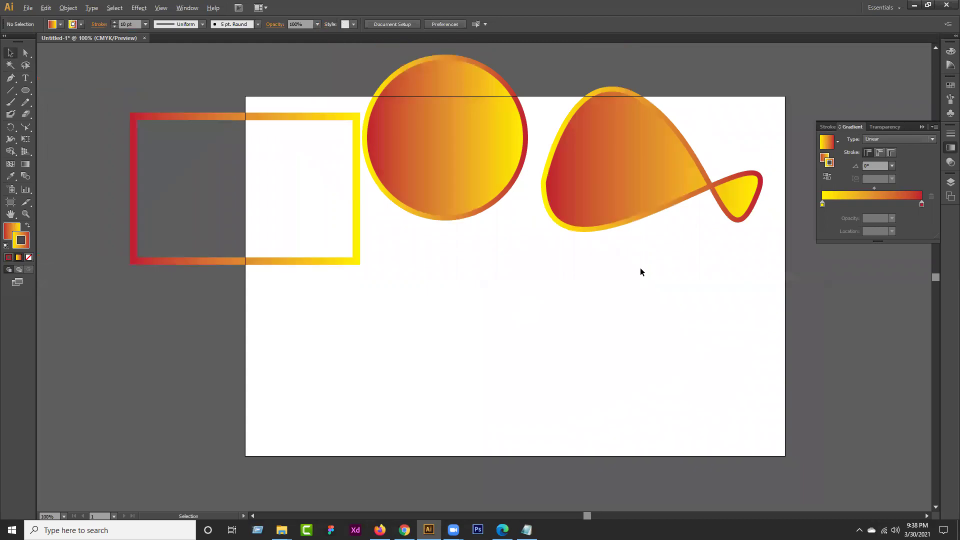
{"action": "left_click", "coordinate": [459, 170]}
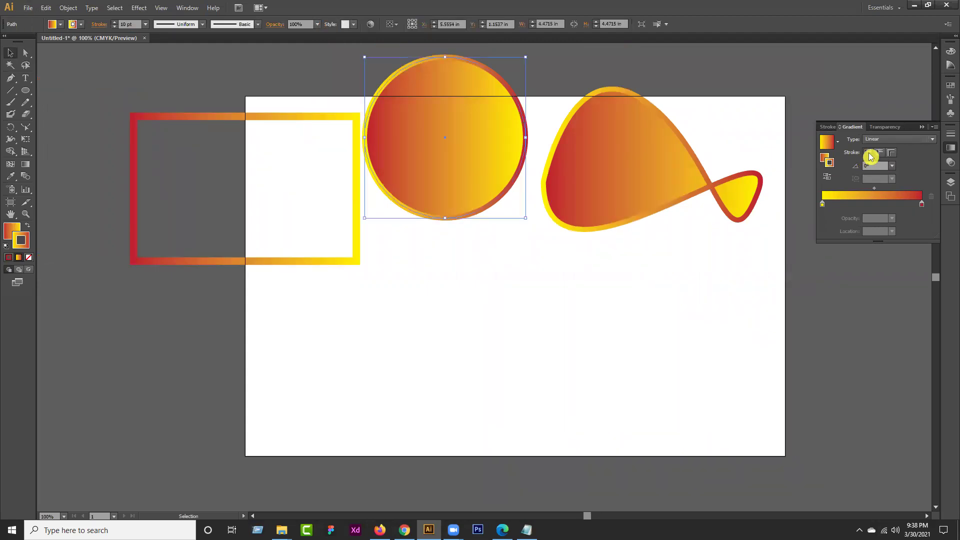
{"action": "left_click", "coordinate": [879, 153]}
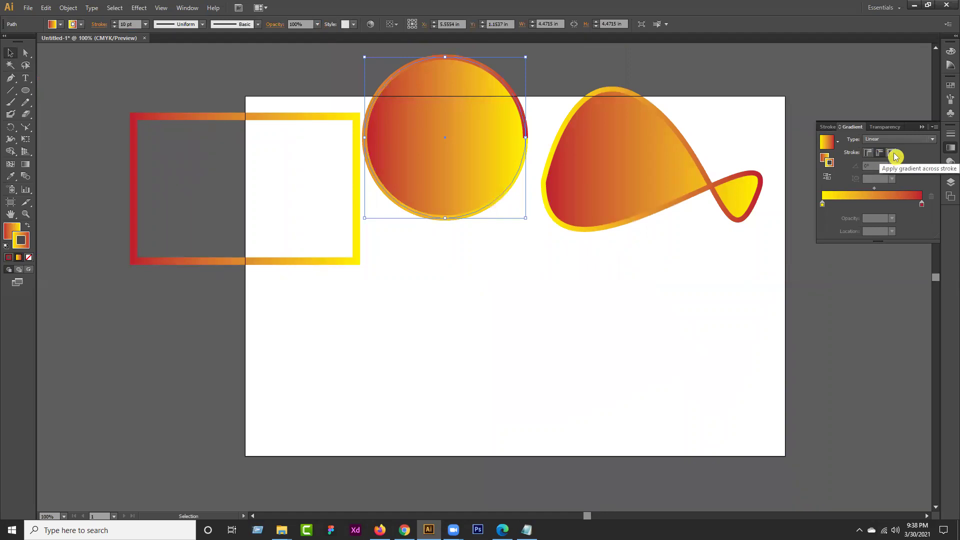
{"action": "left_click", "coordinate": [892, 153]}
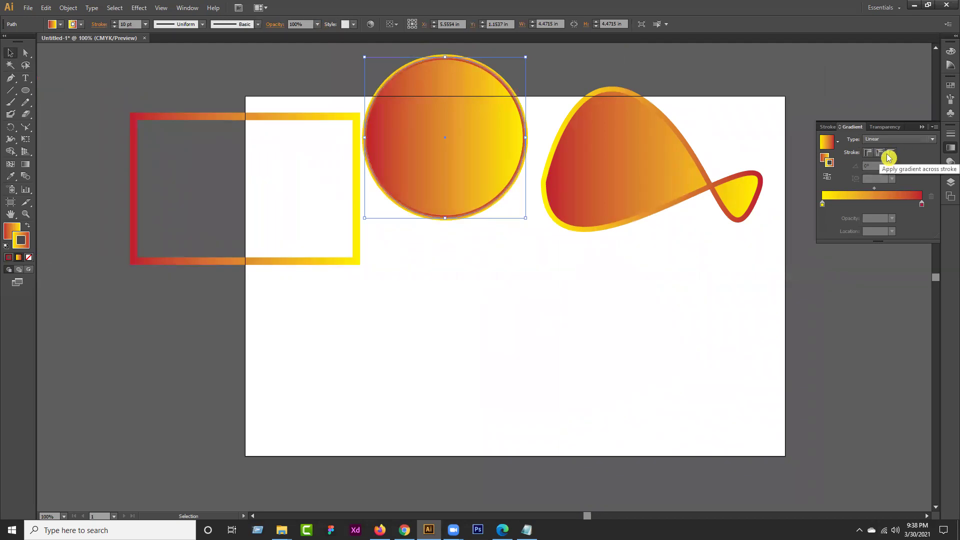
{"action": "left_click", "coordinate": [880, 153]}
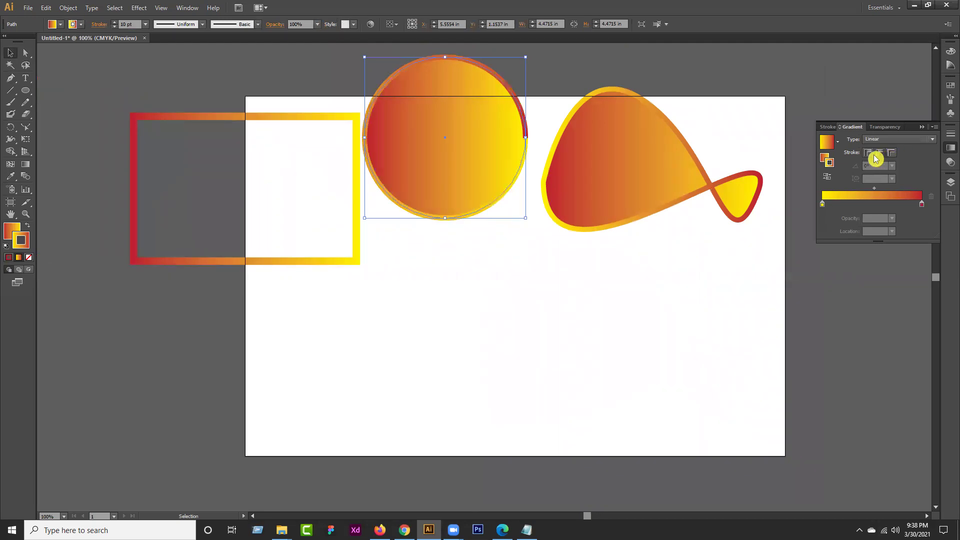
{"action": "left_click", "coordinate": [869, 155]}
{"action": "left_click", "coordinate": [880, 154]}
{"action": "left_click", "coordinate": [881, 157]}
{"action": "left_click", "coordinate": [892, 154]}
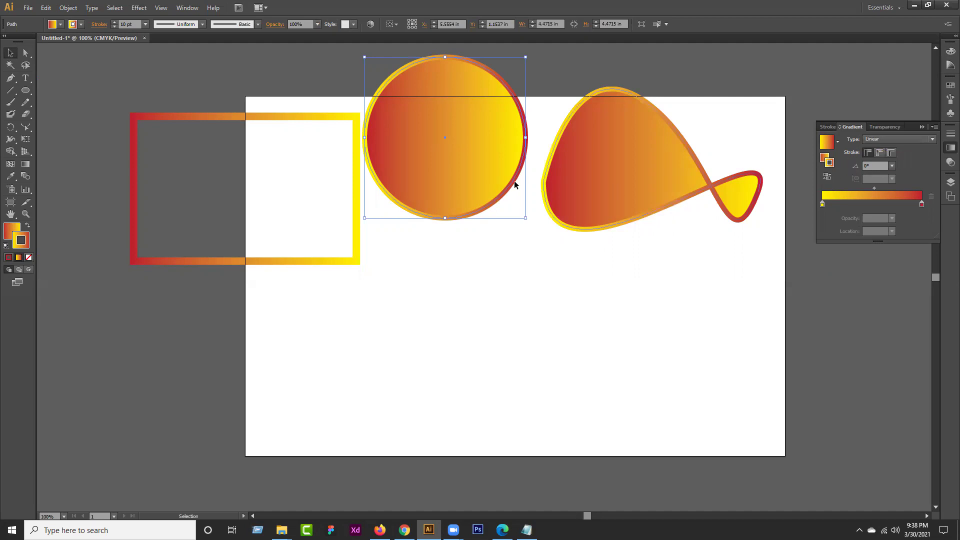
Move the circle, the pen shape and the rectangle outline above the artboard to leave it empty
{"action": "left_click", "coordinate": [9, 54]}
{"action": "left_click_drag", "start_coordinate": [473, 218], "coordinate": [465, 187]}
{"action": "left_click", "coordinate": [590, 282]}
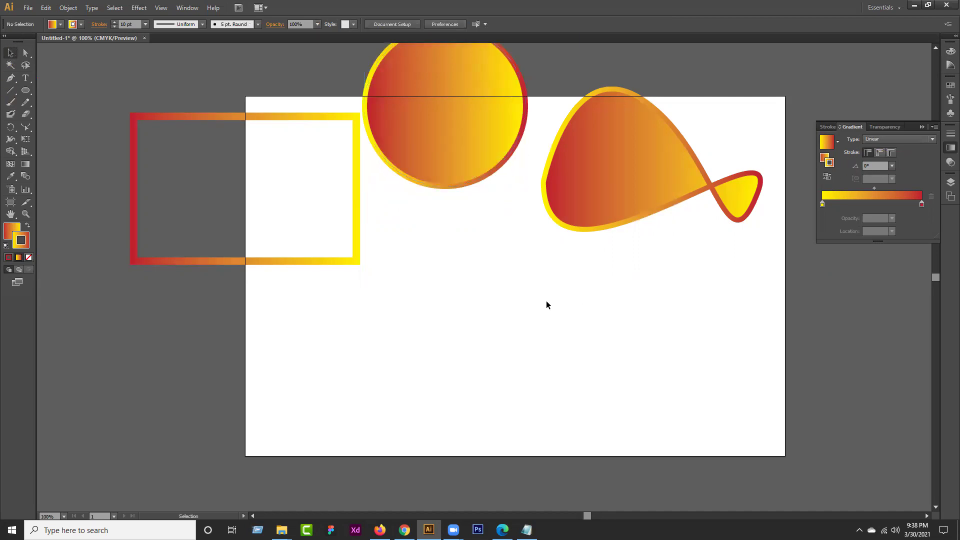
{"action": "scroll", "coordinate": [543, 289], "scroll_direction": "down", "scroll_amount": 1}
{"action": "left_click_drag", "start_coordinate": [568, 251], "coordinate": [577, 144]}
{"action": "left_click", "coordinate": [593, 212]}
{"action": "left_click_drag", "start_coordinate": [508, 165], "coordinate": [507, 102]}
{"action": "left_click", "coordinate": [485, 250]}
{"action": "mouse_move", "coordinate": [420, 270]}
{"action": "left_mouse_down"}
{"action": "mouse_move", "coordinate": [403, 131]}
{"action": "mouse_move", "coordinate": [418, 144]}
{"action": "left_mouse_up"}
{"action": "left_click", "coordinate": [431, 212]}
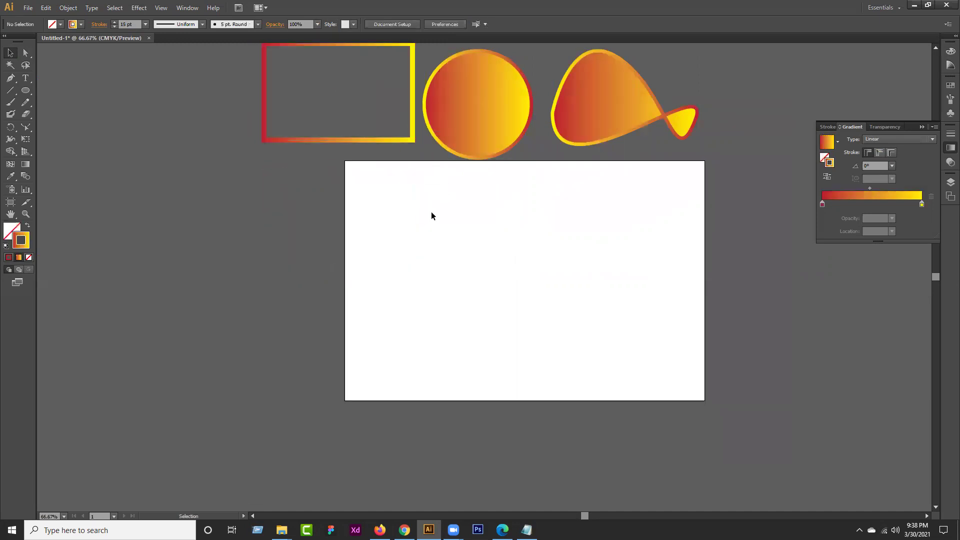
{"action": "left_click_drag", "start_coordinate": [478, 151], "coordinate": [479, 126]}
{"action": "left_click", "coordinate": [500, 196]}
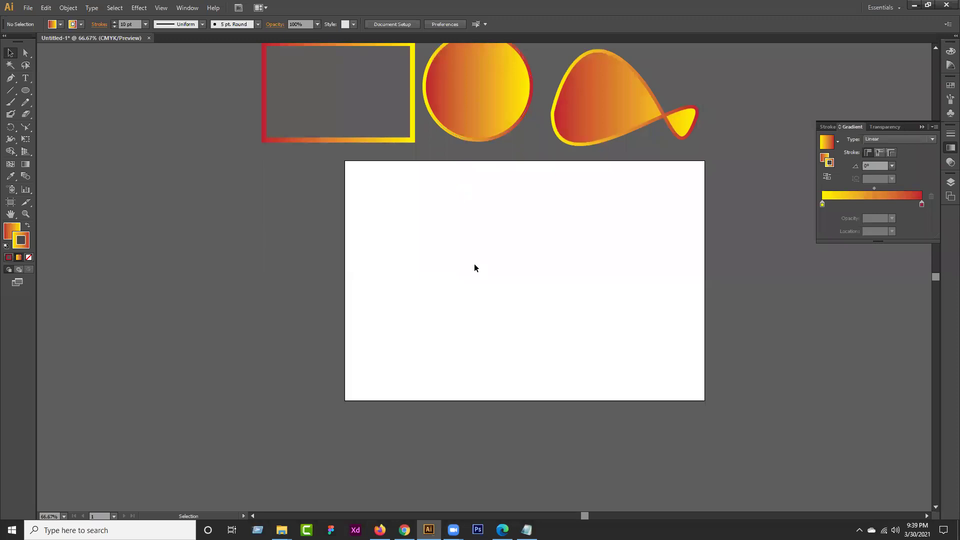
Switch to Microsoft Edge to check the Class 12 topic list in digital-it-grapic.pdf, and return to Illustrator
{"action": "left_click", "coordinate": [11, 53]}
{"action": "left_click", "coordinate": [502, 530]}
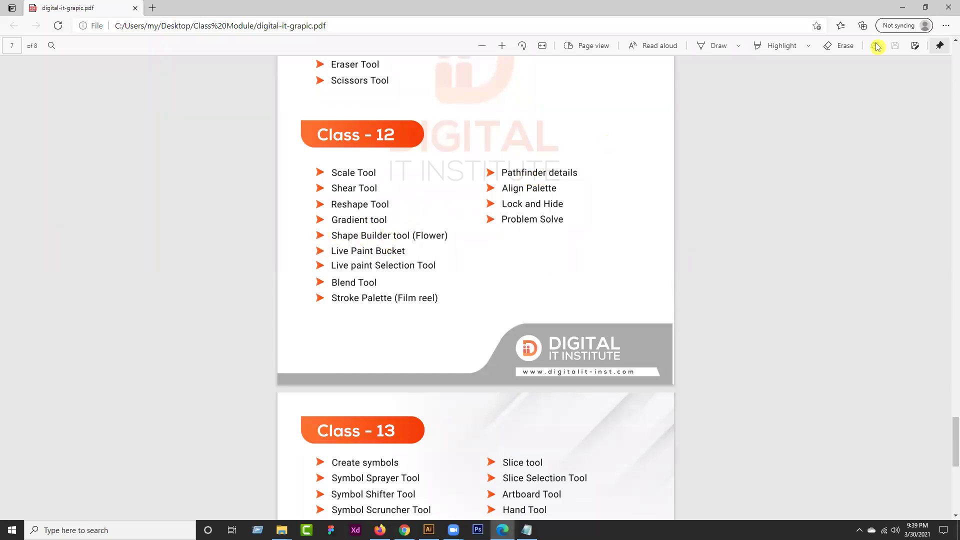
{"action": "left_click", "coordinate": [902, 7]}
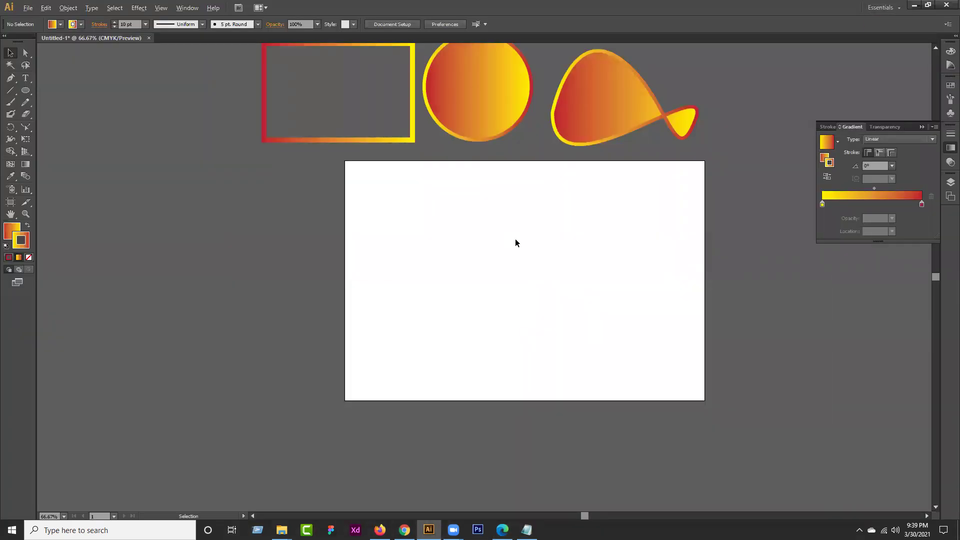
Show the Pathfinder controls and place them beside the artboard's right edge
{"action": "scroll", "coordinate": [517, 243], "scroll_direction": "up", "scroll_amount": 1}
{"action": "left_click_drag", "start_coordinate": [575, 287], "coordinate": [450, 270]}
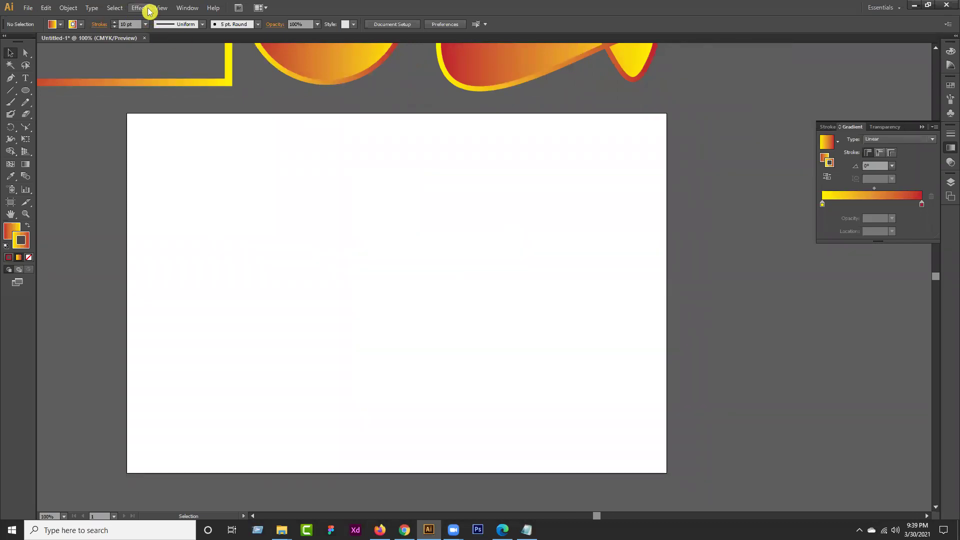
{"action": "left_click", "coordinate": [186, 8]}
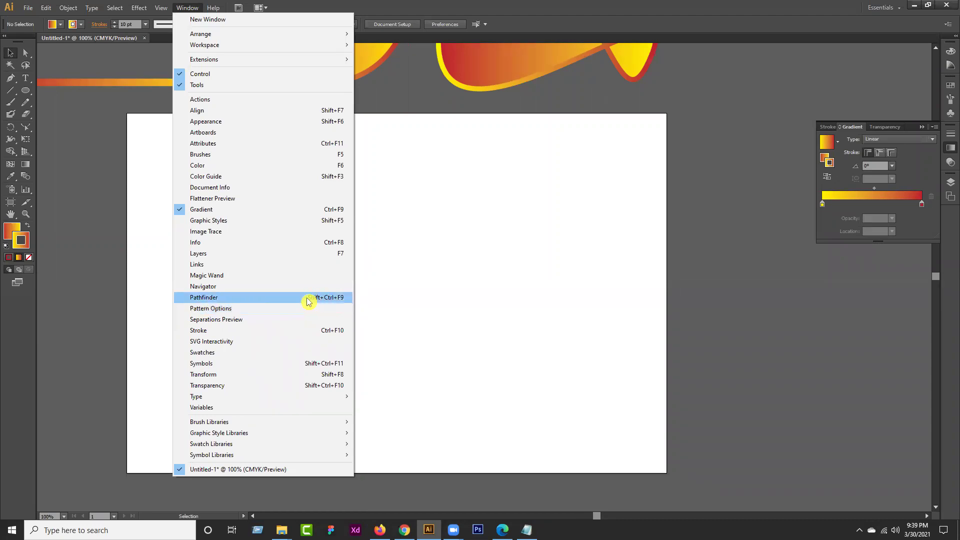
{"action": "left_click", "coordinate": [332, 300]}
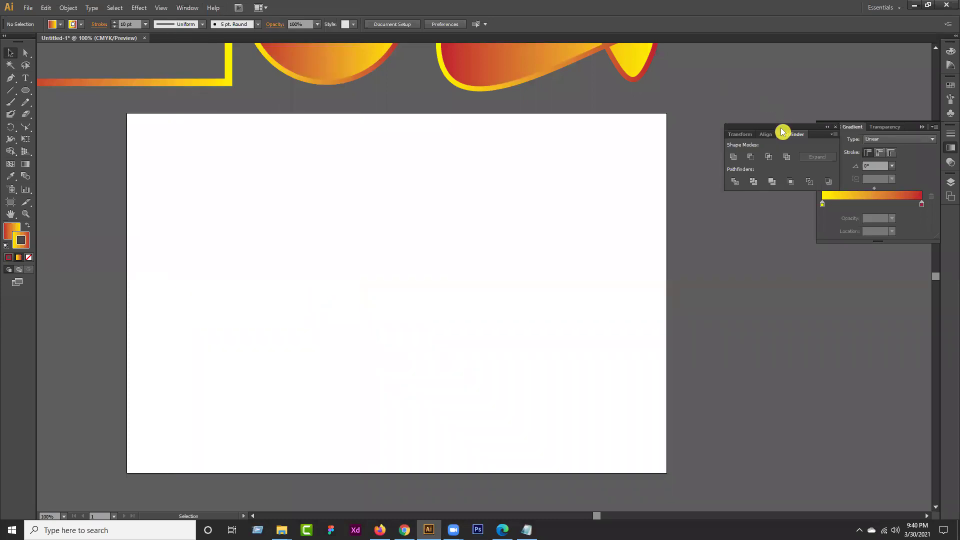
{"action": "left_click_drag", "start_coordinate": [786, 128], "coordinate": [747, 243]}
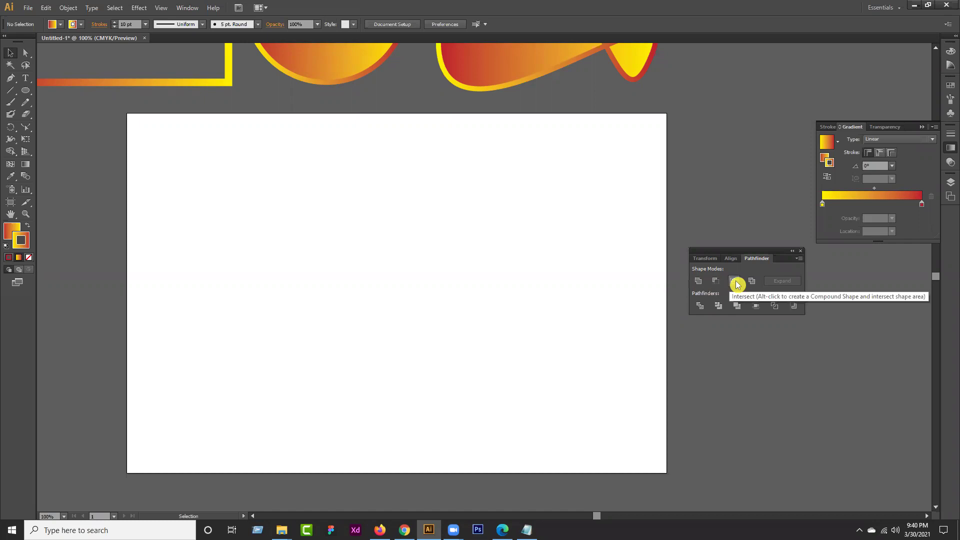
Draw a circle about 2.72 in wide on the artboard, without a stroke and with a solid red fill
{"action": "left_click_drag", "start_coordinate": [26, 90], "coordinate": [69, 118]}
{"action": "left_click_drag", "start_coordinate": [231, 244], "coordinate": [327, 341]}
{"action": "left_click", "coordinate": [19, 274]}
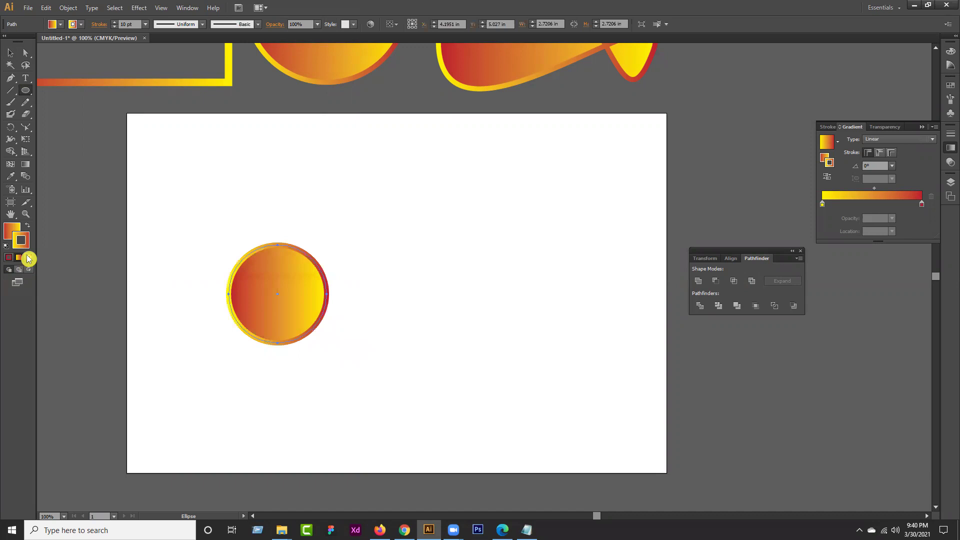
{"action": "left_click", "coordinate": [29, 257]}
{"action": "left_click", "coordinate": [9, 230]}
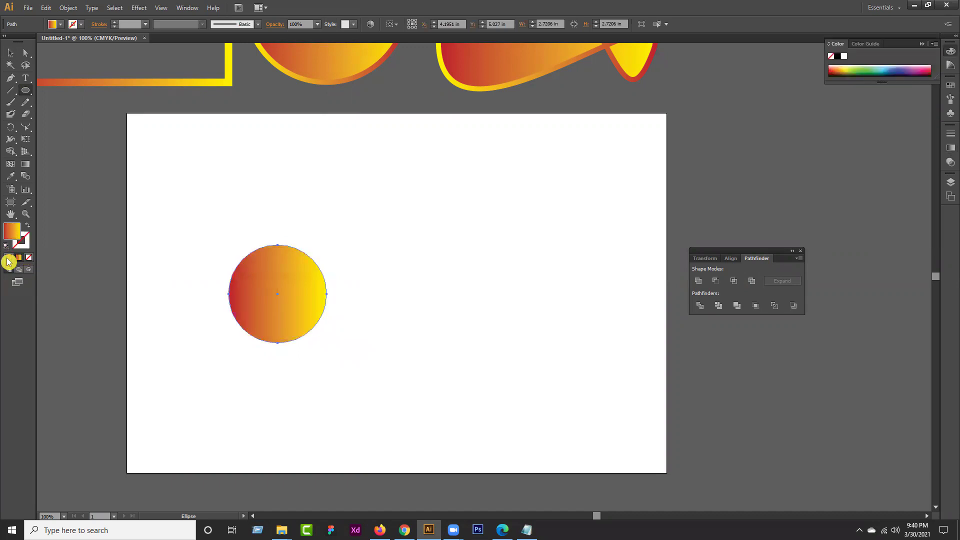
{"action": "left_click", "coordinate": [8, 257]}
Set the circle's fill to the brighter red ff001f and deselect it
{"action": "left_click", "coordinate": [11, 53]}
{"action": "left_click", "coordinate": [161, 278]}
{"action": "left_click", "coordinate": [245, 301]}
{"action": "double_click", "coordinate": [10, 231]}
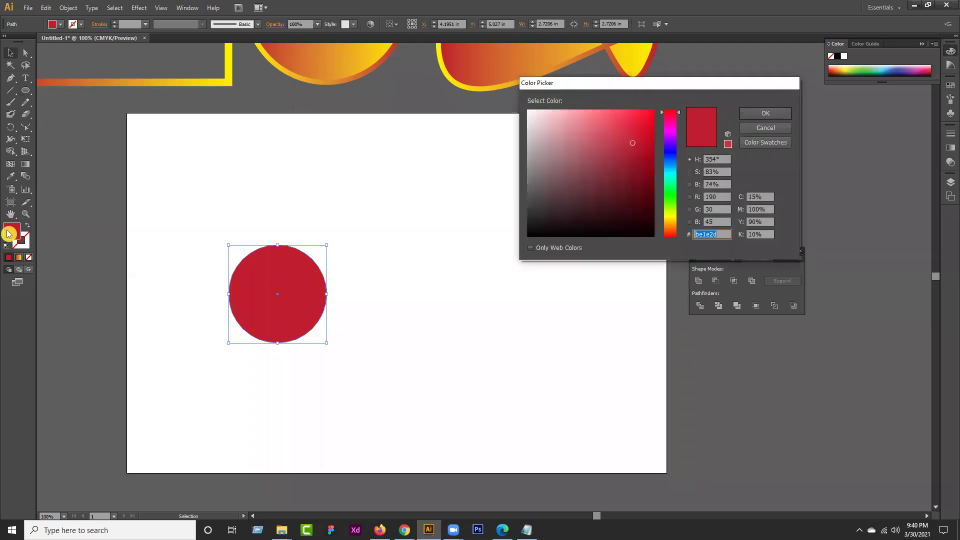
{"action": "type", "text": "ed1c24"}
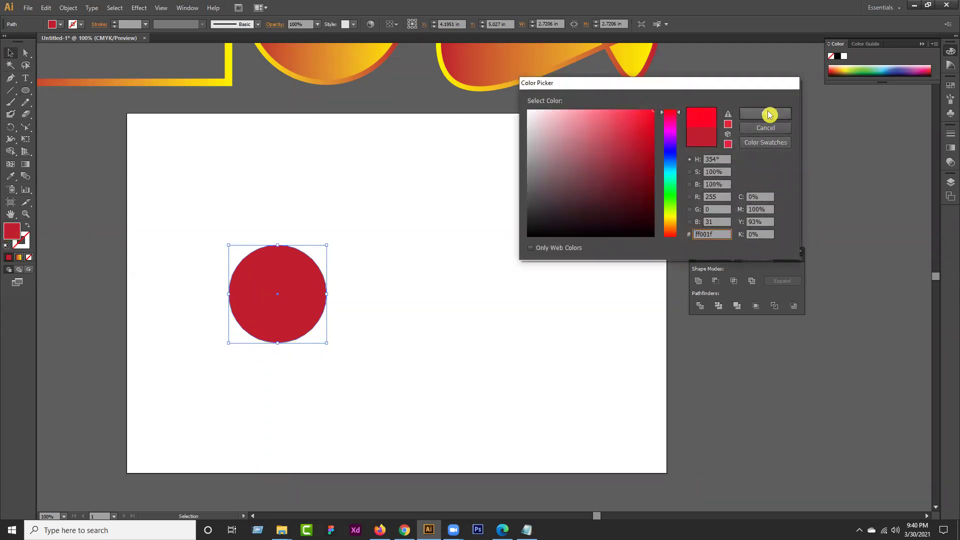
{"action": "left_click", "coordinate": [766, 113]}
{"action": "left_click", "coordinate": [400, 301]}
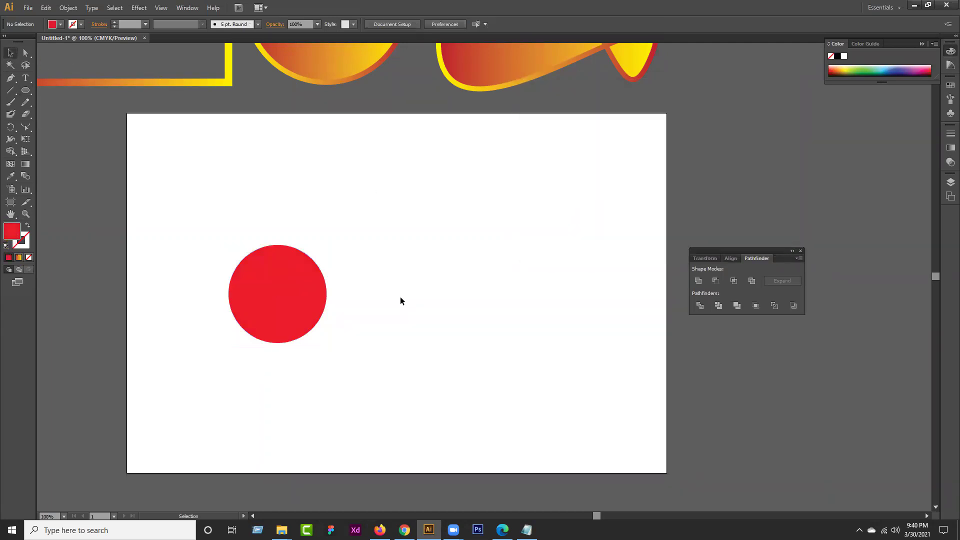
Duplicate the red circle to its right and set the copy's fill to blue 0037ff
{"action": "left_click_drag", "start_coordinate": [270, 317], "coordinate": [379, 322]}
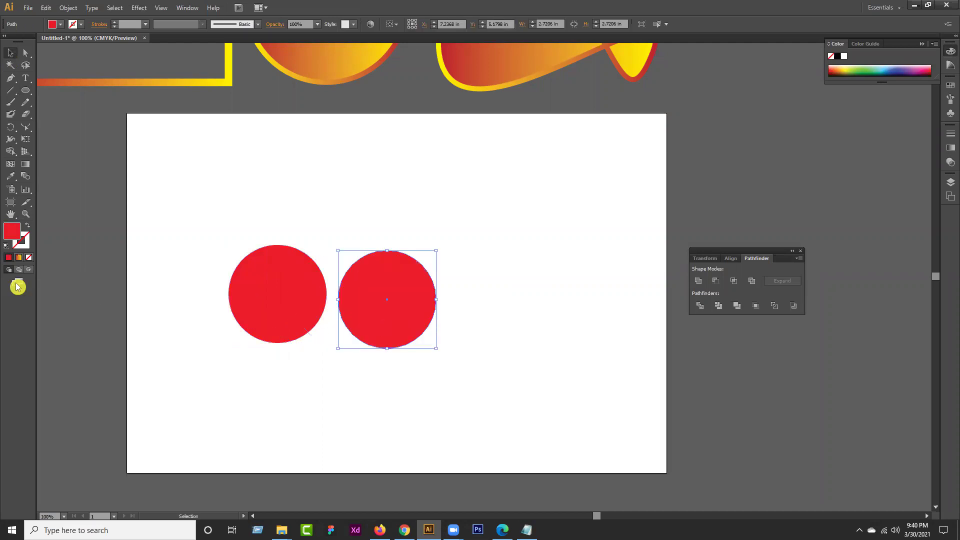
{"action": "double_click", "coordinate": [11, 232]}
{"action": "left_click", "coordinate": [670, 201]}
{"action": "left_click", "coordinate": [670, 156]}
{"action": "left_click", "coordinate": [640, 145]}
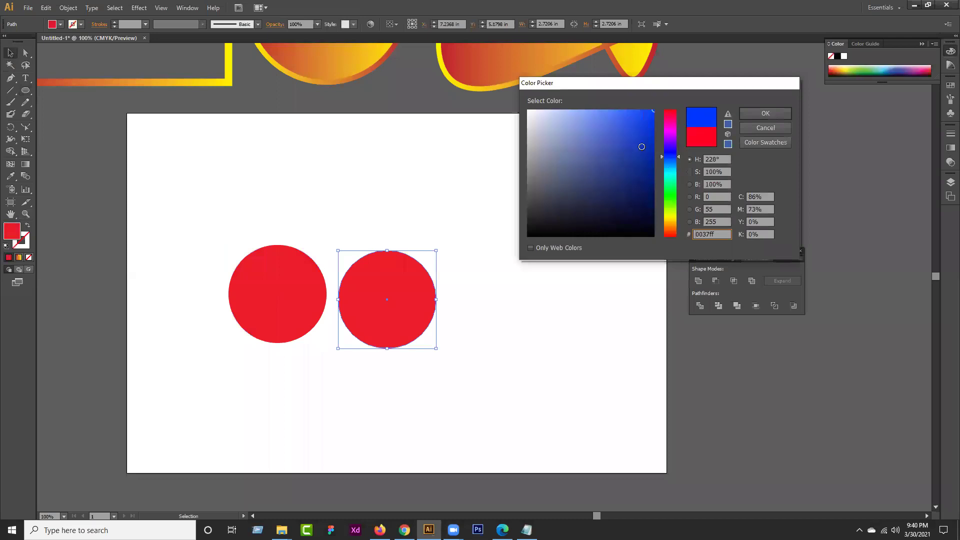
{"action": "left_click", "coordinate": [765, 114]}
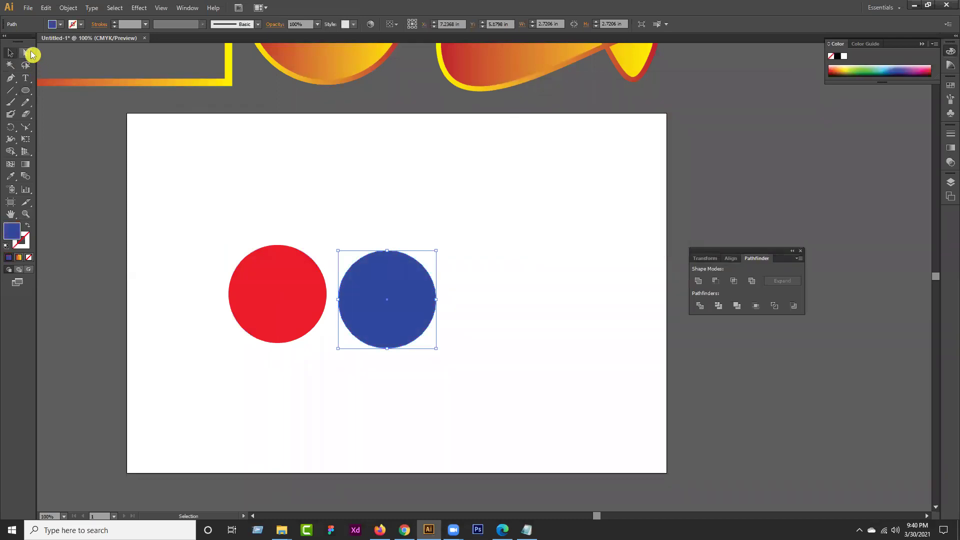
Overlap the blue circle on the right half of the red one and move both to the artboard's middle
{"action": "left_click", "coordinate": [263, 359]}
{"action": "left_click_drag", "start_coordinate": [369, 322], "coordinate": [317, 310]}
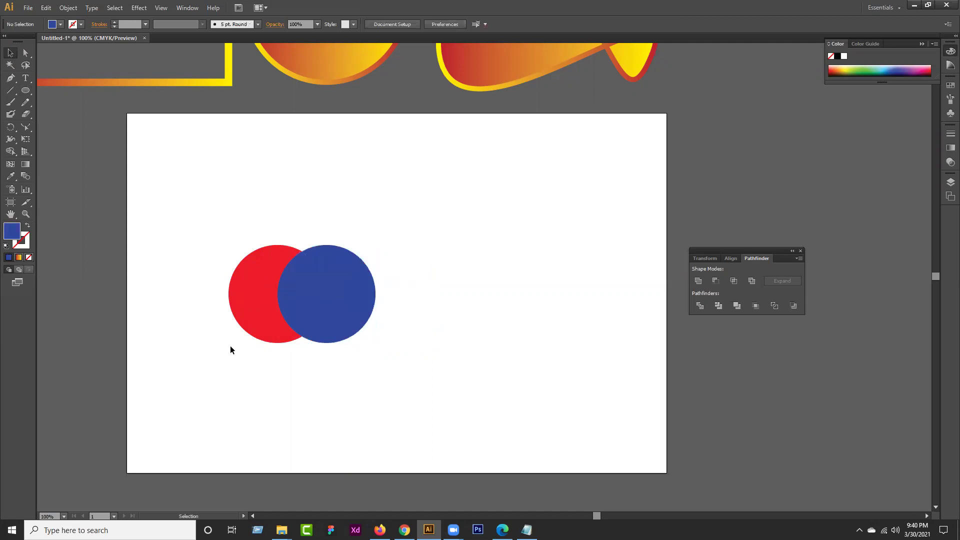
{"action": "left_click_drag", "start_coordinate": [227, 265], "coordinate": [355, 360]}
{"action": "left_click_drag", "start_coordinate": [337, 324], "coordinate": [434, 313]}
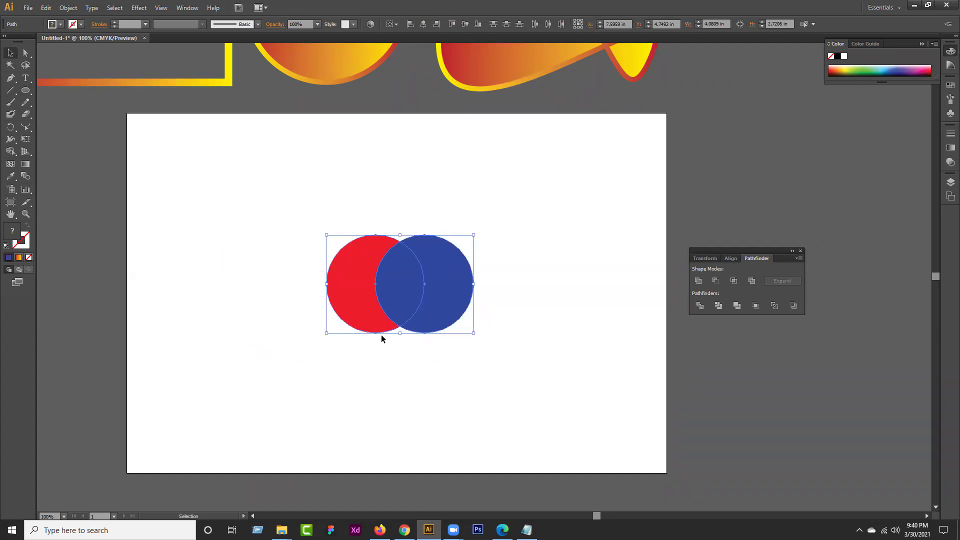
Unite the two selected circles as a compound shape and expand it into a single path
{"action": "scroll", "coordinate": [385, 334], "scroll_direction": "up", "scroll_amount": 1}
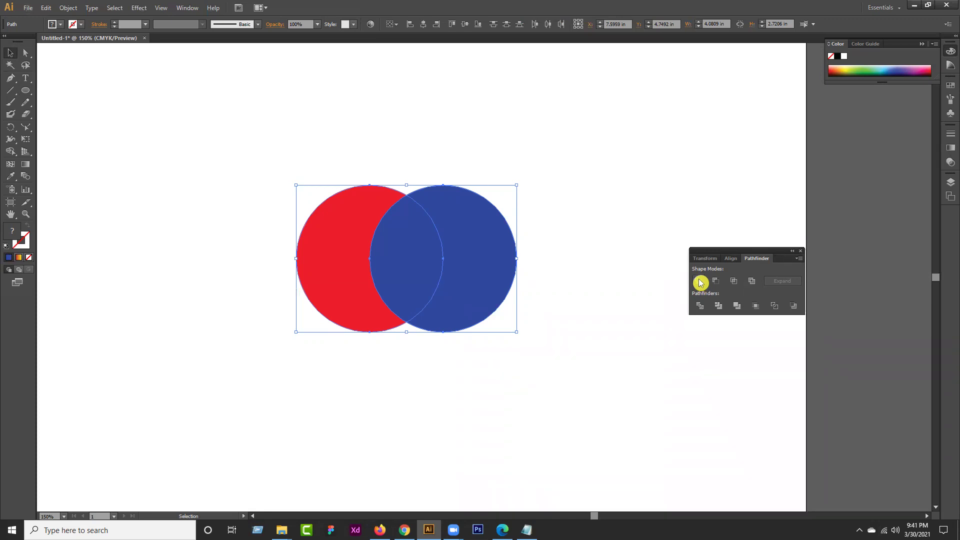
{"action": "left_click", "coordinate": [699, 281], "text": "alt"}
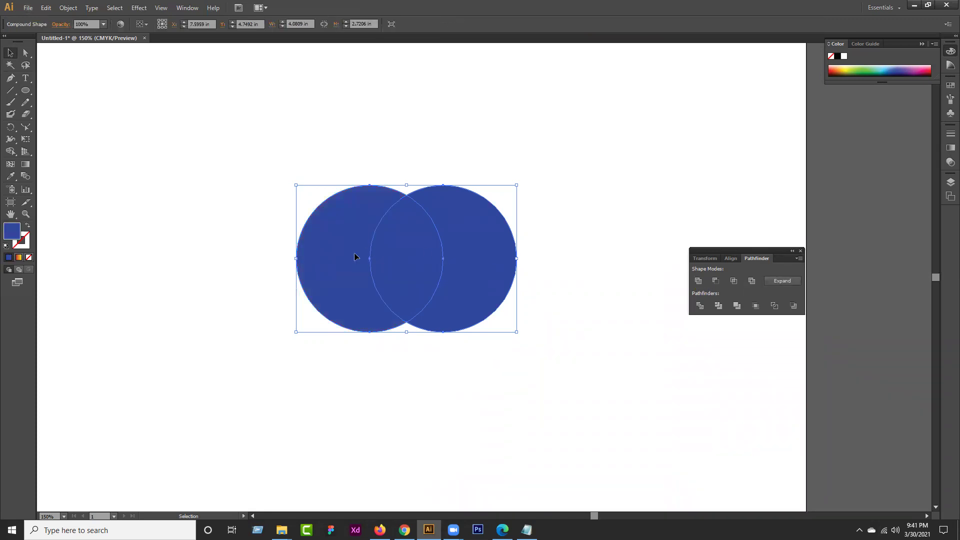
{"action": "left_click", "coordinate": [782, 281]}
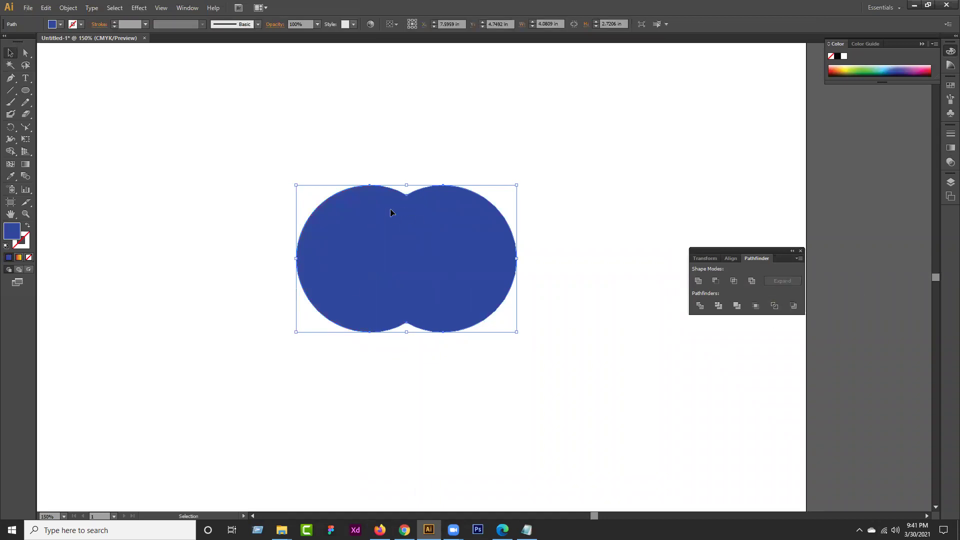
Set the fill of the united shape to the lighter blue 1c51e5
{"action": "left_click", "coordinate": [10, 236]}
{"action": "left_click", "coordinate": [10, 236]}
{"action": "type", "text": "1a4fe5"}
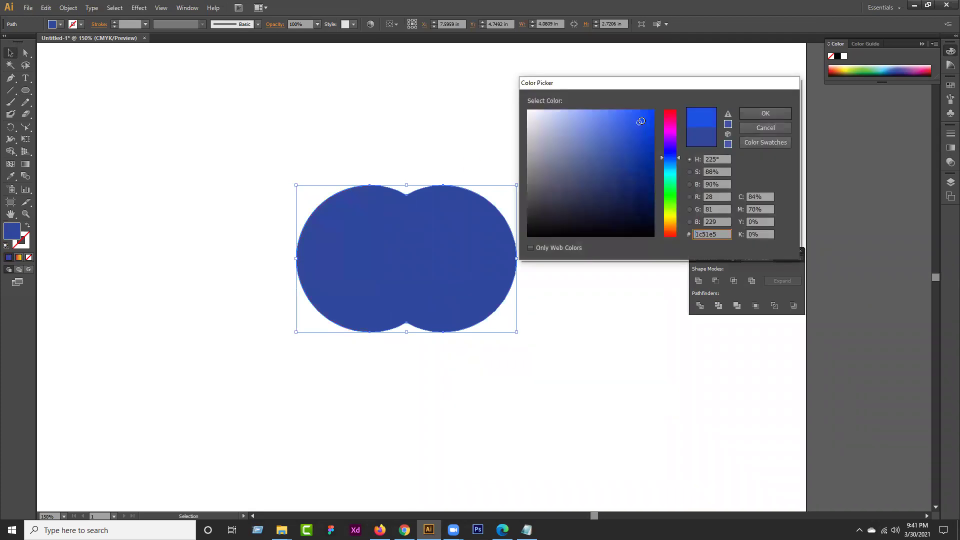
{"action": "left_click", "coordinate": [760, 119]}
{"action": "left_click", "coordinate": [10, 54]}
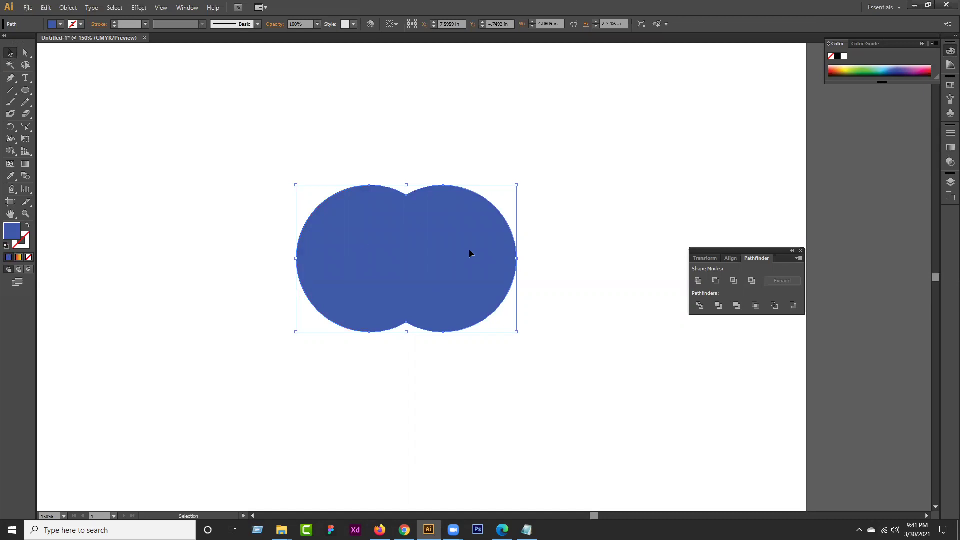
Undo the united shape's fill change, its expansion and the Unite operation
{"action": "key", "text": "ctrl+z"}
{"action": "key", "text": "ctrl+z"}
{"action": "key", "text": "ctrl+z"}
{"action": "key", "text": "ctrl+z"}
{"action": "key", "text": "ctrl+z"}
{"action": "key", "text": "ctrl+z"}
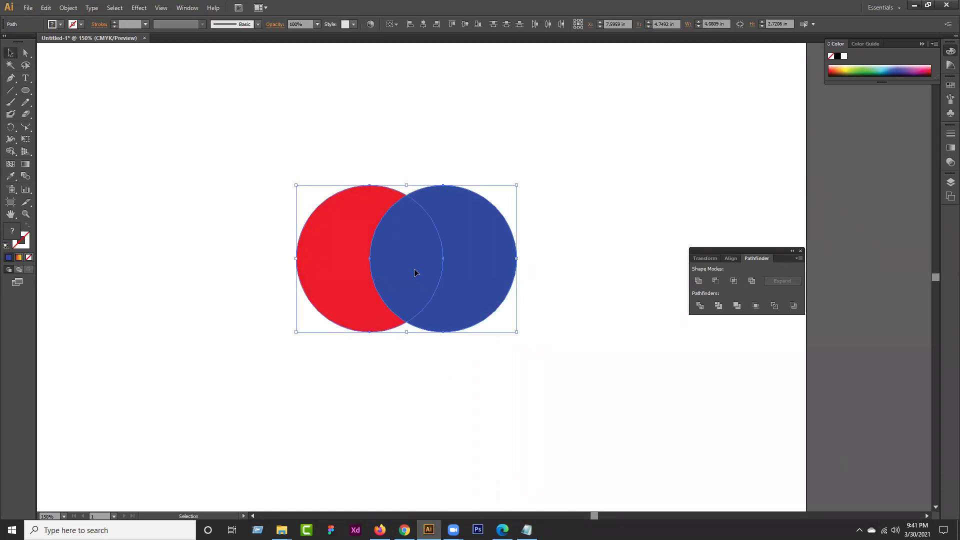
Move the overlapping circles slightly down and to the left, and select only the red circle
{"action": "key", "text": "v"}
{"action": "left_click_drag", "start_coordinate": [314, 281], "coordinate": [450, 281]}
{"action": "left_click", "coordinate": [510, 292]}
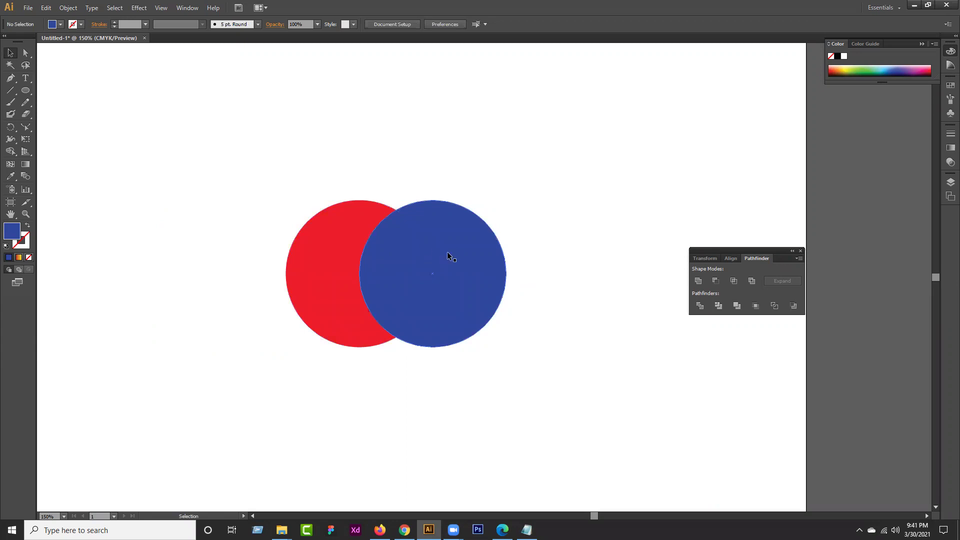
{"action": "left_click", "coordinate": [320, 257]}
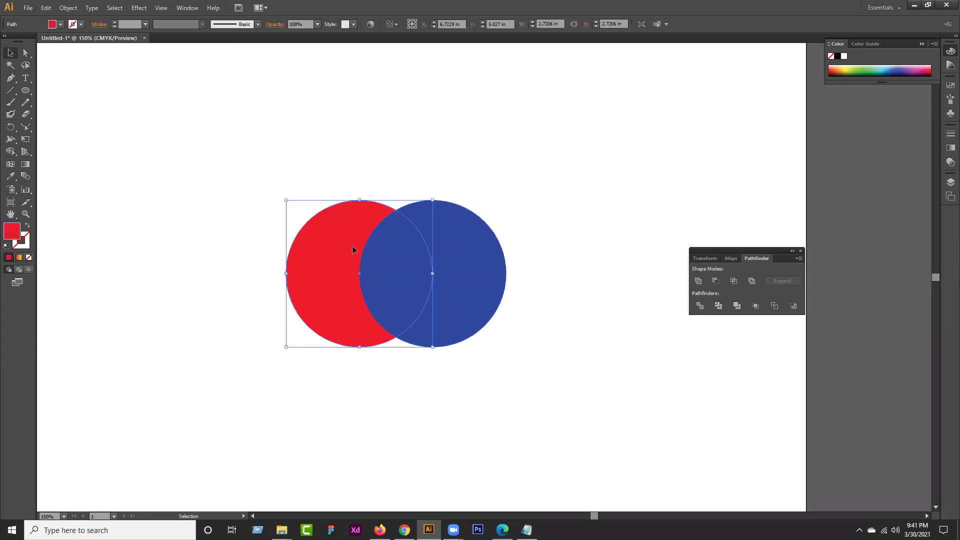
Bring the red circle to the front, and unite both circles into one expanded compound shape
{"action": "key", "text": "ctrl+shift+bracketright"}
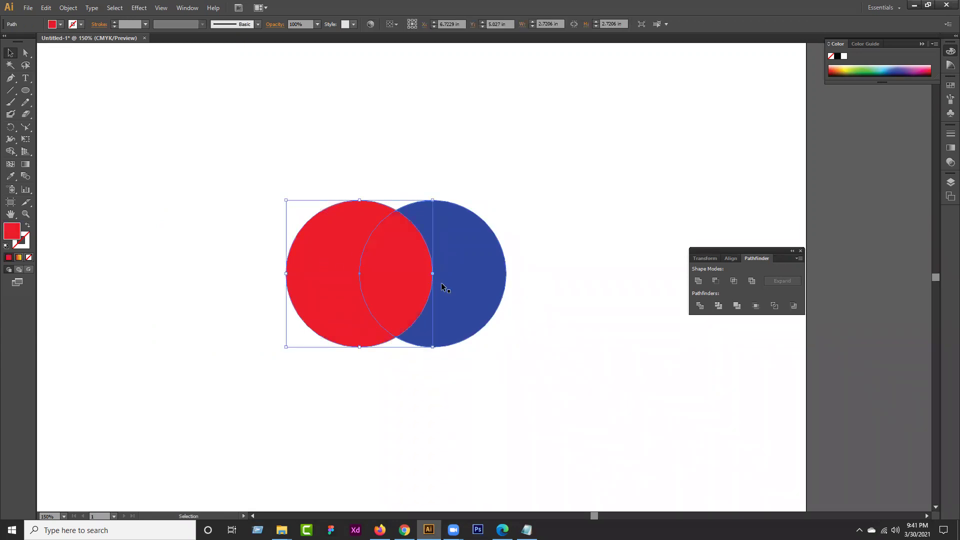
{"action": "left_click_drag", "start_coordinate": [544, 247], "coordinate": [346, 341]}
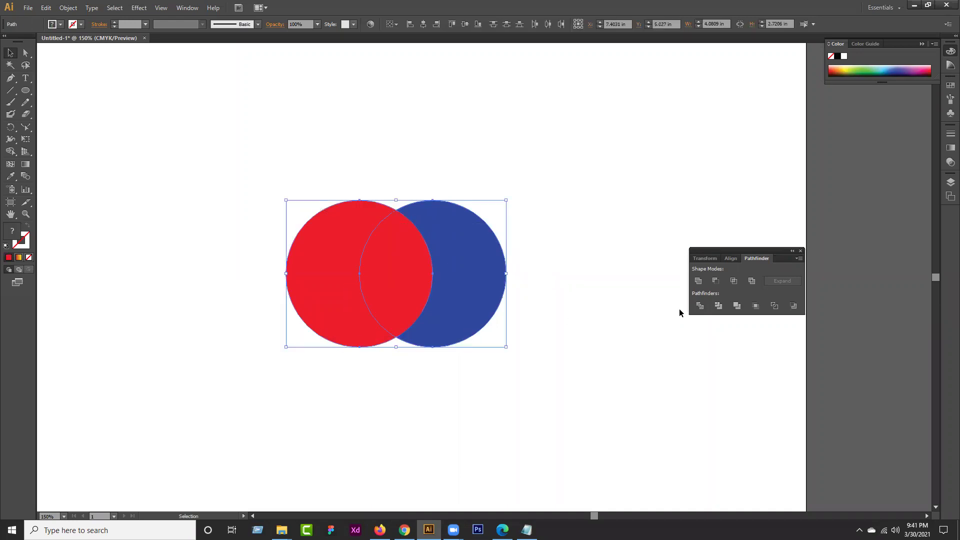
{"action": "left_click", "coordinate": [699, 281], "text": "alt"}
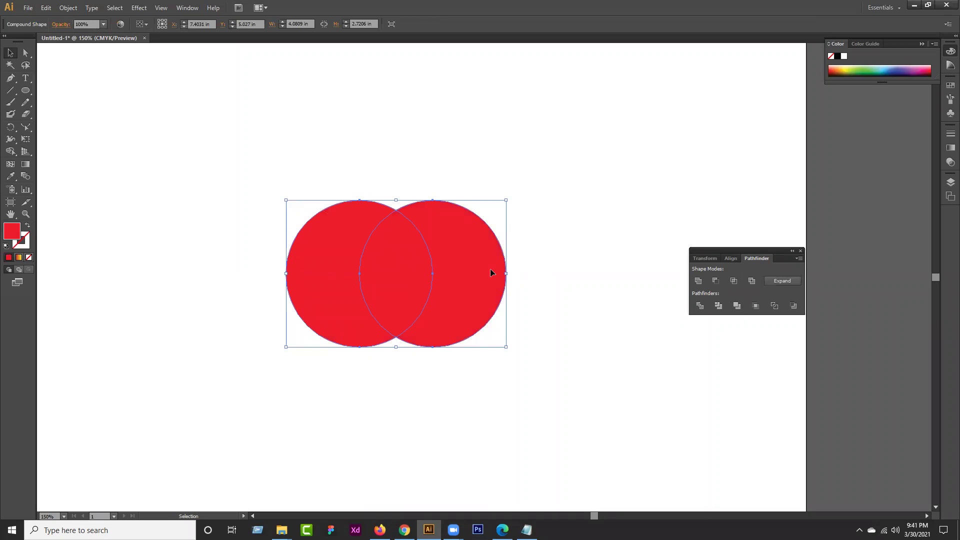
{"action": "left_click", "coordinate": [782, 281]}
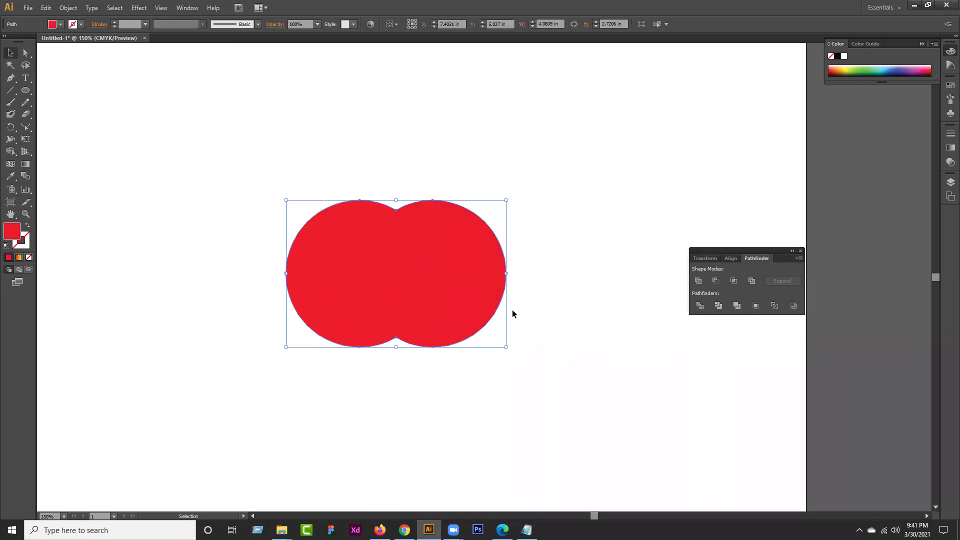
Undo the union, and subtract the red front circle from the blue one with Minus Front as an expanded compound shape
{"action": "key", "text": "ctrl+z"}
{"action": "key", "text": "ctrl+z"}
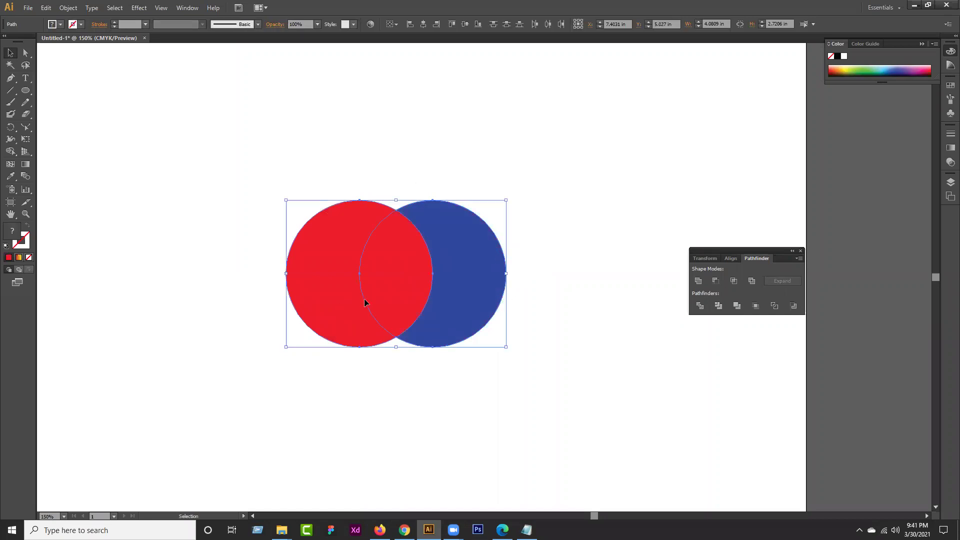
{"action": "left_click", "coordinate": [453, 302]}
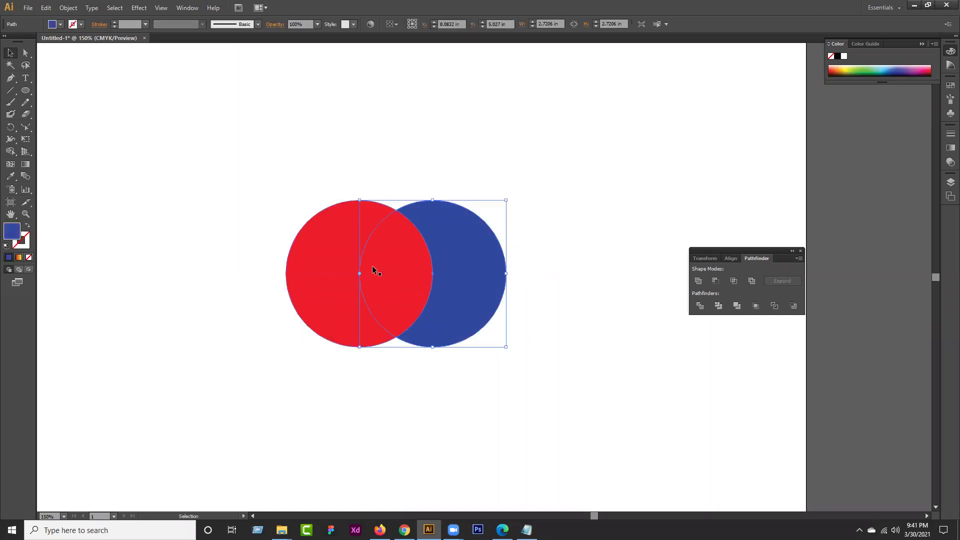
{"action": "left_click", "coordinate": [593, 274]}
{"action": "left_click_drag", "start_coordinate": [589, 223], "coordinate": [279, 324]}
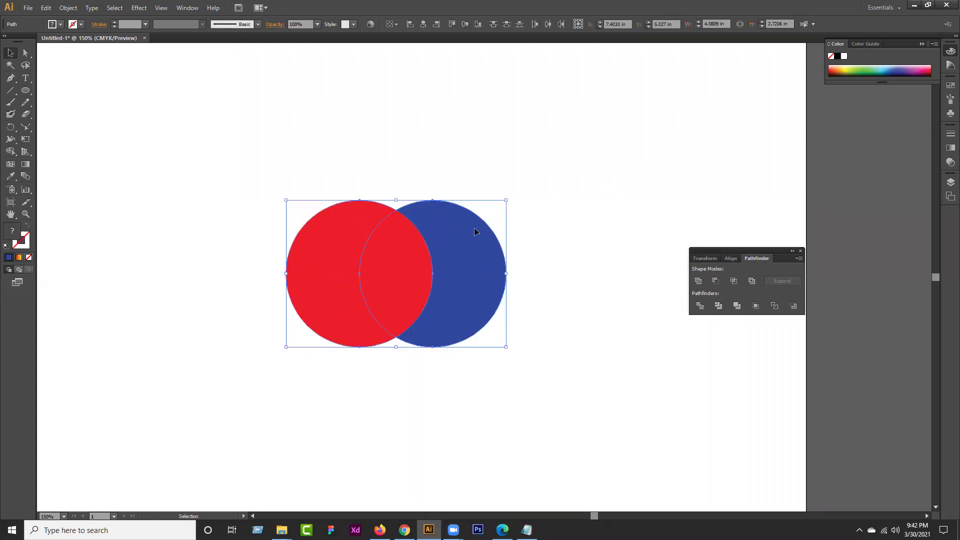
{"action": "left_click", "coordinate": [716, 282], "text": "alt"}
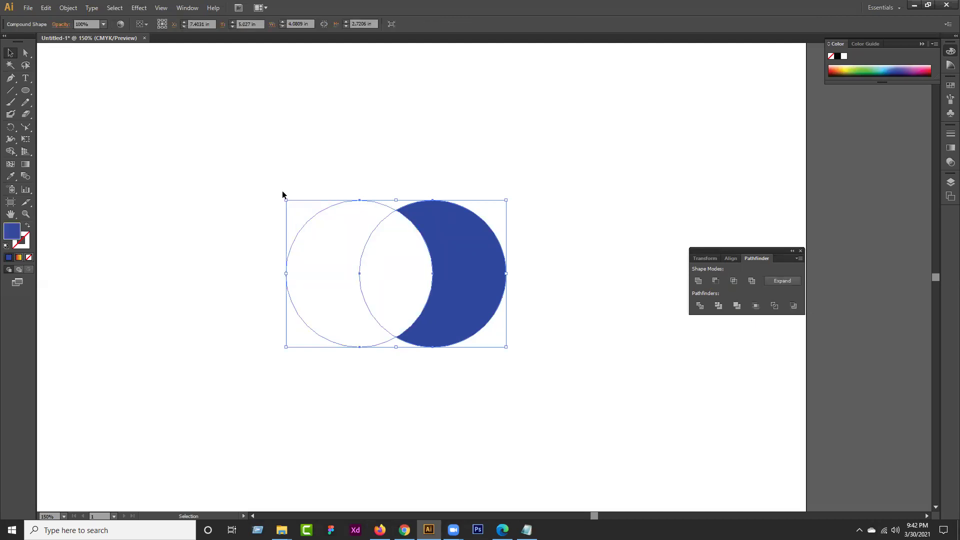
{"action": "left_click", "coordinate": [780, 281]}
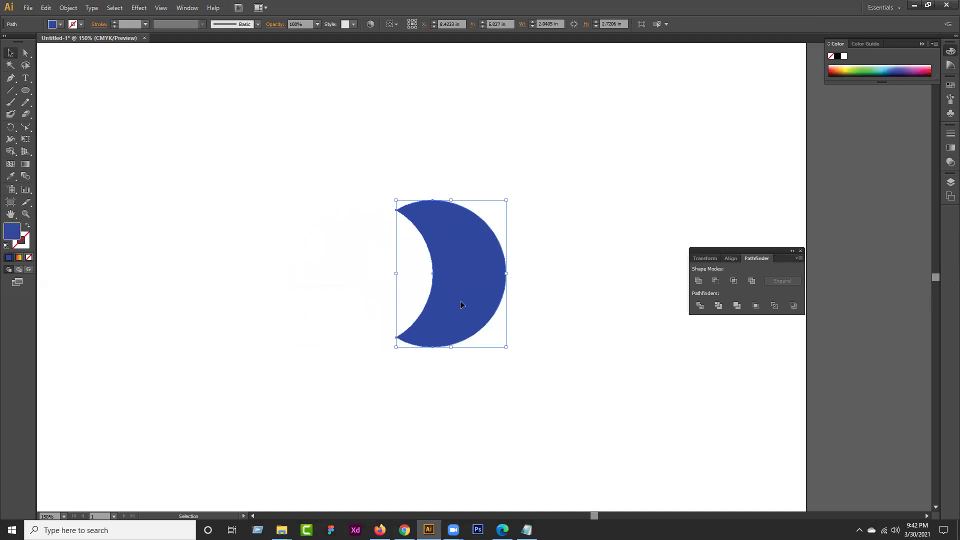
Undo the expanded subtraction and the stacking change that put the red circle in front
{"action": "key", "text": "ctrl+z"}
{"action": "key", "text": "ctrl+z"}
{"action": "key", "text": "ctrl+z"}
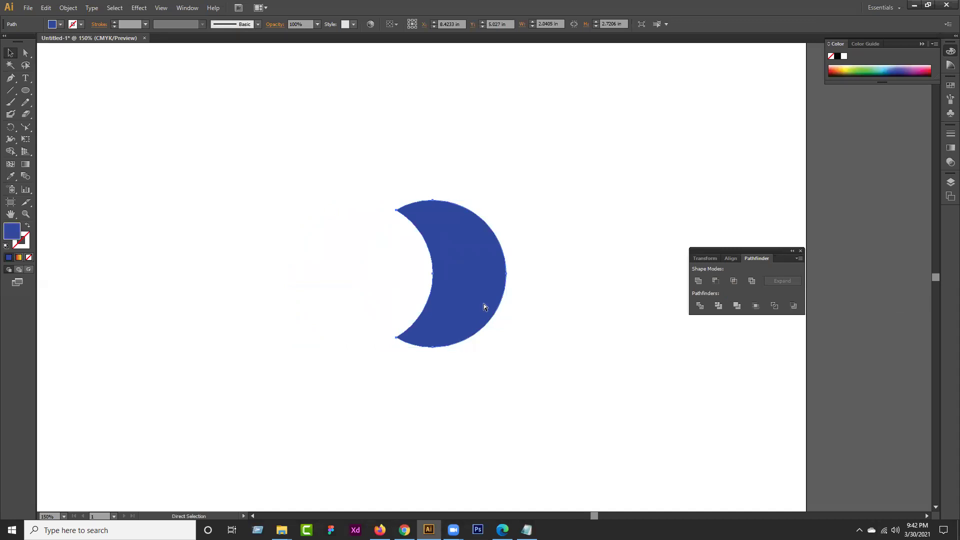
{"action": "key", "text": "ctrl+z"}
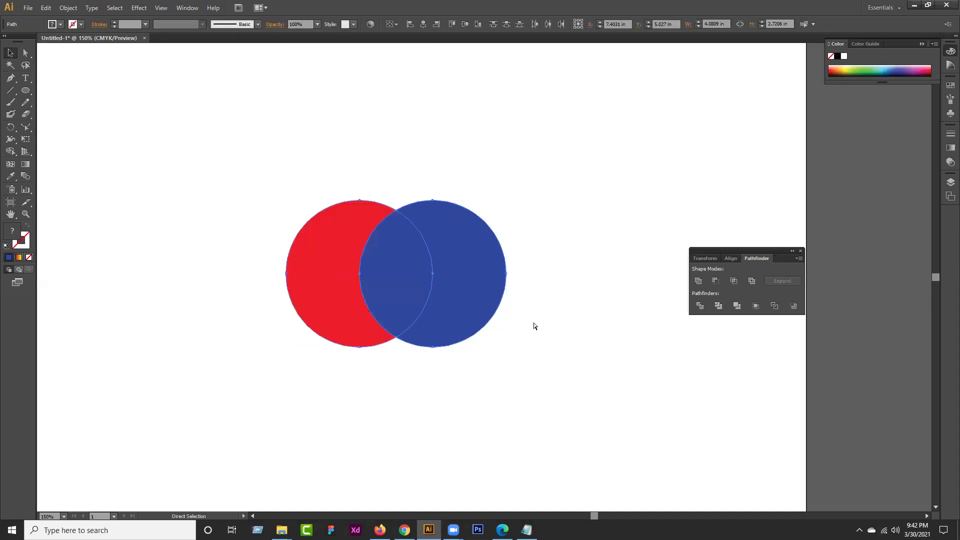
Try the Intersect shape mode on the red and blue circles, and undo it
{"action": "key", "text": "v"}
{"action": "left_click_drag", "start_coordinate": [547, 240], "coordinate": [322, 343]}
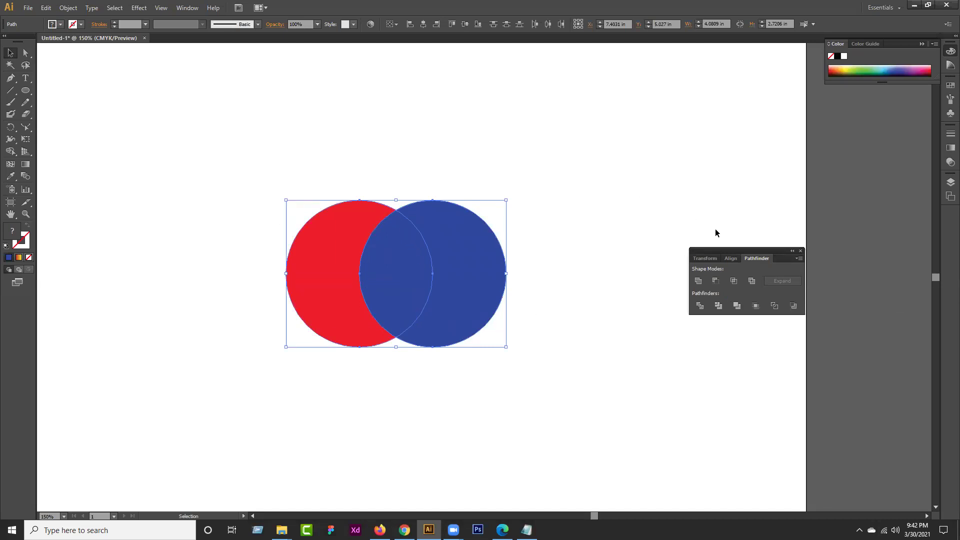
{"action": "left_click", "coordinate": [735, 280]}
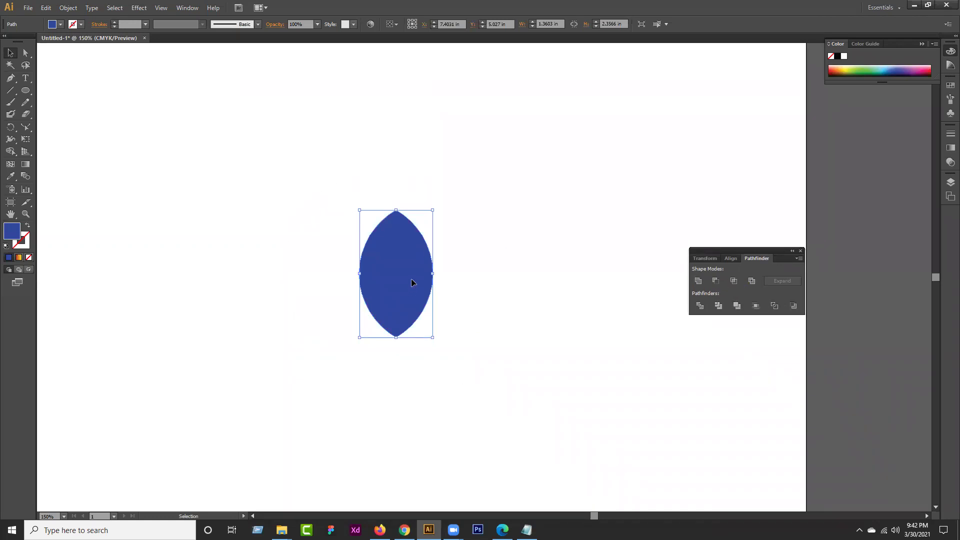
{"action": "left_click", "coordinate": [450, 288]}
{"action": "left_click", "coordinate": [394, 275]}
{"action": "key", "text": "ctrl+z"}
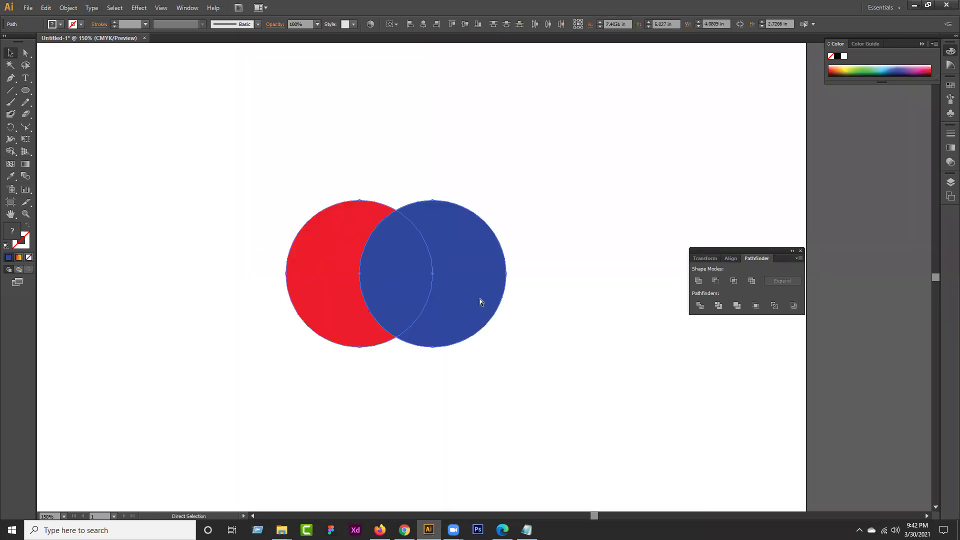
Try the Exclude shape mode to knock out the overlap of the two circles, and undo it
{"action": "key", "text": "v"}
{"action": "left_click", "coordinate": [466, 301]}
{"action": "left_click_drag", "start_coordinate": [550, 313], "coordinate": [317, 362]}
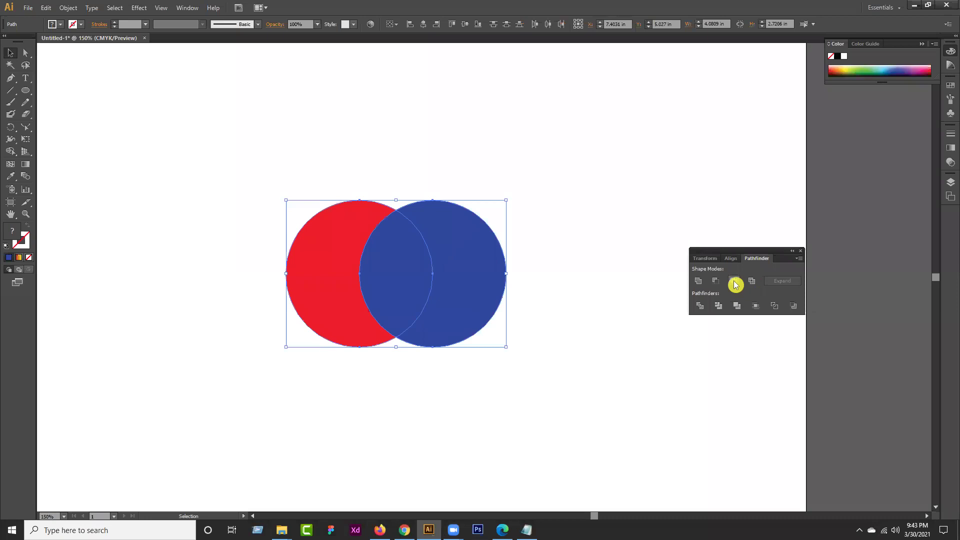
{"action": "left_click", "coordinate": [751, 282]}
{"action": "left_click", "coordinate": [656, 330]}
{"action": "left_click", "coordinate": [699, 278]}
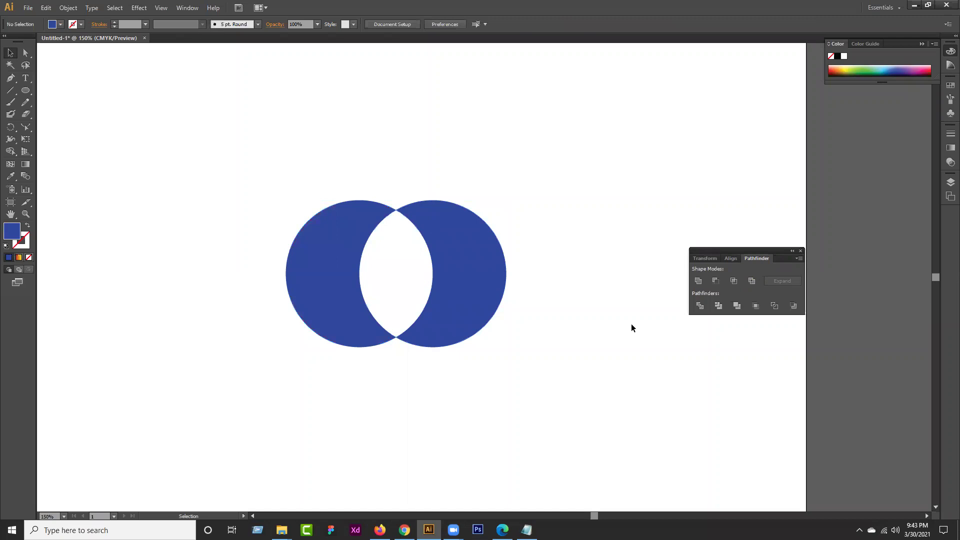
{"action": "key", "text": "a"}
{"action": "key", "text": "ctrl+z"}
{"action": "key", "text": "v"}
{"action": "key", "text": "ctrl+a"}
{"action": "left_click", "coordinate": [730, 281]}
{"action": "left_click", "coordinate": [442, 279]}
{"action": "left_click", "coordinate": [627, 295]}
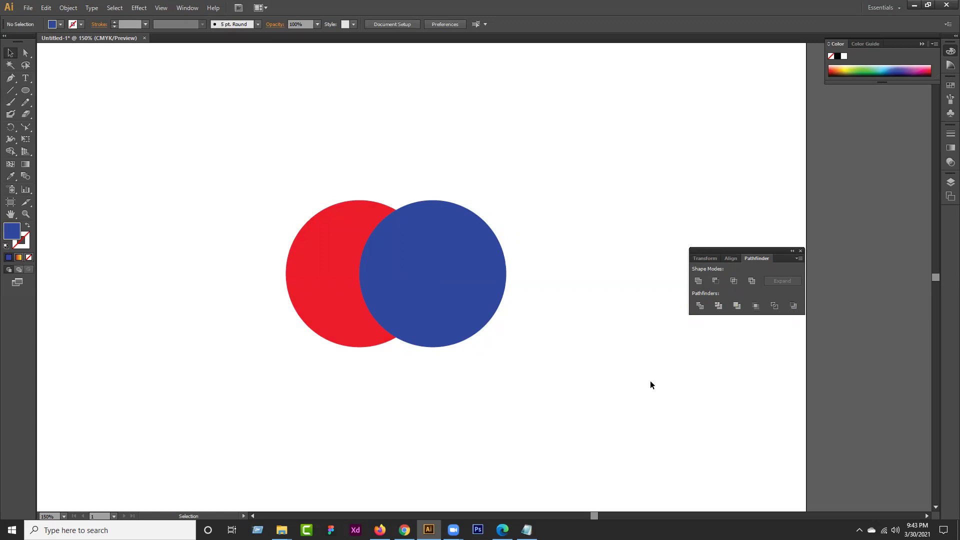
{"action": "left_click_drag", "start_coordinate": [600, 251], "coordinate": [295, 372]}
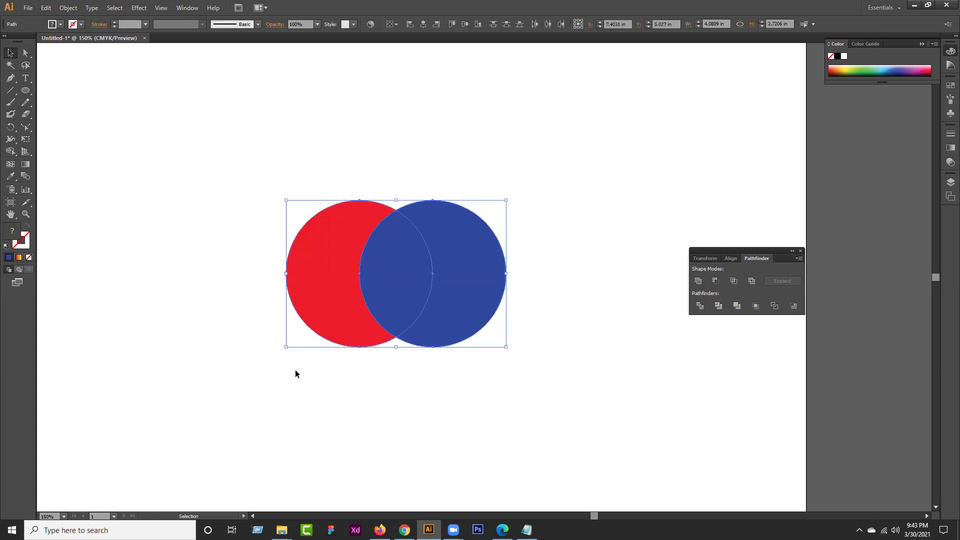
{"action": "left_click", "coordinate": [609, 344]}
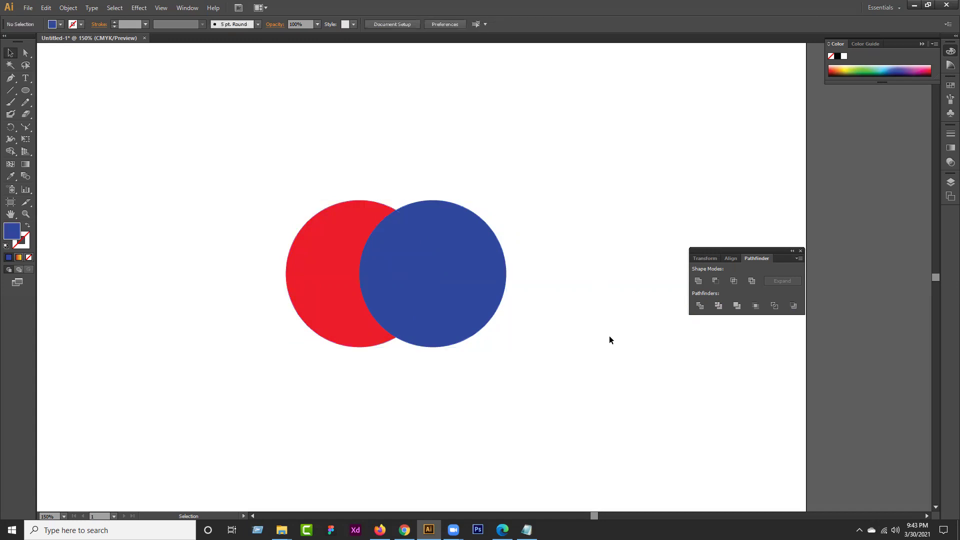
Duplicate the blue circle up and centred over the other two, and fill the copy with green 559b31
{"action": "left_click_drag", "start_coordinate": [437, 311], "coordinate": [399, 248]}
{"action": "left_click", "coordinate": [13, 235]}
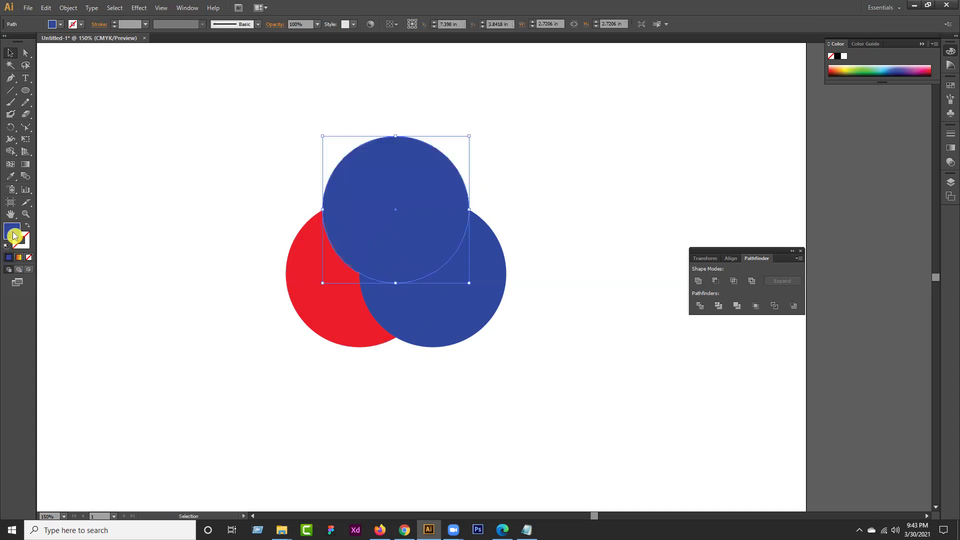
{"action": "left_click", "coordinate": [13, 235]}
{"action": "left_click_drag", "start_coordinate": [671, 215], "coordinate": [674, 205]}
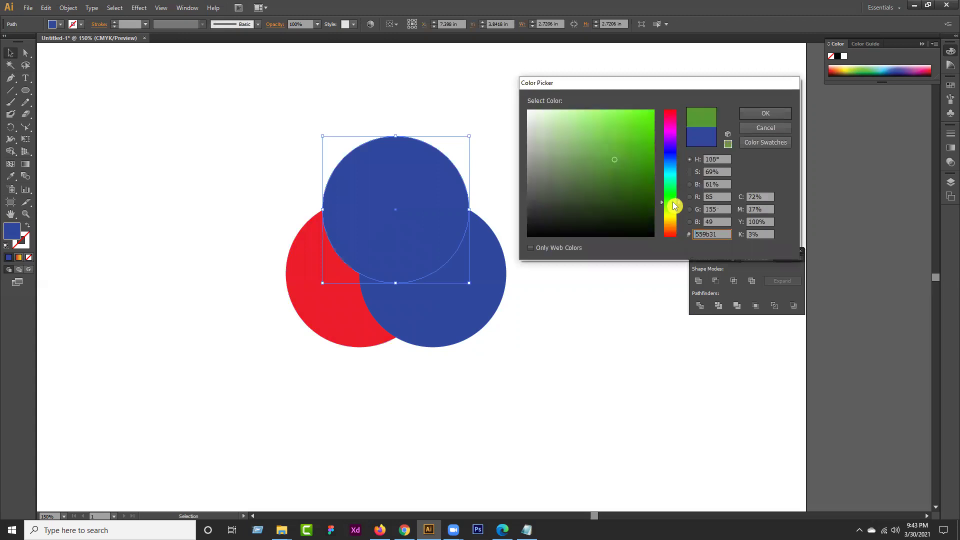
{"action": "left_click", "coordinate": [756, 114]}
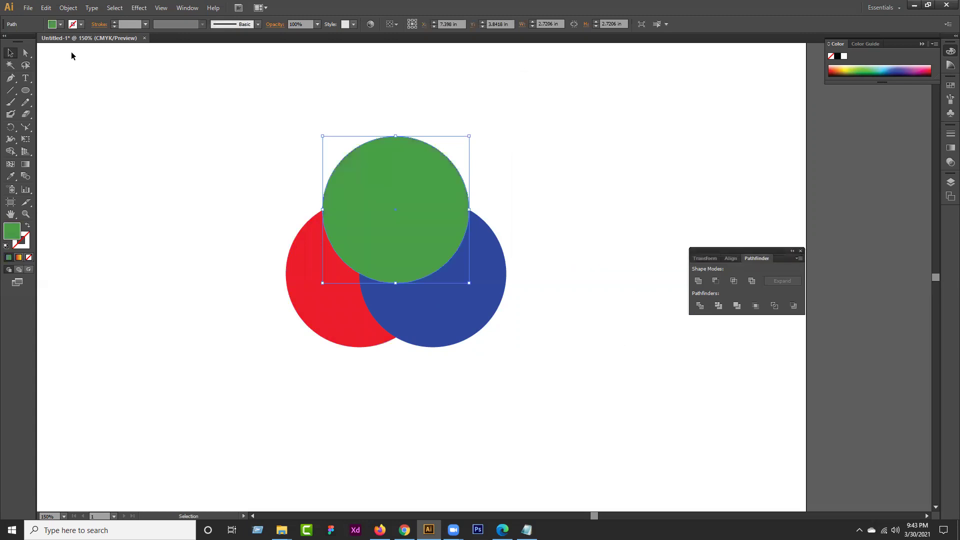
Divide the three overlapping circles with Pathfinder, and ungroup the resulting pieces
{"action": "left_click_drag", "start_coordinate": [186, 108], "coordinate": [538, 371]}
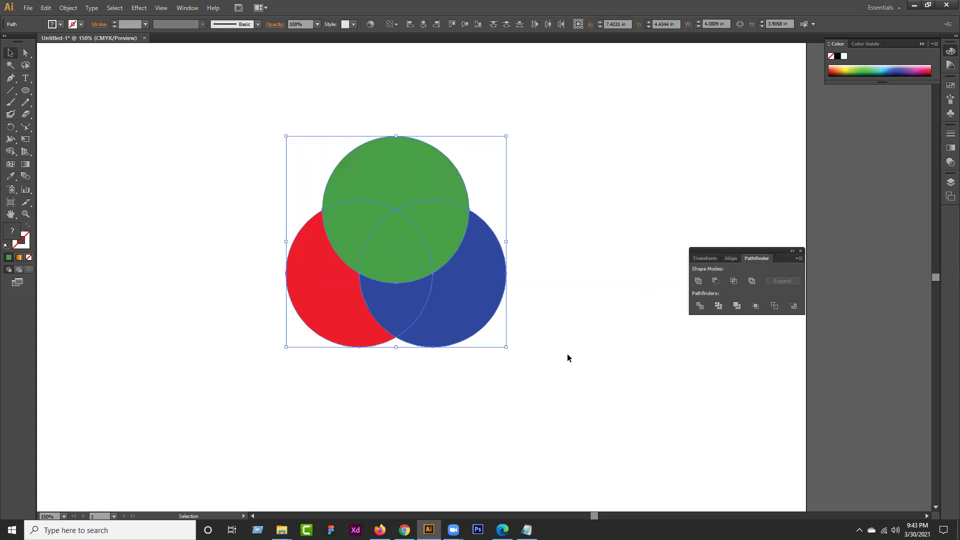
{"action": "left_click", "coordinate": [700, 307]}
{"action": "left_click", "coordinate": [702, 307]}
{"action": "left_click", "coordinate": [560, 283]}
{"action": "left_click", "coordinate": [450, 260]}
{"action": "right_click", "coordinate": [432, 232]}
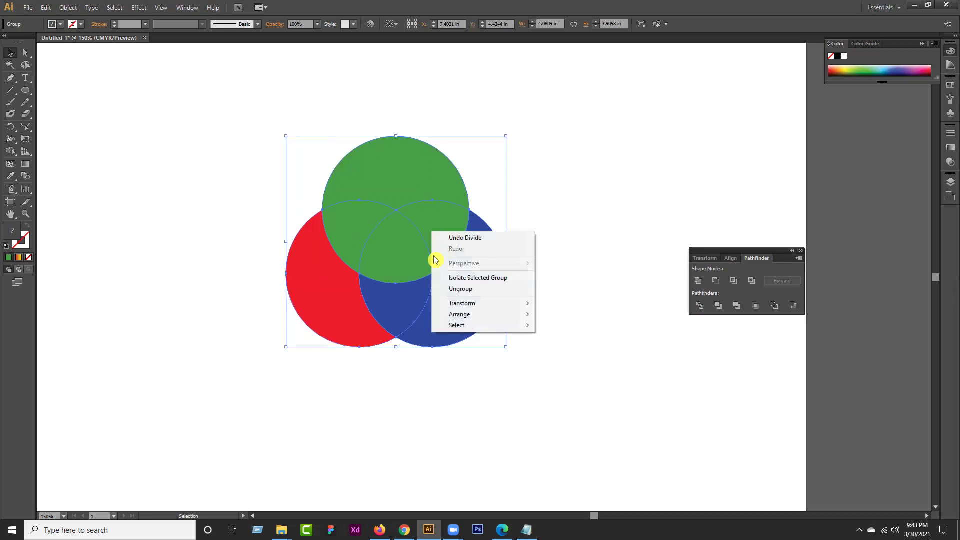
{"action": "left_click", "coordinate": [460, 290]}
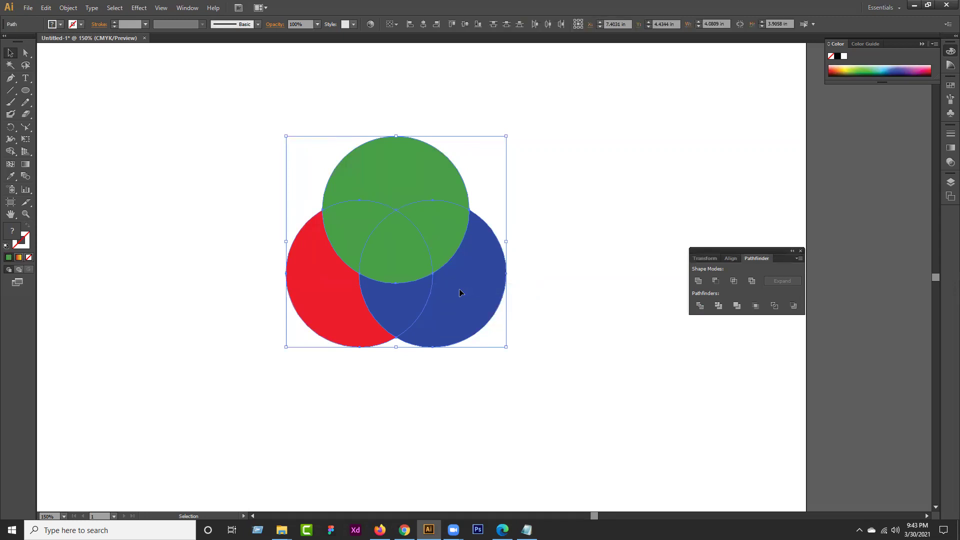
{"action": "left_click", "coordinate": [537, 270]}
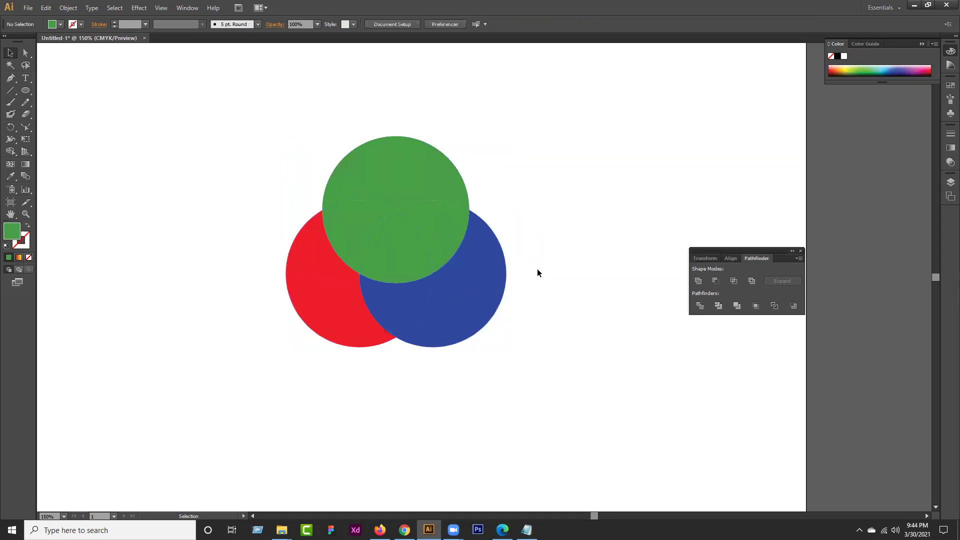
Pull the divided green, blue and red pieces outward so gaps separate them around the central overlap piece
{"action": "left_click_drag", "start_coordinate": [411, 173], "coordinate": [411, 144]}
{"action": "left_click", "coordinate": [514, 241]}
{"action": "left_click_drag", "start_coordinate": [504, 278], "coordinate": [543, 291]}
{"action": "left_click", "coordinate": [576, 335]}
{"action": "left_click_drag", "start_coordinate": [316, 301], "coordinate": [272, 315]}
{"action": "left_click", "coordinate": [386, 371]}
{"action": "left_click_drag", "start_coordinate": [391, 316], "coordinate": [395, 330]}
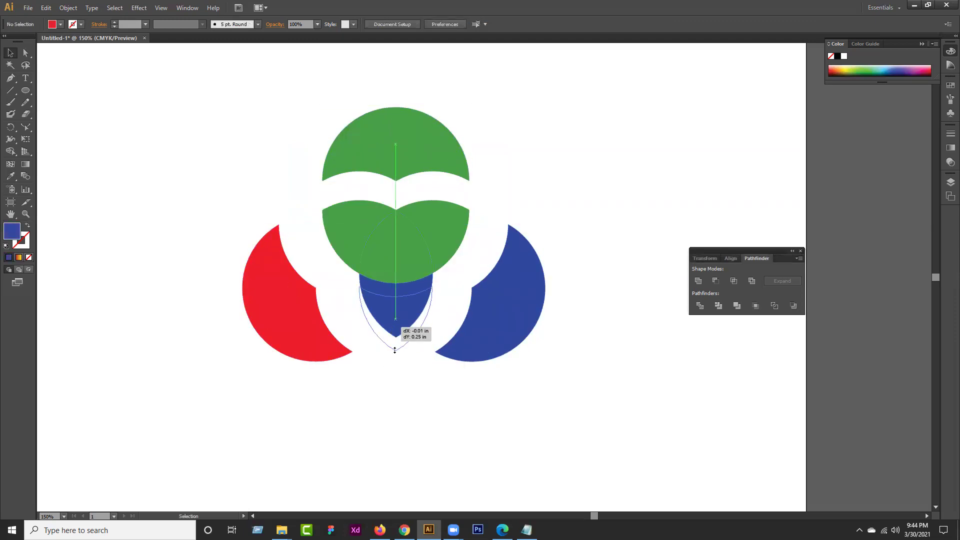
{"action": "left_click_drag", "start_coordinate": [448, 241], "coordinate": [463, 238]}
{"action": "left_click_drag", "start_coordinate": [332, 221], "coordinate": [310, 213]}
{"action": "left_click", "coordinate": [373, 395]}
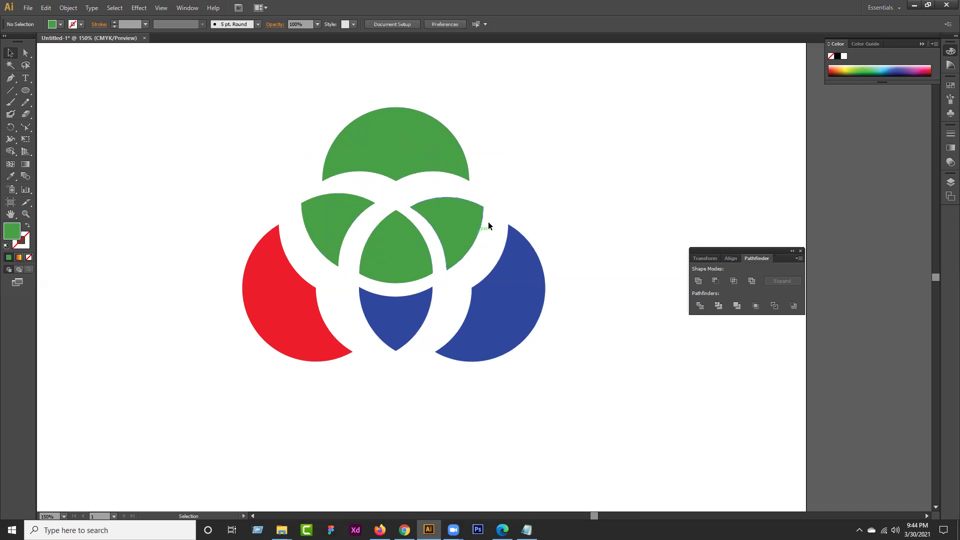
Undo the piece moves, the ungrouping and the Divide operation, and deselect the three circles
{"action": "key", "text": "ctrl+z"}
{"action": "key", "text": "ctrl+z"}
{"action": "key", "text": "ctrl+z"}
{"action": "key", "text": "ctrl+z"}
{"action": "key", "text": "ctrl+z"}
{"action": "key", "text": "ctrl+z"}
{"action": "key", "text": "ctrl+z"}
{"action": "key", "text": "ctrl+z"}
{"action": "key", "text": "ctrl+z"}
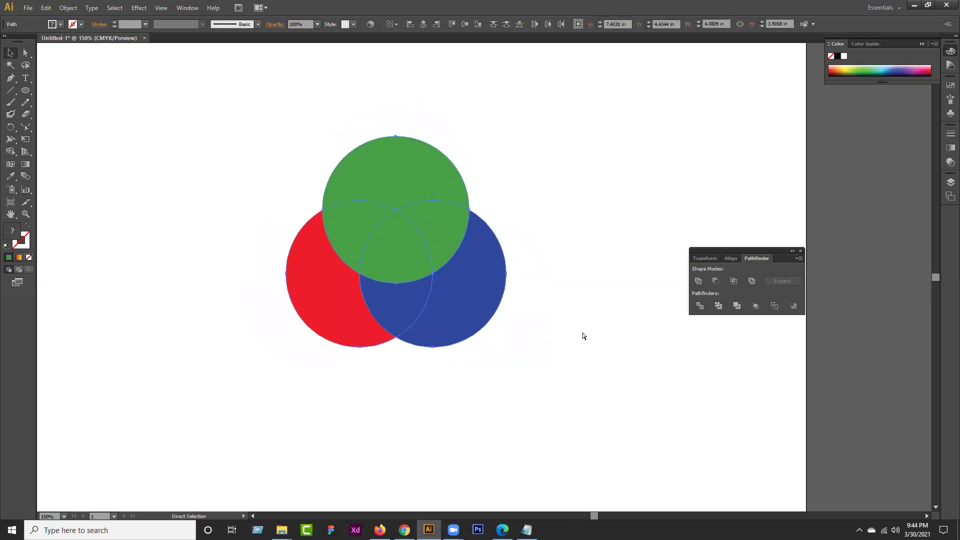
{"action": "key", "text": "ctrl+shift+z"}
{"action": "left_click", "coordinate": [568, 221]}
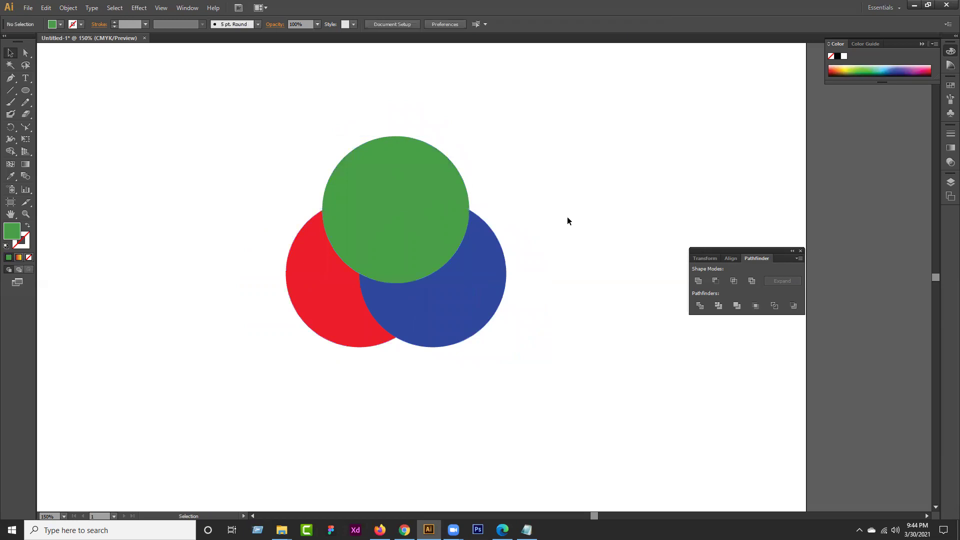
Trim the three overlapping circles with Pathfinder, shift the group slightly right, and ungroup it
{"action": "left_click_drag", "start_coordinate": [495, 244], "coordinate": [268, 352]}
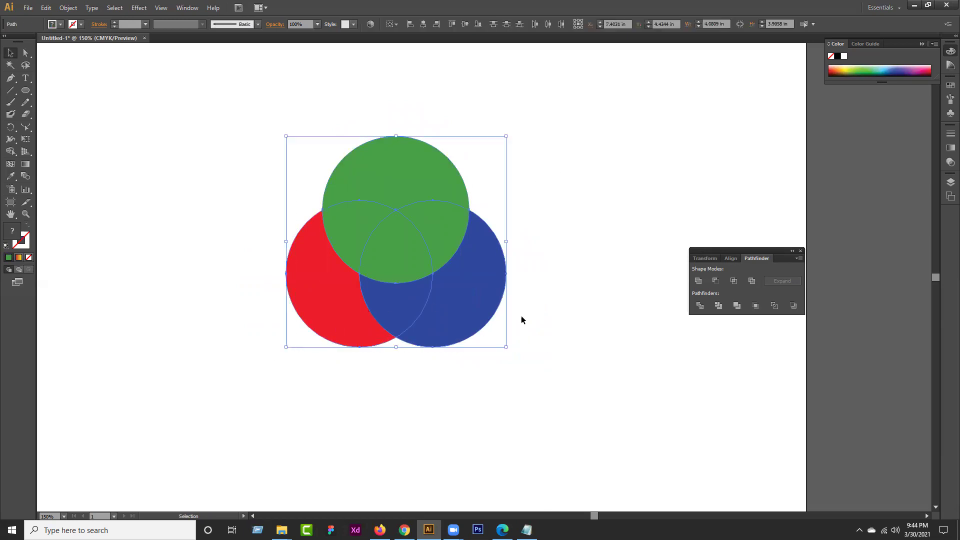
{"action": "left_click", "coordinate": [717, 306]}
{"action": "left_click", "coordinate": [720, 307]}
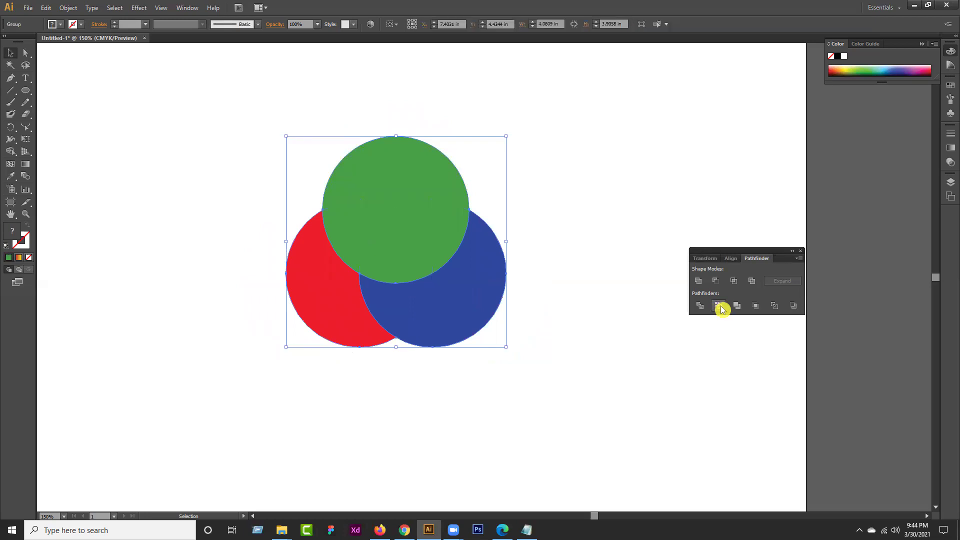
{"action": "left_click_drag", "start_coordinate": [483, 322], "coordinate": [509, 322]}
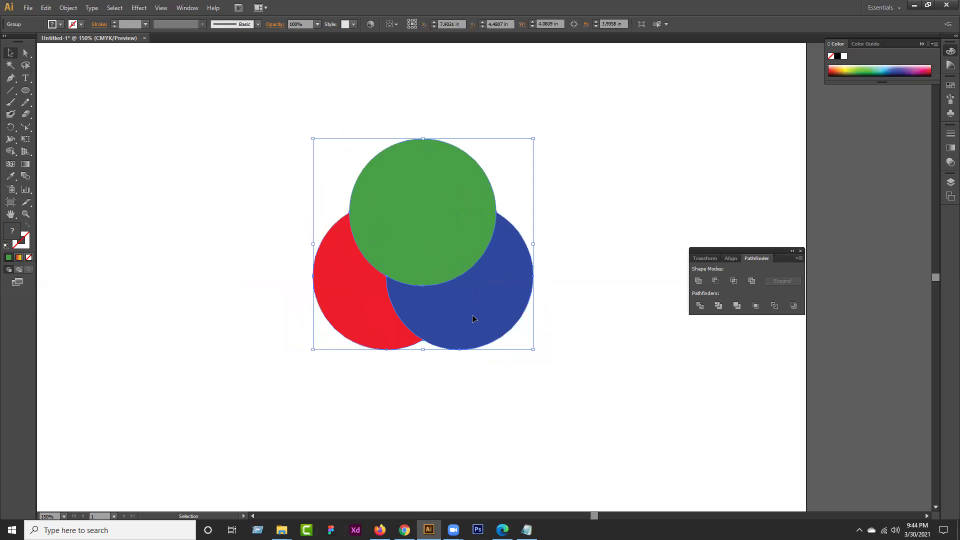
{"action": "right_click", "coordinate": [475, 316]}
{"action": "left_click", "coordinate": [510, 372]}
Move the green circle straight up and the trimmed blue piece to the right, apart from the red piece
{"action": "left_click", "coordinate": [550, 343]}
{"action": "left_click_drag", "start_coordinate": [461, 230], "coordinate": [460, 183]}
{"action": "left_click", "coordinate": [557, 307]}
{"action": "left_click_drag", "start_coordinate": [516, 334], "coordinate": [561, 343]}
{"action": "left_click", "coordinate": [465, 352]}
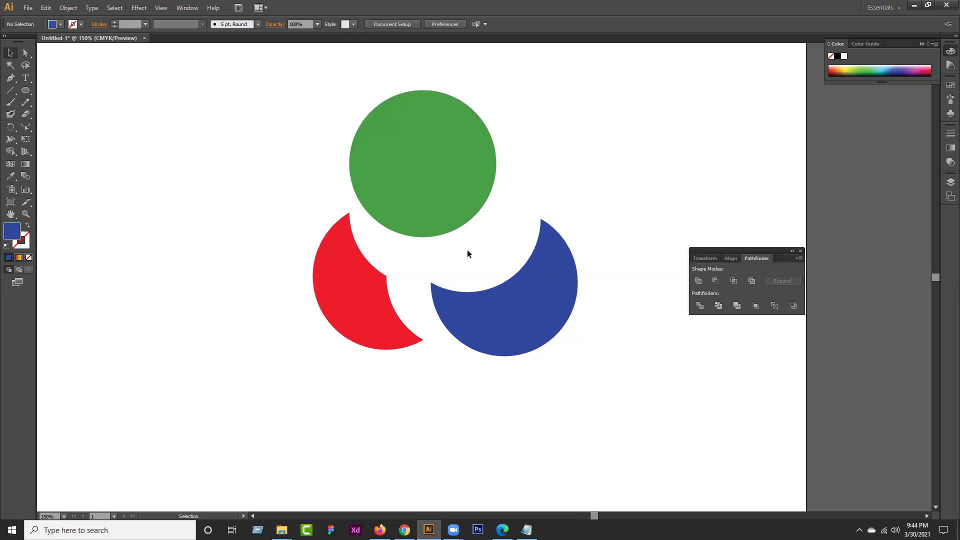
Fit the trimmed blue and red pieces back against the lower edge of the green circle
{"action": "left_click_drag", "start_coordinate": [512, 312], "coordinate": [467, 255]}
{"action": "left_click_drag", "start_coordinate": [321, 273], "coordinate": [326, 221]}
{"action": "left_click", "coordinate": [348, 349]}
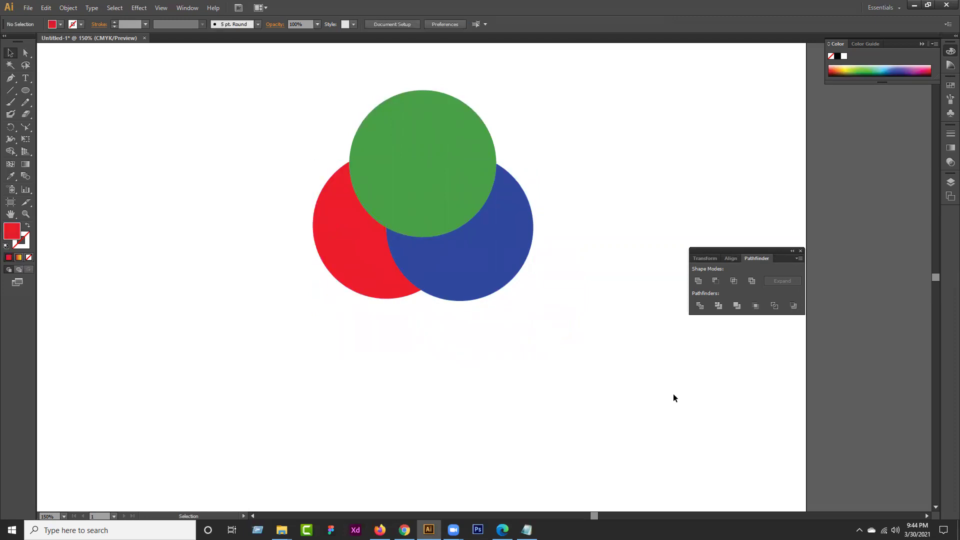
Undo the piece moves, the ungrouping and the Trim operation, and deselect the three overlapping circles
{"action": "key", "text": "ctrl+z"}
{"action": "key", "text": "ctrl+z"}
{"action": "key", "text": "ctrl+z"}
{"action": "key", "text": "ctrl+z"}
{"action": "key", "text": "ctrl+z"}
{"action": "key", "text": "ctrl+z"}
{"action": "key", "text": "ctrl+z"}
{"action": "key", "text": "ctrl+z"}
{"action": "key", "text": "ctrl+a"}
{"action": "key", "text": "ctrl+shift+a"}
Apply the Pathfinder Merge operation to the three overlapping circles and ungroup the result
{"action": "key", "text": "ctrl+a"}
{"action": "left_click", "coordinate": [573, 358]}
{"action": "left_click", "coordinate": [477, 292]}
{"action": "left_click_drag", "start_coordinate": [570, 178], "coordinate": [329, 385]}
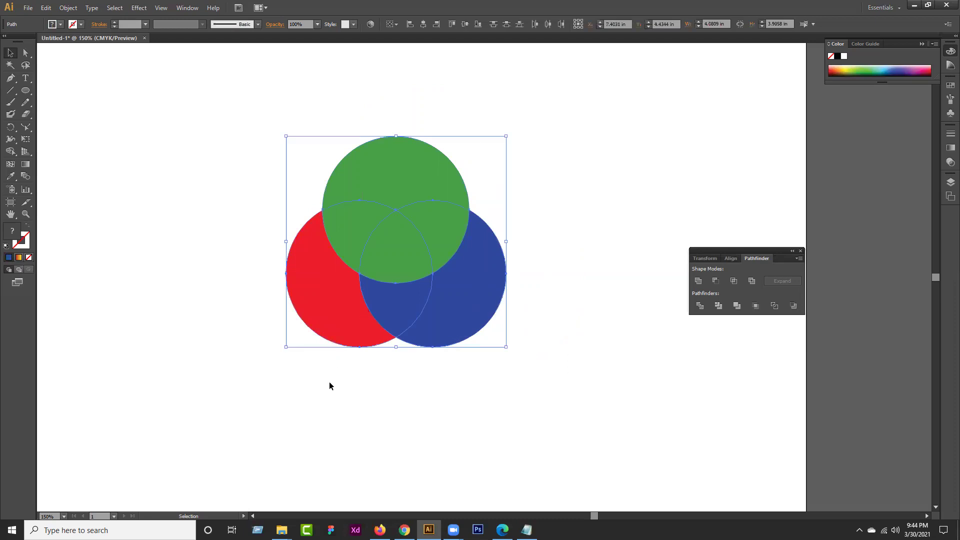
{"action": "left_click", "coordinate": [737, 307]}
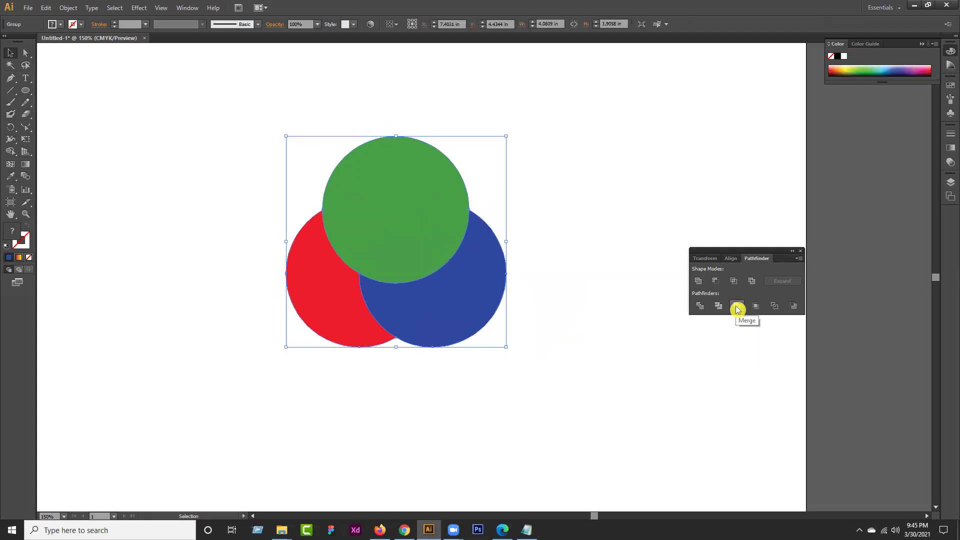
{"action": "right_click", "coordinate": [461, 316]}
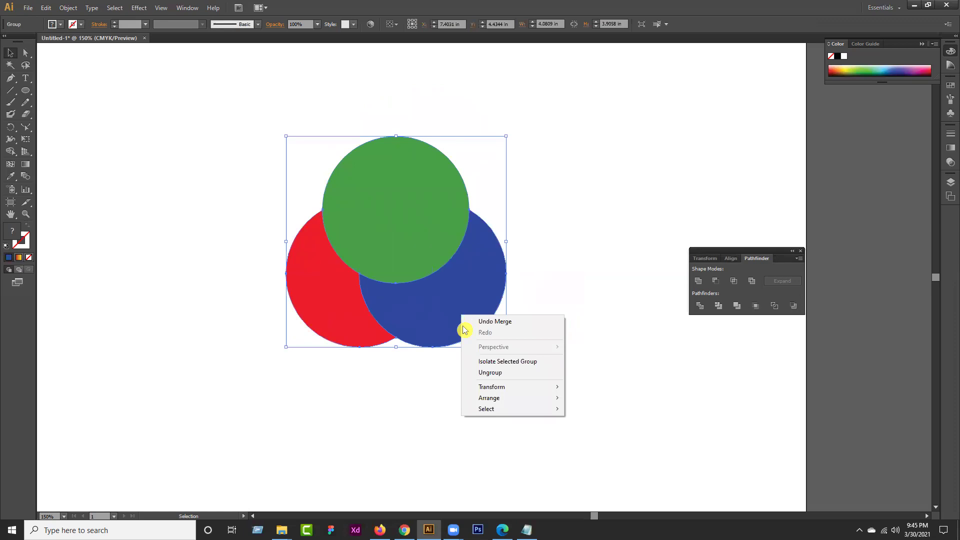
{"action": "left_click", "coordinate": [489, 372]}
Shift the blue piece slightly down and right and the green circle up and right, apart from the red piece
{"action": "left_click", "coordinate": [536, 318]}
{"action": "left_click_drag", "start_coordinate": [474, 311], "coordinate": [494, 320]}
{"action": "left_click_drag", "start_coordinate": [410, 187], "coordinate": [429, 162]}
{"action": "left_click", "coordinate": [568, 274]}
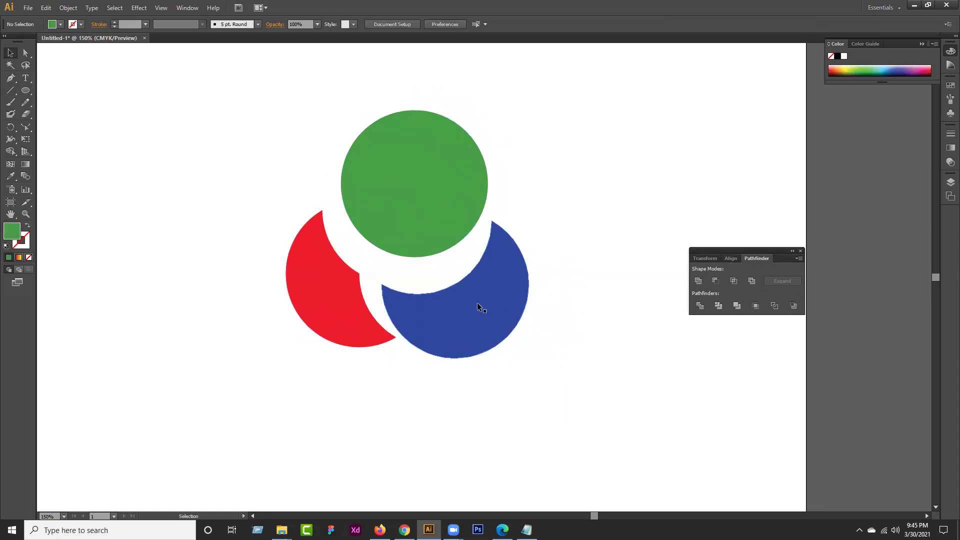
{"action": "left_click", "coordinate": [718, 310]}
{"action": "left_click", "coordinate": [392, 234]}
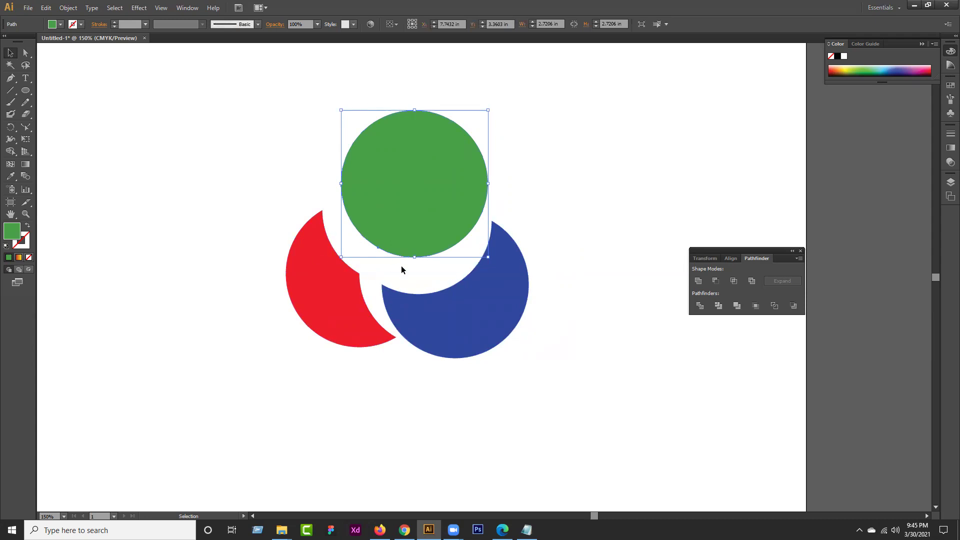
{"action": "left_click", "coordinate": [414, 323]}
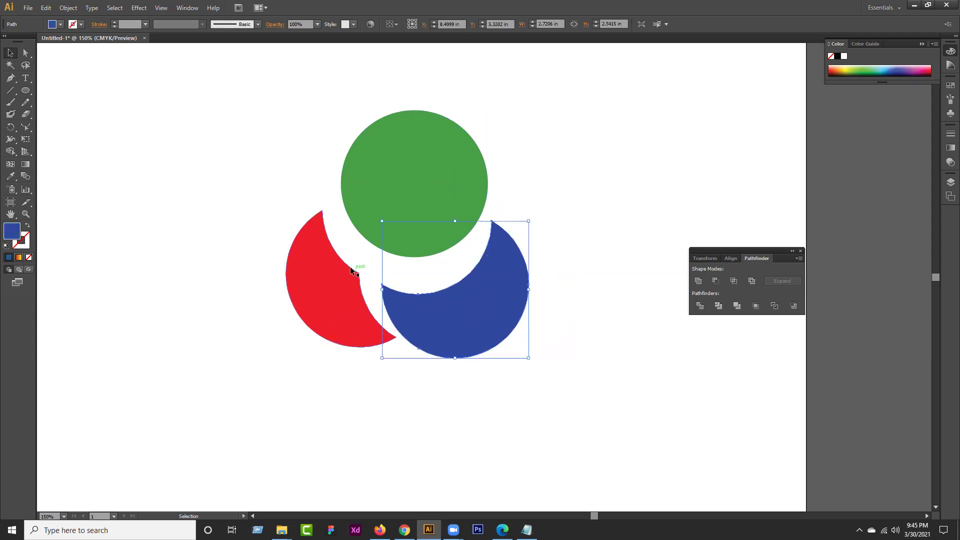
{"action": "right_click", "coordinate": [433, 318]}
{"action": "left_click", "coordinate": [416, 393]}
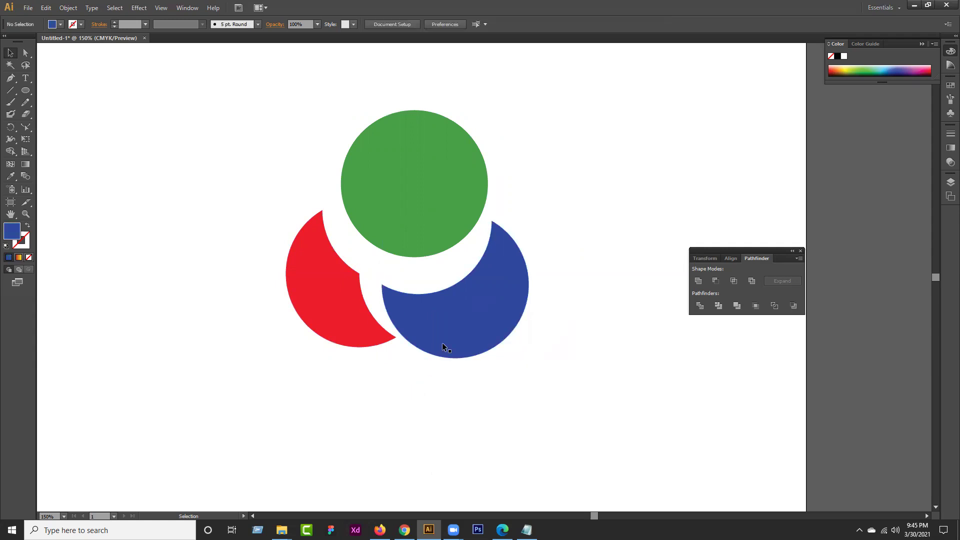
Undo the moves of the green and blue pieces, the ungrouping and the Merge operation
{"action": "key", "text": "ctrl+z"}
{"action": "key", "text": "ctrl+z"}
{"action": "key", "text": "ctrl+z"}
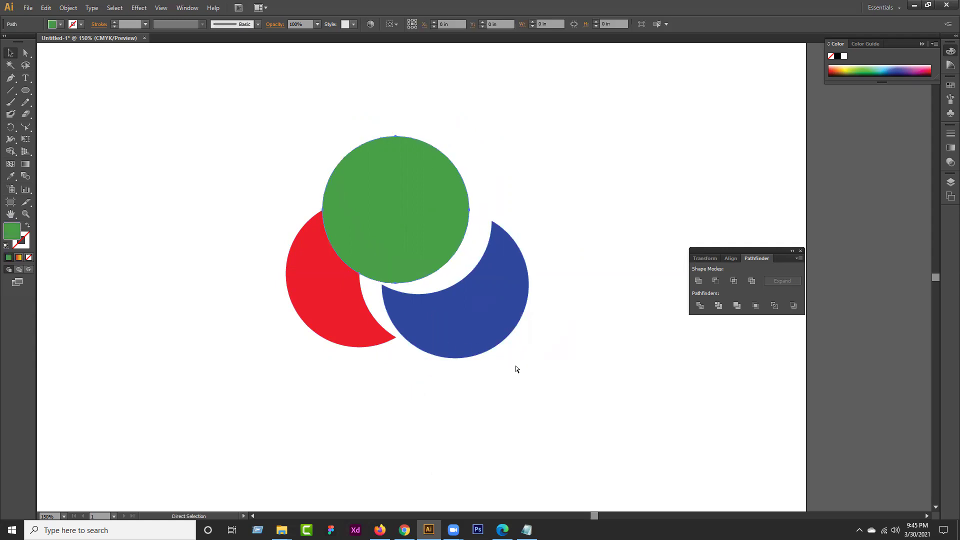
{"action": "left_click", "coordinate": [473, 392]}
{"action": "left_click", "coordinate": [481, 284]}
{"action": "left_click", "coordinate": [549, 166]}
Apply the Pathfinder Crop operation to the three overlapping circles and select the cropped group to inspect its paths
{"action": "left_click_drag", "start_coordinate": [549, 164], "coordinate": [280, 378]}
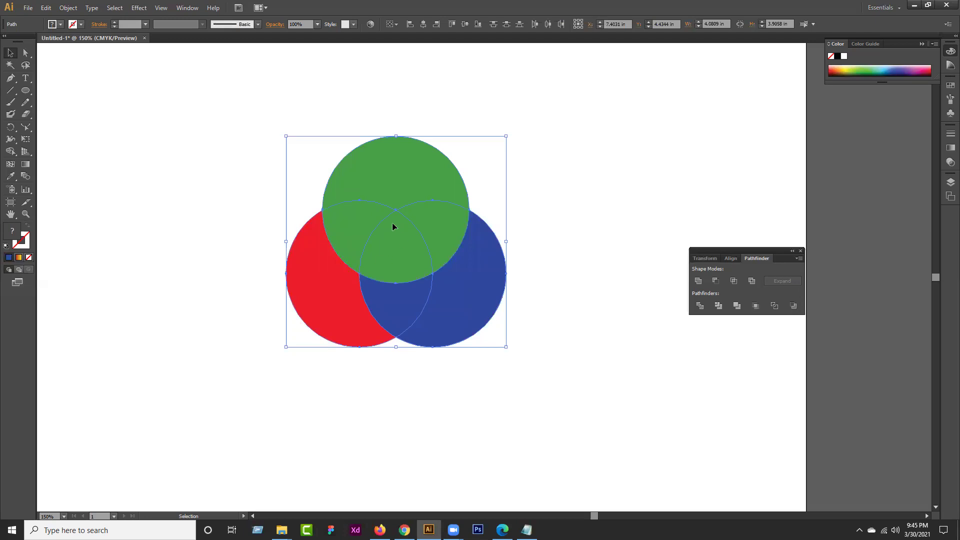
{"action": "left_click", "coordinate": [756, 306]}
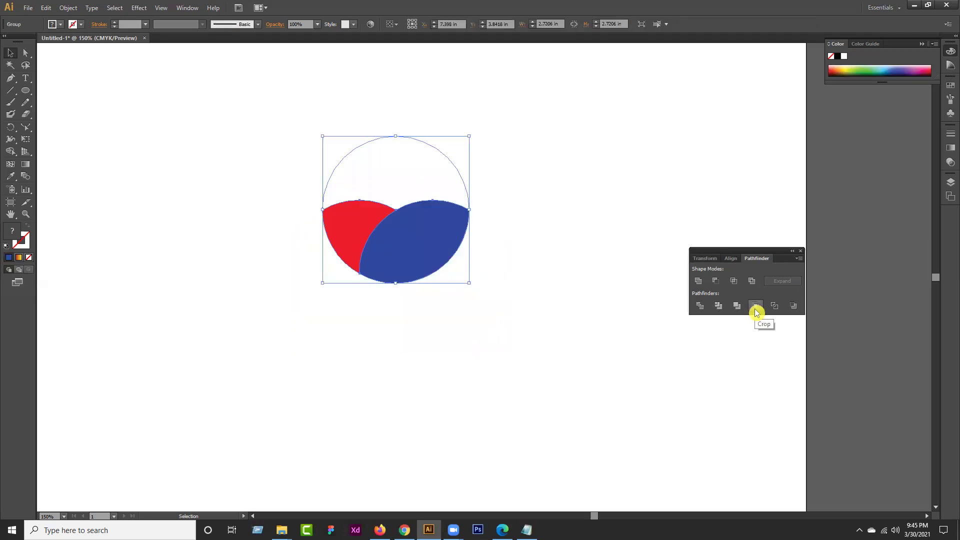
{"action": "left_click", "coordinate": [533, 336]}
{"action": "key", "text": "ctrl+z"}
{"action": "left_click", "coordinate": [540, 331]}
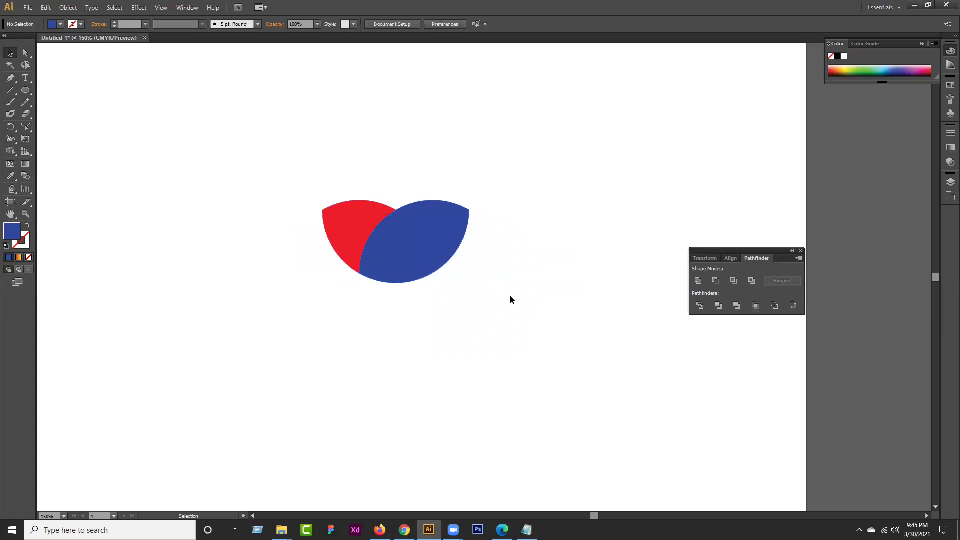
{"action": "left_click", "coordinate": [392, 248]}
{"action": "key", "text": "a"}
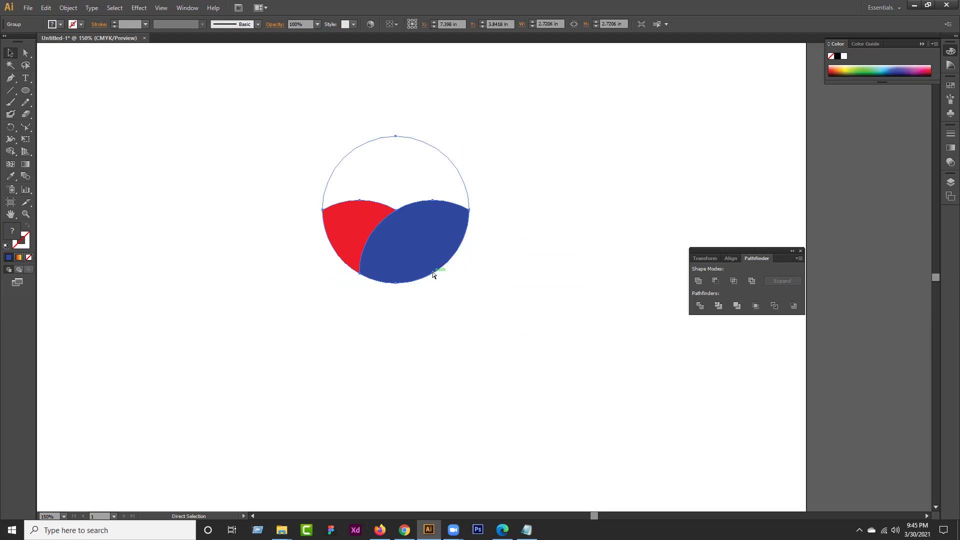
Undo the Crop operation and select the blue circle
{"action": "key", "text": "ctrl+z"}
{"action": "key", "text": "v"}
{"action": "left_click", "coordinate": [461, 321]}
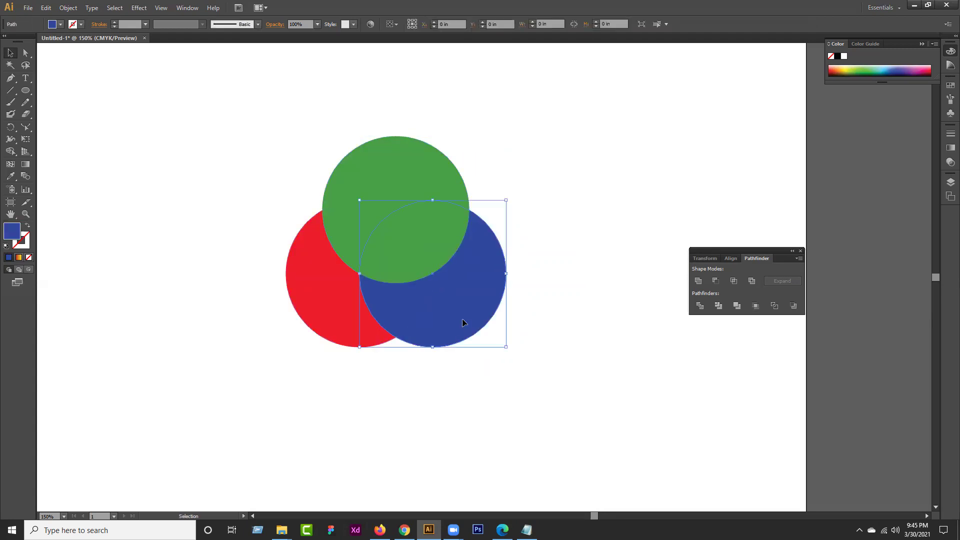
Apply the Pathfinder Outline operation to the three overlapping circles and reselect the outlined group
{"action": "left_click", "coordinate": [575, 178]}
{"action": "left_click_drag", "start_coordinate": [575, 181], "coordinate": [302, 368]}
{"action": "left_click", "coordinate": [771, 307]}
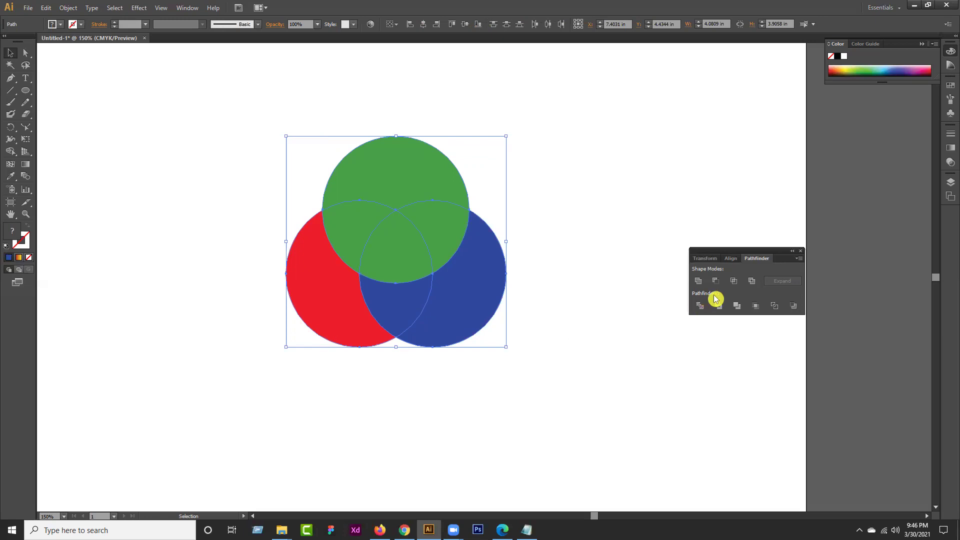
{"action": "left_click", "coordinate": [774, 306]}
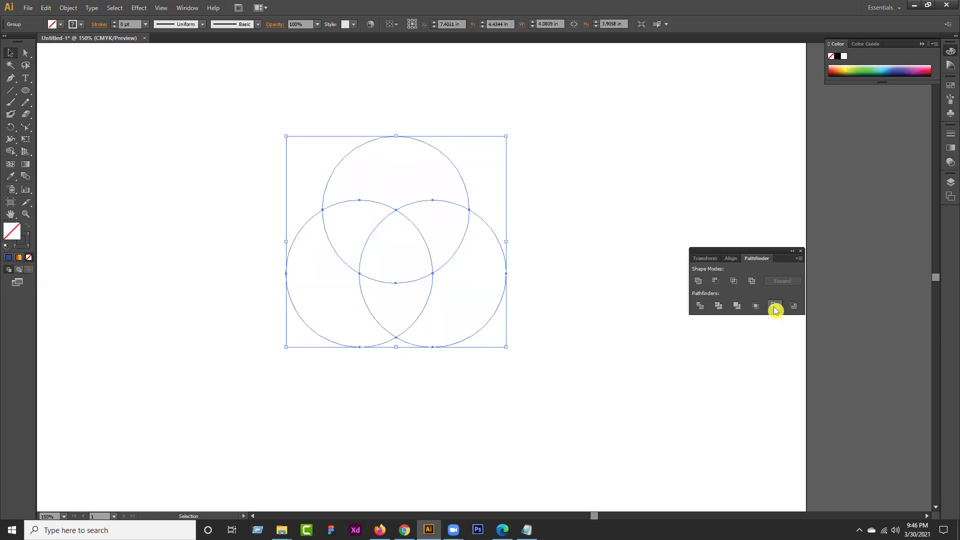
{"action": "left_click", "coordinate": [668, 346]}
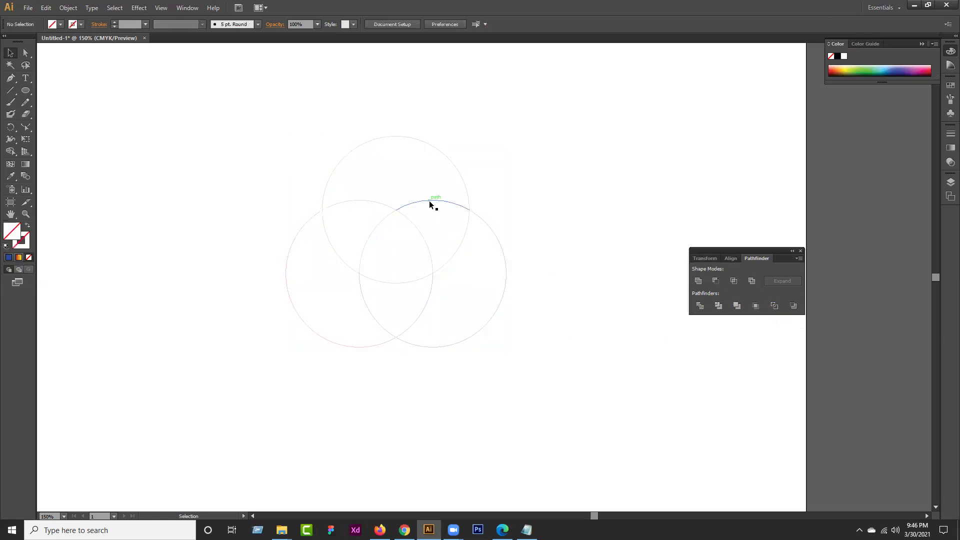
{"action": "left_click", "coordinate": [29, 236]}
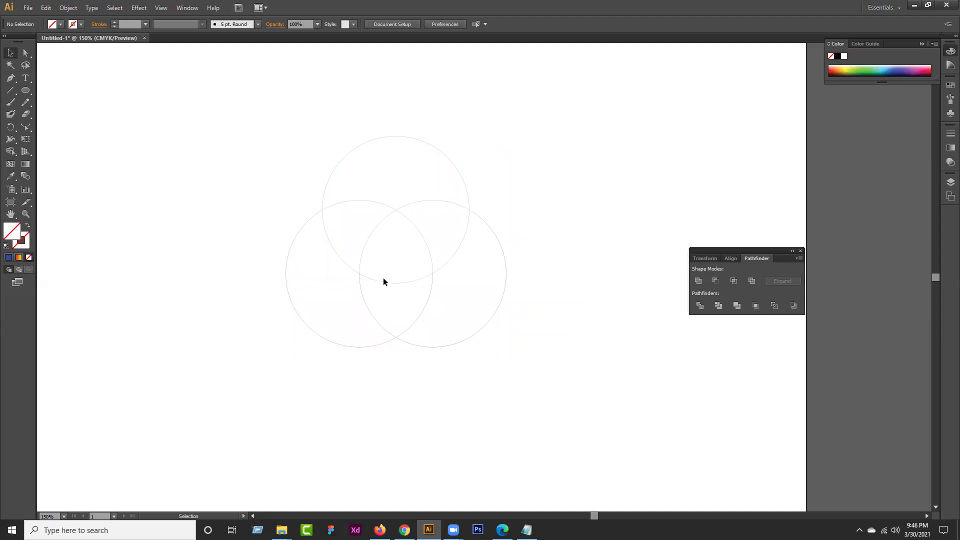
{"action": "left_click", "coordinate": [421, 233]}
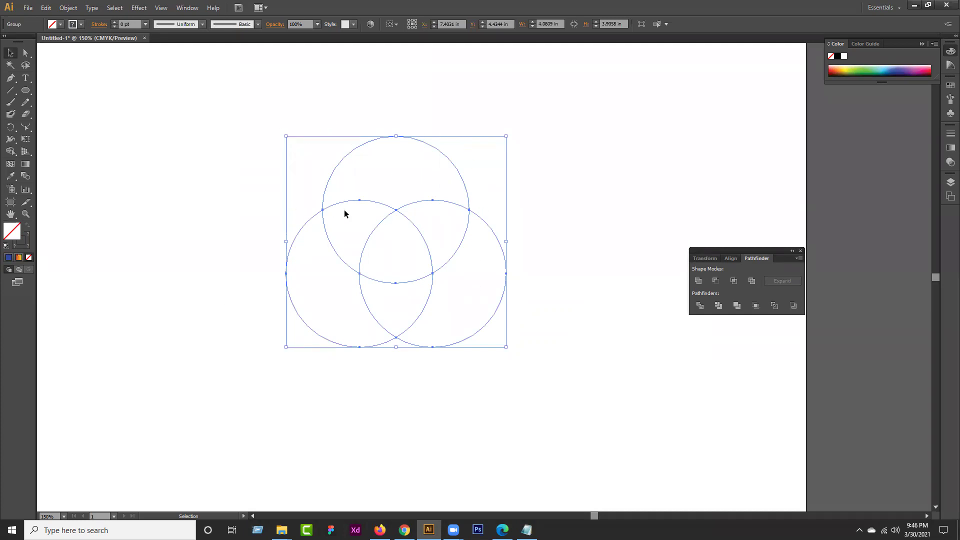
Undo the Outline operation and redo the excess undone changes to bring back the green top circle
{"action": "left_click_drag", "start_coordinate": [588, 142], "coordinate": [283, 354]}
{"action": "key", "text": "ctrl+z"}
{"action": "key", "text": "ctrl+z"}
{"action": "key", "text": "ctrl+z"}
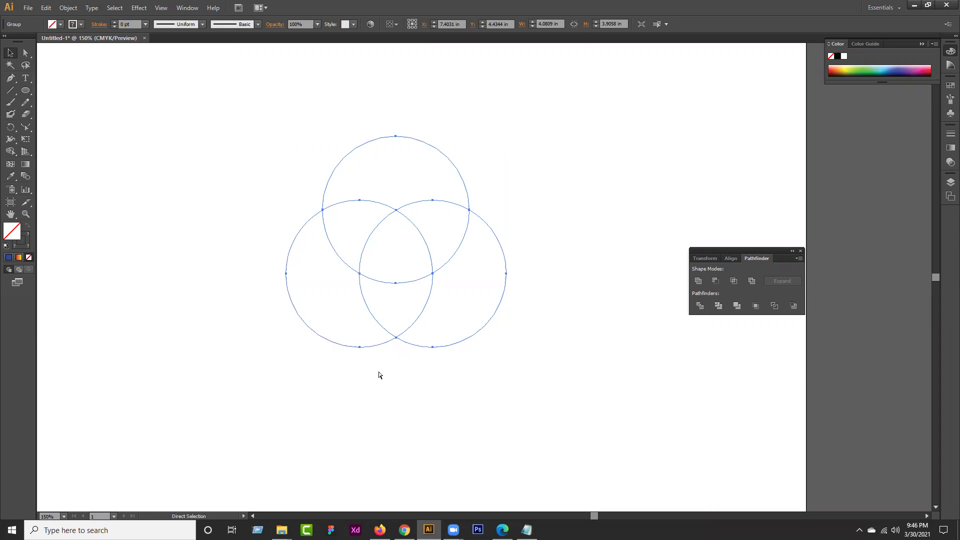
{"action": "key", "text": "ctrl+z"}
{"action": "key", "text": "ctrl+z"}
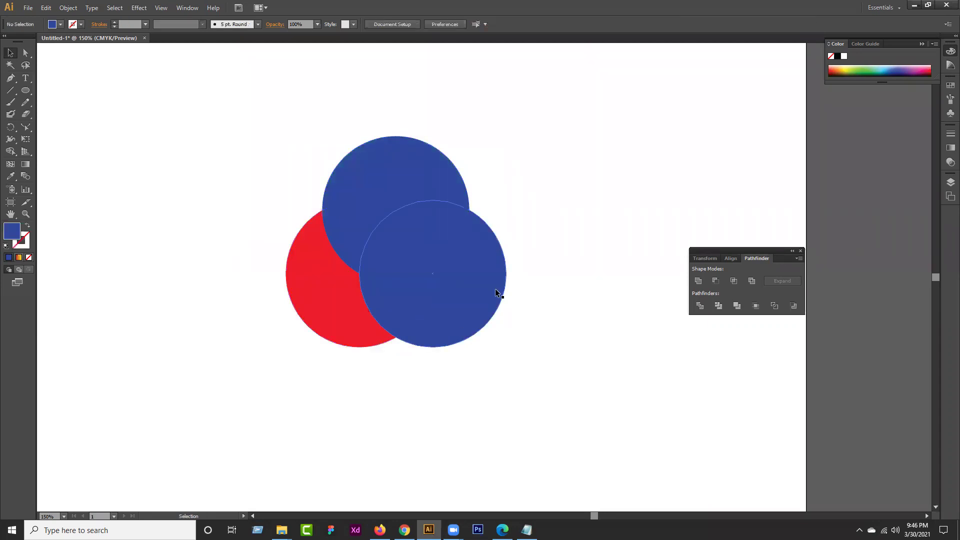
{"action": "key", "text": "ctrl+shift+z"}
{"action": "key", "text": "ctrl+shift+z"}
Subtract the red and blue circles from the green circle with Pathfinder Minus Back and inspect the remaining green shape
{"action": "left_click_drag", "start_coordinate": [562, 120], "coordinate": [264, 386]}
{"action": "left_click", "coordinate": [794, 307]}
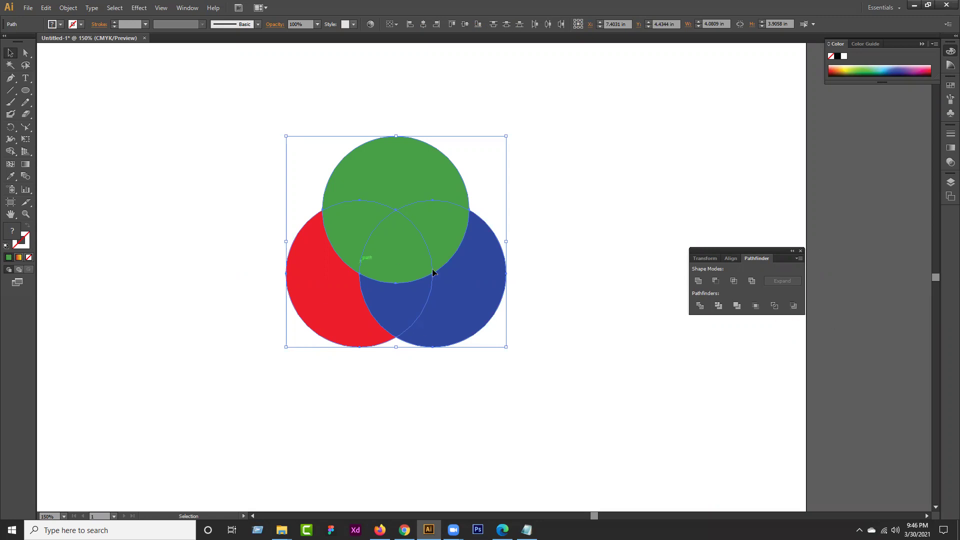
{"action": "left_click", "coordinate": [776, 306]}
{"action": "left_click", "coordinate": [792, 308]}
{"action": "left_click", "coordinate": [661, 341]}
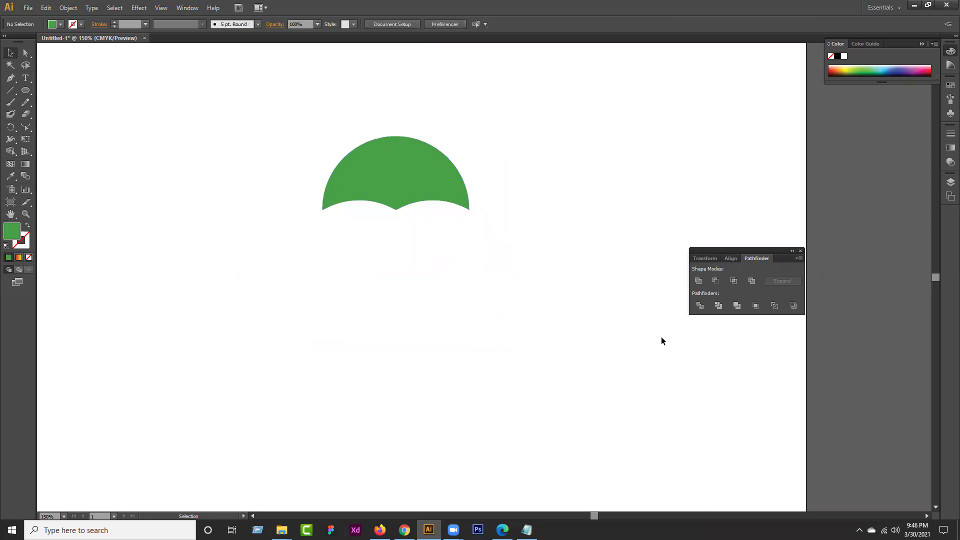
{"action": "left_click", "coordinate": [381, 178]}
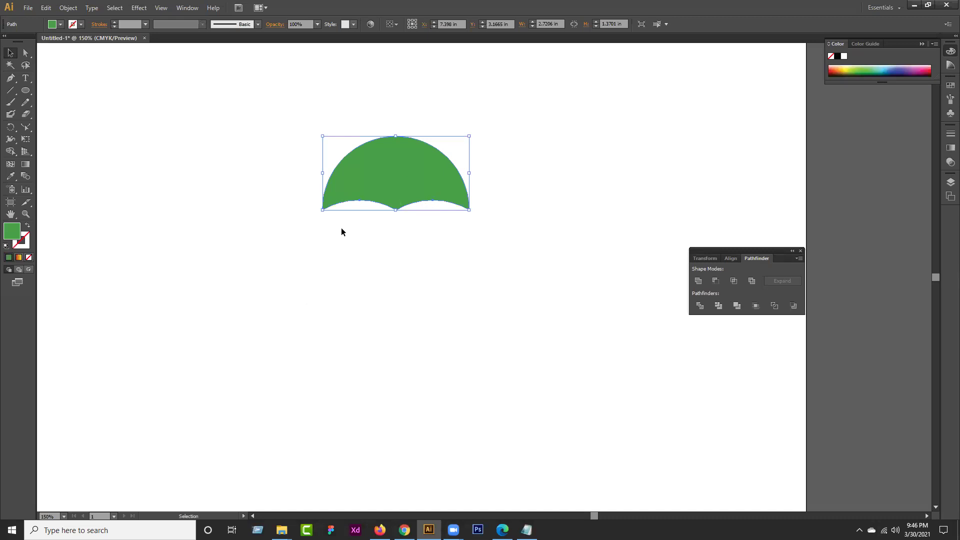
{"action": "left_click", "coordinate": [722, 286]}
{"action": "left_click", "coordinate": [794, 307]}
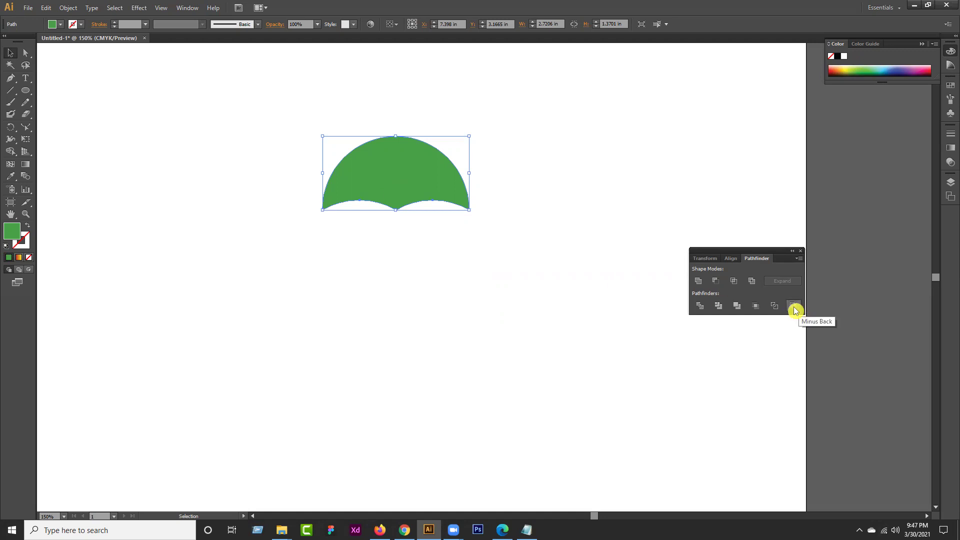
{"action": "left_click", "coordinate": [452, 260]}
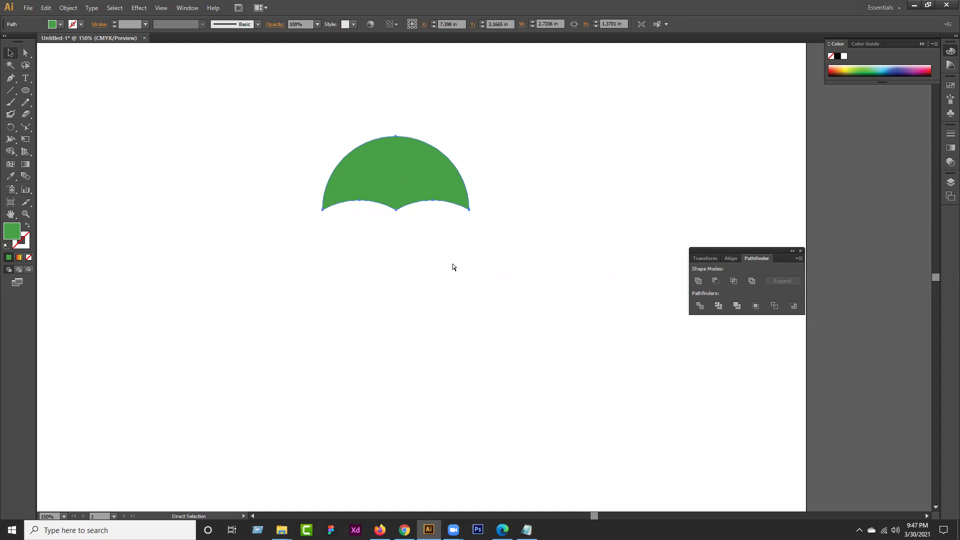
Undo the Minus Back operation and deselect the three circles
{"action": "key", "text": "ctrl+z"}
{"action": "left_click", "coordinate": [527, 260]}
{"action": "key", "text": "ctrl+z"}
{"action": "left_click", "coordinate": [547, 278]}
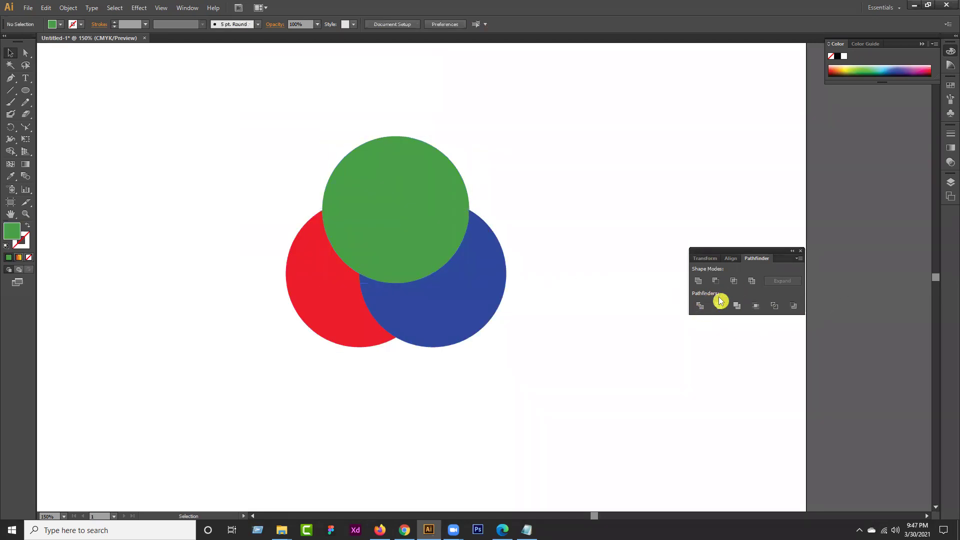
Move the Pathfinder panel farther from the circles and check the Class 12 topic list in the PDF in Microsoft Edge
{"action": "left_click_drag", "start_coordinate": [761, 255], "coordinate": [799, 254]}
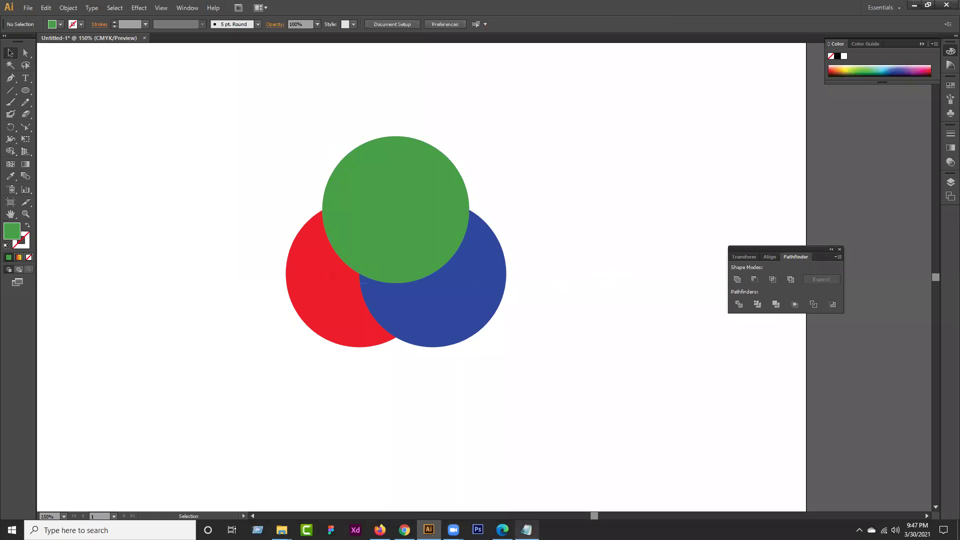
{"action": "left_click", "coordinate": [502, 529]}
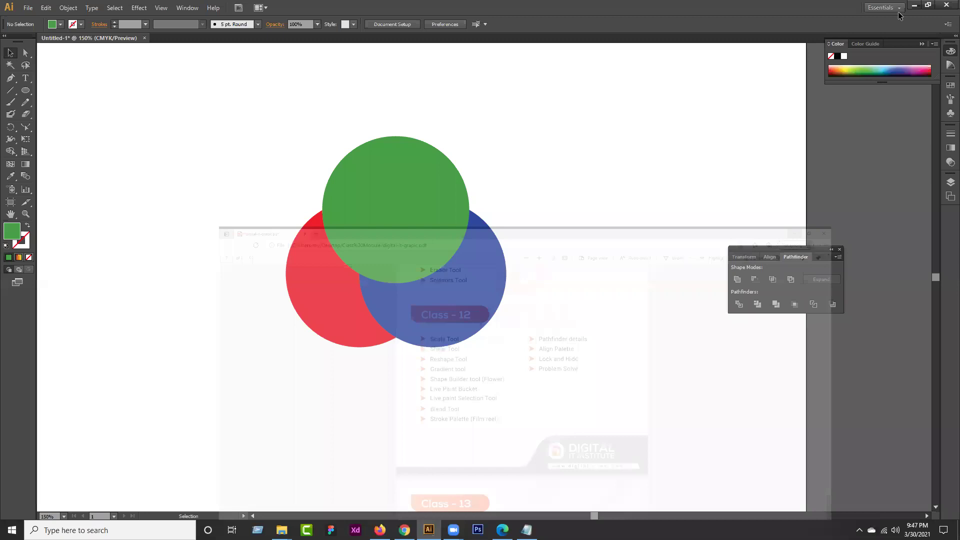
{"action": "left_click", "coordinate": [902, 7]}
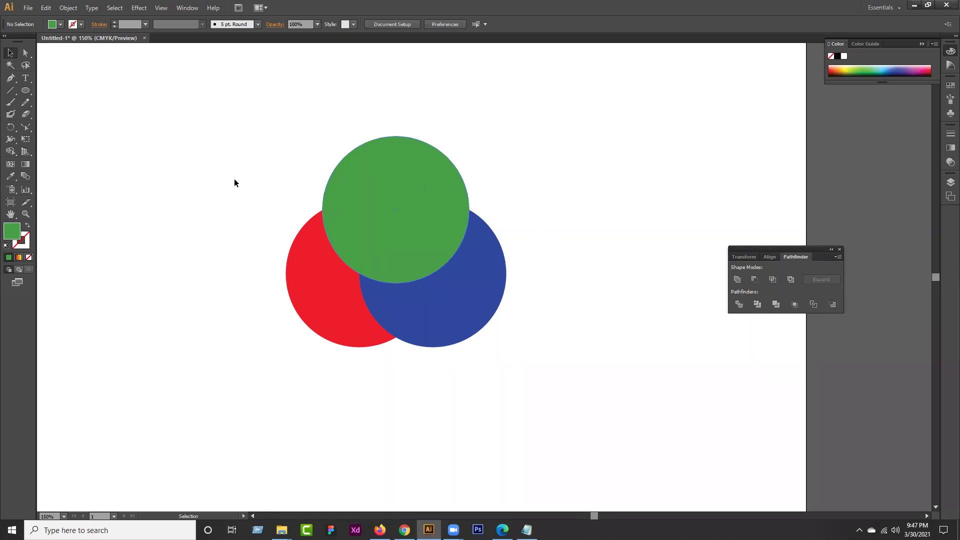
Select all three overlapping circles and split them into separate green regions with the Shape Builder tool
{"action": "left_click", "coordinate": [13, 154]}
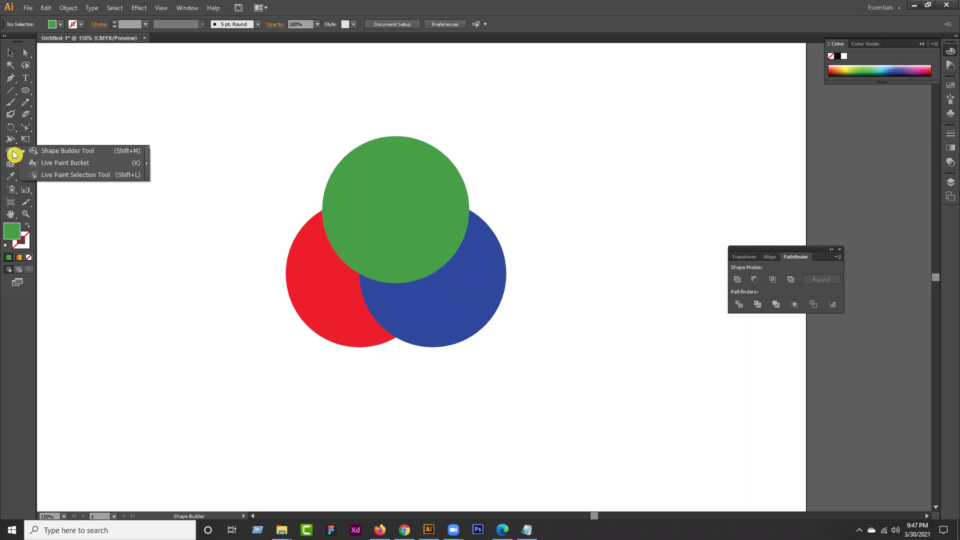
{"action": "left_click", "coordinate": [73, 155]}
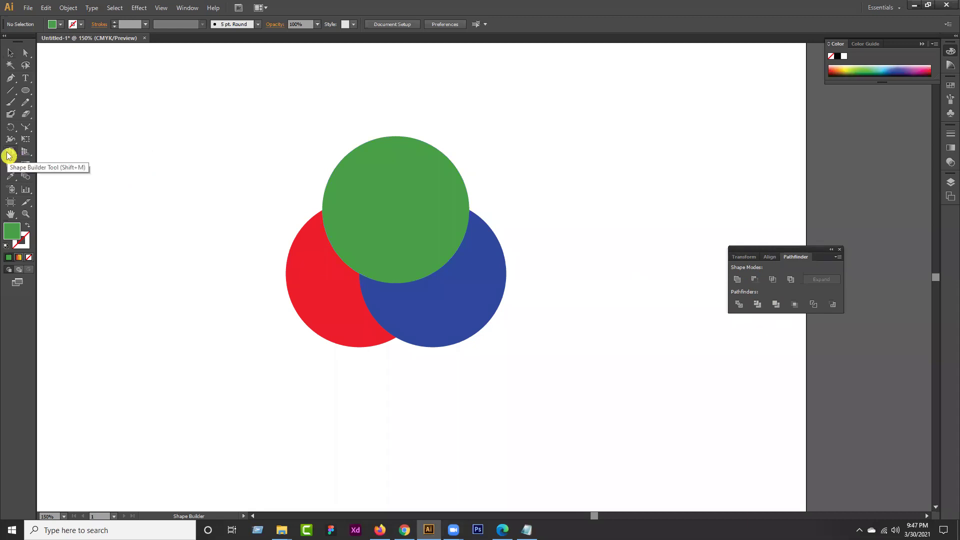
{"action": "left_click", "coordinate": [12, 52]}
{"action": "left_click", "coordinate": [812, 278]}
{"action": "left_click_drag", "start_coordinate": [592, 145], "coordinate": [264, 363]}
{"action": "left_click", "coordinate": [738, 306]}
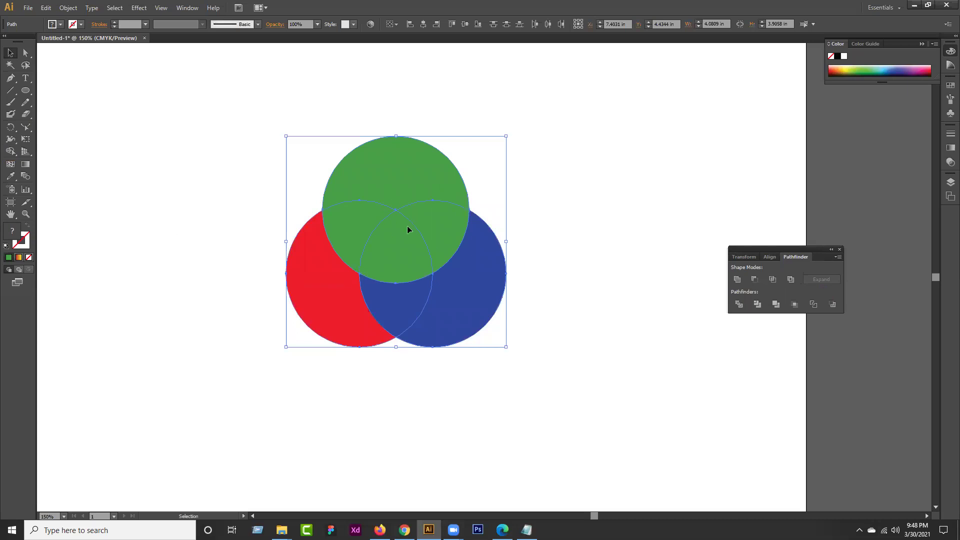
{"action": "left_click_drag", "start_coordinate": [9, 155], "coordinate": [47, 153]}
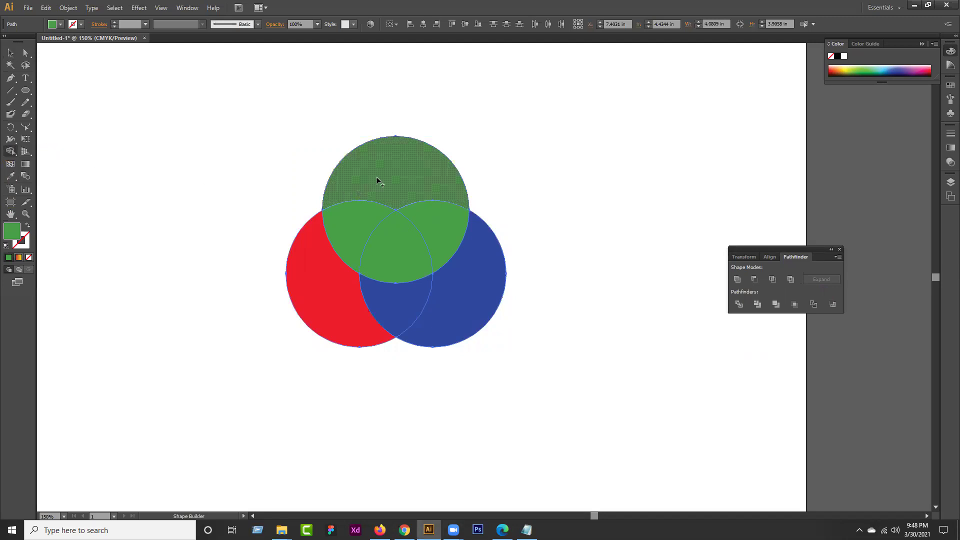
{"action": "left_click", "coordinate": [403, 170]}
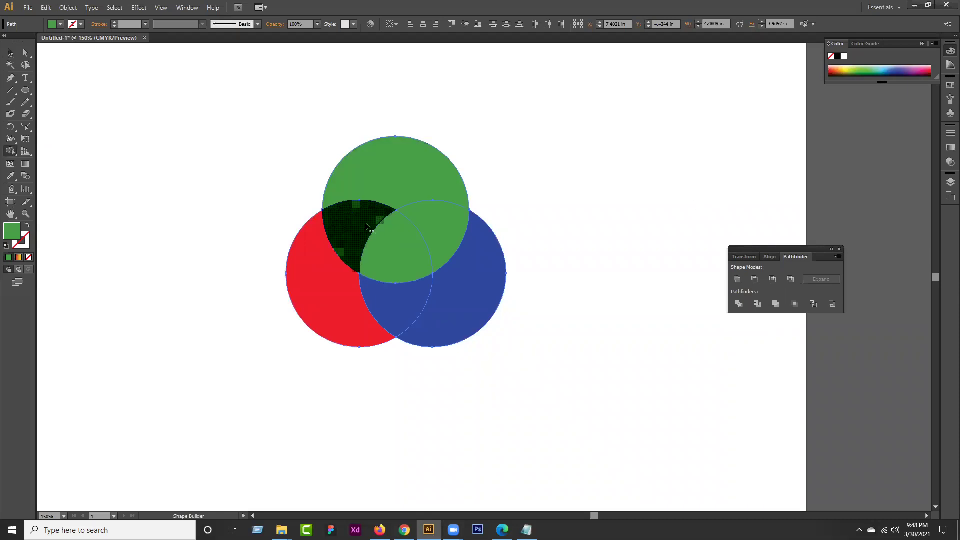
{"action": "left_click", "coordinate": [452, 224]}
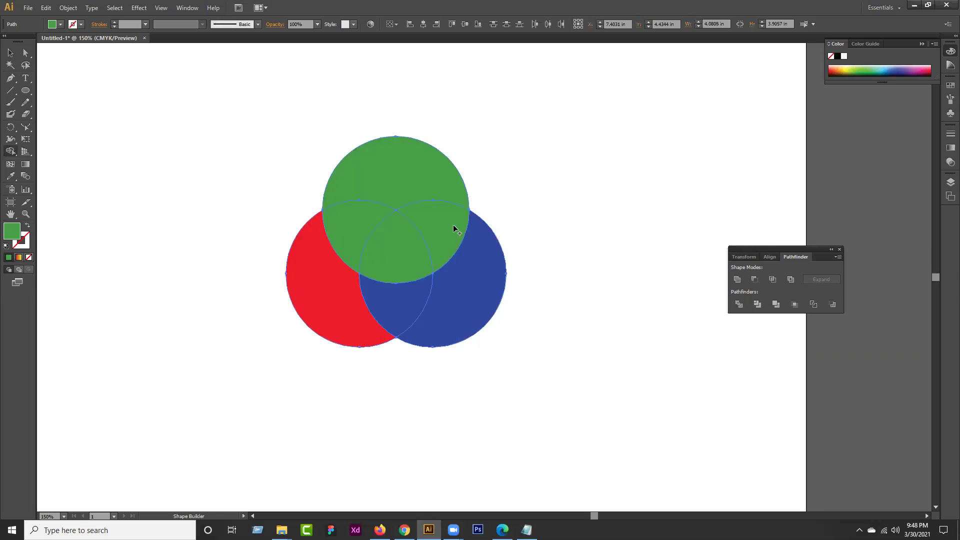
{"action": "left_click", "coordinate": [394, 305]}
{"action": "left_click", "coordinate": [485, 291]}
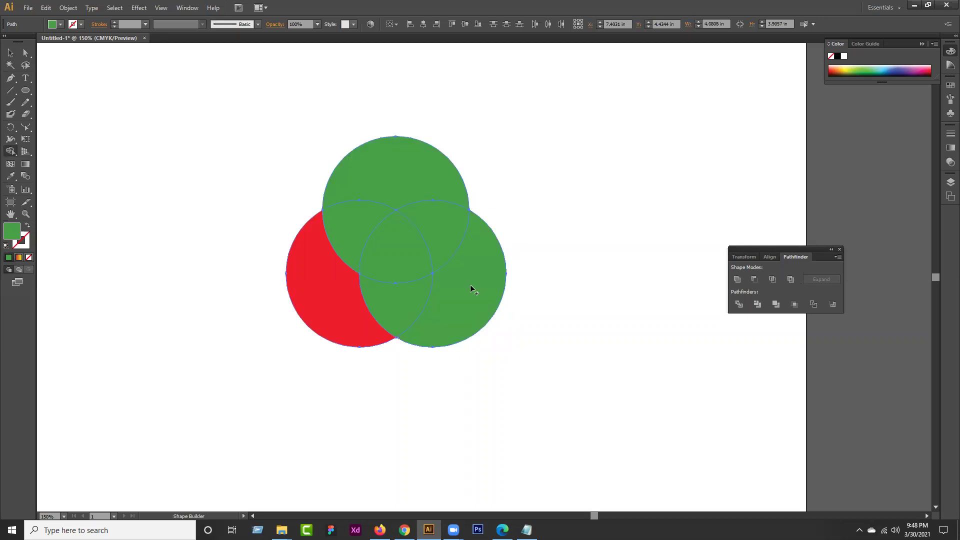
{"action": "left_click", "coordinate": [334, 299]}
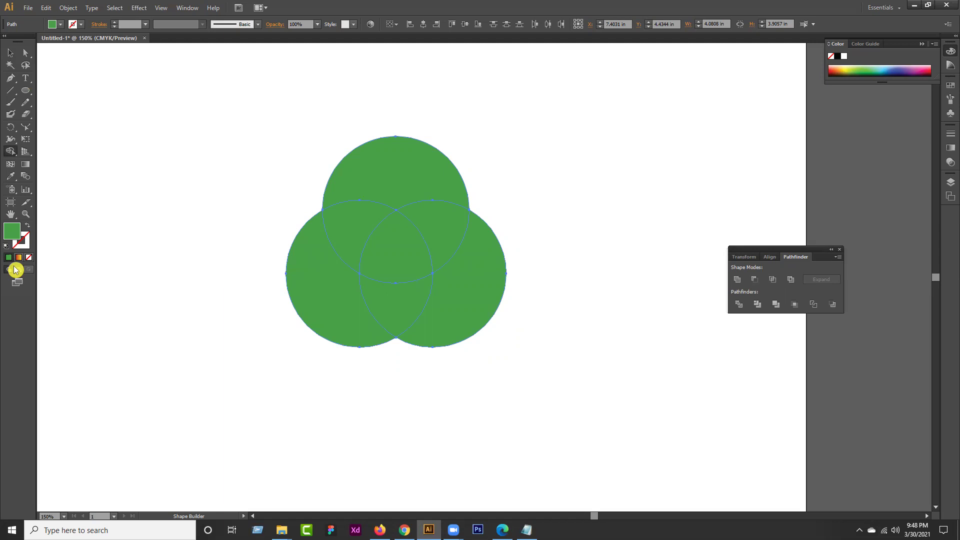
Deselect the artwork and spread the green regions apart around the central piece
{"action": "left_click", "coordinate": [10, 53]}
{"action": "left_click", "coordinate": [253, 166]}
{"action": "left_click", "coordinate": [403, 139]}
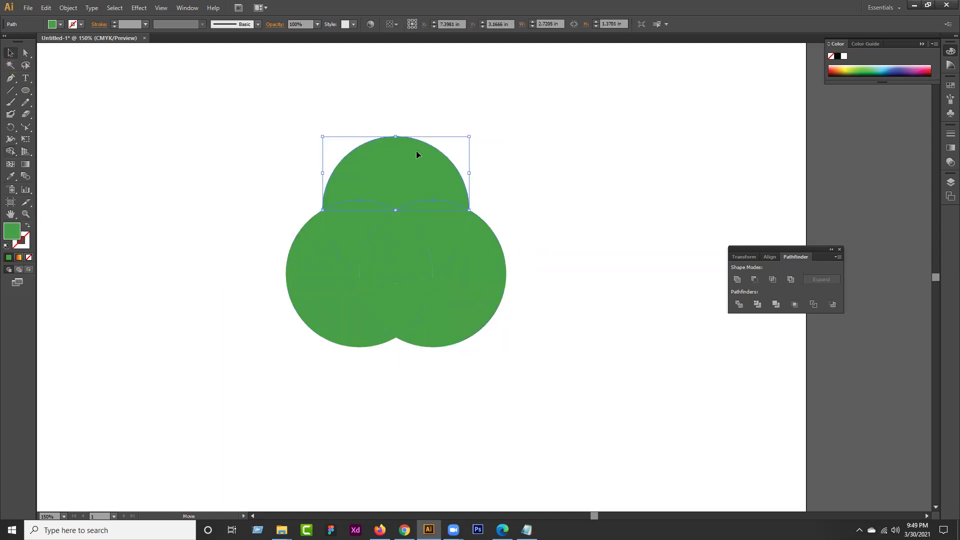
{"action": "left_click_drag", "start_coordinate": [416, 152], "coordinate": [415, 120]}
{"action": "left_click", "coordinate": [551, 215]}
{"action": "left_click_drag", "start_coordinate": [490, 277], "coordinate": [527, 283]}
{"action": "left_click", "coordinate": [571, 313]}
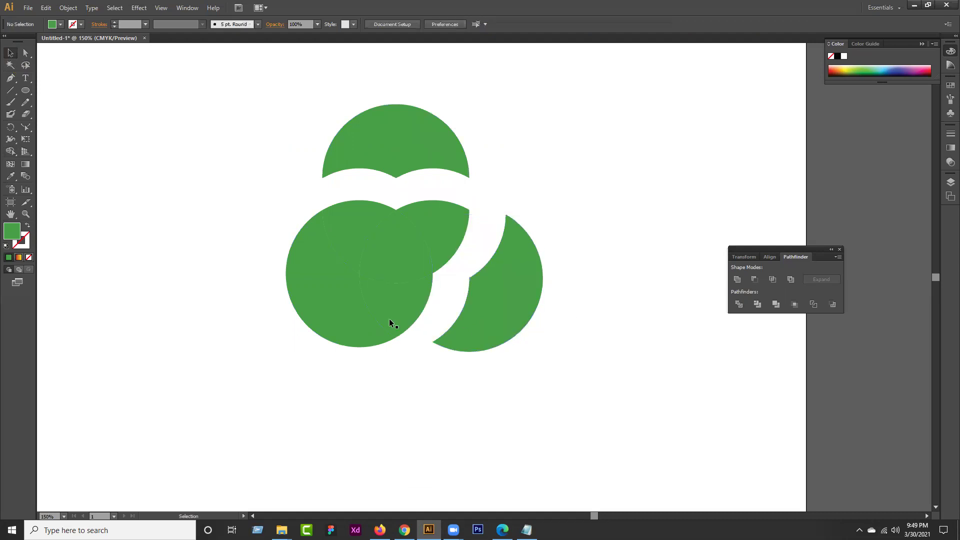
{"action": "left_click_drag", "start_coordinate": [312, 301], "coordinate": [260, 316]}
{"action": "left_click_drag", "start_coordinate": [355, 222], "coordinate": [329, 214]}
{"action": "left_click_drag", "start_coordinate": [386, 313], "coordinate": [386, 336]}
{"action": "left_click_drag", "start_coordinate": [434, 256], "coordinate": [456, 246]}
{"action": "left_click", "coordinate": [635, 248]}
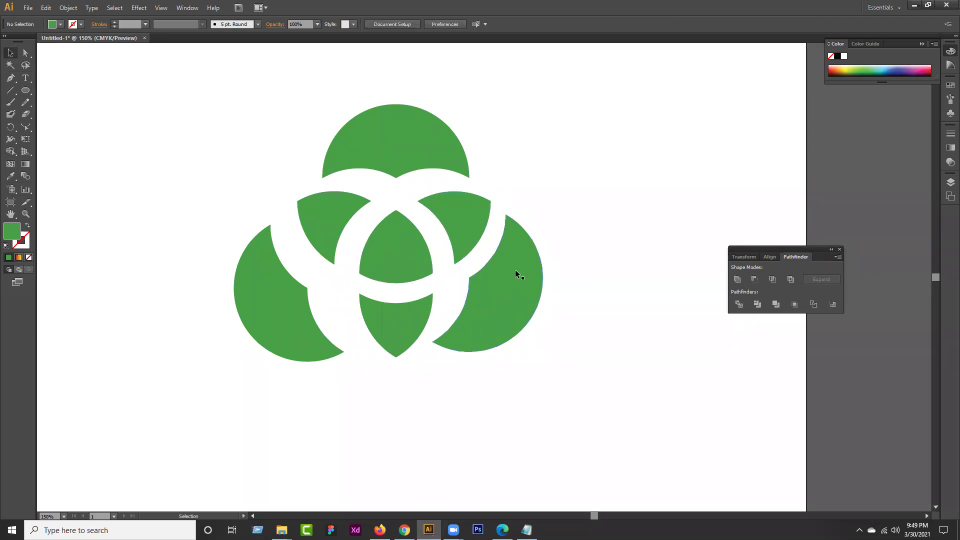
Undo the region moves and the Shape Builder edits that turned the red and blue crescents green
{"action": "key", "text": "ctrl+z"}
{"action": "key", "text": "ctrl+z"}
{"action": "key", "text": "ctrl+z"}
{"action": "key", "text": "ctrl+z"}
{"action": "key", "text": "ctrl+z"}
{"action": "key", "text": "ctrl+z"}
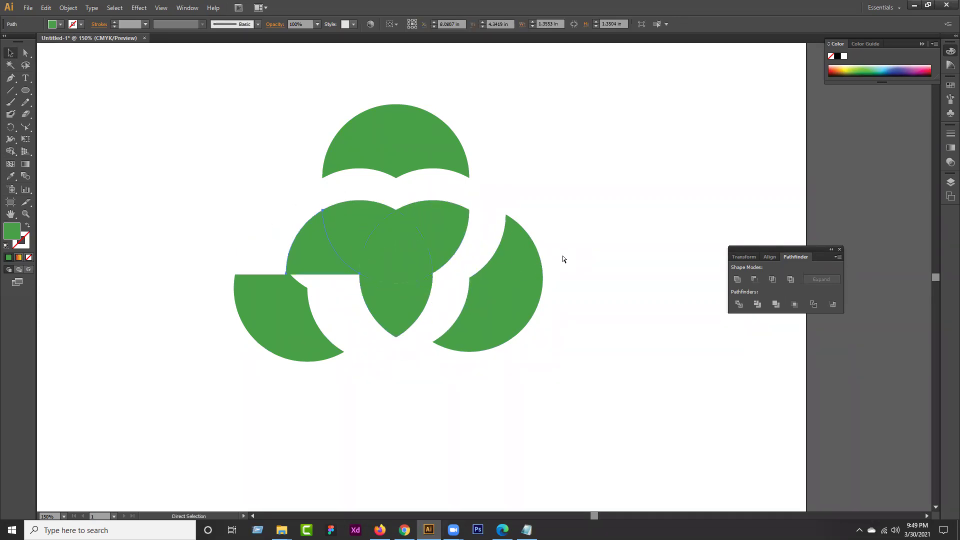
{"action": "key", "text": "ctrl+z"}
{"action": "key", "text": "ctrl+z"}
{"action": "key", "text": "ctrl+z"}
{"action": "key", "text": "ctrl+z"}
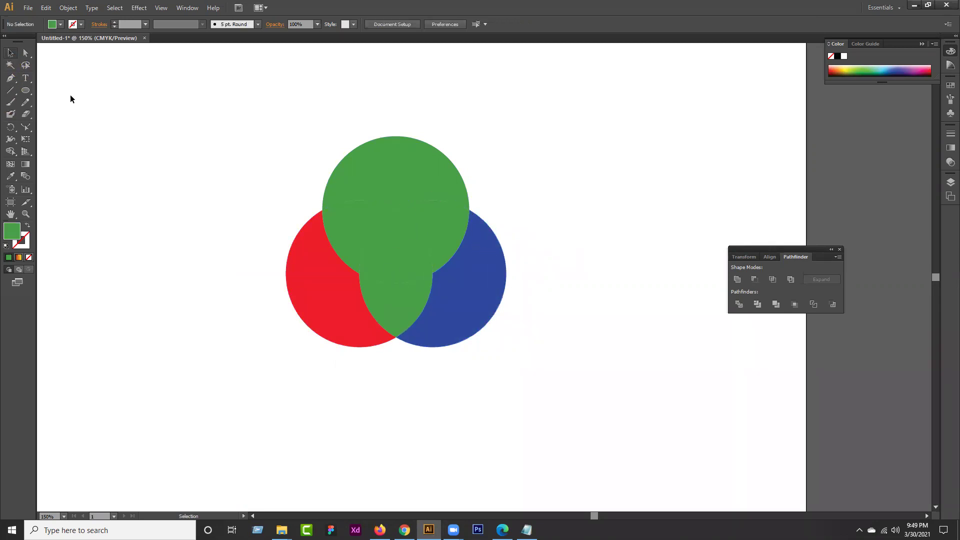
Spread the red, blue and green regions apart around the central green piece and deselect them
{"action": "left_click_drag", "start_coordinate": [331, 323], "coordinate": [310, 331]}
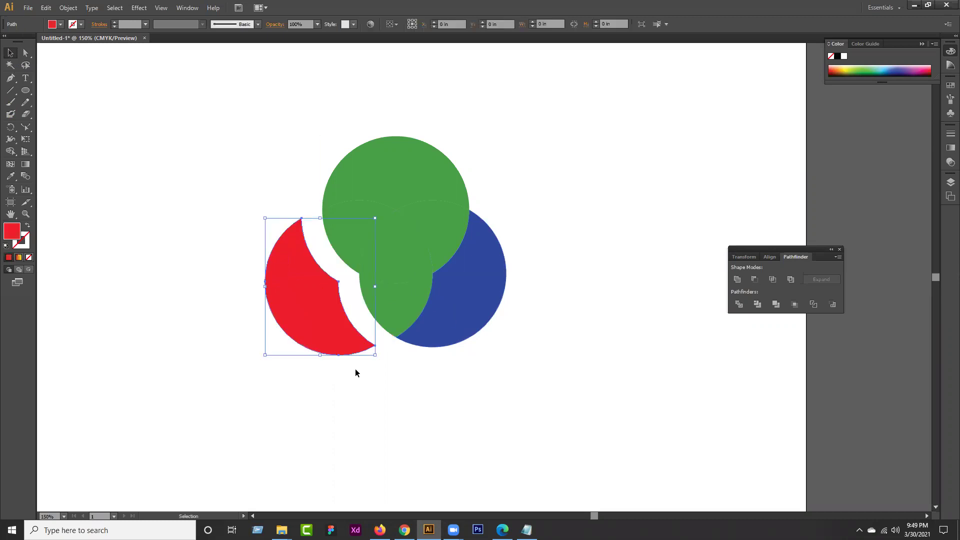
{"action": "left_click_drag", "start_coordinate": [469, 320], "coordinate": [486, 328]}
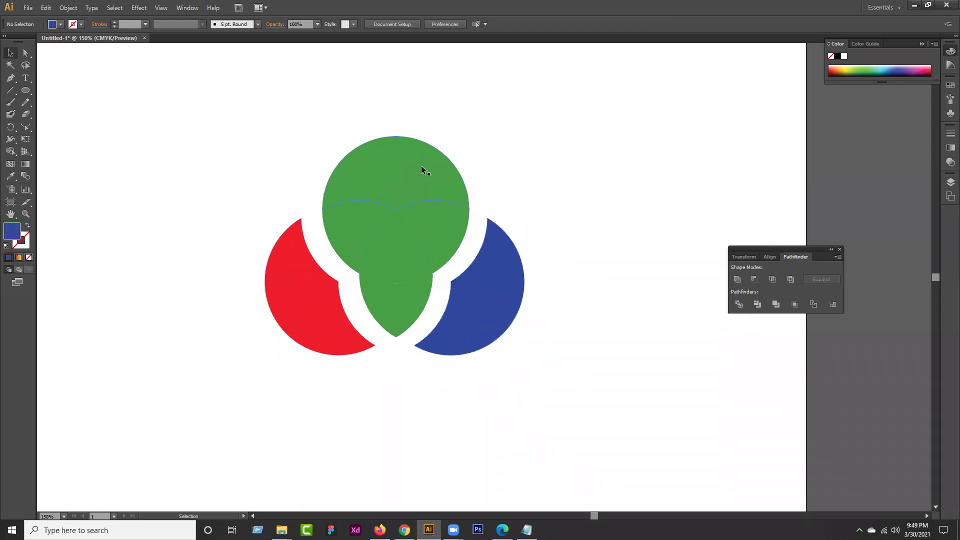
{"action": "left_click_drag", "start_coordinate": [421, 166], "coordinate": [425, 128]}
{"action": "left_click_drag", "start_coordinate": [436, 214], "coordinate": [441, 196]}
{"action": "left_click_drag", "start_coordinate": [352, 215], "coordinate": [343, 208]}
{"action": "left_click_drag", "start_coordinate": [397, 290], "coordinate": [400, 301]}
{"action": "left_click", "coordinate": [405, 373]}
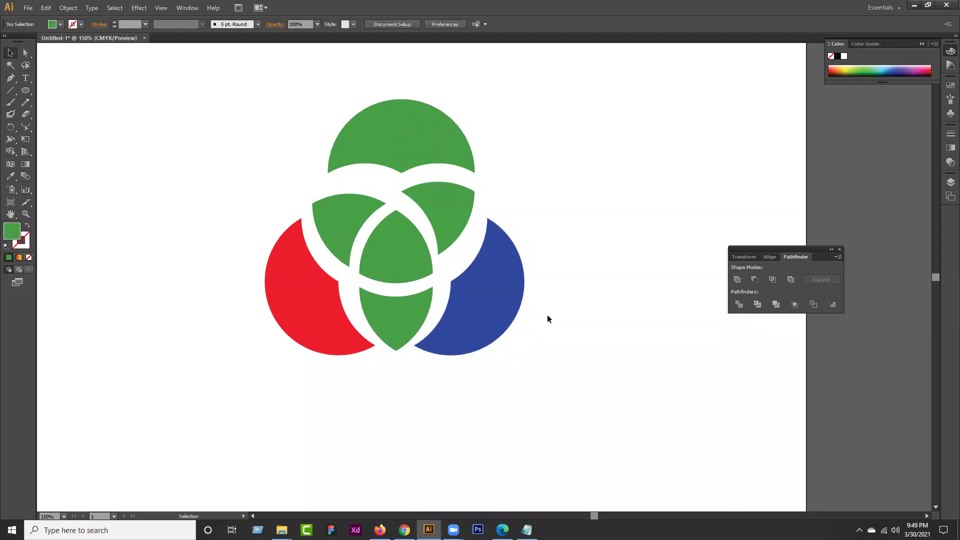
Undo the region moves and the remaining Shape Builder edits, redoing the excess undo to bring back the green circle
{"action": "key", "text": "ctrl+z"}
{"action": "key", "text": "ctrl+z"}
{"action": "key", "text": "ctrl+z"}
{"action": "key", "text": "ctrl+z"}
{"action": "key", "text": "ctrl+z"}
{"action": "key", "text": "ctrl+z"}
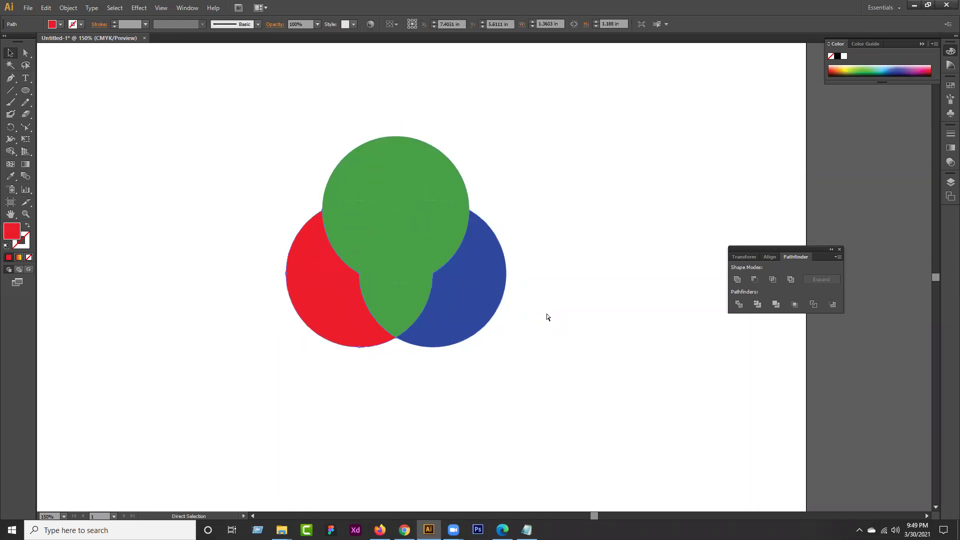
{"action": "key", "text": "ctrl+z"}
{"action": "key", "text": "ctrl+z"}
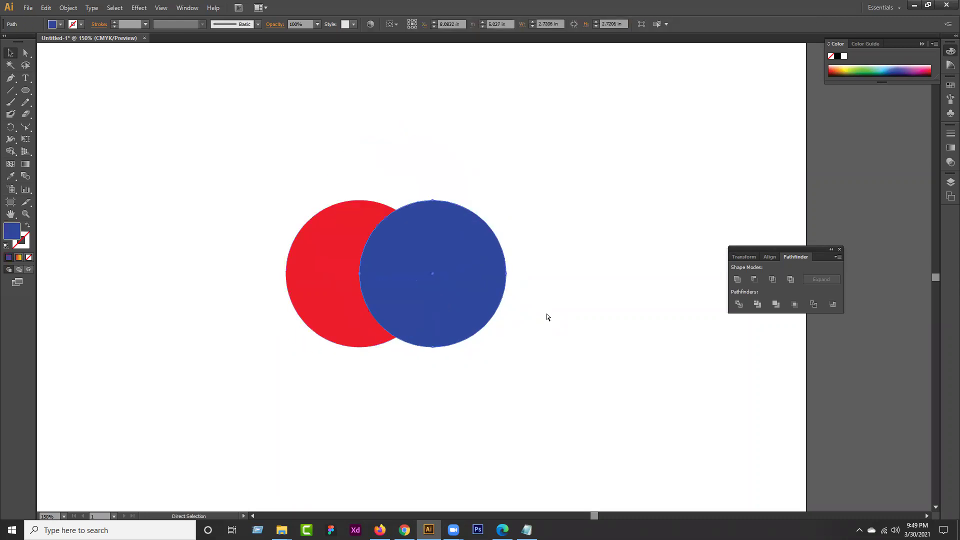
{"action": "key", "text": "ctrl+shift+z"}
Move the green circle below and beside the red circle, and undo the move
{"action": "left_click_drag", "start_coordinate": [540, 118], "coordinate": [183, 395]}
{"action": "left_click", "coordinate": [579, 122]}
{"action": "left_click_drag", "start_coordinate": [434, 234], "coordinate": [313, 355]}
{"action": "key", "text": "a"}
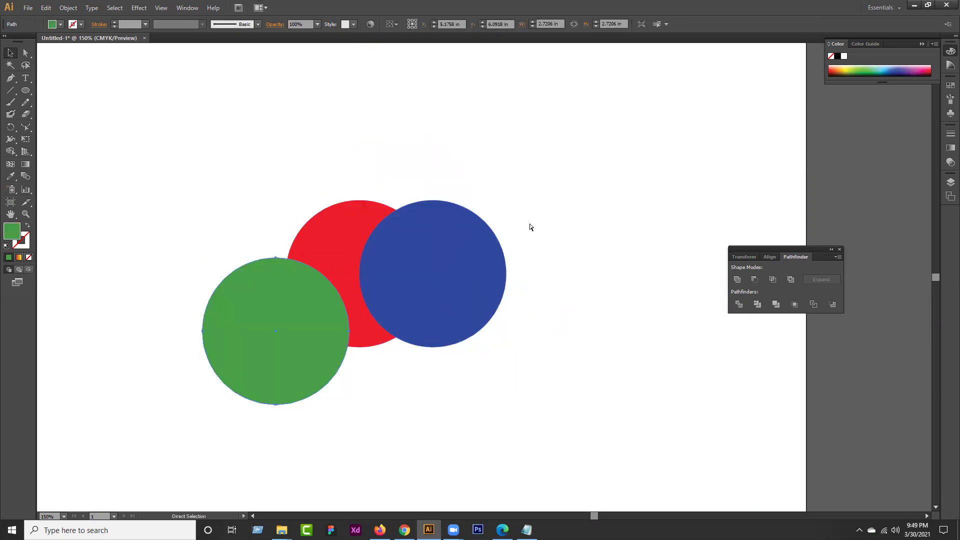
{"action": "key", "text": "ctrl+z"}
Select all three circles and merge the central region with the red-blue overlap below it using Shape Builder
{"action": "key", "text": "v"}
{"action": "left_click", "coordinate": [575, 117]}
{"action": "left_click_drag", "start_coordinate": [579, 114], "coordinate": [258, 377]}
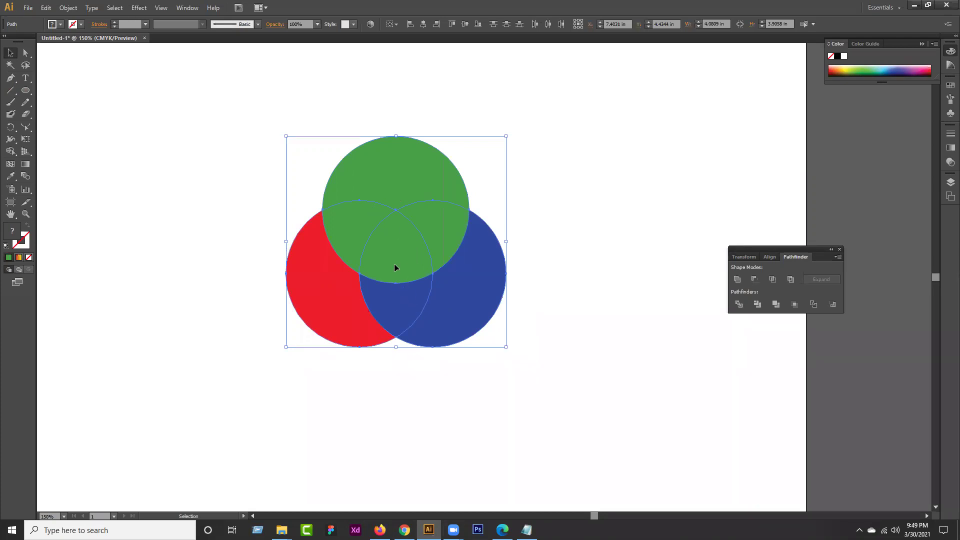
{"action": "left_click", "coordinate": [11, 152]}
{"action": "left_click", "coordinate": [64, 151]}
{"action": "mouse_move", "coordinate": [388, 250]}
{"action": "left_mouse_down"}
{"action": "mouse_move", "coordinate": [395, 304]}
{"action": "mouse_move", "coordinate": [408, 245]}
{"action": "left_mouse_up"}
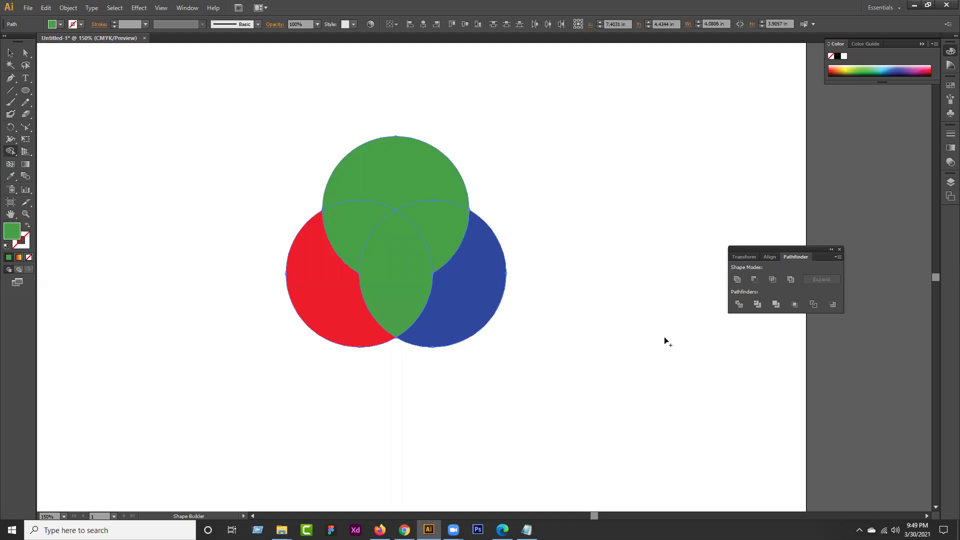
Merge the remaining regions of the green circle with Shape Builder and turn the blue and red crescents green
{"action": "mouse_move", "coordinate": [377, 211]}
{"action": "left_mouse_down"}
{"action": "mouse_move", "coordinate": [415, 207]}
{"action": "mouse_move", "coordinate": [427, 216]}
{"action": "mouse_move", "coordinate": [430, 204]}
{"action": "mouse_move", "coordinate": [490, 248]}
{"action": "mouse_move", "coordinate": [494, 235]}
{"action": "left_mouse_up"}
{"action": "left_click", "coordinate": [467, 290]}
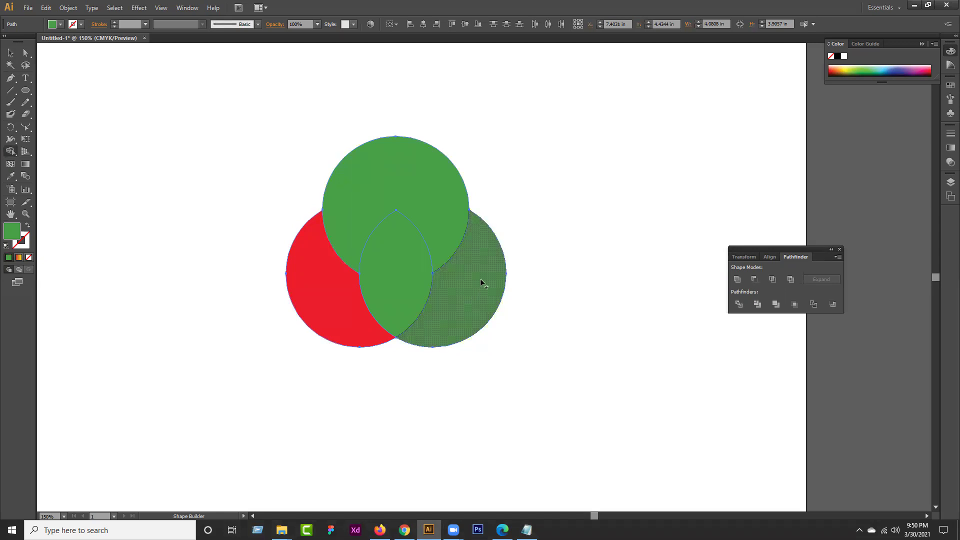
{"action": "left_click", "coordinate": [329, 307]}
Spread the two side crescents, the top shape and the central lens apart and deselect them
{"action": "left_click", "coordinate": [11, 53]}
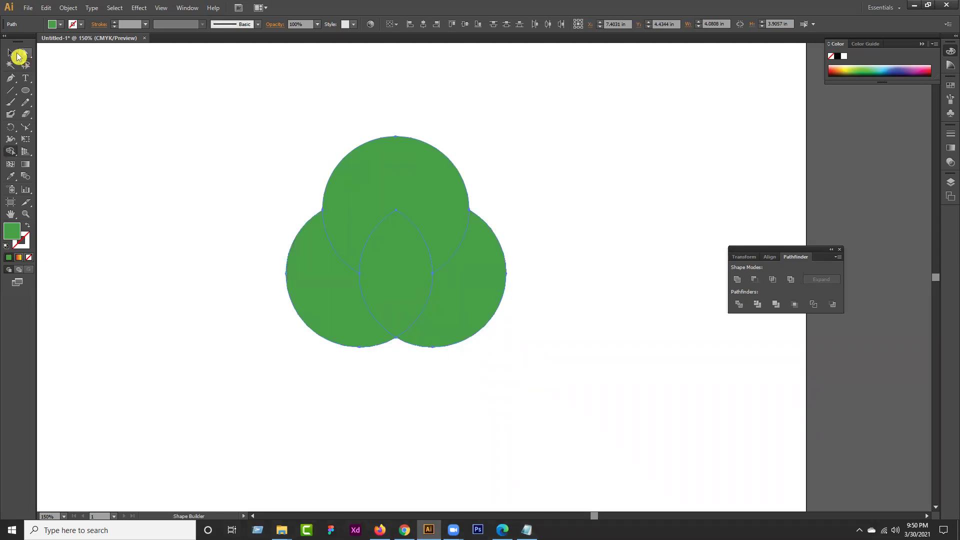
{"action": "left_click", "coordinate": [72, 122]}
{"action": "left_click_drag", "start_coordinate": [460, 306], "coordinate": [487, 306]}
{"action": "left_click", "coordinate": [420, 335]}
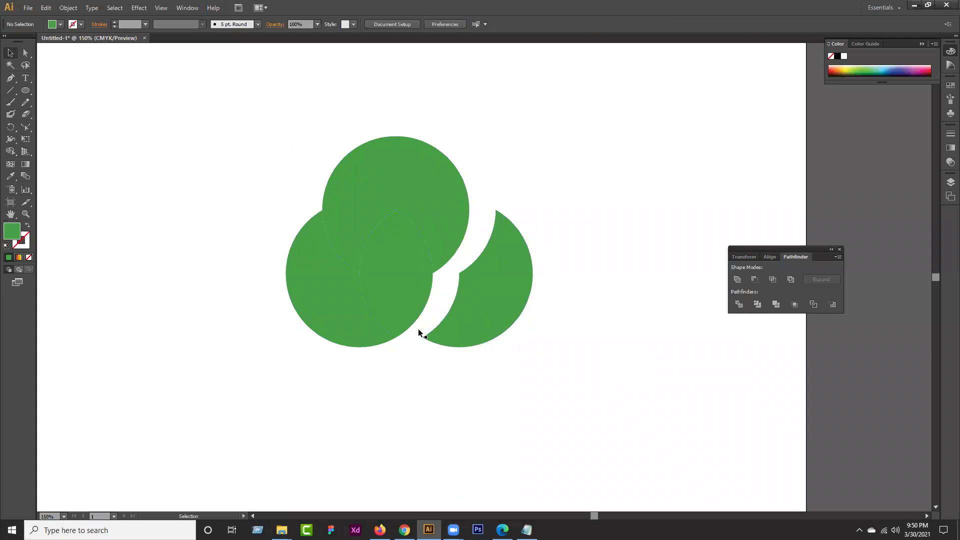
{"action": "left_click_drag", "start_coordinate": [303, 293], "coordinate": [276, 293]}
{"action": "left_click_drag", "start_coordinate": [410, 179], "coordinate": [411, 136]}
{"action": "left_click_drag", "start_coordinate": [403, 323], "coordinate": [403, 333]}
{"action": "left_click", "coordinate": [447, 415]}
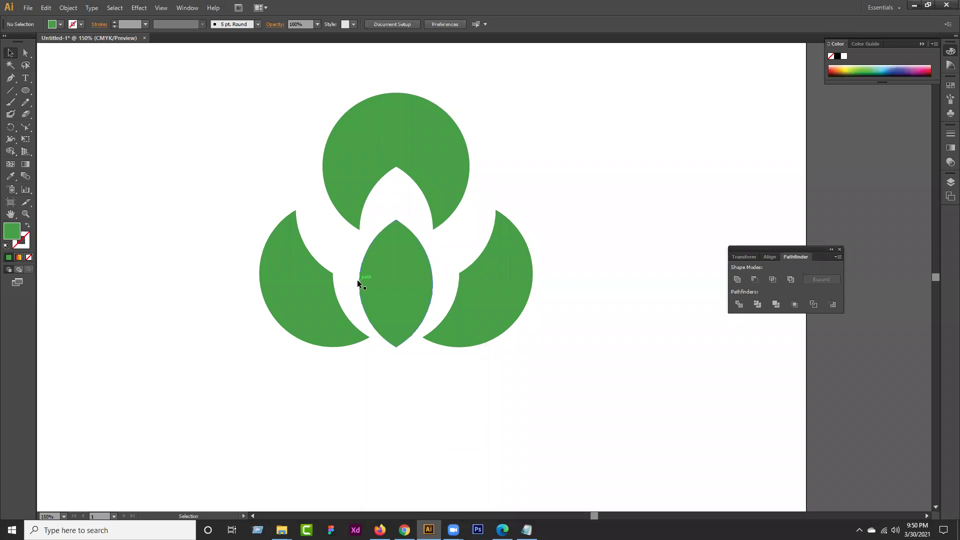
Undo the piece moves and Shape Builder merges until the three original red, blue and green circles are back
{"action": "key", "text": "ctrl+z"}
{"action": "key", "text": "ctrl+z"}
{"action": "key", "text": "ctrl+z"}
{"action": "key", "text": "ctrl+z"}
{"action": "key", "text": "ctrl+z"}
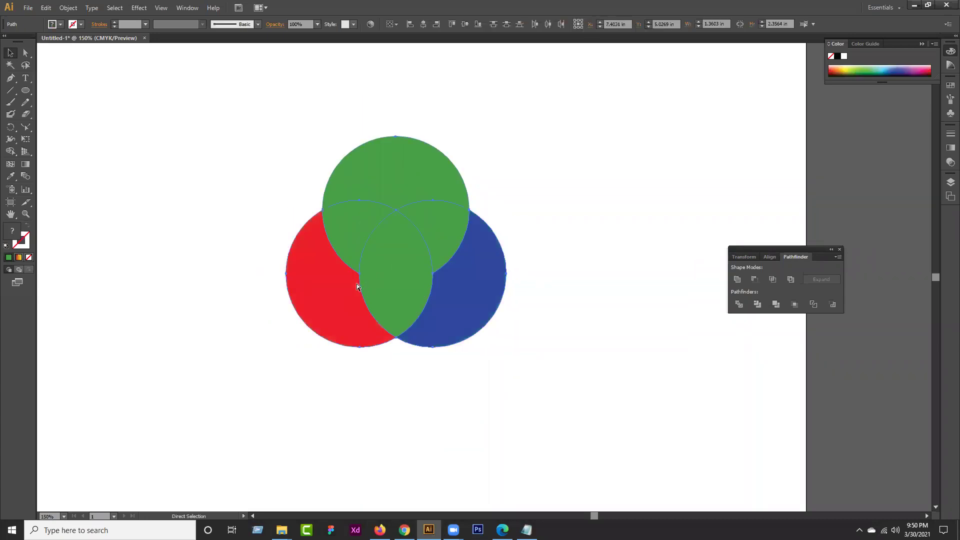
{"action": "key", "text": "ctrl+z"}
{"action": "key", "text": "ctrl+z"}
{"action": "key", "text": "ctrl+shift+z"}
{"action": "key", "text": "ctrl+shift+z"}
{"action": "key", "text": "ctrl+shift+z"}
{"action": "key", "text": "ctrl+z"}
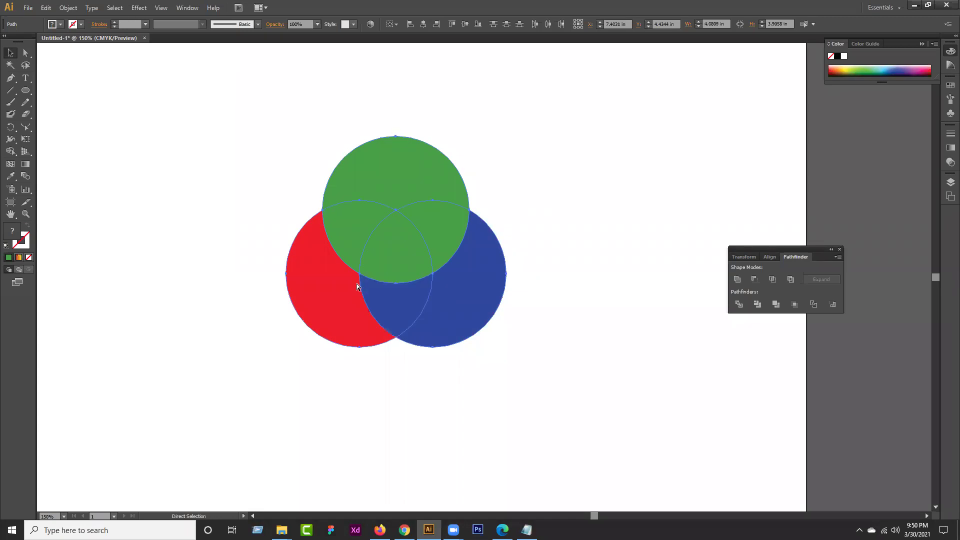
{"action": "key", "text": "ctrl+z"}
{"action": "key", "text": "ctrl+shift+z"}
Select all three circles and delete the central region, the green-blue overlap and the top green region with Shape Builder
{"action": "left_click", "coordinate": [8, 54]}
{"action": "left_click", "coordinate": [157, 137]}
{"action": "left_click_drag", "start_coordinate": [558, 148], "coordinate": [261, 404]}
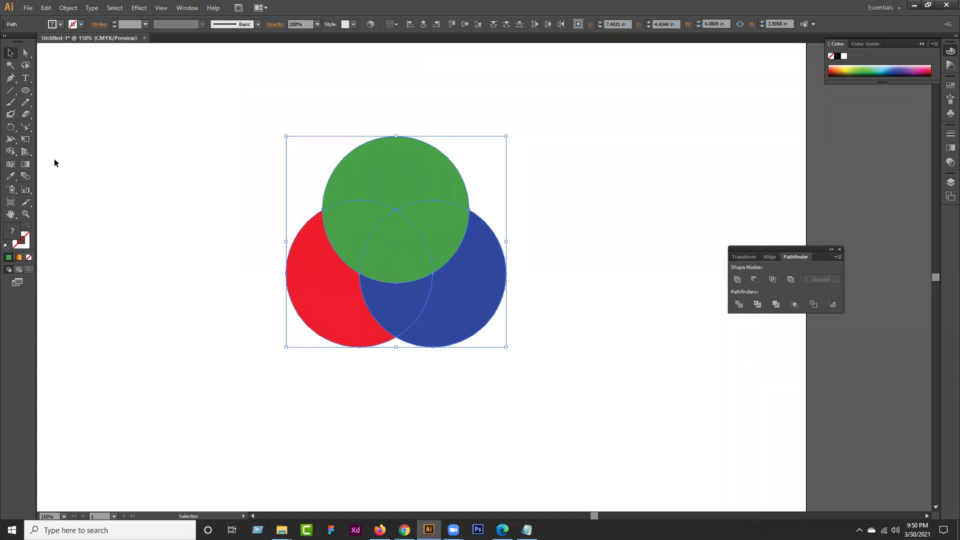
{"action": "left_click", "coordinate": [11, 153]}
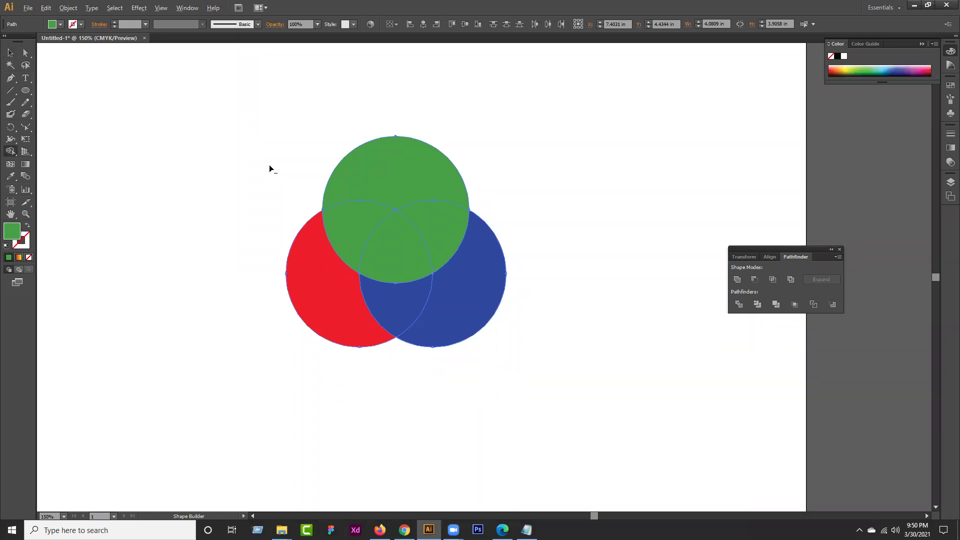
{"action": "left_click", "coordinate": [398, 250], "text": "alt"}
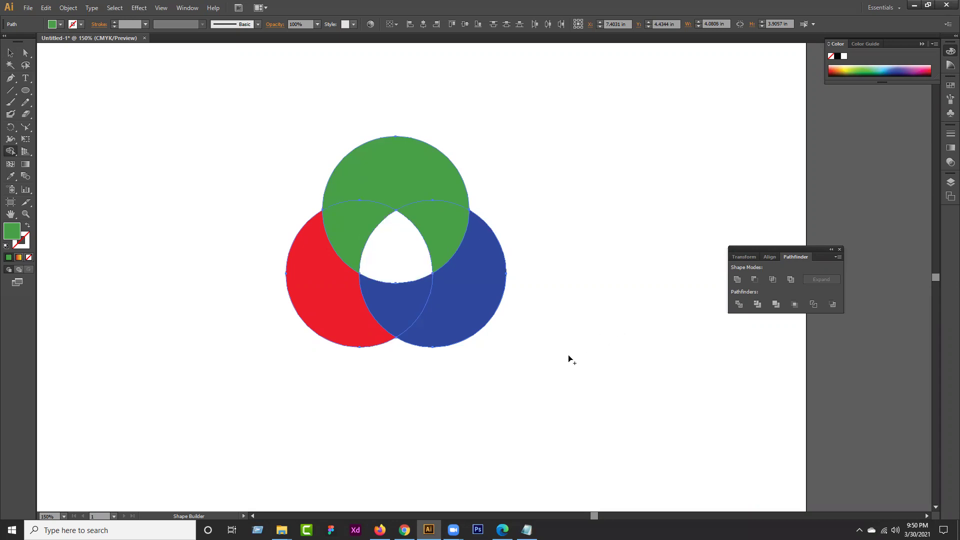
{"action": "left_click", "coordinate": [435, 218], "text": "alt"}
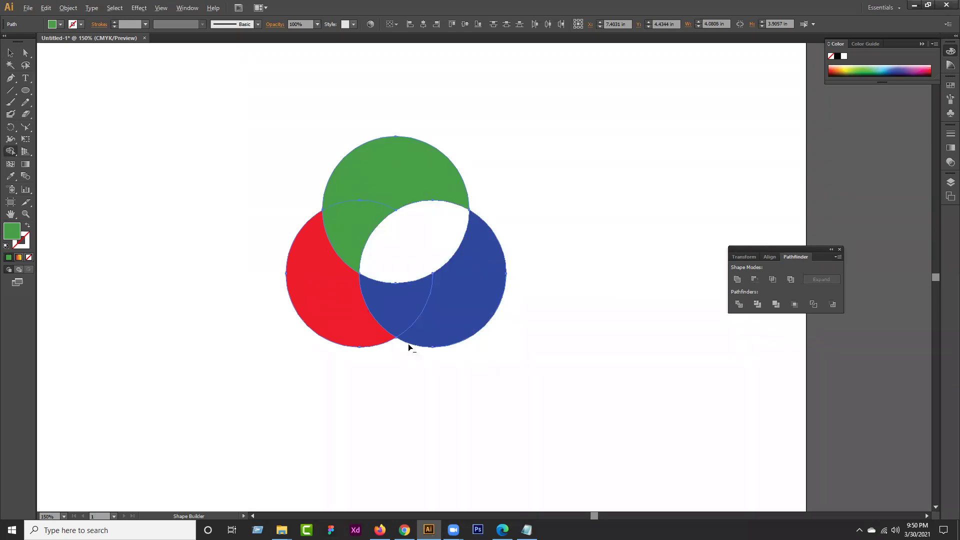
{"action": "left_click", "coordinate": [363, 171], "text": "alt"}
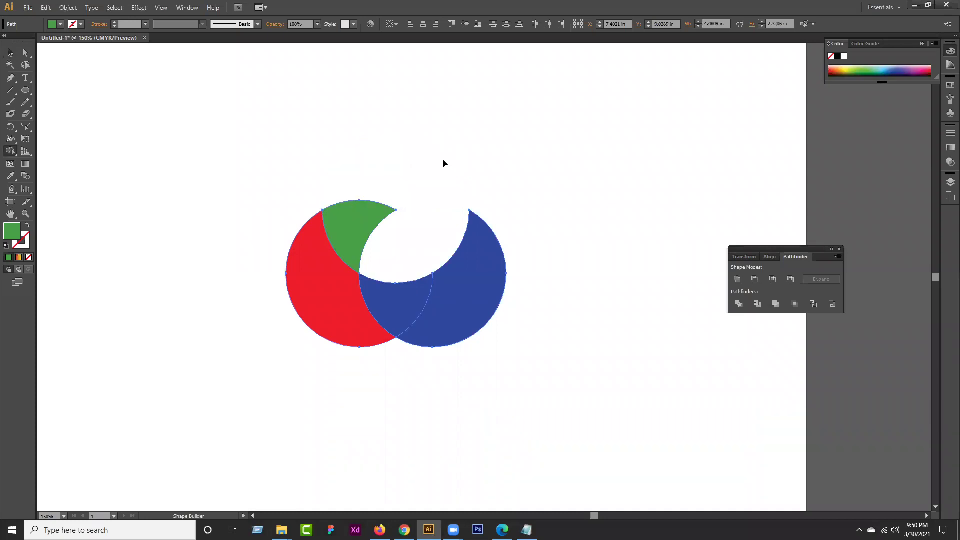
{"action": "mouse_move", "coordinate": [475, 320]}
{"action": "left_mouse_down"}
{"action": "mouse_move", "coordinate": [407, 280]}
{"action": "mouse_move", "coordinate": [400, 290]}
{"action": "left_mouse_up"}
Move the remaining blue, red and green pieces apart from one another and deselect them
{"action": "left_click", "coordinate": [10, 52]}
{"action": "key", "text": "ctrl+shift+a"}
{"action": "left_click", "coordinate": [495, 294]}
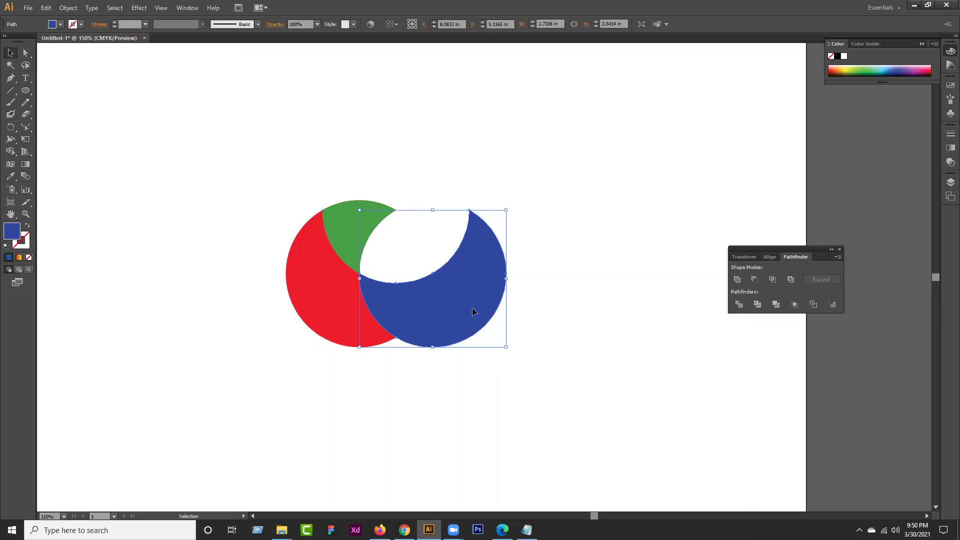
{"action": "left_click_drag", "start_coordinate": [475, 315], "coordinate": [503, 309]}
{"action": "left_click", "coordinate": [668, 361]}
{"action": "left_click_drag", "start_coordinate": [368, 328], "coordinate": [347, 369]}
{"action": "left_click", "coordinate": [433, 407]}
{"action": "left_click_drag", "start_coordinate": [356, 199], "coordinate": [358, 160]}
{"action": "left_click", "coordinate": [430, 208]}
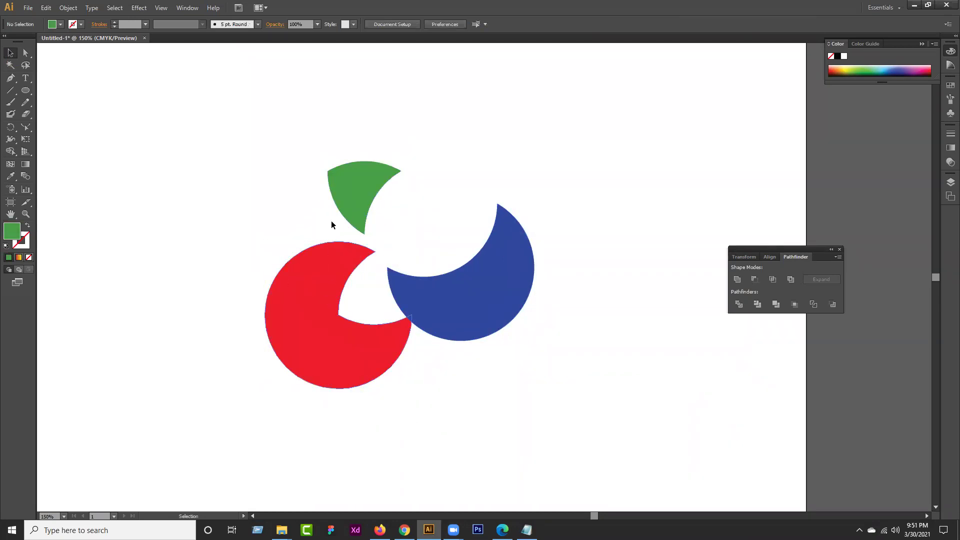
Undo the last moves of the red and green pieces and deselect the green piece
{"action": "key", "text": "ctrl+z"}
{"action": "key", "text": "ctrl+z"}
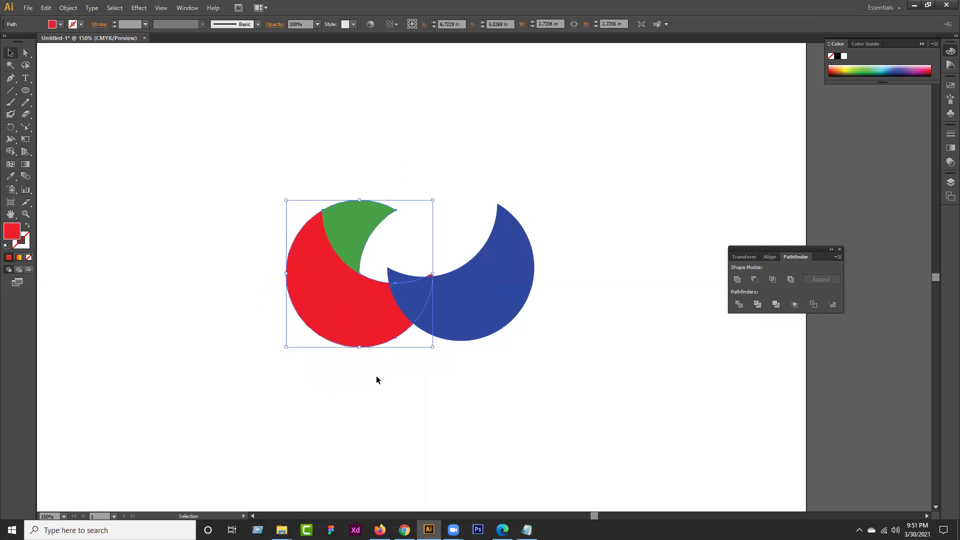
{"action": "left_click", "coordinate": [376, 376]}
{"action": "left_click", "coordinate": [350, 222]}
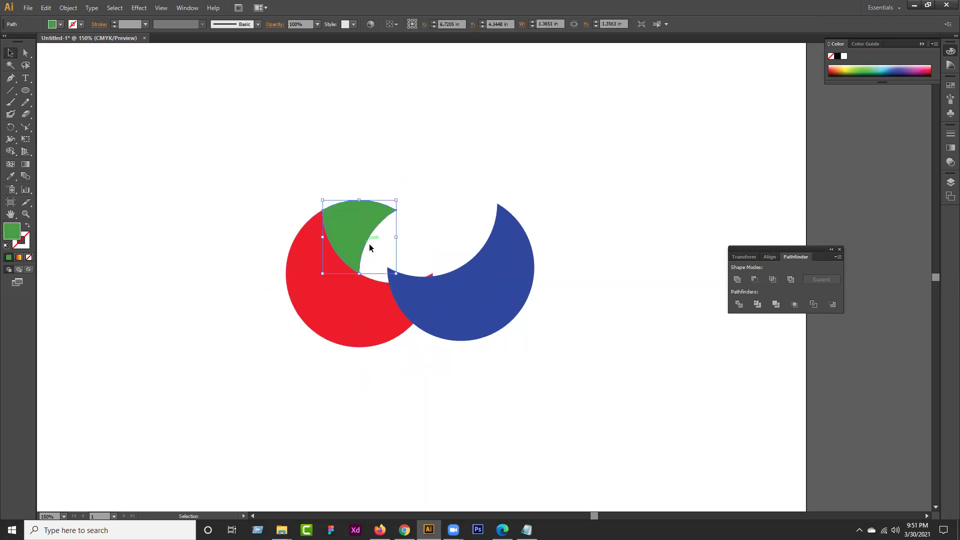
{"action": "left_click", "coordinate": [214, 269]}
Select the red and green pieces for Shape Builder, move the red piece slightly away from the green one and deselect it
{"action": "left_click_drag", "start_coordinate": [285, 182], "coordinate": [383, 241]}
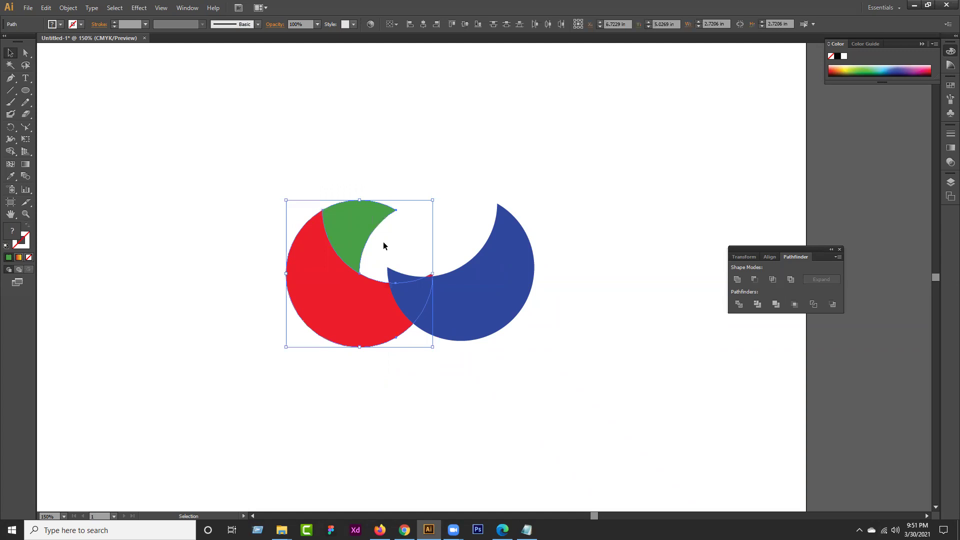
{"action": "left_click", "coordinate": [11, 153]}
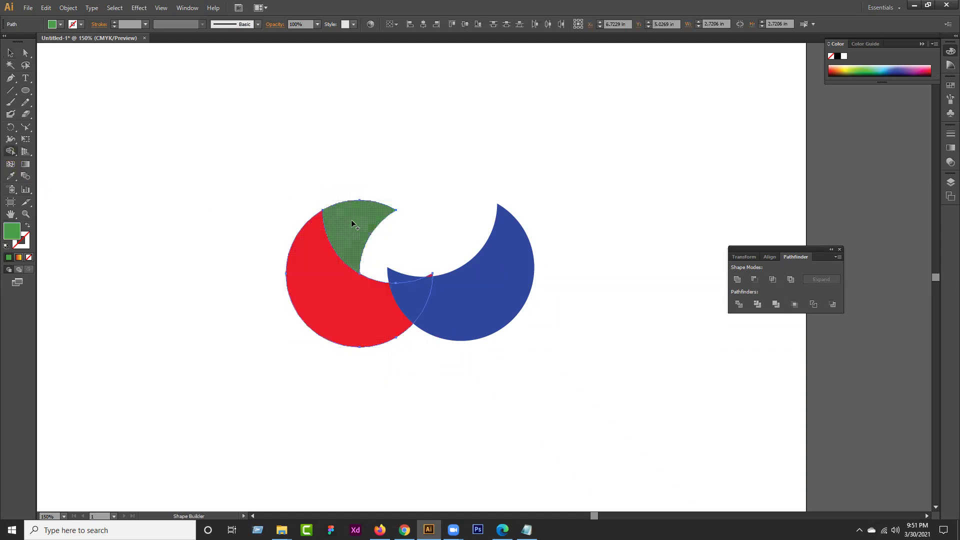
{"action": "left_click", "coordinate": [10, 53]}
{"action": "left_click_drag", "start_coordinate": [327, 323], "coordinate": [321, 335]}
{"action": "left_click", "coordinate": [556, 382]}
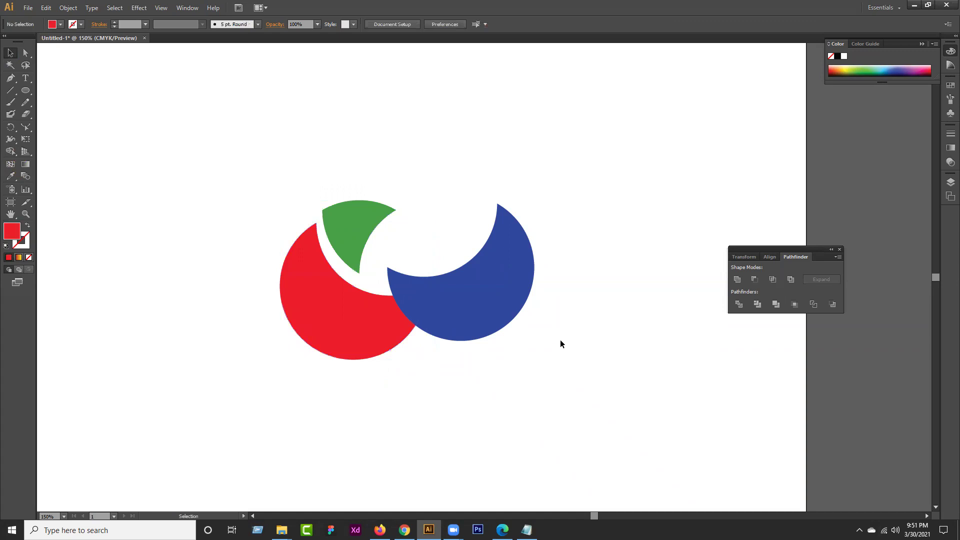
Undo the red piece move and the Shape Builder deletions until the three full circles are back, and deselect everything
{"action": "key", "text": "a"}
{"action": "key", "text": "ctrl+z"}
{"action": "key", "text": "ctrl+a"}
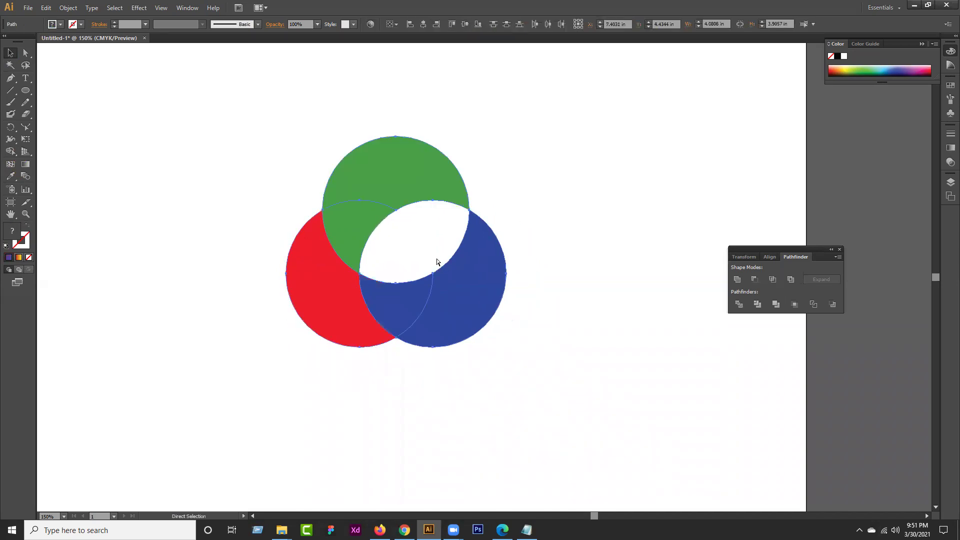
{"action": "left_click", "coordinate": [442, 257]}
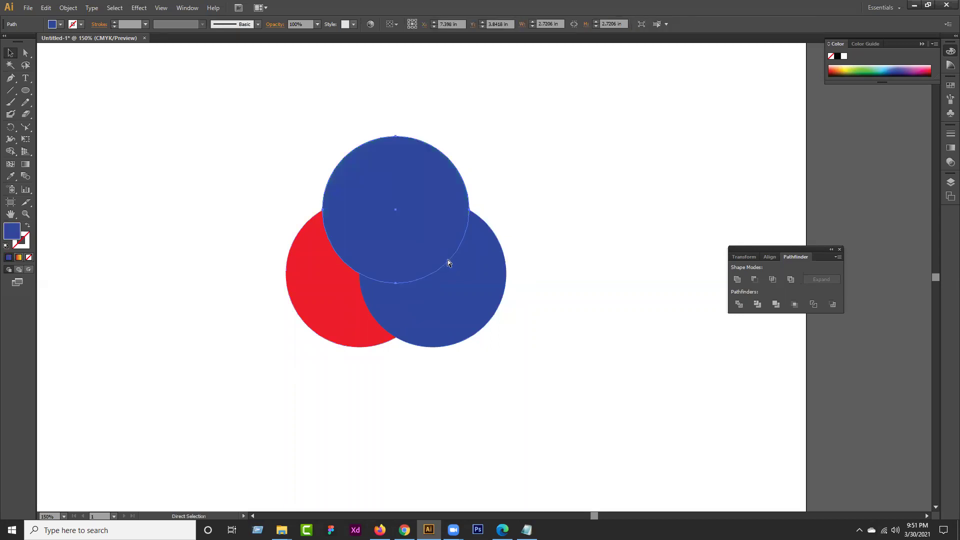
{"action": "key", "text": "v"}
{"action": "left_click", "coordinate": [11, 54]}
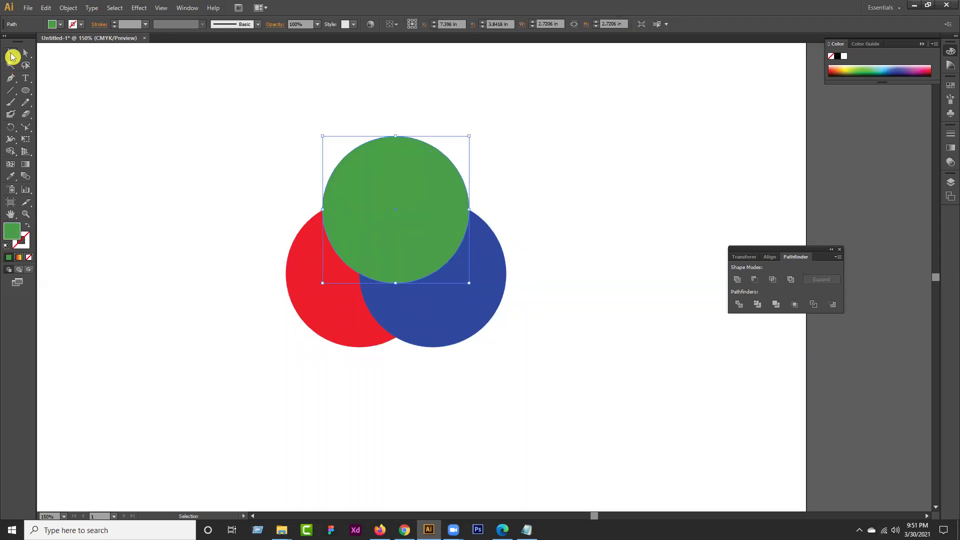
{"action": "left_click", "coordinate": [792, 315]}
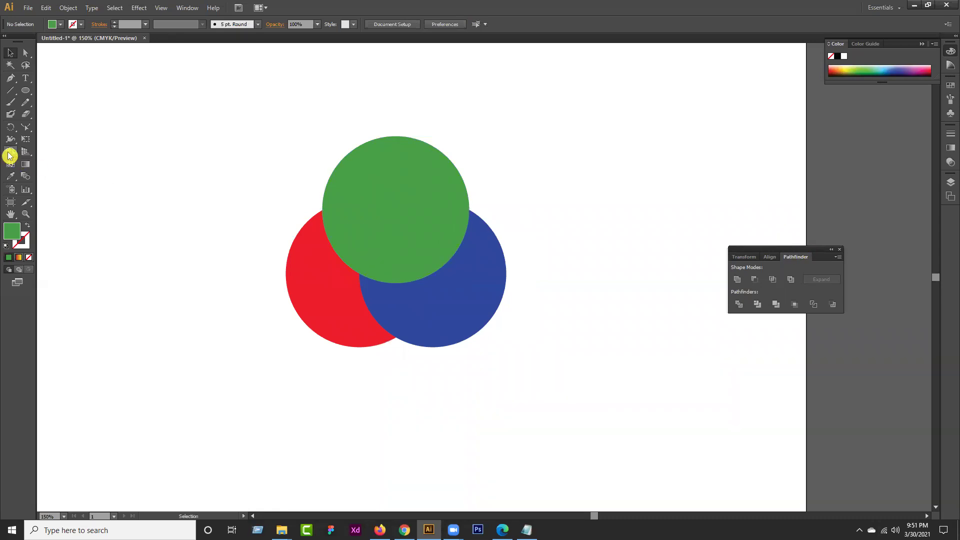
{"action": "left_click", "coordinate": [8, 153]}
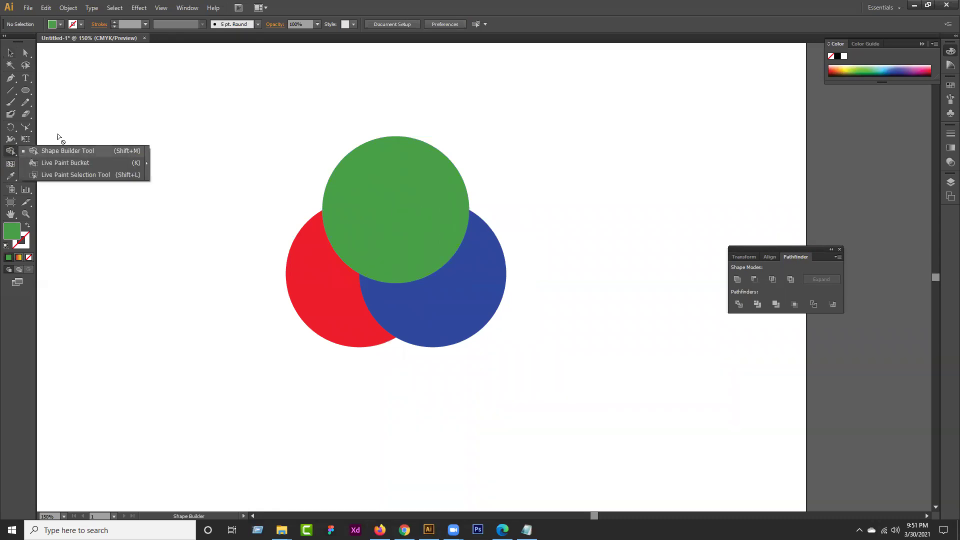
{"action": "left_click", "coordinate": [10, 53]}
{"action": "left_click_drag", "start_coordinate": [238, 115], "coordinate": [524, 381]}
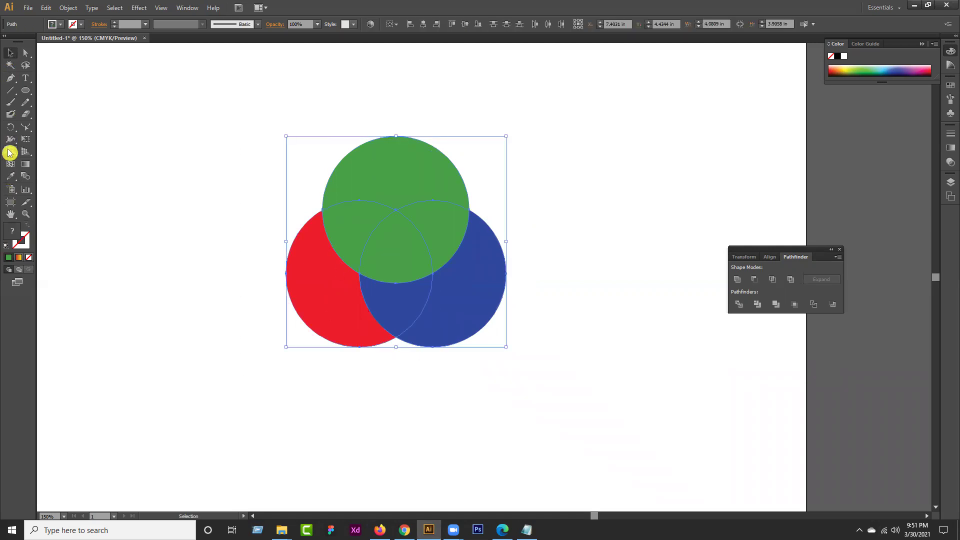
{"action": "left_click", "coordinate": [9, 151]}
{"action": "left_click", "coordinate": [10, 52]}
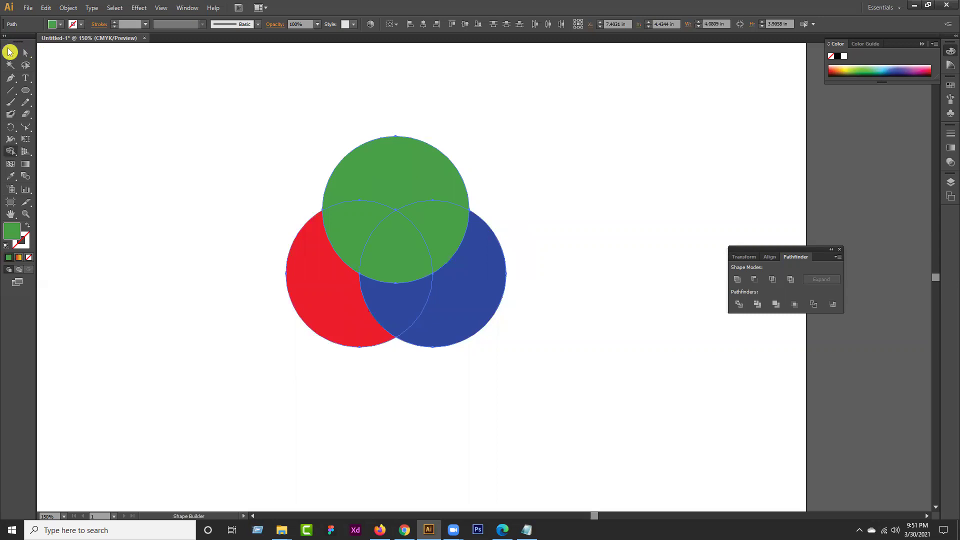
{"action": "left_click", "coordinate": [117, 106]}
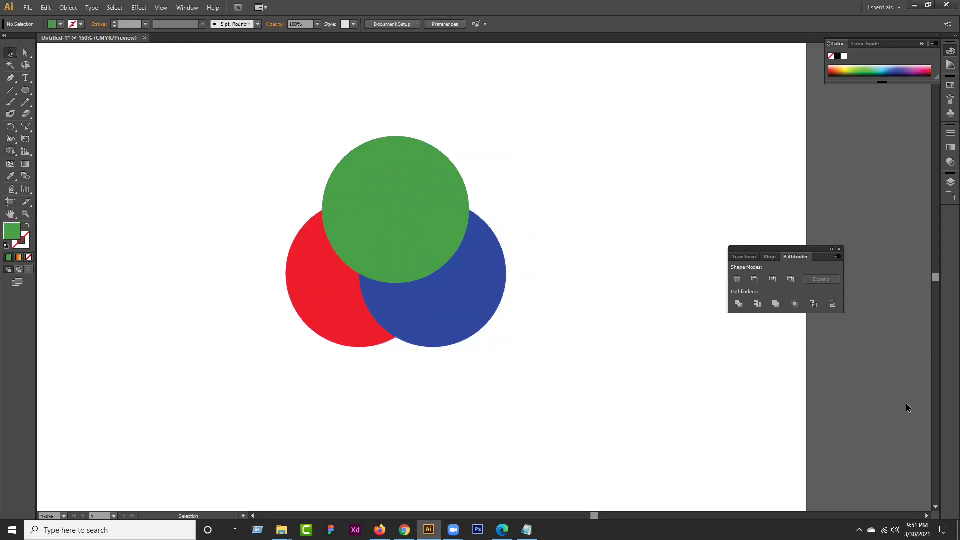
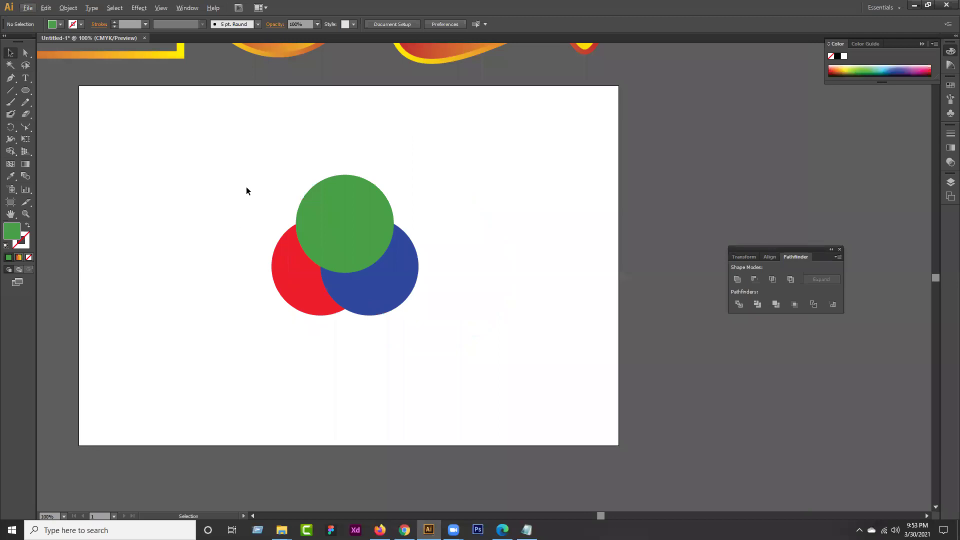
Move the three overlapping circles off the artboard onto the empty area to its right and deselect them
{"action": "left_click_drag", "start_coordinate": [386, 280], "coordinate": [755, 190]}
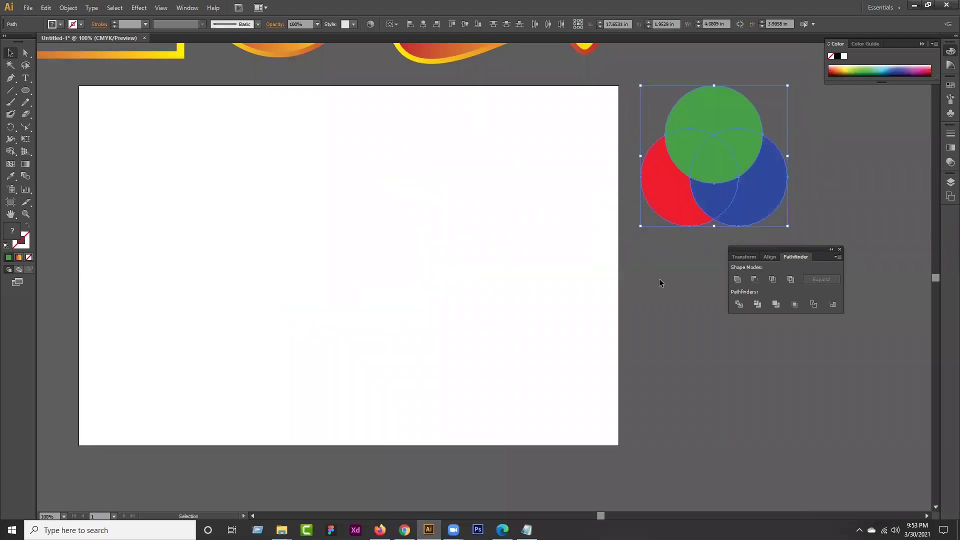
{"action": "left_click", "coordinate": [659, 278]}
Draw a circle about 4.82 in across on the empty artboard with the Ellipse tool
{"action": "left_click_drag", "start_coordinate": [304, 253], "coordinate": [339, 281]}
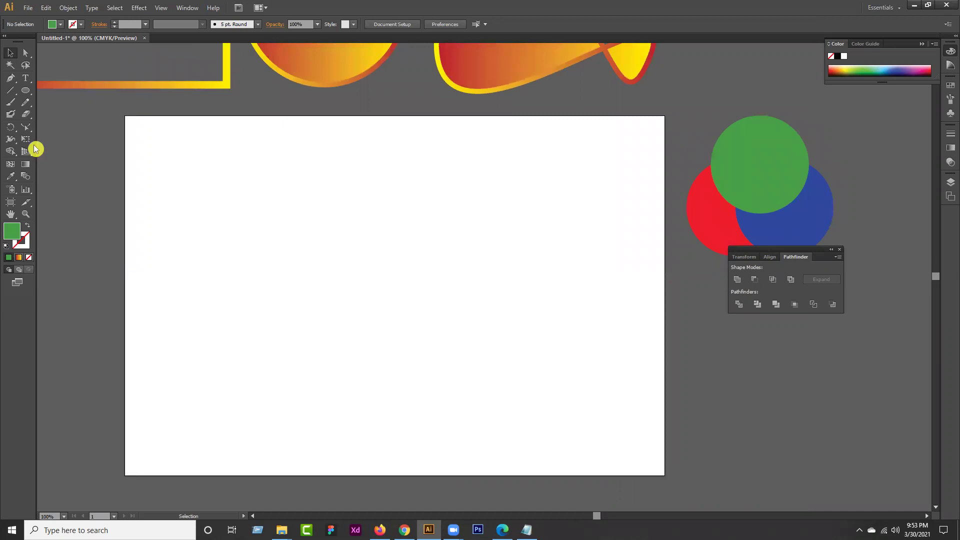
{"action": "left_click_drag", "start_coordinate": [29, 93], "coordinate": [72, 115]}
{"action": "left_click_drag", "start_coordinate": [362, 243], "coordinate": [538, 417]}
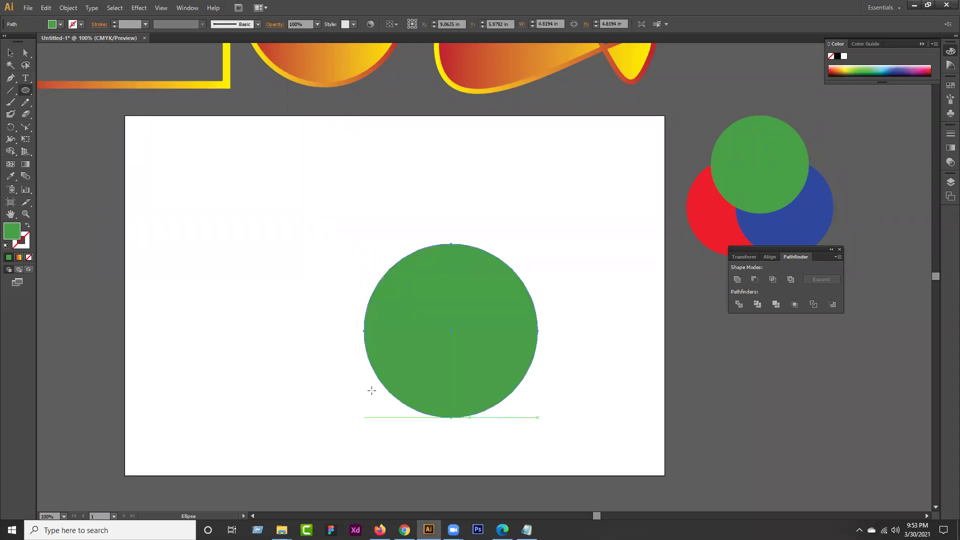
Swap the new circle's fill and stroke and set the stroke colour to black, 000000
{"action": "left_click", "coordinate": [27, 226]}
{"action": "double_click", "coordinate": [23, 243]}
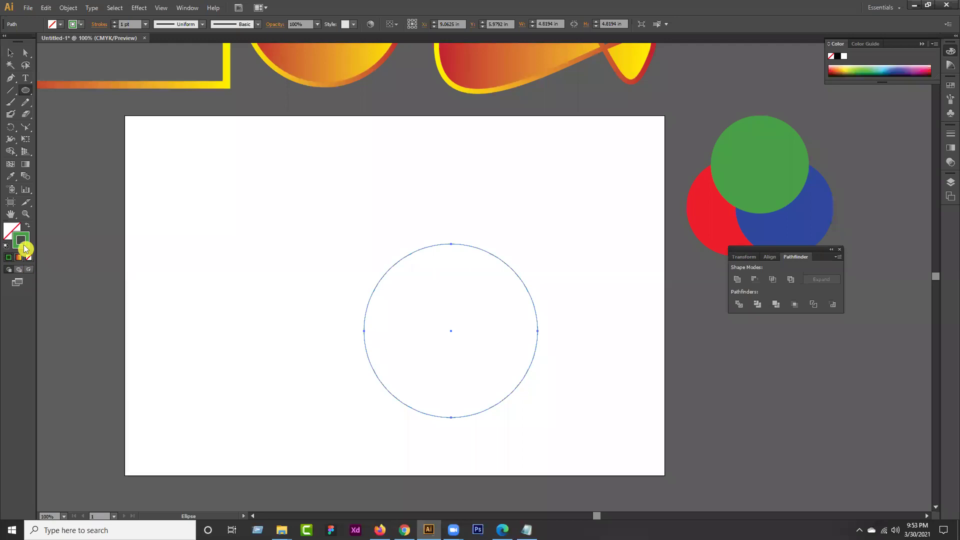
{"action": "type", "text": "000000"}
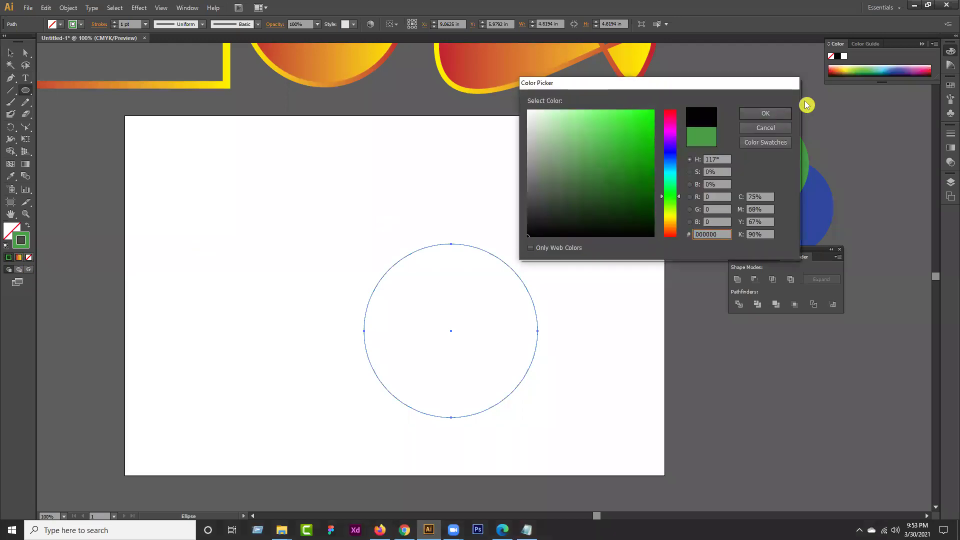
{"action": "left_click", "coordinate": [767, 129]}
Move the outlined circle up and left to the middle of the artboard and deselect it
{"action": "key", "text": "v"}
{"action": "left_click", "coordinate": [279, 223]}
{"action": "left_click", "coordinate": [382, 278]}
{"action": "left_click_drag", "start_coordinate": [397, 266], "coordinate": [349, 210]}
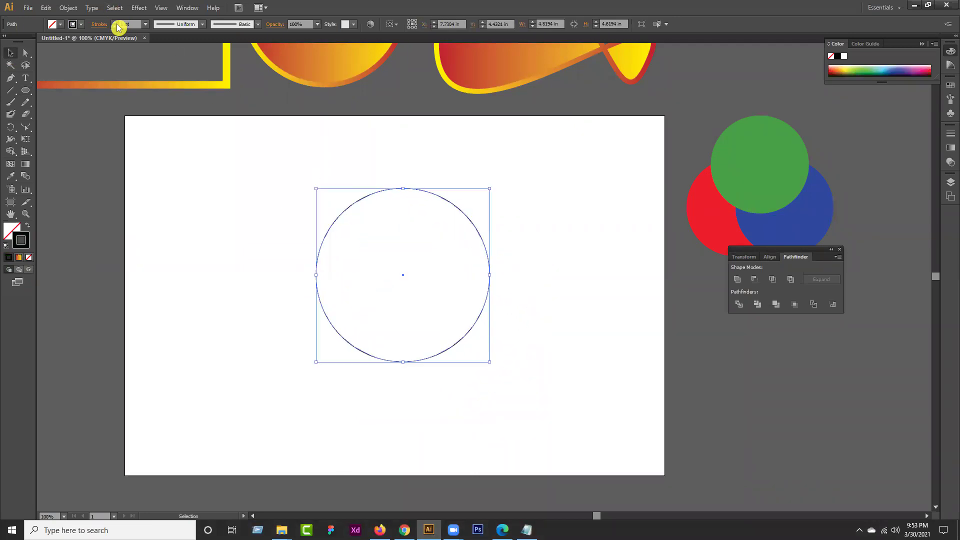
{"action": "left_click", "coordinate": [193, 223]}
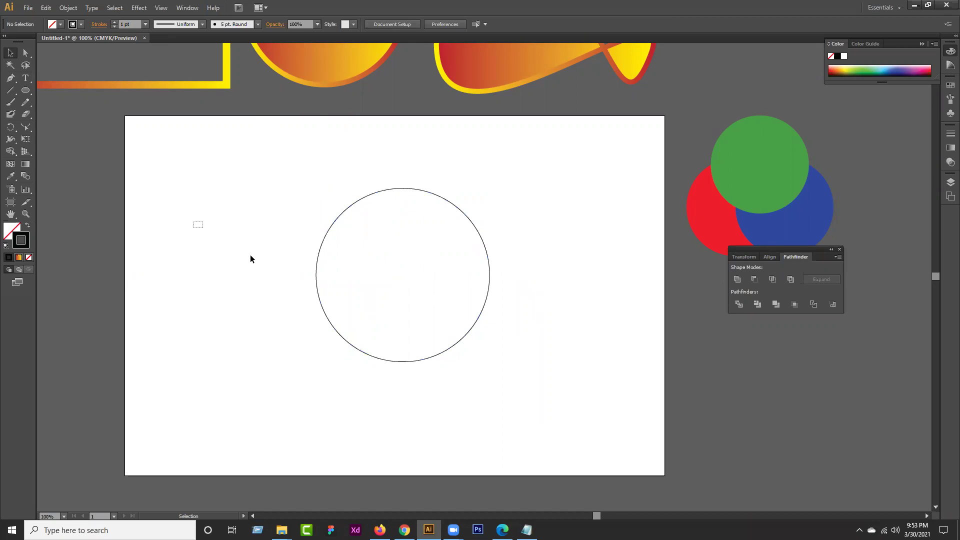
Copy the circle, paste it in front and scale the copy about its centre to about 2.2 in across
{"action": "left_click_drag", "start_coordinate": [251, 259], "coordinate": [379, 313]}
{"action": "left_click", "coordinate": [46, 8]}
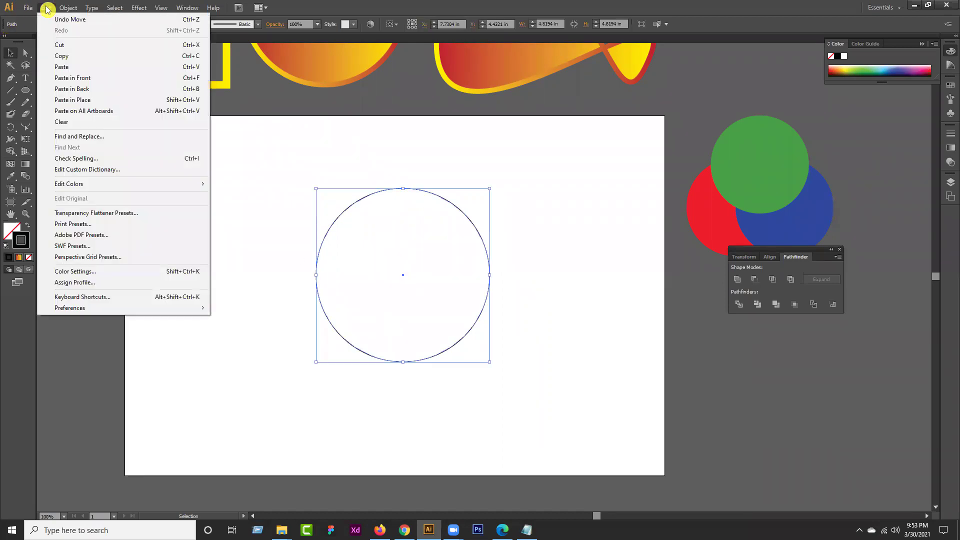
{"action": "left_click", "coordinate": [61, 55]}
{"action": "left_click", "coordinate": [48, 8]}
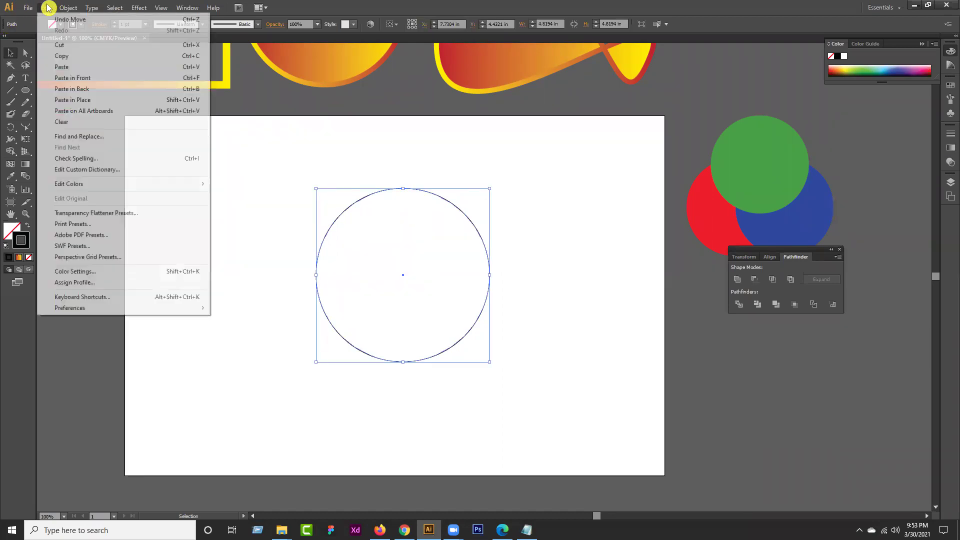
{"action": "left_click", "coordinate": [73, 77]}
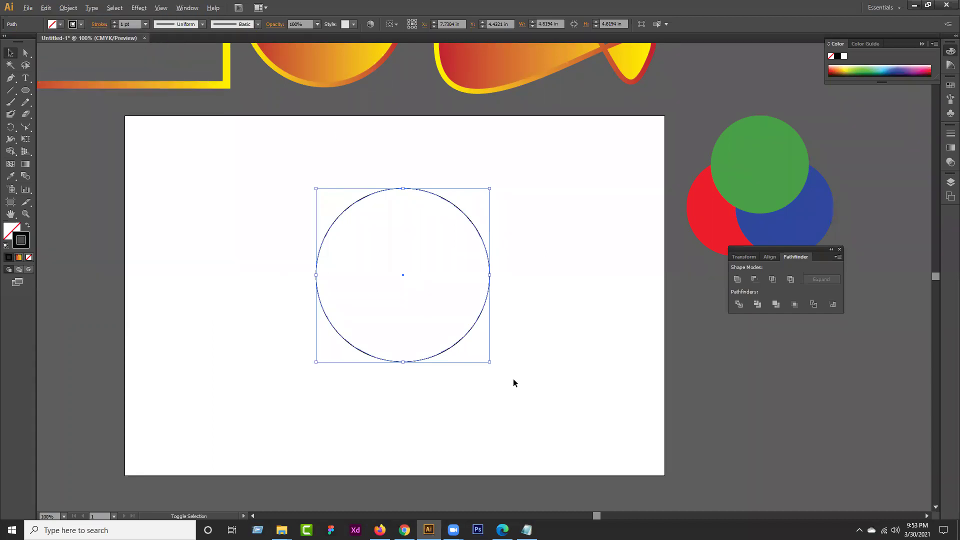
{"action": "left_click_drag", "start_coordinate": [488, 364], "coordinate": [441, 332]}
{"action": "left_click", "coordinate": [436, 376]}
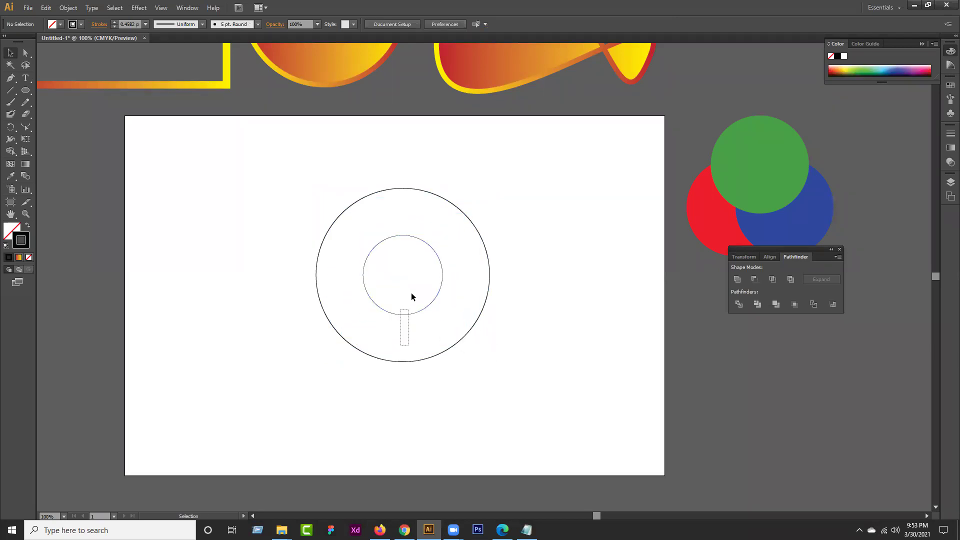
Set the inner circle's stroke weight to 1 pt and deselect it
{"action": "left_click_drag", "start_coordinate": [411, 295], "coordinate": [410, 293]}
{"action": "left_click", "coordinate": [135, 22]}
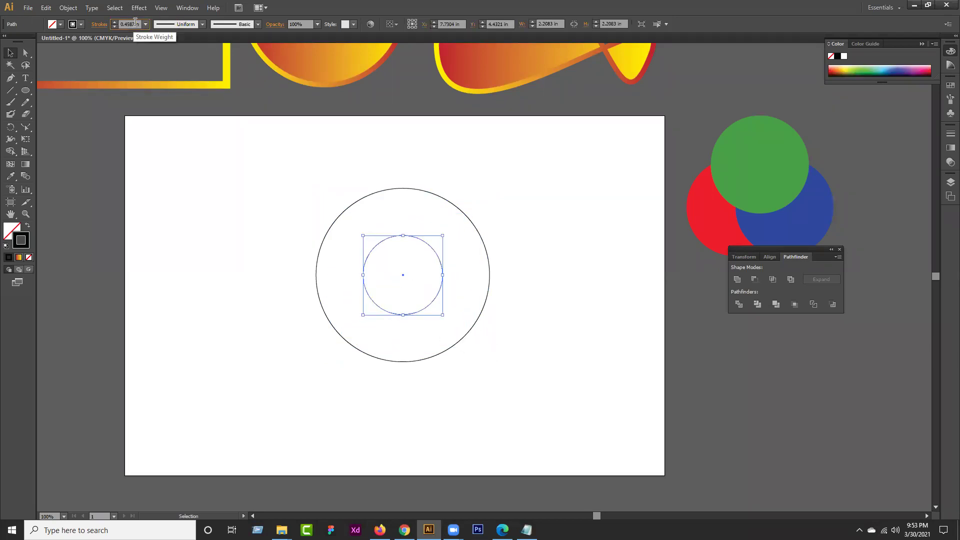
{"action": "type", "text": "1"}
{"action": "key", "text": "Return"}
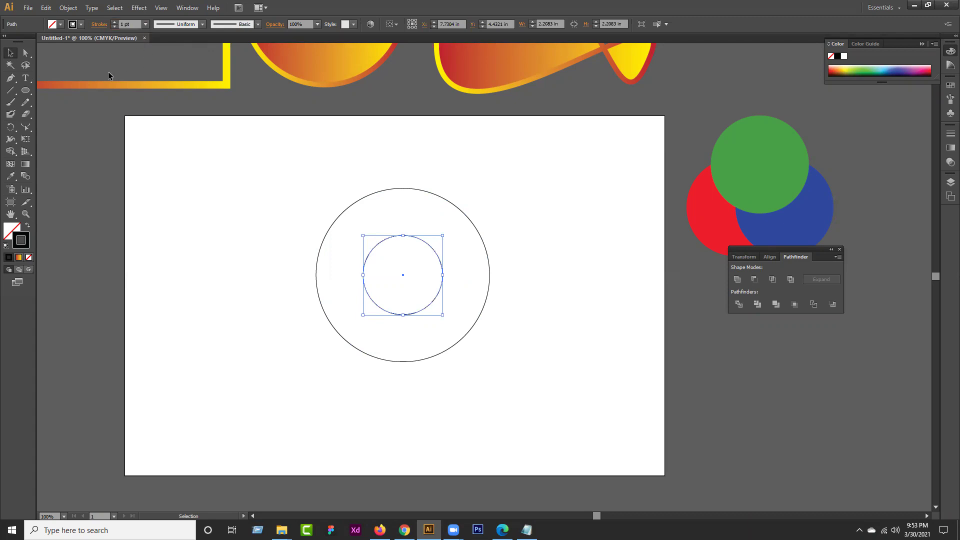
{"action": "left_click", "coordinate": [266, 331]}
Select both circles, align their bottom edges and deselect them
{"action": "left_click_drag", "start_coordinate": [349, 381], "coordinate": [444, 276]}
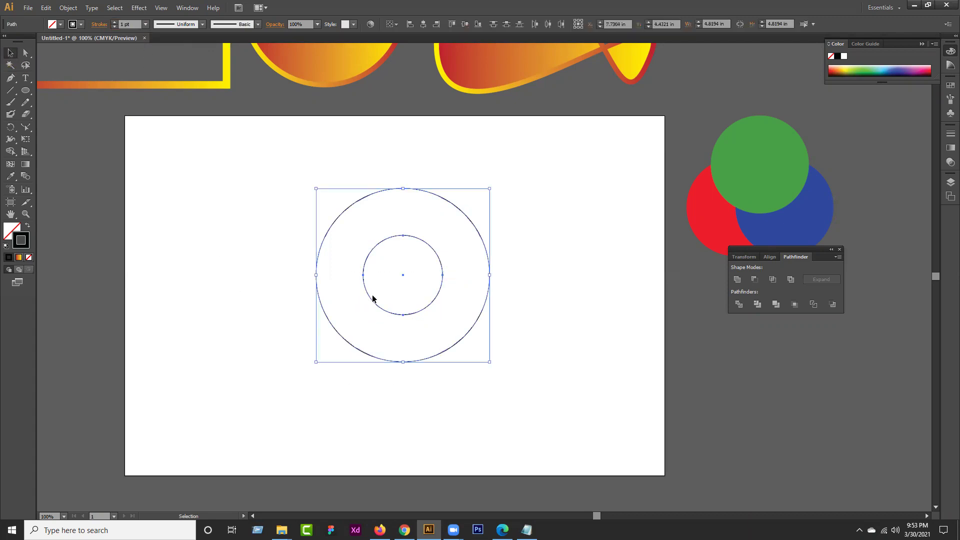
{"action": "left_click", "coordinate": [397, 23]}
{"action": "left_click", "coordinate": [405, 39]}
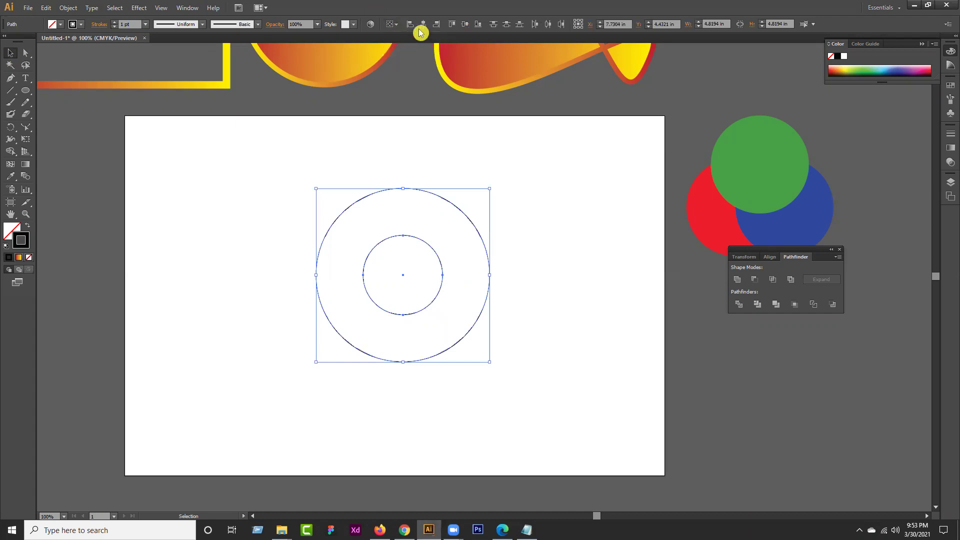
{"action": "left_click", "coordinate": [477, 26]}
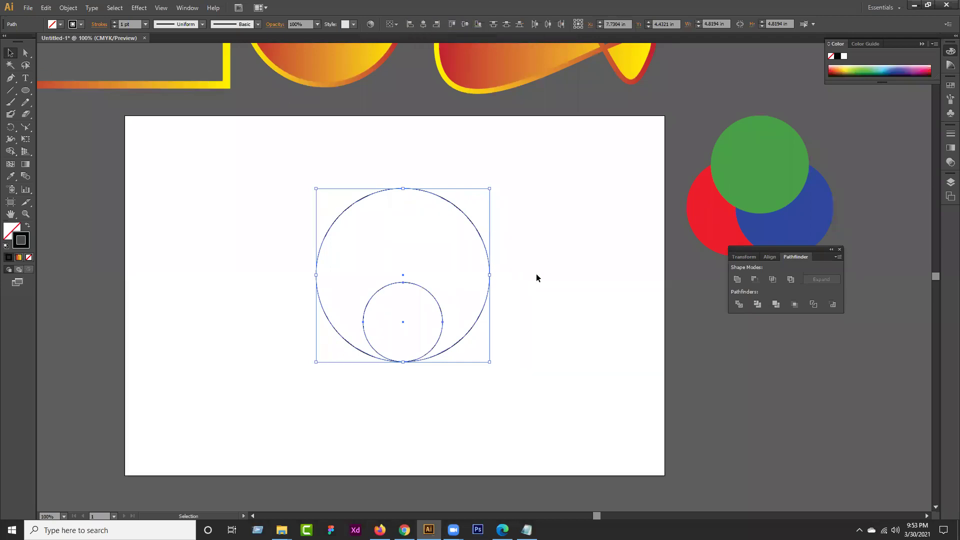
{"action": "left_click", "coordinate": [511, 364]}
Select both circles and make a copy rotated 60° about the small circle's centre
{"action": "left_click_drag", "start_coordinate": [389, 401], "coordinate": [428, 310]}
{"action": "left_click_drag", "start_coordinate": [11, 128], "coordinate": [54, 124]}
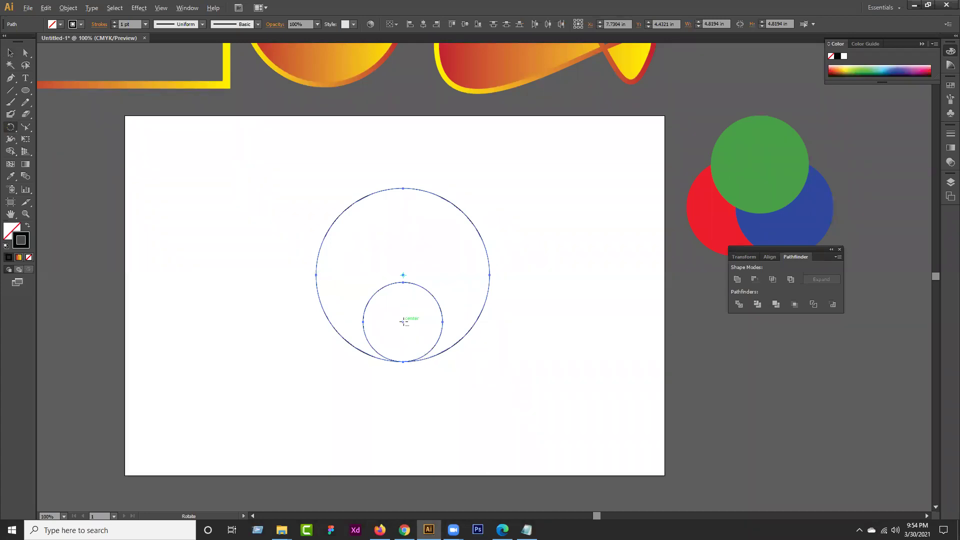
{"action": "scroll", "coordinate": [404, 323], "scroll_direction": "up", "scroll_amount": 1}
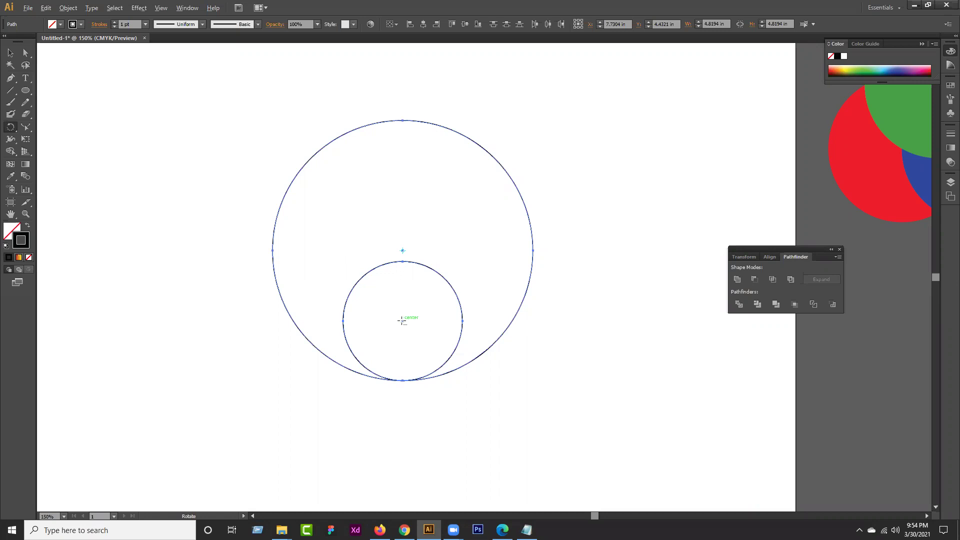
{"action": "left_click", "coordinate": [402, 320], "text": "alt"}
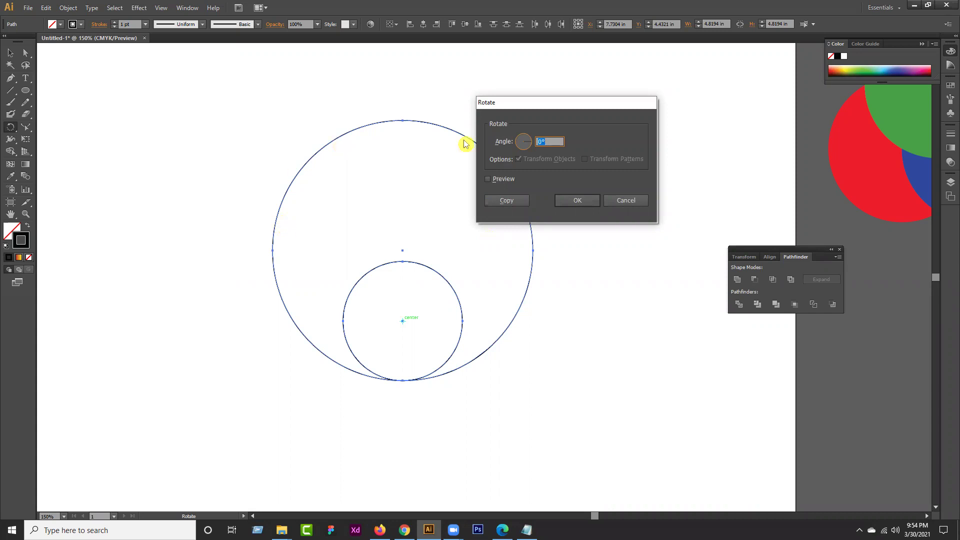
{"action": "double_click", "coordinate": [542, 142]}
{"action": "left_click", "coordinate": [531, 144]}
{"action": "type", "text": "60"}
{"action": "left_click", "coordinate": [490, 180]}
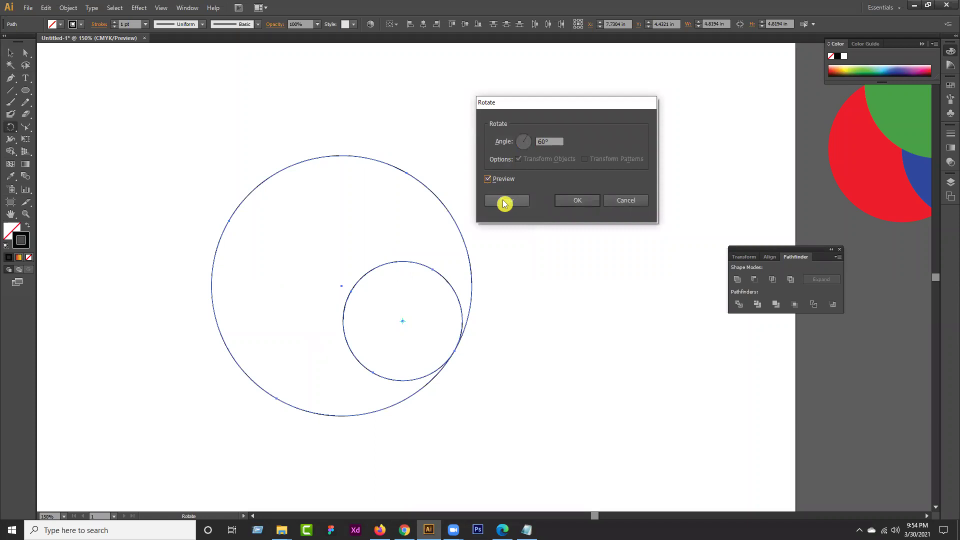
{"action": "left_click", "coordinate": [505, 201]}
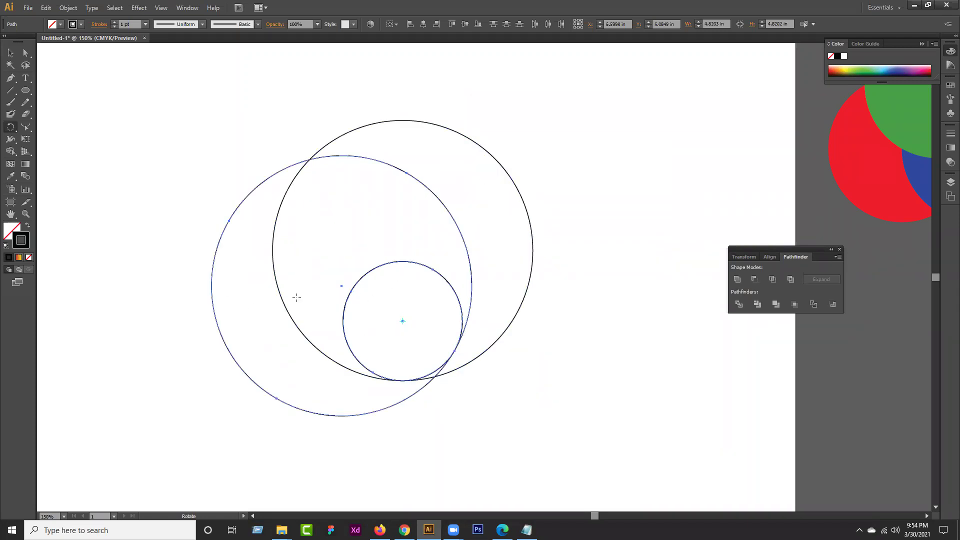
Repeat the 60° rotated copy five times to complete the ring of circles, and deselect it
{"action": "key", "text": "v"}
{"action": "key", "text": "ctrl+d"}
{"action": "key", "text": "ctrl+d"}
{"action": "key", "text": "ctrl+d"}
{"action": "key", "text": "ctrl+d"}
{"action": "key", "text": "ctrl+d"}
{"action": "key", "text": "r"}
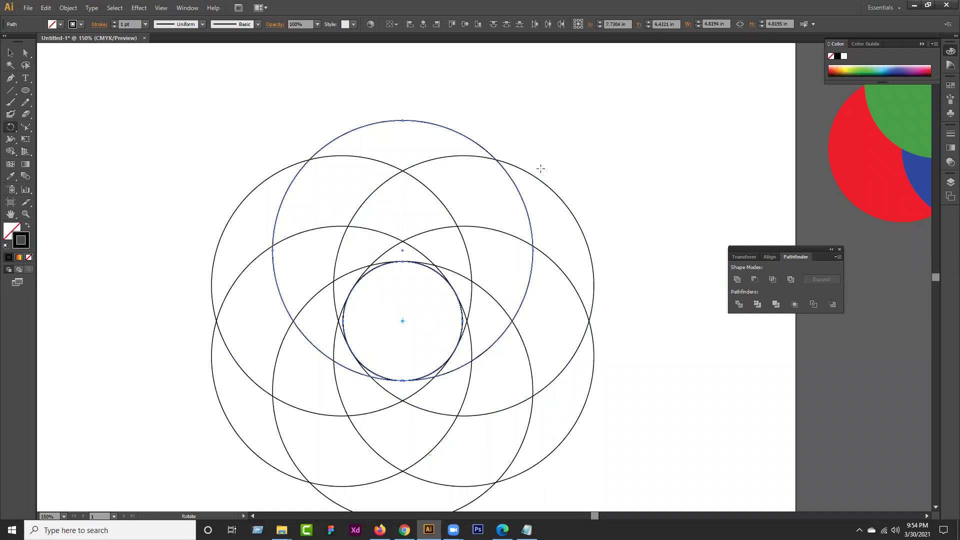
{"action": "left_click", "coordinate": [10, 53]}
{"action": "left_click", "coordinate": [209, 217]}
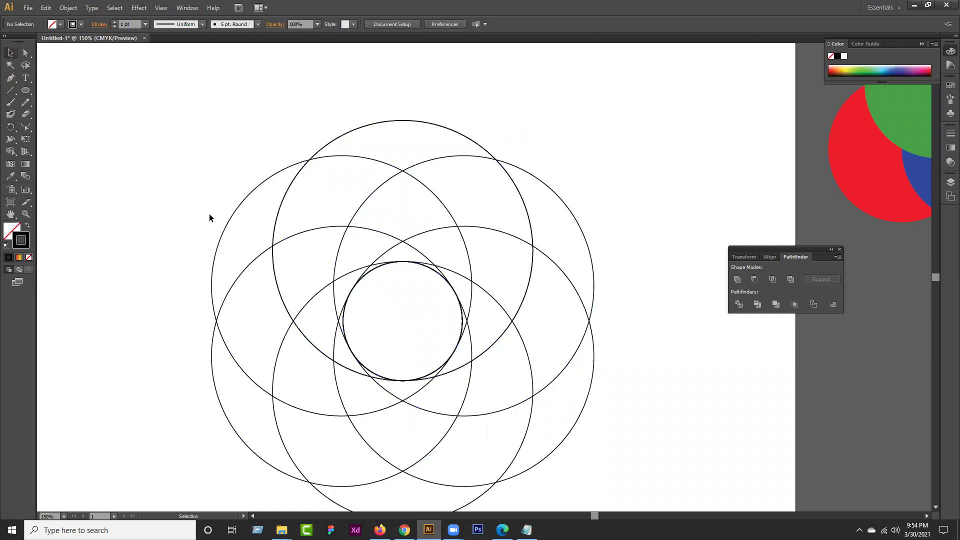
Select all the circles and merge the overlapping regions of the lower-left circle into one crescent petal with Shape Builder
{"action": "scroll", "coordinate": [209, 214], "scroll_direction": "down", "scroll_amount": 1}
{"action": "left_click_drag", "start_coordinate": [499, 201], "coordinate": [193, 454]}
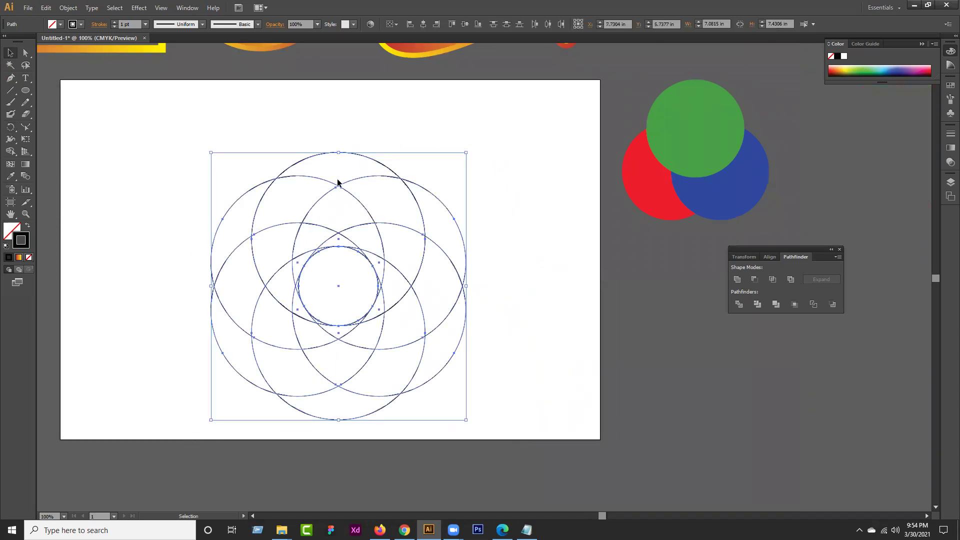
{"action": "left_click_drag", "start_coordinate": [10, 151], "coordinate": [75, 155]}
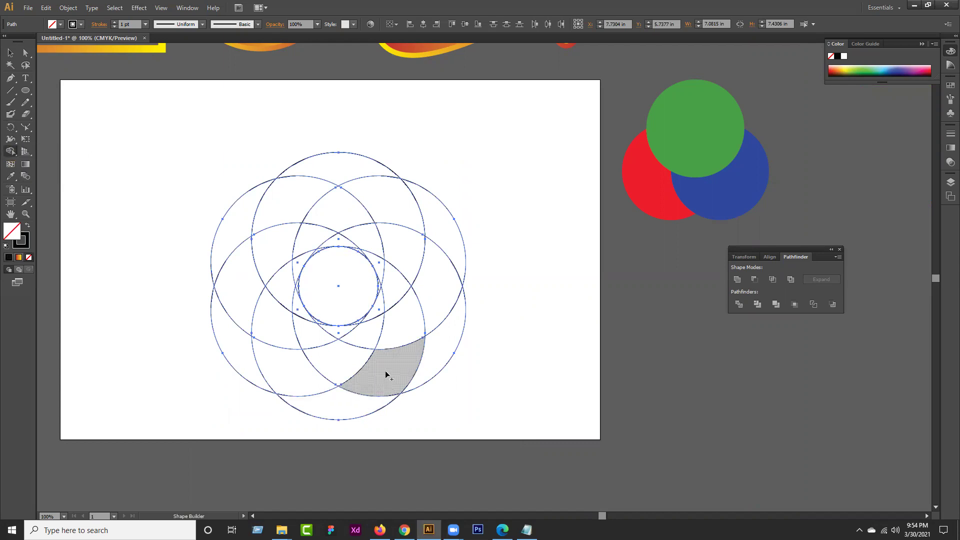
{"action": "scroll", "coordinate": [392, 338], "scroll_direction": "up", "scroll_amount": 1}
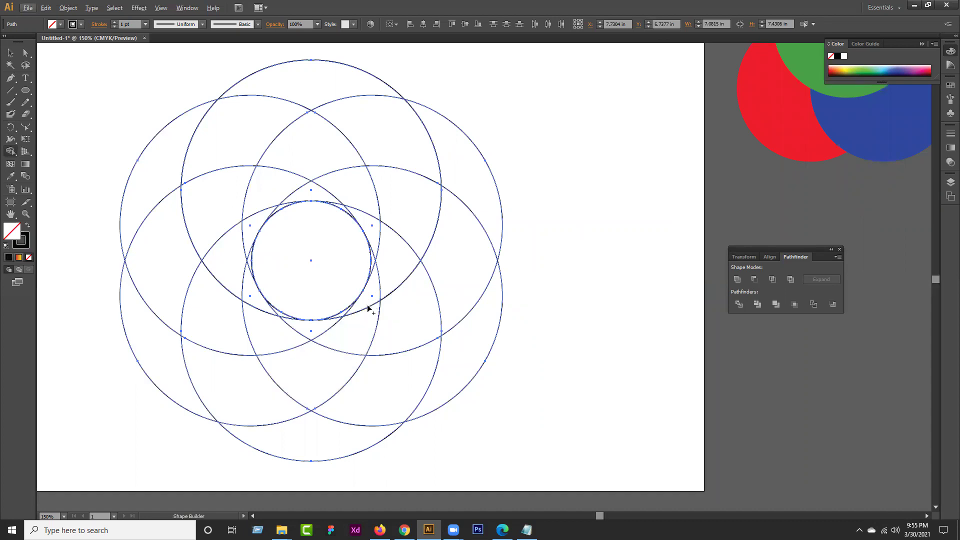
{"action": "left_click", "coordinate": [357, 264]}
{"action": "mouse_move", "coordinate": [373, 261]}
{"action": "left_mouse_down"}
{"action": "mouse_move", "coordinate": [368, 322]}
{"action": "mouse_move", "coordinate": [328, 389]}
{"action": "left_mouse_up"}
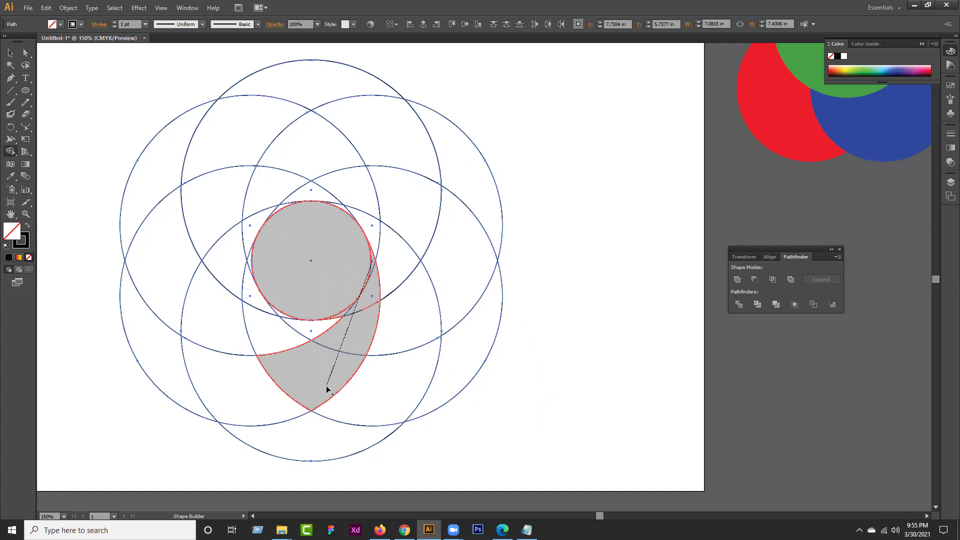
{"action": "left_click_drag", "start_coordinate": [328, 390], "coordinate": [367, 339]}
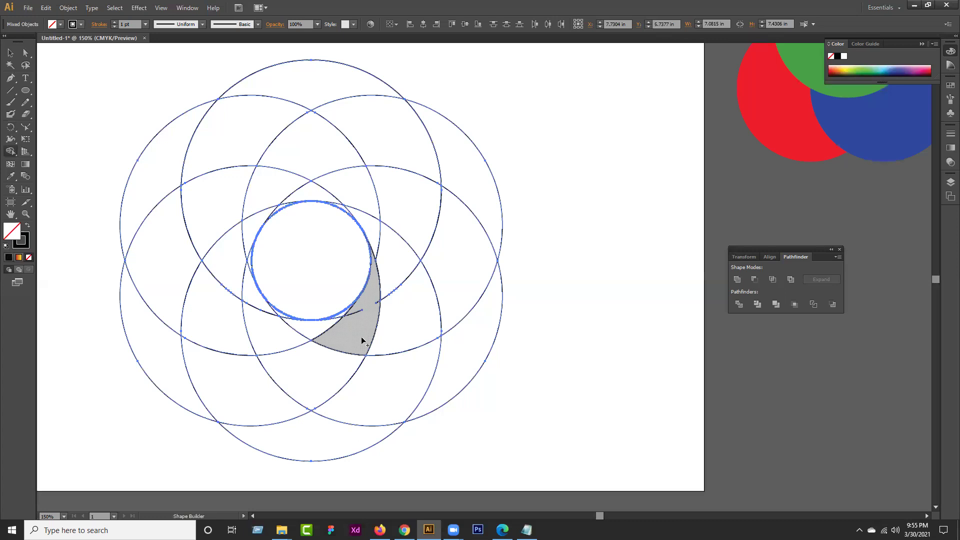
{"action": "mouse_move", "coordinate": [358, 325]}
{"action": "left_mouse_down"}
{"action": "mouse_move", "coordinate": [311, 389]}
{"action": "mouse_move", "coordinate": [269, 403]}
{"action": "mouse_move", "coordinate": [288, 390]}
{"action": "left_mouse_up"}
{"action": "mouse_move", "coordinate": [346, 331]}
{"action": "left_mouse_down"}
{"action": "mouse_move", "coordinate": [361, 314]}
{"action": "mouse_move", "coordinate": [353, 316]}
{"action": "left_mouse_up"}
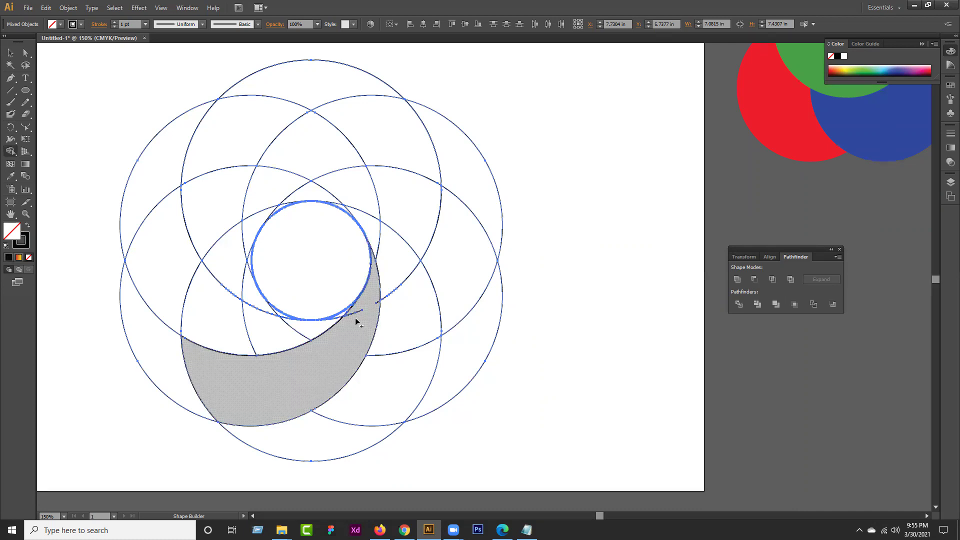
{"action": "mouse_move", "coordinate": [229, 385]}
{"action": "left_mouse_down"}
{"action": "mouse_move", "coordinate": [173, 364]}
{"action": "mouse_move", "coordinate": [210, 355]}
{"action": "left_mouse_up"}
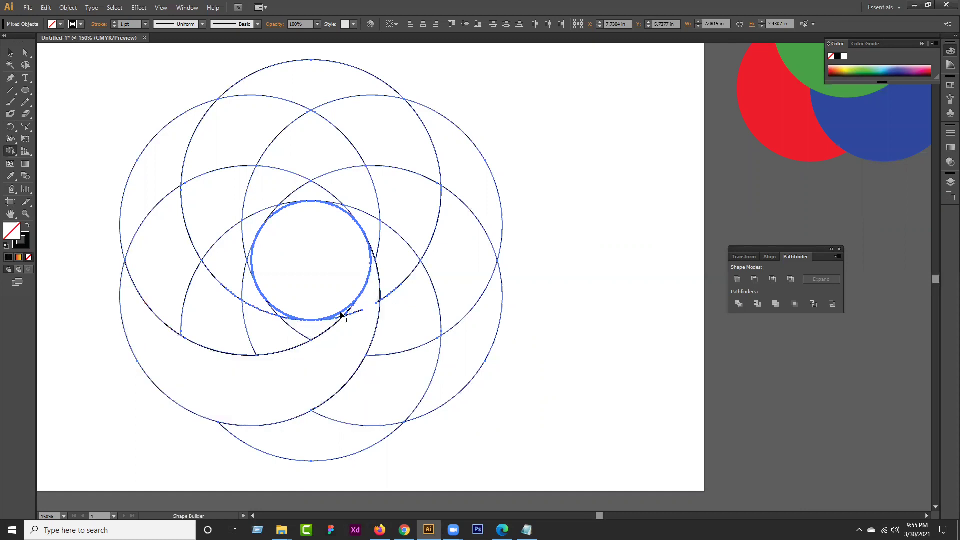
Merge the overlapping regions into the upper-left and top crescent petals with Shape Builder
{"action": "mouse_move", "coordinate": [343, 314]}
{"action": "left_mouse_down"}
{"action": "mouse_move", "coordinate": [280, 343]}
{"action": "mouse_move", "coordinate": [196, 331]}
{"action": "mouse_move", "coordinate": [213, 330]}
{"action": "mouse_move", "coordinate": [165, 280]}
{"action": "mouse_move", "coordinate": [130, 196]}
{"action": "left_mouse_up"}
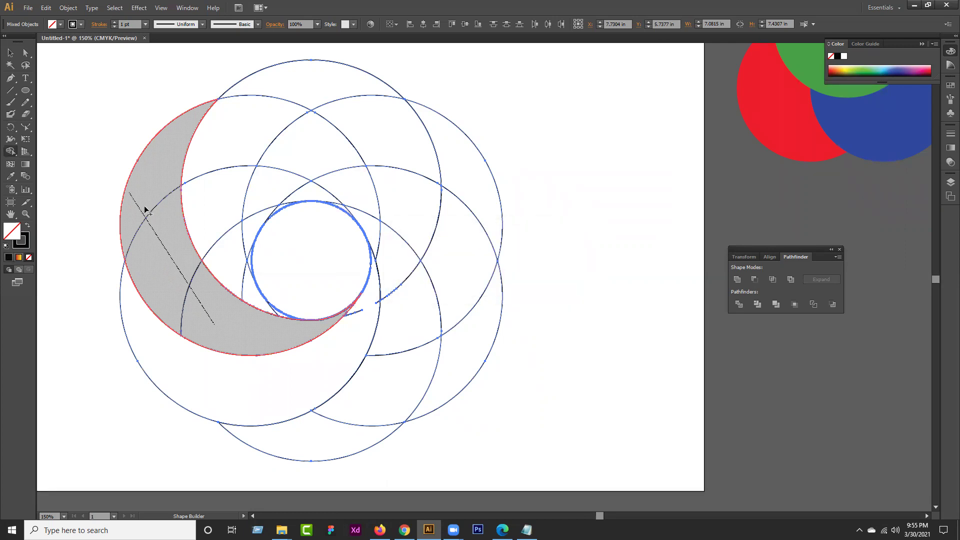
{"action": "mouse_move", "coordinate": [281, 316]}
{"action": "left_mouse_down"}
{"action": "mouse_move", "coordinate": [229, 279]}
{"action": "mouse_move", "coordinate": [232, 294]}
{"action": "mouse_move", "coordinate": [212, 198]}
{"action": "mouse_move", "coordinate": [223, 137]}
{"action": "left_mouse_up"}
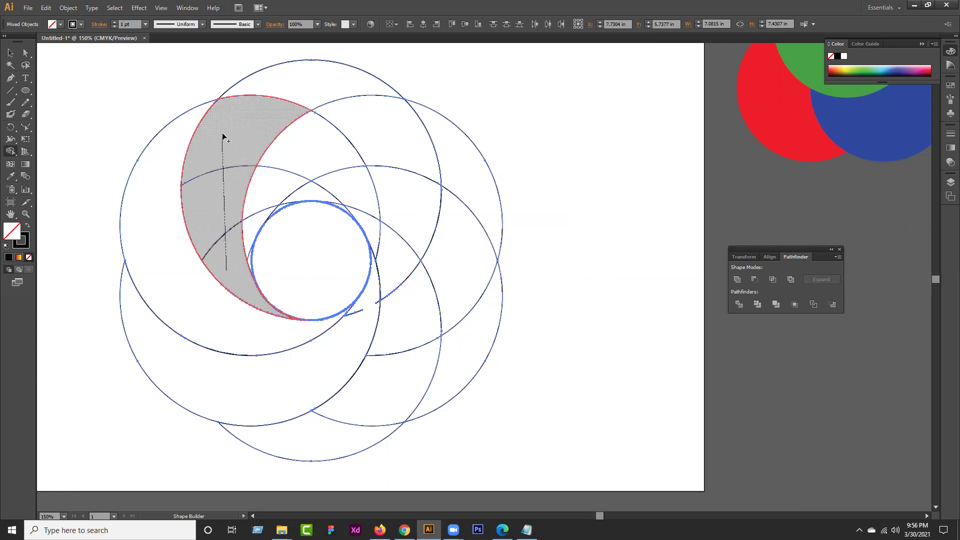
{"action": "mouse_move", "coordinate": [229, 174]}
{"action": "left_mouse_down"}
{"action": "mouse_move", "coordinate": [231, 157]}
{"action": "mouse_move", "coordinate": [315, 79]}
{"action": "mouse_move", "coordinate": [325, 125]}
{"action": "left_mouse_up"}
{"action": "left_click_drag", "start_coordinate": [308, 168], "coordinate": [305, 173]}
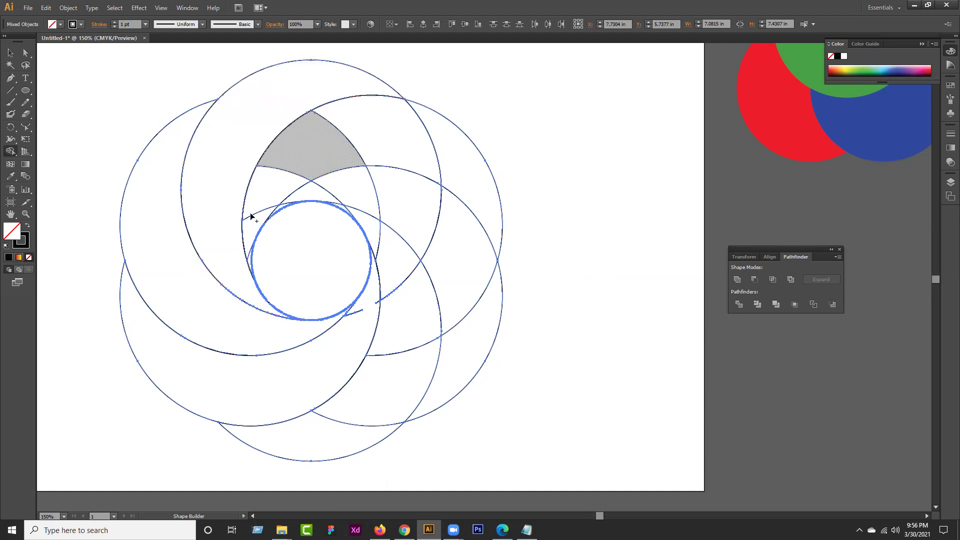
Merge the remaining regions into the upper-right, lower-right and bottom petals around the centre circle with Shape Builder
{"action": "mouse_move", "coordinate": [250, 248]}
{"action": "left_mouse_down"}
{"action": "mouse_move", "coordinate": [255, 195]}
{"action": "mouse_move", "coordinate": [291, 208]}
{"action": "mouse_move", "coordinate": [349, 129]}
{"action": "mouse_move", "coordinate": [414, 154]}
{"action": "mouse_move", "coordinate": [459, 148]}
{"action": "left_mouse_up"}
{"action": "left_click_drag", "start_coordinate": [440, 191], "coordinate": [432, 207]}
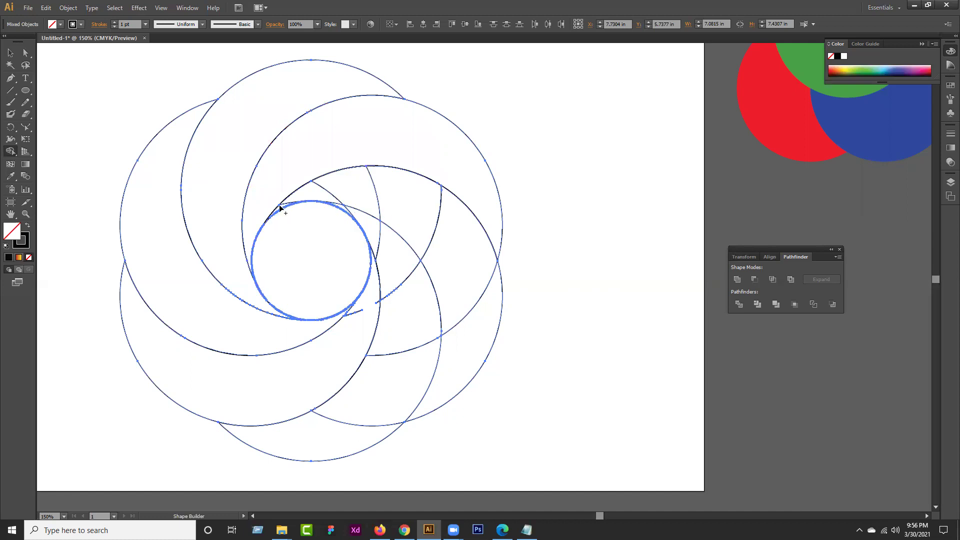
{"action": "mouse_move", "coordinate": [280, 210]}
{"action": "left_mouse_down"}
{"action": "mouse_move", "coordinate": [387, 183]}
{"action": "mouse_move", "coordinate": [359, 181]}
{"action": "mouse_move", "coordinate": [319, 194]}
{"action": "mouse_move", "coordinate": [431, 196]}
{"action": "mouse_move", "coordinate": [365, 191]}
{"action": "mouse_move", "coordinate": [445, 214]}
{"action": "mouse_move", "coordinate": [503, 260]}
{"action": "mouse_move", "coordinate": [488, 298]}
{"action": "left_mouse_up"}
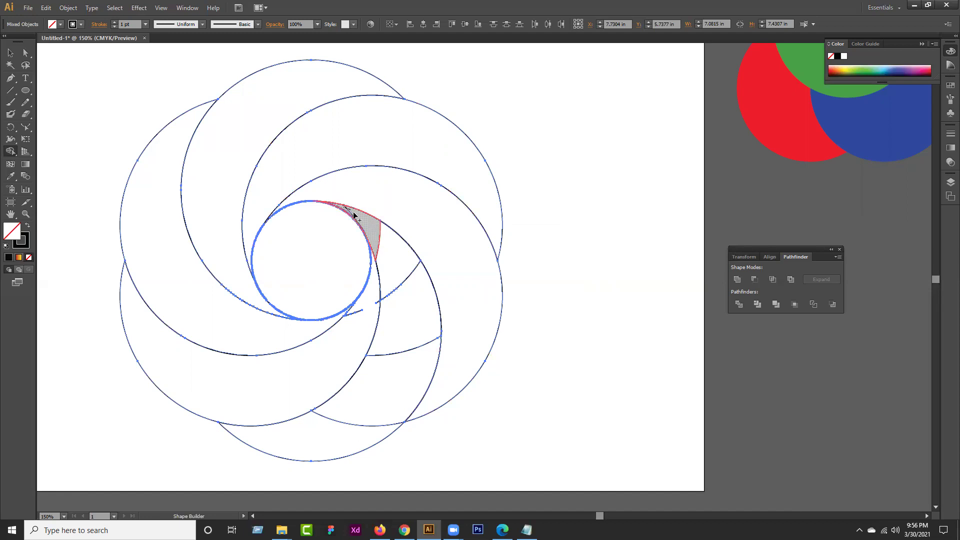
{"action": "left_click", "coordinate": [382, 235]}
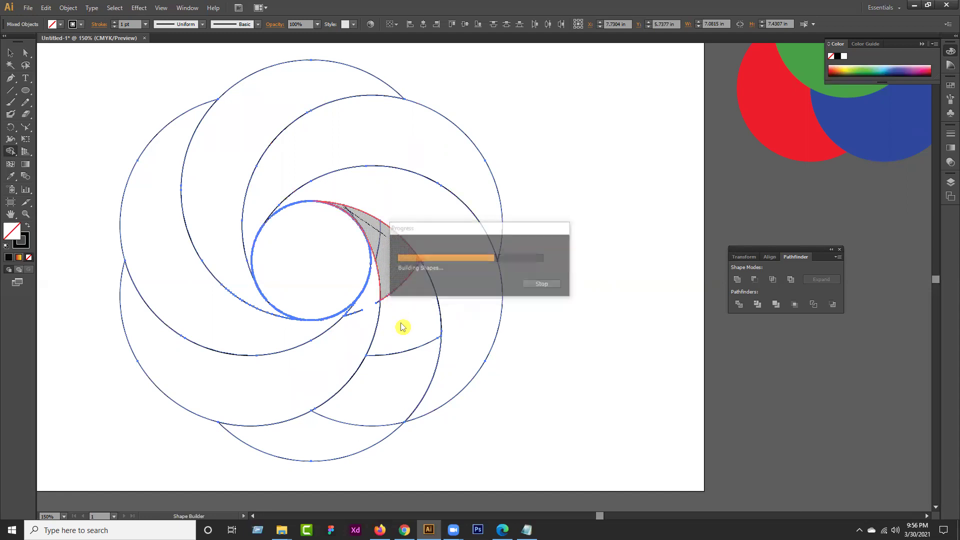
{"action": "mouse_move", "coordinate": [400, 270]}
{"action": "left_mouse_down"}
{"action": "mouse_move", "coordinate": [417, 386]}
{"action": "mouse_move", "coordinate": [413, 358]}
{"action": "mouse_move", "coordinate": [401, 387]}
{"action": "mouse_move", "coordinate": [338, 439]}
{"action": "mouse_move", "coordinate": [375, 411]}
{"action": "left_mouse_up"}
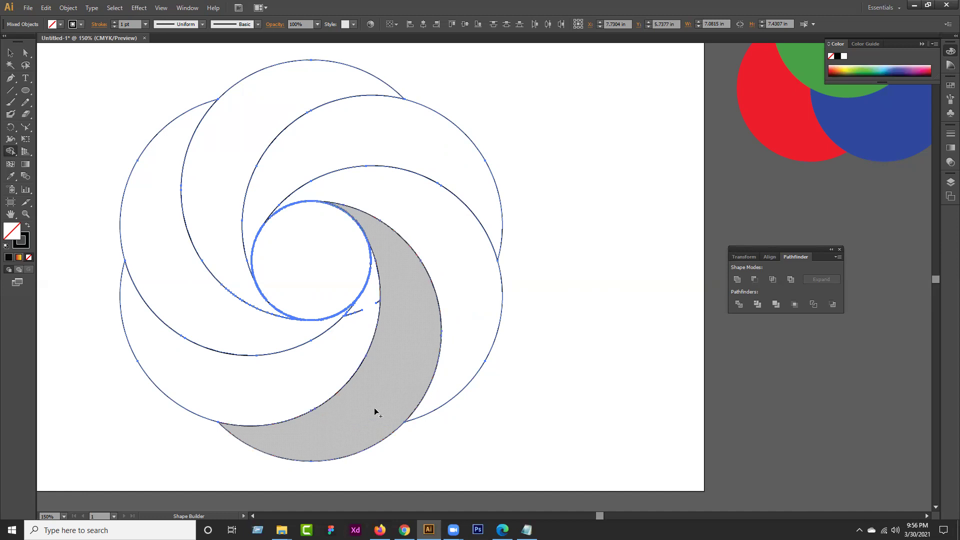
Erase the stray line segments beside the centre circle with Shape Builder and deselect the artwork
{"action": "left_click", "coordinate": [348, 320], "text": "alt"}
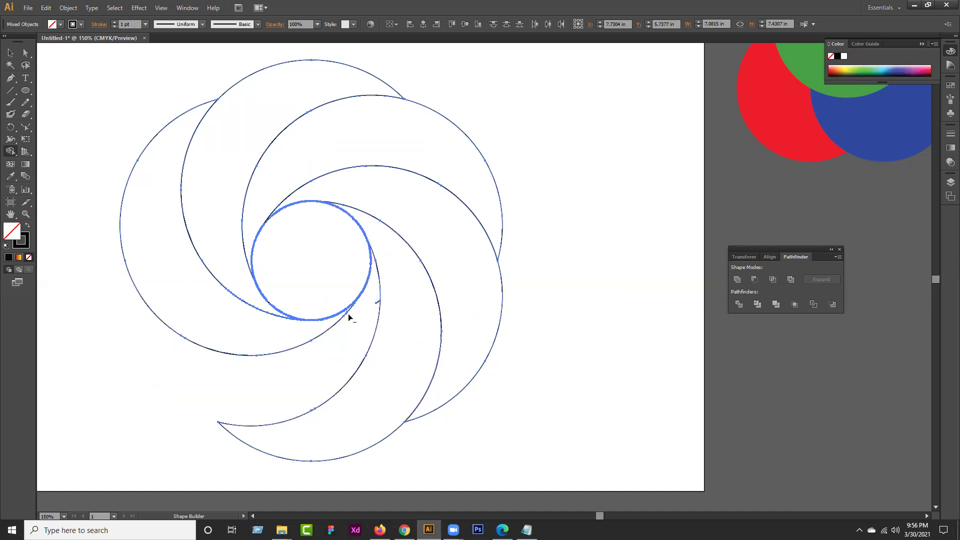
{"action": "key", "text": "ctrl+z"}
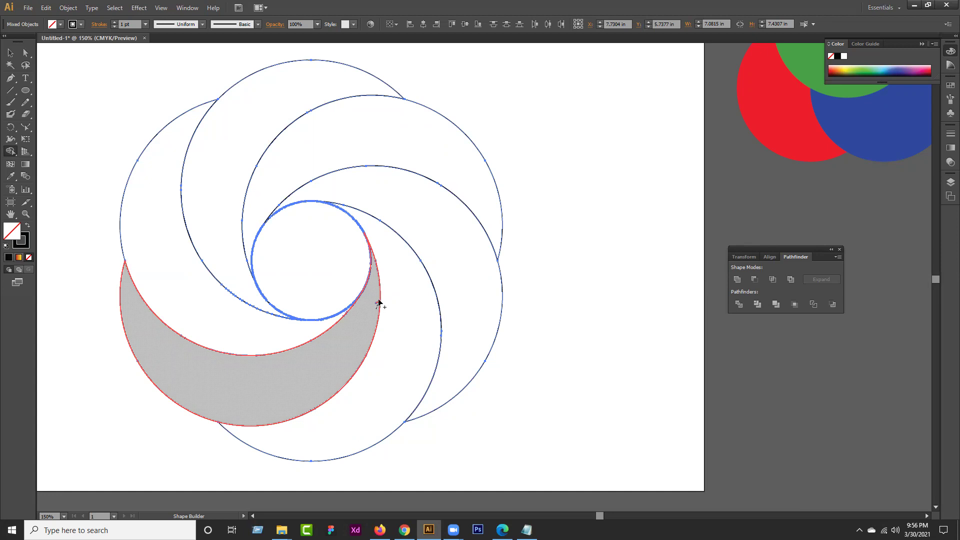
{"action": "key", "text": "alt"}
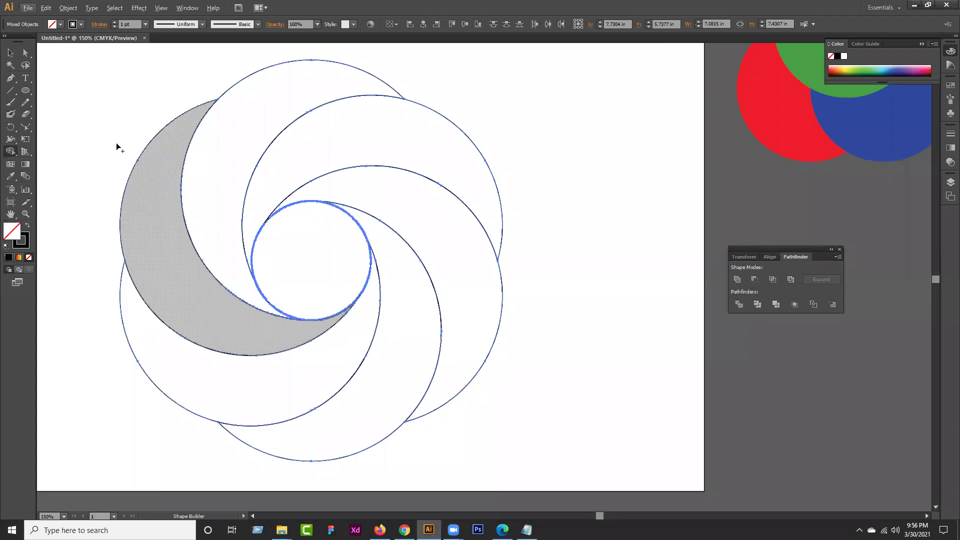
{"action": "left_click", "coordinate": [10, 55]}
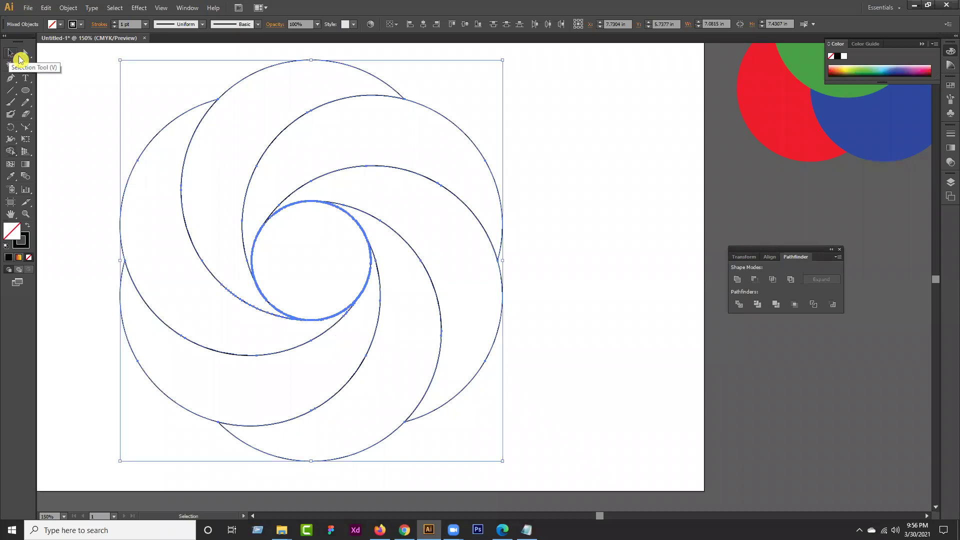
{"action": "left_click", "coordinate": [520, 274]}
{"action": "key", "text": "ctrl+1"}
{"action": "key", "text": "alt"}
{"action": "left_click", "coordinate": [351, 138]}
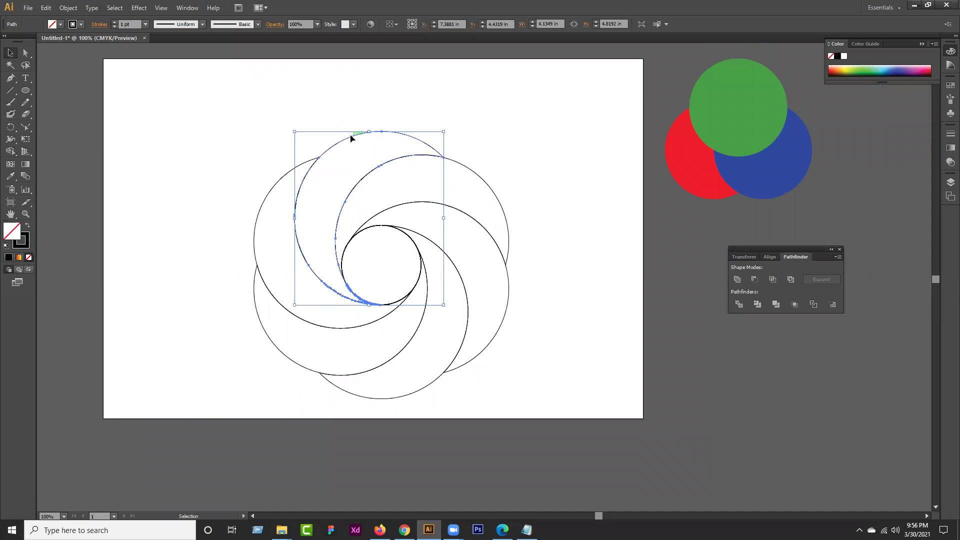
{"action": "left_click", "coordinate": [147, 224]}
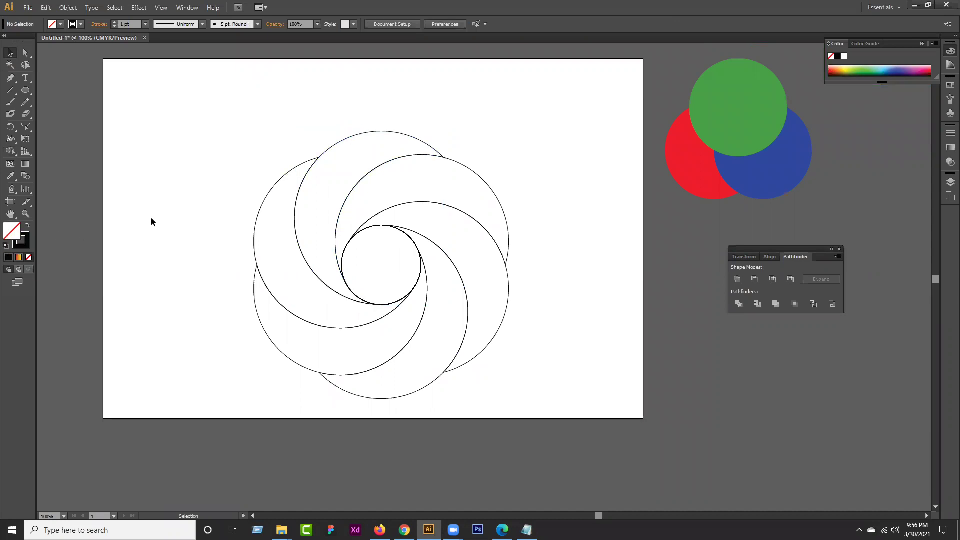
Colour the top petal green by sampling the green circle beside the artboard, and deselect it
{"action": "left_click", "coordinate": [11, 176]}
{"action": "left_click", "coordinate": [733, 104]}
{"action": "left_click", "coordinate": [11, 53]}
{"action": "left_click_drag", "start_coordinate": [373, 141], "coordinate": [381, 142]}
{"action": "left_click", "coordinate": [10, 176]}
{"action": "left_click", "coordinate": [724, 102]}
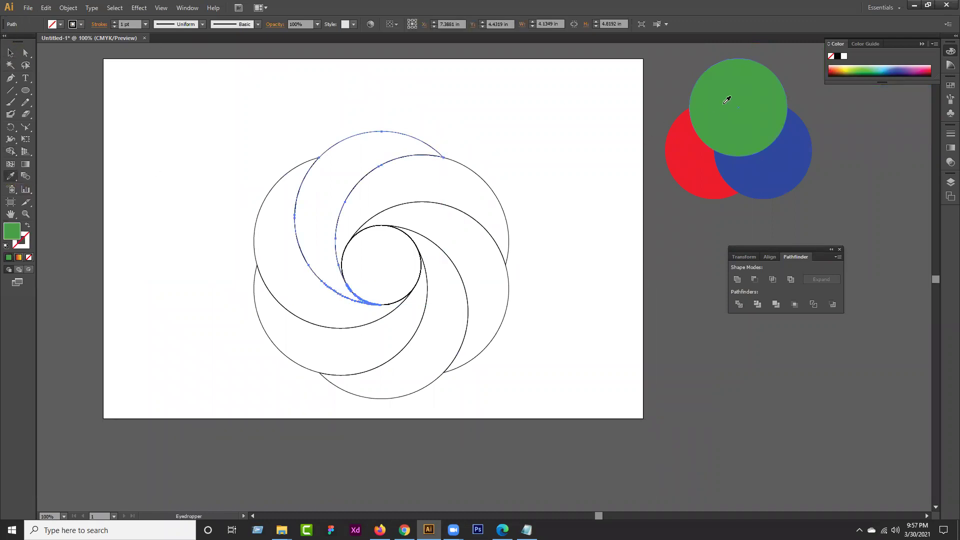
{"action": "left_click", "coordinate": [10, 53]}
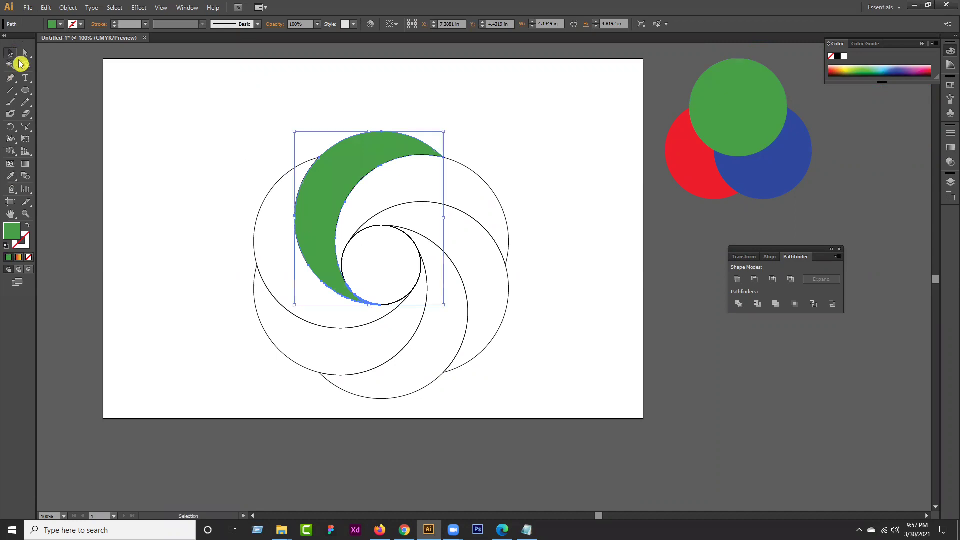
{"action": "left_click", "coordinate": [173, 256]}
Colour the upper-left petal red by sampling the red circle, and deselect it
{"action": "left_click_drag", "start_coordinate": [265, 229], "coordinate": [266, 229]}
{"action": "left_click", "coordinate": [10, 177]}
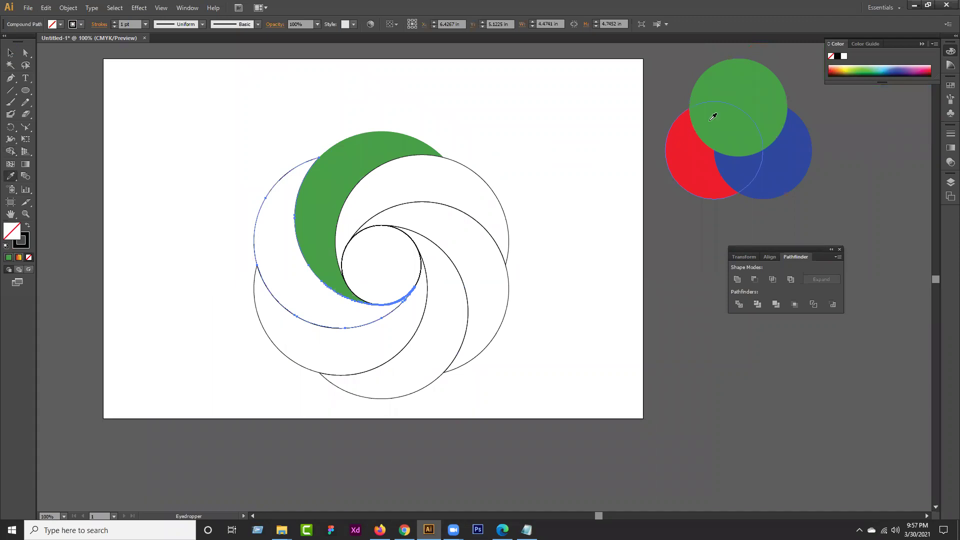
{"action": "left_click", "coordinate": [694, 152]}
{"action": "left_click", "coordinate": [12, 54]}
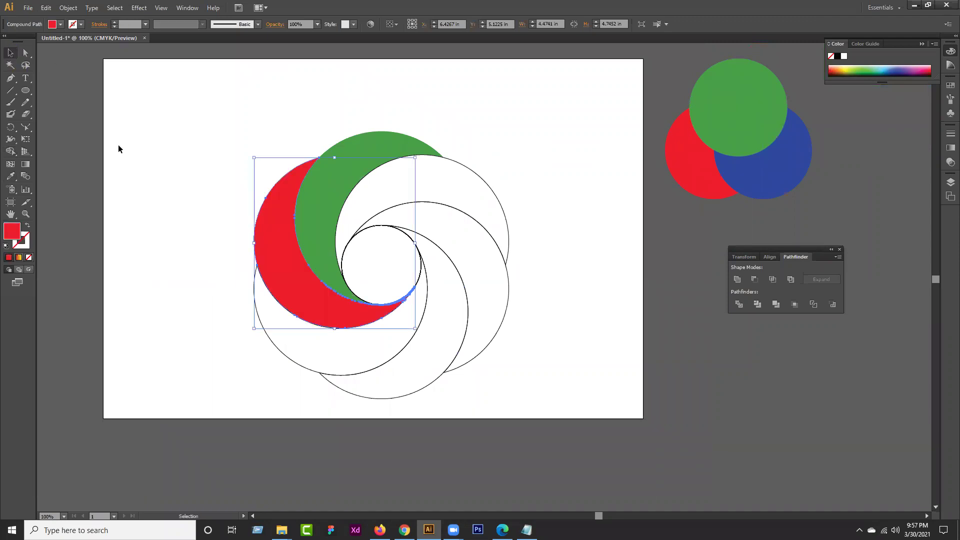
{"action": "left_click", "coordinate": [212, 232]}
Colour the lower-left petal blue by sampling the blue circle, and deselect it
{"action": "left_click", "coordinate": [292, 316]}
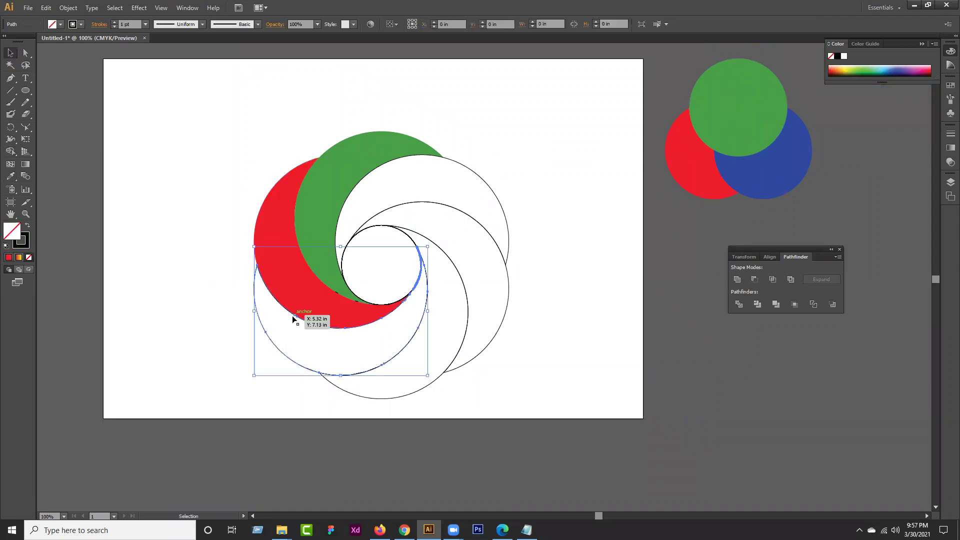
{"action": "left_click", "coordinate": [11, 172]}
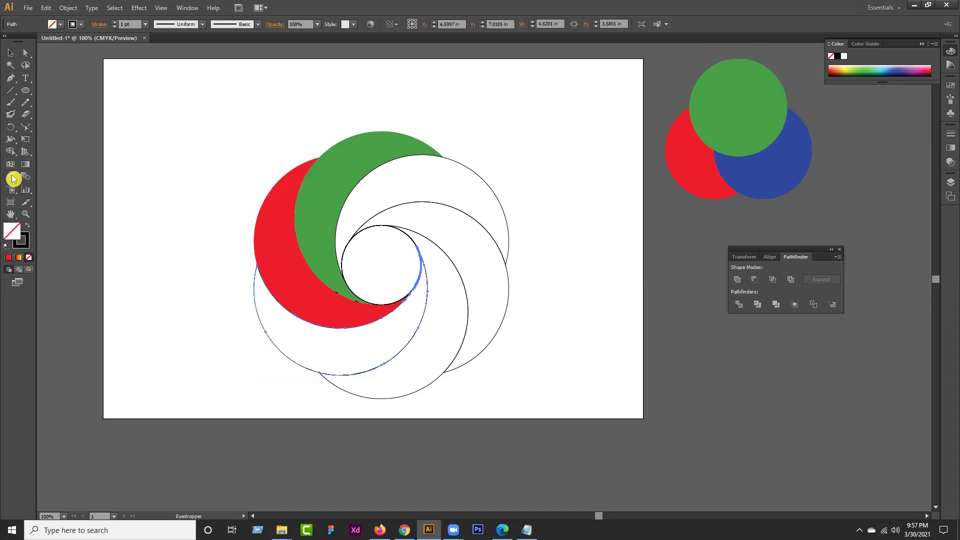
{"action": "left_click", "coordinate": [759, 173]}
{"action": "left_click", "coordinate": [10, 52]}
{"action": "left_click", "coordinate": [91, 255]}
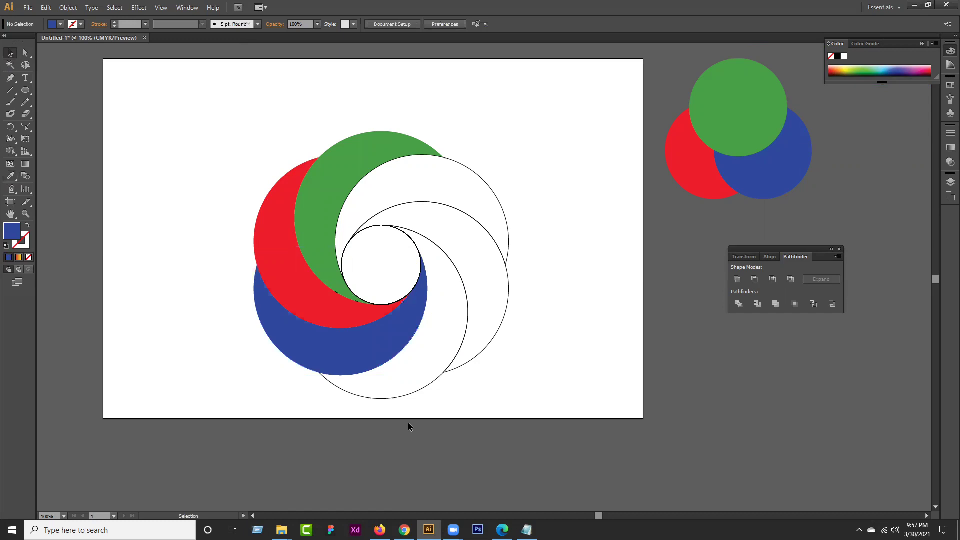
Colour the bottom petal green by sampling the green circle, and deselect it
{"action": "left_click", "coordinate": [406, 385]}
{"action": "left_click", "coordinate": [10, 176]}
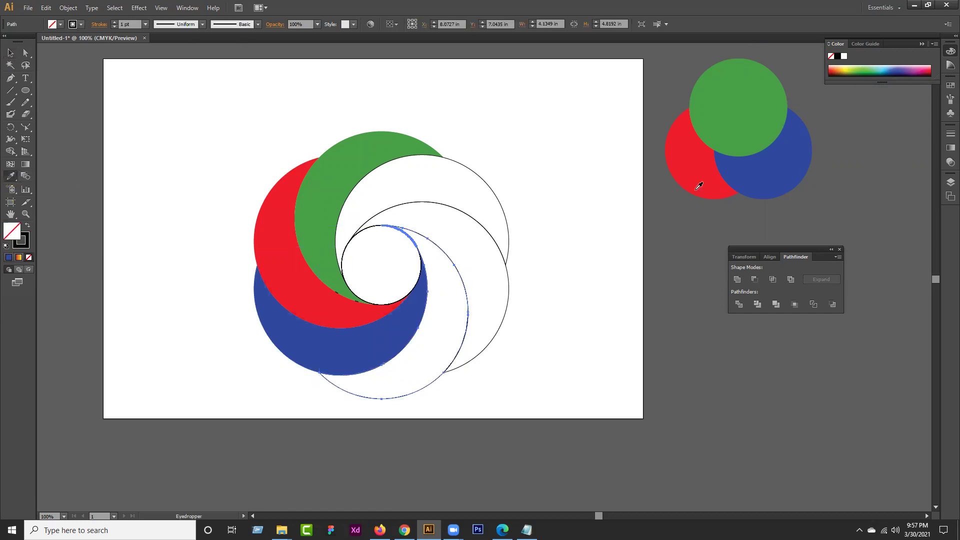
{"action": "left_click", "coordinate": [752, 113]}
{"action": "left_click", "coordinate": [10, 53]}
{"action": "left_click", "coordinate": [180, 225]}
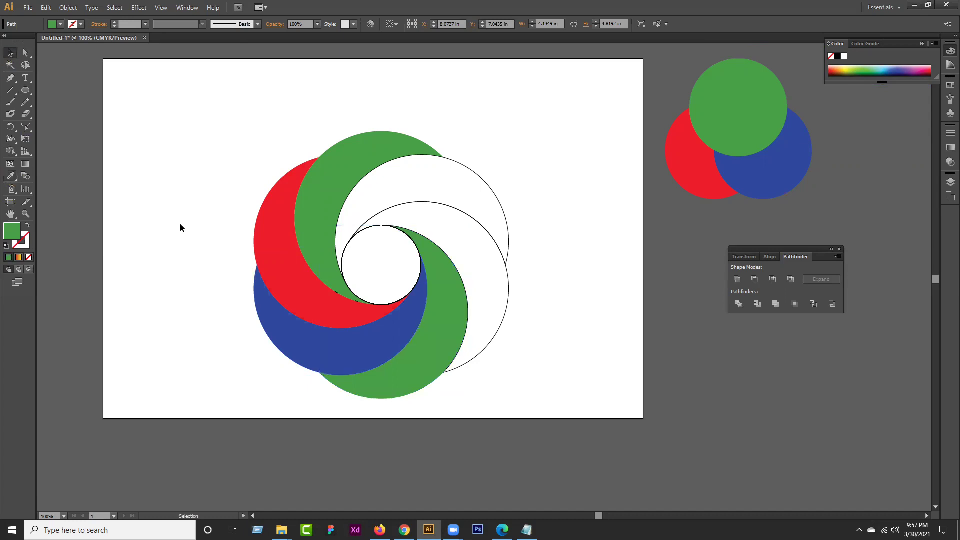
Colour the lower-right petal blue by sampling the blue circle
{"action": "left_click", "coordinate": [485, 288]}
{"action": "left_click", "coordinate": [11, 176]}
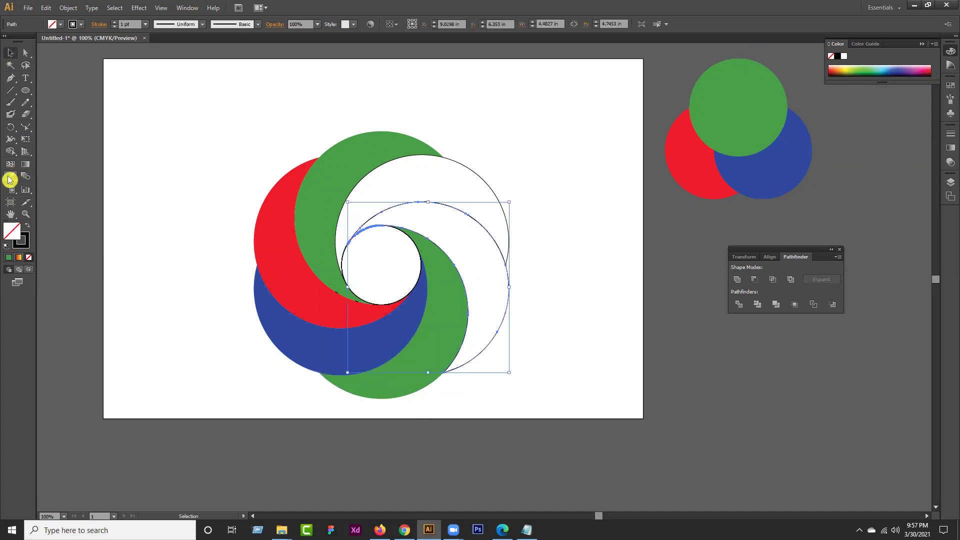
{"action": "left_click", "coordinate": [775, 161]}
{"action": "left_click", "coordinate": [15, 48]}
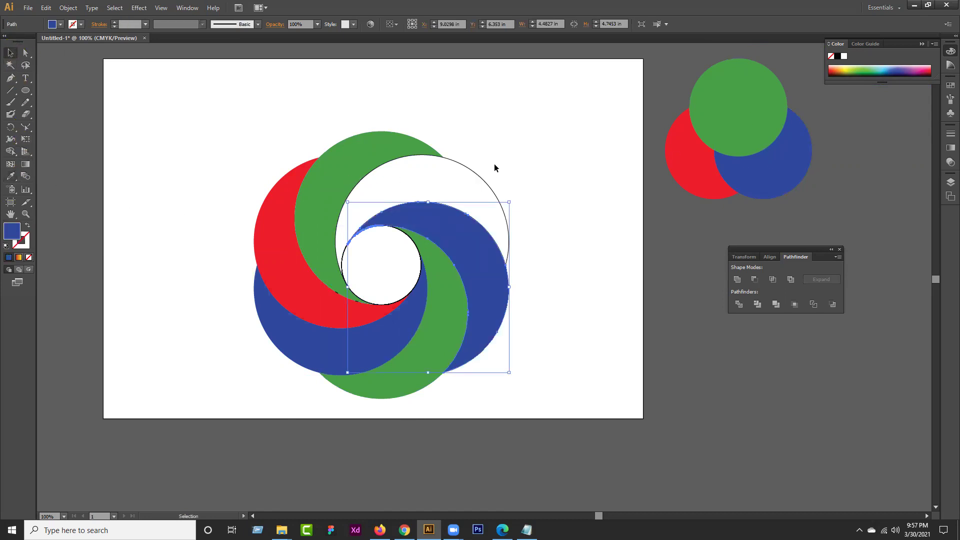
Colour the upper-right petal red by sampling the red circle, and deselect it
{"action": "left_click", "coordinate": [445, 180]}
{"action": "left_click", "coordinate": [10, 178]}
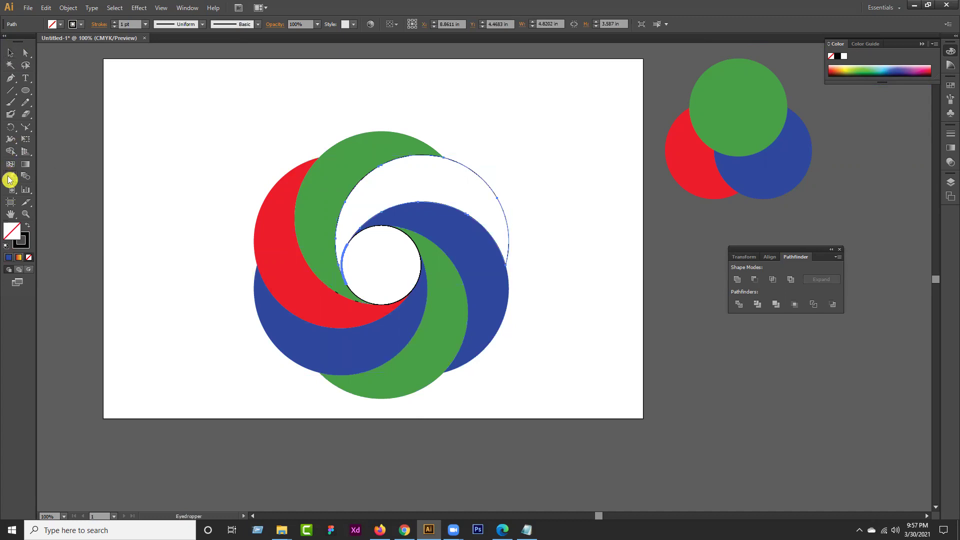
{"action": "left_click", "coordinate": [713, 184]}
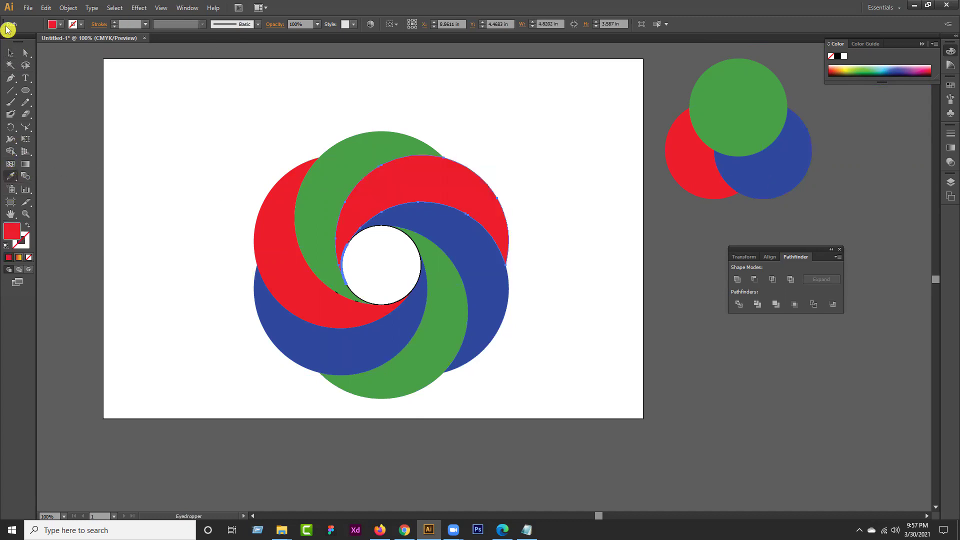
{"action": "left_click", "coordinate": [10, 52]}
{"action": "left_click", "coordinate": [268, 163]}
{"action": "left_click_drag", "start_coordinate": [224, 113], "coordinate": [559, 390]}
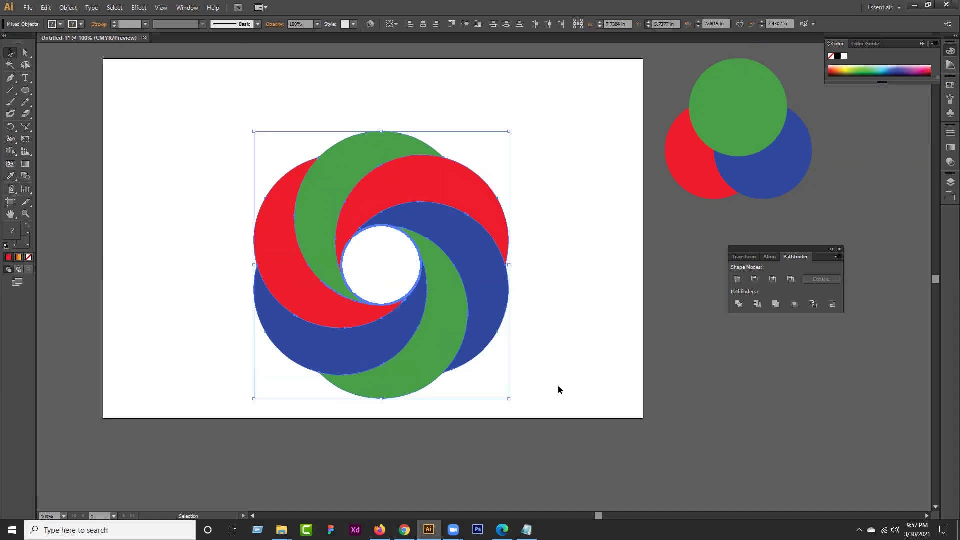
{"action": "left_click", "coordinate": [586, 326]}
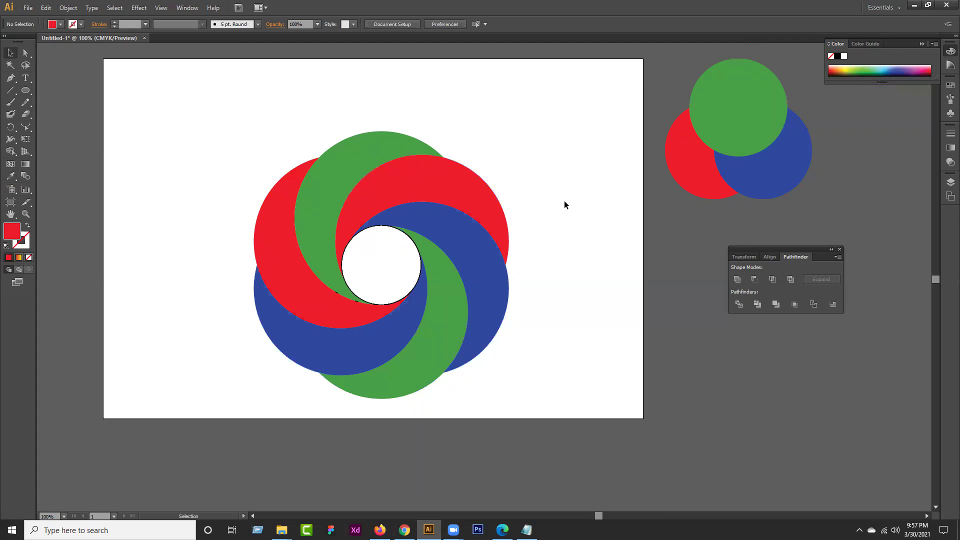
{"action": "scroll", "coordinate": [406, 307], "scroll_direction": "down", "scroll_amount": 1}
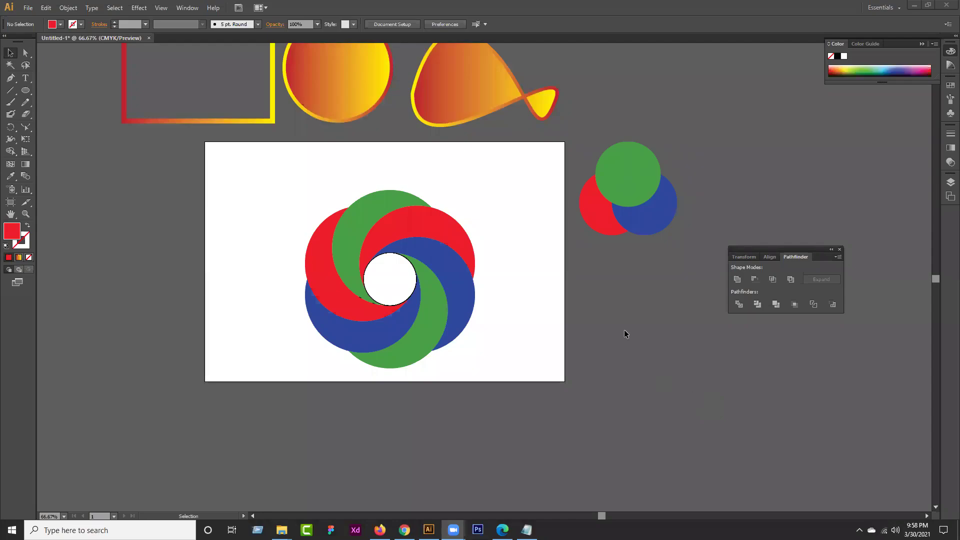
Delete the red, green and blue swirl artwork from the artboard
{"action": "left_click", "coordinate": [512, 186]}
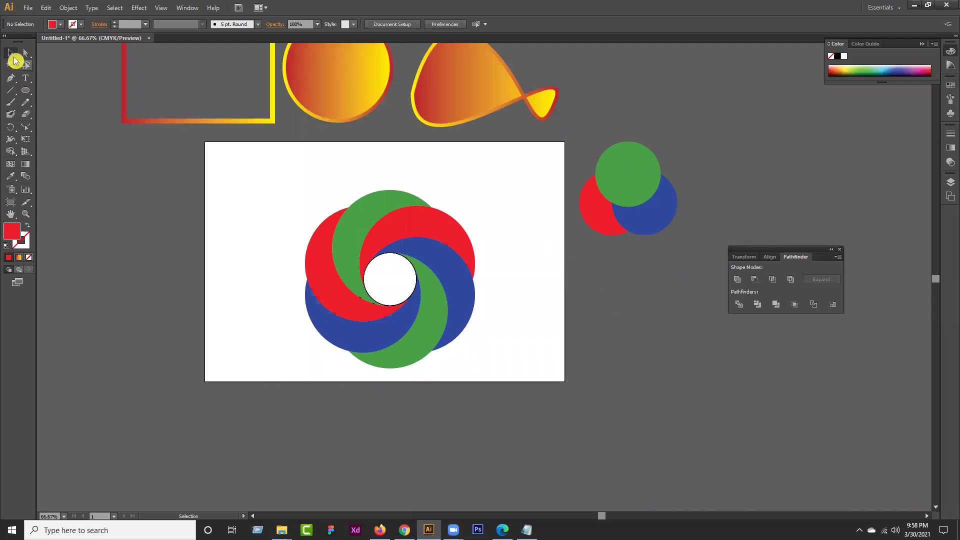
{"action": "left_click", "coordinate": [464, 340]}
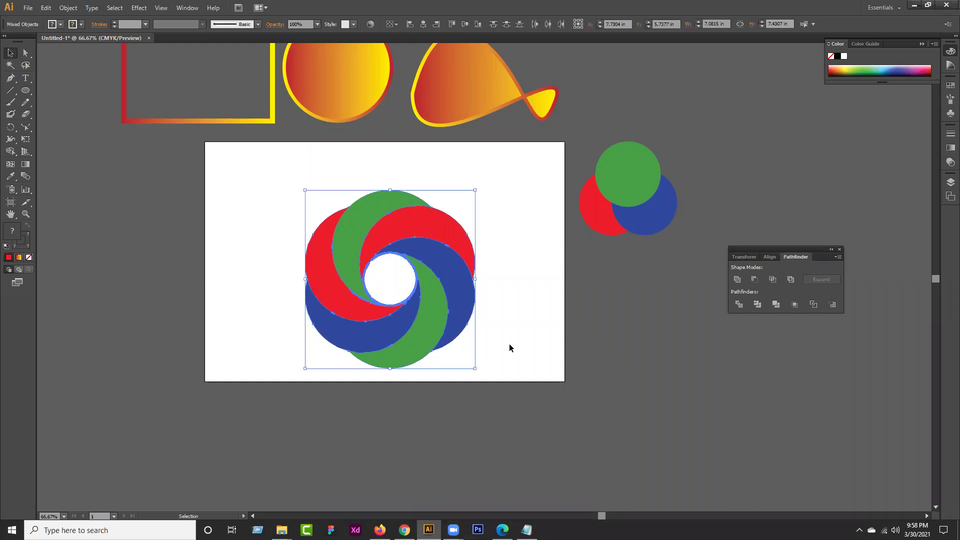
{"action": "key", "text": "Delete"}
Draw a circle about 7.29 in wide on the artboard and swap its fill and stroke to leave a red outline
{"action": "left_click_drag", "start_coordinate": [26, 95], "coordinate": [73, 117]}
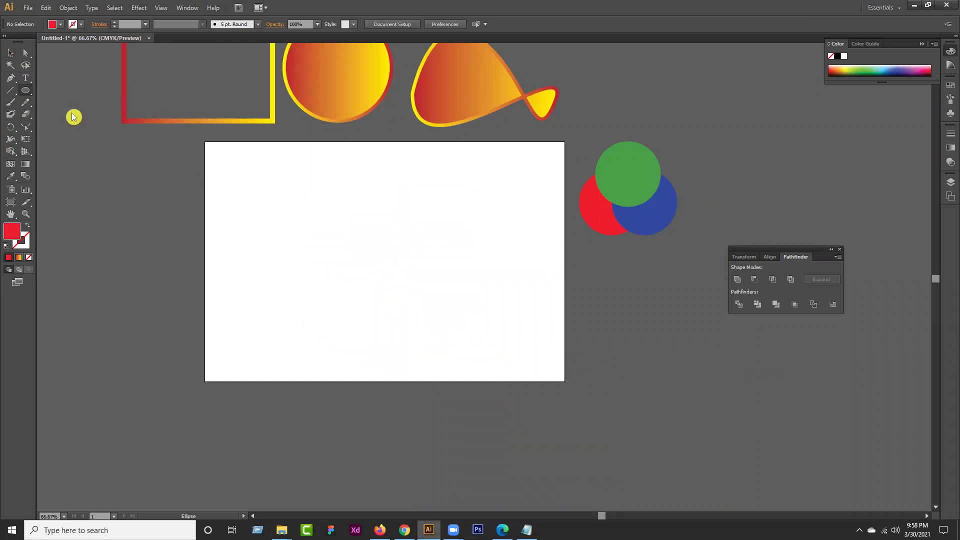
{"action": "scroll", "coordinate": [352, 286], "scroll_direction": "up", "scroll_amount": 1}
{"action": "left_click_drag", "start_coordinate": [263, 153], "coordinate": [525, 362]}
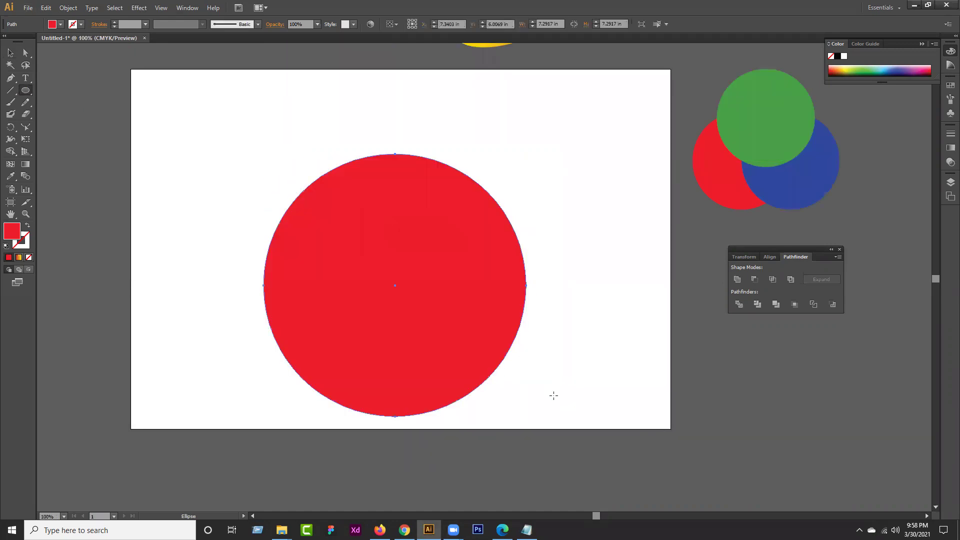
{"action": "left_click", "coordinate": [27, 227]}
{"action": "left_click", "coordinate": [195, 171]}
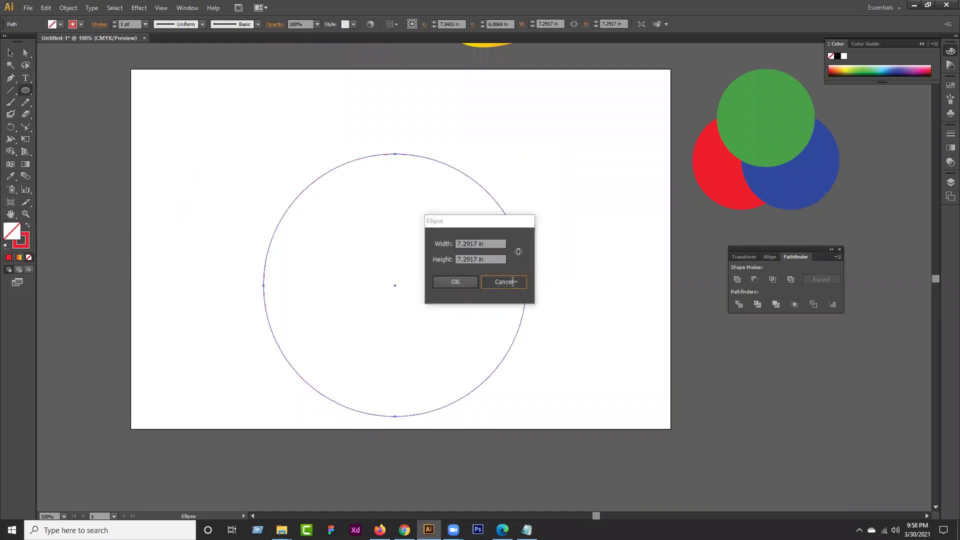
{"action": "left_click", "coordinate": [513, 281]}
{"action": "left_click", "coordinate": [10, 53]}
{"action": "left_click_drag", "start_coordinate": [214, 168], "coordinate": [350, 270]}
{"action": "left_click_drag", "start_coordinate": [526, 416], "coordinate": [506, 385]}
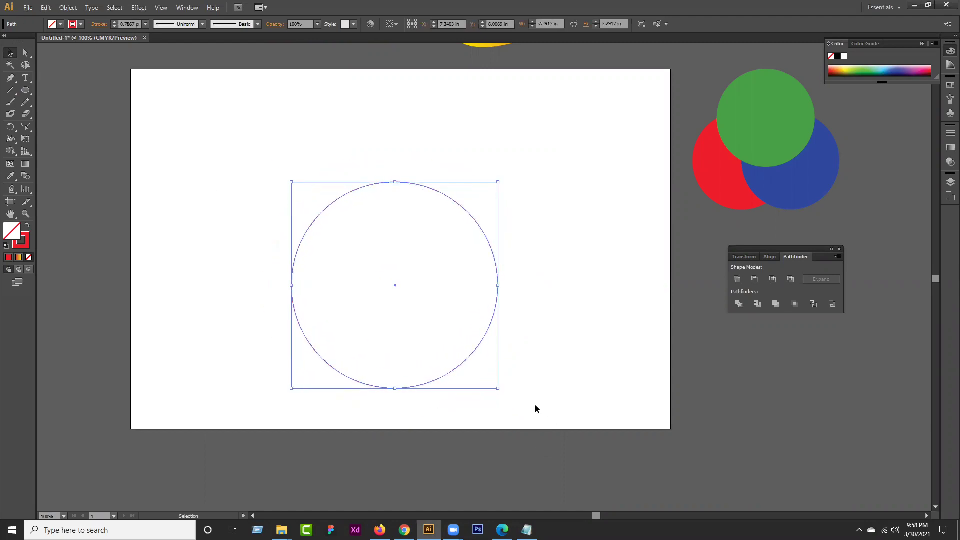
{"action": "left_click", "coordinate": [535, 406]}
{"action": "left_click_drag", "start_coordinate": [445, 373], "coordinate": [450, 309]}
{"action": "left_click", "coordinate": [291, 328]}
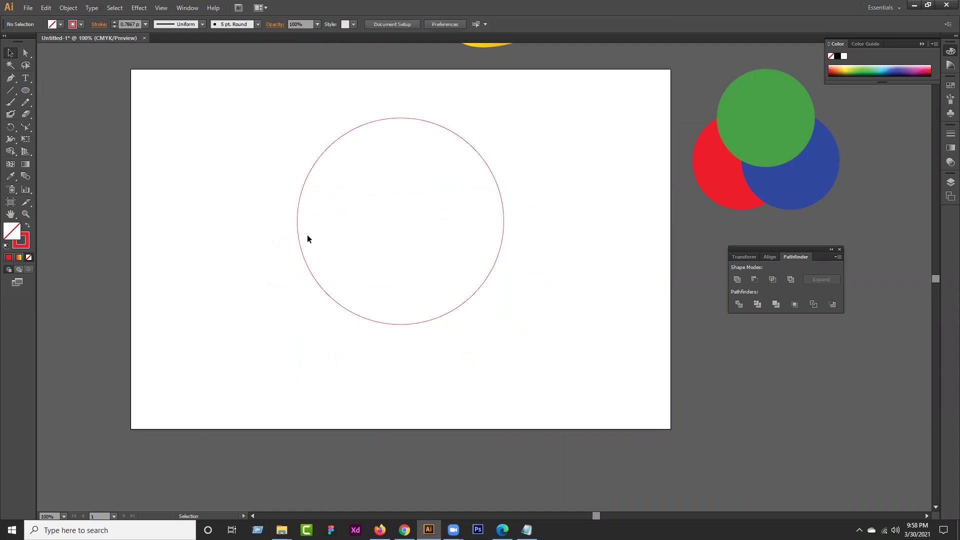
{"action": "left_click_drag", "start_coordinate": [273, 199], "coordinate": [334, 247]}
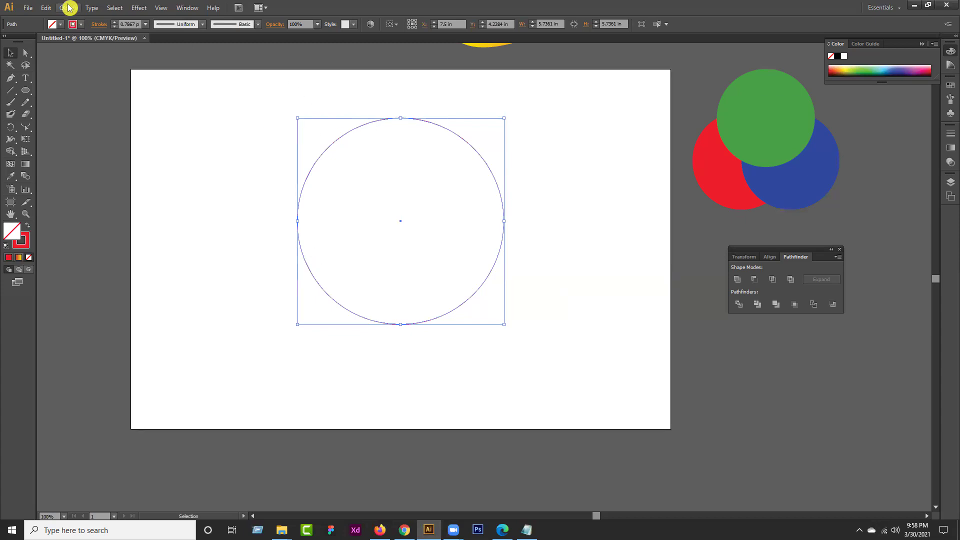
{"action": "left_click", "coordinate": [47, 8]}
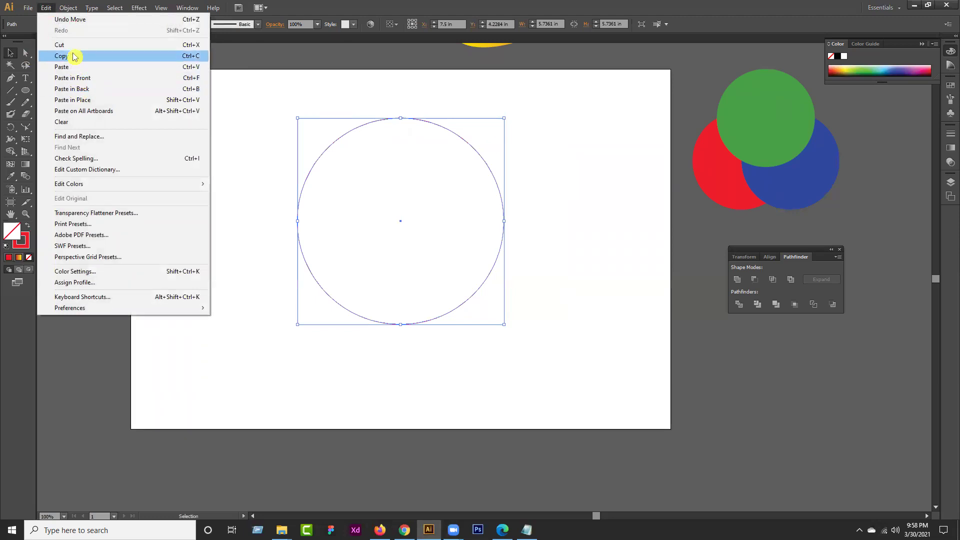
{"action": "left_click", "coordinate": [73, 56]}
{"action": "left_click", "coordinate": [65, 7]}
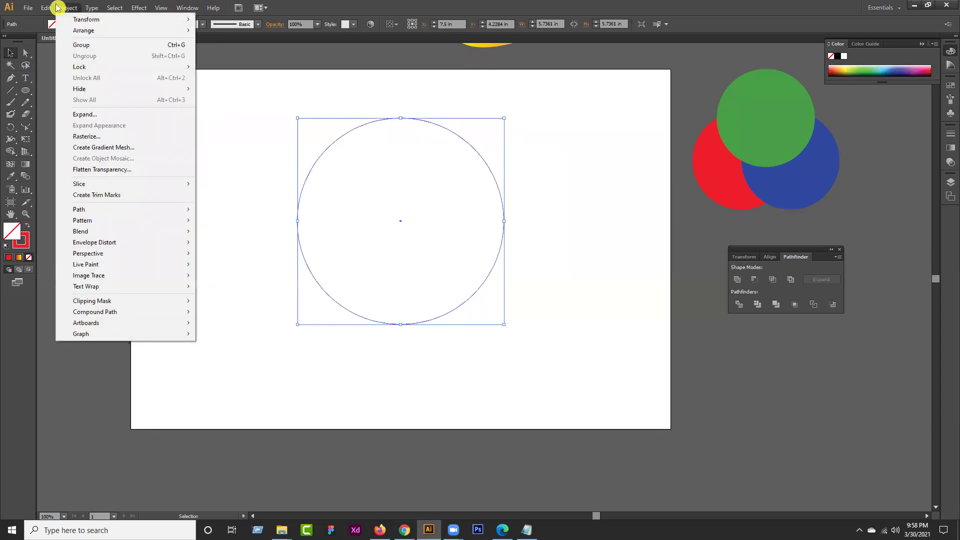
{"action": "mouse_move", "coordinate": [50, 6]}
{"action": "left_click", "coordinate": [79, 79]}
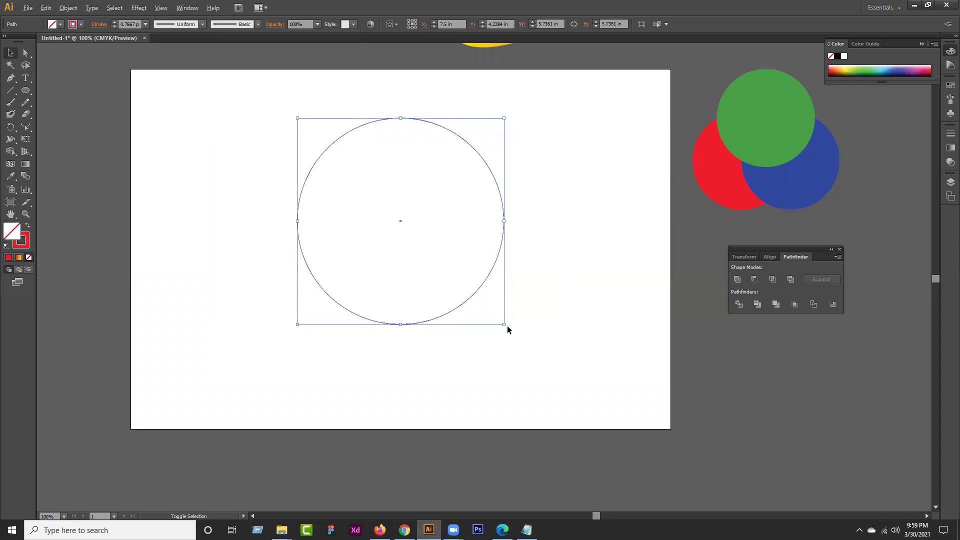
Delete the stacked circles and draw a new circle about 5.71 in wide with a 1 pt red stroke
{"action": "left_click_drag", "start_coordinate": [390, 350], "coordinate": [424, 312]}
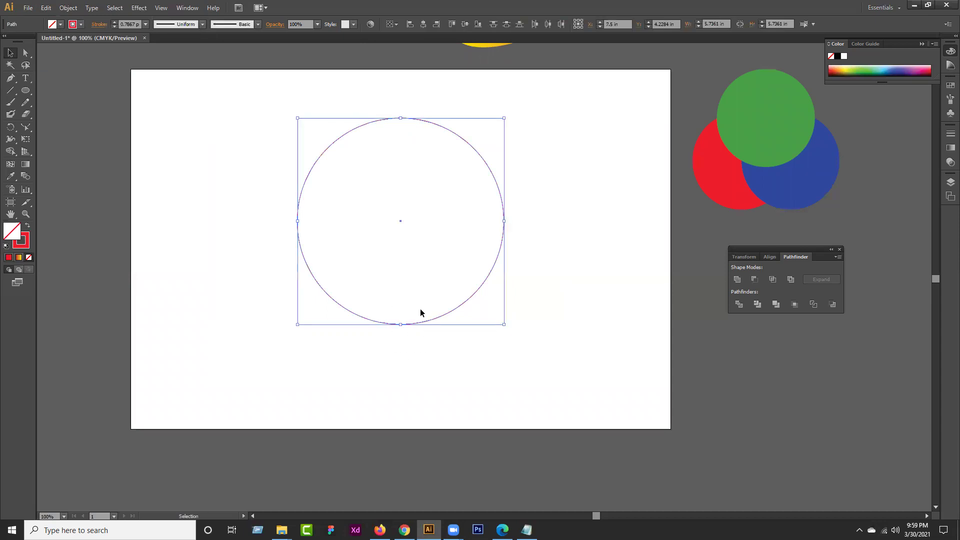
{"action": "key", "text": "Delete"}
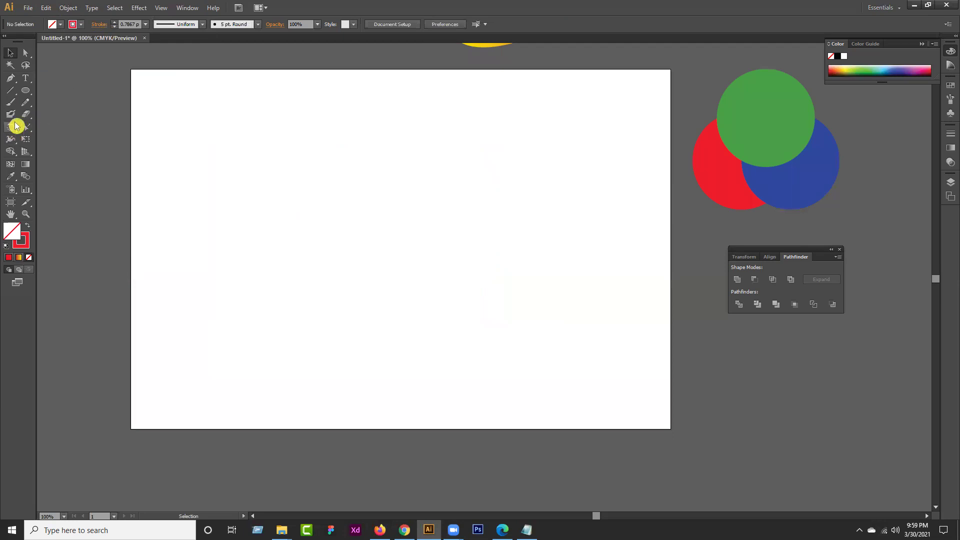
{"action": "left_click_drag", "start_coordinate": [26, 91], "coordinate": [85, 113]}
{"action": "left_click_drag", "start_coordinate": [284, 134], "coordinate": [490, 323]}
{"action": "left_click", "coordinate": [134, 24]}
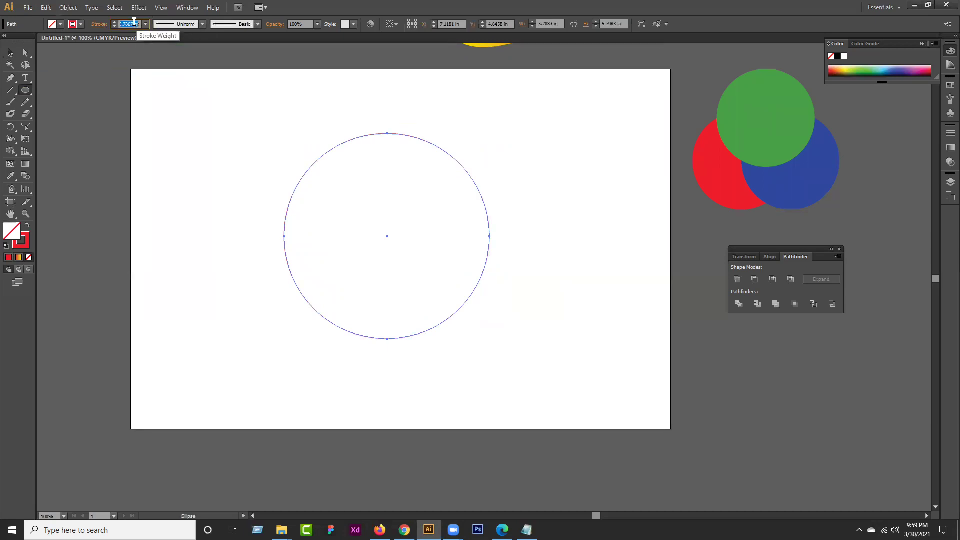
{"action": "type", "text": "1"}
{"action": "key", "text": "Return"}
Copy the red outlined circle and paste the duplicate in front of it
{"action": "left_click", "coordinate": [10, 53]}
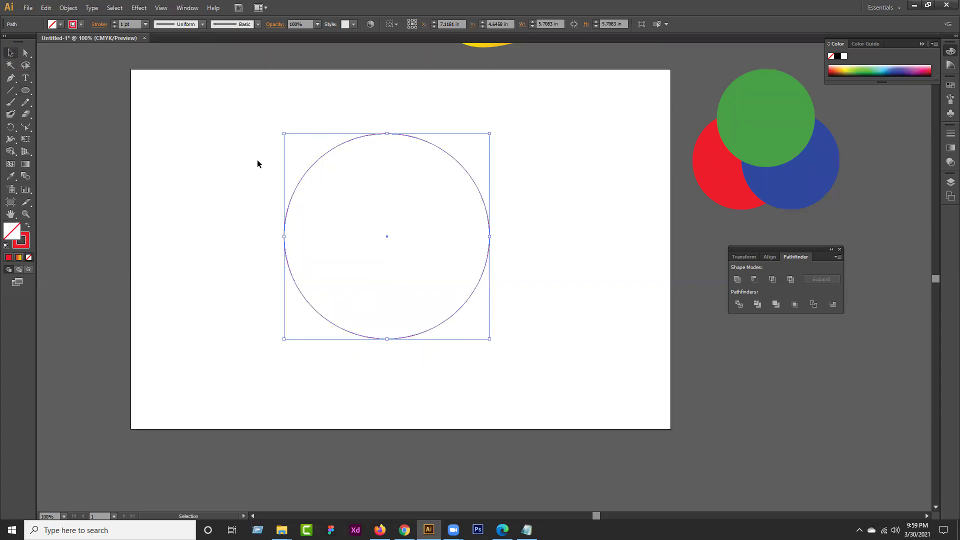
{"action": "left_click", "coordinate": [238, 152]}
{"action": "left_click_drag", "start_coordinate": [257, 151], "coordinate": [326, 215]}
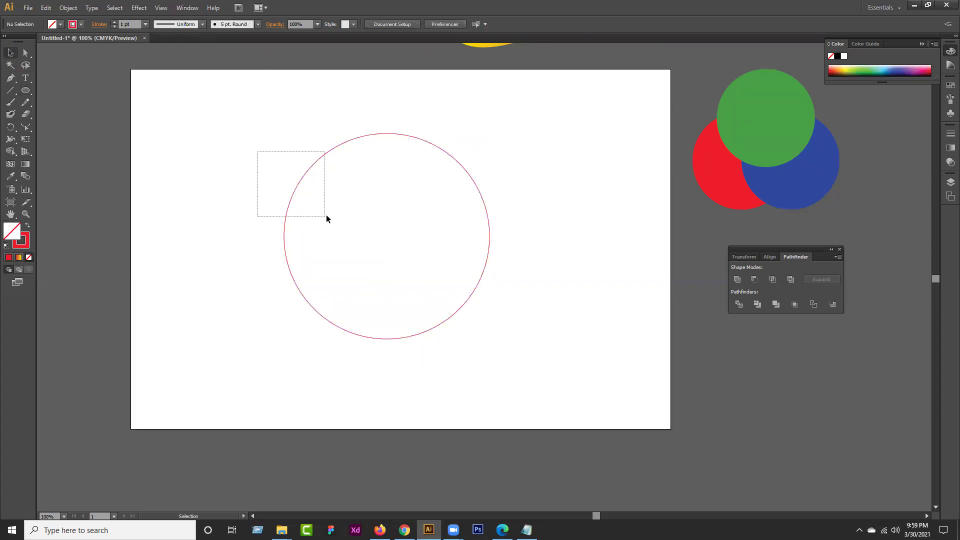
{"action": "left_click", "coordinate": [67, 9]}
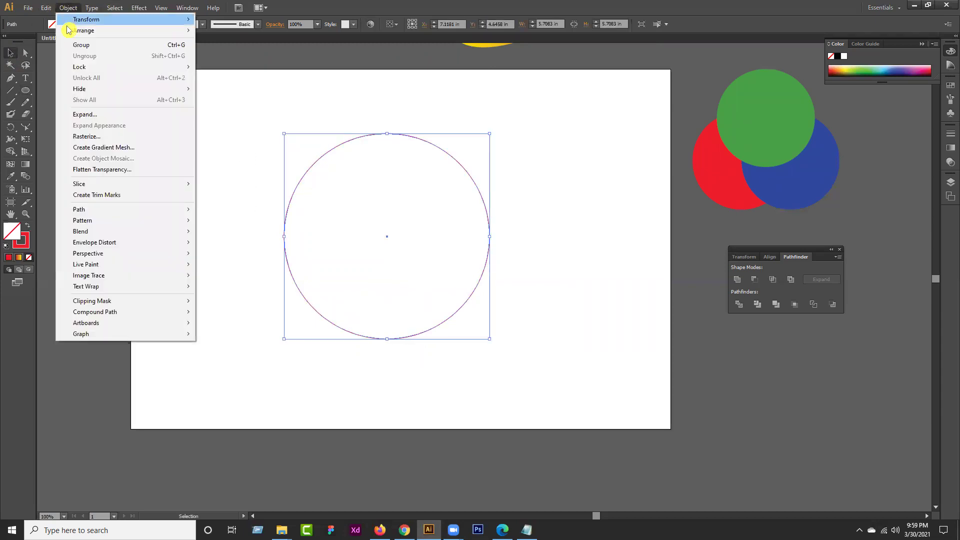
{"action": "mouse_move", "coordinate": [46, 8]}
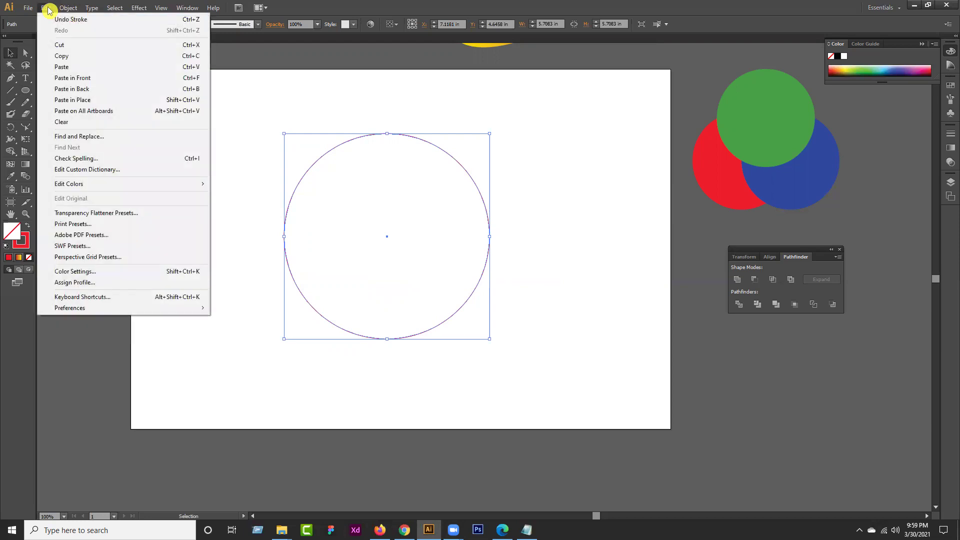
{"action": "left_click", "coordinate": [64, 56]}
{"action": "left_click", "coordinate": [46, 8]}
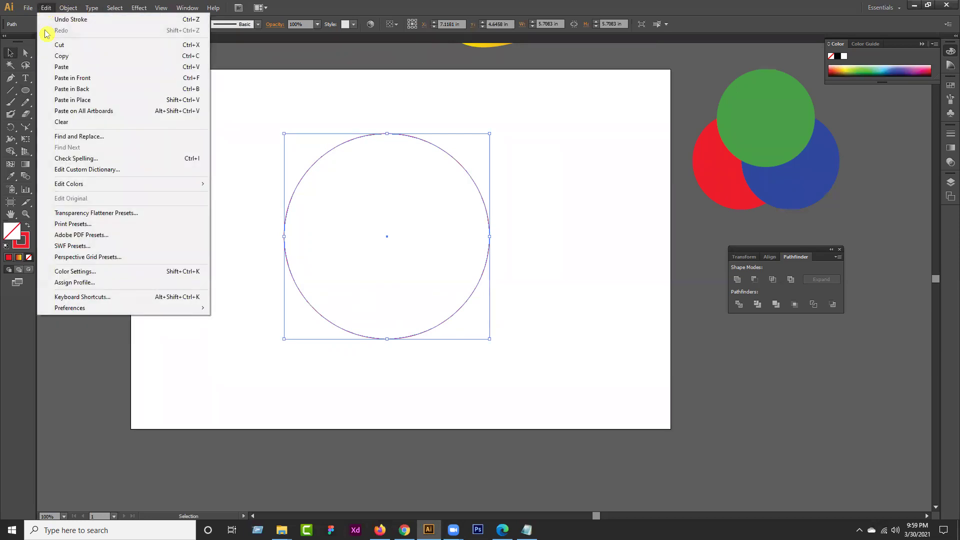
{"action": "left_click", "coordinate": [65, 78]}
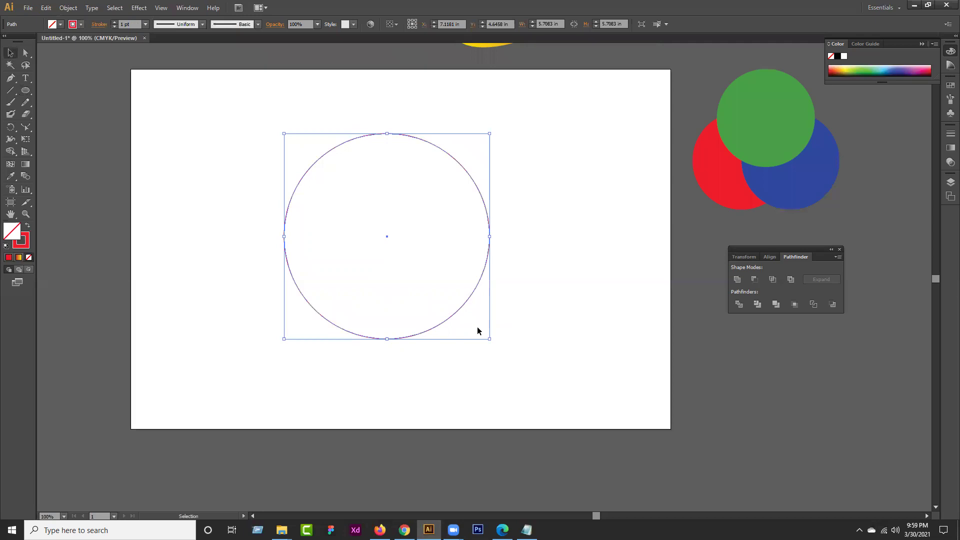
Scale the front circle from its center to about 2.54 in and set its stroke weight to 1 pt
{"action": "left_click_drag", "start_coordinate": [489, 339], "coordinate": [438, 282]}
{"action": "left_click", "coordinate": [130, 23]}
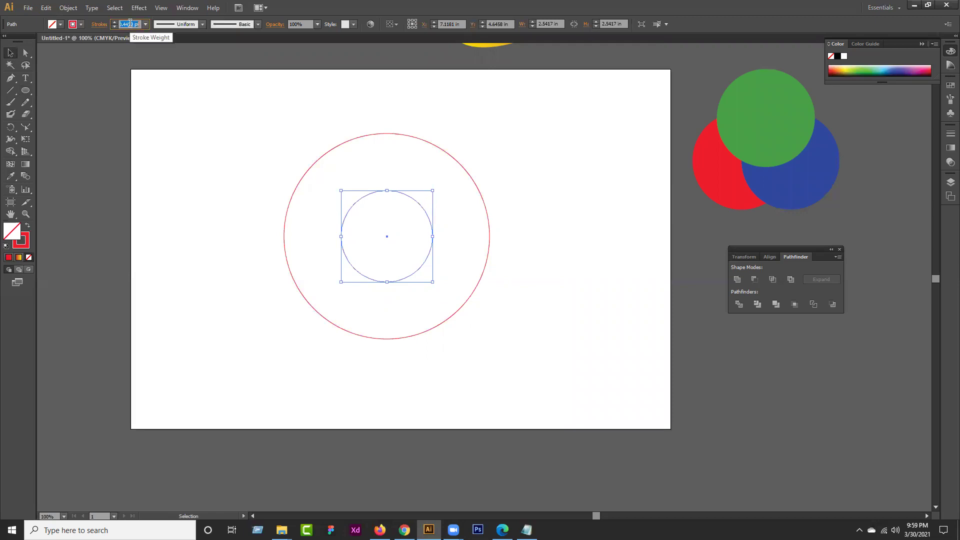
{"action": "type", "text": "1"}
{"action": "key", "text": "Return"}
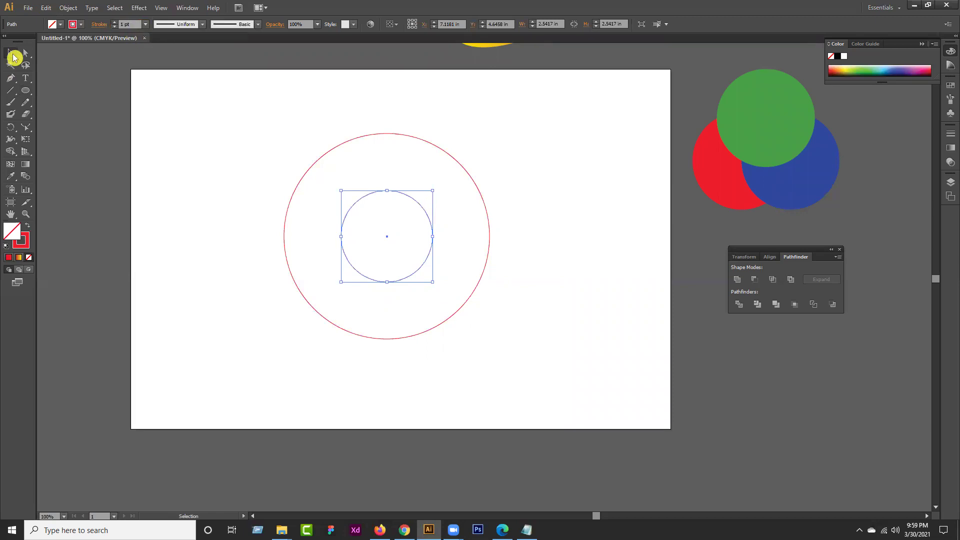
Move the small circle straight down until its lowest point meets the large circle's lowest point
{"action": "left_click", "coordinate": [316, 290]}
{"action": "left_click_drag", "start_coordinate": [385, 282], "coordinate": [417, 301]}
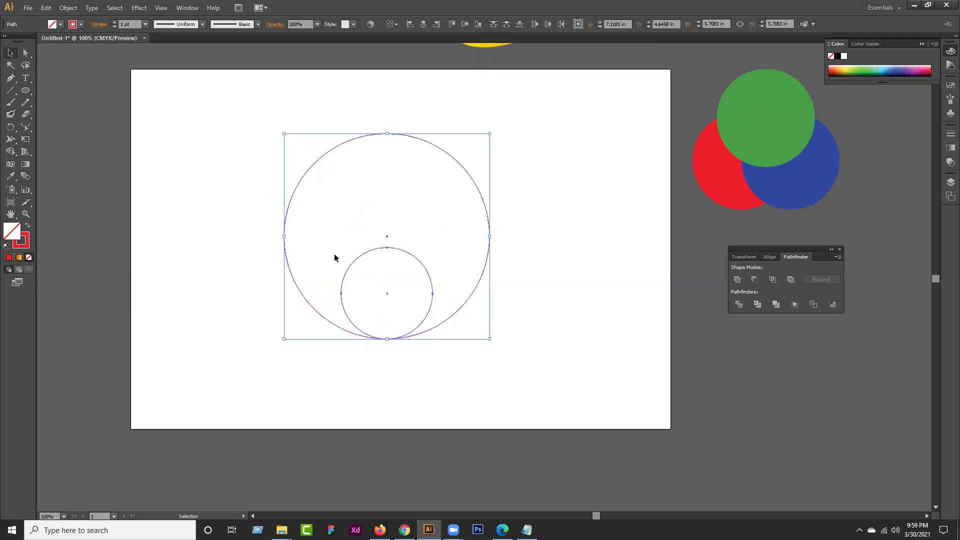
Rotate a copy of both circles by 60° around the small circle's center
{"action": "left_click_drag", "start_coordinate": [571, 131], "coordinate": [283, 417]}
{"action": "left_click", "coordinate": [8, 191]}
{"action": "left_click", "coordinate": [10, 127]}
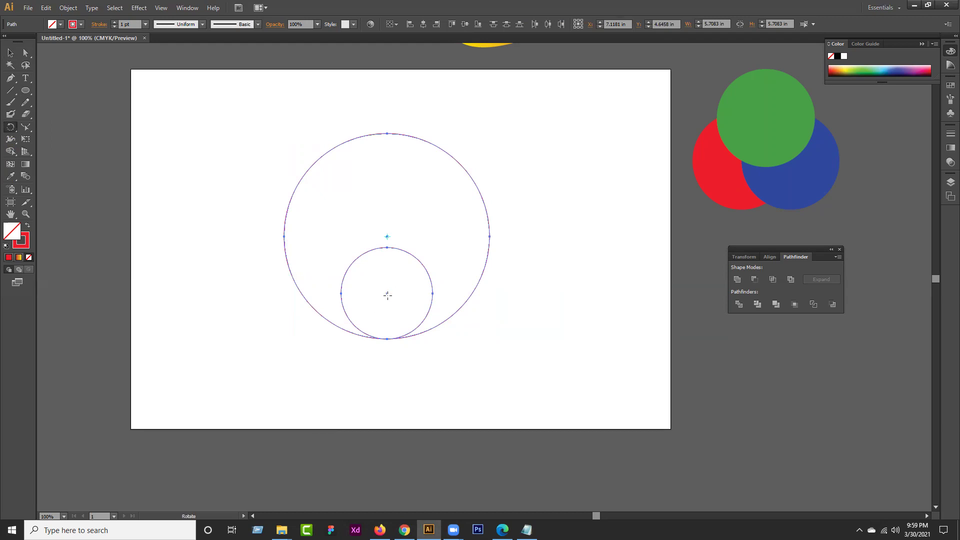
{"action": "left_click", "coordinate": [386, 293], "text": "alt"}
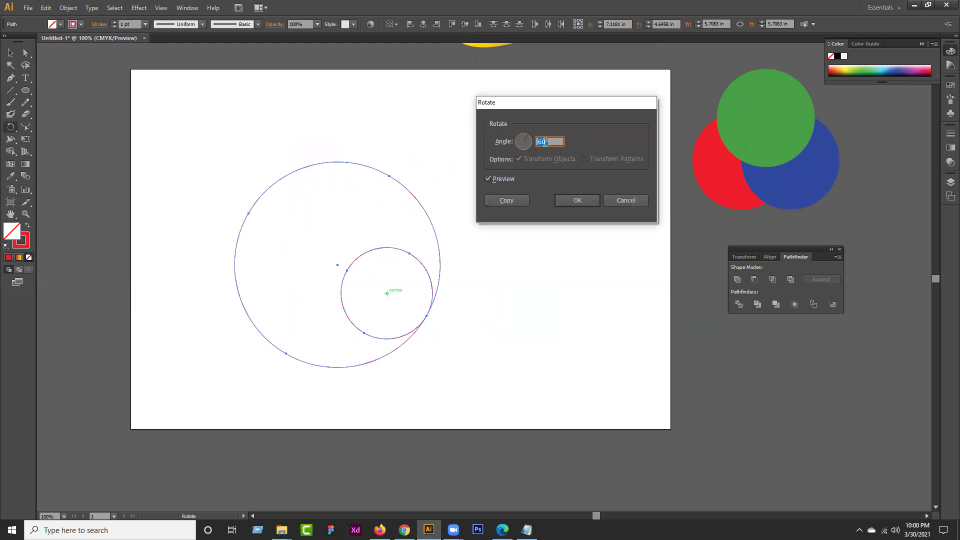
{"action": "left_click", "coordinate": [488, 179]}
{"action": "left_click", "coordinate": [487, 179]}
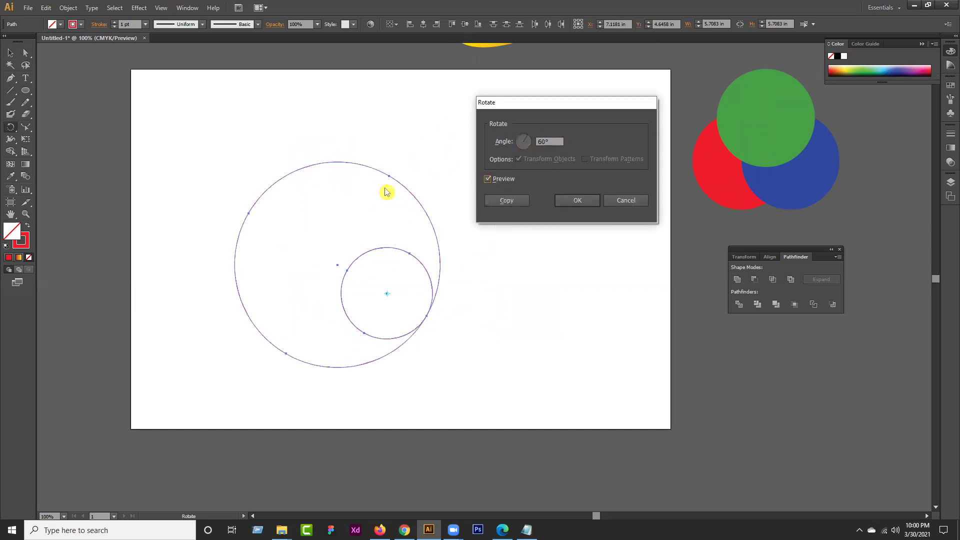
{"action": "left_click", "coordinate": [504, 206]}
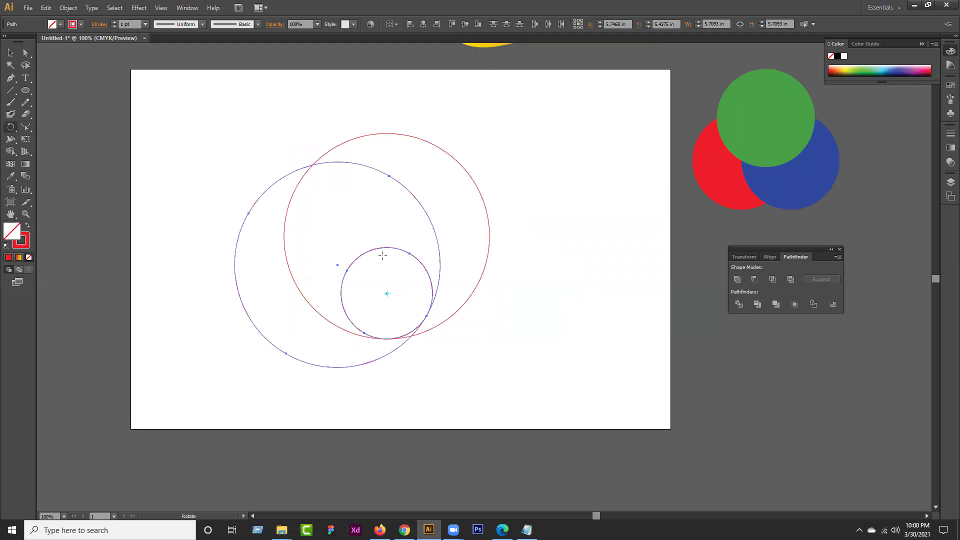
Repeat the rotated copy four more times to complete a rosette of six large circles
{"action": "key", "text": "v"}
{"action": "key", "text": "ctrl+d"}
{"action": "key", "text": "ctrl+d"}
{"action": "key", "text": "ctrl+d"}
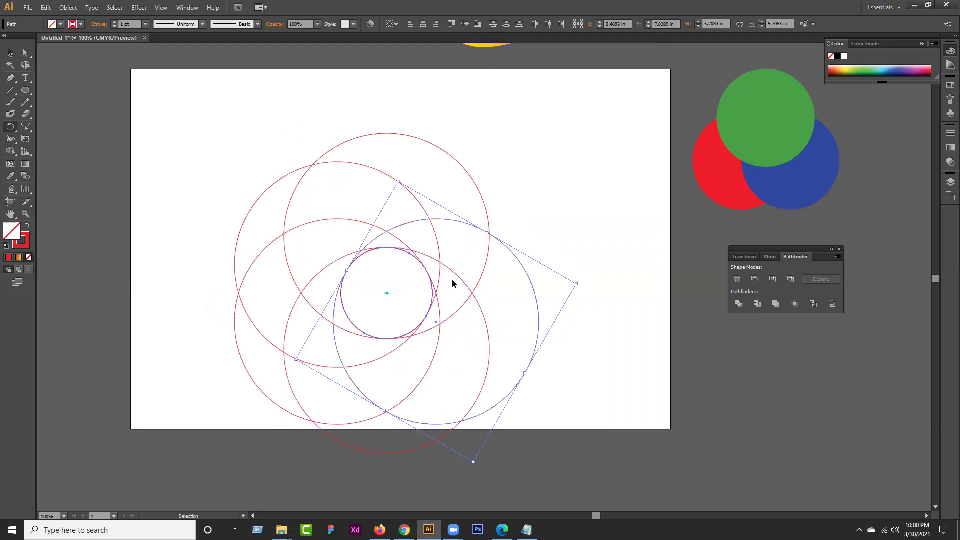
{"action": "key", "text": "ctrl+d"}
{"action": "key", "text": "r"}
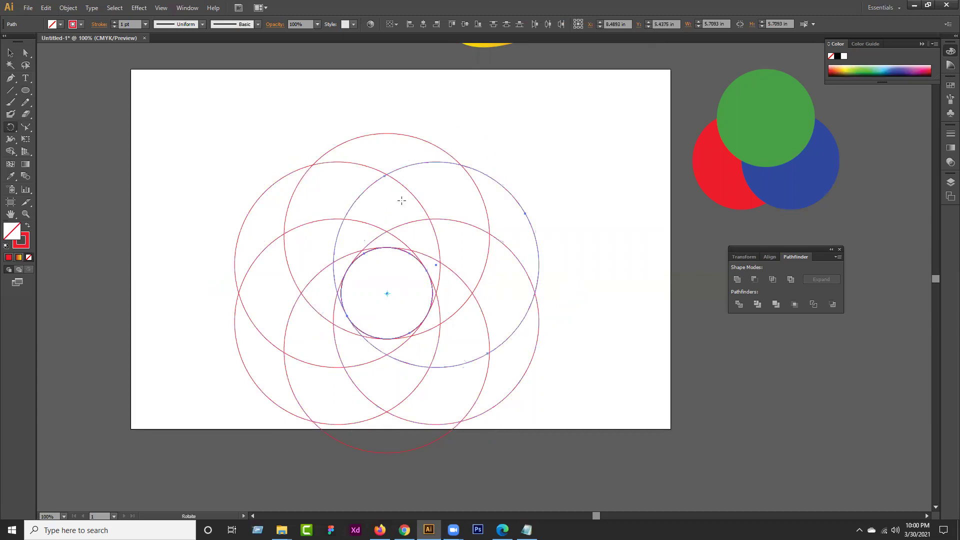
Select the whole circle rosette and move it up so it fits inside the artboard
{"action": "left_click", "coordinate": [11, 53]}
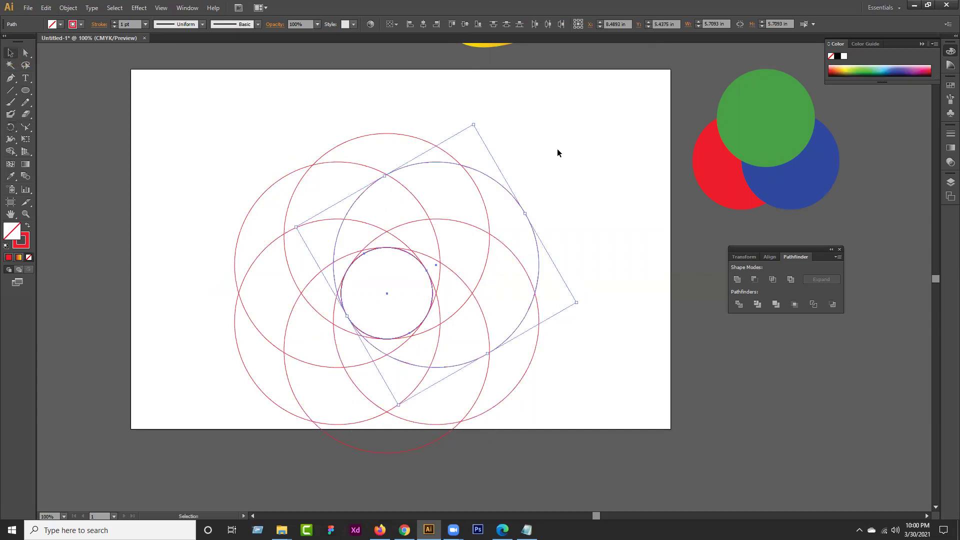
{"action": "left_click", "coordinate": [604, 118]}
{"action": "left_click_drag", "start_coordinate": [603, 118], "coordinate": [192, 475]}
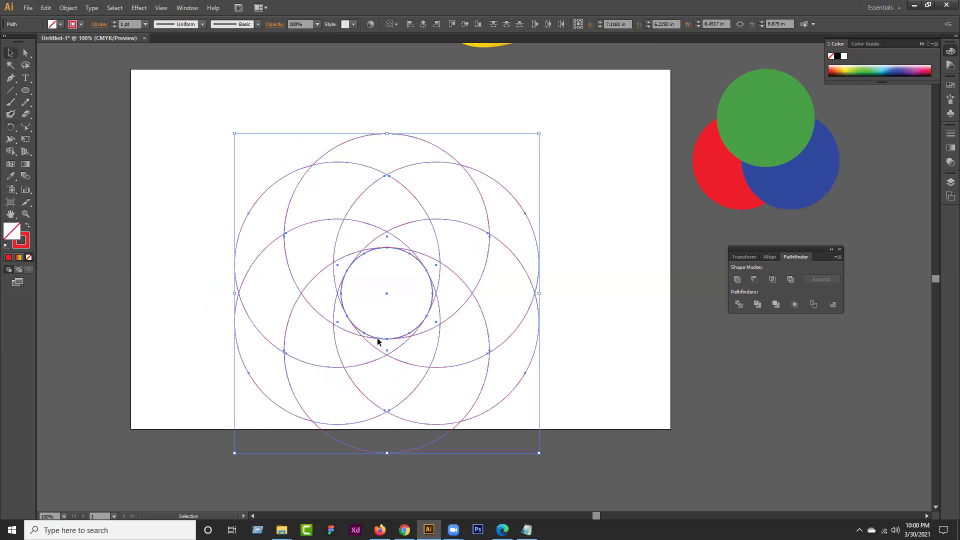
{"action": "left_click_drag", "start_coordinate": [430, 310], "coordinate": [450, 298]}
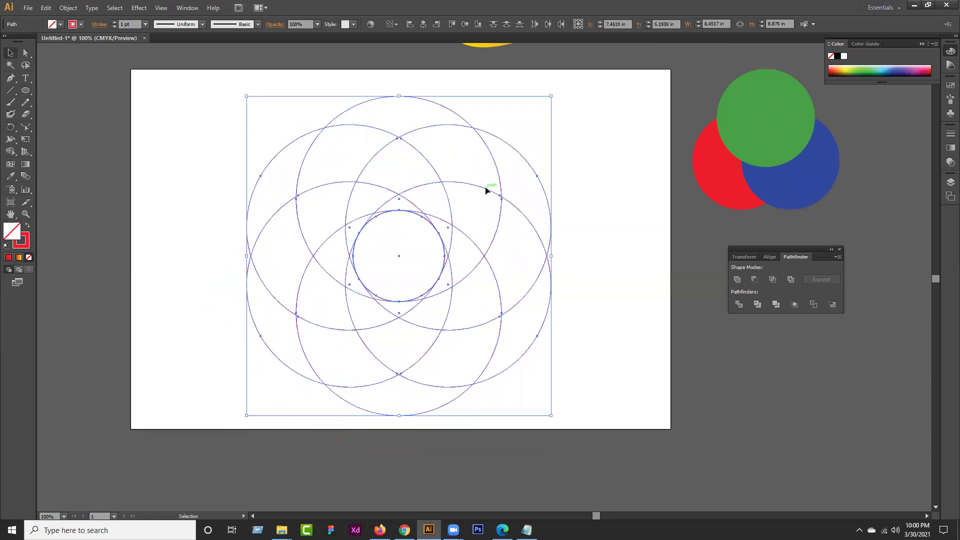
Use the Shape Builder to merge the adjoining regions from the central ring to the rosette's lower left into one curved petal
{"action": "left_click_drag", "start_coordinate": [11, 150], "coordinate": [55, 155]}
{"action": "scroll", "coordinate": [460, 369], "scroll_direction": "up", "scroll_amount": 1}
{"action": "scroll", "coordinate": [461, 369], "scroll_direction": "down", "scroll_amount": 1}
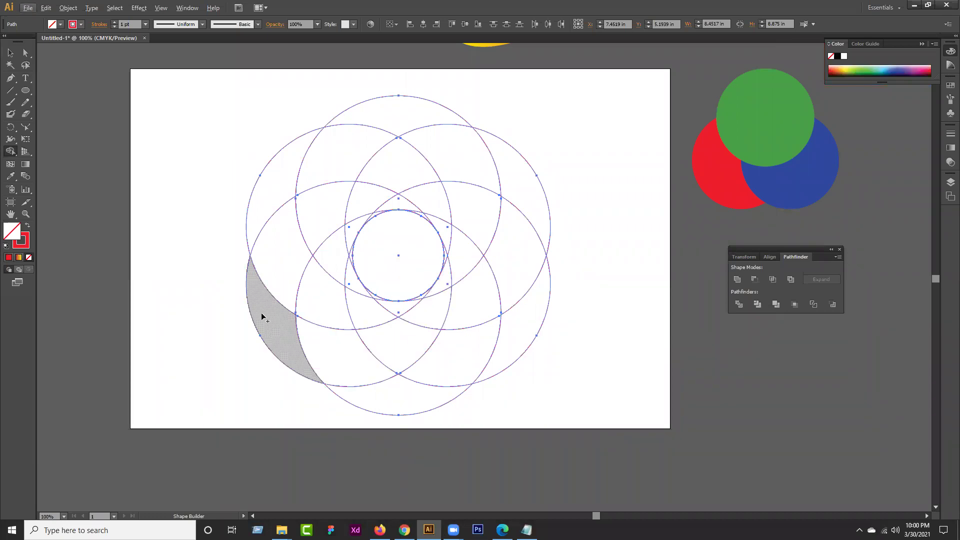
{"action": "left_click", "coordinate": [441, 257]}
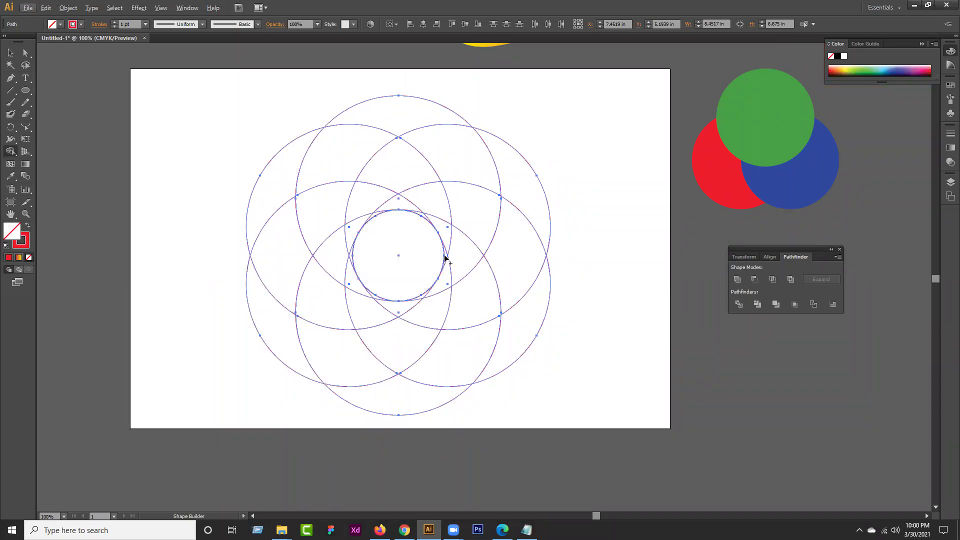
{"action": "mouse_move", "coordinate": [445, 256]}
{"action": "left_mouse_down"}
{"action": "mouse_move", "coordinate": [439, 313]}
{"action": "mouse_move", "coordinate": [373, 372]}
{"action": "left_mouse_up"}
{"action": "mouse_move", "coordinate": [446, 310]}
{"action": "left_mouse_down"}
{"action": "mouse_move", "coordinate": [355, 365]}
{"action": "mouse_move", "coordinate": [309, 368]}
{"action": "mouse_move", "coordinate": [287, 355]}
{"action": "left_mouse_up"}
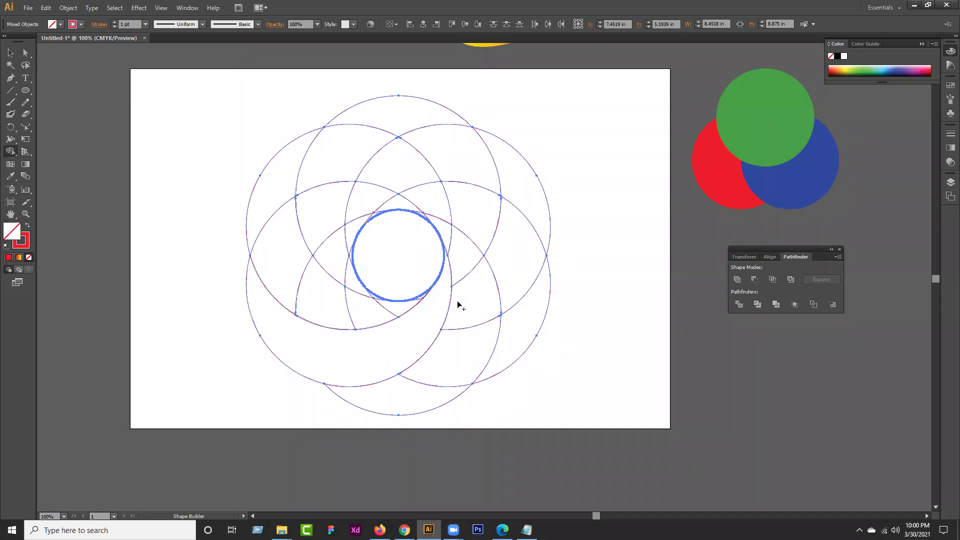
Use the Shape Builder to merge the rosette's regions into the next two curved petals, at the upper left and the top
{"action": "mouse_move", "coordinate": [418, 298]}
{"action": "left_mouse_down"}
{"action": "mouse_move", "coordinate": [374, 322]}
{"action": "mouse_move", "coordinate": [309, 303]}
{"action": "mouse_move", "coordinate": [335, 301]}
{"action": "mouse_move", "coordinate": [313, 291]}
{"action": "mouse_move", "coordinate": [256, 210]}
{"action": "left_mouse_up"}
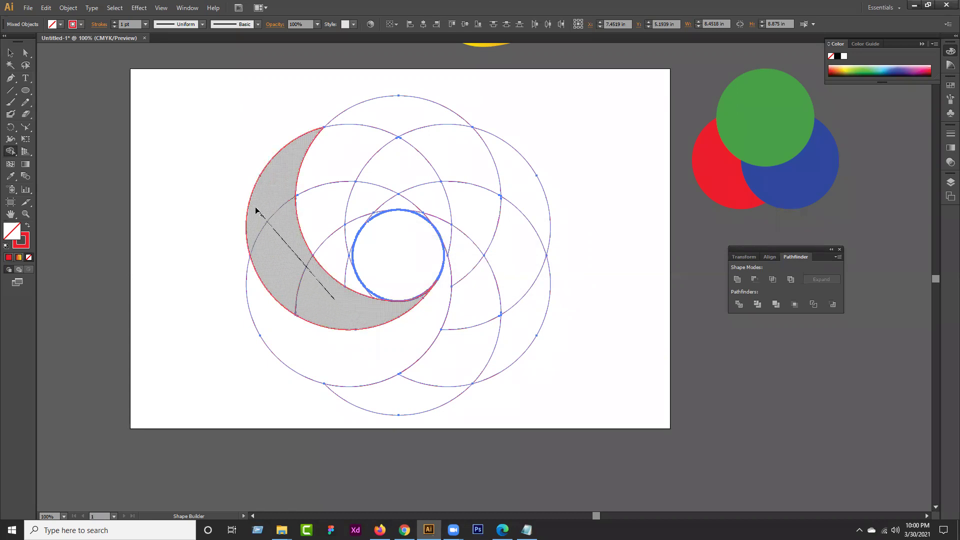
{"action": "left_click_drag", "start_coordinate": [370, 295], "coordinate": [380, 300]}
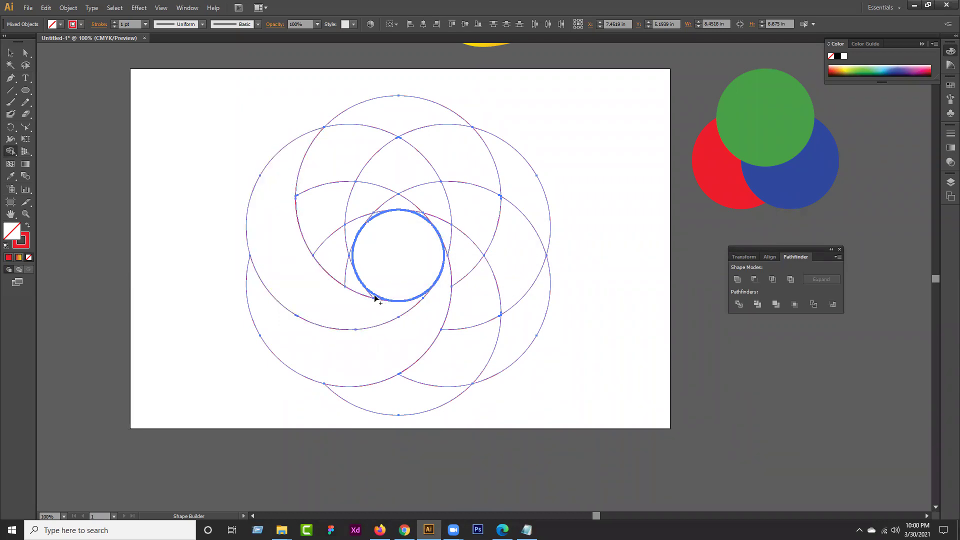
{"action": "left_click", "coordinate": [332, 272]}
{"action": "mouse_move", "coordinate": [338, 261]}
{"action": "left_mouse_down"}
{"action": "mouse_move", "coordinate": [313, 210]}
{"action": "mouse_move", "coordinate": [305, 240]}
{"action": "mouse_move", "coordinate": [327, 215]}
{"action": "mouse_move", "coordinate": [328, 165]}
{"action": "mouse_move", "coordinate": [353, 109]}
{"action": "left_mouse_up"}
{"action": "left_click_drag", "start_coordinate": [355, 162], "coordinate": [352, 180]}
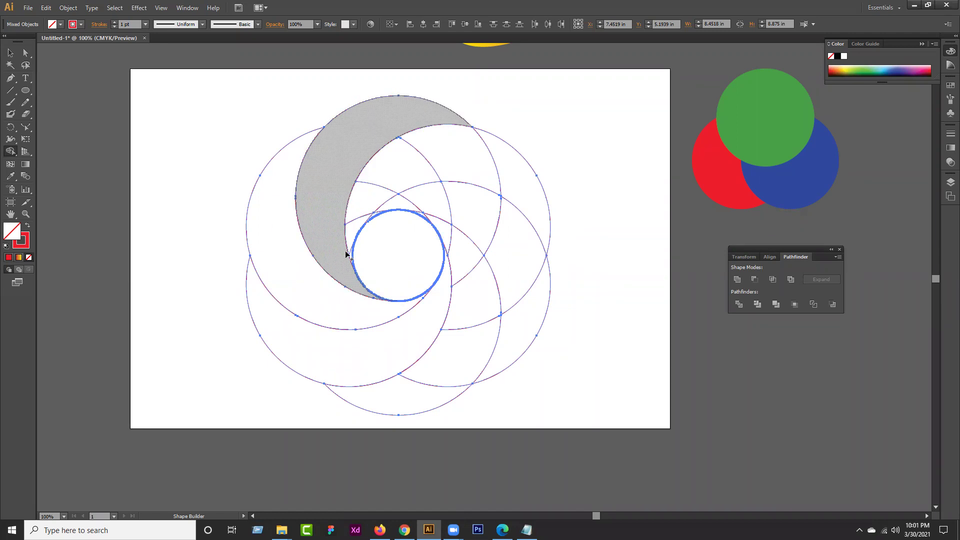
Merge the remaining regions into the upper-right, lower-right and bottom petals with the Shape Builder to complete the six-petal swirl
{"action": "mouse_move", "coordinate": [350, 258]}
{"action": "left_mouse_down"}
{"action": "mouse_move", "coordinate": [352, 211]}
{"action": "mouse_move", "coordinate": [419, 144]}
{"action": "mouse_move", "coordinate": [457, 139]}
{"action": "mouse_move", "coordinate": [493, 158]}
{"action": "left_mouse_up"}
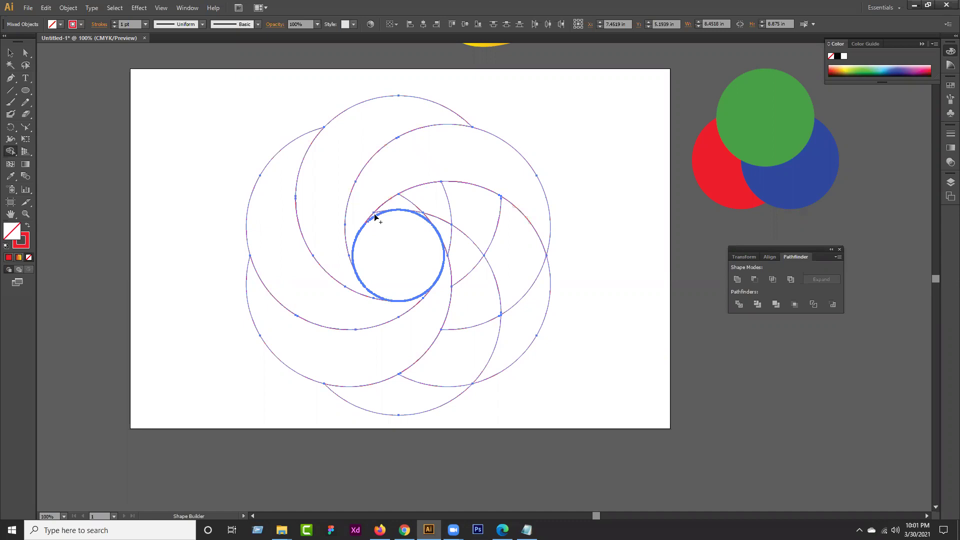
{"action": "mouse_move", "coordinate": [375, 216]}
{"action": "left_mouse_down"}
{"action": "mouse_move", "coordinate": [420, 197]}
{"action": "mouse_move", "coordinate": [493, 217]}
{"action": "mouse_move", "coordinate": [523, 250]}
{"action": "mouse_move", "coordinate": [532, 303]}
{"action": "left_mouse_up"}
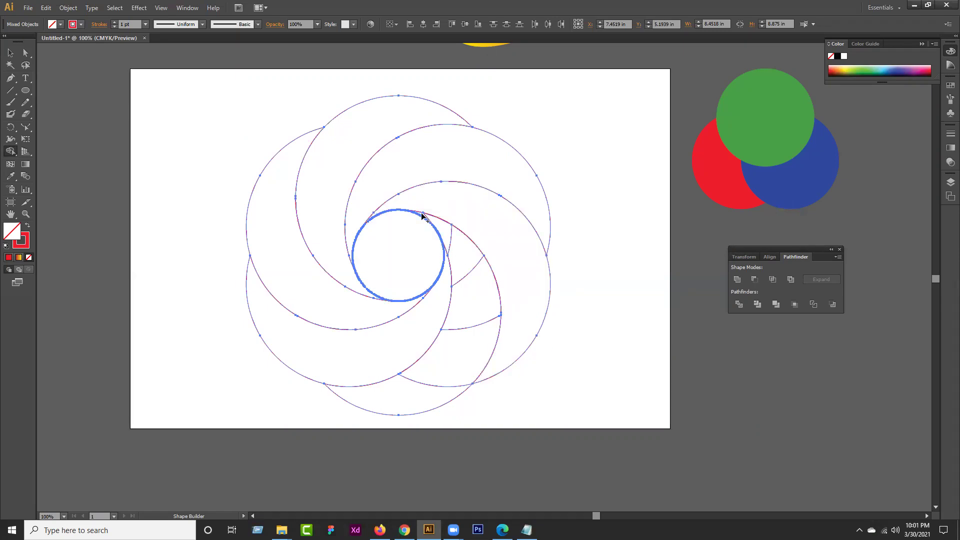
{"action": "mouse_move", "coordinate": [427, 220]}
{"action": "left_mouse_down"}
{"action": "mouse_move", "coordinate": [461, 245]}
{"action": "mouse_move", "coordinate": [472, 350]}
{"action": "mouse_move", "coordinate": [460, 376]}
{"action": "mouse_move", "coordinate": [417, 399]}
{"action": "left_mouse_up"}
{"action": "left_click", "coordinate": [10, 53]}
{"action": "left_click", "coordinate": [236, 159]}
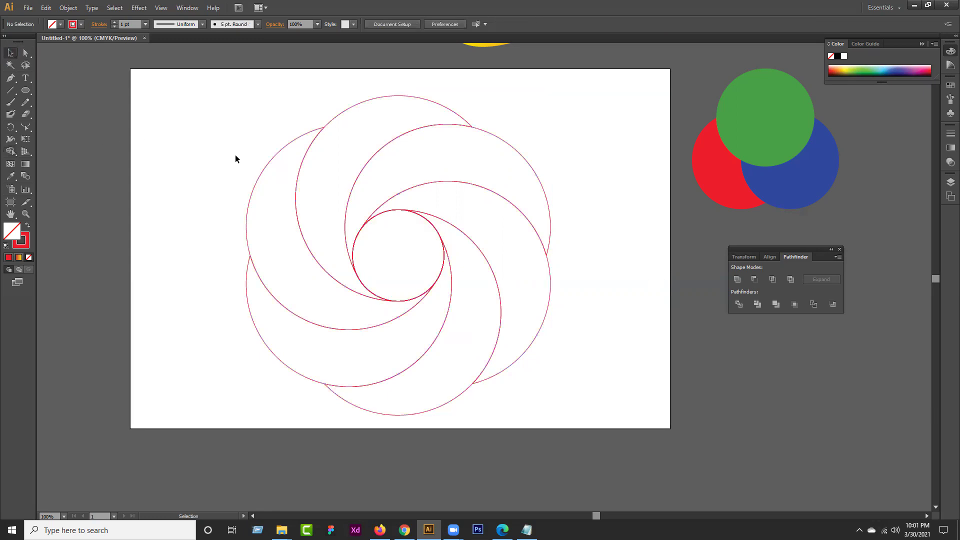
Fill the upper-right petal with the red-to-yellow gradient sampled from the gradient circle, and remove the petal's stroke
{"action": "scroll", "coordinate": [582, 241], "scroll_direction": "down", "scroll_amount": 1}
{"action": "left_click_drag", "start_coordinate": [610, 153], "coordinate": [331, 363]}
{"action": "left_click", "coordinate": [593, 227]}
{"action": "left_click", "coordinate": [542, 195]}
{"action": "left_click", "coordinate": [10, 176]}
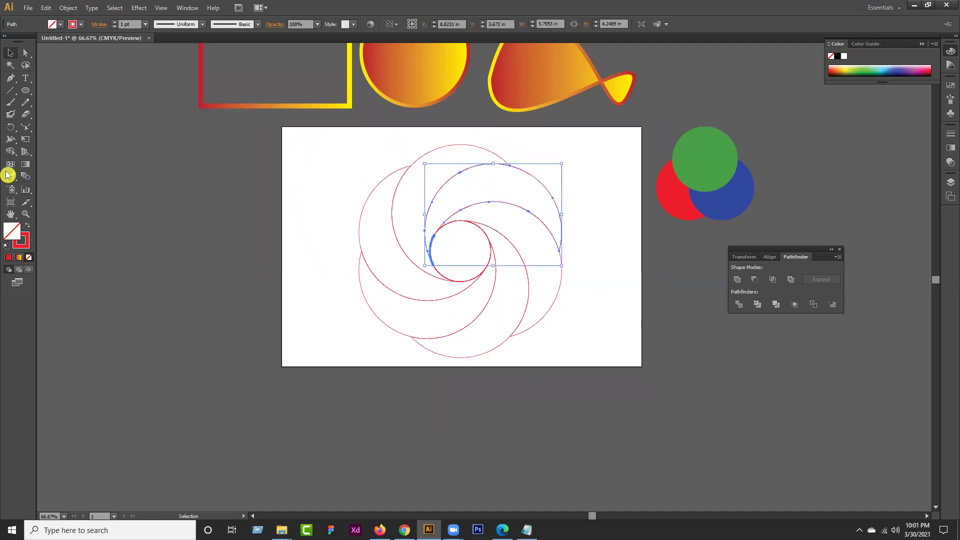
{"action": "left_click", "coordinate": [448, 67]}
{"action": "left_click", "coordinate": [22, 243]}
{"action": "left_click", "coordinate": [28, 258]}
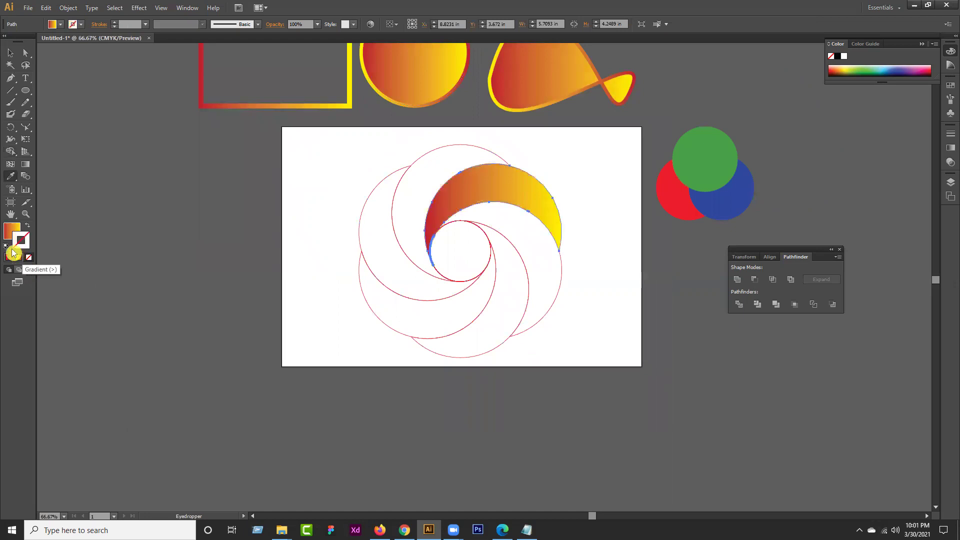
{"action": "left_click", "coordinate": [10, 230]}
{"action": "left_click", "coordinate": [10, 53]}
{"action": "left_click", "coordinate": [218, 215]}
Remove the gradient stroke from the sample circle above the artboard, keeping its red-to-yellow fill
{"action": "left_click_drag", "start_coordinate": [437, 158], "coordinate": [437, 158]}
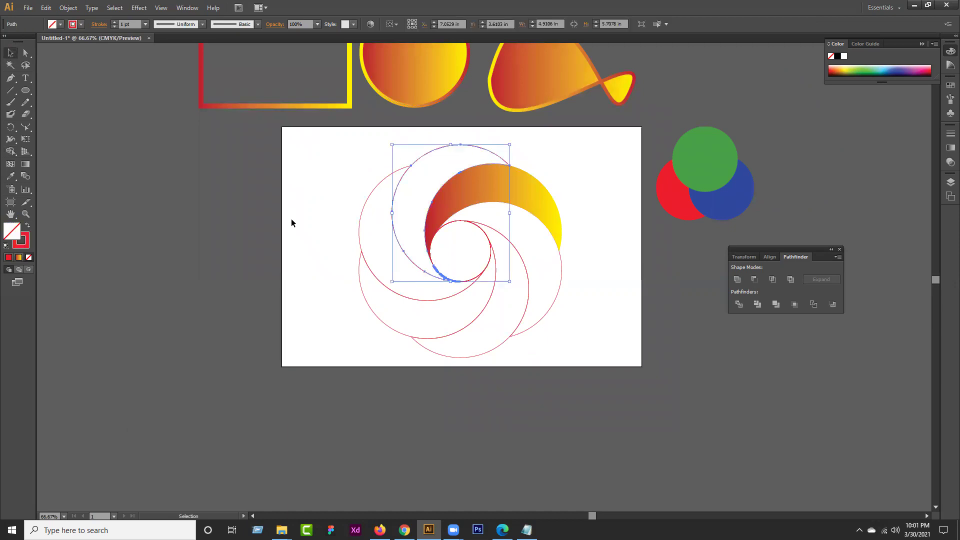
{"action": "left_click", "coordinate": [17, 179]}
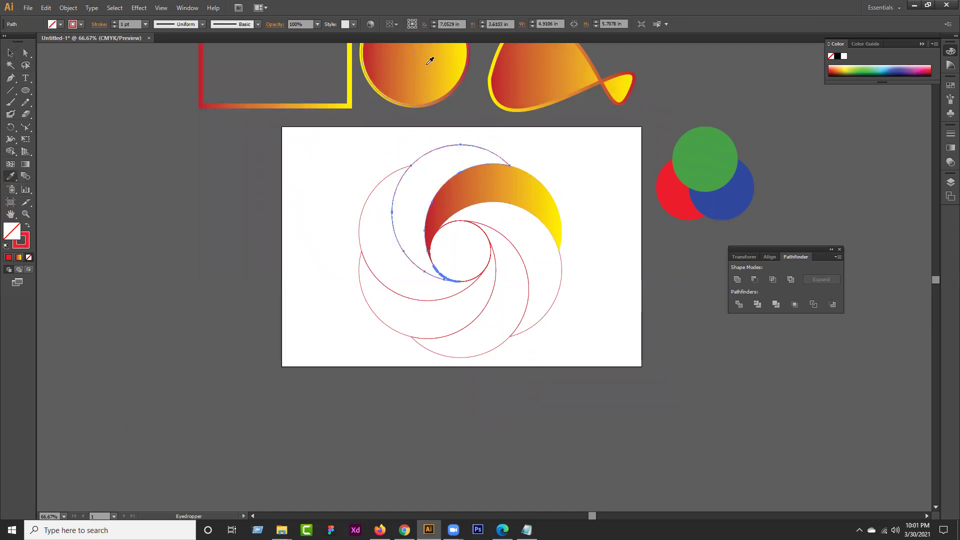
{"action": "left_click", "coordinate": [10, 52]}
{"action": "left_click", "coordinate": [150, 176]}
{"action": "left_click", "coordinate": [400, 82]}
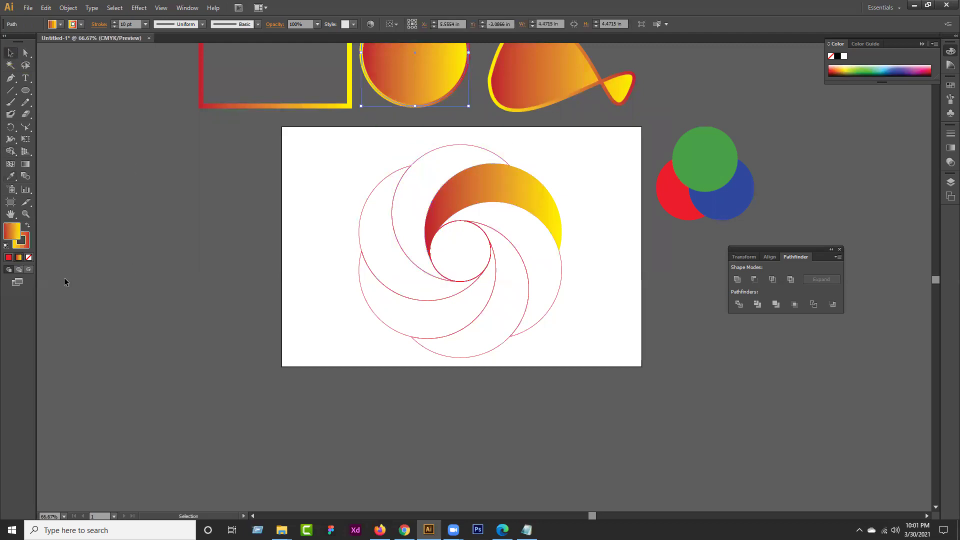
{"action": "left_click", "coordinate": [23, 255]}
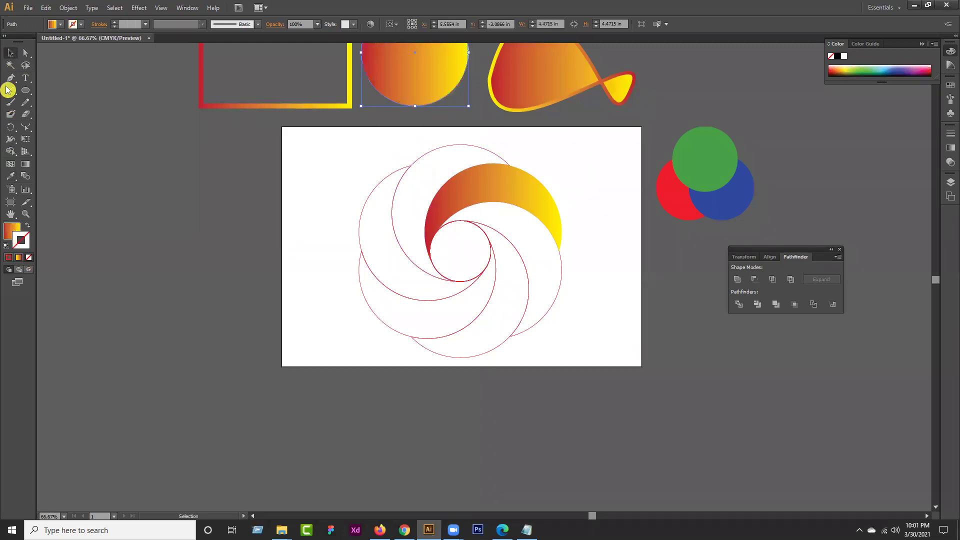
{"action": "left_click", "coordinate": [397, 156]}
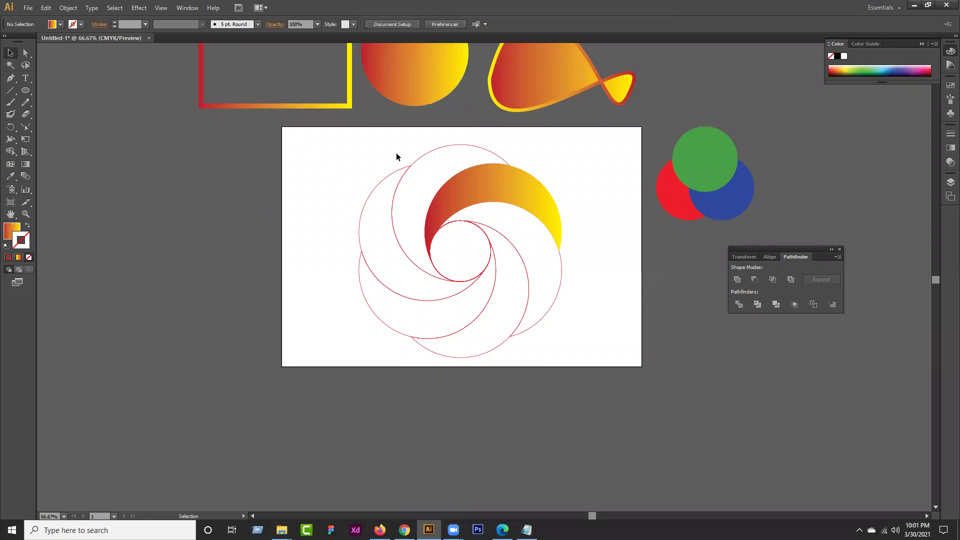
Apply the gradient circle's fill and strokeless look to the top petal with the Eyedropper
{"action": "left_click", "coordinate": [444, 145]}
{"action": "left_click", "coordinate": [10, 176]}
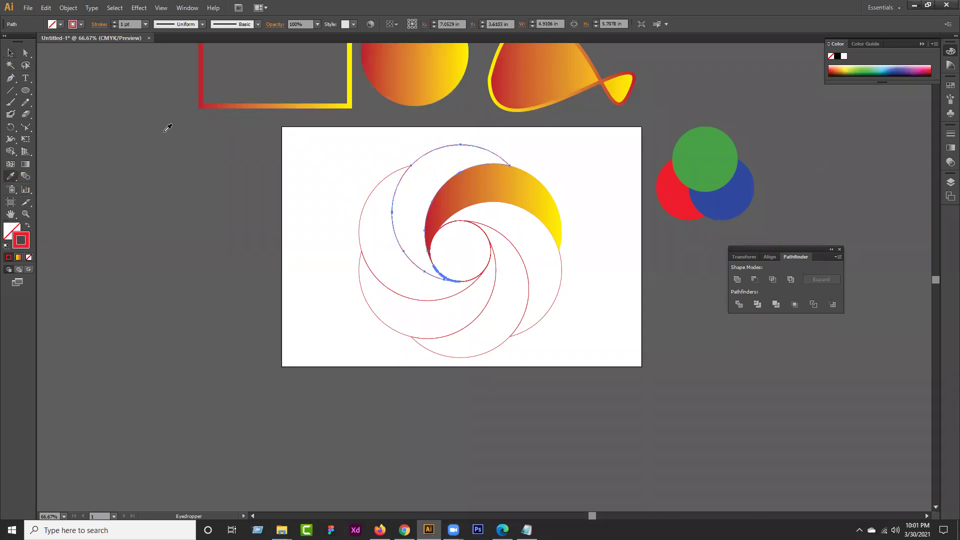
{"action": "left_click", "coordinate": [418, 79]}
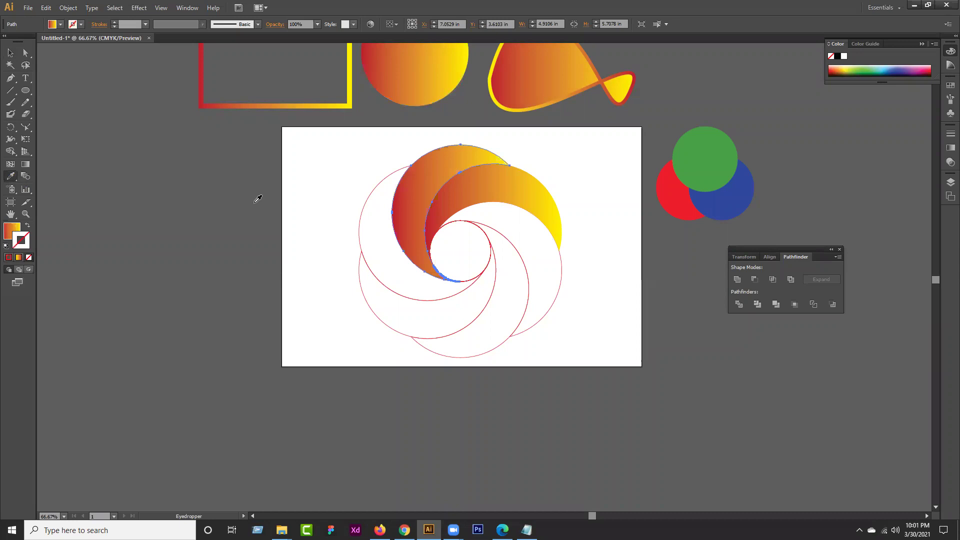
{"action": "left_click", "coordinate": [10, 52]}
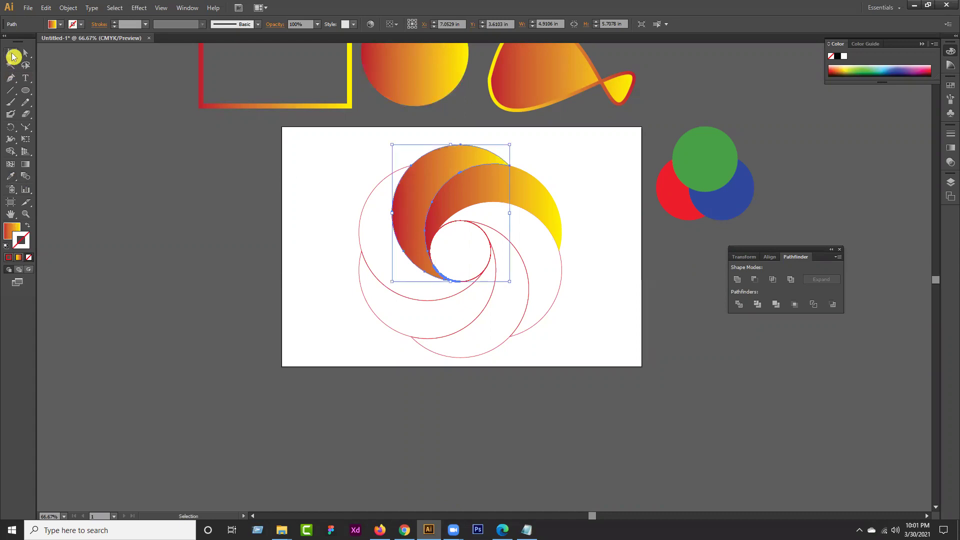
{"action": "left_click", "coordinate": [299, 239]}
Copy the gradient circle's appearance onto the upper-left petal with the Eyedropper
{"action": "left_click_drag", "start_coordinate": [368, 217], "coordinate": [368, 217]}
{"action": "left_click", "coordinate": [10, 176]}
{"action": "left_click", "coordinate": [395, 80]}
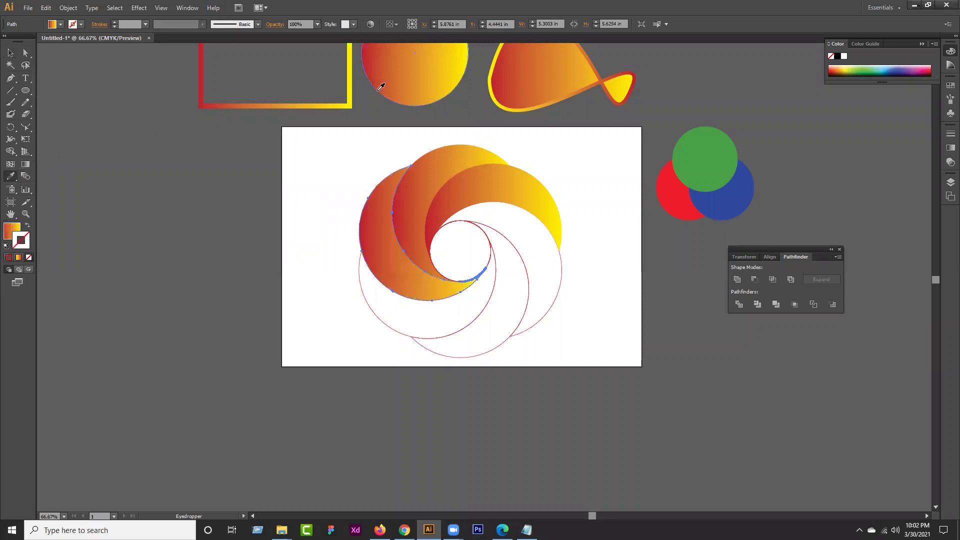
{"action": "left_click", "coordinate": [10, 52]}
{"action": "left_click", "coordinate": [279, 286]}
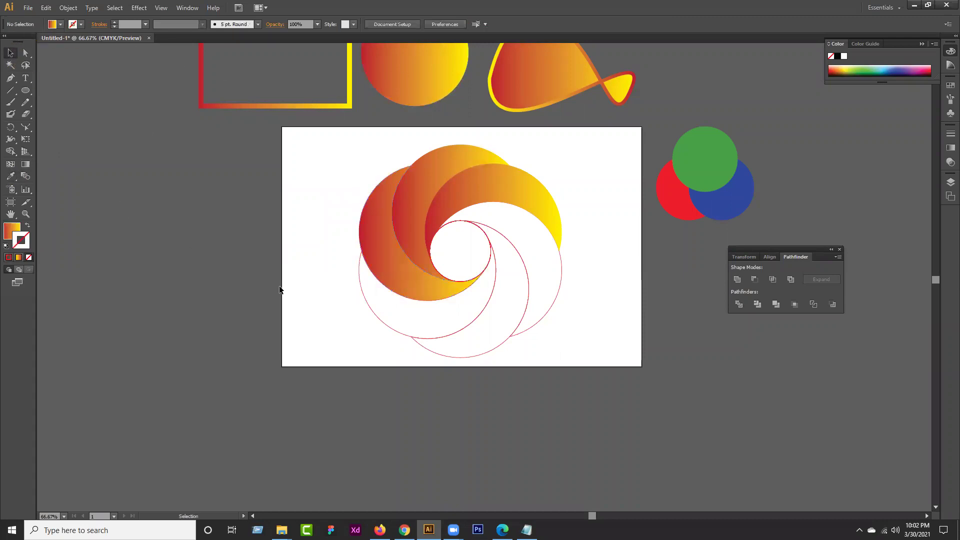
Give the lower-left petal the gradient circle's appearance with the Eyedropper, and clear the selection
{"action": "left_click_drag", "start_coordinate": [371, 300], "coordinate": [374, 302]}
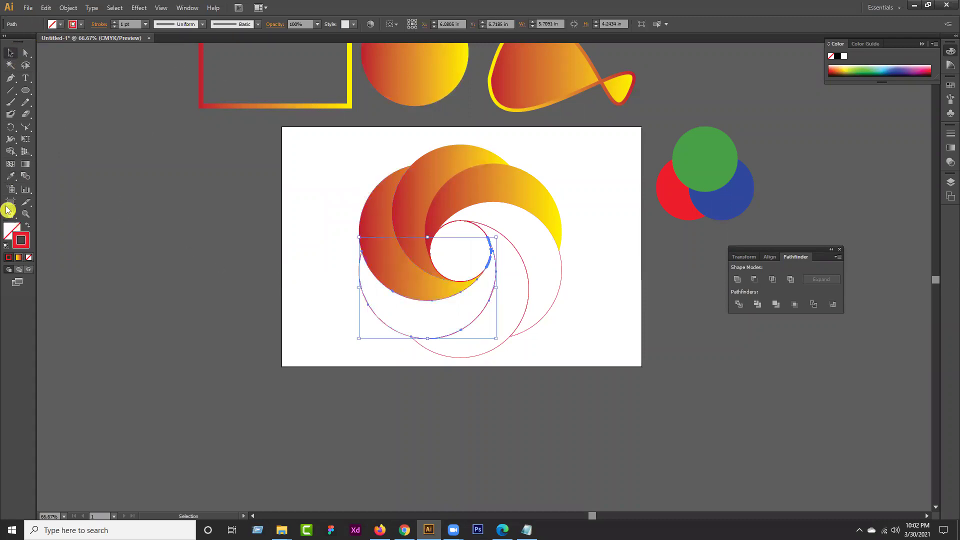
{"action": "left_click", "coordinate": [10, 176]}
{"action": "left_click", "coordinate": [395, 79]}
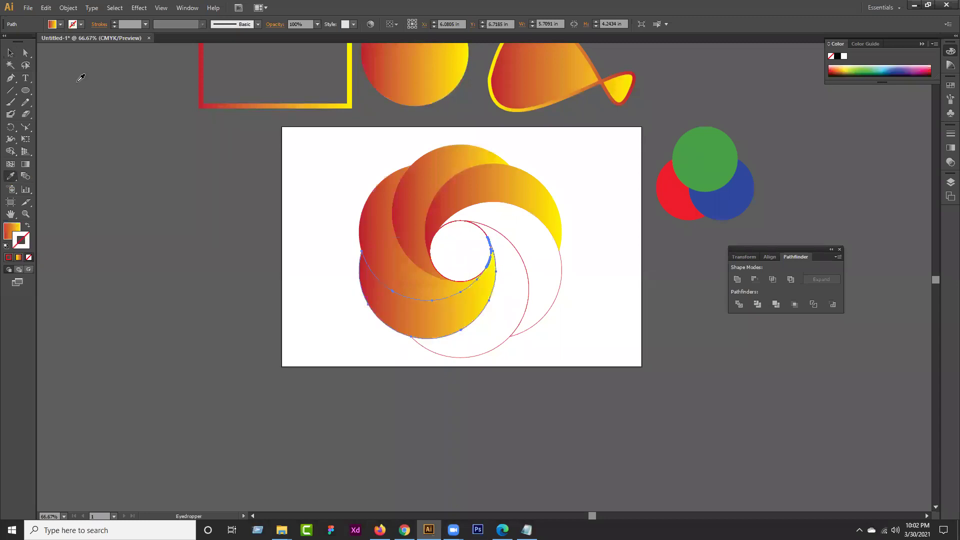
{"action": "left_click", "coordinate": [10, 53]}
{"action": "left_click", "coordinate": [371, 353]}
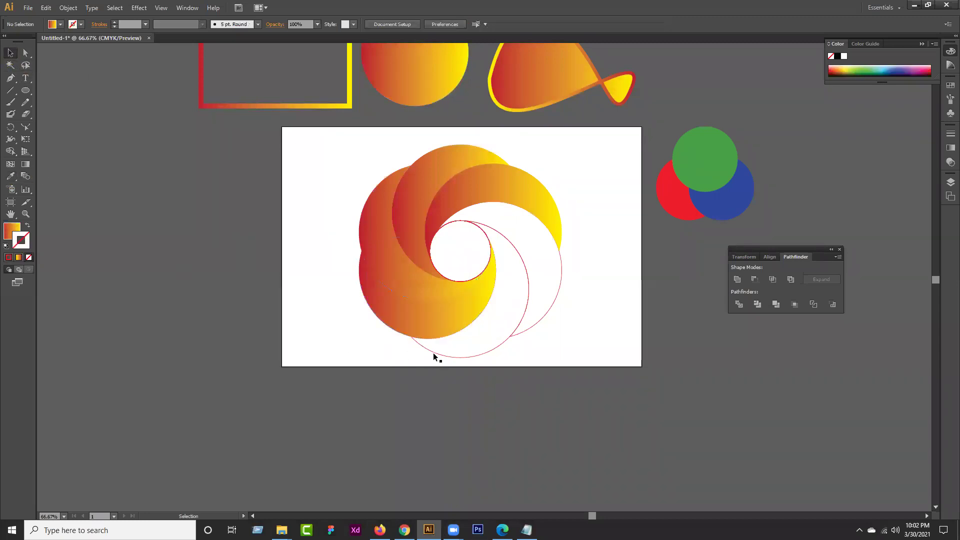
{"action": "left_click", "coordinate": [423, 332]}
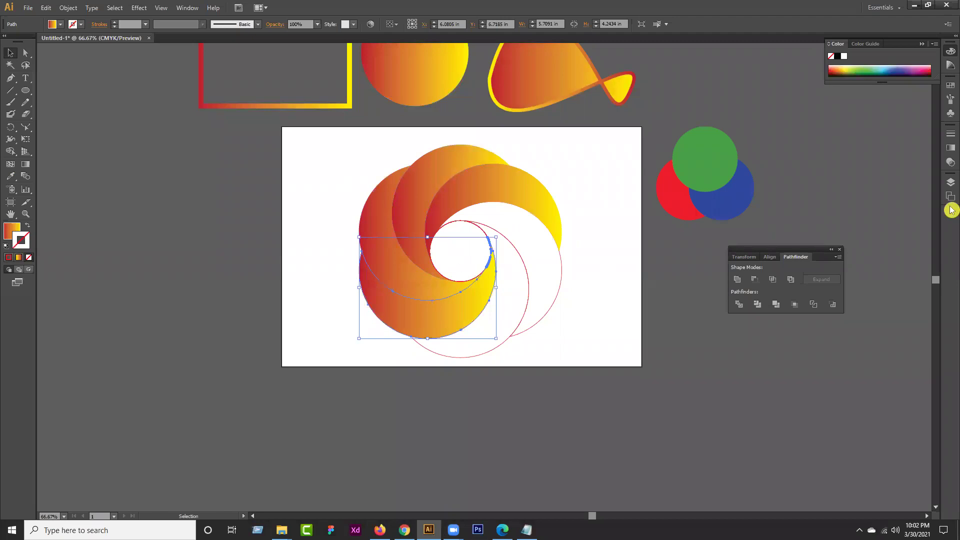
{"action": "left_click", "coordinate": [424, 406]}
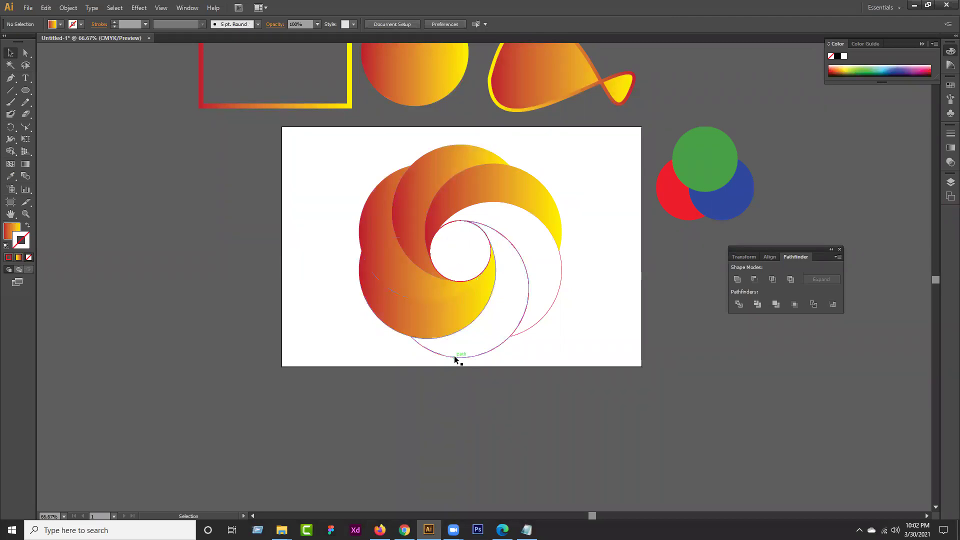
Fill the bottom petal by sampling the gradient circle's appearance
{"action": "left_click", "coordinate": [455, 357]}
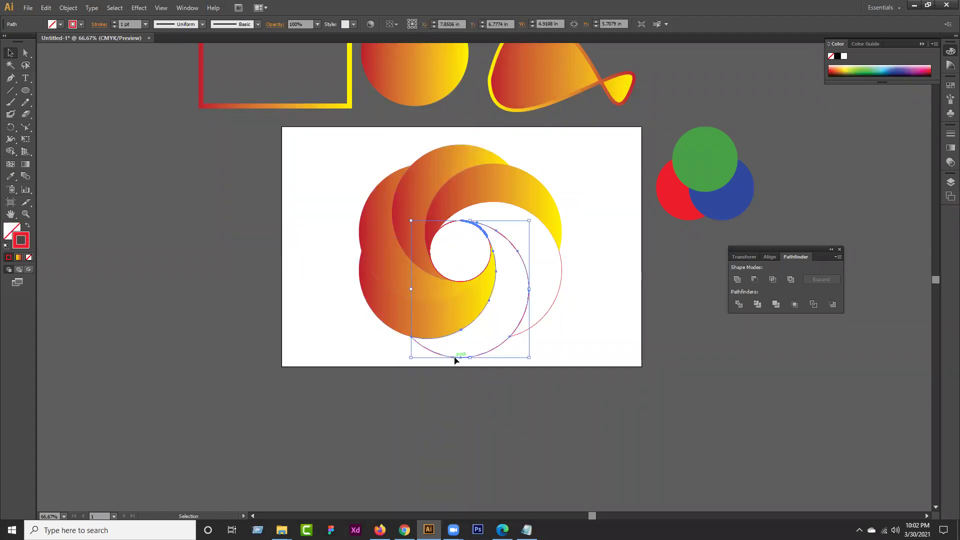
{"action": "key", "text": "i"}
{"action": "left_click", "coordinate": [422, 81]}
{"action": "key", "text": "v"}
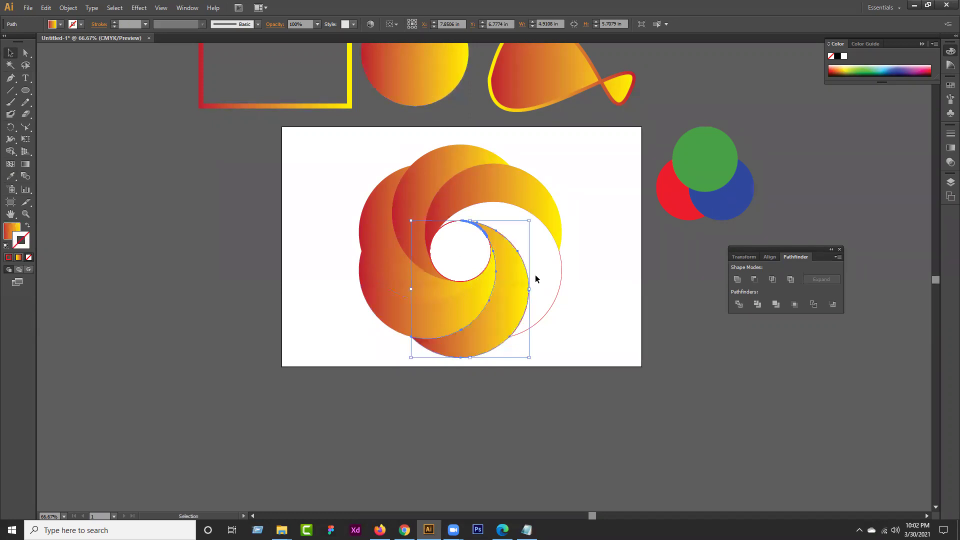
Sample the gradient circle's appearance onto the last unfilled petal, at the swirl's lower right, and deselect it
{"action": "left_click", "coordinate": [560, 286]}
{"action": "key", "text": "i"}
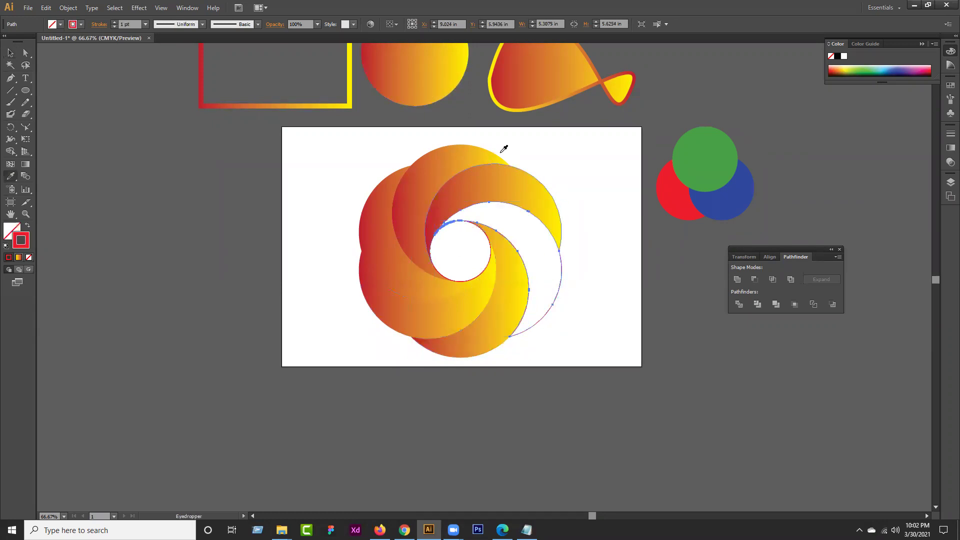
{"action": "left_click", "coordinate": [429, 66]}
{"action": "left_click", "coordinate": [10, 52]}
{"action": "left_click", "coordinate": [119, 198]}
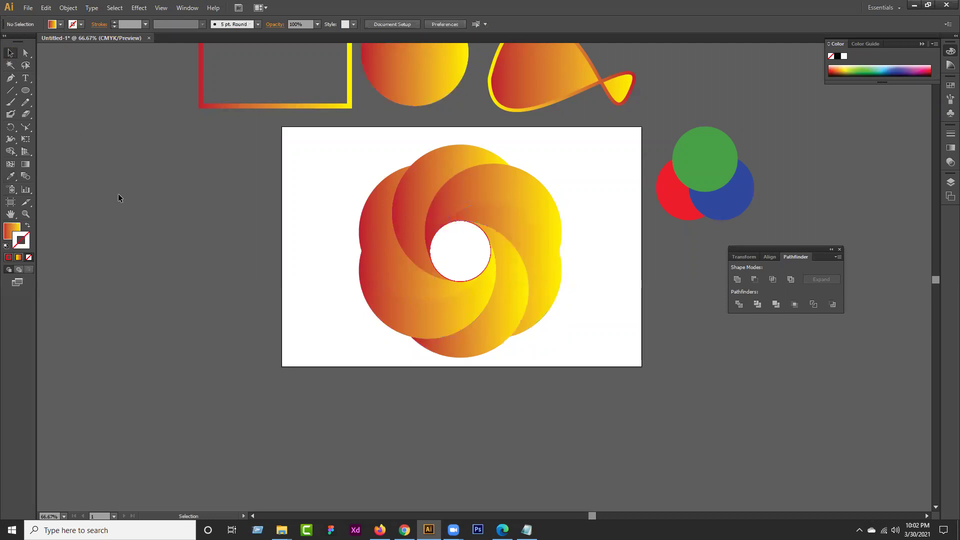
Move the complete gradient swirl off the artboard, to the space above the three overlapping coloured circles
{"action": "left_click_drag", "start_coordinate": [551, 329], "coordinate": [343, 370]}
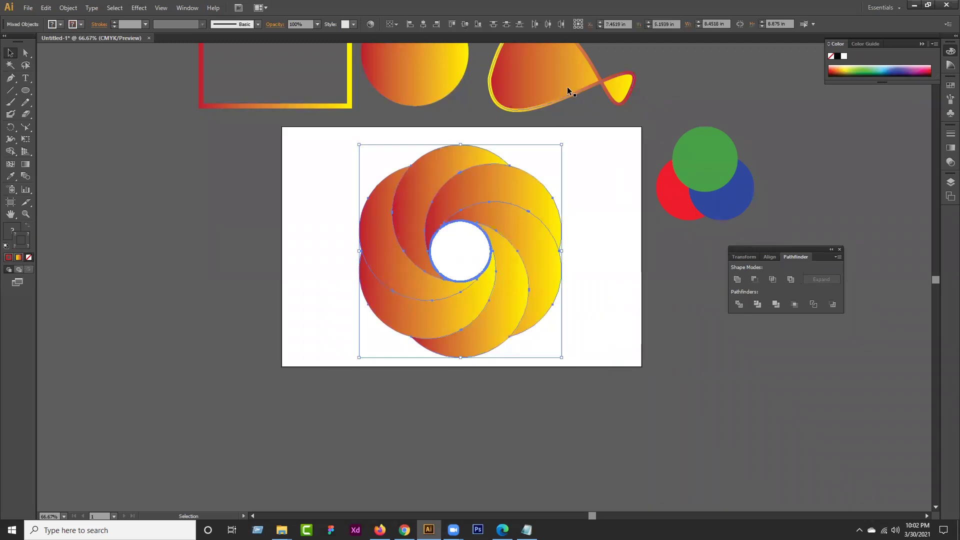
{"action": "left_click", "coordinate": [614, 215]}
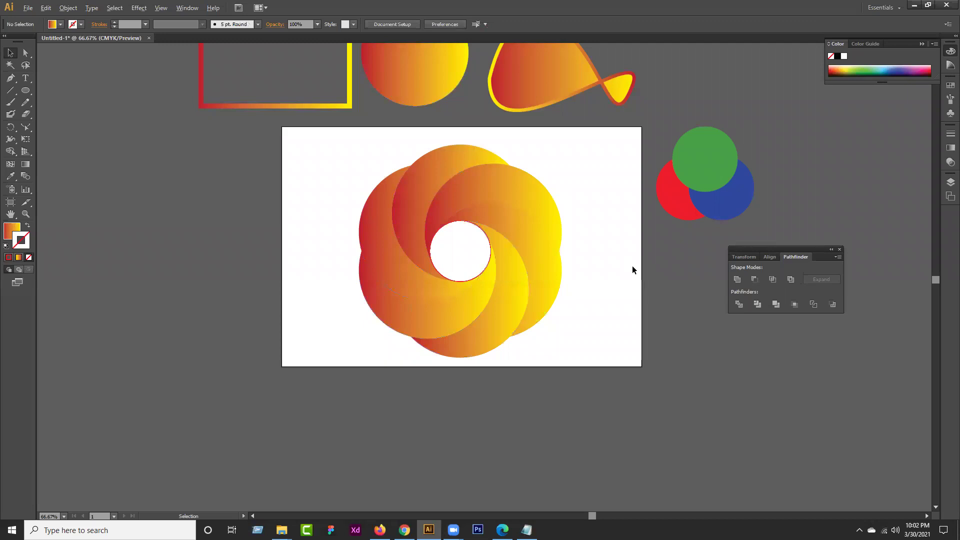
{"action": "scroll", "coordinate": [632, 270], "scroll_direction": "up", "scroll_amount": 1}
{"action": "scroll", "coordinate": [632, 270], "scroll_direction": "down", "scroll_amount": 2}
{"action": "left_click", "coordinate": [561, 242]}
{"action": "left_click", "coordinate": [599, 252]}
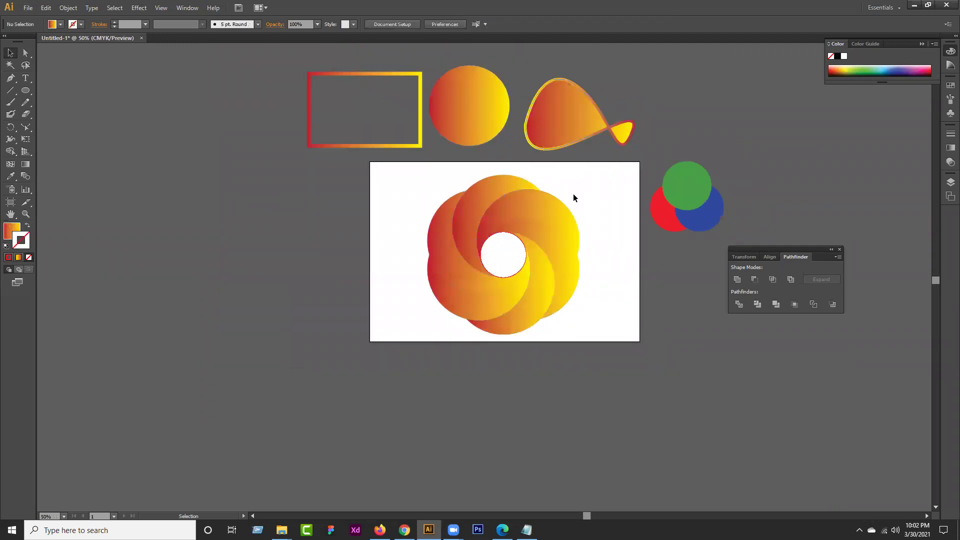
{"action": "left_click_drag", "start_coordinate": [563, 265], "coordinate": [798, 98]}
{"action": "left_click", "coordinate": [518, 266]}
{"action": "left_click_drag", "start_coordinate": [518, 266], "coordinate": [389, 281]}
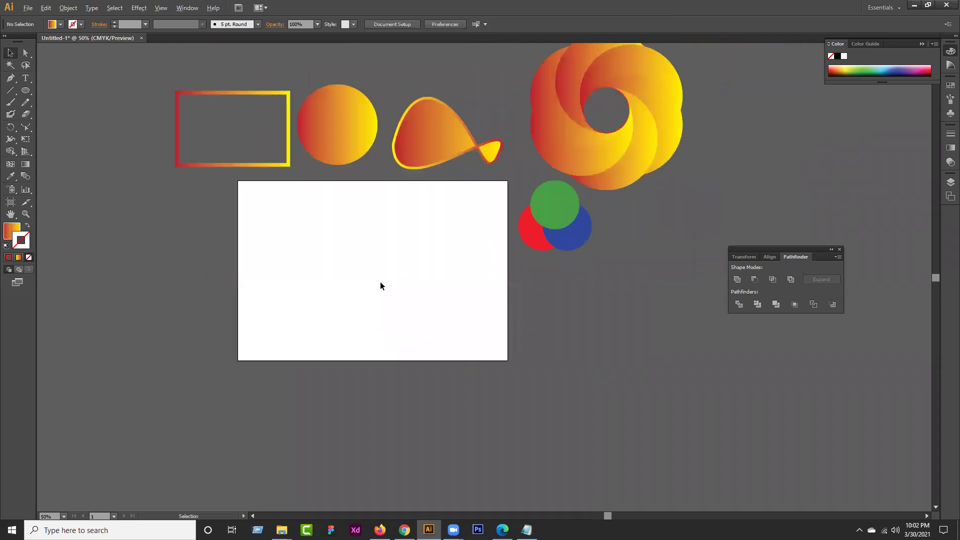
Move the overlapping red, blue and green circles onto the empty artboard, slightly left of its center, and deselect them
{"action": "scroll", "coordinate": [379, 283], "scroll_direction": "up", "scroll_amount": 1}
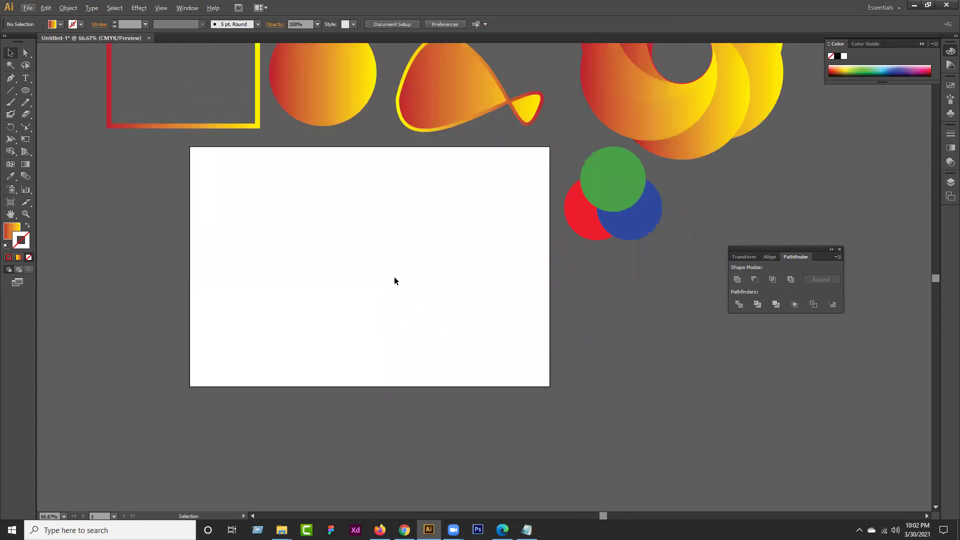
{"action": "left_click", "coordinate": [10, 52]}
{"action": "left_click", "coordinate": [622, 237]}
{"action": "left_click_drag", "start_coordinate": [600, 190], "coordinate": [348, 268]}
{"action": "left_click", "coordinate": [520, 298]}
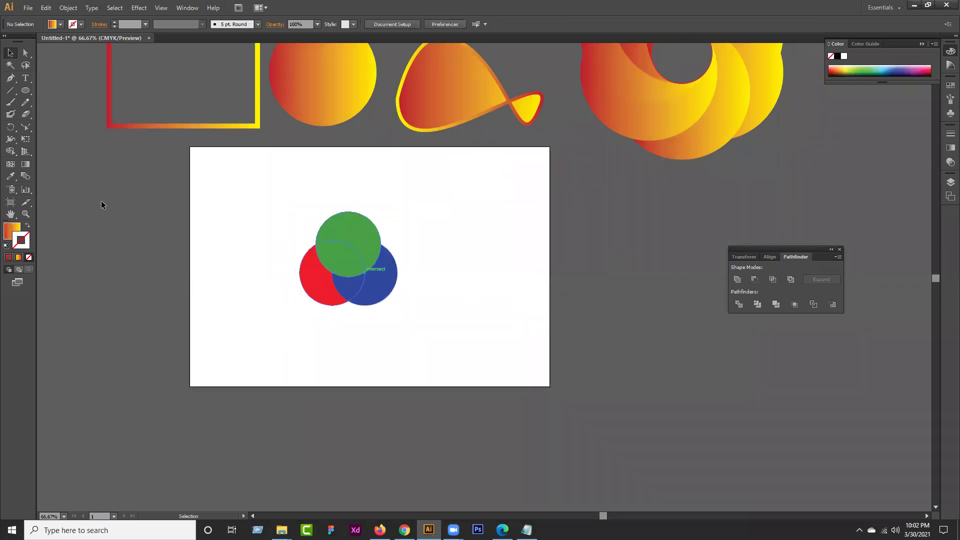
Turn the three overlapping circles into a Live Paint group and fill their central overlap with purple
{"action": "left_click_drag", "start_coordinate": [10, 151], "coordinate": [61, 165]}
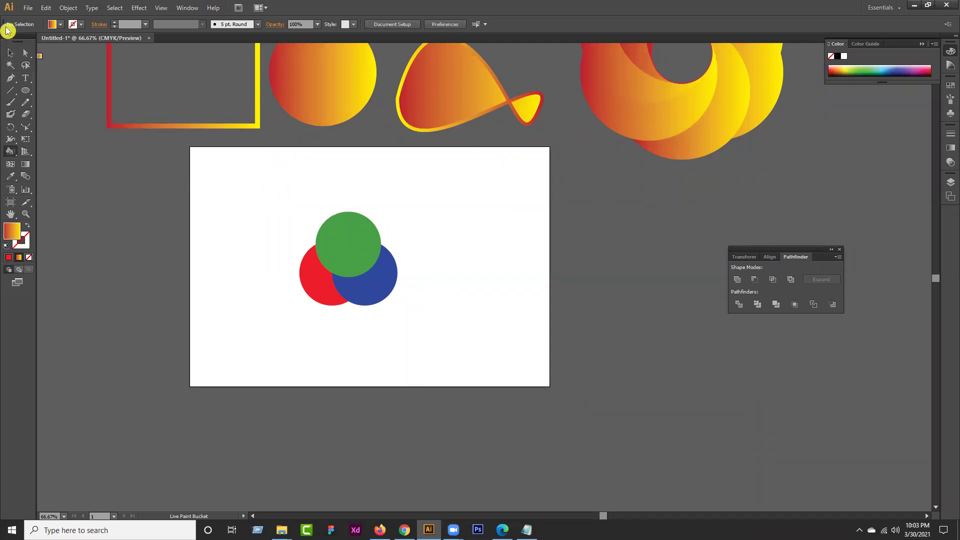
{"action": "left_click", "coordinate": [10, 52]}
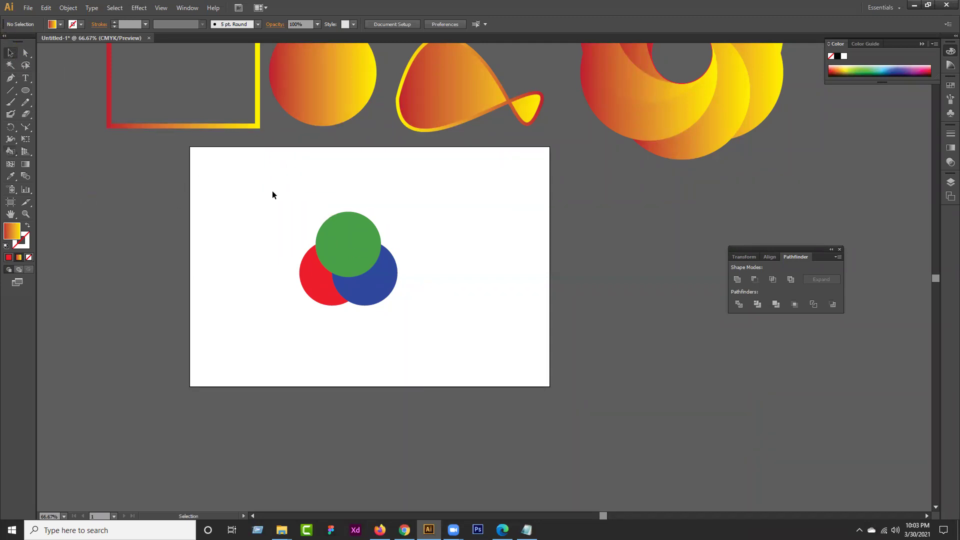
{"action": "left_click_drag", "start_coordinate": [256, 190], "coordinate": [423, 330]}
{"action": "scroll", "coordinate": [289, 277], "scroll_direction": "up", "scroll_amount": 2}
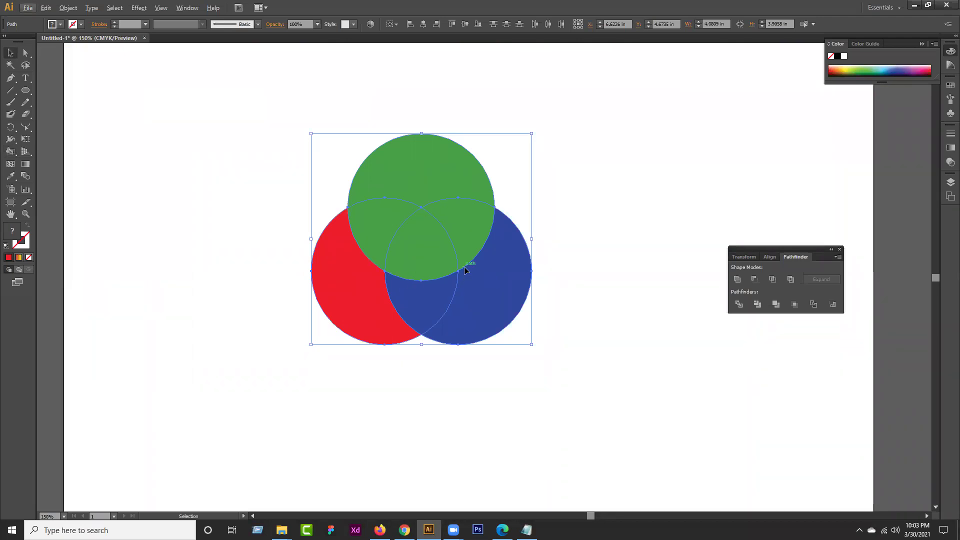
{"action": "left_click", "coordinate": [10, 151]}
{"action": "left_click", "coordinate": [12, 154]}
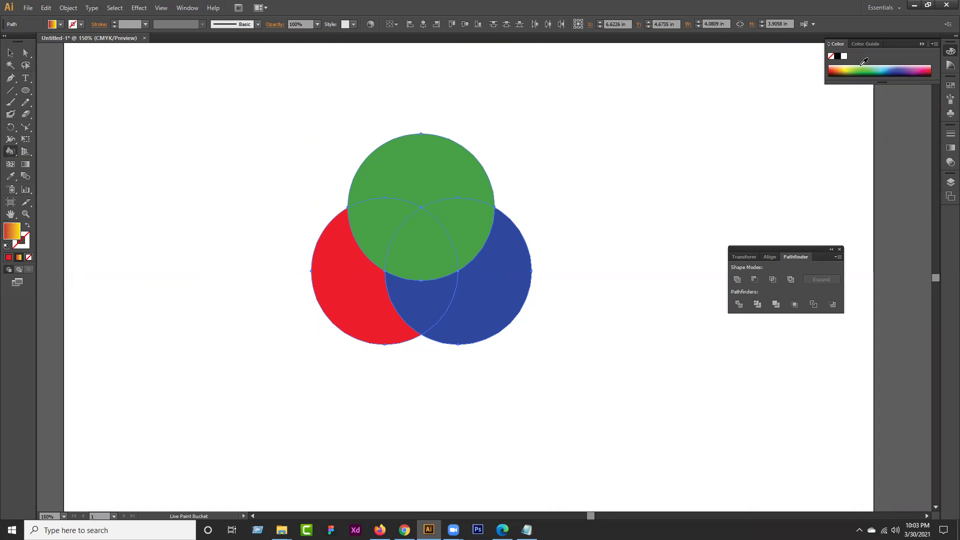
{"action": "left_click", "coordinate": [921, 68]}
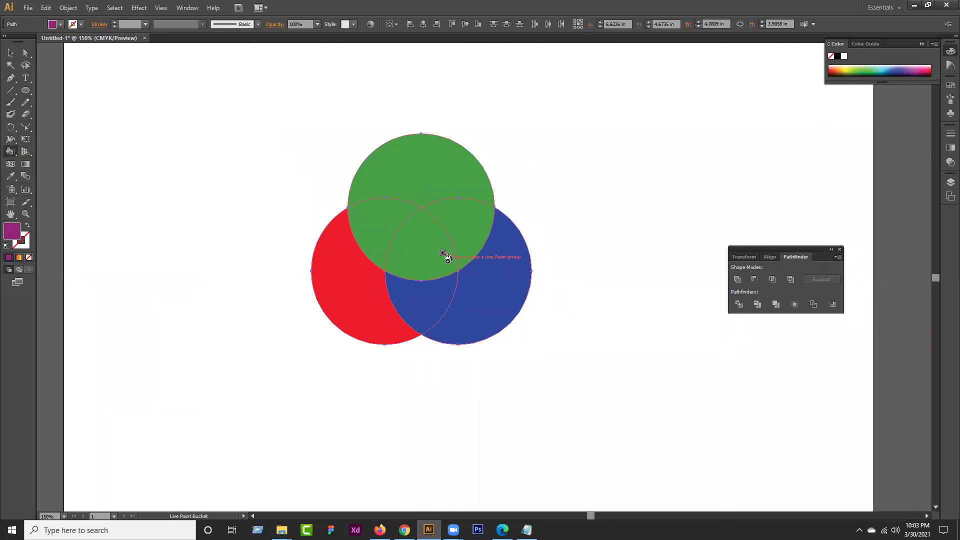
{"action": "left_click", "coordinate": [427, 245]}
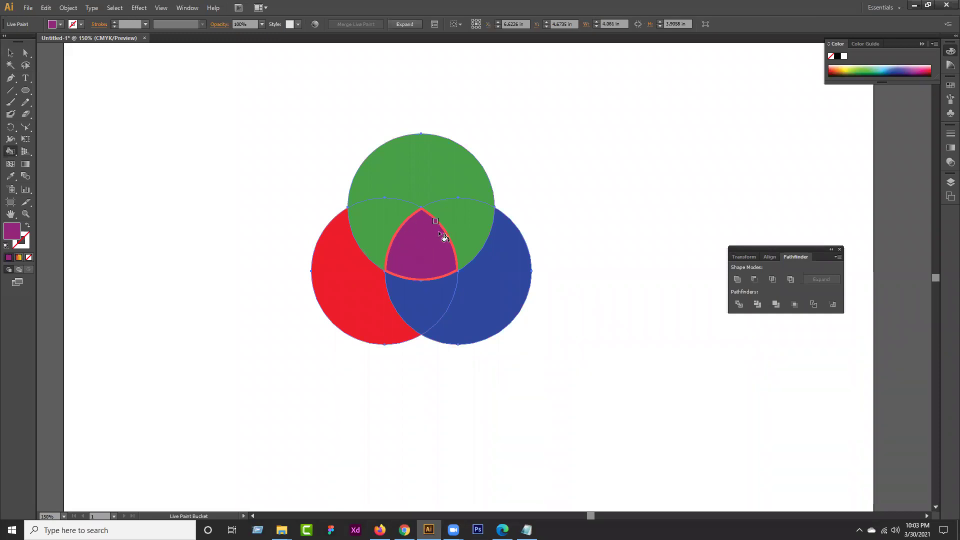
Live Paint the top circle's outer region light blue and the upper-left overlap golden yellow
{"action": "left_click", "coordinate": [890, 66]}
{"action": "left_click", "coordinate": [436, 165]}
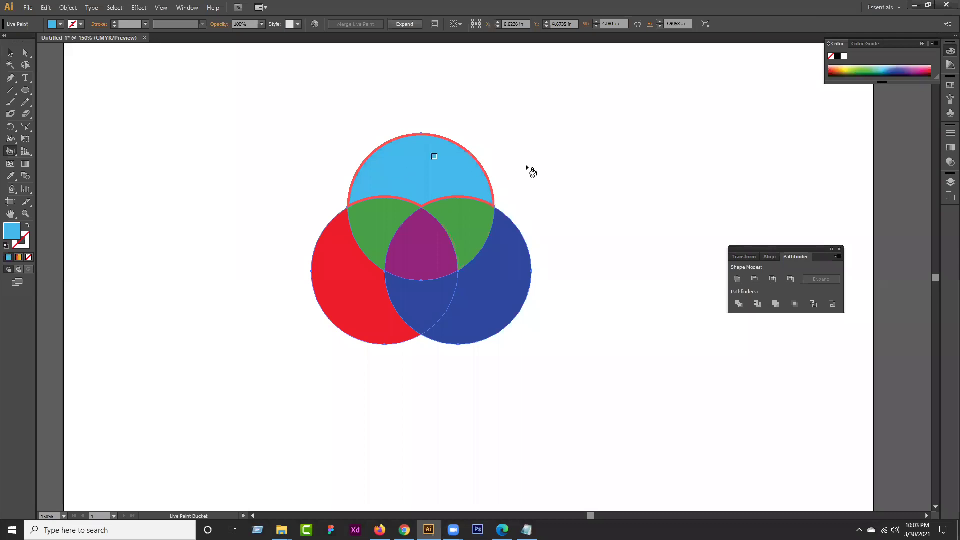
{"action": "left_click", "coordinate": [844, 68]}
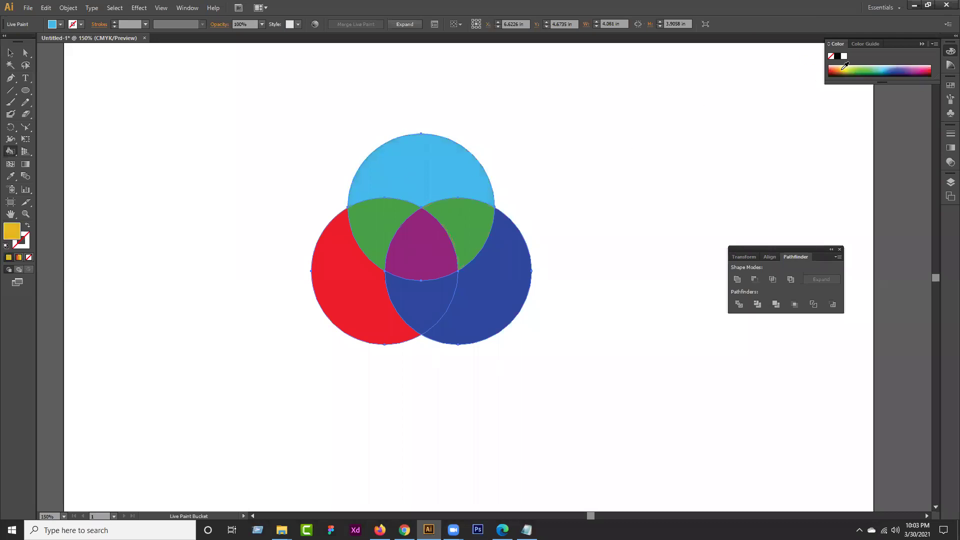
{"action": "left_click", "coordinate": [379, 229]}
Live Paint the upper-right overlap light green and the lower-right circle's outer region red
{"action": "left_click", "coordinate": [862, 64]}
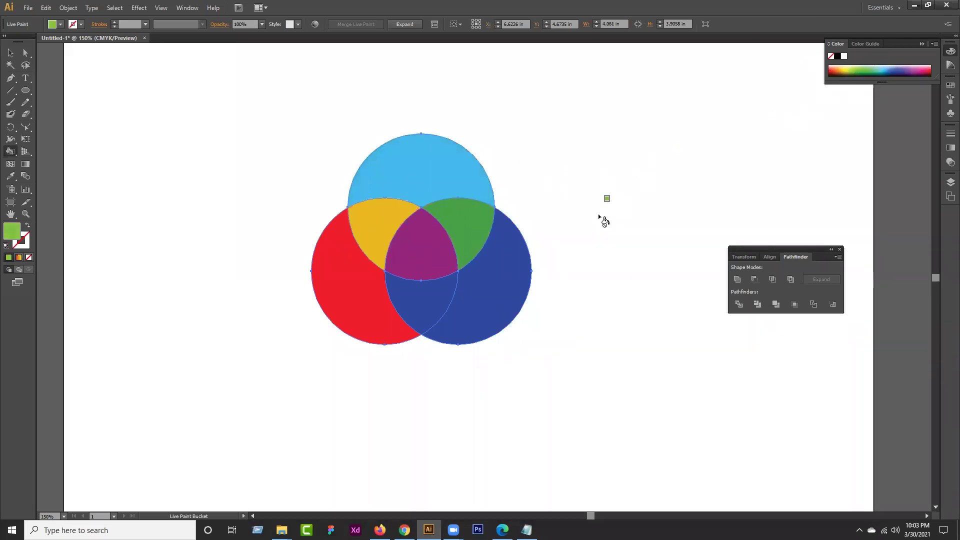
{"action": "left_click", "coordinate": [476, 220]}
{"action": "left_click", "coordinate": [931, 65]}
{"action": "left_click", "coordinate": [930, 69]}
{"action": "left_click", "coordinate": [511, 284]}
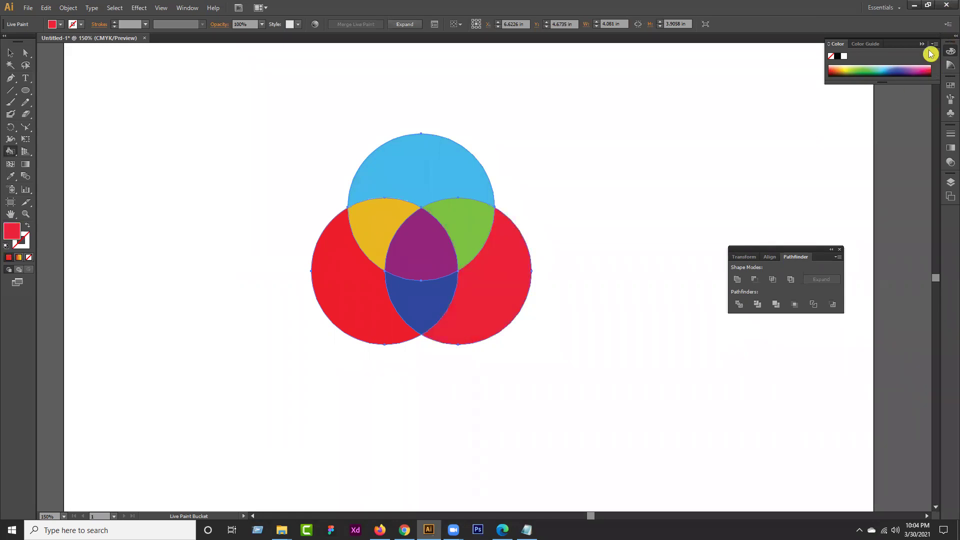
Live Paint the lower-left circle's outer region dark navy and the lower overlap dark brown
{"action": "left_click", "coordinate": [902, 70]}
{"action": "left_click", "coordinate": [359, 305]}
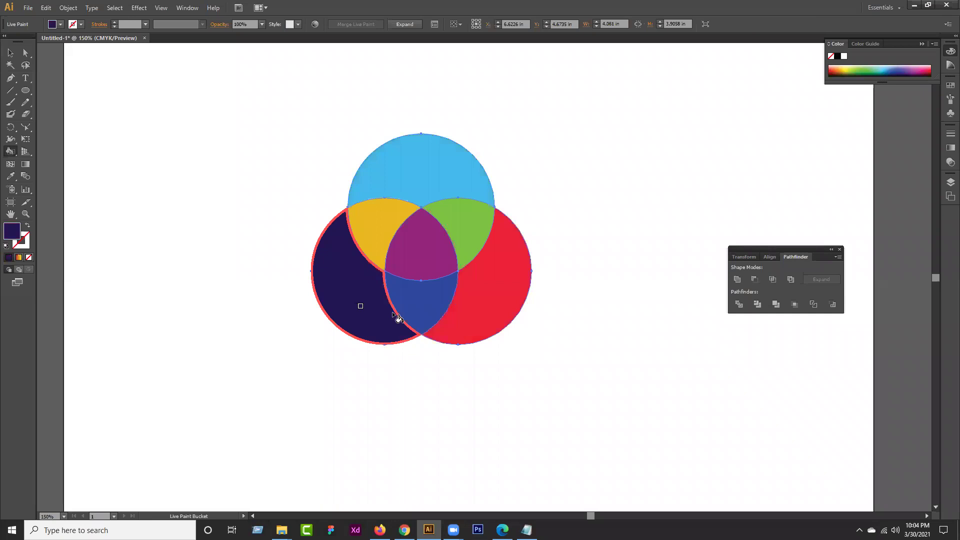
{"action": "left_click", "coordinate": [847, 68]}
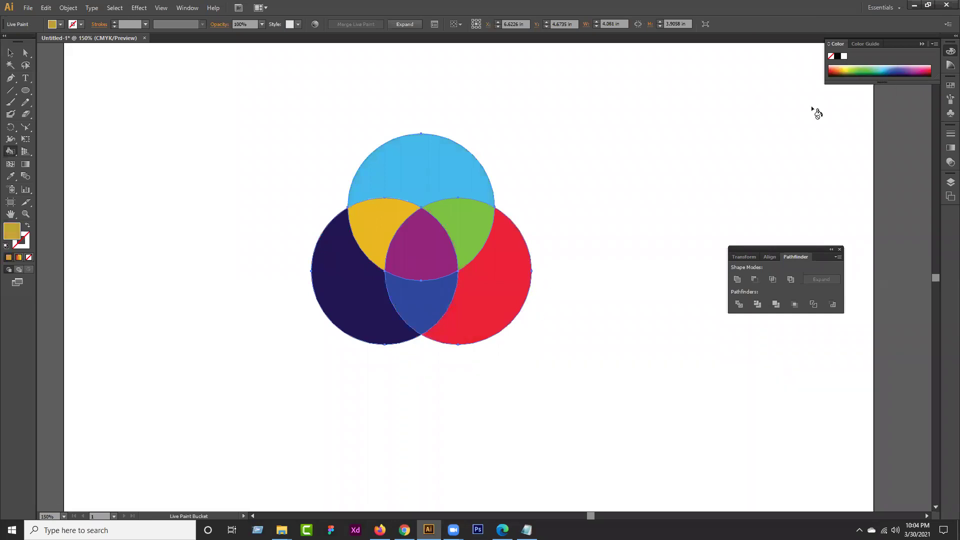
{"action": "left_click", "coordinate": [441, 291]}
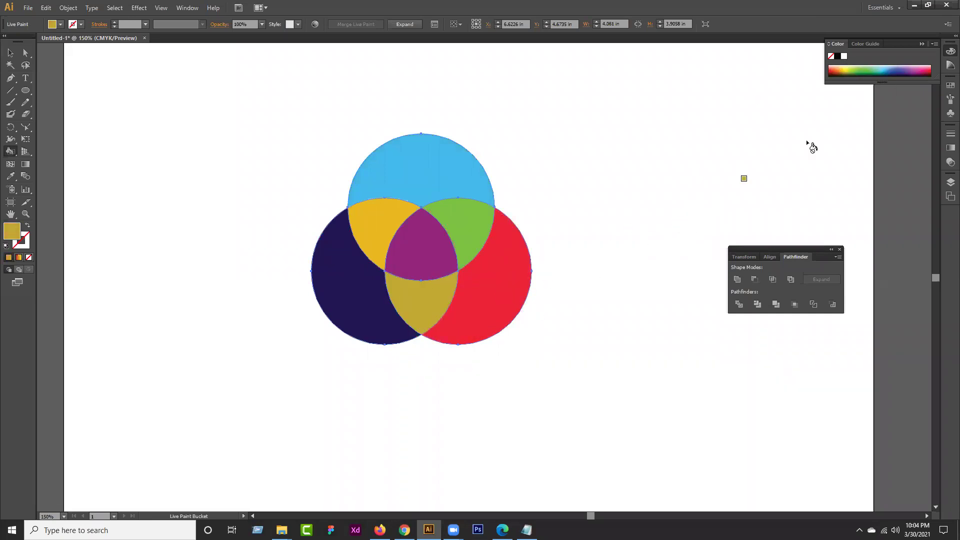
{"action": "left_click", "coordinate": [844, 73]}
{"action": "left_click", "coordinate": [433, 288]}
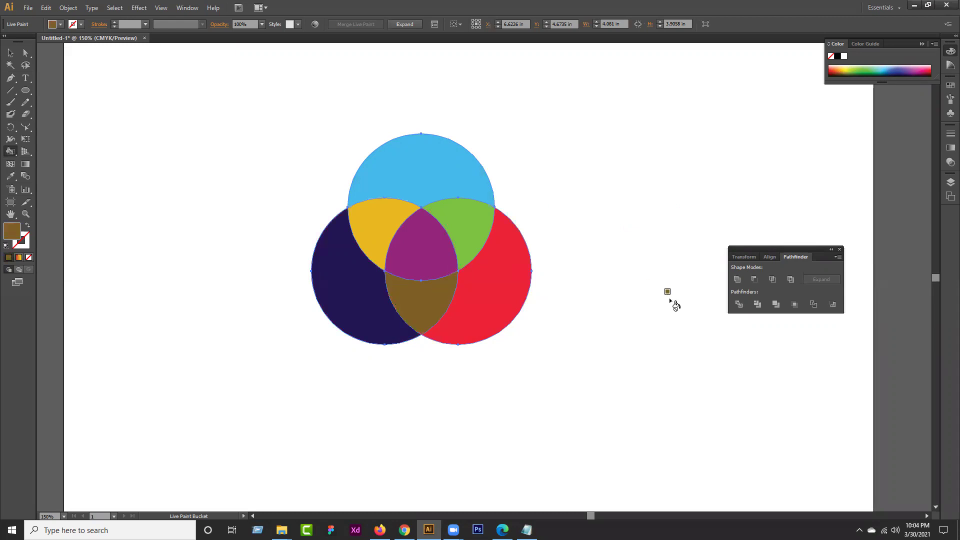
Move the painted circle group toward the artboard's upper left and deselect it
{"action": "left_click", "coordinate": [10, 52]}
{"action": "left_click", "coordinate": [161, 142]}
{"action": "mouse_move", "coordinate": [504, 232]}
{"action": "left_mouse_down"}
{"action": "mouse_move", "coordinate": [479, 232]}
{"action": "mouse_move", "coordinate": [437, 188]}
{"action": "mouse_move", "coordinate": [419, 191]}
{"action": "left_mouse_up"}
{"action": "mouse_move", "coordinate": [389, 234]}
{"action": "left_mouse_down"}
{"action": "mouse_move", "coordinate": [459, 251]}
{"action": "mouse_move", "coordinate": [428, 296]}
{"action": "left_mouse_up"}
{"action": "left_click", "coordinate": [540, 301]}
{"action": "left_click", "coordinate": [398, 266]}
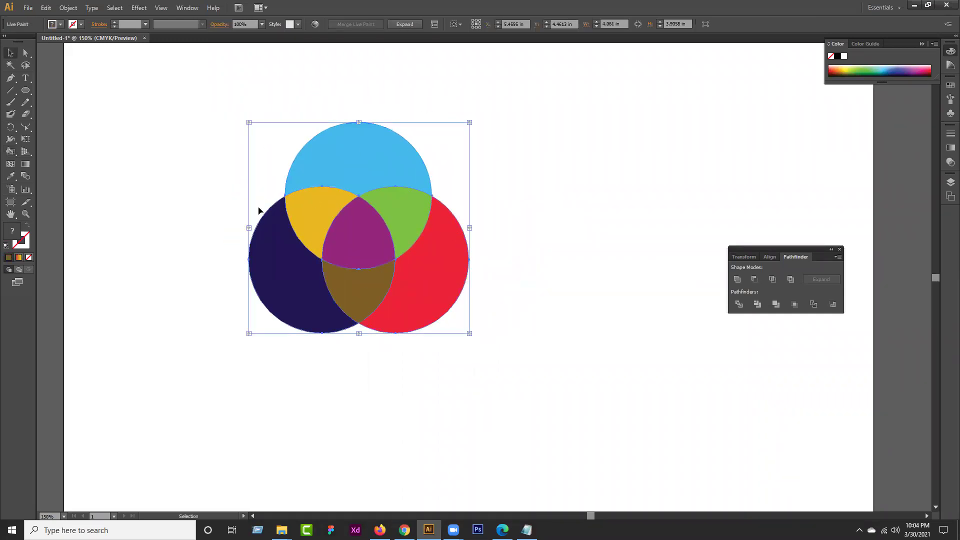
{"action": "left_click", "coordinate": [552, 245]}
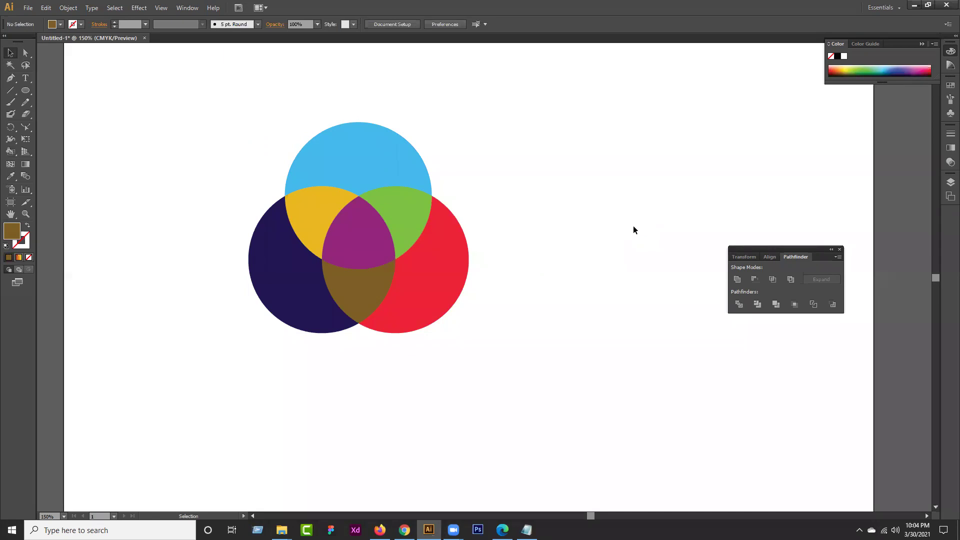
{"action": "left_click_drag", "start_coordinate": [366, 251], "coordinate": [305, 229]}
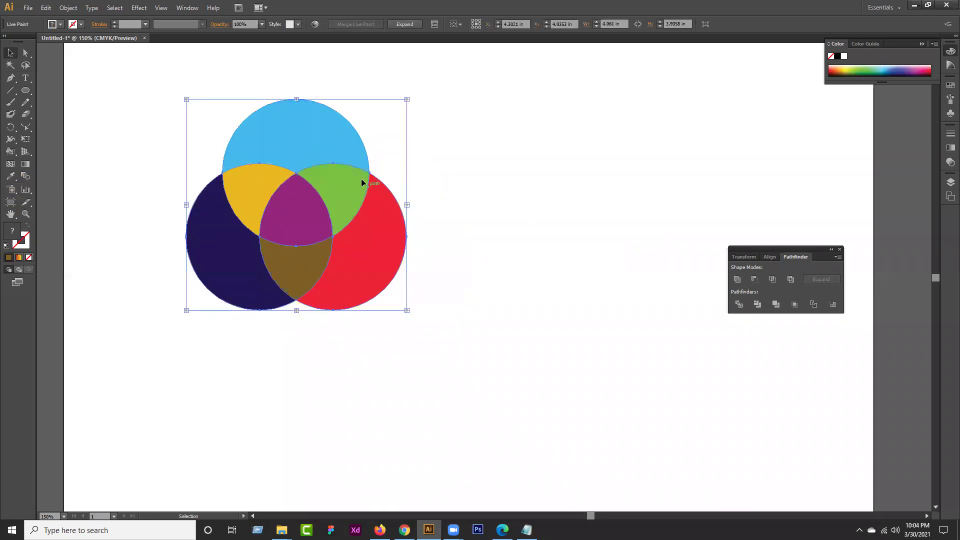
{"action": "left_click", "coordinate": [579, 209]}
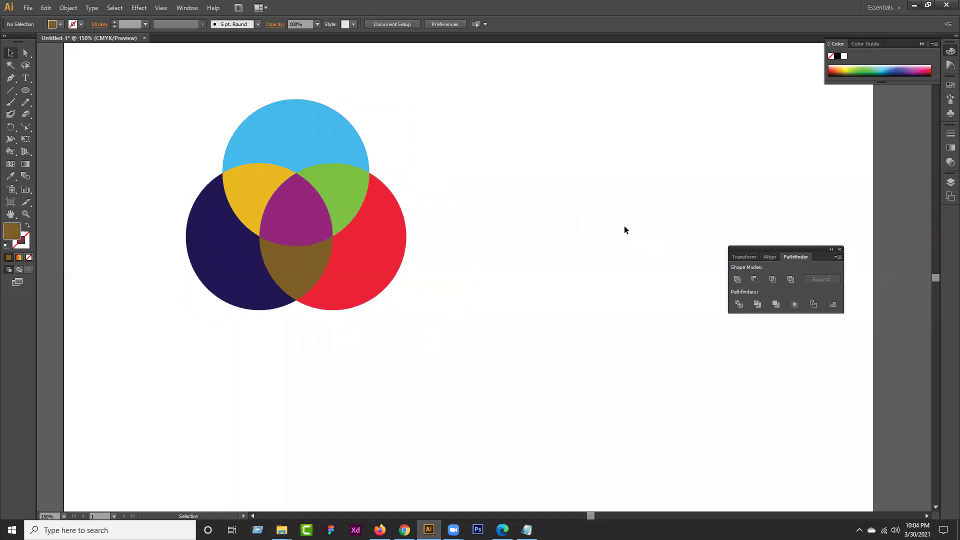
Close the floating Pathfinder options and move the painted circle group off the artboard, to its right side
{"action": "left_click", "coordinate": [841, 250]}
{"action": "scroll", "coordinate": [501, 258], "scroll_direction": "down", "scroll_amount": 2}
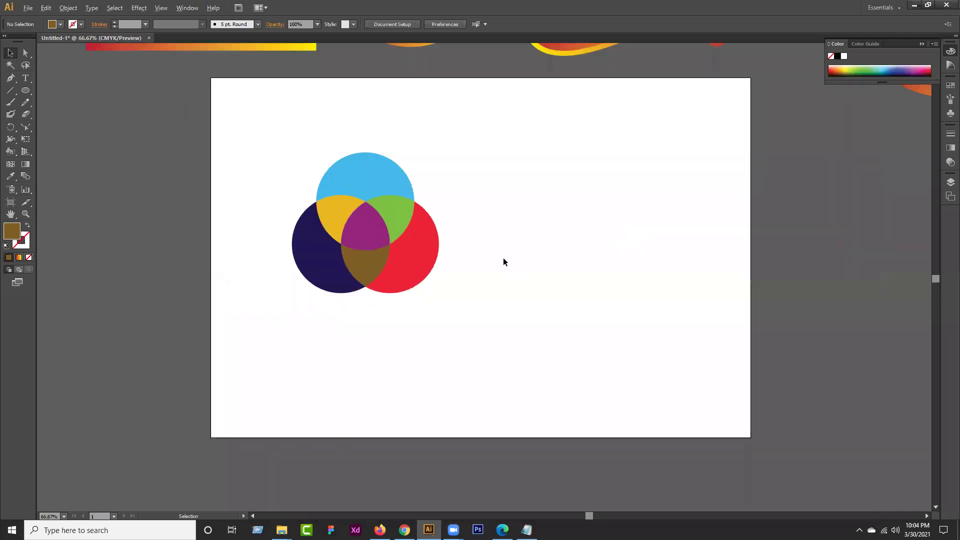
{"action": "left_click_drag", "start_coordinate": [444, 259], "coordinate": [795, 264]}
{"action": "left_click", "coordinate": [516, 293]}
{"action": "scroll", "coordinate": [517, 292], "scroll_direction": "up", "scroll_amount": 1}
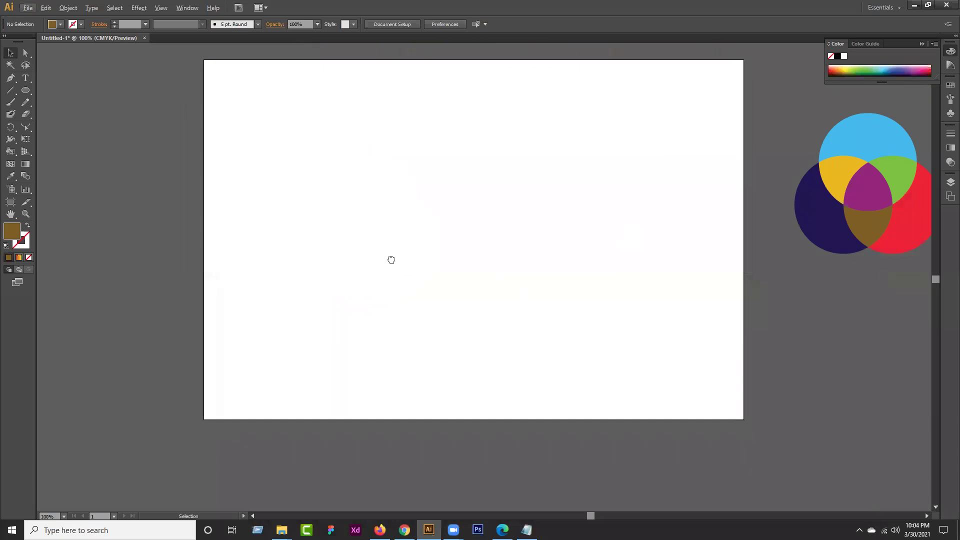
{"action": "left_click_drag", "start_coordinate": [391, 259], "coordinate": [382, 277]}
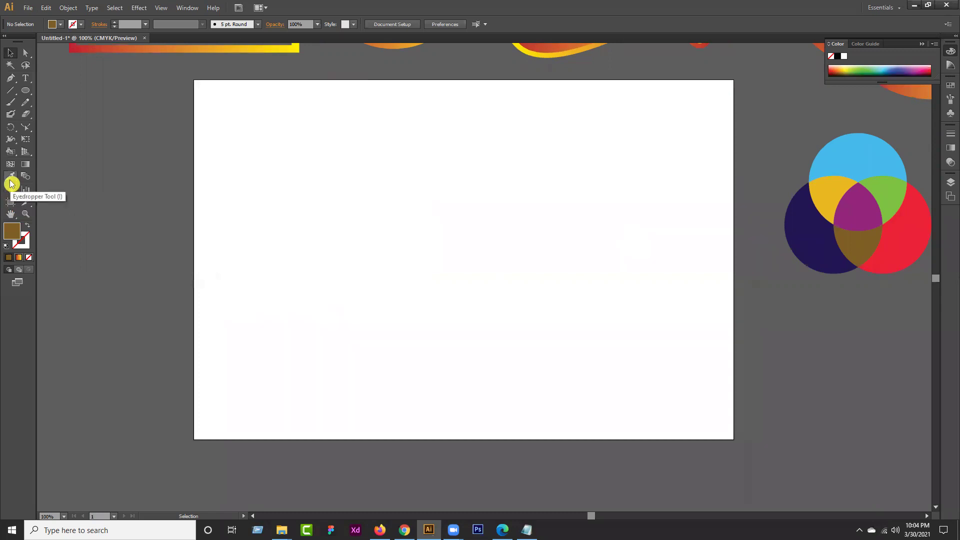
{"action": "left_click", "coordinate": [13, 194]}
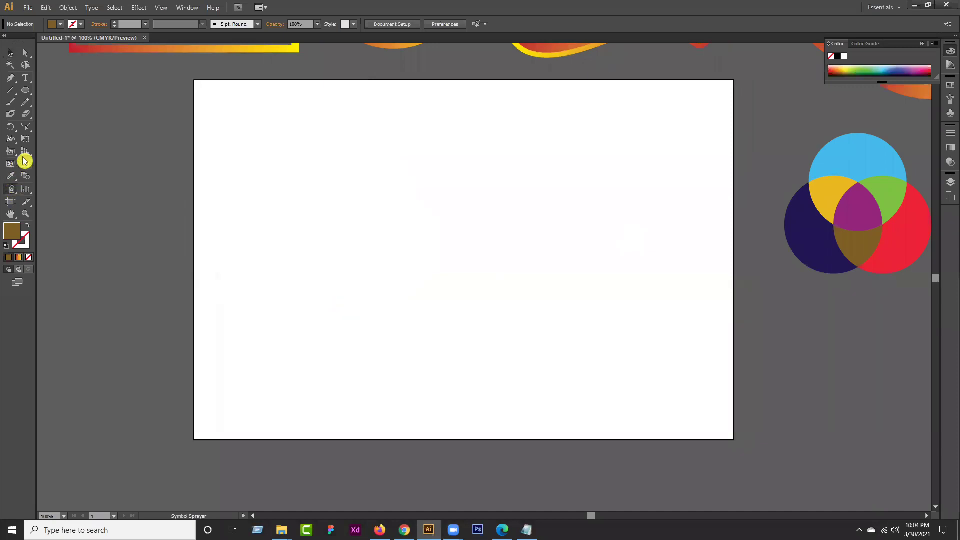
{"action": "left_click", "coordinate": [27, 179]}
{"action": "left_click", "coordinate": [11, 52]}
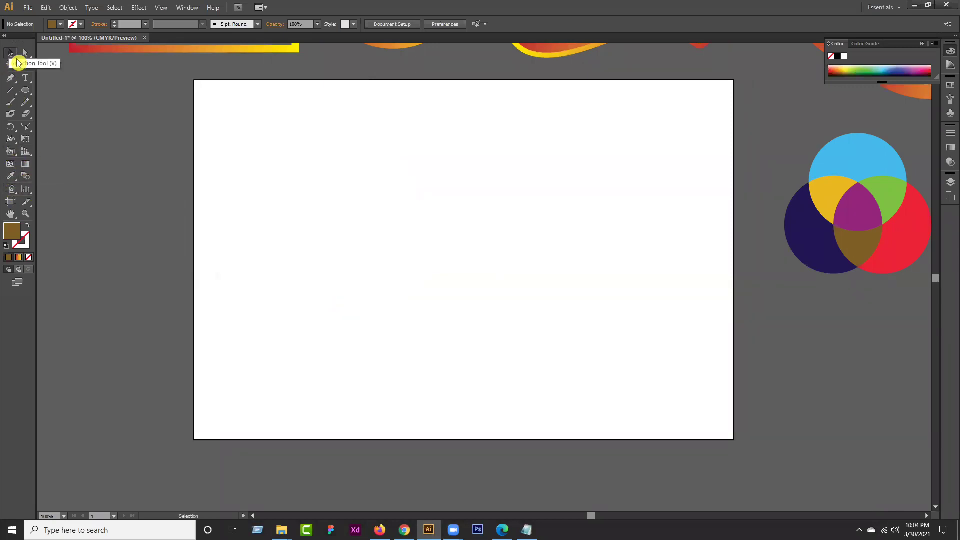
Draw a diagonal line rising to the right, about 8.9 in wide and 5.4 in high, with a brown stroke
{"action": "left_click", "coordinate": [11, 96]}
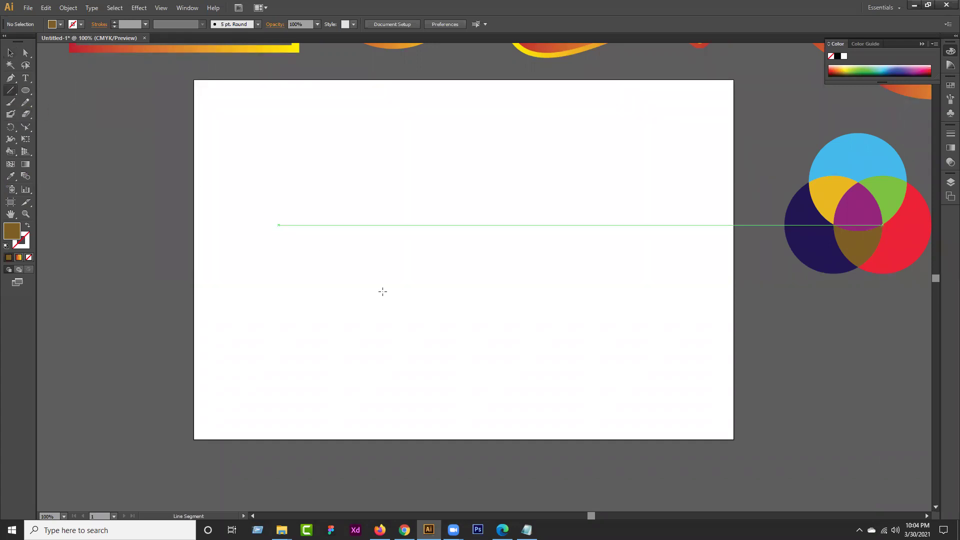
{"action": "left_click_drag", "start_coordinate": [314, 342], "coordinate": [633, 146]}
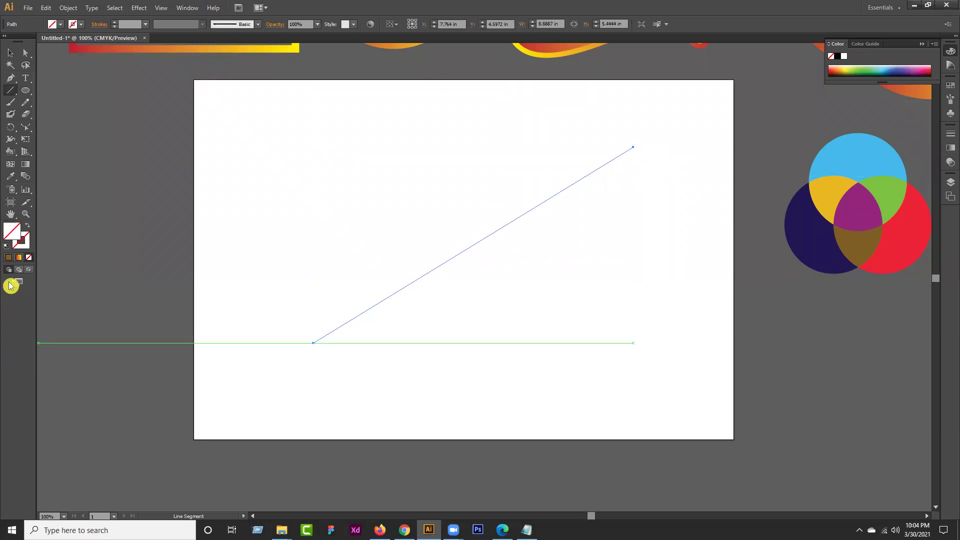
{"action": "left_click", "coordinate": [9, 258]}
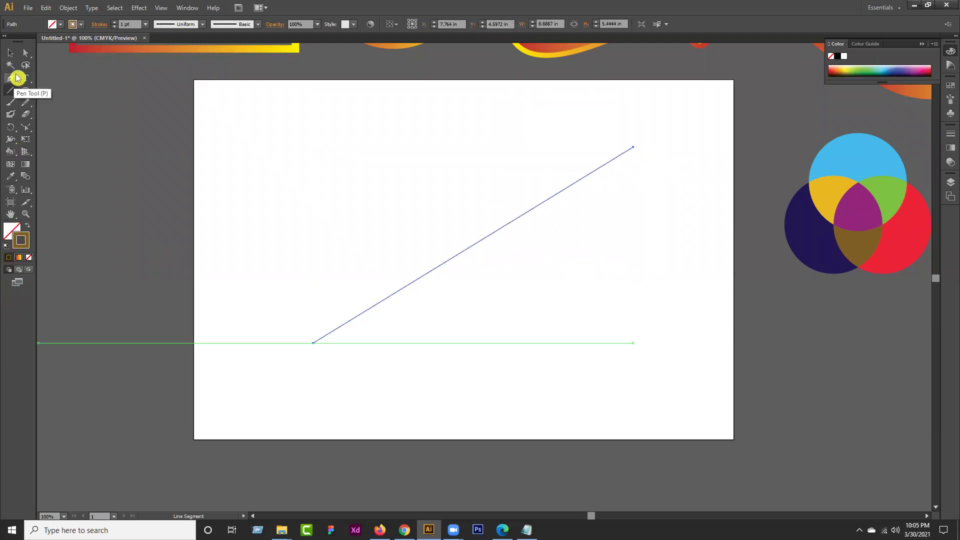
Move the diagonal line slightly down on the artboard and deselect it
{"action": "left_click", "coordinate": [11, 53]}
{"action": "left_click", "coordinate": [317, 239]}
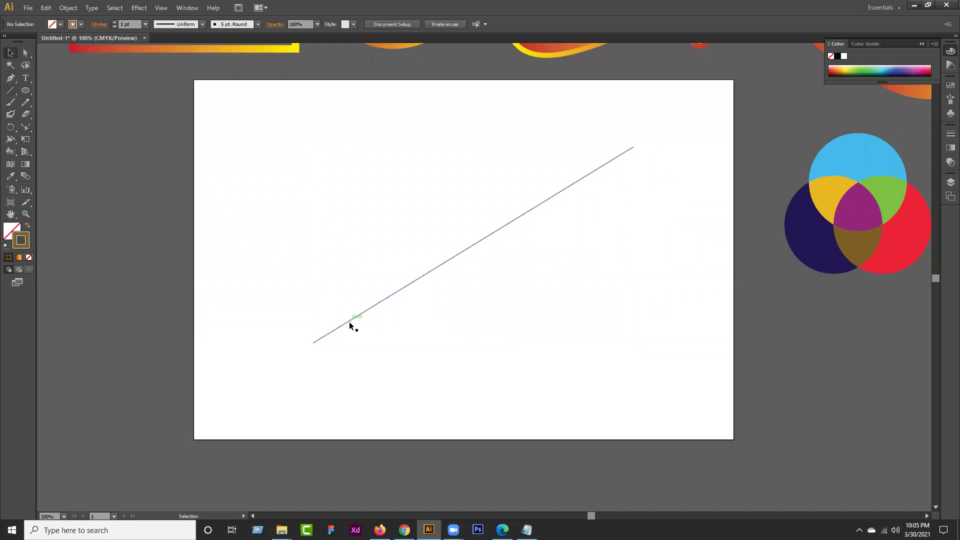
{"action": "left_click_drag", "start_coordinate": [347, 321], "coordinate": [356, 336]}
{"action": "left_click", "coordinate": [680, 332]}
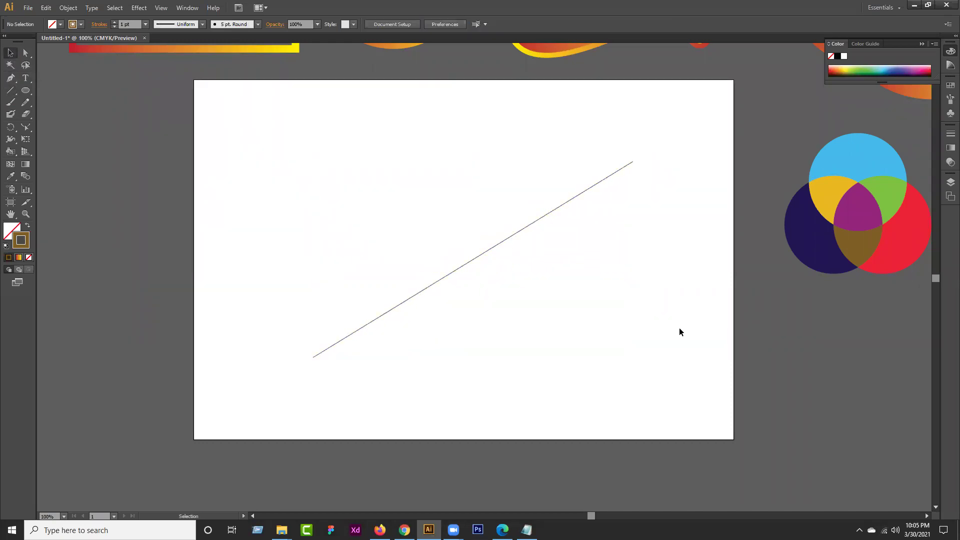
Draw a freehand Pencil wave with three humps across the diagonal line, about 6.2 in wide and 4.2 in high, and deselect it
{"action": "left_click", "coordinate": [25, 102]}
{"action": "left_click_drag", "start_coordinate": [555, 226], "coordinate": [605, 247]}
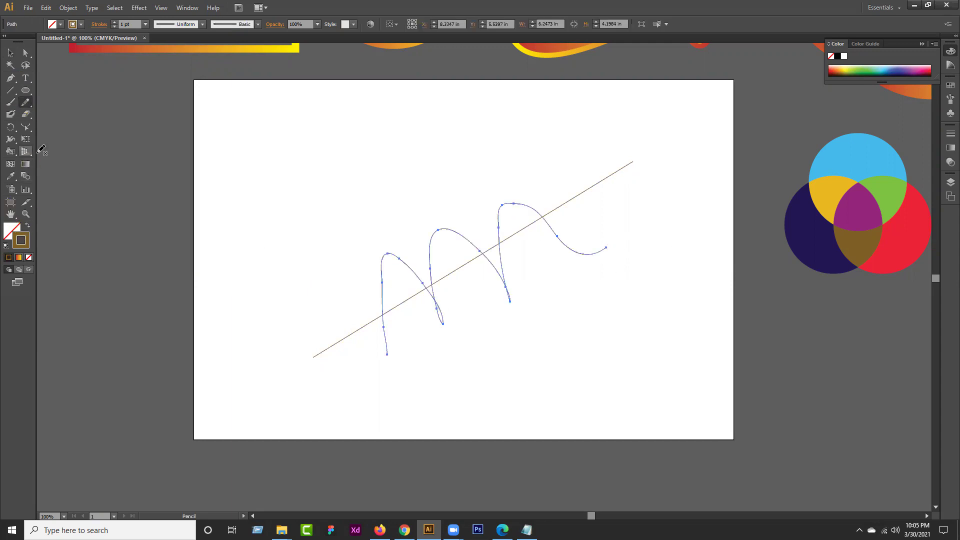
{"action": "left_click", "coordinate": [8, 54]}
{"action": "left_click", "coordinate": [604, 262]}
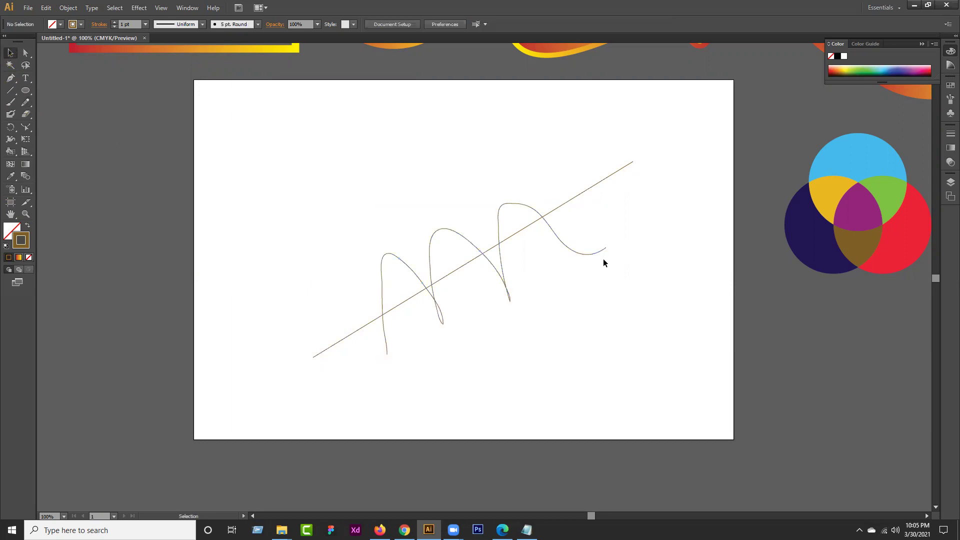
Change the freehand wave's stroke color to red and deselect it
{"action": "left_click", "coordinate": [594, 256]}
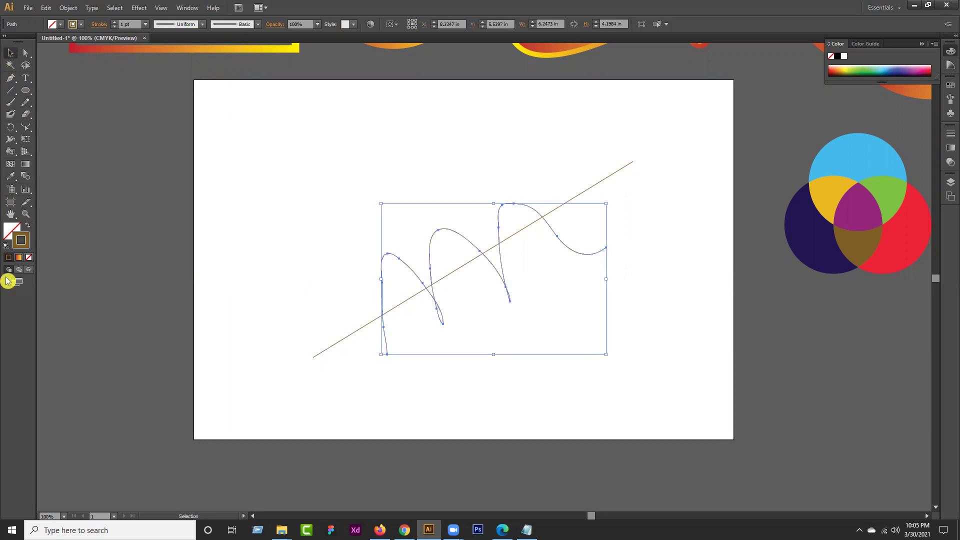
{"action": "double_click", "coordinate": [26, 248]}
{"action": "mouse_move", "coordinate": [670, 124]}
{"action": "left_mouse_down"}
{"action": "mouse_move", "coordinate": [673, 105]}
{"action": "mouse_move", "coordinate": [664, 107]}
{"action": "left_mouse_up"}
{"action": "left_click", "coordinate": [780, 114]}
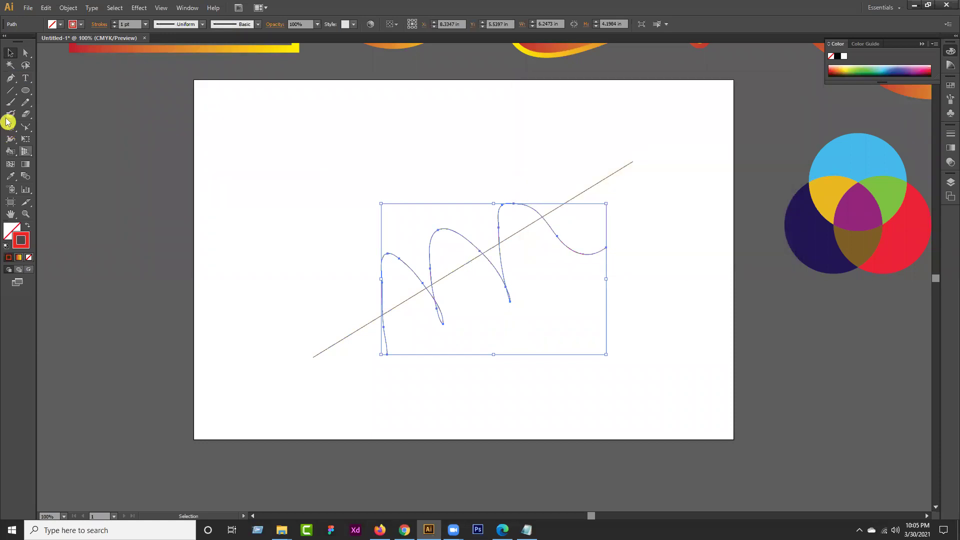
{"action": "left_click", "coordinate": [366, 192]}
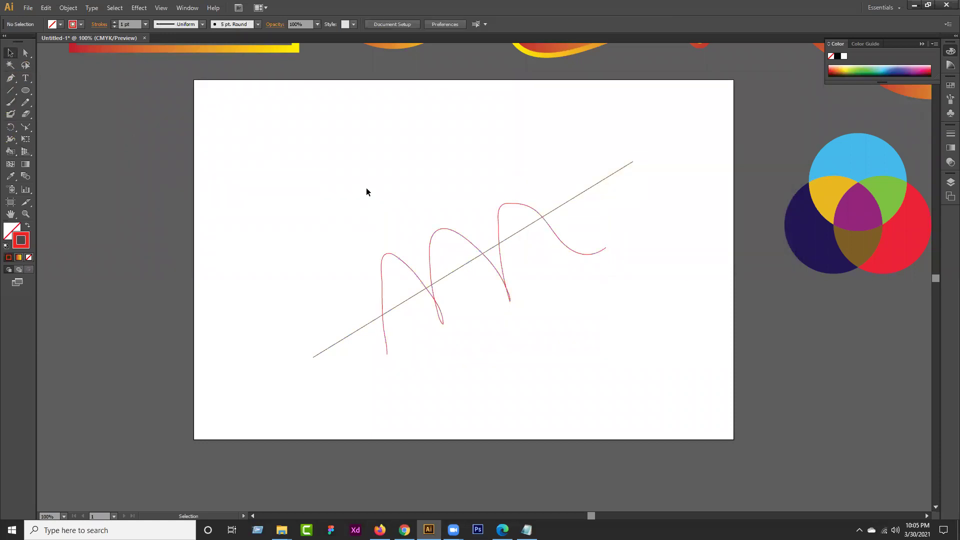
Change the diagonal line's stroke color to green (#11a00d) and deselect it
{"action": "left_click", "coordinate": [603, 181]}
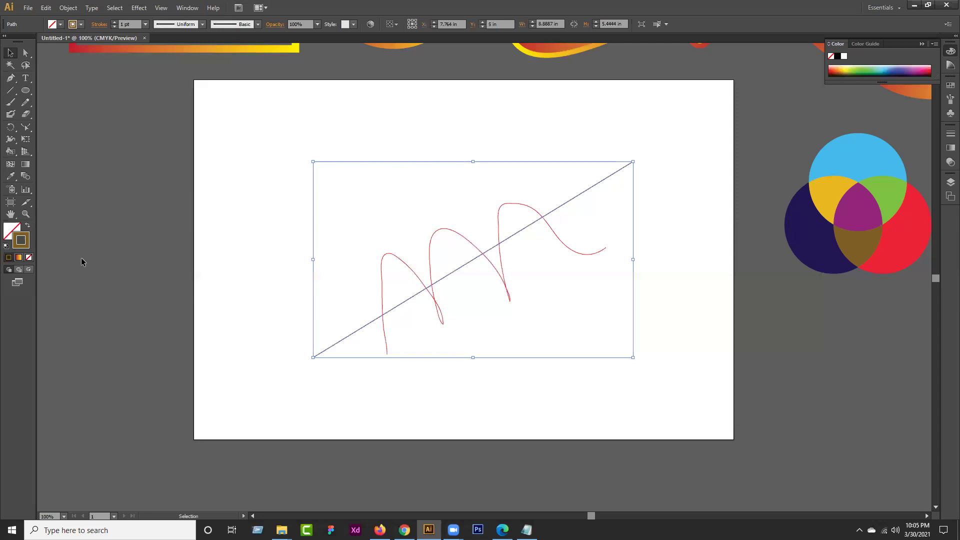
{"action": "double_click", "coordinate": [20, 244]}
{"action": "left_click", "coordinate": [668, 195]}
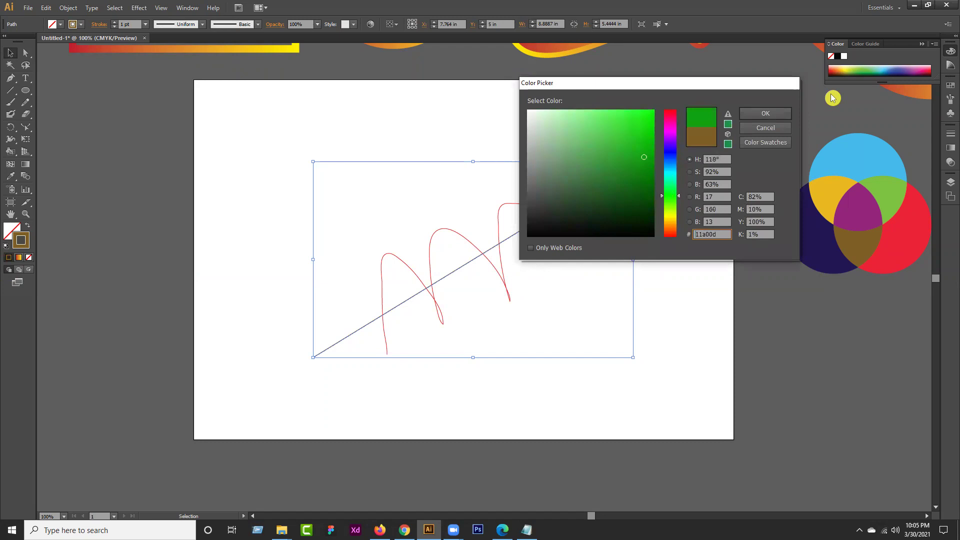
{"action": "left_click", "coordinate": [765, 114]}
{"action": "left_click", "coordinate": [11, 52]}
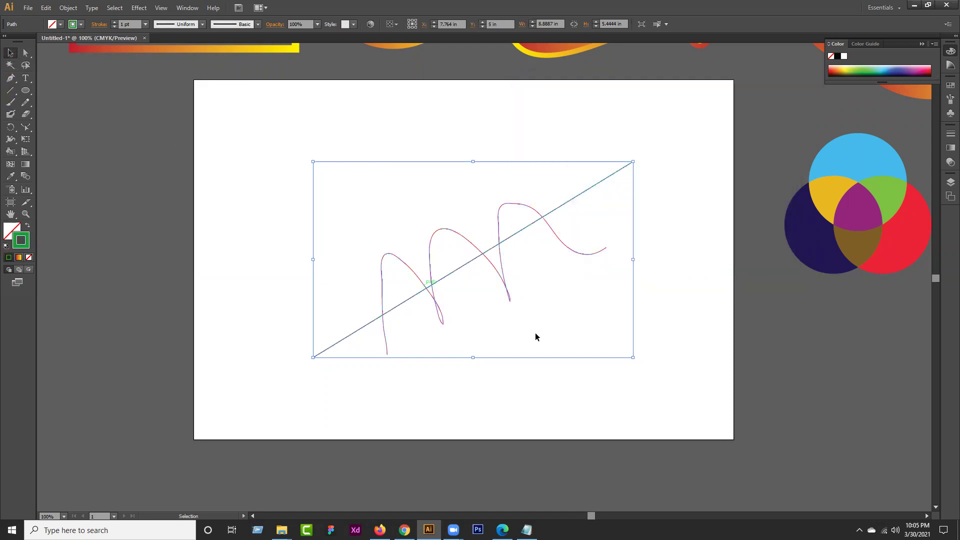
{"action": "left_click", "coordinate": [687, 372]}
Blend the green diagonal line with the red wave, joining their upper-right end points
{"action": "scroll", "coordinate": [678, 313], "scroll_direction": "up", "scroll_amount": 1}
{"action": "scroll", "coordinate": [629, 313], "scroll_direction": "up", "scroll_amount": 1}
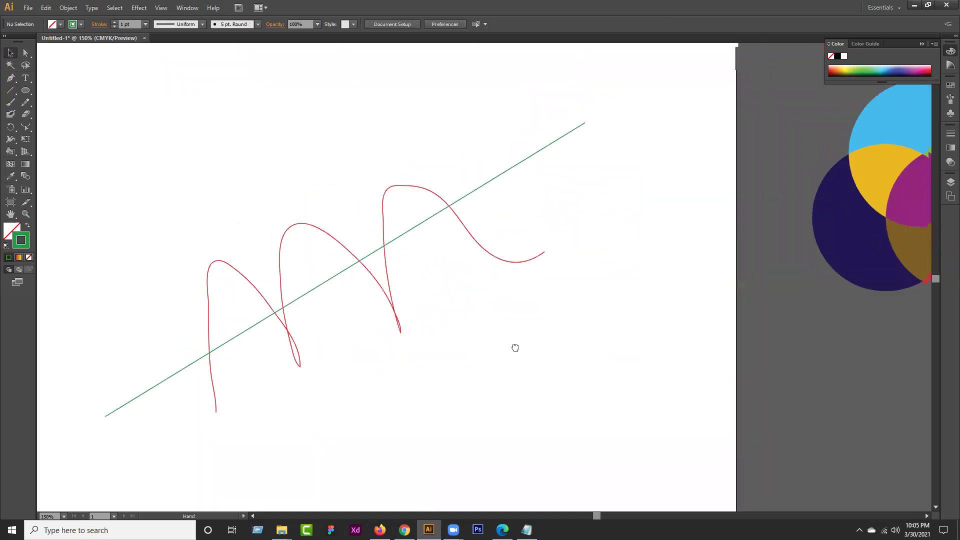
{"action": "left_click_drag", "start_coordinate": [403, 152], "coordinate": [564, 368]}
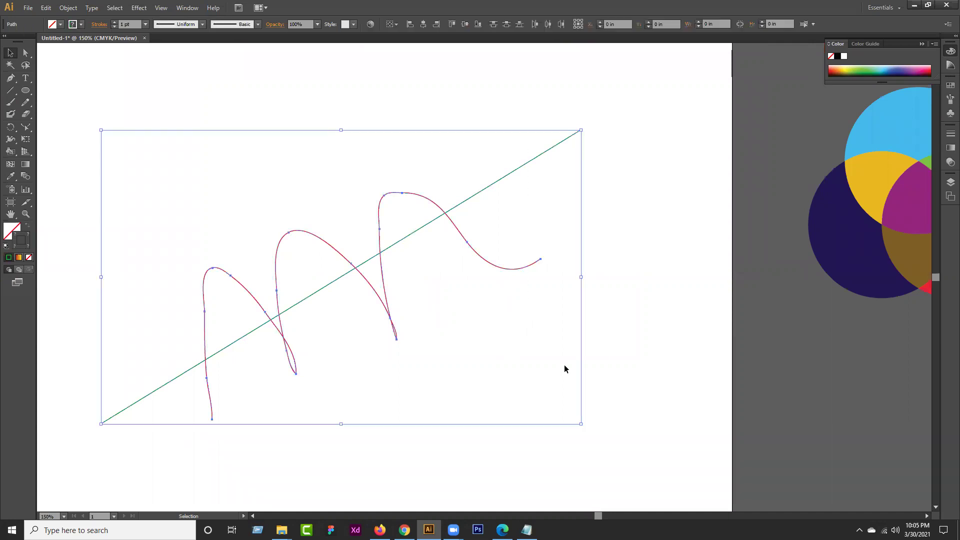
{"action": "left_click", "coordinate": [26, 176]}
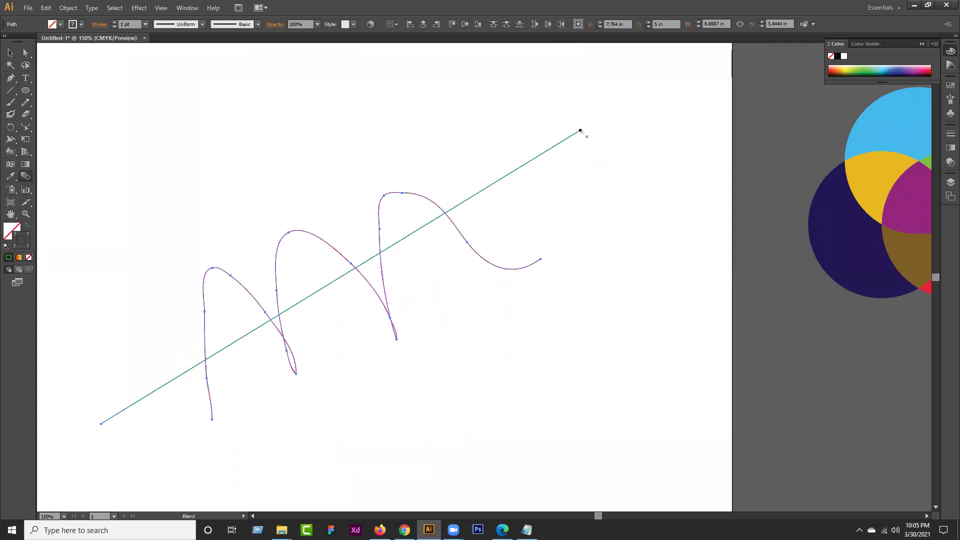
{"action": "left_click", "coordinate": [541, 260]}
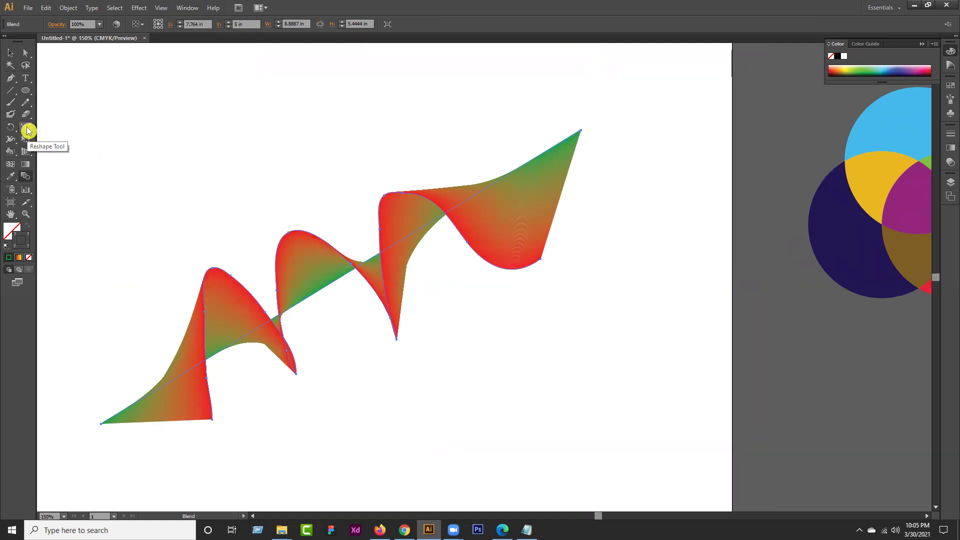
Set the blend spacing to Specified Steps with 20 steps and turn on the preview
{"action": "double_click", "coordinate": [25, 180]}
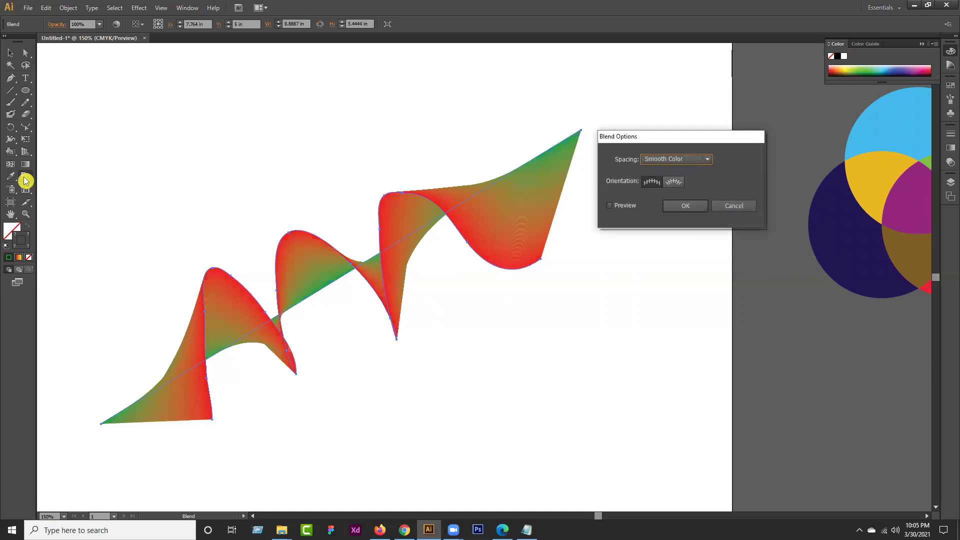
{"action": "left_click", "coordinate": [708, 159]}
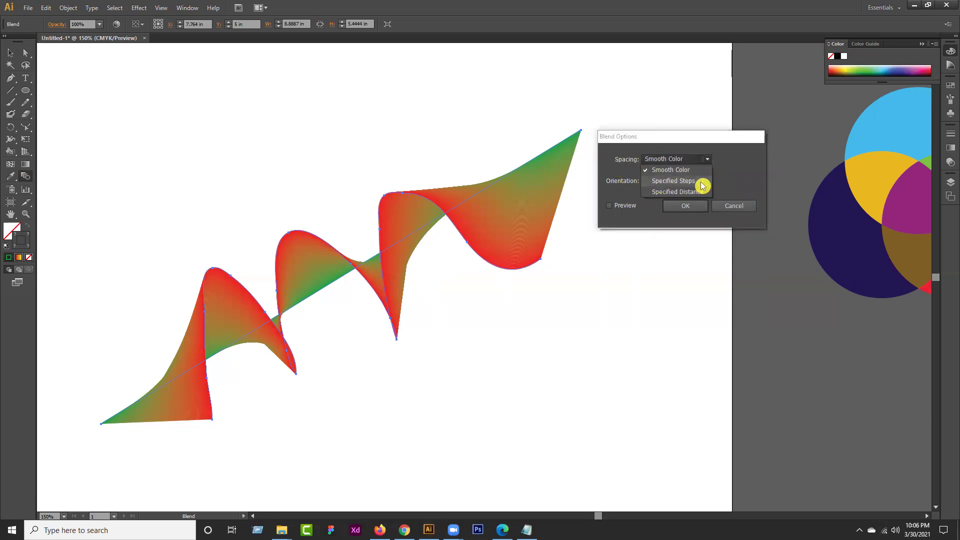
{"action": "left_click", "coordinate": [684, 181]}
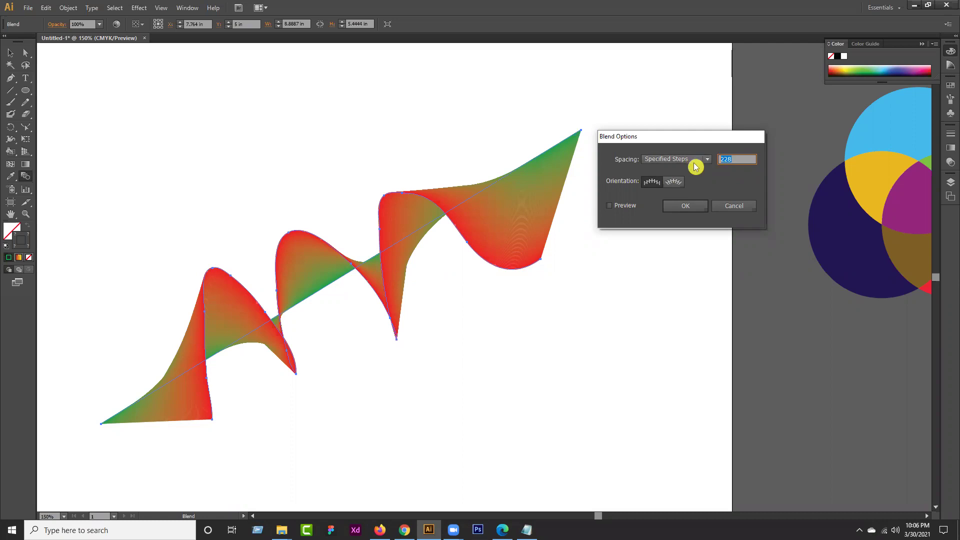
{"action": "type", "text": "20"}
{"action": "left_click", "coordinate": [608, 207]}
{"action": "left_click", "coordinate": [608, 206]}
{"action": "left_click", "coordinate": [608, 205]}
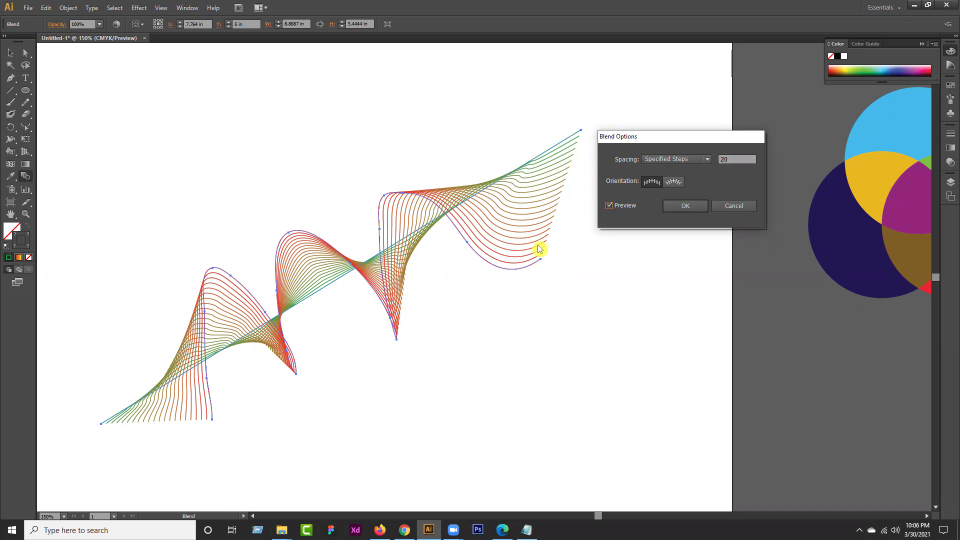
Preview the blend with 50, 100 and 60 specified steps in turn
{"action": "double_click", "coordinate": [735, 159]}
{"action": "type", "text": "50"}
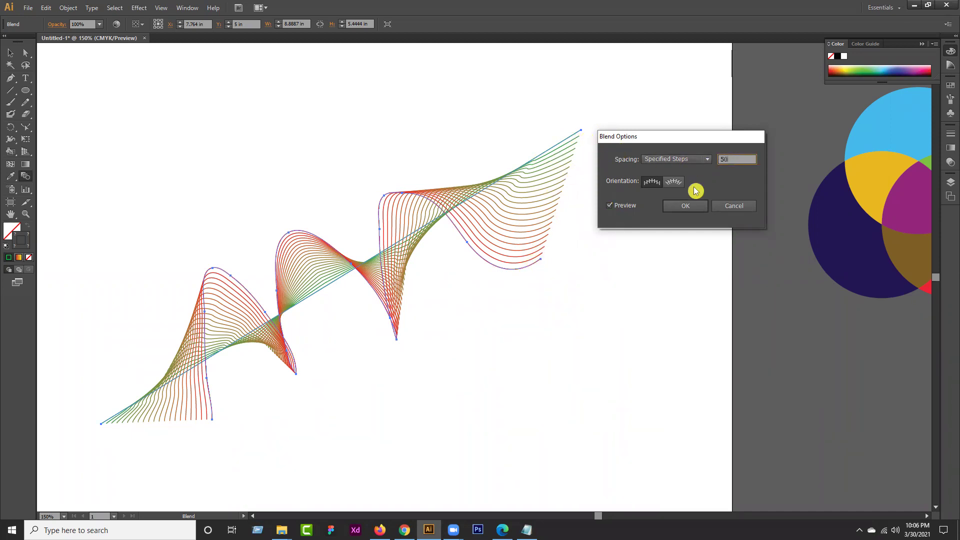
{"action": "left_click", "coordinate": [608, 206]}
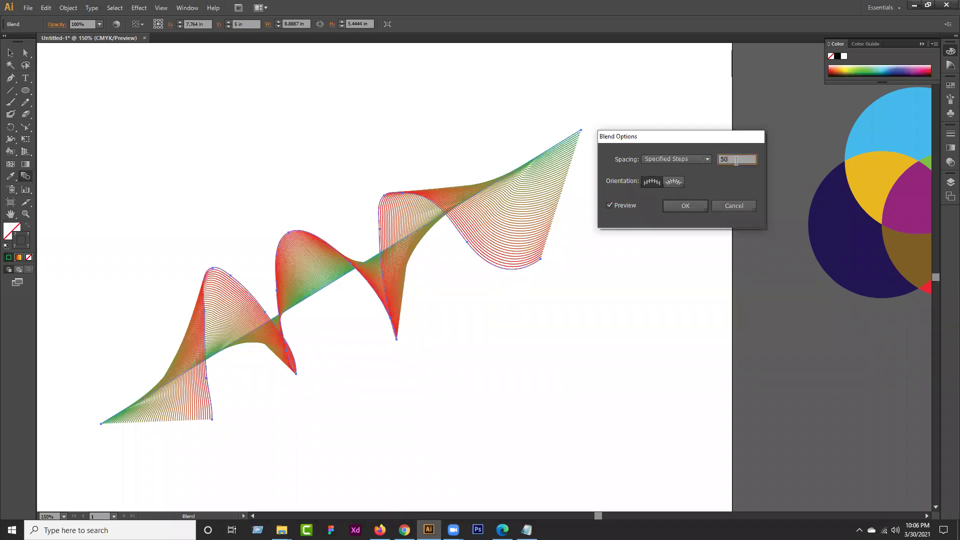
{"action": "left_click_drag", "start_coordinate": [727, 160], "coordinate": [711, 164]}
{"action": "type", "text": "100"}
{"action": "double_click", "coordinate": [608, 206]}
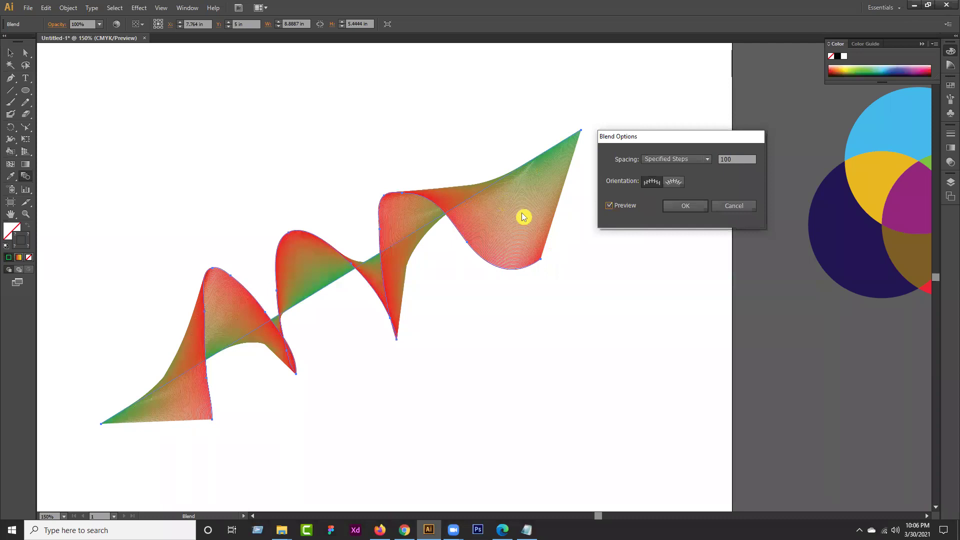
{"action": "double_click", "coordinate": [739, 160]}
{"action": "type", "text": "60"}
{"action": "double_click", "coordinate": [610, 207]}
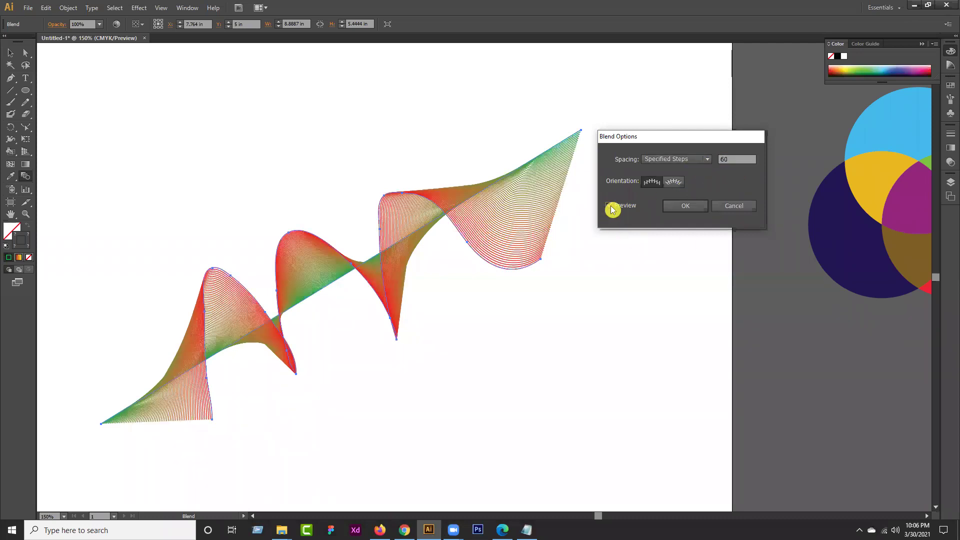
Set the blend to 80 specified steps, apply the options and deselect the artwork
{"action": "double_click", "coordinate": [726, 159]}
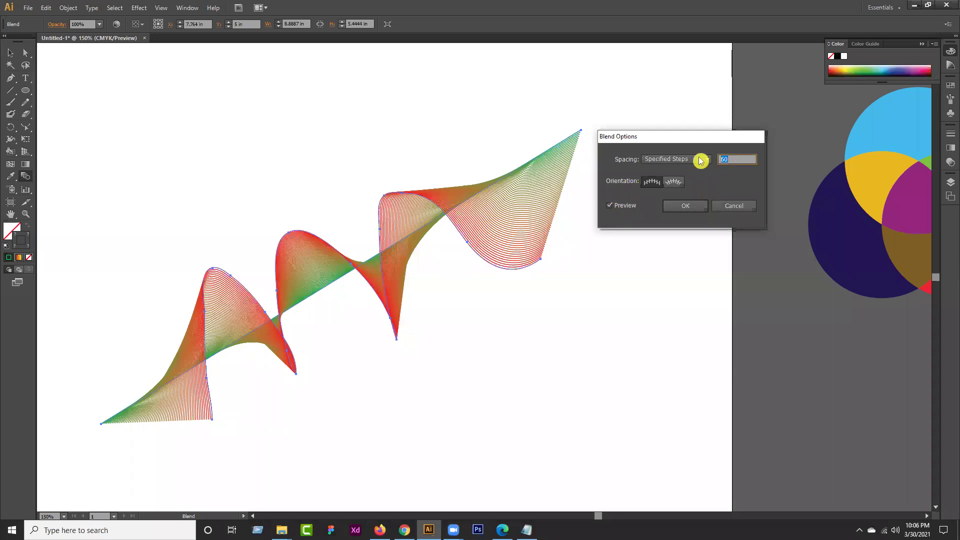
{"action": "type", "text": "80"}
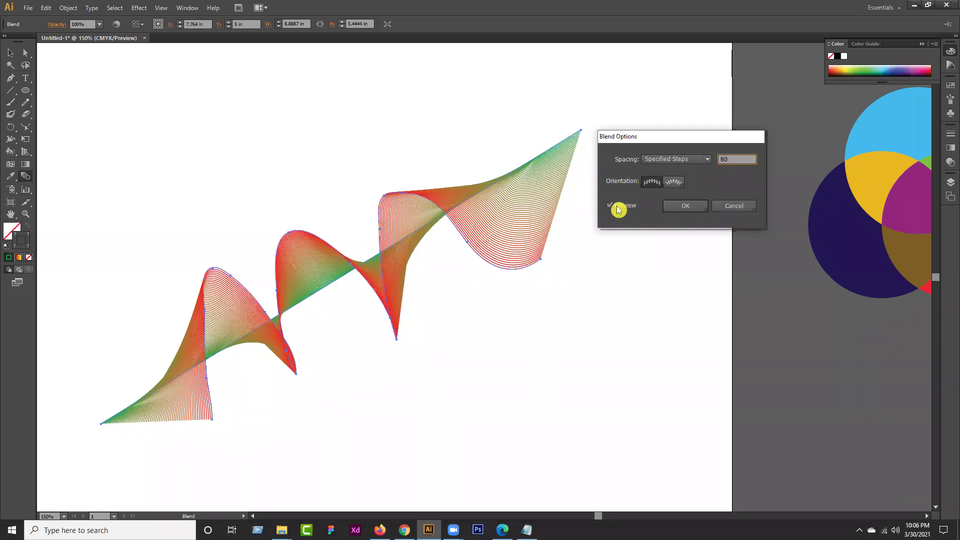
{"action": "double_click", "coordinate": [618, 209]}
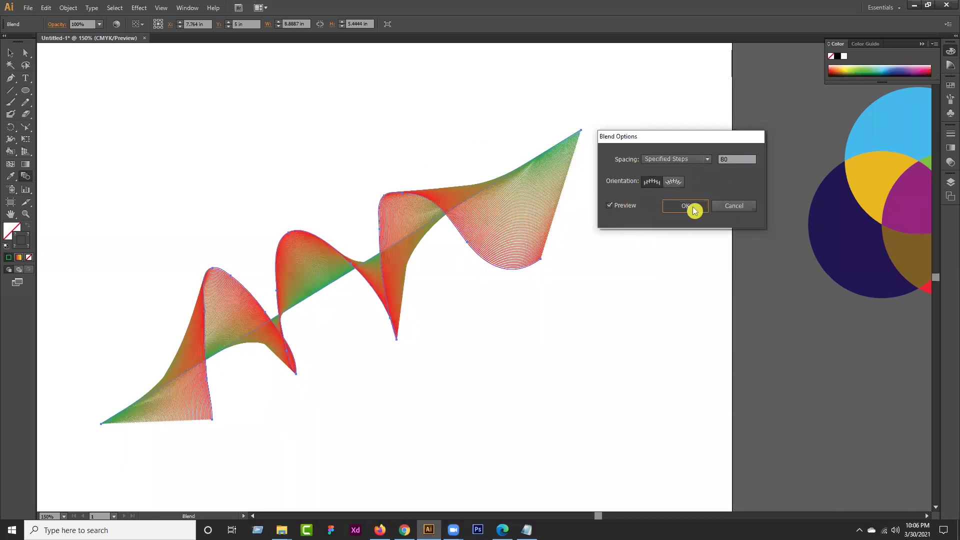
{"action": "left_click", "coordinate": [694, 210]}
{"action": "left_click", "coordinate": [10, 53]}
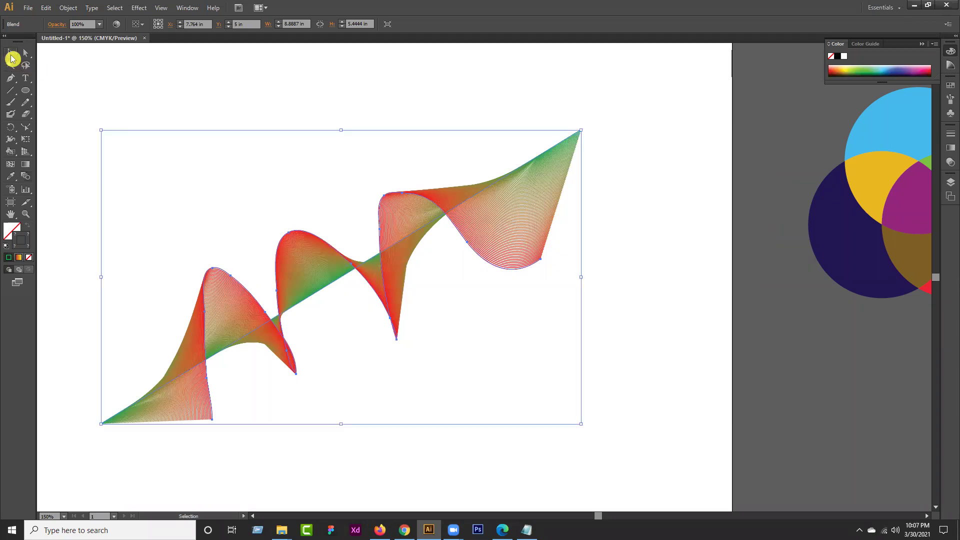
{"action": "left_click", "coordinate": [738, 255]}
{"action": "left_click", "coordinate": [505, 253]}
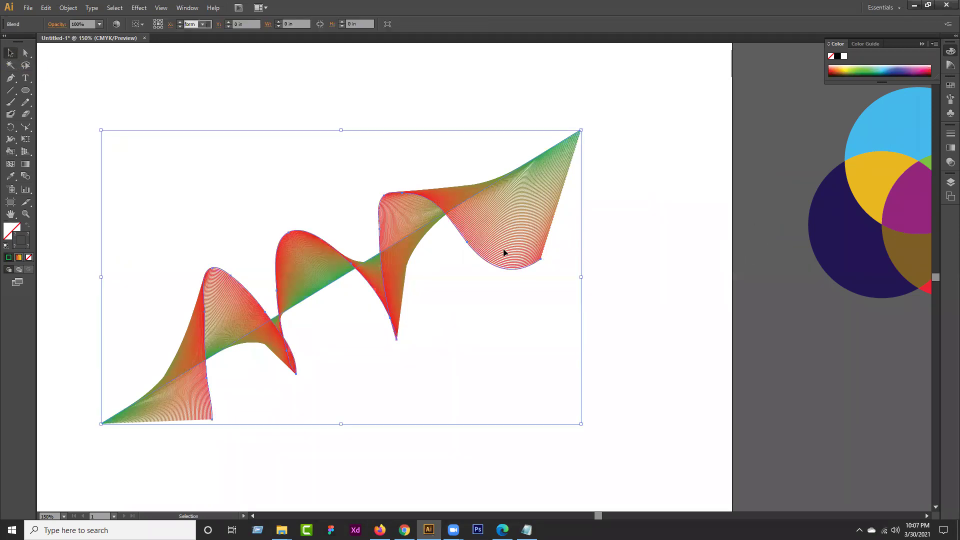
{"action": "left_click", "coordinate": [641, 207]}
{"action": "left_click", "coordinate": [520, 211]}
{"action": "left_click", "coordinate": [691, 224]}
Reshape the blend by moving the green line's upper-right anchor point down and left below the middle of the wave, and deselect it
{"action": "left_click", "coordinate": [544, 207]}
{"action": "left_click", "coordinate": [27, 55]}
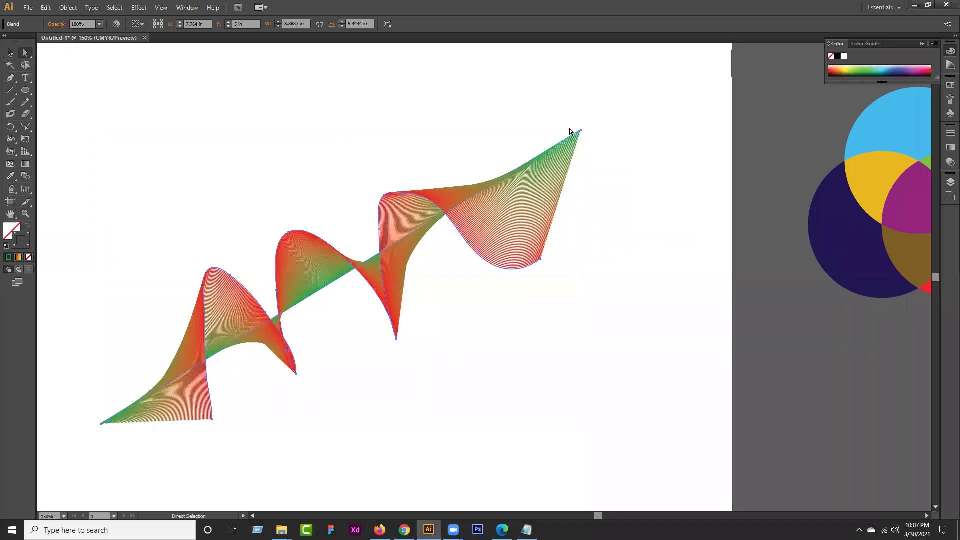
{"action": "left_click_drag", "start_coordinate": [580, 130], "coordinate": [356, 299]}
{"action": "left_click", "coordinate": [599, 177]}
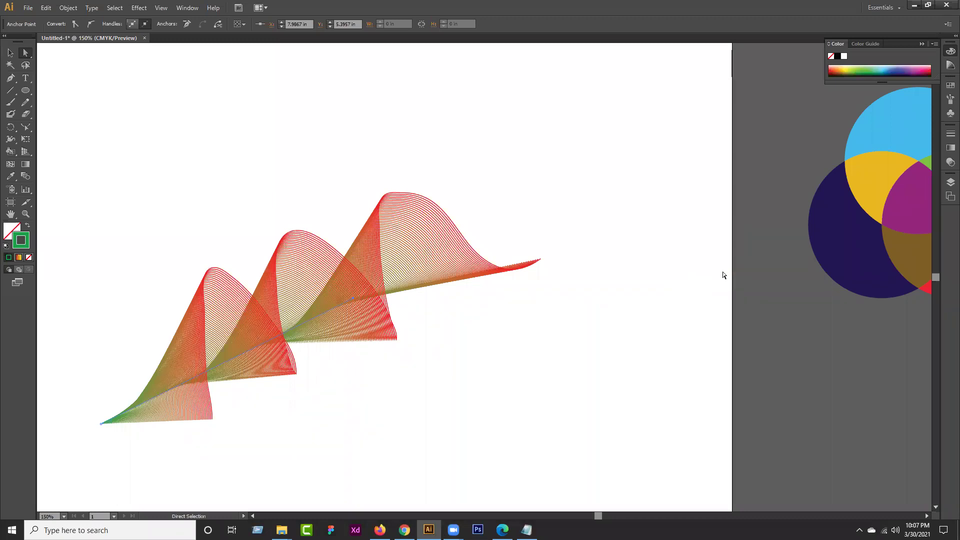
{"action": "left_click", "coordinate": [10, 53]}
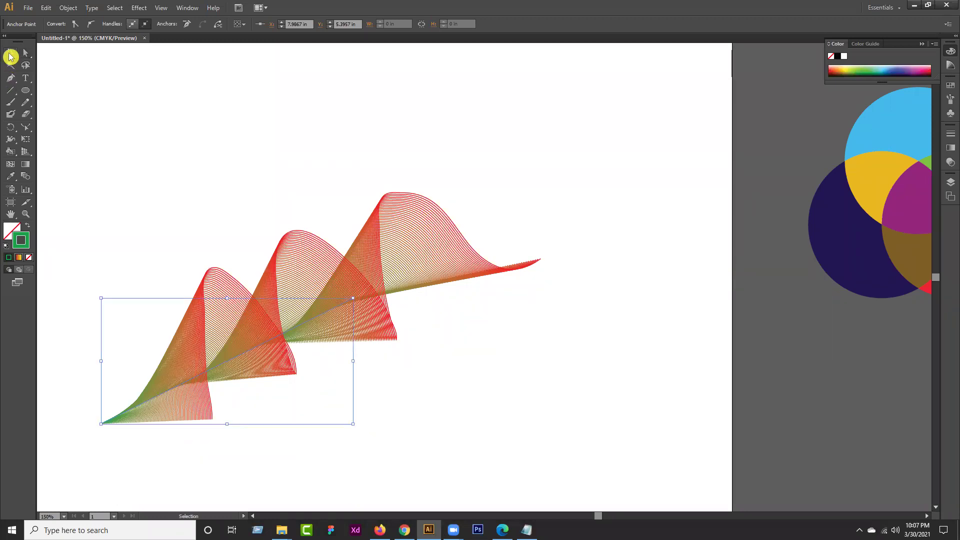
{"action": "left_click", "coordinate": [88, 110]}
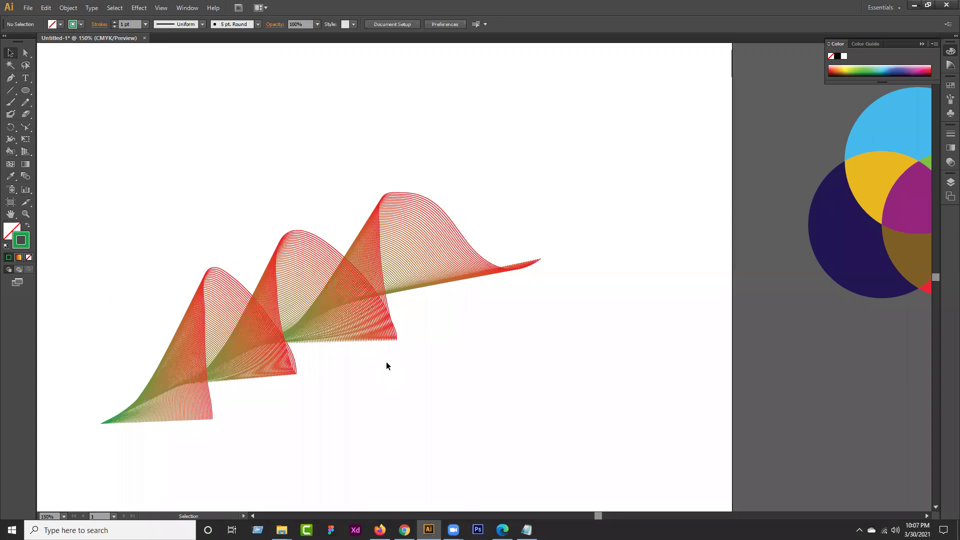
Move the reshaped blend off the artboard to the empty area on its left and deselect it
{"action": "key", "text": "ctrl+minus"}
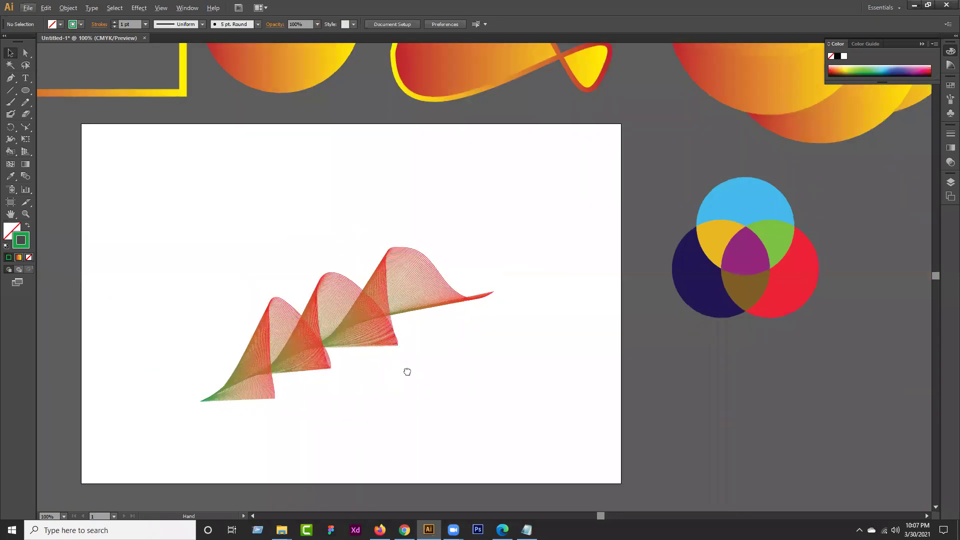
{"action": "scroll", "coordinate": [406, 370], "scroll_direction": "left", "scroll_amount": 3}
{"action": "left_click_drag", "start_coordinate": [310, 239], "coordinate": [507, 383]}
{"action": "left_click_drag", "start_coordinate": [441, 323], "coordinate": [28, 278]}
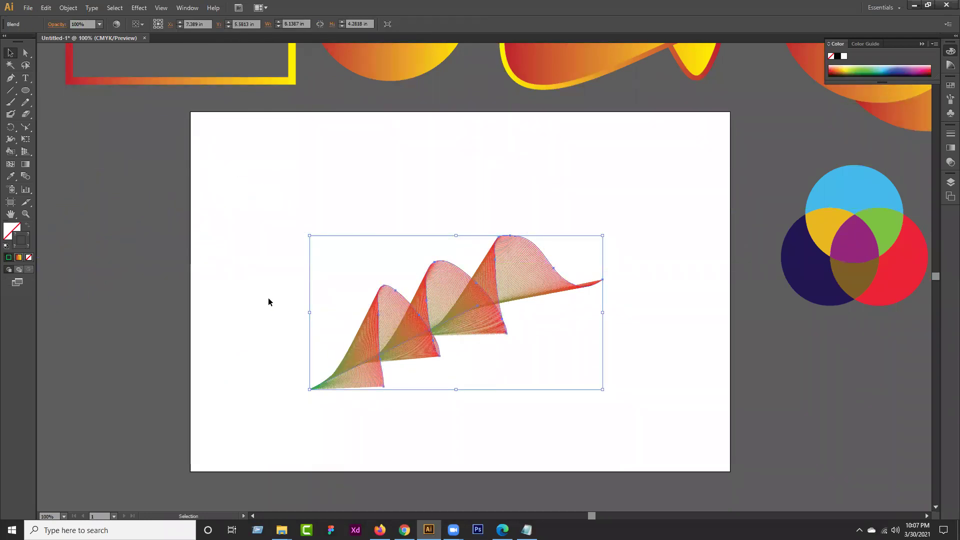
{"action": "scroll", "coordinate": [269, 300], "scroll_direction": "down", "scroll_amount": 1}
{"action": "scroll", "coordinate": [343, 306], "scroll_direction": "left", "scroll_amount": 3}
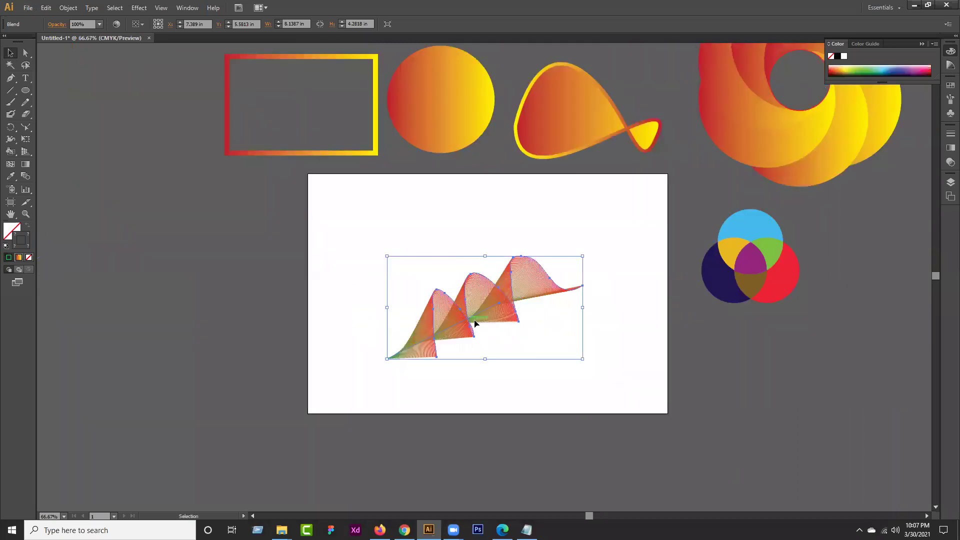
{"action": "left_click_drag", "start_coordinate": [473, 320], "coordinate": [175, 267]}
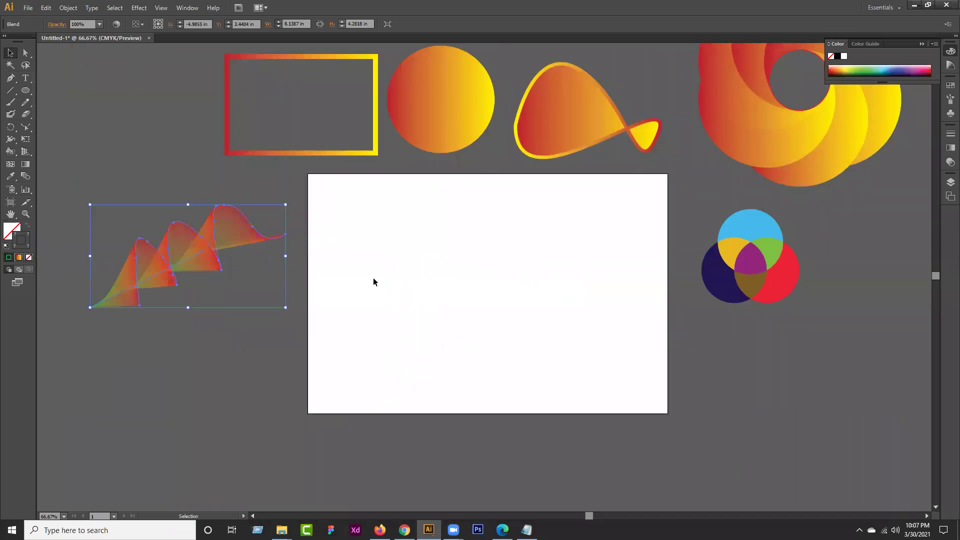
{"action": "left_click", "coordinate": [247, 263]}
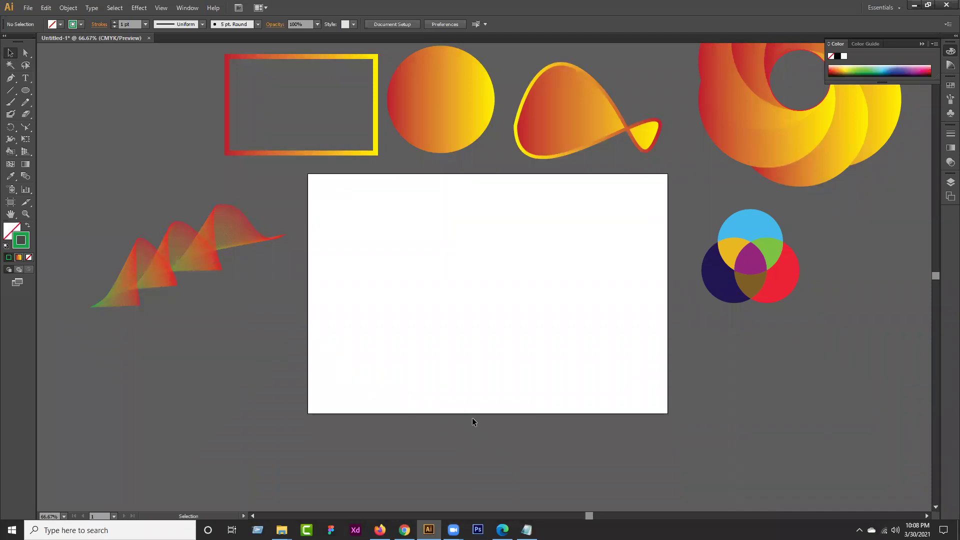
Switch to the course outline PDF in Edge to check the Class - 12 topics, and return to Illustrator
{"action": "left_click", "coordinate": [502, 529]}
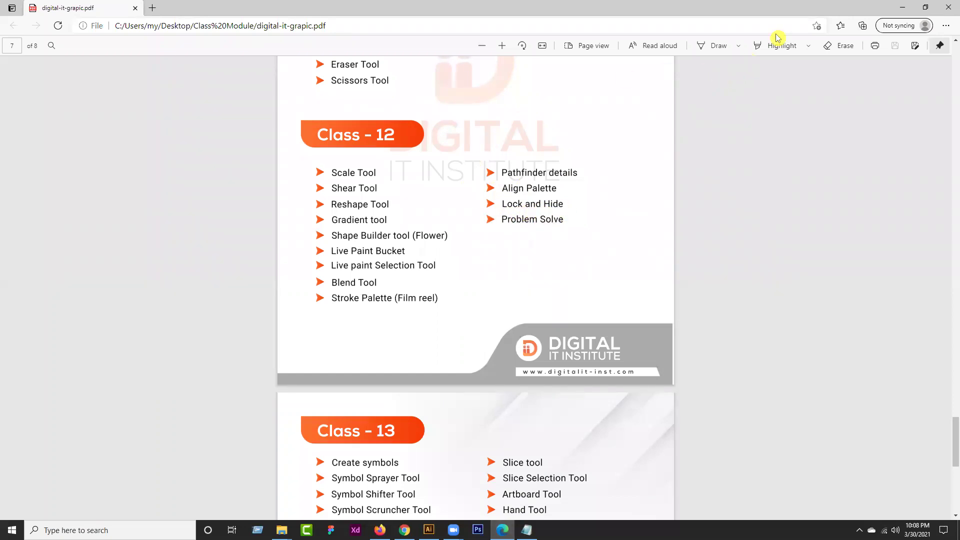
{"action": "left_click", "coordinate": [904, 9]}
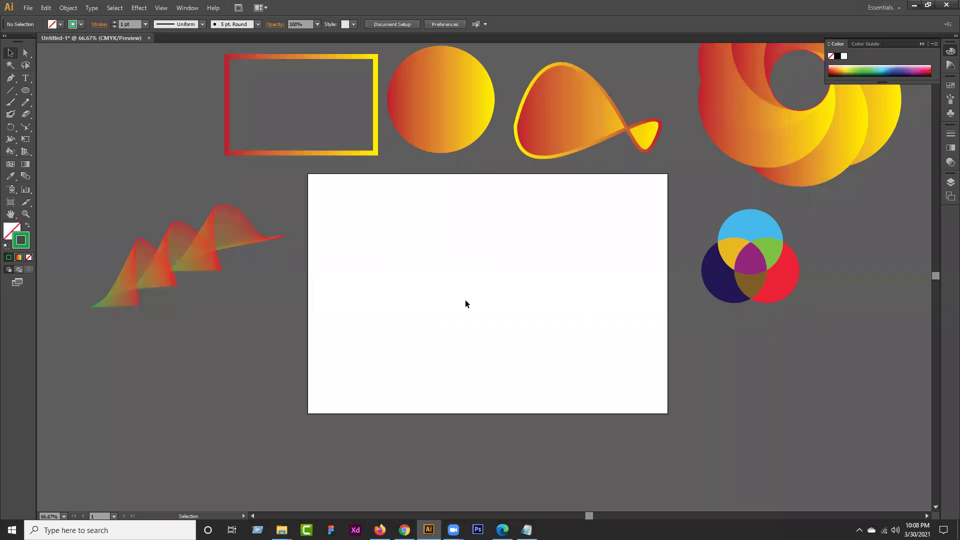
Draw a rectangle about 5.85 in wide and 0.88 in high near the artboard's top and swap its green stroke to the fill
{"action": "scroll", "coordinate": [521, 308], "scroll_direction": "up", "scroll_amount": 1}
{"action": "left_click_drag", "start_coordinate": [488, 323], "coordinate": [403, 332]}
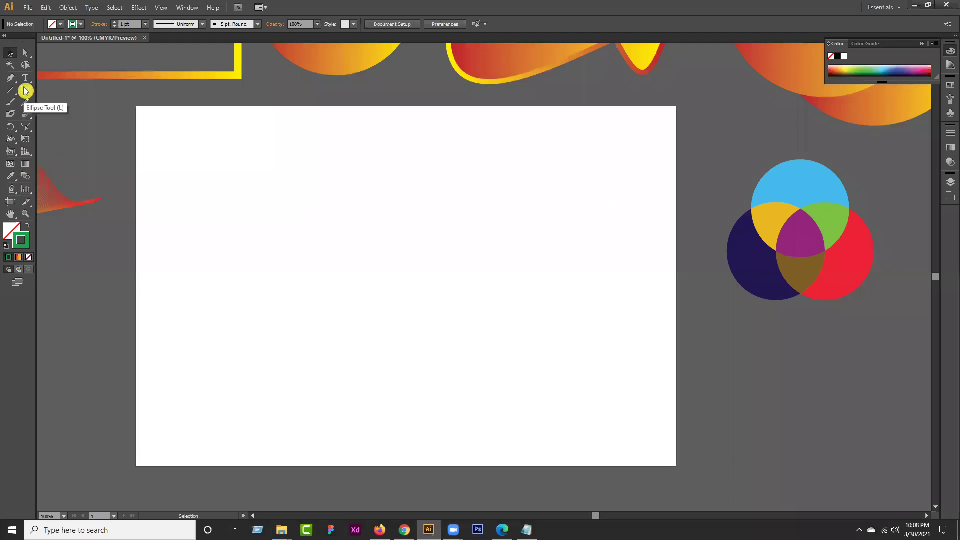
{"action": "left_click_drag", "start_coordinate": [26, 93], "coordinate": [72, 91]}
{"action": "left_click_drag", "start_coordinate": [302, 178], "coordinate": [510, 210]}
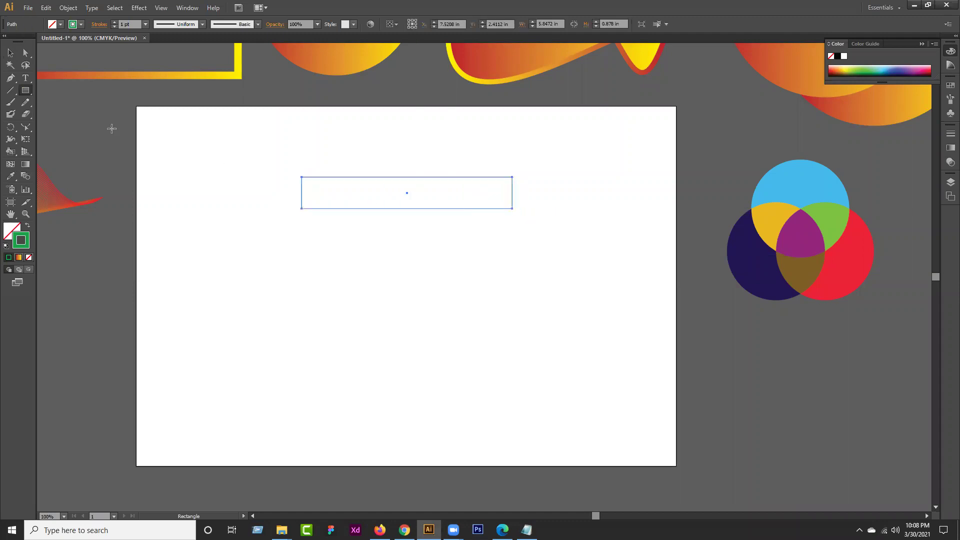
{"action": "left_click", "coordinate": [28, 226]}
Duplicate the green bar downward to make three copies spaced below it
{"action": "left_click", "coordinate": [11, 52]}
{"action": "left_click", "coordinate": [313, 231]}
{"action": "left_click_drag", "start_coordinate": [373, 196], "coordinate": [392, 413]}
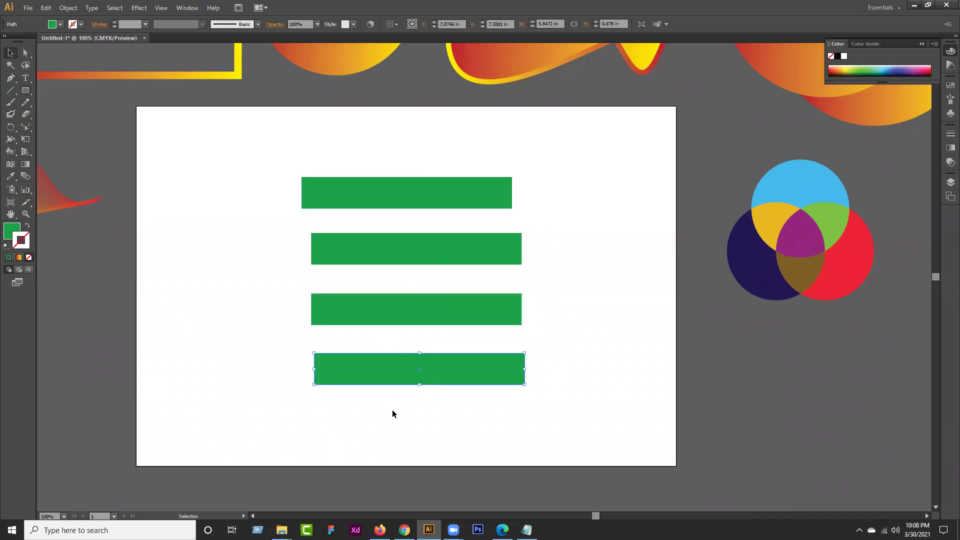
Stretch the three lower bars to the right so that each is wider than the one above
{"action": "left_click_drag", "start_coordinate": [524, 368], "coordinate": [591, 397]}
{"action": "left_click", "coordinate": [591, 397]}
{"action": "left_click", "coordinate": [505, 311]}
{"action": "left_click_drag", "start_coordinate": [521, 309], "coordinate": [556, 309]}
{"action": "left_click", "coordinate": [519, 246]}
{"action": "left_click_drag", "start_coordinate": [523, 249], "coordinate": [544, 249]}
{"action": "left_click", "coordinate": [554, 310]}
{"action": "left_click_drag", "start_coordinate": [556, 309], "coordinate": [571, 310]}
{"action": "left_click", "coordinate": [564, 342]}
Clear the selection of the lower bars and shift the top green bar slightly left and down
{"action": "left_click_drag", "start_coordinate": [435, 329], "coordinate": [429, 225]}
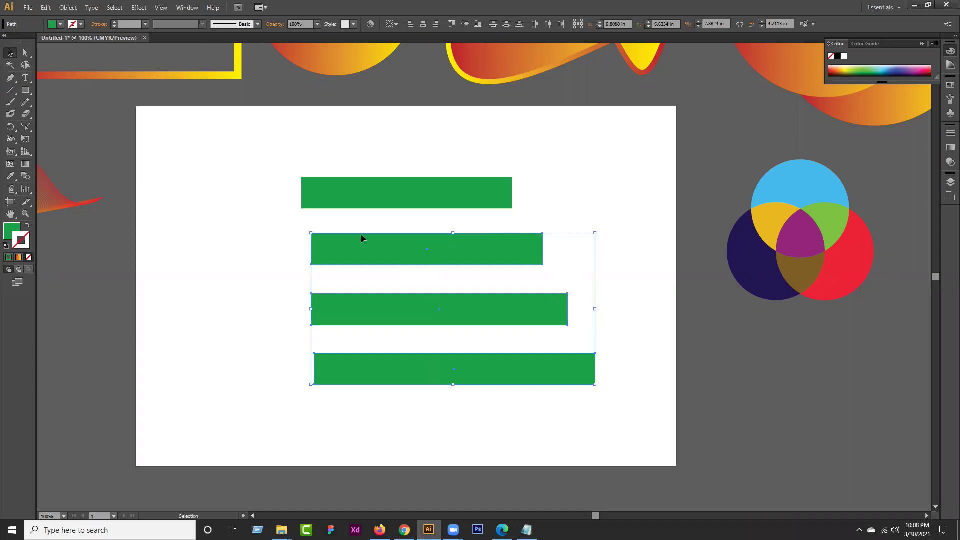
{"action": "left_click", "coordinate": [301, 230]}
{"action": "left_click", "coordinate": [349, 199]}
{"action": "left_click_drag", "start_coordinate": [350, 199], "coordinate": [340, 201]}
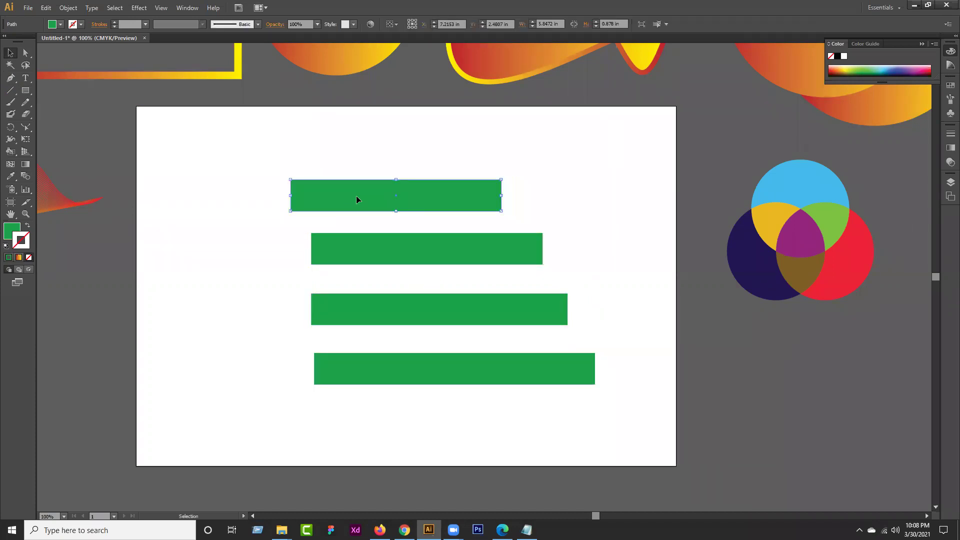
{"action": "left_click", "coordinate": [444, 262]}
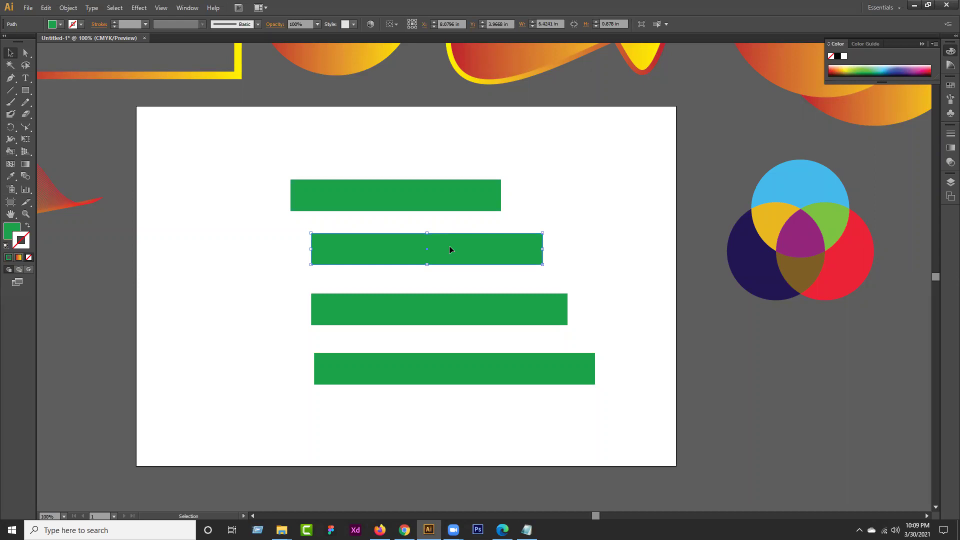
{"action": "left_click", "coordinate": [443, 207]}
{"action": "right_click", "coordinate": [442, 200]}
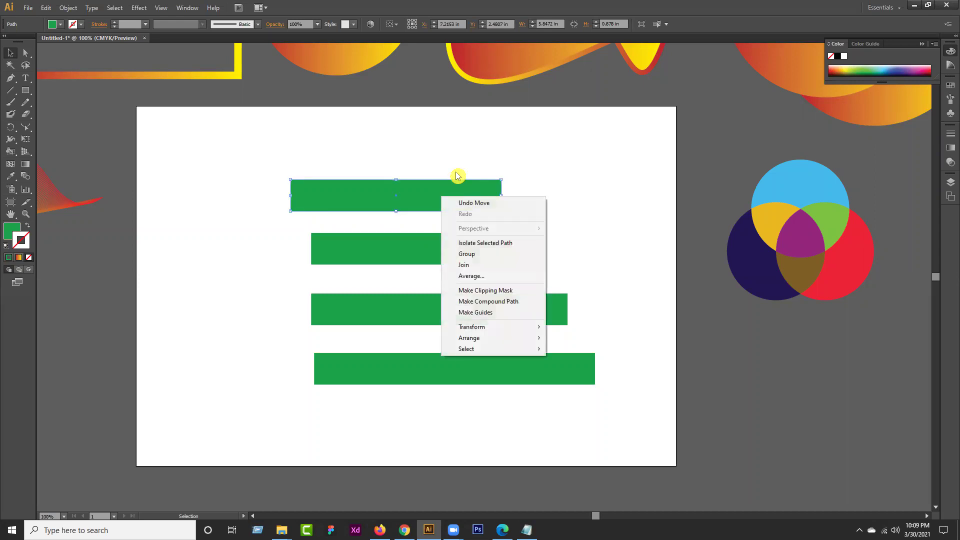
{"action": "left_click", "coordinate": [670, 186]}
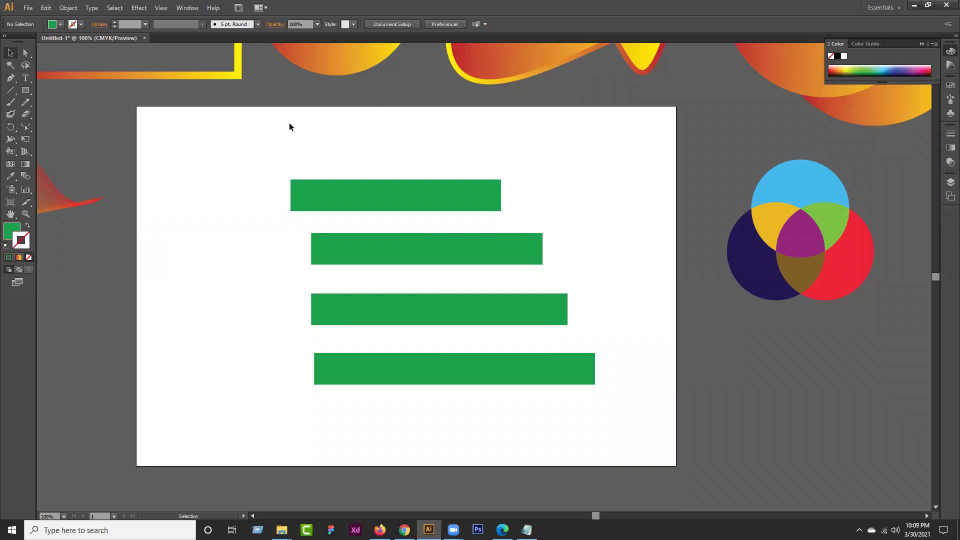
Show the layer list and expand Layer 1 to reveal its individual paths
{"action": "key", "text": "F7"}
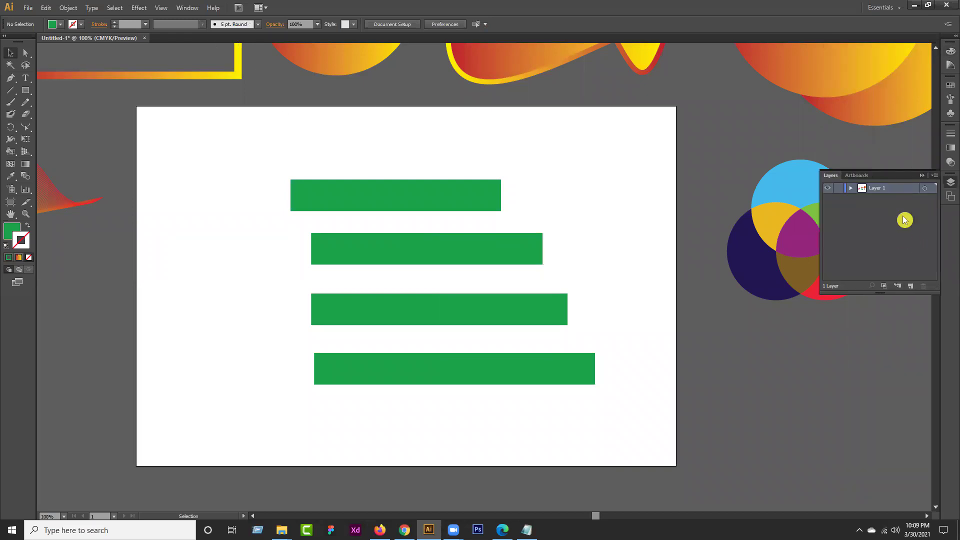
{"action": "left_click", "coordinate": [187, 7]}
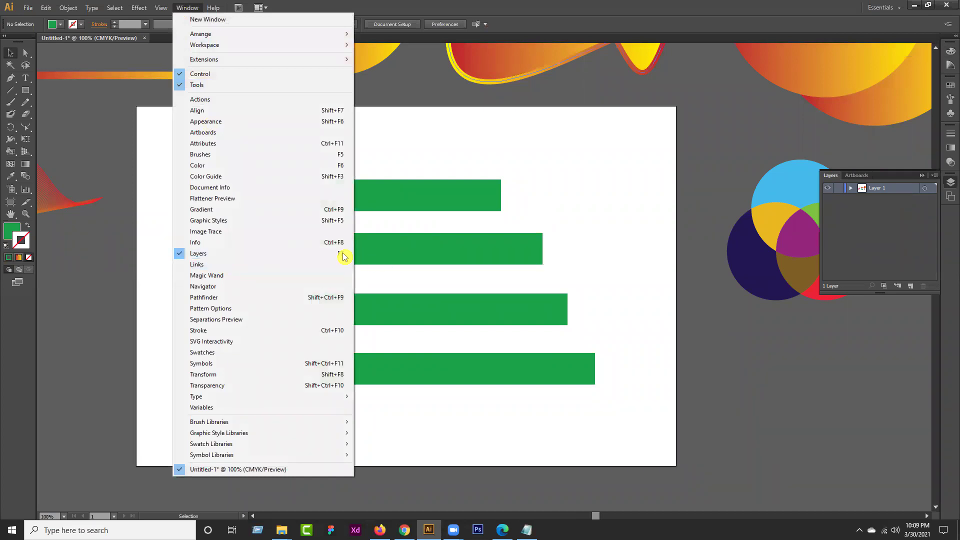
{"action": "left_click", "coordinate": [895, 189]}
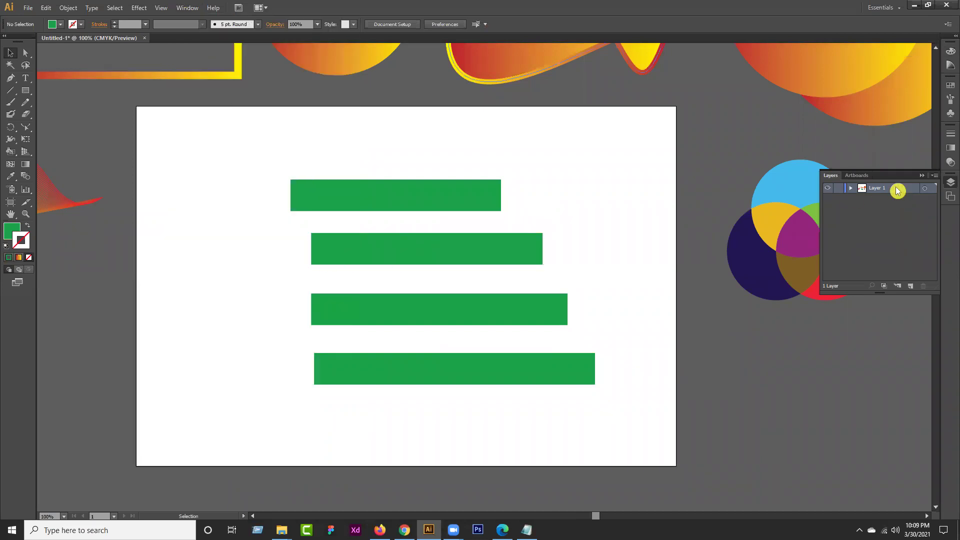
{"action": "left_click", "coordinate": [851, 189]}
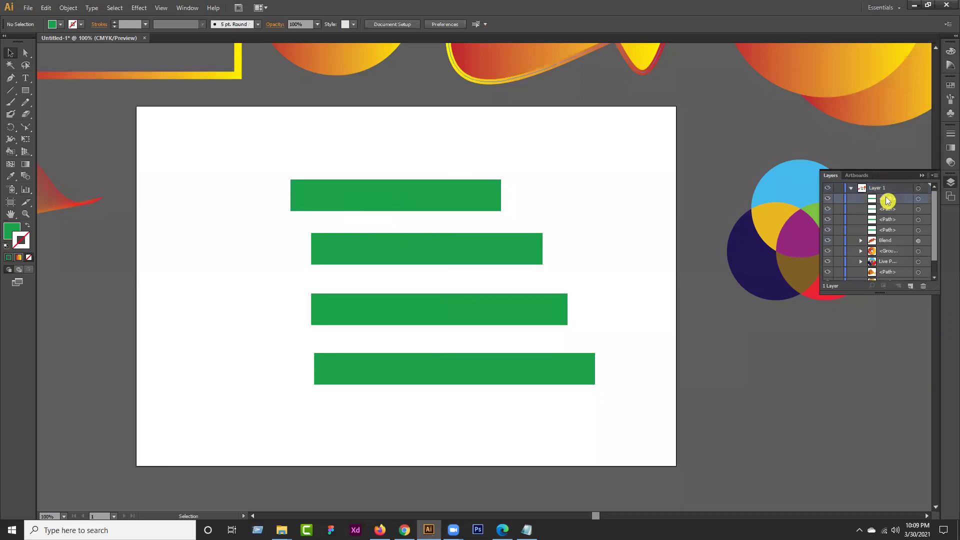
{"action": "mouse_move", "coordinate": [883, 216]}
{"action": "left_mouse_down"}
{"action": "mouse_move", "coordinate": [893, 199]}
{"action": "mouse_move", "coordinate": [891, 209]}
{"action": "left_mouse_up"}
Toggle the lock and visibility of the bottom bar's path in Layer 1
{"action": "left_click", "coordinate": [838, 199]}
{"action": "left_click", "coordinate": [840, 200]}
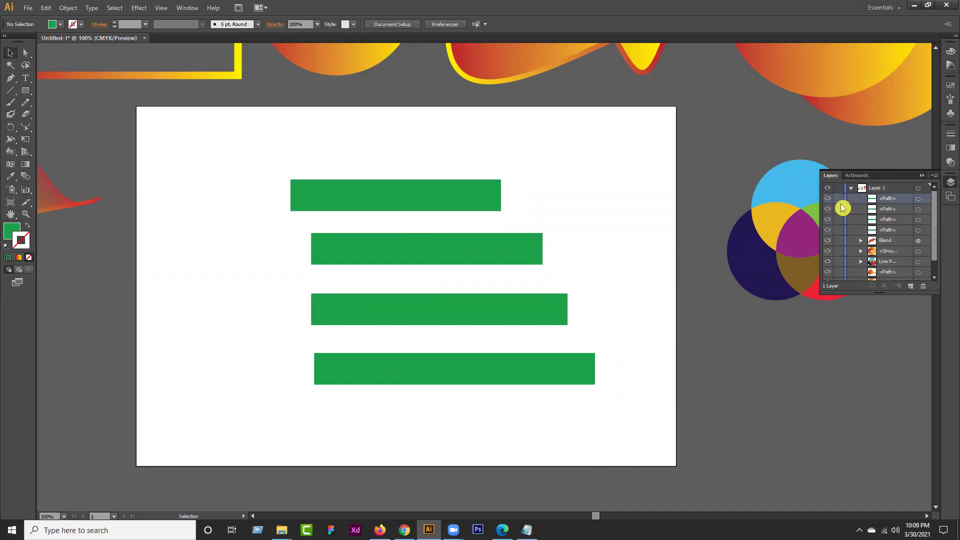
{"action": "left_click", "coordinate": [828, 199]}
{"action": "left_click", "coordinate": [827, 200]}
Test an area selection across all four bars with the bottom one locked, and unlock it
{"action": "left_click_drag", "start_coordinate": [589, 332], "coordinate": [594, 325]}
{"action": "left_click_drag", "start_coordinate": [535, 418], "coordinate": [426, 138]}
{"action": "left_click", "coordinate": [527, 403]}
{"action": "key", "text": "ctrl+z"}
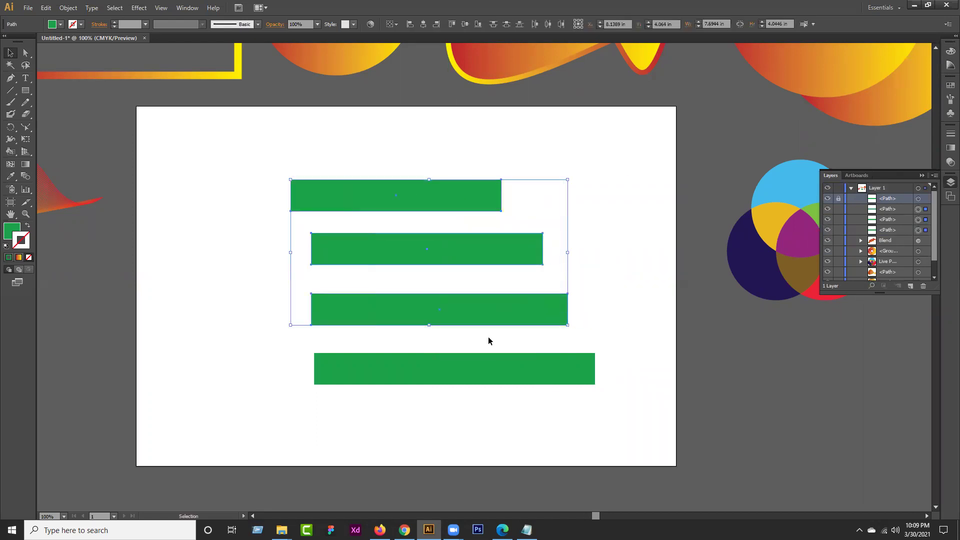
{"action": "left_click", "coordinate": [506, 413]}
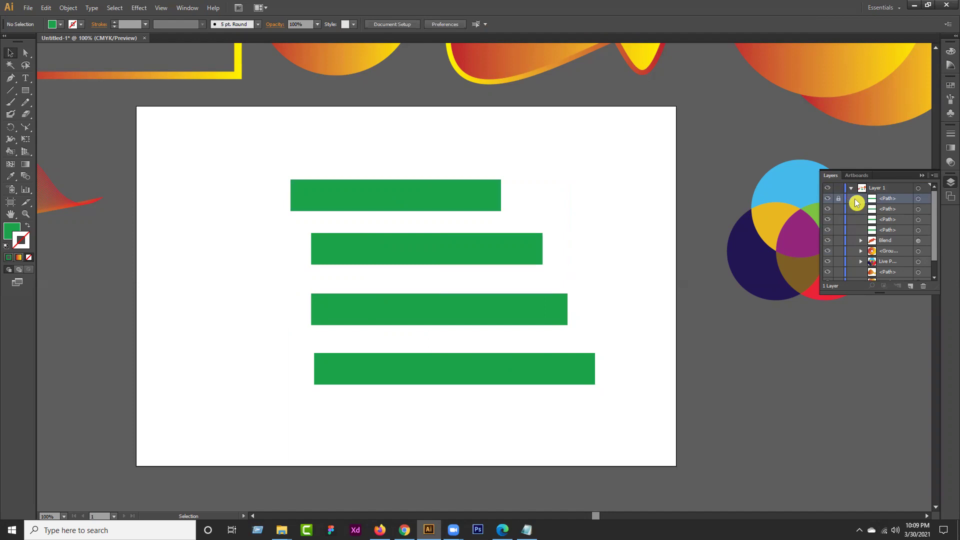
{"action": "left_click", "coordinate": [838, 198]}
{"action": "left_click", "coordinate": [830, 259]}
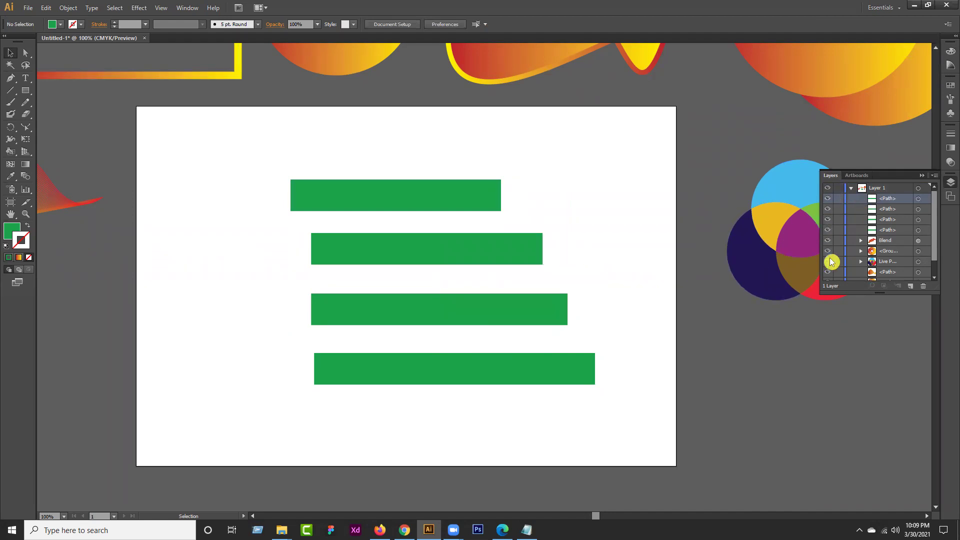
Lock the paths of the bottom bar and the second bar in Layer 1
{"action": "left_click", "coordinate": [488, 375]}
{"action": "left_click", "coordinate": [608, 331]}
{"action": "left_click", "coordinate": [837, 198]}
{"action": "left_click", "coordinate": [838, 219]}
Test selecting the bars together and individually with two of them locked, and unlock both
{"action": "left_click_drag", "start_coordinate": [474, 415], "coordinate": [539, 153]}
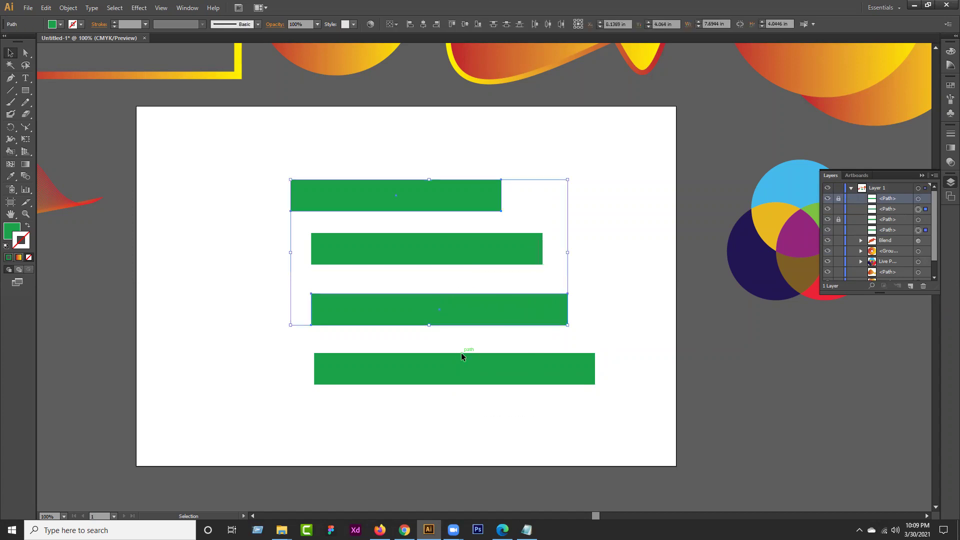
{"action": "left_click", "coordinate": [446, 196]}
{"action": "left_click", "coordinate": [458, 304]}
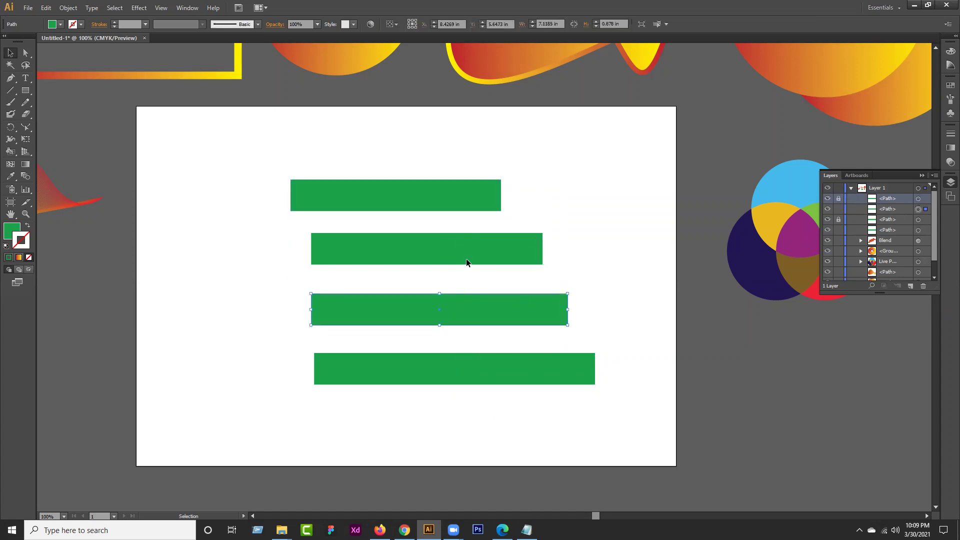
{"action": "left_click", "coordinate": [463, 307]}
{"action": "left_click", "coordinate": [838, 219]}
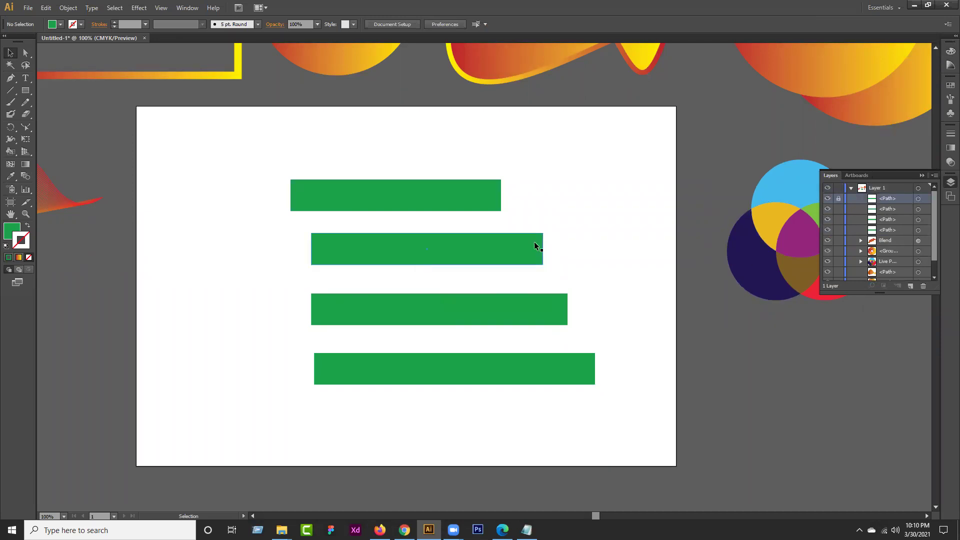
{"action": "left_click", "coordinate": [838, 199]}
Select the gradient-stroked rectangle above the artboard and look for its path in the layer list
{"action": "scroll", "coordinate": [221, 133], "scroll_direction": "down", "scroll_amount": 1}
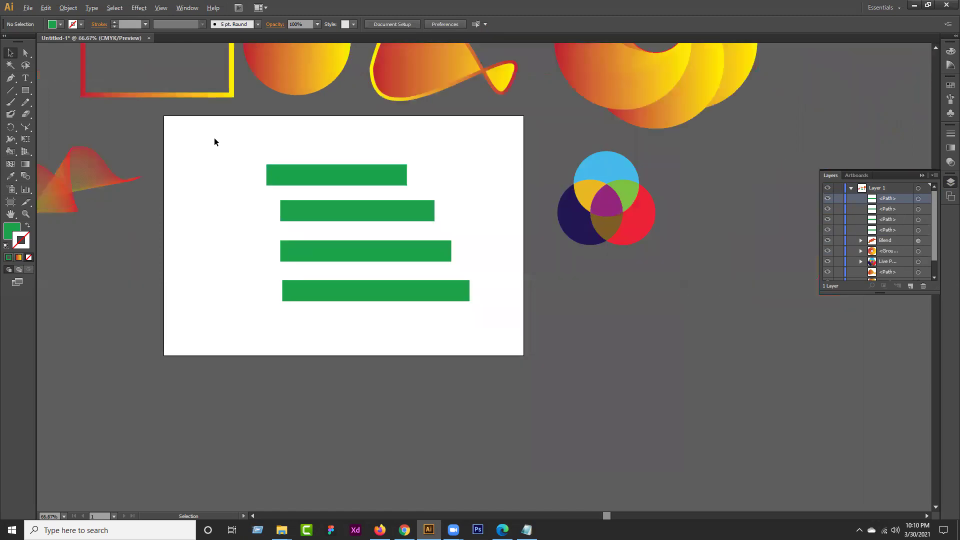
{"action": "scroll", "coordinate": [214, 141], "scroll_direction": "up", "scroll_amount": 3}
{"action": "scroll", "coordinate": [214, 141], "scroll_direction": "left", "scroll_amount": 2}
{"action": "left_click", "coordinate": [250, 184]}
{"action": "left_click", "coordinate": [236, 202]}
{"action": "left_click", "coordinate": [231, 187]}
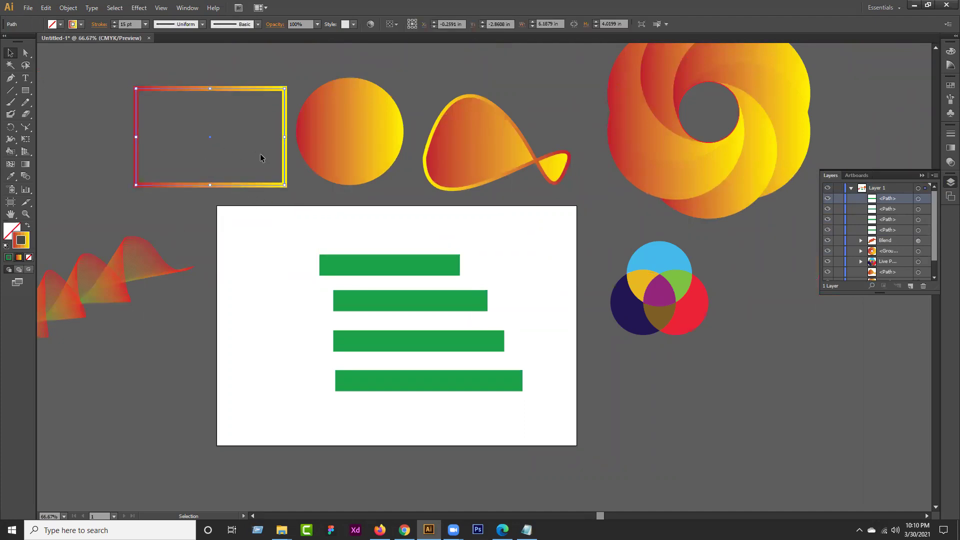
{"action": "scroll", "coordinate": [900, 236], "scroll_direction": "down", "scroll_amount": 1}
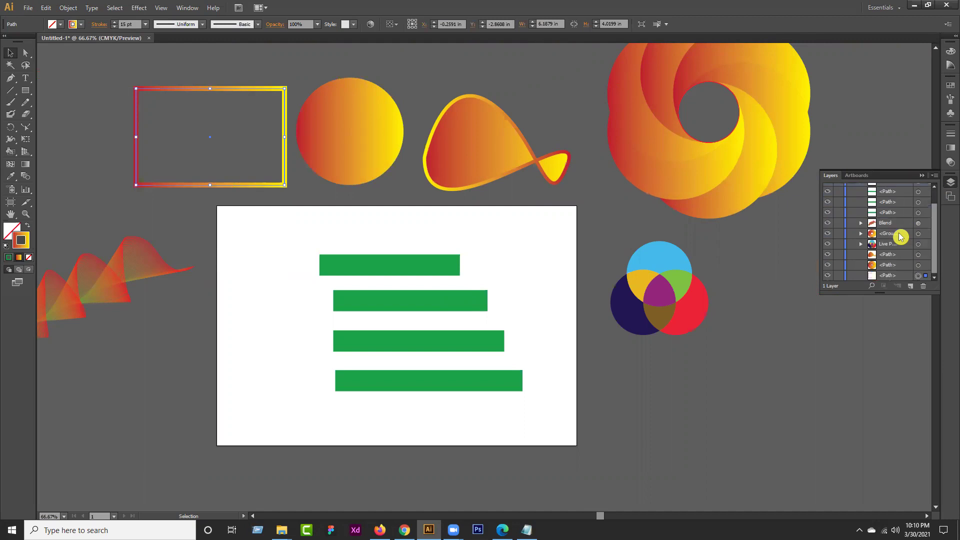
{"action": "scroll", "coordinate": [893, 262], "scroll_direction": "up", "scroll_amount": 1}
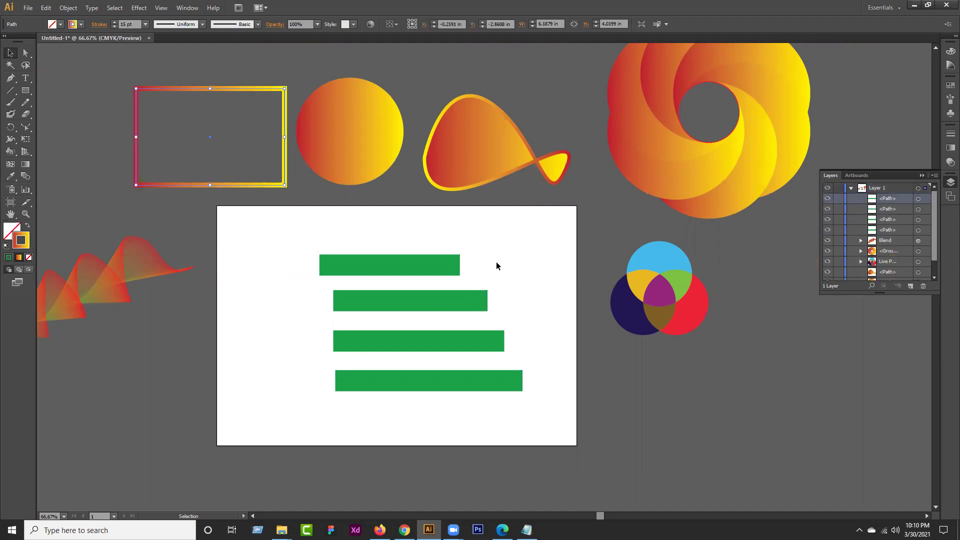
{"action": "left_click", "coordinate": [447, 240]}
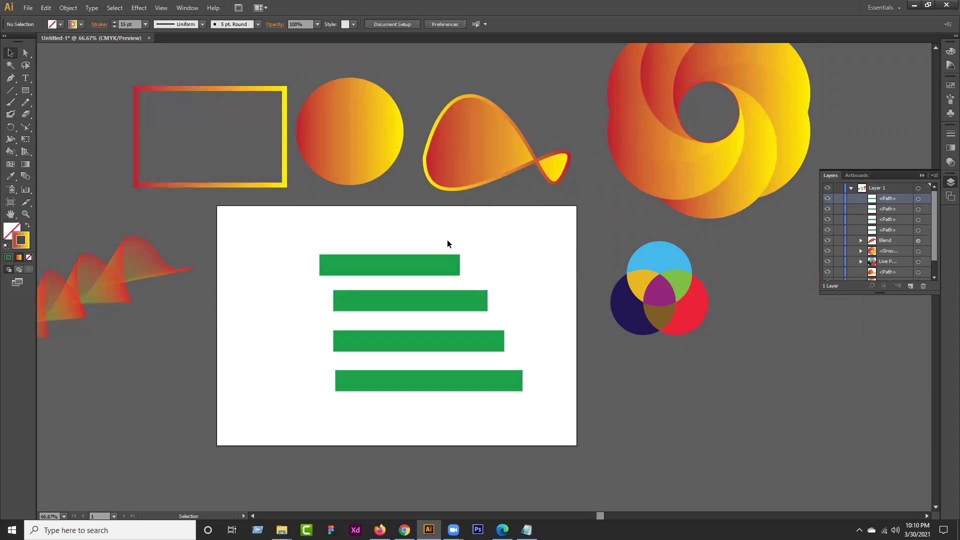
{"action": "left_click", "coordinate": [239, 183]}
{"action": "left_click", "coordinate": [249, 218]}
{"action": "left_click", "coordinate": [240, 183]}
{"action": "left_click", "coordinate": [227, 246]}
Lock the top green bar and the third green bar directly from the artboard
{"action": "left_click", "coordinate": [385, 265]}
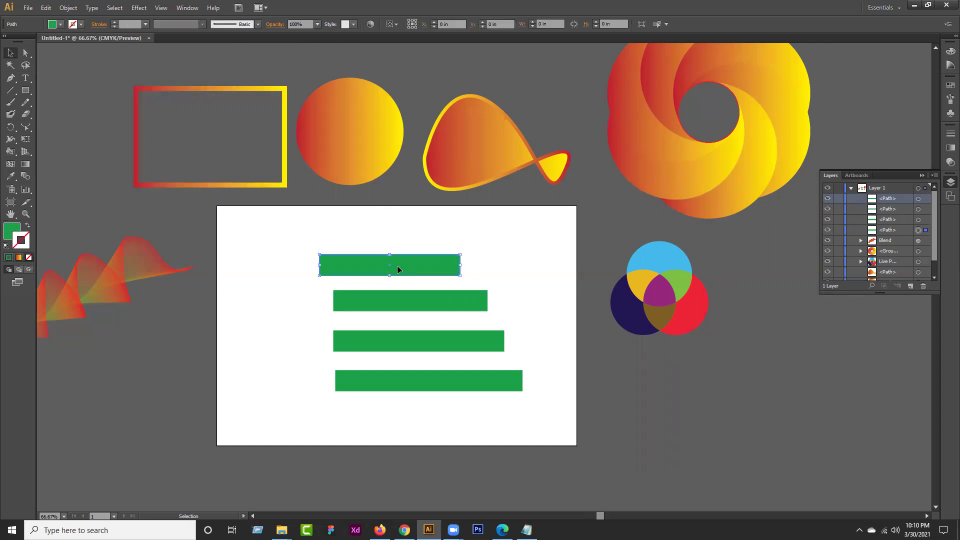
{"action": "left_click", "coordinate": [433, 224]}
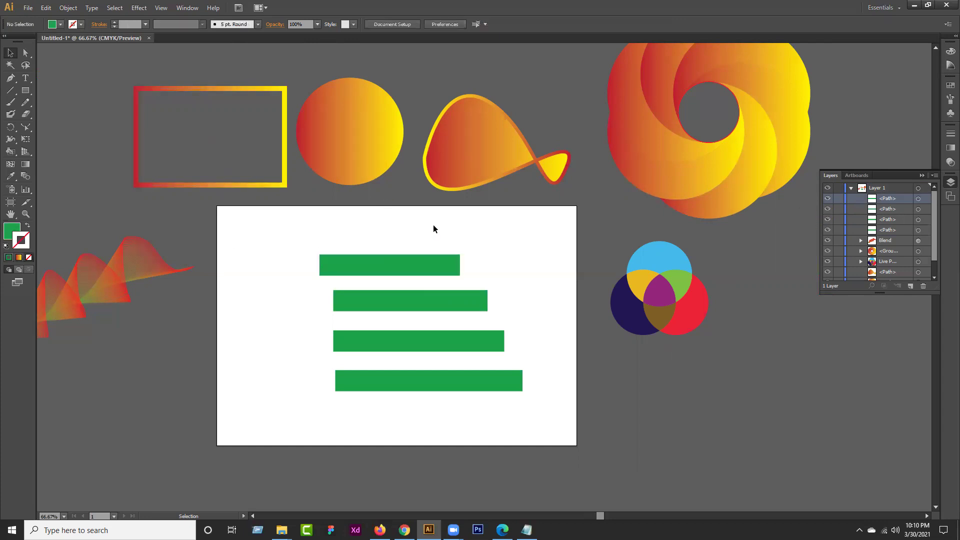
{"action": "left_click", "coordinate": [407, 257]}
{"action": "key", "text": "a"}
{"action": "key", "text": "ctrl+2"}
{"action": "key", "text": "v"}
{"action": "left_click", "coordinate": [430, 346]}
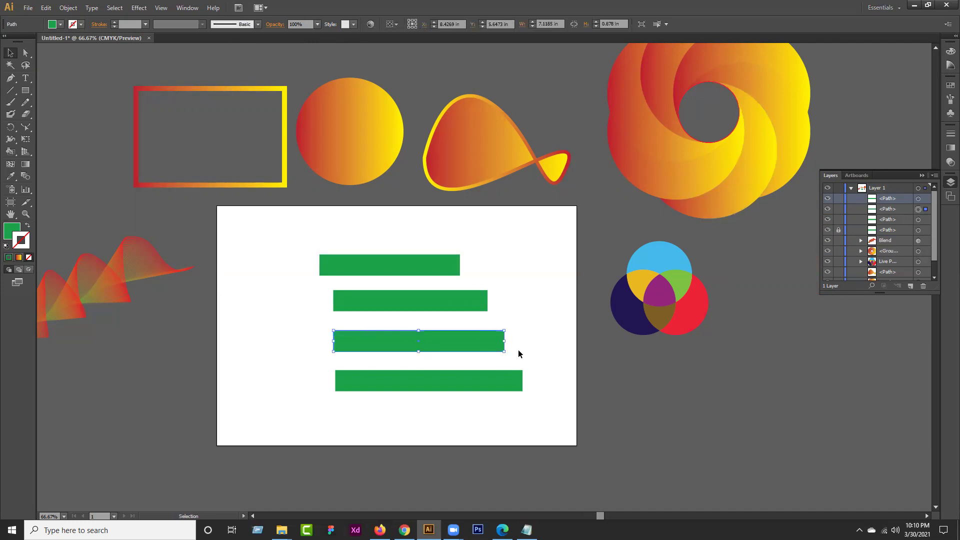
{"action": "key", "text": "a"}
{"action": "key", "text": "ctrl+2"}
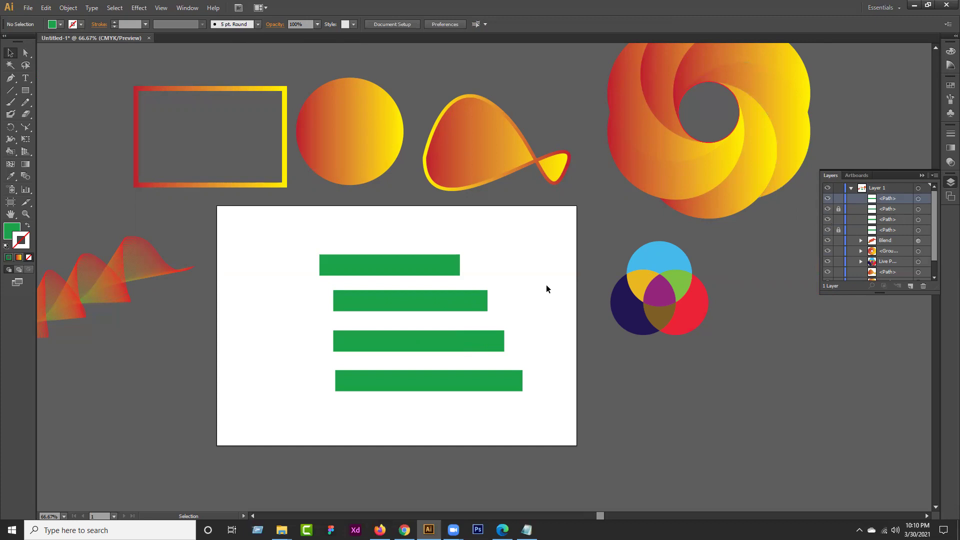
Unlock all locked objects at once and clear the resulting selection
{"action": "key", "text": "ctrl+alt"}
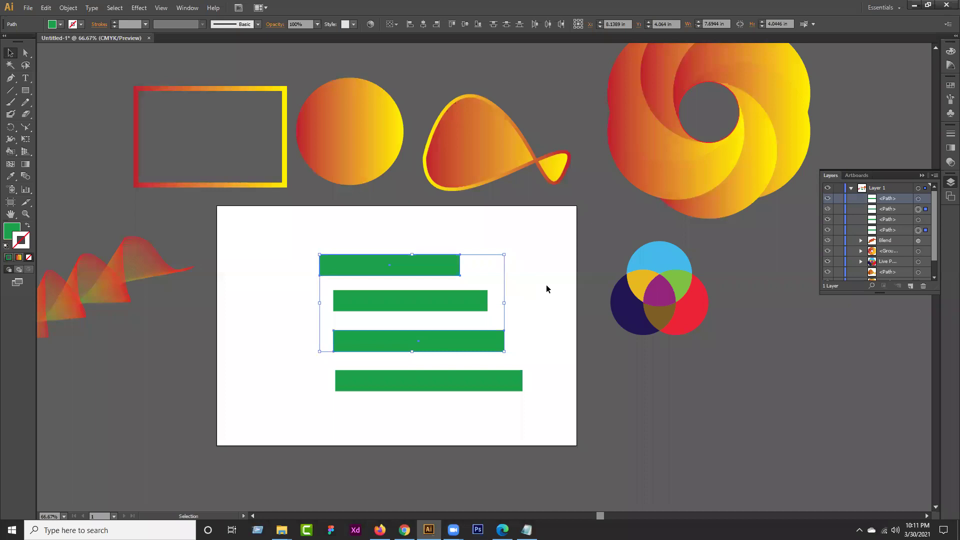
{"action": "left_click", "coordinate": [928, 210]}
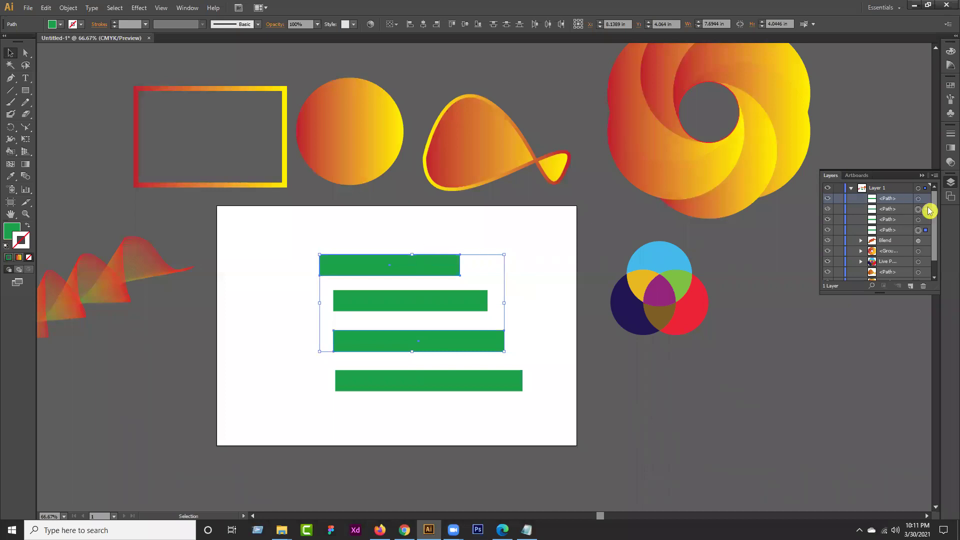
{"action": "left_click", "coordinate": [526, 278]}
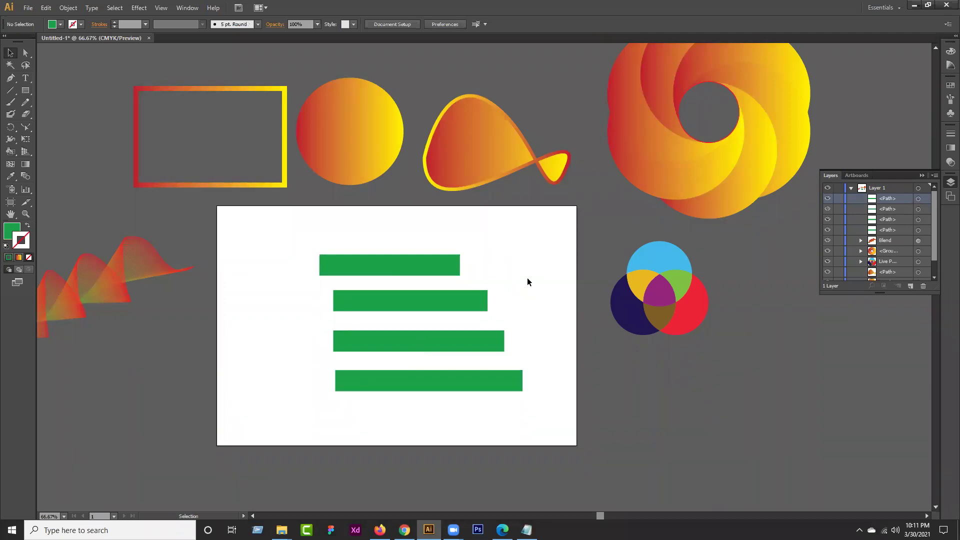
Lock the paths of all four green bars one by one in Layer 1
{"action": "left_click", "coordinate": [435, 270]}
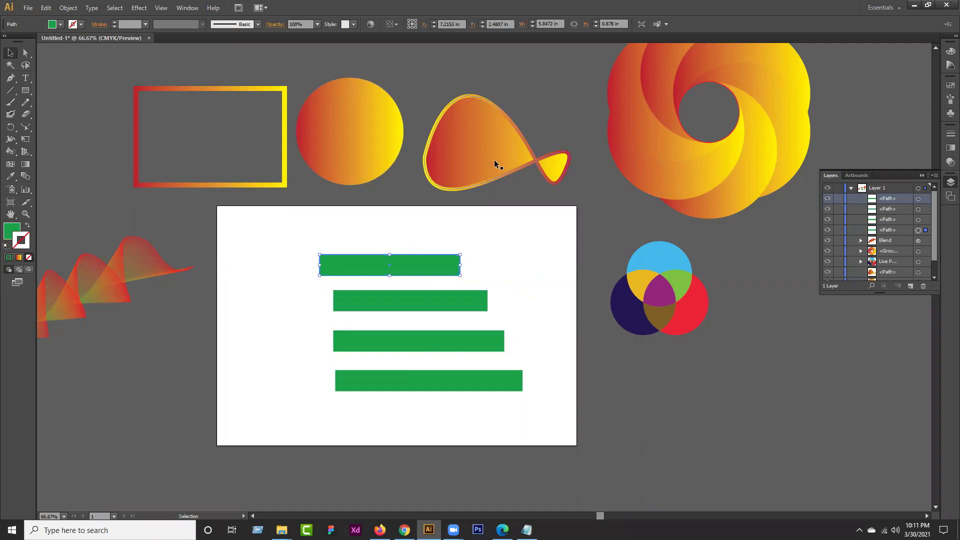
{"action": "left_click", "coordinate": [838, 198]}
{"action": "left_click", "coordinate": [838, 218]}
{"action": "left_click", "coordinate": [838, 208]}
{"action": "left_click", "coordinate": [839, 229]}
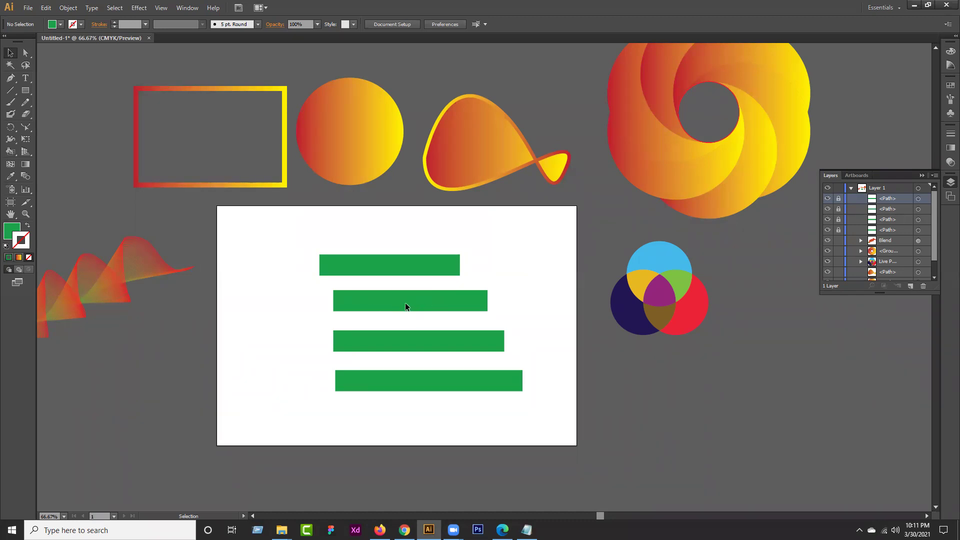
Toggle the visibility of the two middle bars, and unlock only the second bar to shift it slightly right
{"action": "left_click", "coordinate": [827, 209]}
{"action": "left_click", "coordinate": [828, 209]}
{"action": "left_click", "coordinate": [827, 220]}
{"action": "left_click", "coordinate": [827, 220]}
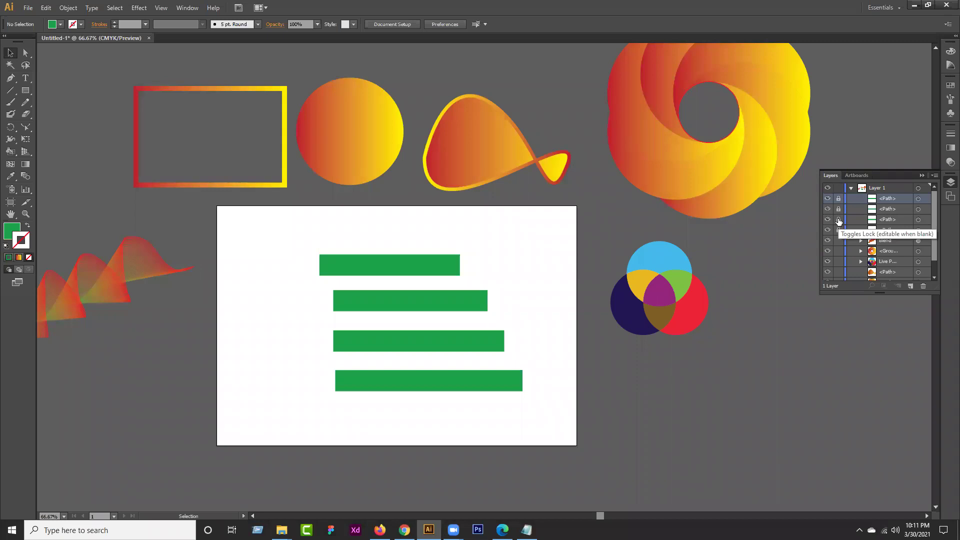
{"action": "mouse_move", "coordinate": [471, 305]}
{"action": "left_mouse_down"}
{"action": "mouse_move", "coordinate": [489, 306]}
{"action": "mouse_move", "coordinate": [473, 306]}
{"action": "left_mouse_up"}
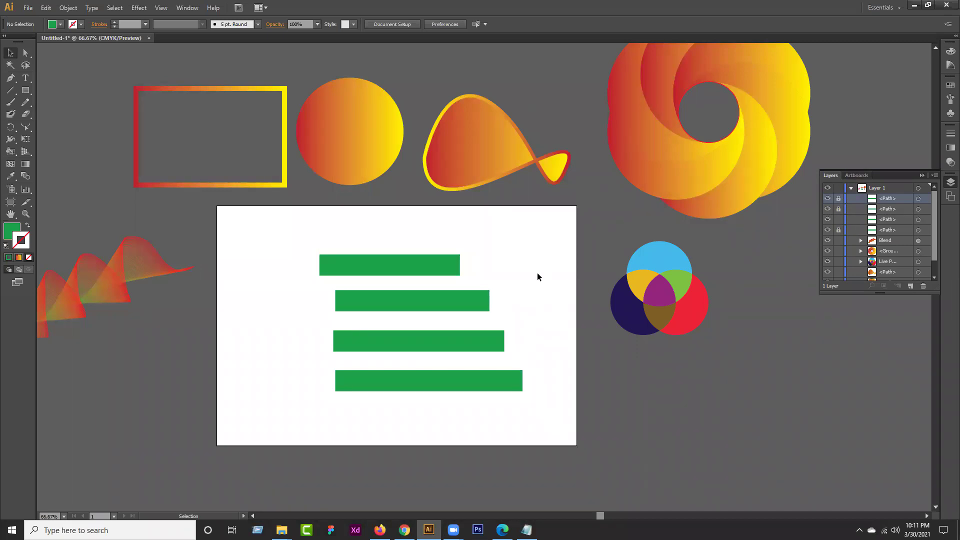
Unlock the three remaining locked bars together and deselect them
{"action": "key", "text": "ctrl+alt"}
{"action": "key", "text": "ctrl+alt+2"}
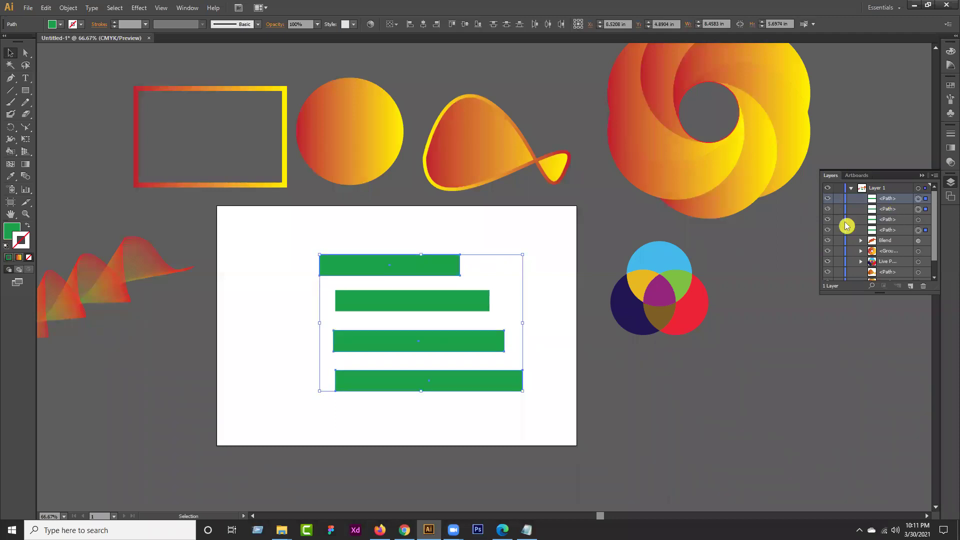
{"action": "left_click", "coordinate": [373, 428]}
{"action": "left_click", "coordinate": [373, 429]}
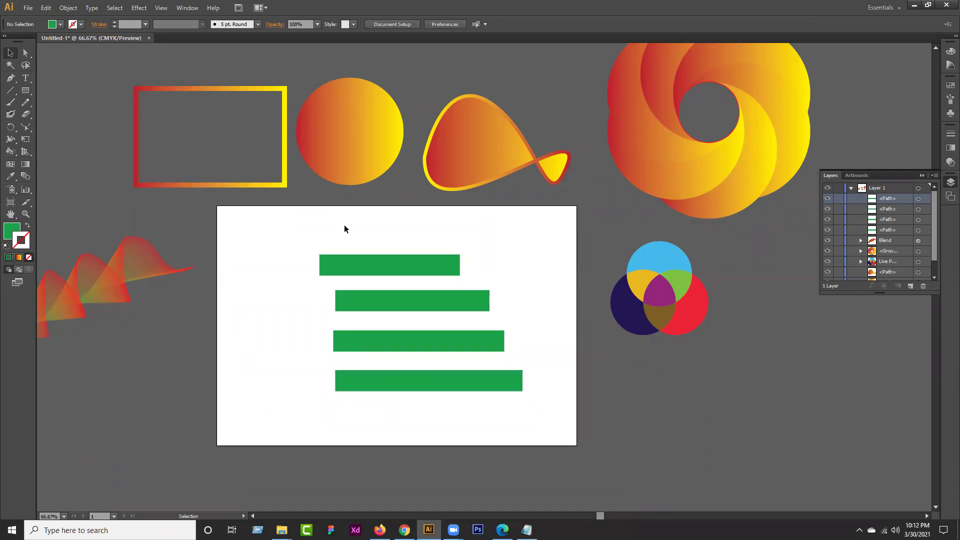
Select each of the four green bars in turn to check that it is editable
{"action": "left_click", "coordinate": [391, 305]}
{"action": "left_click", "coordinate": [399, 263]}
{"action": "left_click", "coordinate": [458, 344]}
{"action": "left_click", "coordinate": [465, 380]}
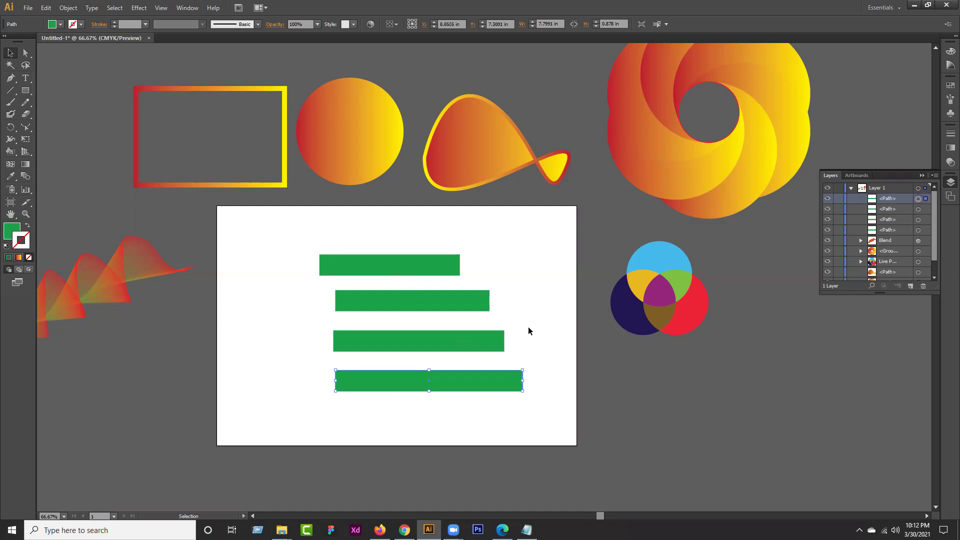
Hide the bottom green bar, try to select it within the artboard, and show it again
{"action": "left_click", "coordinate": [529, 328]}
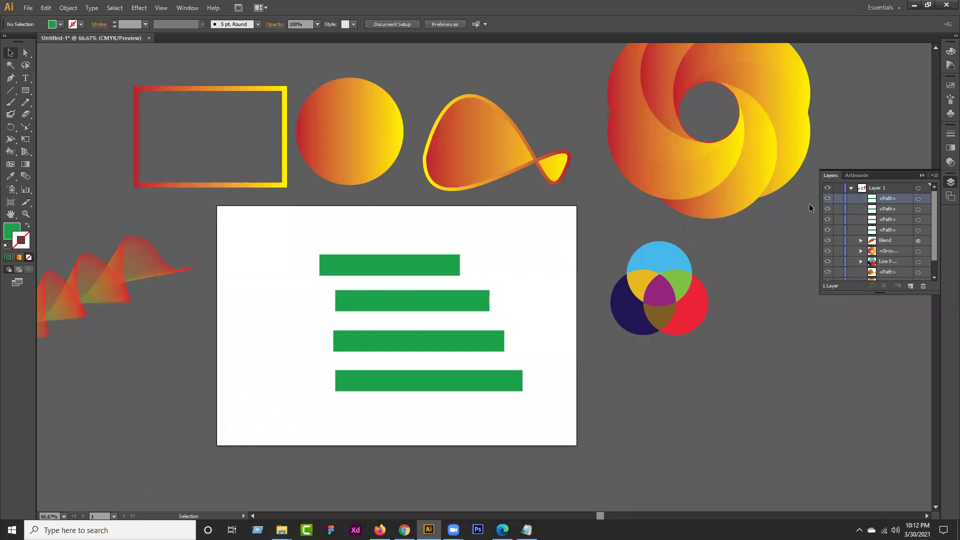
{"action": "left_click", "coordinate": [827, 199]}
{"action": "left_click_drag", "start_coordinate": [335, 433], "coordinate": [480, 327]}
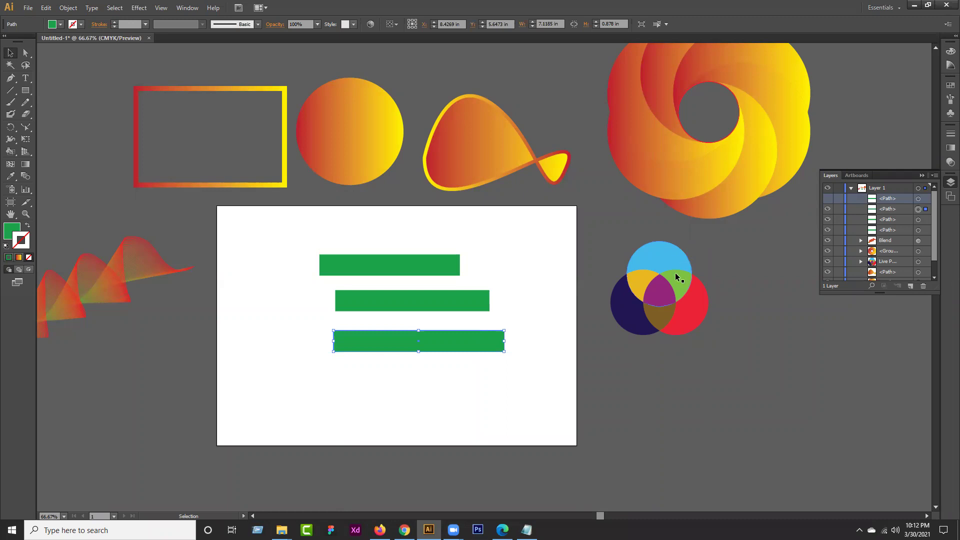
{"action": "left_click", "coordinate": [474, 407]}
{"action": "left_click", "coordinate": [828, 200]}
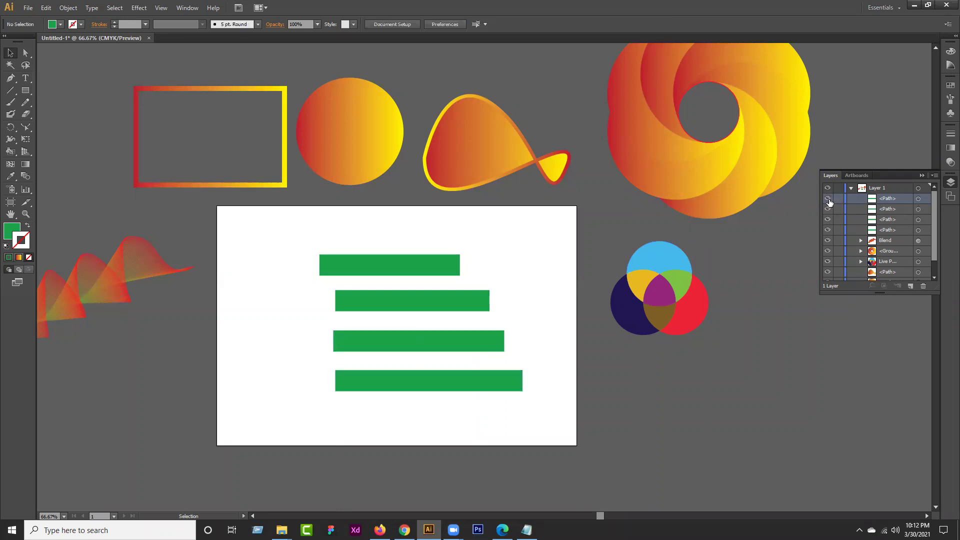
Hide the bottom and second green bars through their path visibility in Layer 1, and show both again
{"action": "left_click", "coordinate": [828, 198]}
{"action": "left_click", "coordinate": [828, 219]}
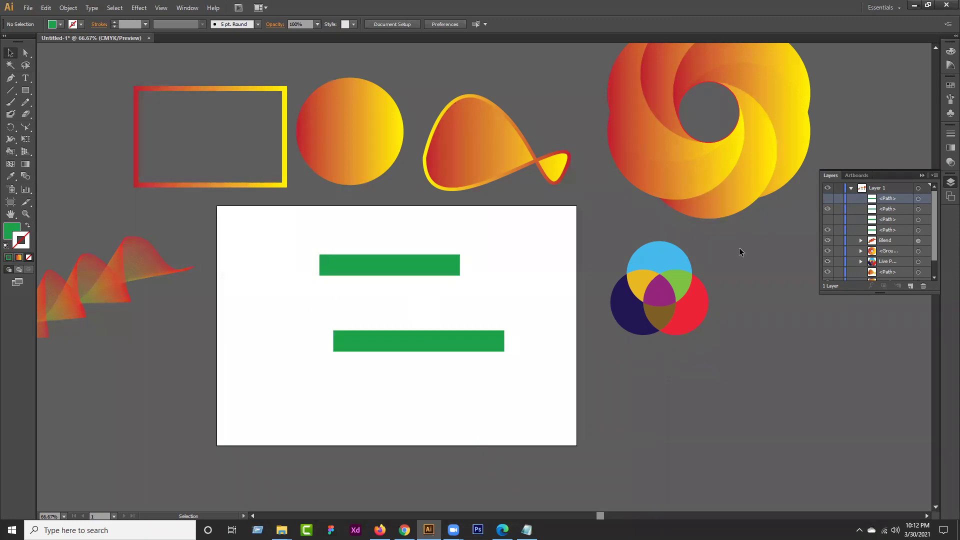
{"action": "left_click", "coordinate": [827, 219]}
{"action": "left_click", "coordinate": [827, 198]}
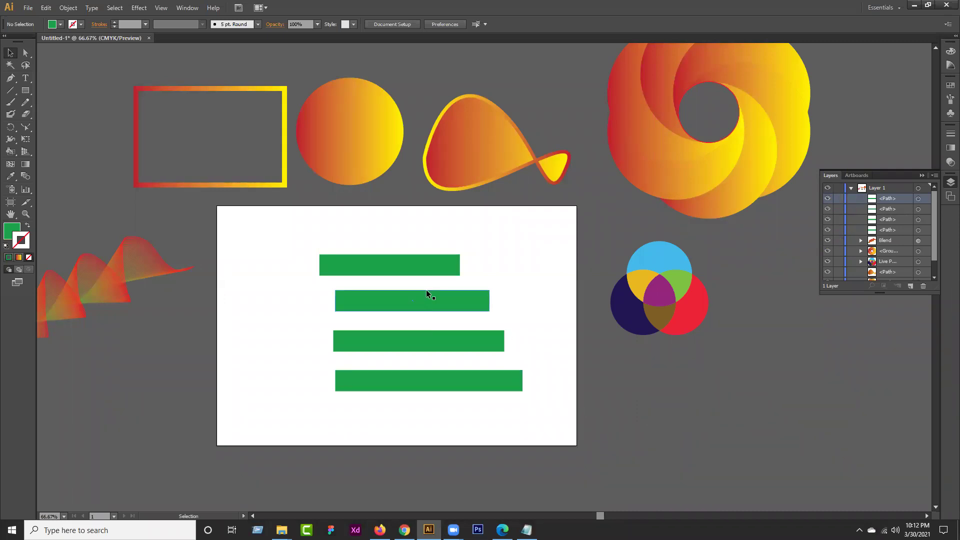
Hide the top and third green bars with the Hide command, restore them with Show All, and deselect them
{"action": "left_click", "coordinate": [415, 266]}
{"action": "key", "text": "a"}
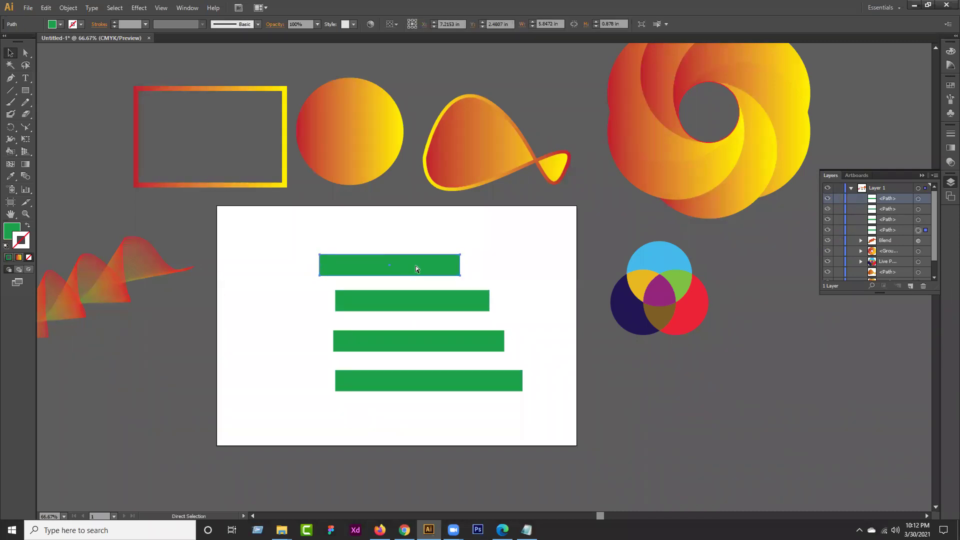
{"action": "key", "text": "ctrl+3"}
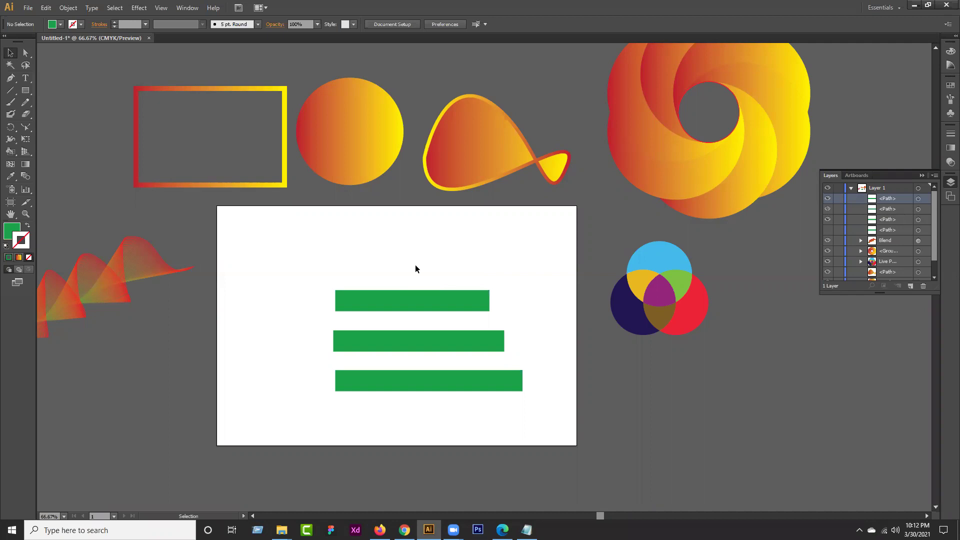
{"action": "left_click", "coordinate": [401, 342]}
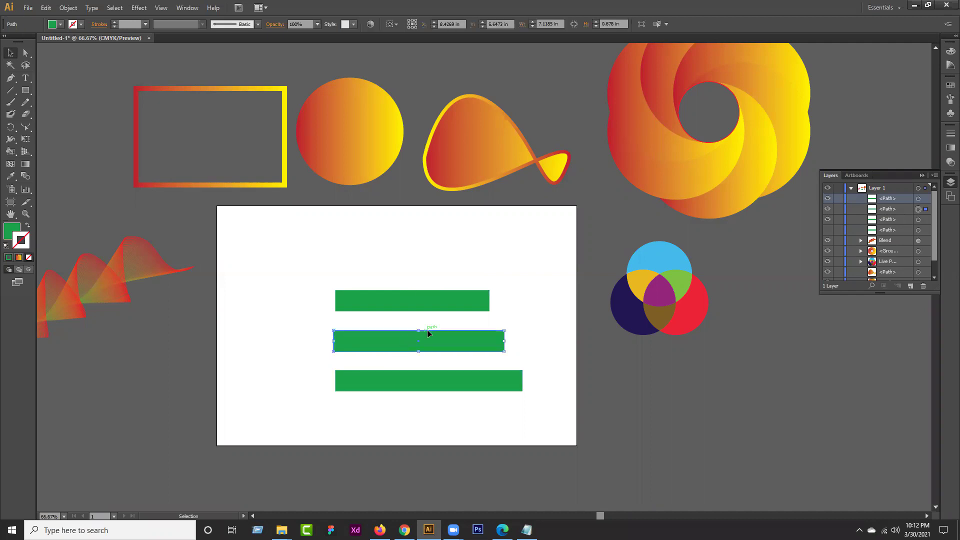
{"action": "key", "text": "ctrl+3"}
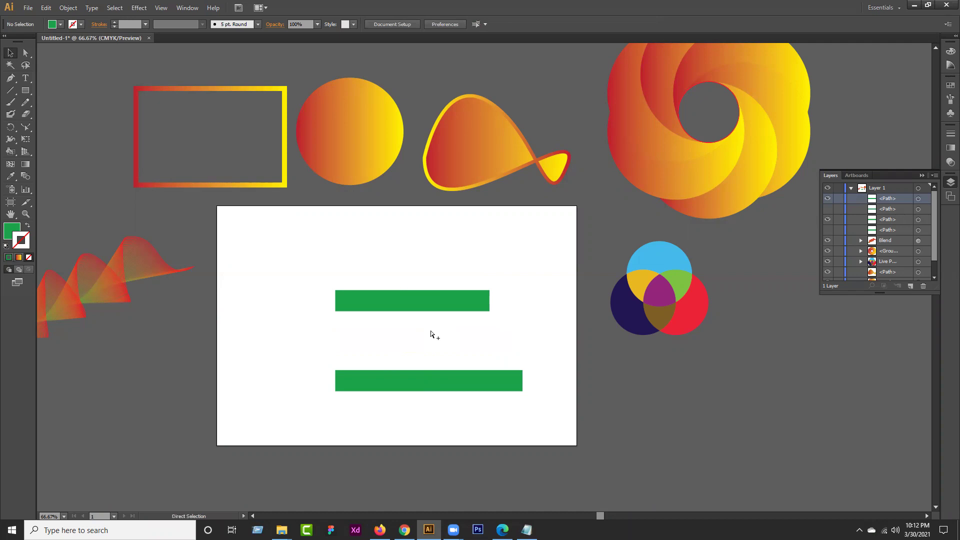
{"action": "key", "text": "ctrl+alt+3"}
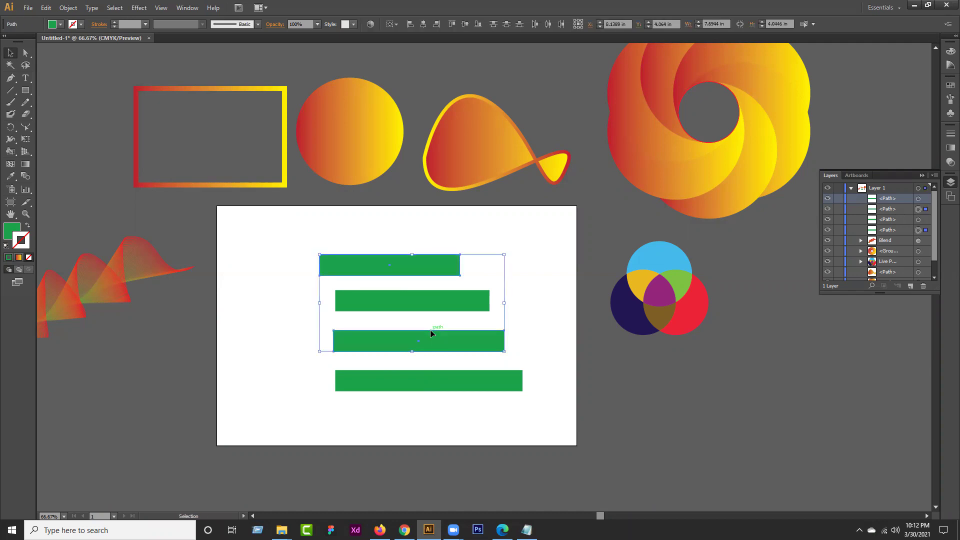
{"action": "left_click", "coordinate": [536, 302]}
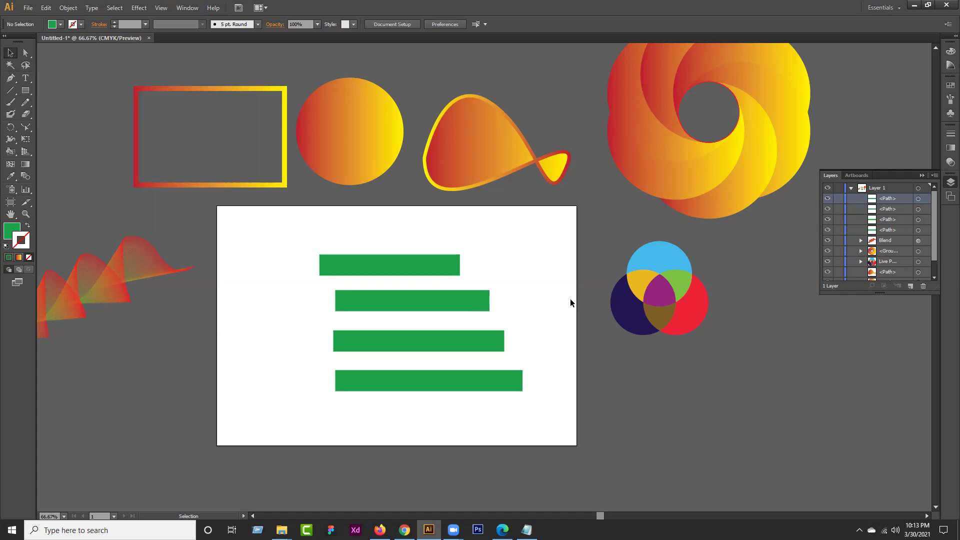
Switch to the course outline PDF, check the Class - 12 topic list, and return to Illustrator
{"action": "scroll", "coordinate": [575, 307], "scroll_direction": "down", "scroll_amount": 1}
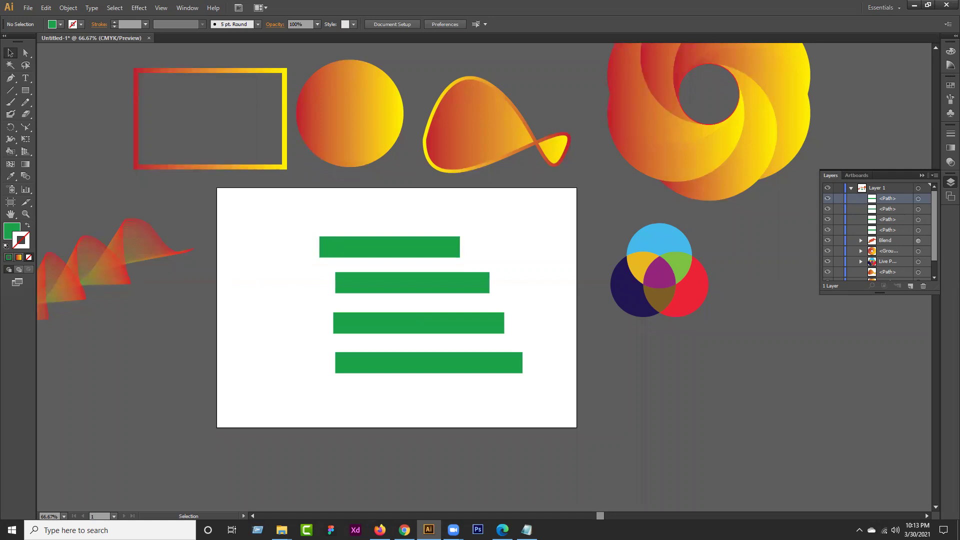
{"action": "key", "text": "alt+Tab"}
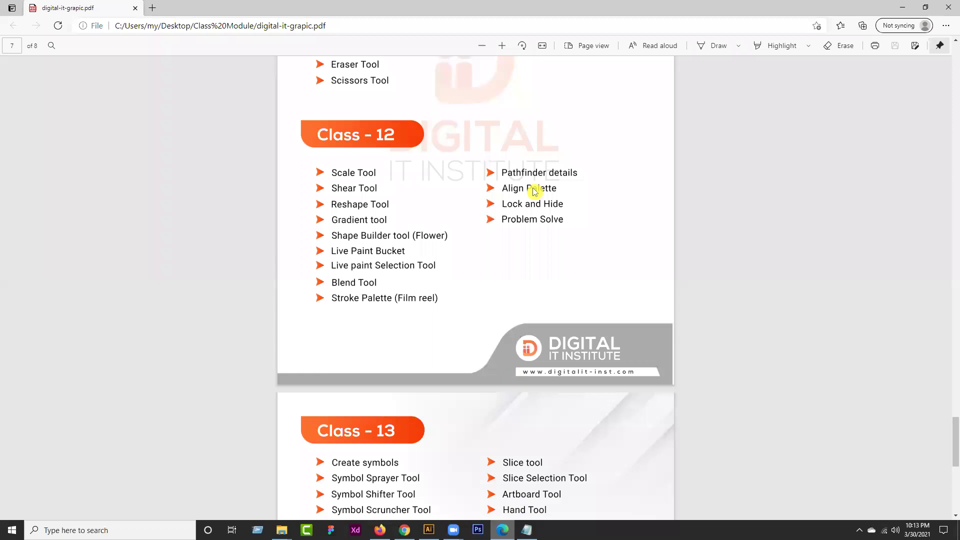
{"action": "left_click", "coordinate": [909, 7]}
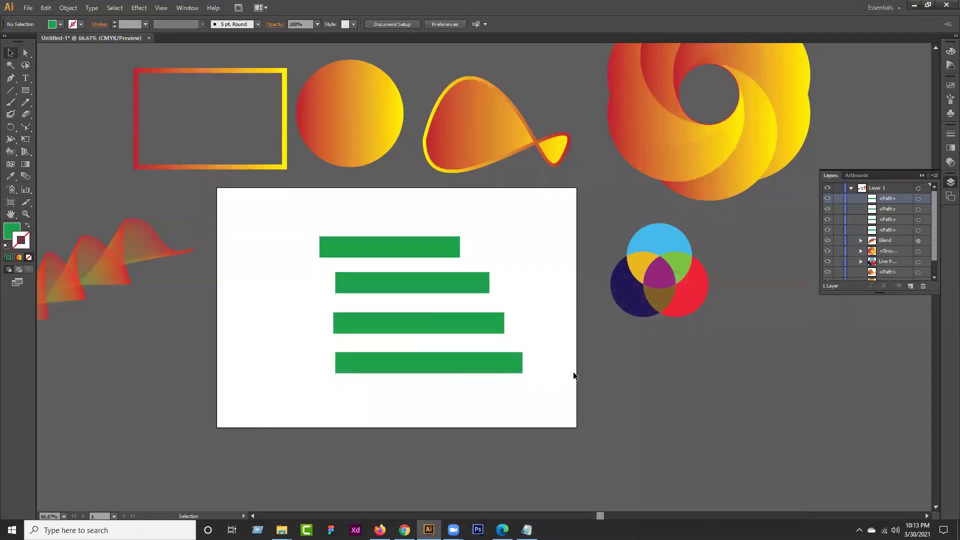
Move all four green bars off the artboard to the area right of the overlapping circles, and collapse the layer list
{"action": "scroll", "coordinate": [574, 371], "scroll_direction": "down", "scroll_amount": 1}
{"action": "left_click_drag", "start_coordinate": [374, 269], "coordinate": [818, 397]}
{"action": "left_click", "coordinate": [790, 382]}
{"action": "left_click", "coordinate": [921, 175]}
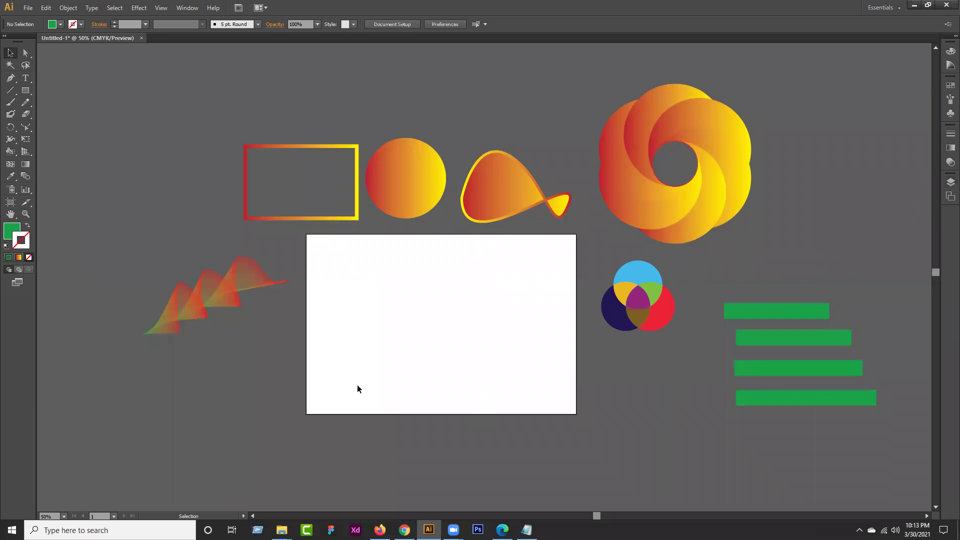
Draw a straight horizontal line about 8.79 in long across the upper part of the artboard with the Pen tool
{"action": "scroll", "coordinate": [374, 365], "scroll_direction": "up", "scroll_amount": 1}
{"action": "left_click_drag", "start_coordinate": [464, 347], "coordinate": [337, 305]}
{"action": "scroll", "coordinate": [328, 383], "scroll_direction": "up", "scroll_amount": 1}
{"action": "left_click", "coordinate": [10, 79]}
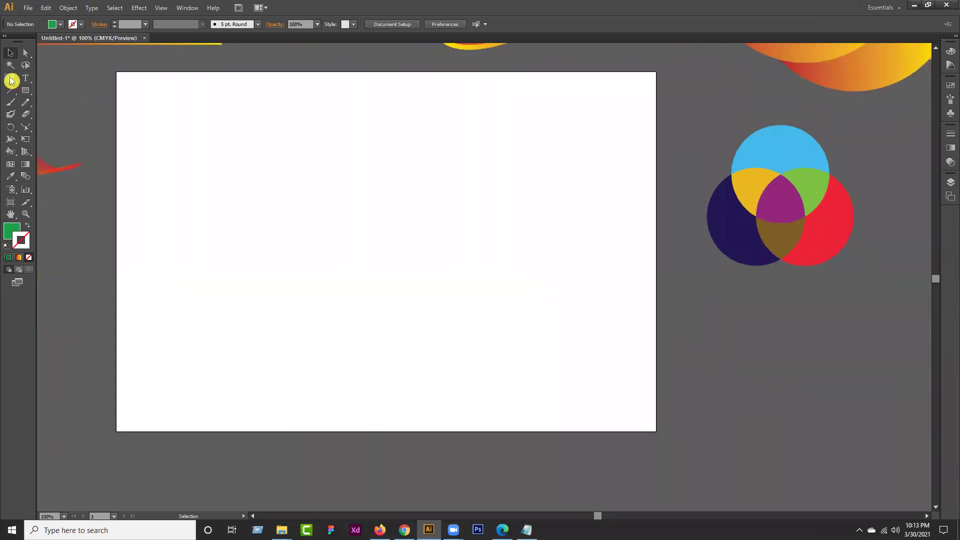
{"action": "left_click", "coordinate": [167, 140]}
{"action": "left_click", "coordinate": [484, 140]}
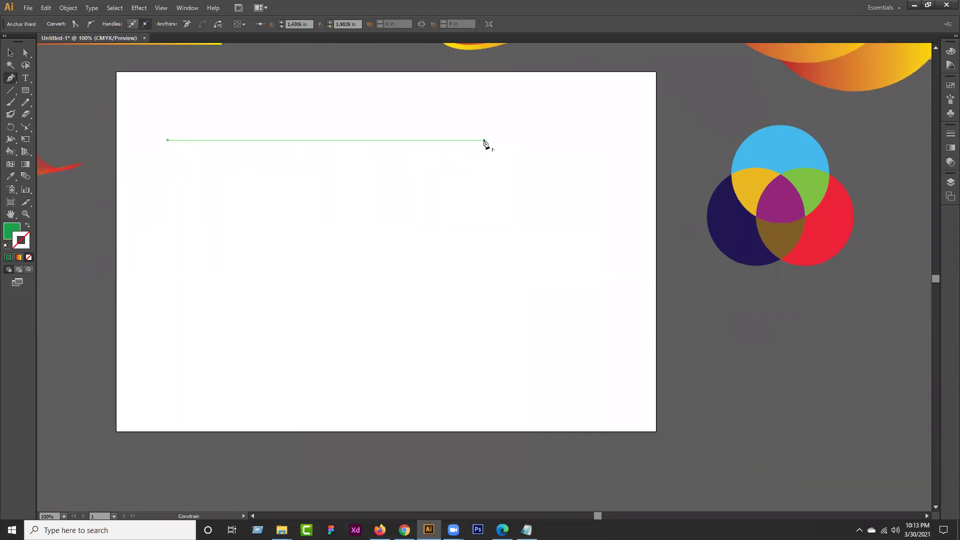
Swap the line's fill and stroke so it has a green stroke and no fill, and deselect it
{"action": "left_click", "coordinate": [23, 244]}
{"action": "left_click", "coordinate": [28, 226]}
{"action": "left_click", "coordinate": [10, 52]}
{"action": "left_click", "coordinate": [152, 117]}
{"action": "left_click", "coordinate": [280, 140]}
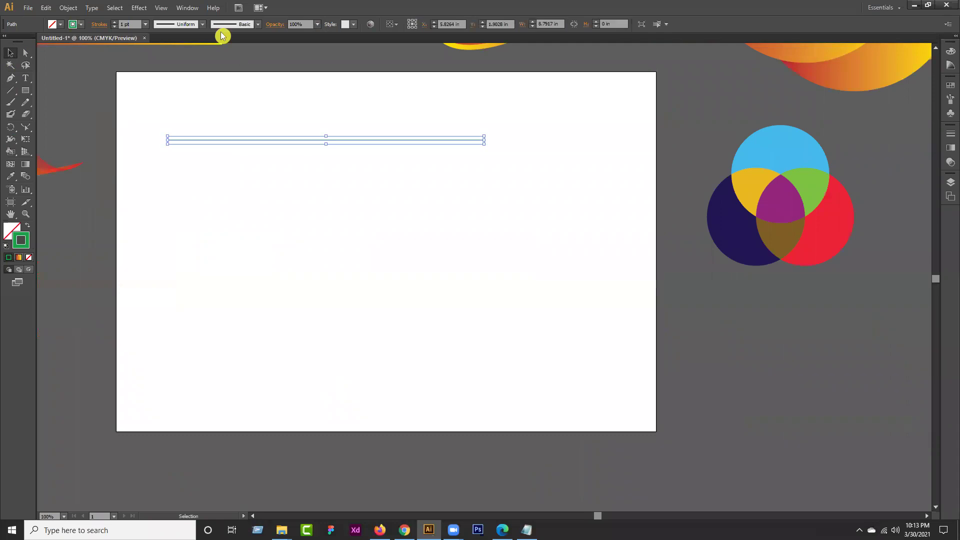
{"action": "left_click", "coordinate": [194, 79]}
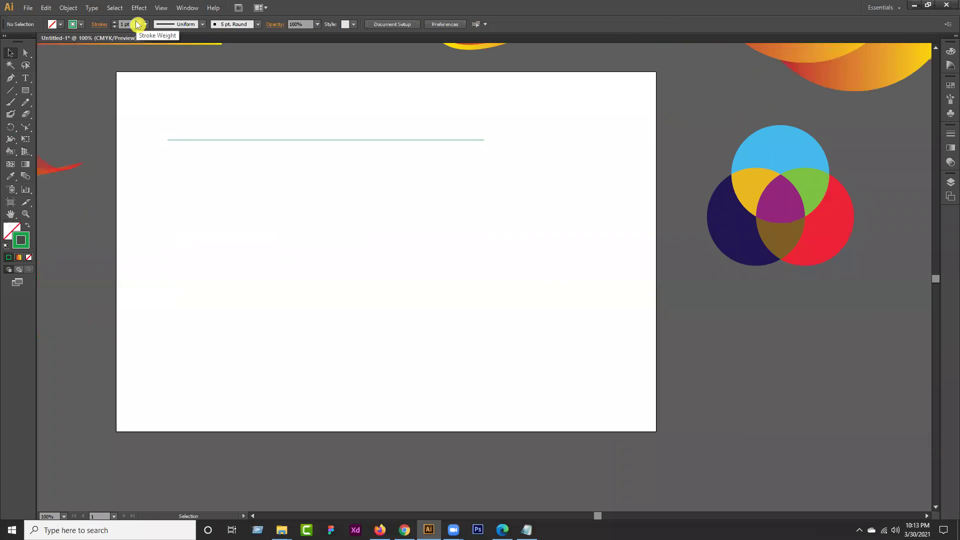
Look through the variable width profiles and brush definitions, and open the full Stroke settings
{"action": "left_click", "coordinate": [204, 25]}
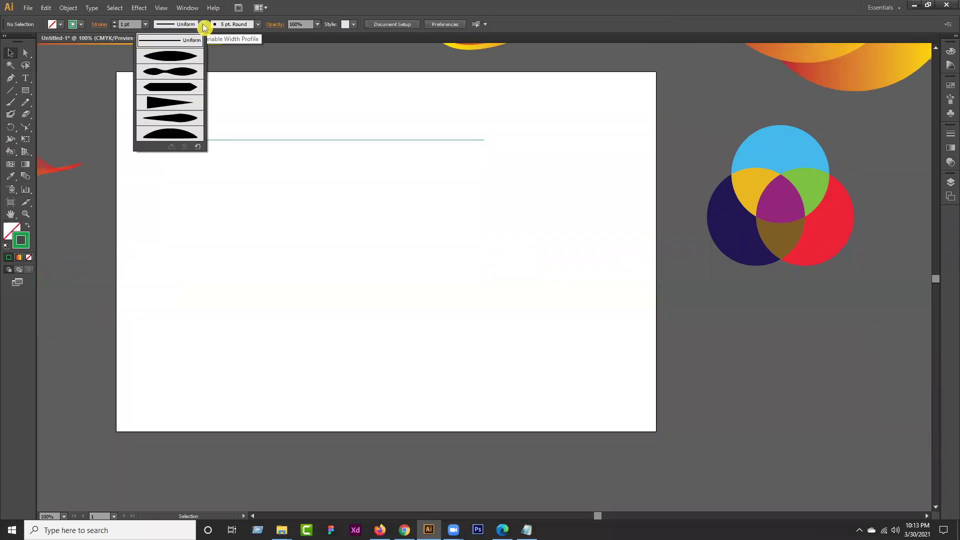
{"action": "left_click", "coordinate": [258, 25]}
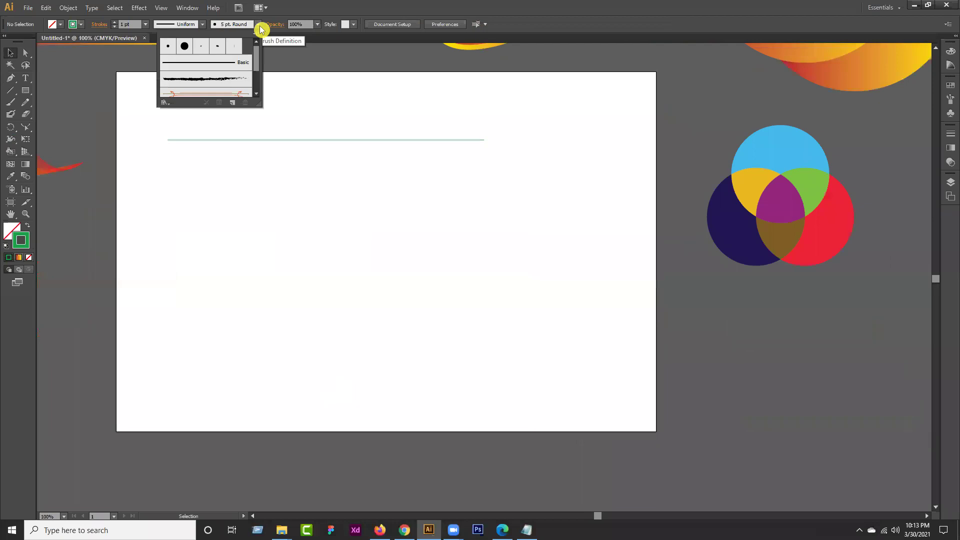
{"action": "left_click", "coordinate": [260, 30]}
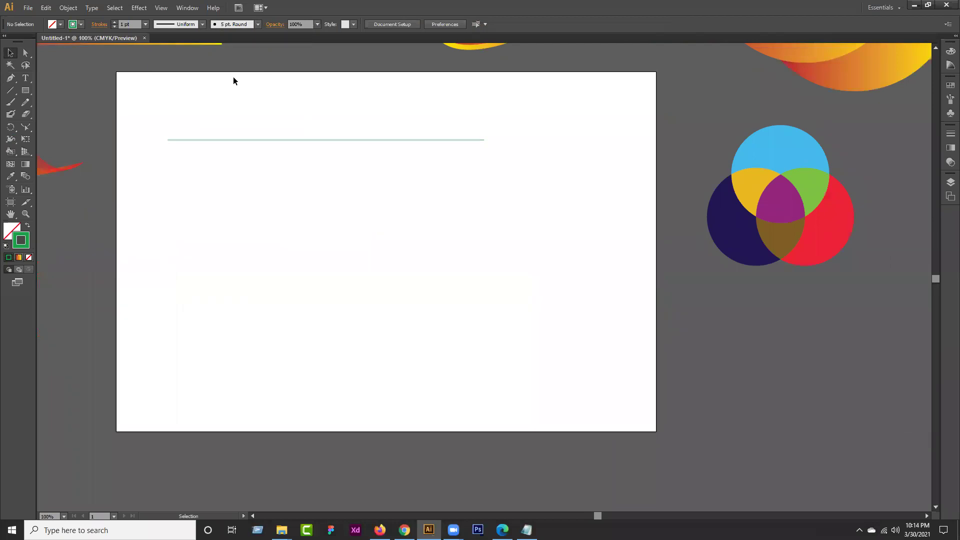
{"action": "left_click", "coordinate": [186, 8]}
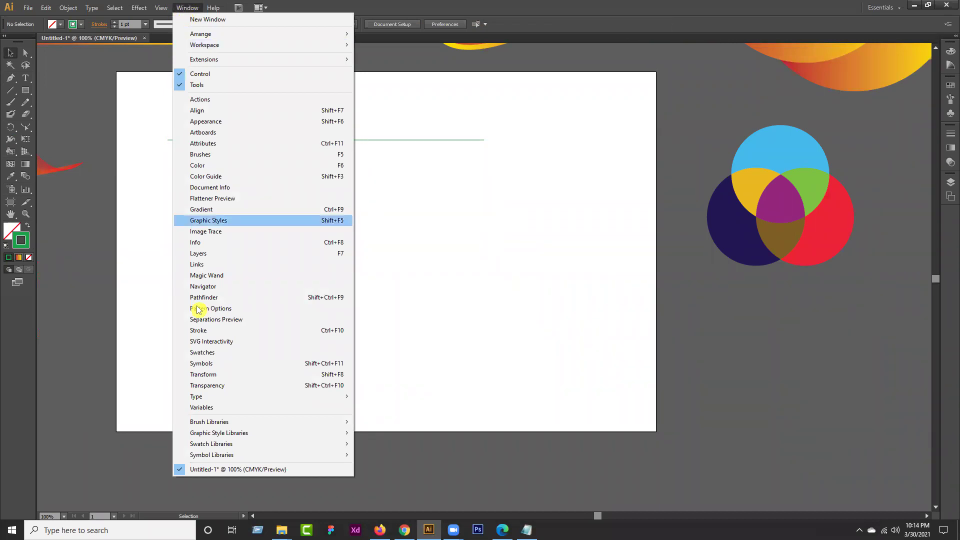
{"action": "left_click", "coordinate": [334, 336]}
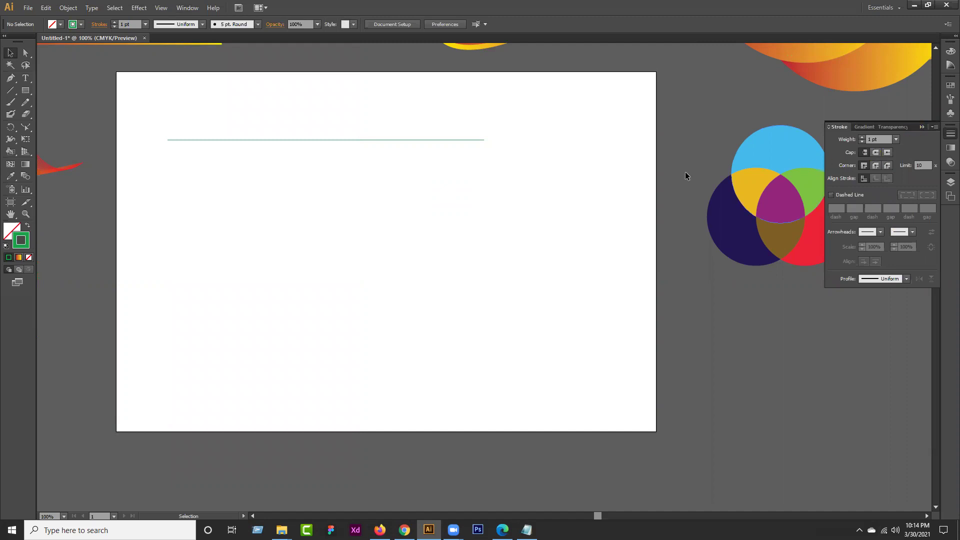
Move the green line about 1.37 in to the right and 0.22 in down, and deselect it
{"action": "scroll", "coordinate": [545, 186], "scroll_direction": "up", "scroll_amount": 1}
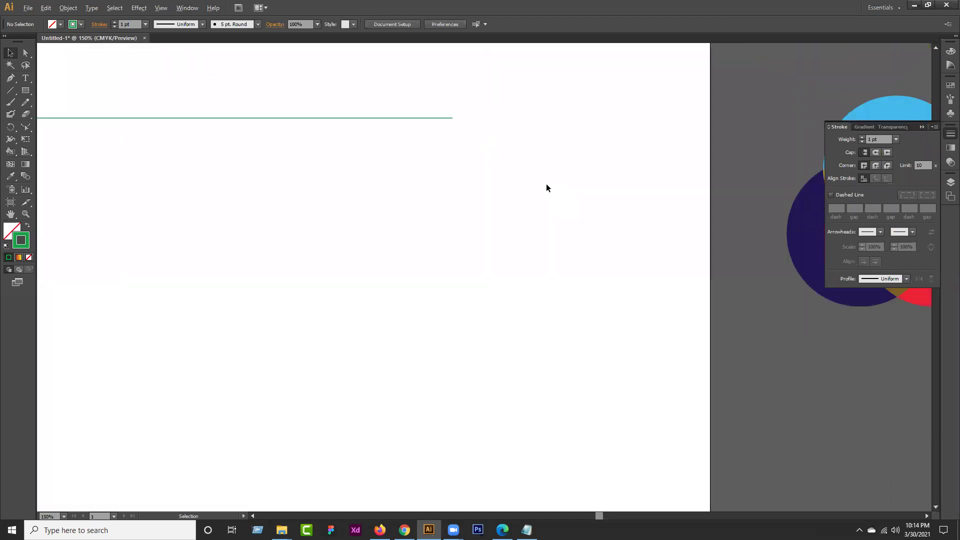
{"action": "scroll", "coordinate": [444, 200], "scroll_direction": "up", "scroll_amount": 1}
{"action": "scroll", "coordinate": [445, 200], "scroll_direction": "left", "scroll_amount": 1}
{"action": "left_click_drag", "start_coordinate": [442, 146], "coordinate": [515, 154]}
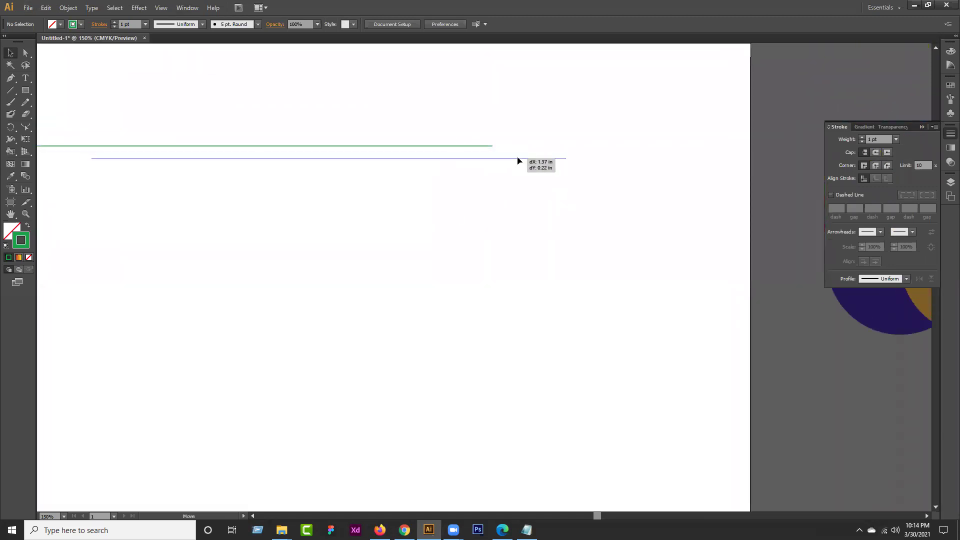
{"action": "left_click", "coordinate": [539, 190]}
Select the green line and set its stroke weight to 15 pt
{"action": "scroll", "coordinate": [542, 190], "scroll_direction": "up", "scroll_amount": 1}
{"action": "left_click_drag", "start_coordinate": [613, 158], "coordinate": [568, 208]}
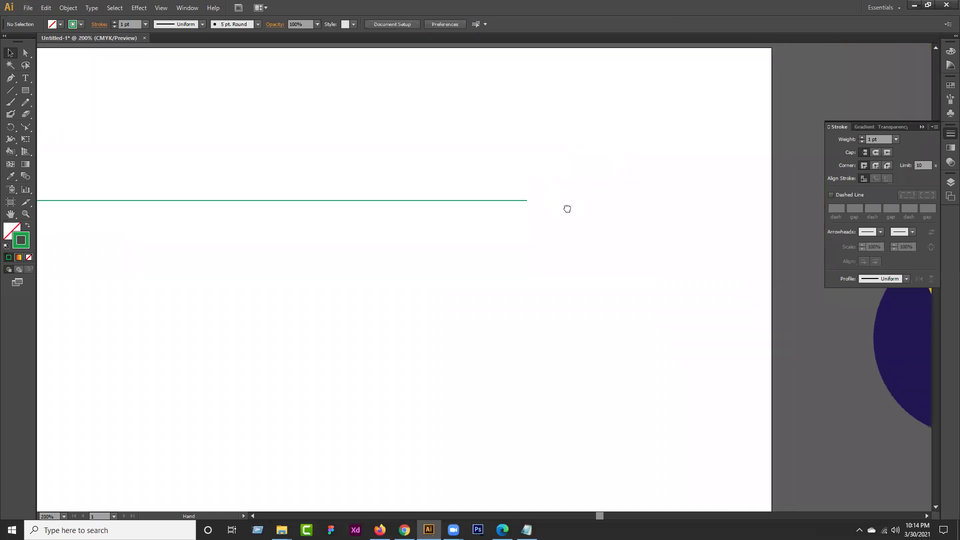
{"action": "left_click_drag", "start_coordinate": [458, 248], "coordinate": [533, 165]}
{"action": "left_click", "coordinate": [384, 255]}
{"action": "left_click_drag", "start_coordinate": [384, 255], "coordinate": [551, 163]}
{"action": "left_click", "coordinate": [869, 139]}
{"action": "left_click", "coordinate": [866, 140]}
{"action": "type", "text": "15"}
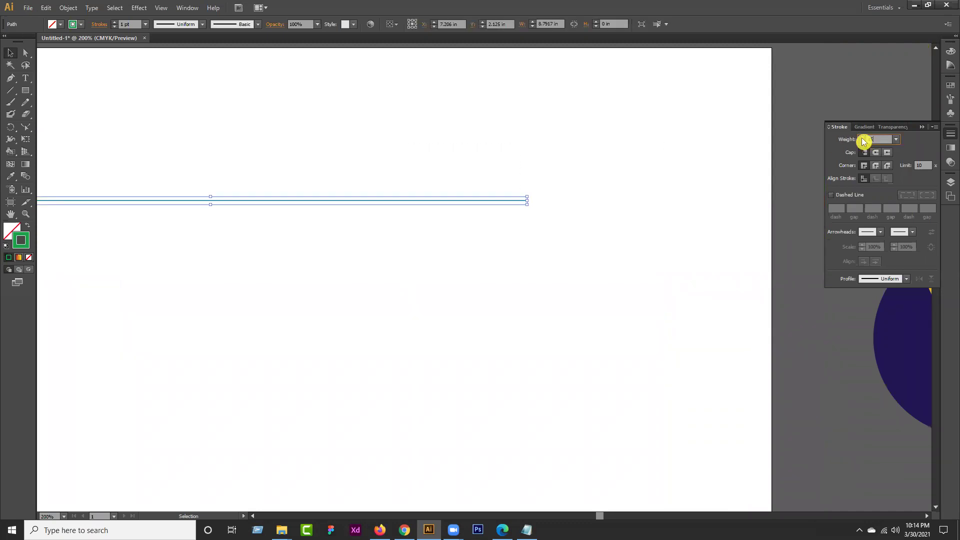
{"action": "key", "text": "Return"}
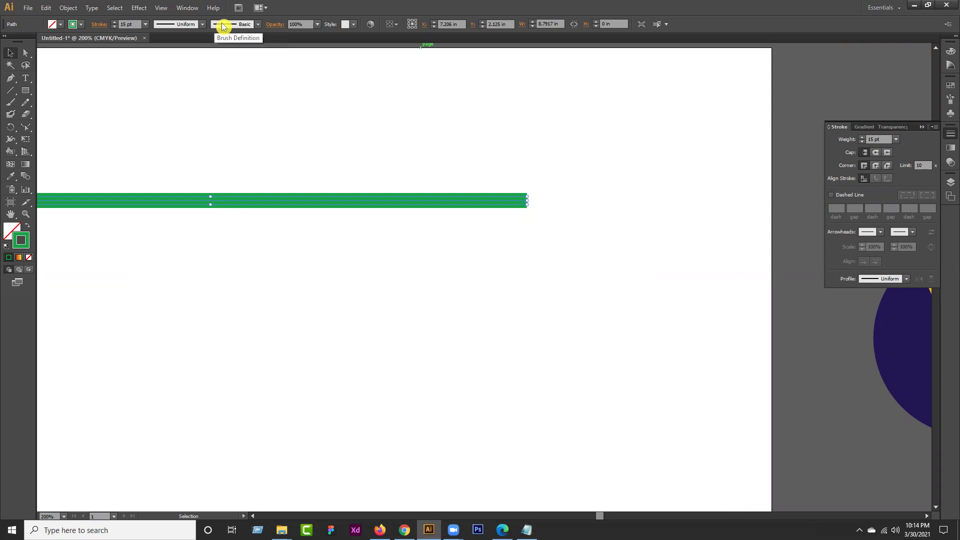
Compare the round, butt and projecting caps on the line's end, and leave the projecting cap applied
{"action": "left_click", "coordinate": [256, 25]}
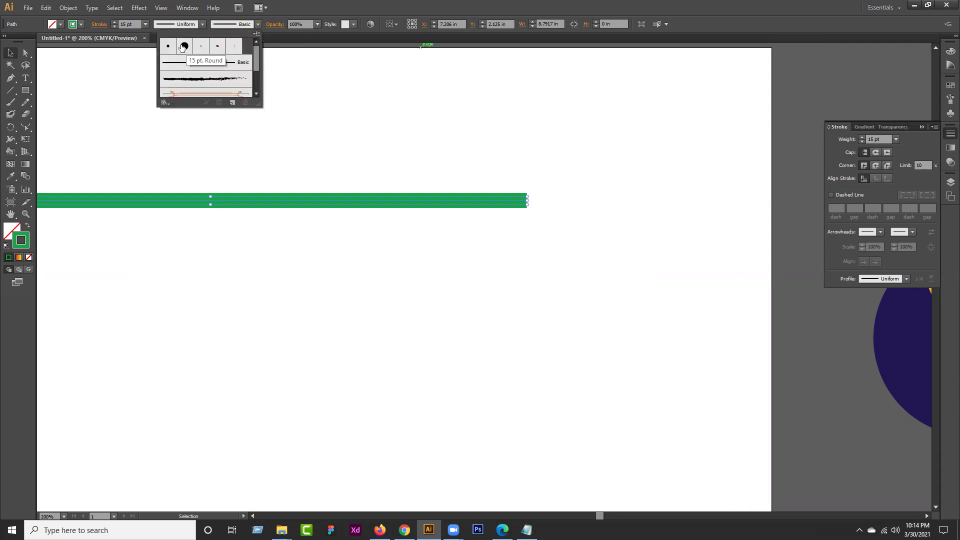
{"action": "left_click", "coordinate": [257, 25]}
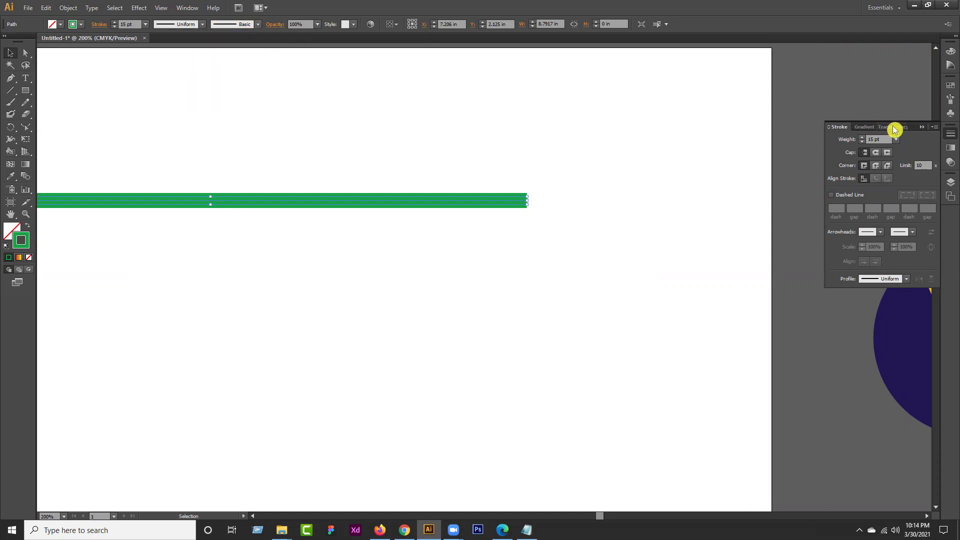
{"action": "left_click", "coordinate": [875, 154]}
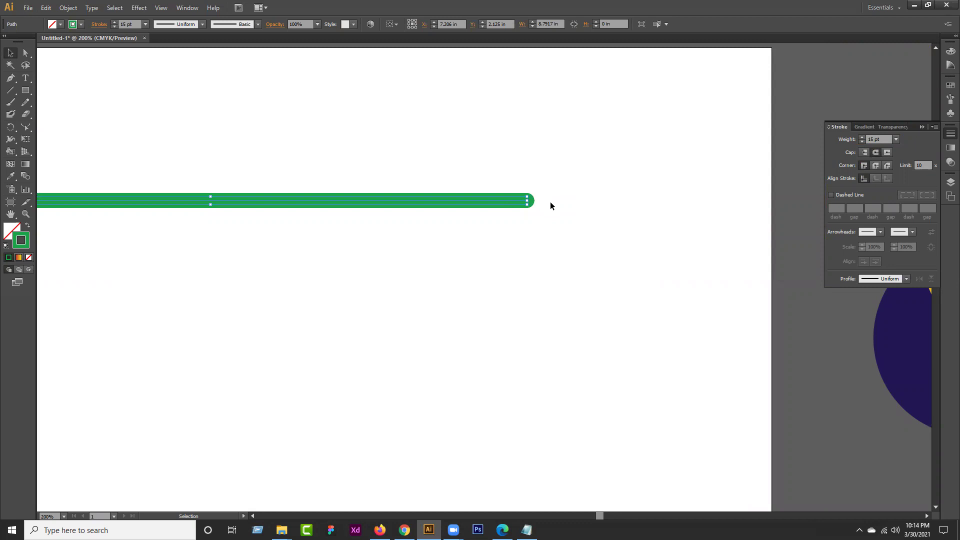
{"action": "scroll", "coordinate": [551, 202], "scroll_direction": "up", "scroll_amount": 3}
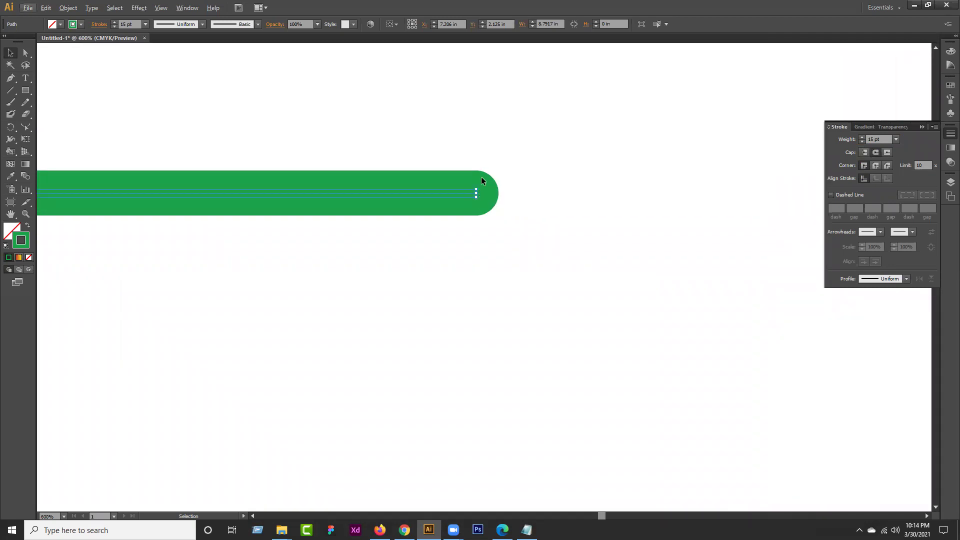
{"action": "left_click", "coordinate": [864, 152]}
{"action": "left_click", "coordinate": [875, 152]}
{"action": "left_click", "coordinate": [889, 154]}
{"action": "left_click", "coordinate": [864, 152]}
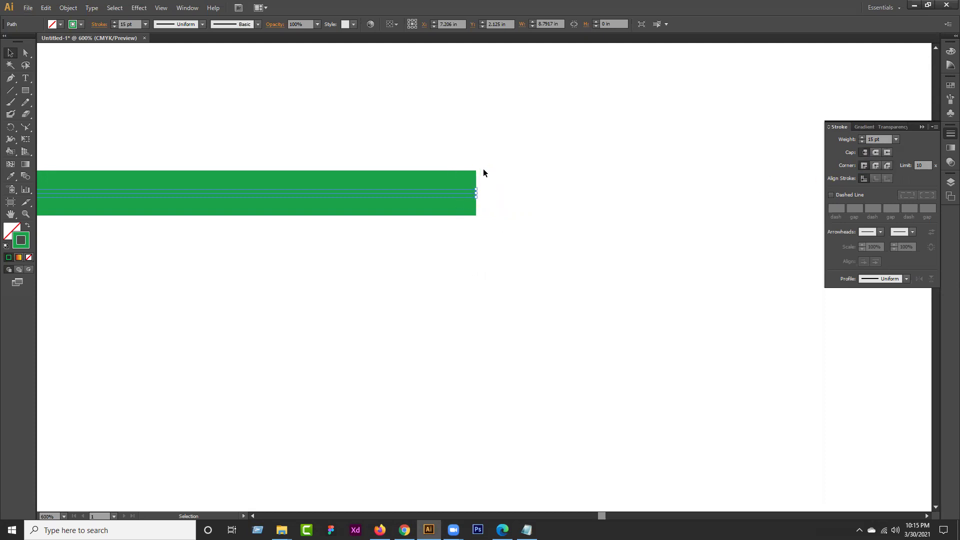
{"action": "left_click", "coordinate": [887, 152]}
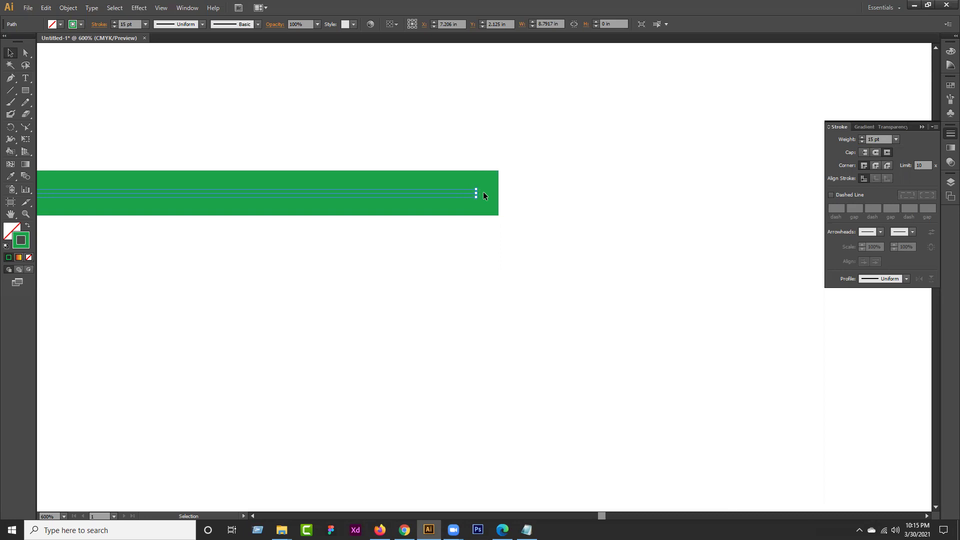
Apply the butt cap to the green line and deselect it
{"action": "left_click", "coordinate": [865, 153]}
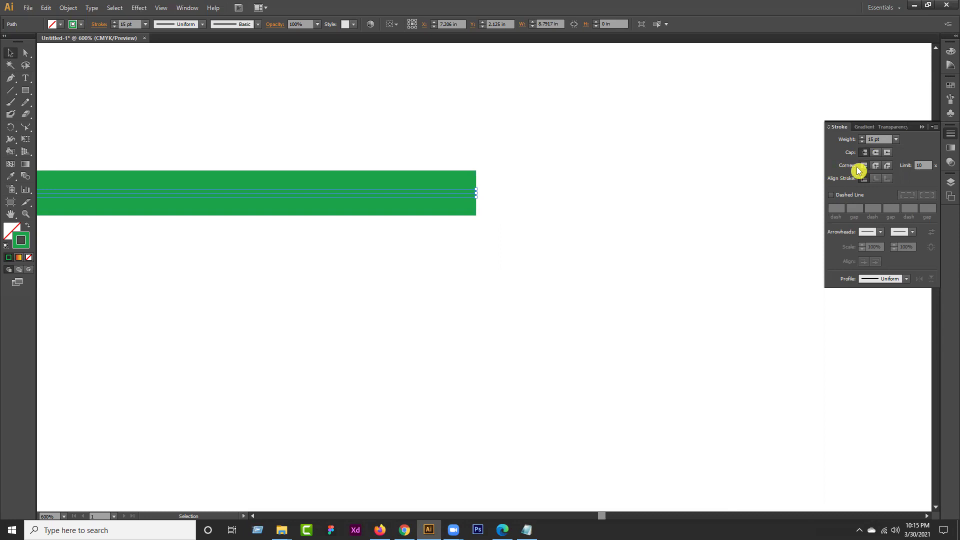
{"action": "left_click", "coordinate": [619, 219]}
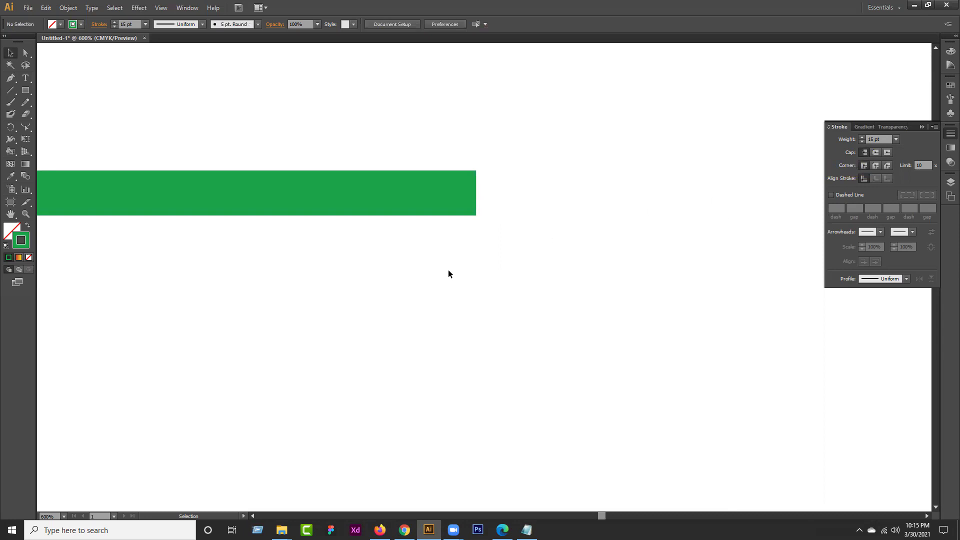
Draw a green-stroked rectangle about 8.72 in wide and 4.31 in high just below the green line, and deselect it
{"action": "scroll", "coordinate": [448, 268], "scroll_direction": "down", "scroll_amount": 5}
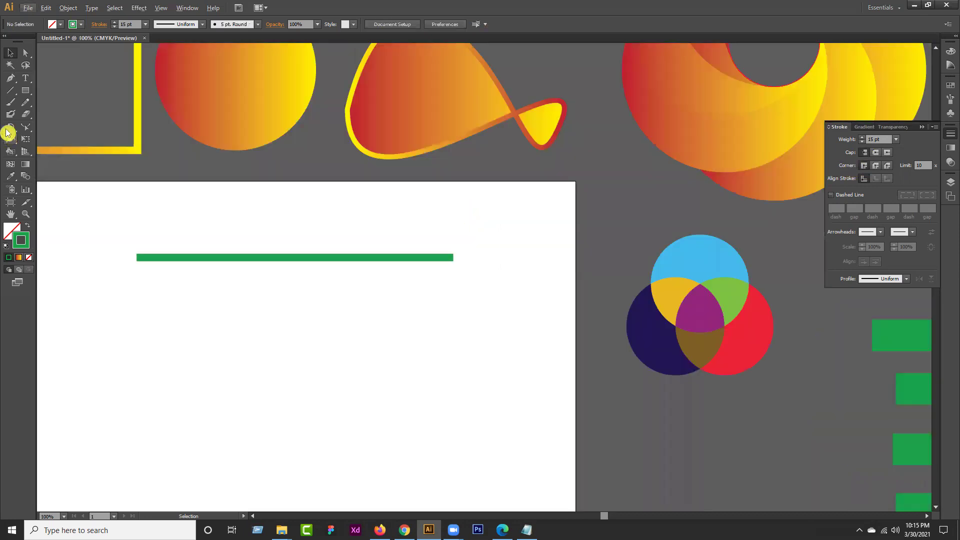
{"action": "left_click", "coordinate": [26, 90]}
{"action": "left_click", "coordinate": [73, 94]}
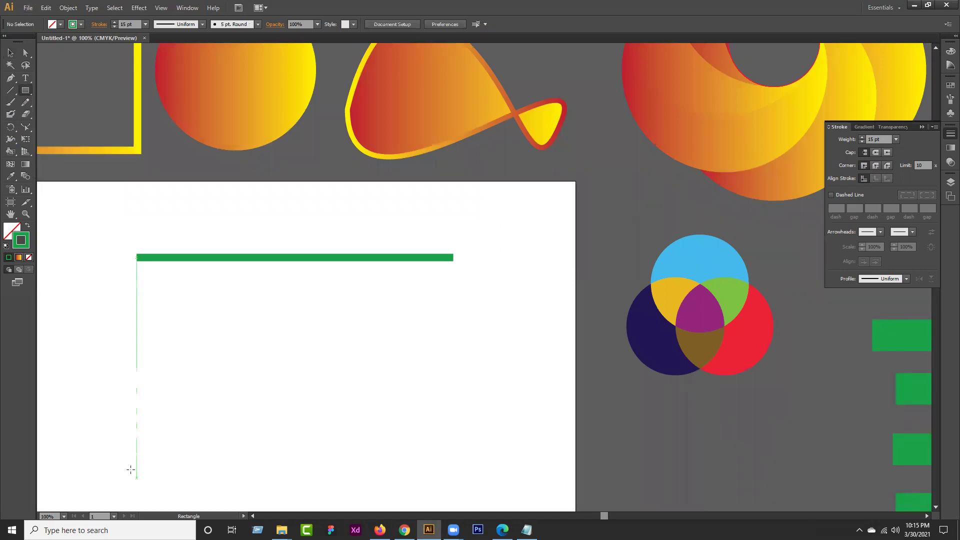
{"action": "left_click_drag", "start_coordinate": [134, 297], "coordinate": [448, 451]}
{"action": "left_click", "coordinate": [10, 52]}
{"action": "left_click", "coordinate": [302, 382]}
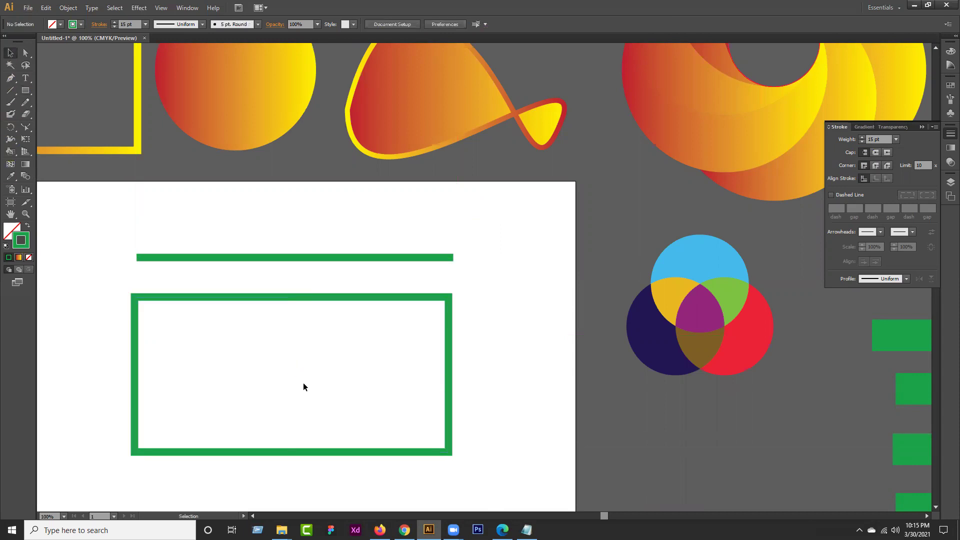
Select the green rectangle and compare the round and bevel corner joins, leaving the miter join applied
{"action": "scroll", "coordinate": [304, 379], "scroll_direction": "up", "scroll_amount": 2}
{"action": "scroll", "coordinate": [307, 377], "scroll_direction": "up", "scroll_amount": 2}
{"action": "scroll", "coordinate": [310, 377], "scroll_direction": "down", "scroll_amount": 3}
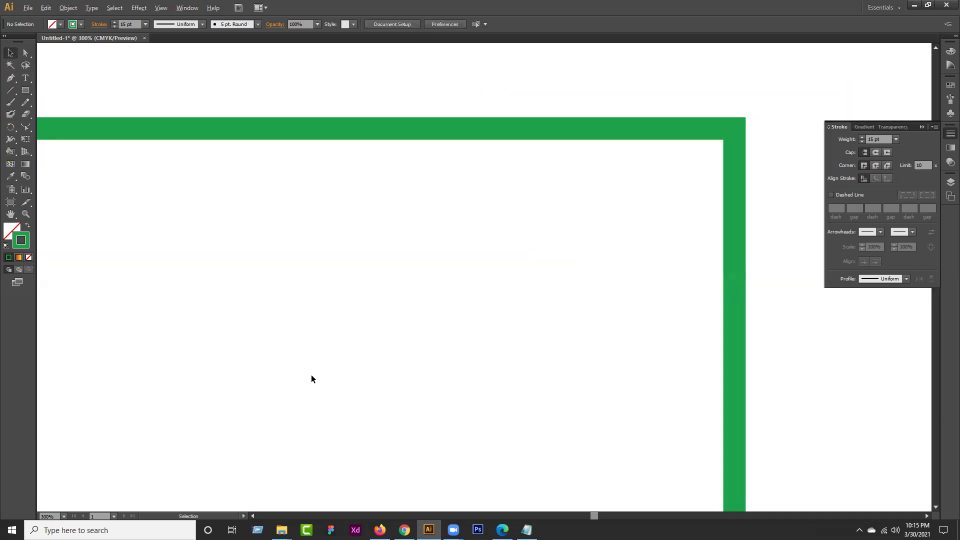
{"action": "scroll", "coordinate": [391, 365], "scroll_direction": "left", "scroll_amount": 2}
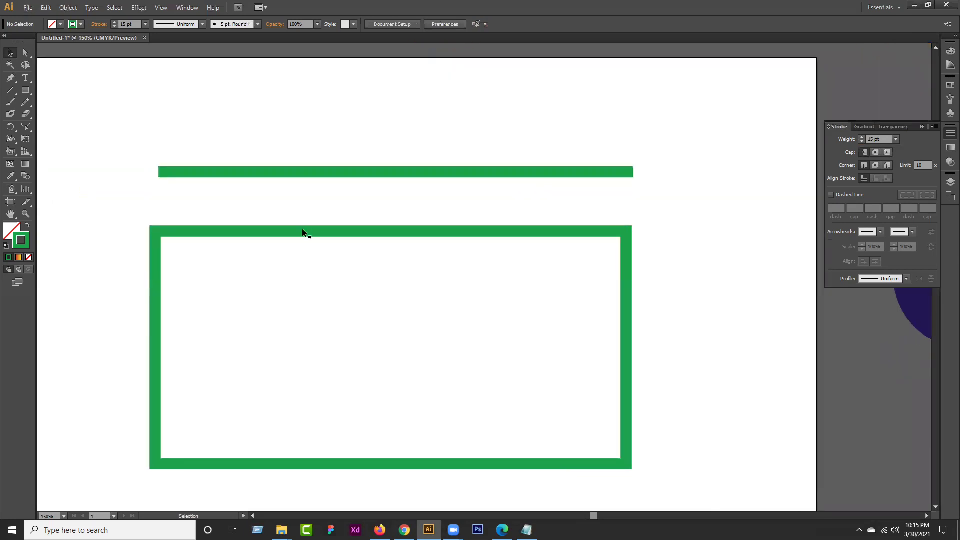
{"action": "left_click_drag", "start_coordinate": [702, 225], "coordinate": [606, 298]}
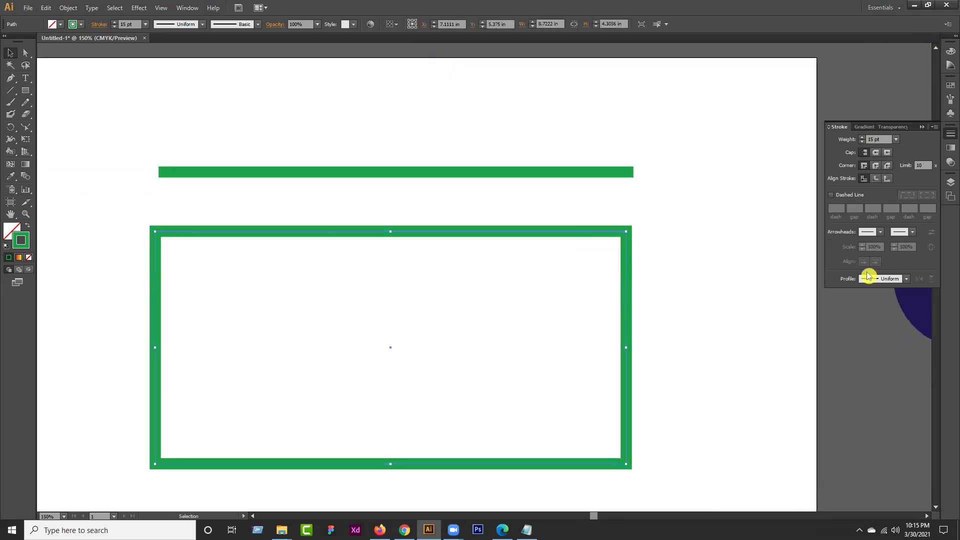
{"action": "left_click", "coordinate": [865, 167]}
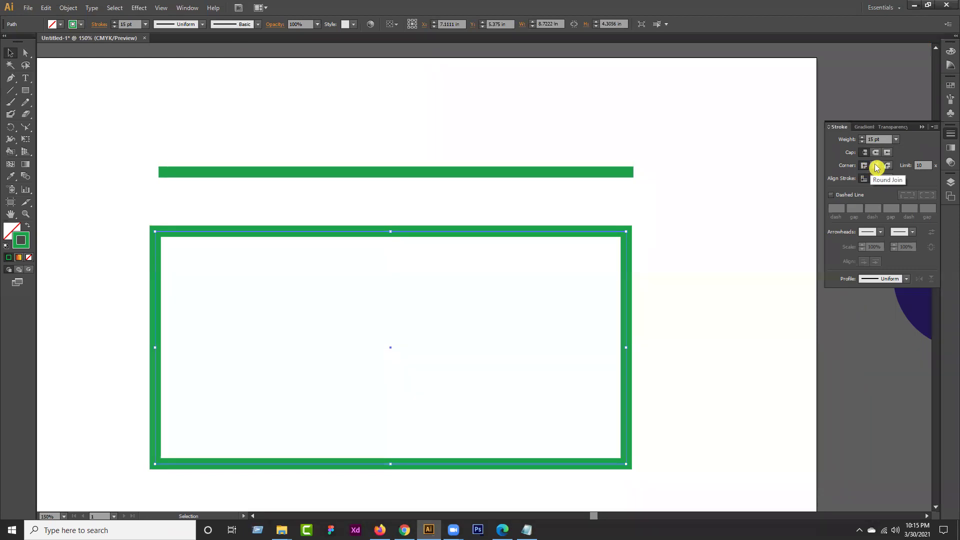
{"action": "left_click", "coordinate": [876, 167]}
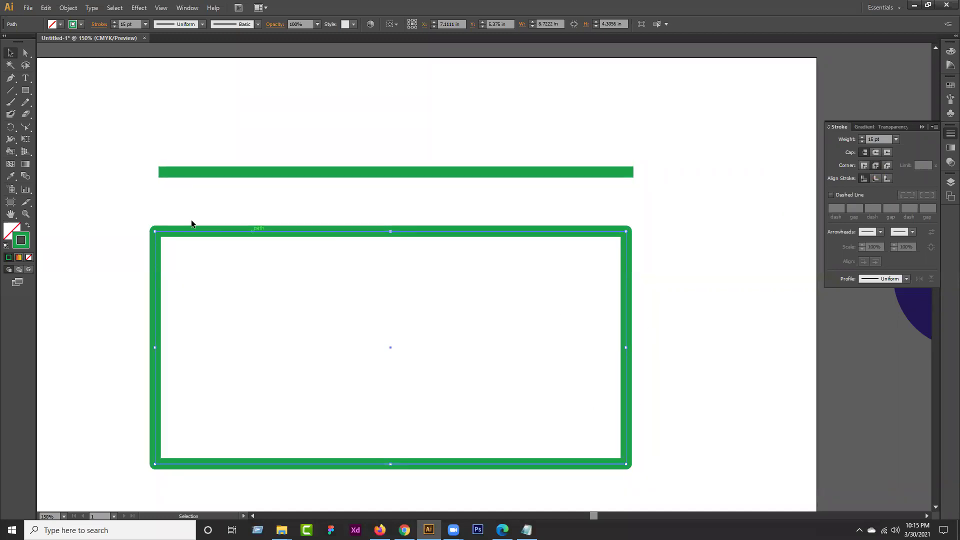
{"action": "left_click", "coordinate": [888, 167]}
{"action": "left_click", "coordinate": [864, 166]}
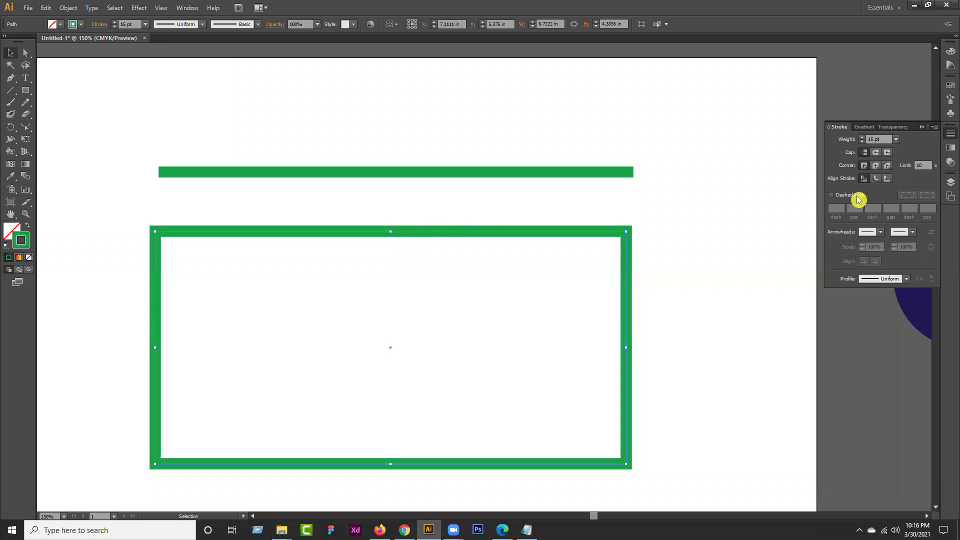
Compare aligning the rectangle's stroke to the inside and outside of its path, and leave it aligned to the center
{"action": "left_click", "coordinate": [875, 180]}
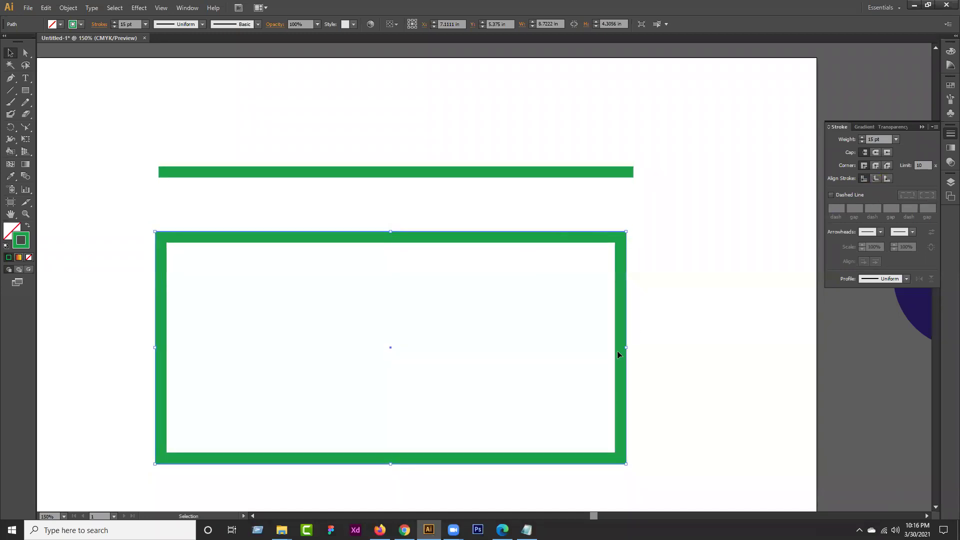
{"action": "left_click", "coordinate": [887, 179]}
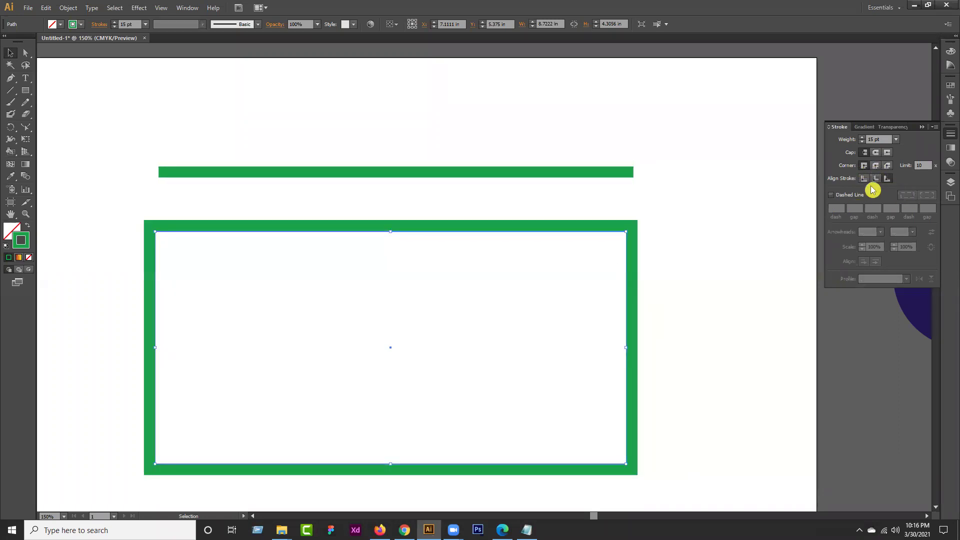
{"action": "left_click", "coordinate": [865, 179]}
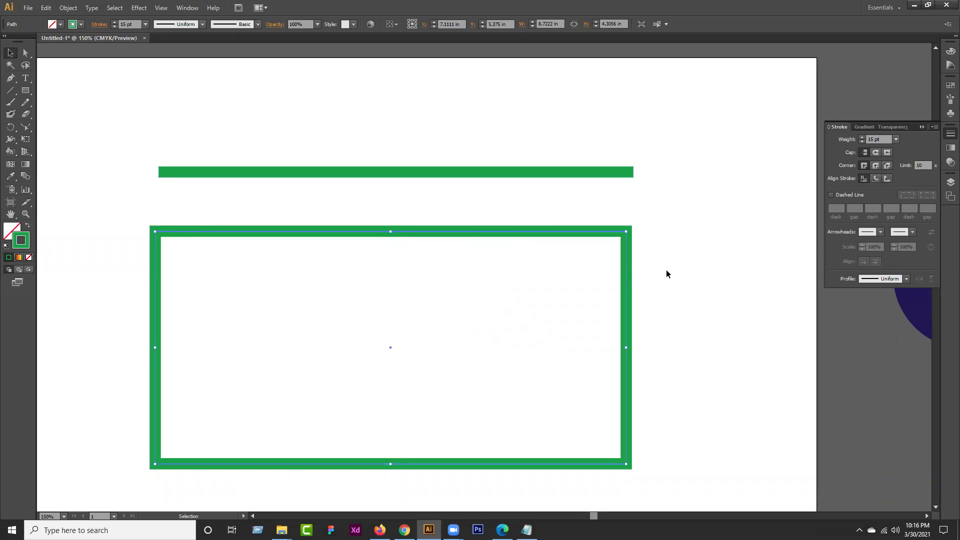
Turn on the dashed line for the rectangle's stroke and try dash lengths of 6 pt and 2 pt
{"action": "left_click", "coordinate": [832, 196]}
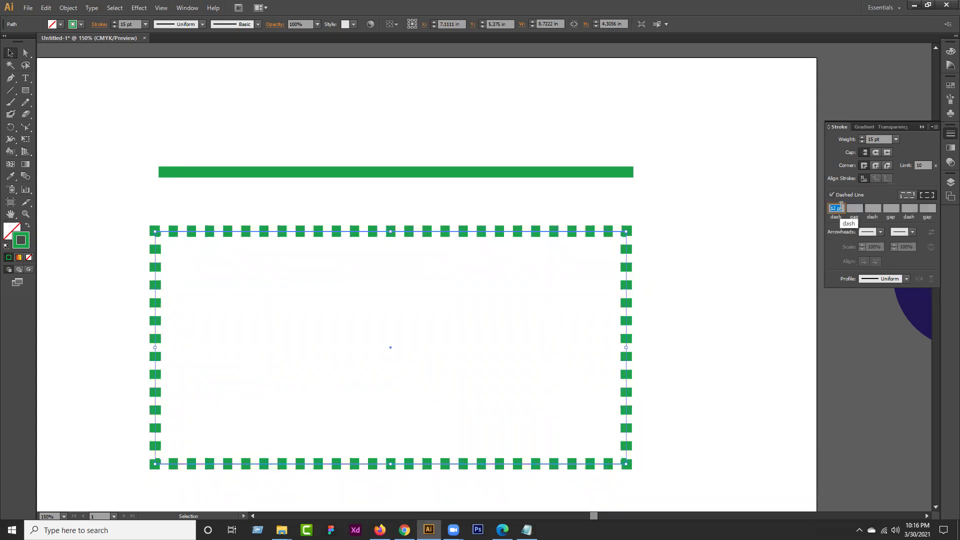
{"action": "type", "text": "6"}
{"action": "key", "text": "Return"}
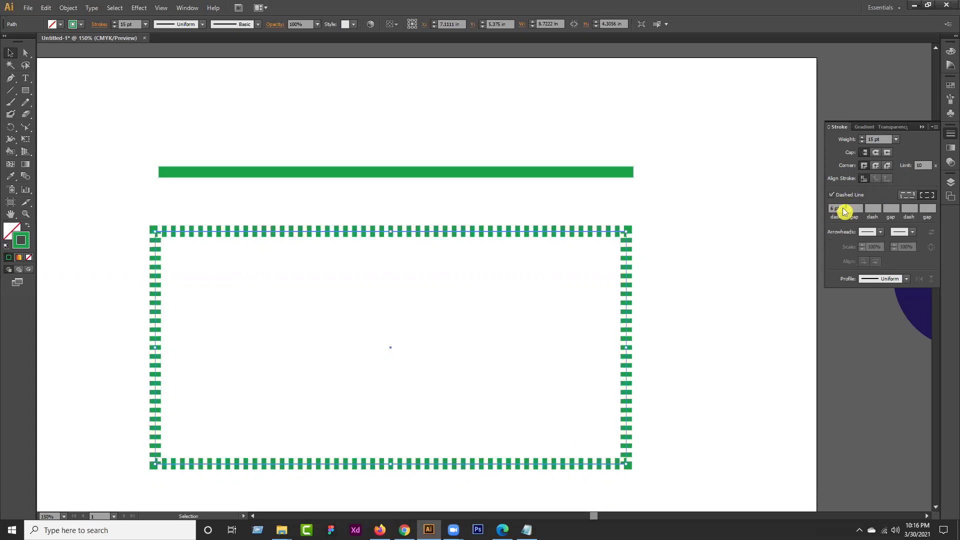
{"action": "type", "text": "2"}
{"action": "key", "text": "Return"}
Try an 8 pt gap between the rectangle's dashes, and set the gap to 2 pt
{"action": "left_click", "coordinate": [858, 206]}
{"action": "left_click", "coordinate": [860, 214]}
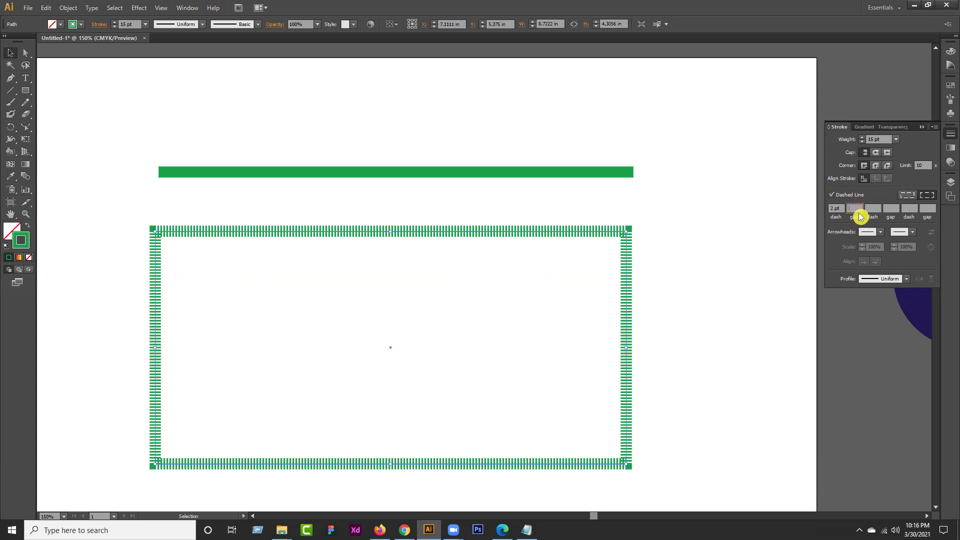
{"action": "type", "text": "8"}
{"action": "key", "text": "Return"}
{"action": "left_click", "coordinate": [857, 214]}
{"action": "type", "text": "2"}
{"action": "key", "text": "Return"}
Try a 6 pt dash length on the rectangle's stroke, and set the dash to 12 pt
{"action": "left_click", "coordinate": [829, 214]}
{"action": "type", "text": "6"}
{"action": "key", "text": "Return"}
{"action": "left_click", "coordinate": [846, 212]}
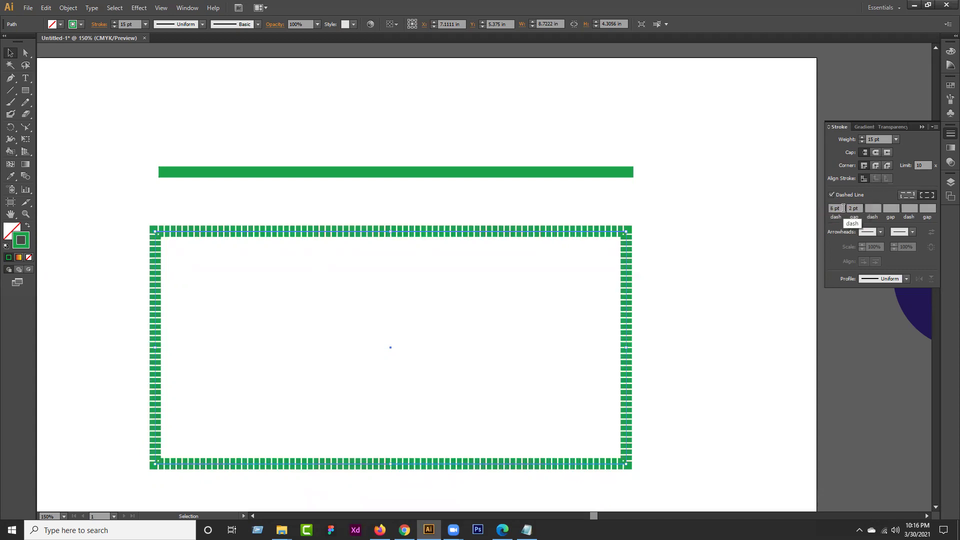
{"action": "type", "text": "12"}
{"action": "key", "text": "Return"}
{"action": "left_click", "coordinate": [854, 213]}
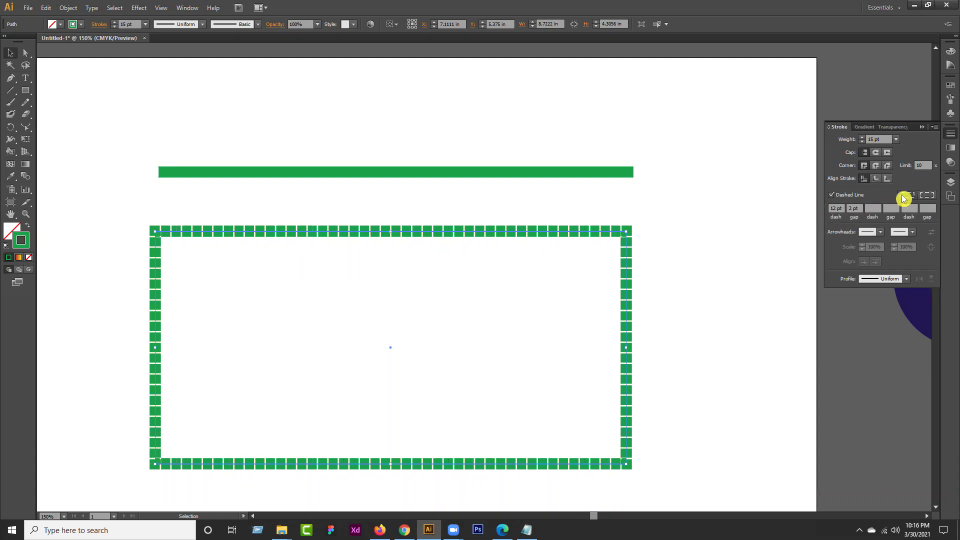
Preserve the exact dash and gap lengths on the rectangle, and look through the width profiles and brush definitions
{"action": "left_click", "coordinate": [906, 197]}
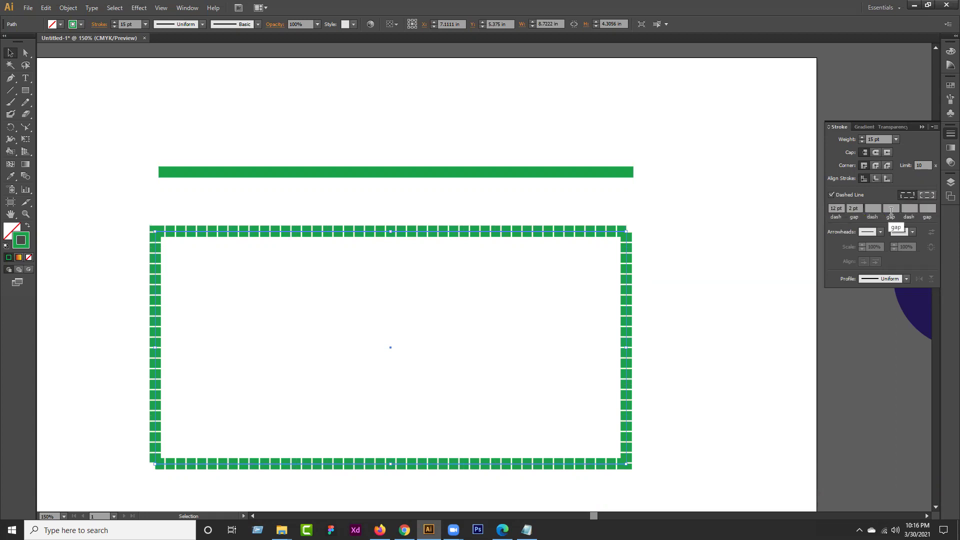
{"action": "left_click", "coordinate": [202, 24]}
{"action": "left_click", "coordinate": [256, 25]}
{"action": "scroll", "coordinate": [229, 82], "scroll_direction": "down", "scroll_amount": 3}
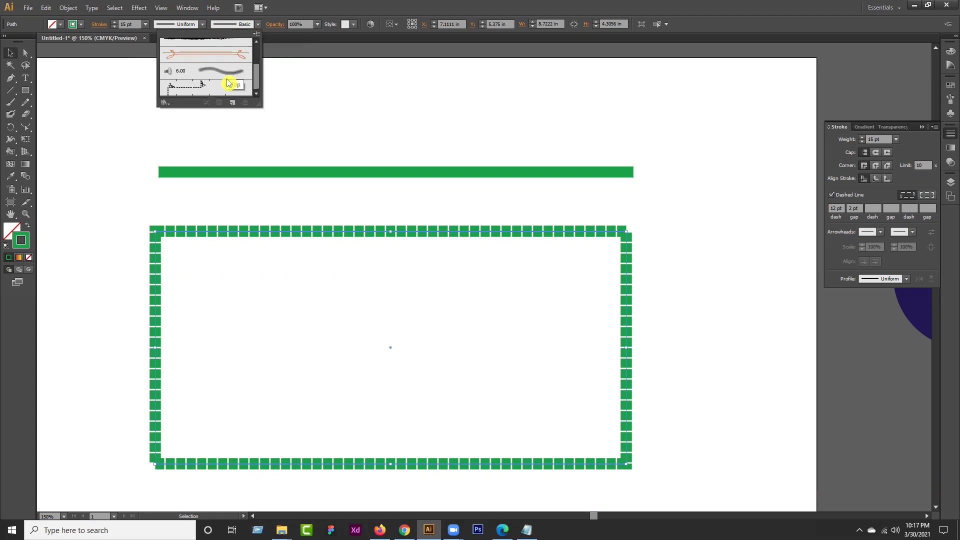
{"action": "left_click", "coordinate": [259, 25]}
Move the dashed rectangle about 0.17 in to the left and align its dashes to the corners and path ends
{"action": "left_click_drag", "start_coordinate": [444, 239], "coordinate": [422, 233]}
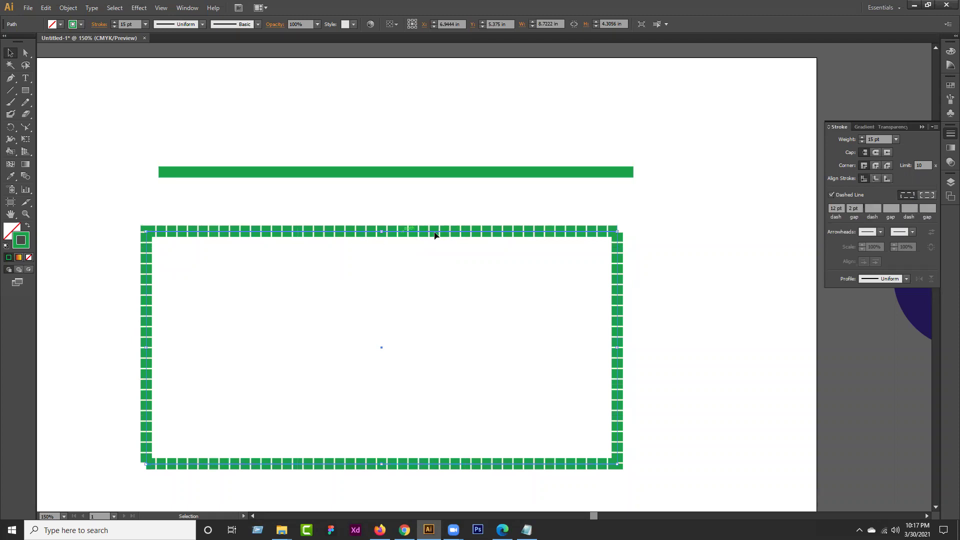
{"action": "left_click", "coordinate": [835, 207]}
{"action": "left_click", "coordinate": [932, 196]}
{"action": "left_click", "coordinate": [926, 195]}
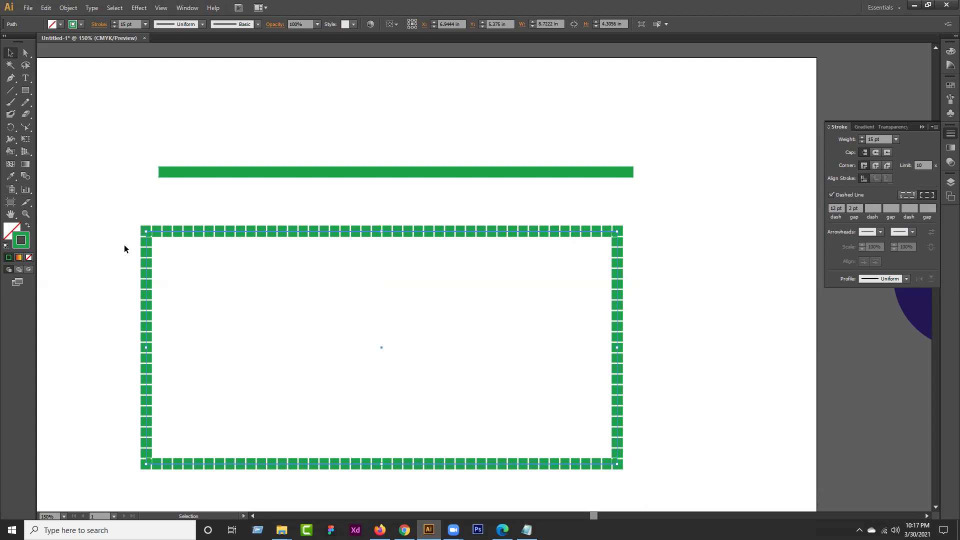
Try Arrow 1, Arrow 5 and Arrow 12 as the rectangle's start arrowhead, and set the start arrowhead back to none
{"action": "left_click", "coordinate": [880, 232]}
{"action": "left_click", "coordinate": [850, 265]}
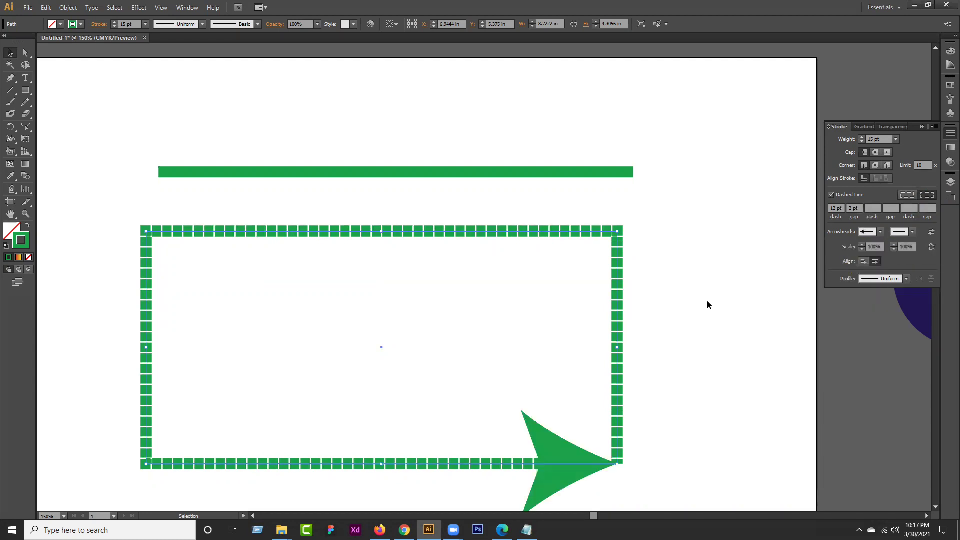
{"action": "left_click", "coordinate": [881, 232]}
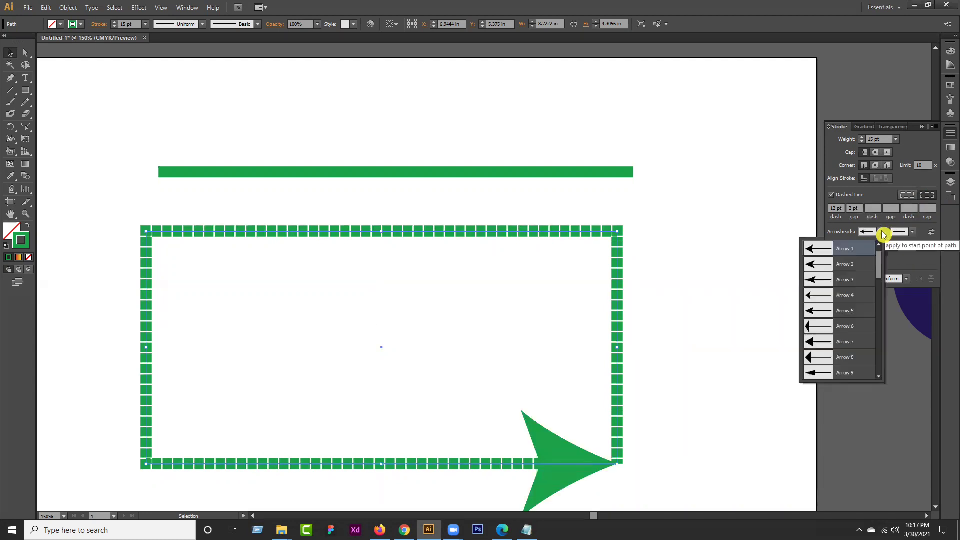
{"action": "left_click", "coordinate": [840, 311]}
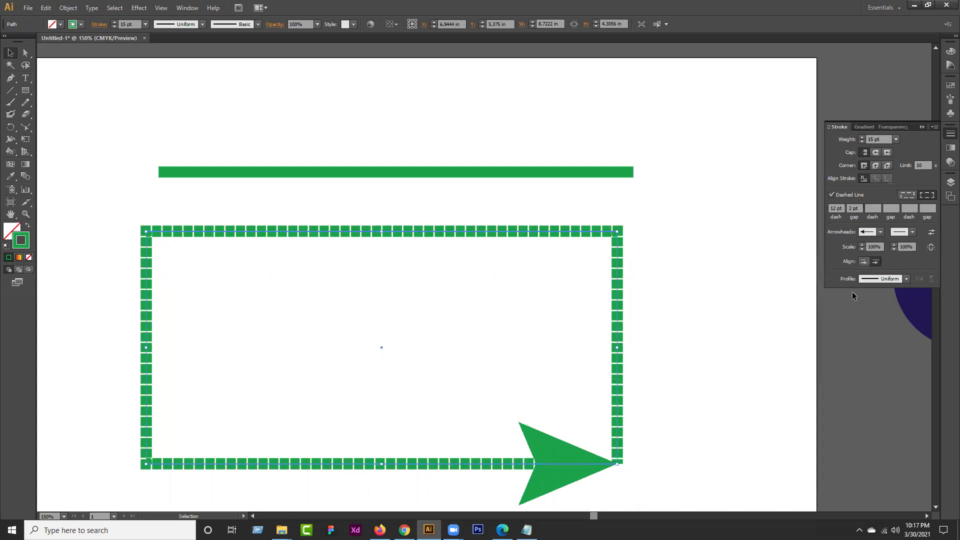
{"action": "left_click", "coordinate": [880, 232]}
{"action": "left_click", "coordinate": [840, 356]}
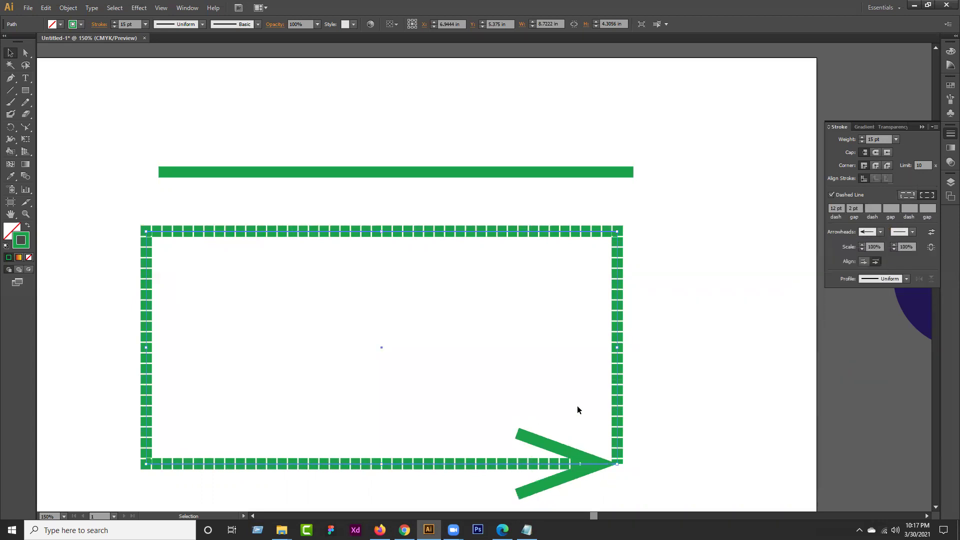
{"action": "left_click", "coordinate": [880, 232]}
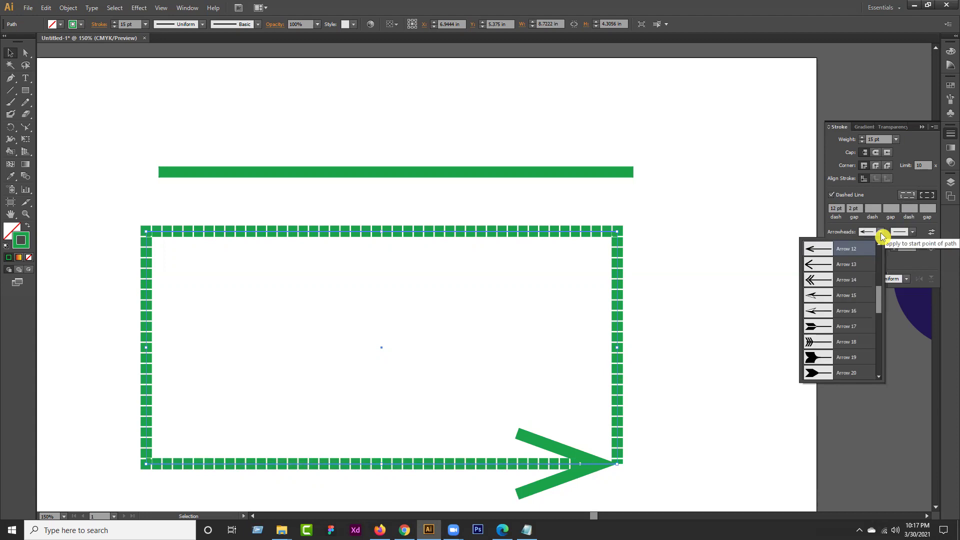
{"action": "scroll", "coordinate": [859, 253], "scroll_direction": "up", "scroll_amount": 4}
{"action": "left_click", "coordinate": [858, 250]}
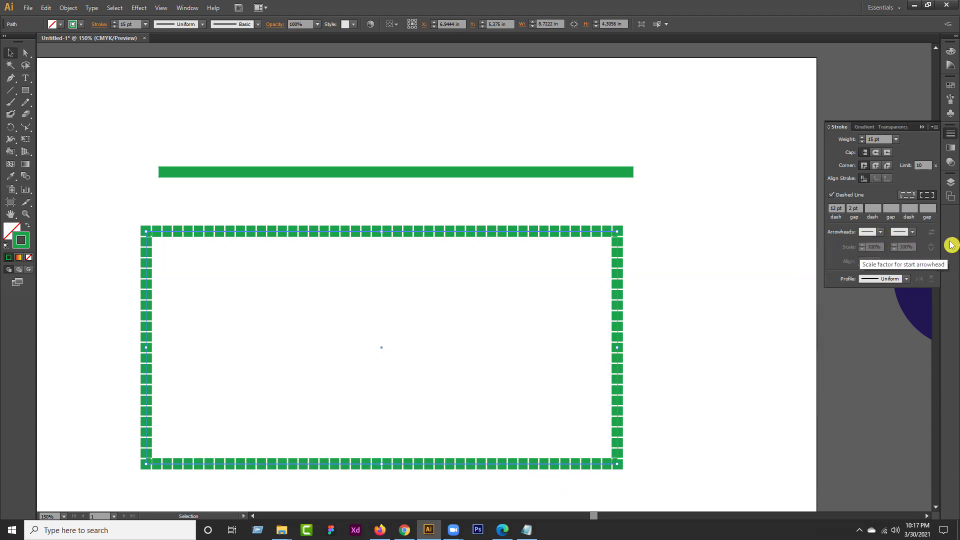
Look through the stroke's width profiles, and hide and restore the full Stroke options
{"action": "left_click", "coordinate": [906, 279]}
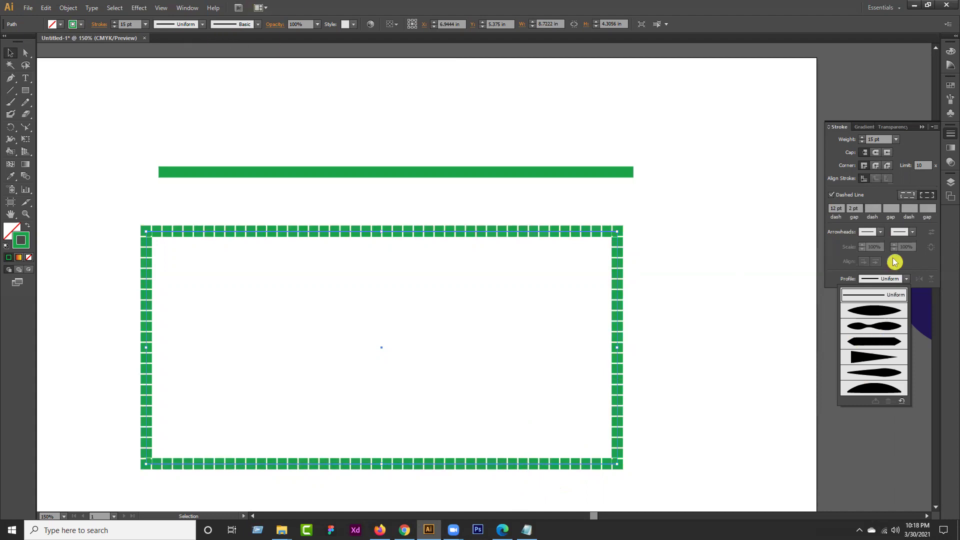
{"action": "left_click", "coordinate": [906, 279]}
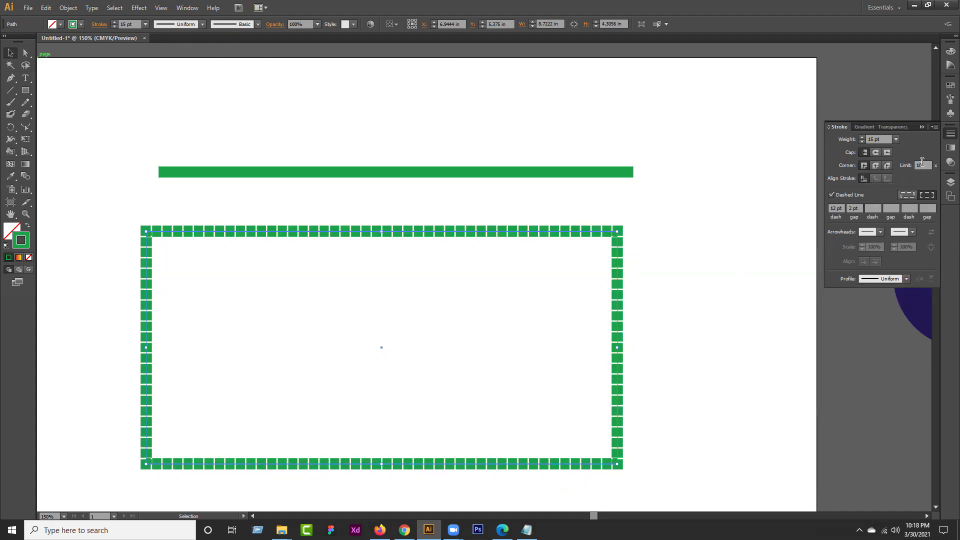
{"action": "left_click", "coordinate": [933, 126]}
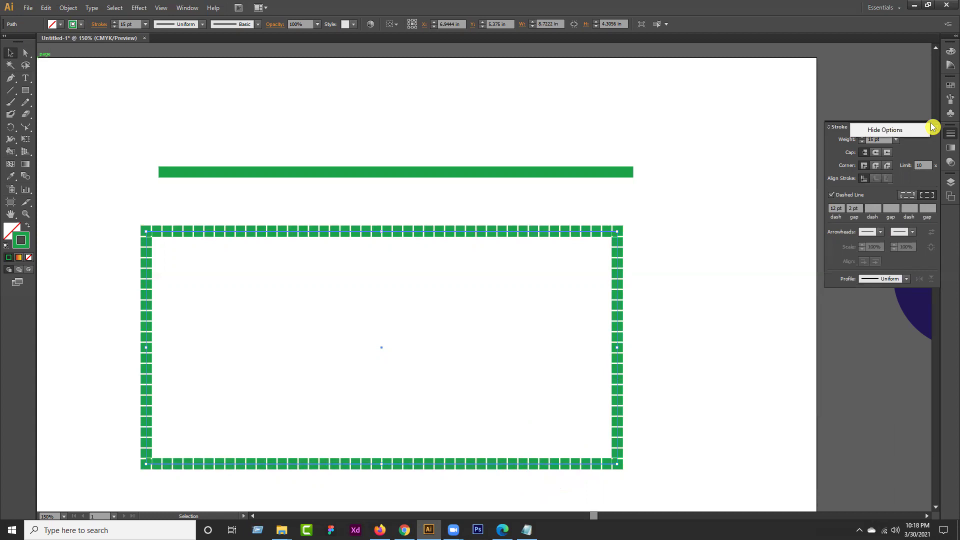
{"action": "left_click", "coordinate": [909, 130]}
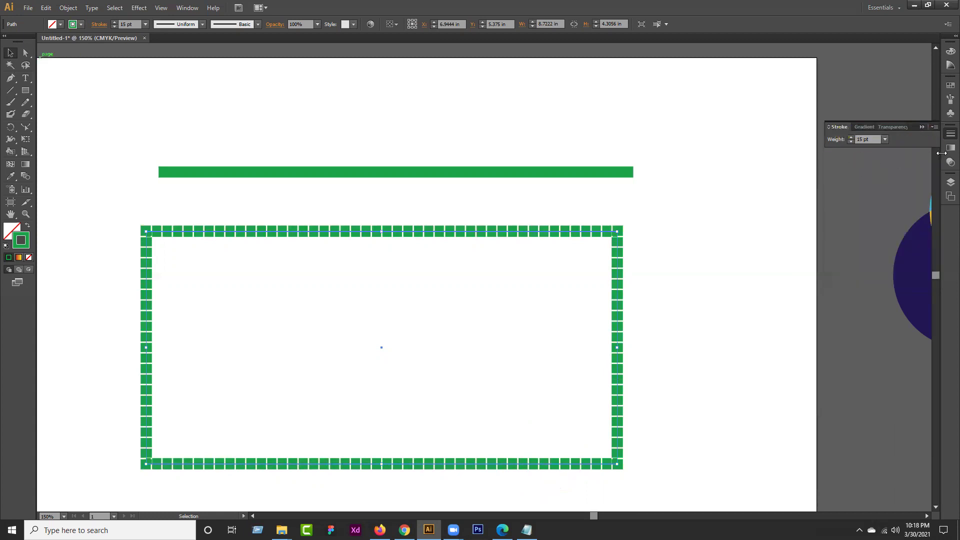
{"action": "left_click", "coordinate": [934, 128]}
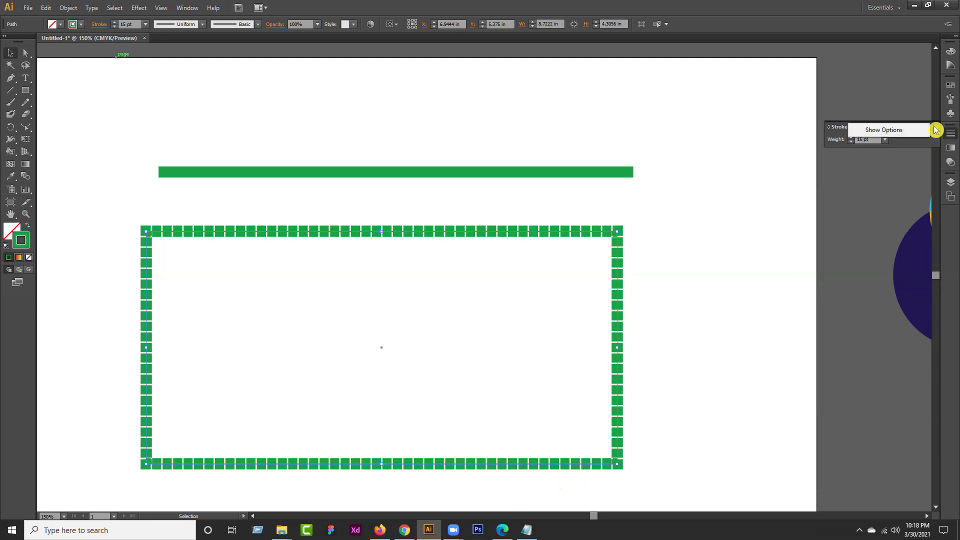
{"action": "left_click", "coordinate": [901, 137]}
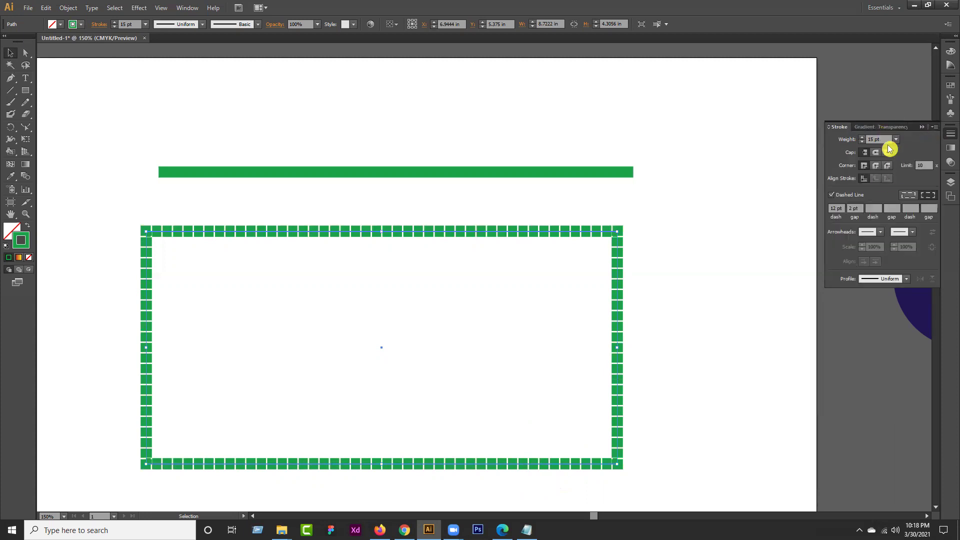
{"action": "left_click", "coordinate": [934, 128]}
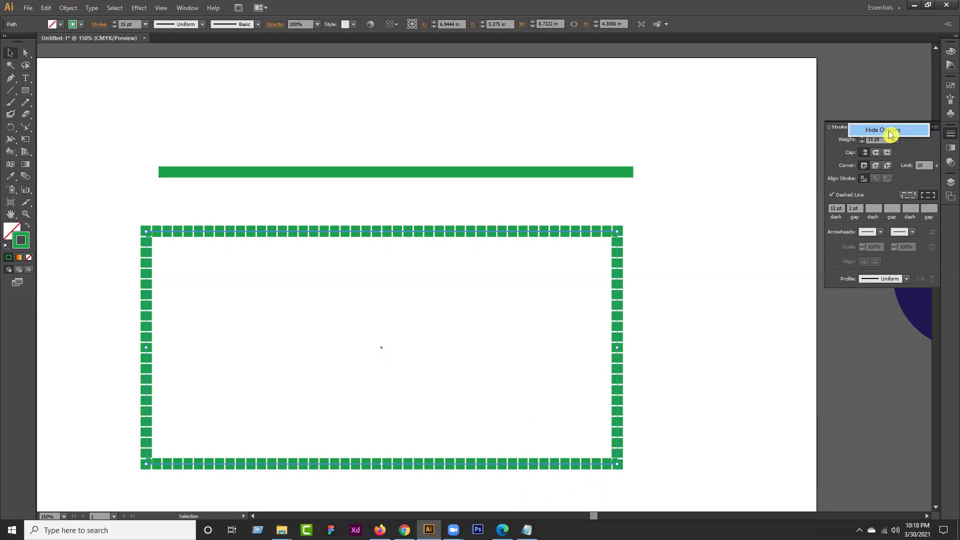
{"action": "left_click", "coordinate": [915, 128]}
{"action": "left_click", "coordinate": [935, 127]}
{"action": "left_click", "coordinate": [901, 131]}
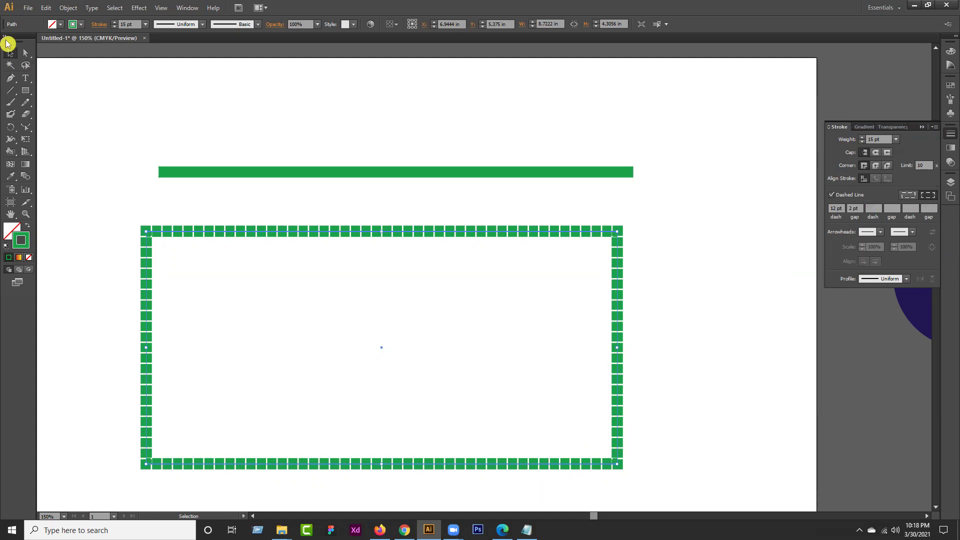
Delete the solid green line and the dashed green rectangle from the artboard
{"action": "left_click", "coordinate": [285, 113]}
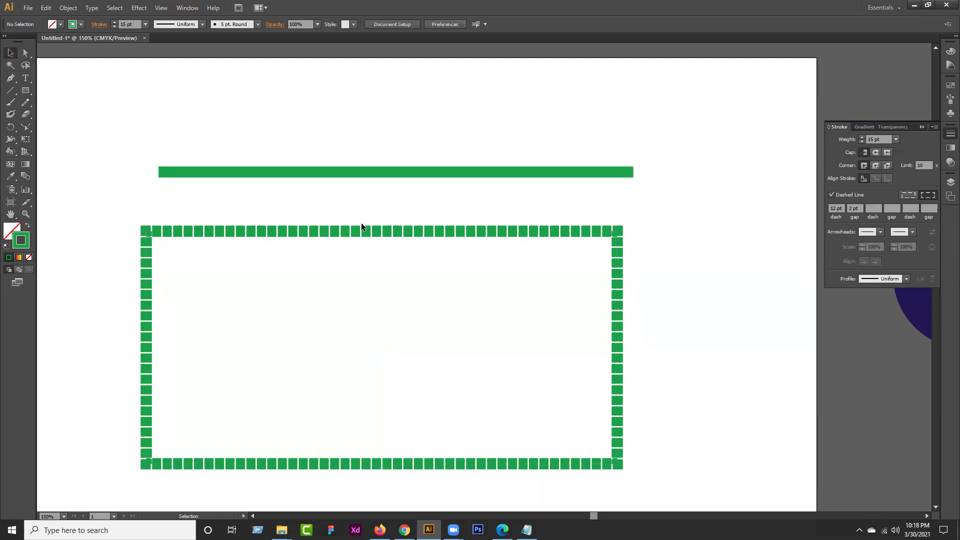
{"action": "left_click_drag", "start_coordinate": [334, 118], "coordinate": [562, 435]}
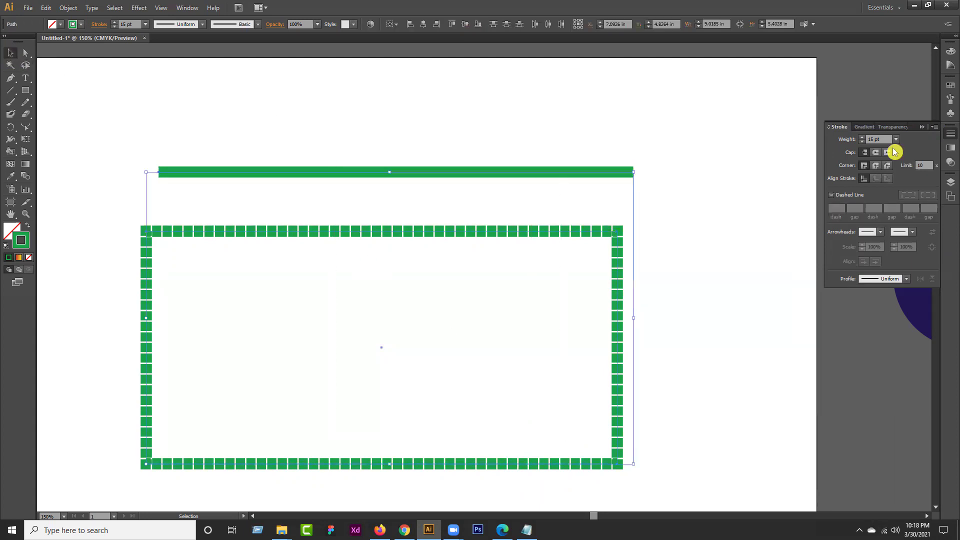
{"action": "key", "text": "Delete"}
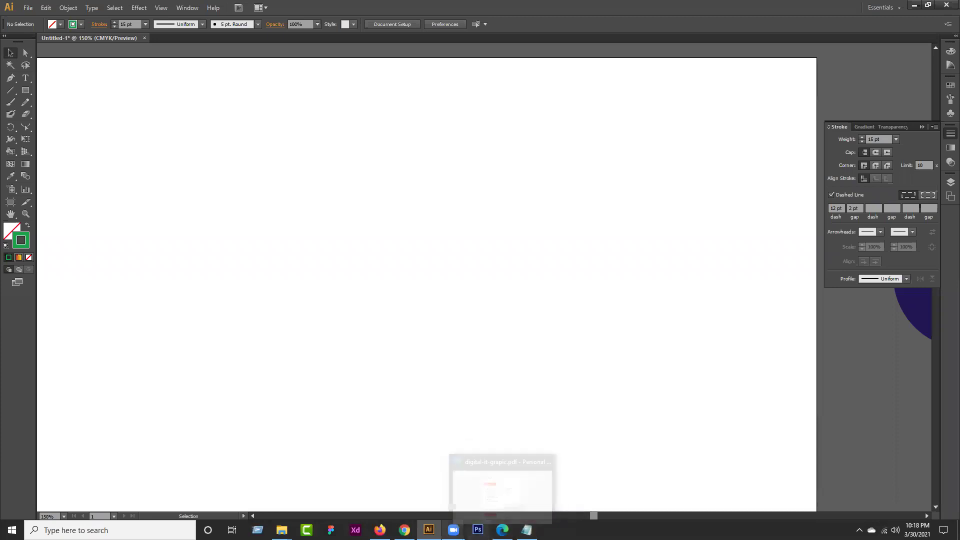
Check the Class 12 topic list in the digital-it-grapic.pdf course outline and return to Illustrator
{"action": "left_click", "coordinate": [503, 529]}
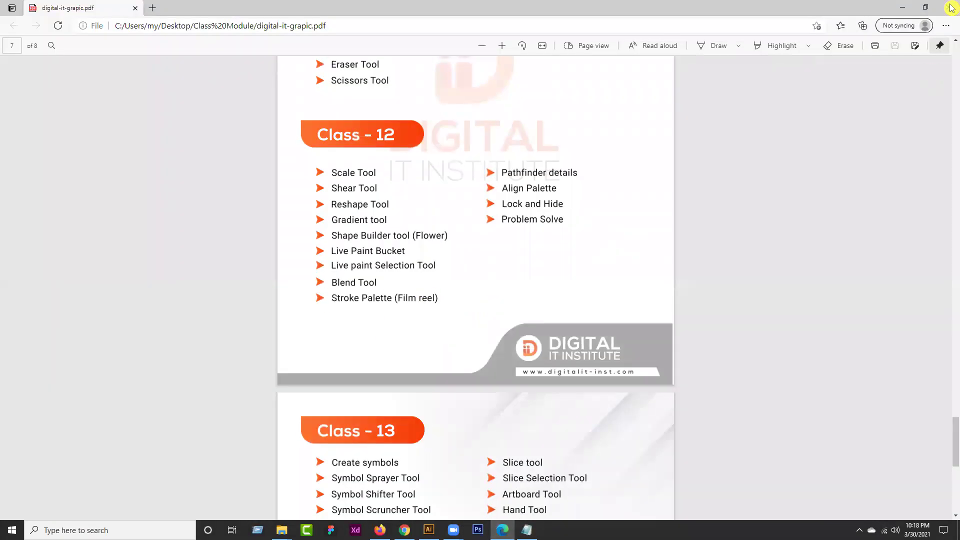
{"action": "left_click", "coordinate": [902, 7]}
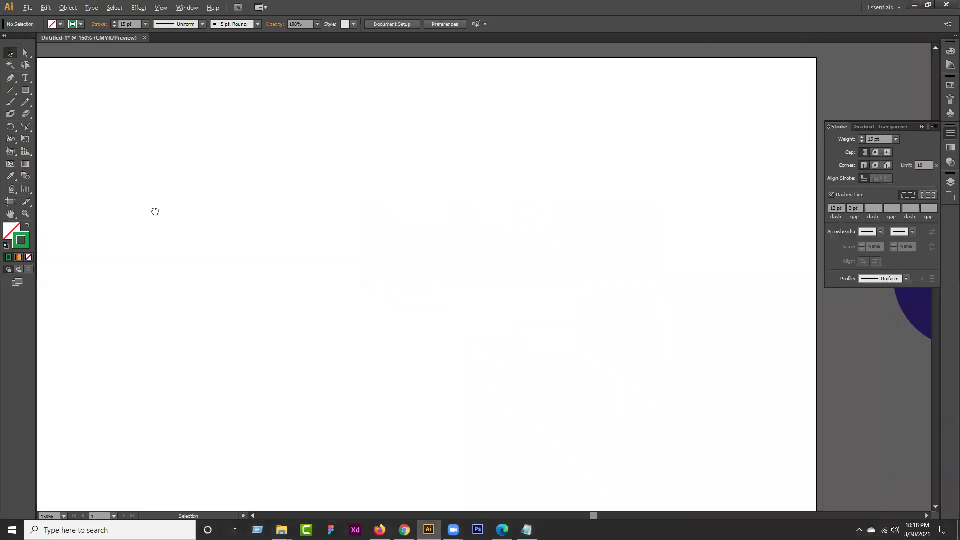
Draw a straight horizontal line about 13.6 in long across the upper part of the artboard with the Pen tool
{"action": "key", "text": "ctrl+minus"}
{"action": "key", "text": "ctrl+minus"}
{"action": "left_click", "coordinate": [11, 79]}
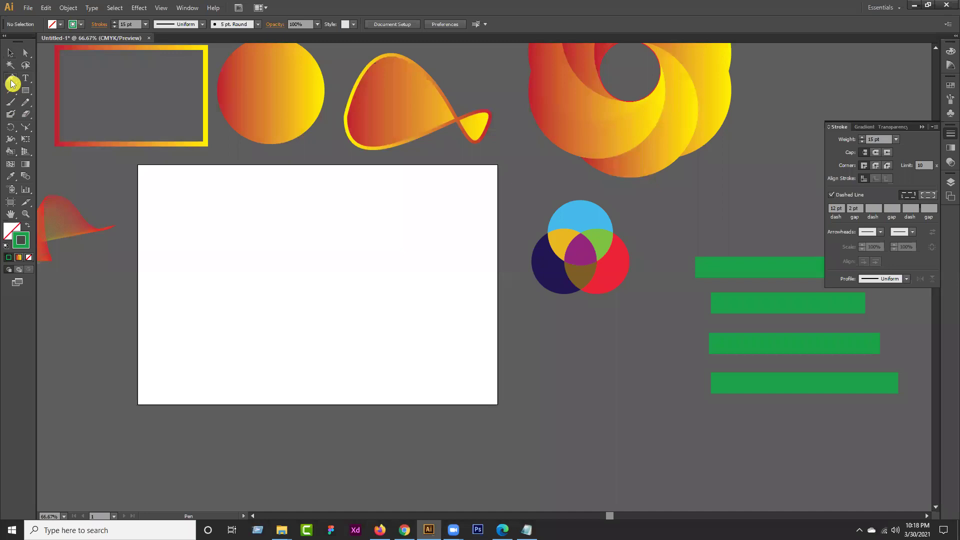
{"action": "scroll", "coordinate": [203, 228], "scroll_direction": "up", "scroll_amount": 1}
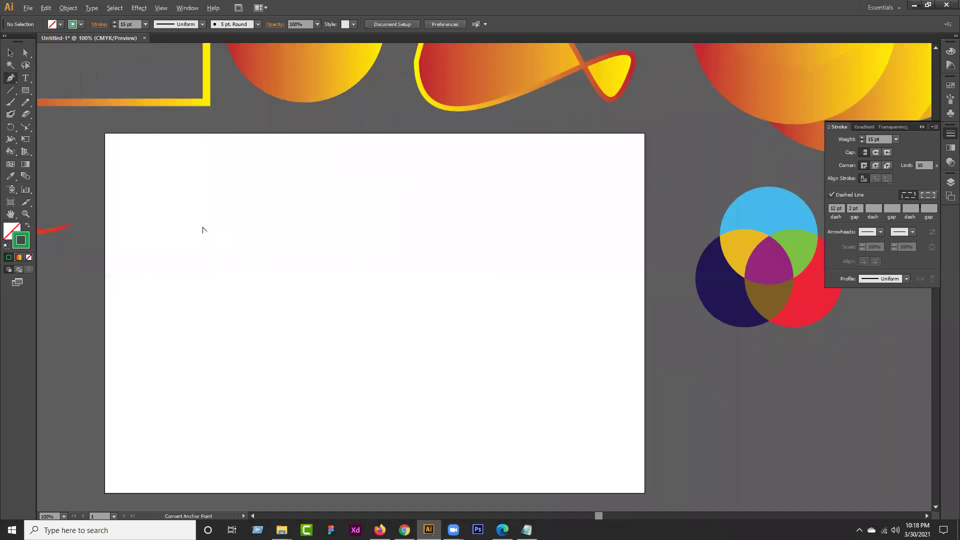
{"action": "left_click", "coordinate": [121, 192]}
{"action": "left_click_drag", "start_coordinate": [610, 192], "coordinate": [612, 197]}
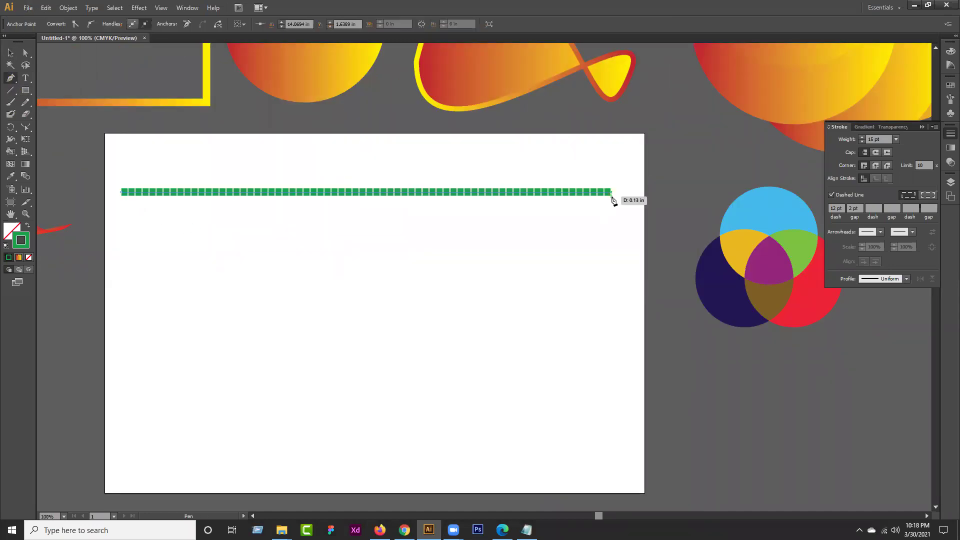
{"action": "left_click", "coordinate": [11, 53]}
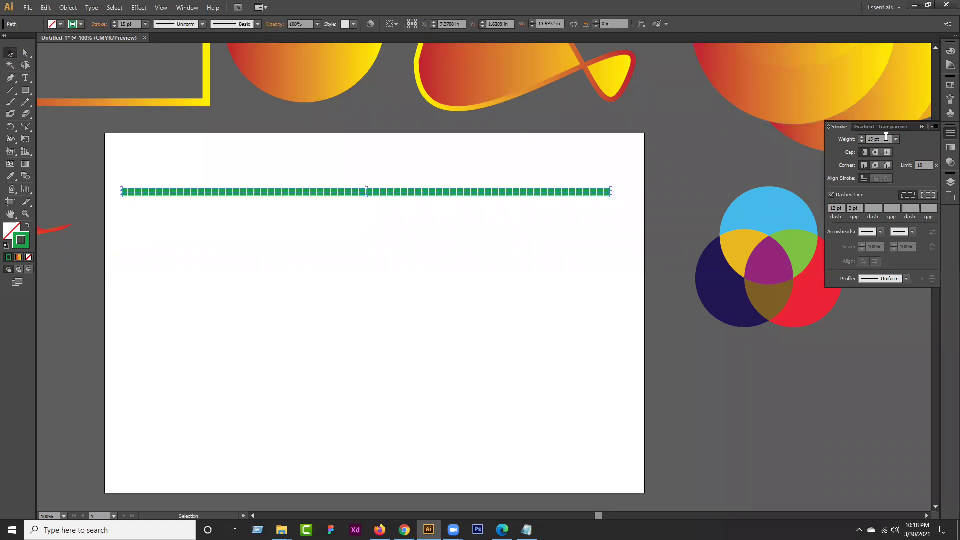
Turn off the dashes on the new line and change its stroke colour to black
{"action": "left_click", "coordinate": [831, 195]}
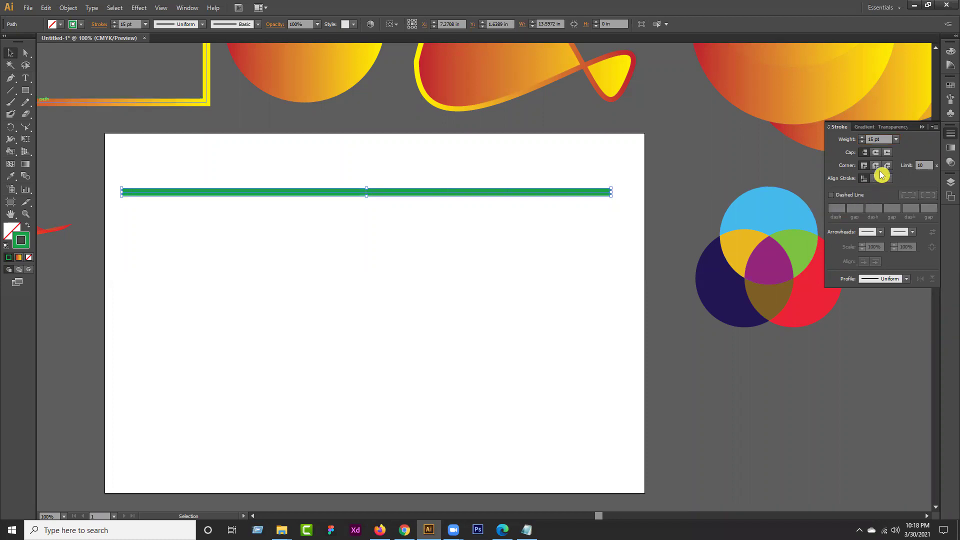
{"action": "left_click", "coordinate": [31, 238]}
{"action": "double_click", "coordinate": [28, 241]}
{"action": "left_click", "coordinate": [528, 235]}
{"action": "left_click", "coordinate": [774, 114]}
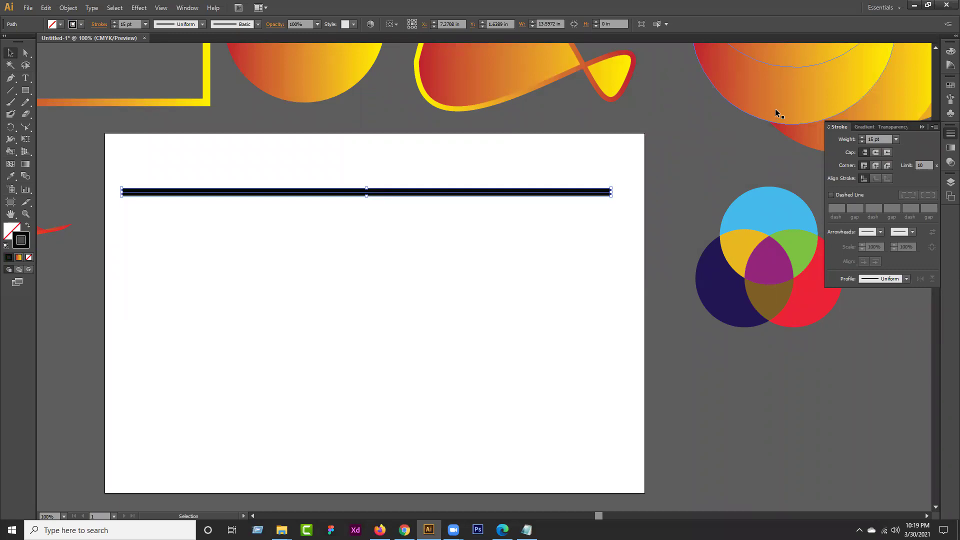
Set the black line's stroke weight to 100 pt
{"action": "left_click", "coordinate": [858, 143]}
{"action": "type", "text": "100"}
{"action": "key", "text": "Return"}
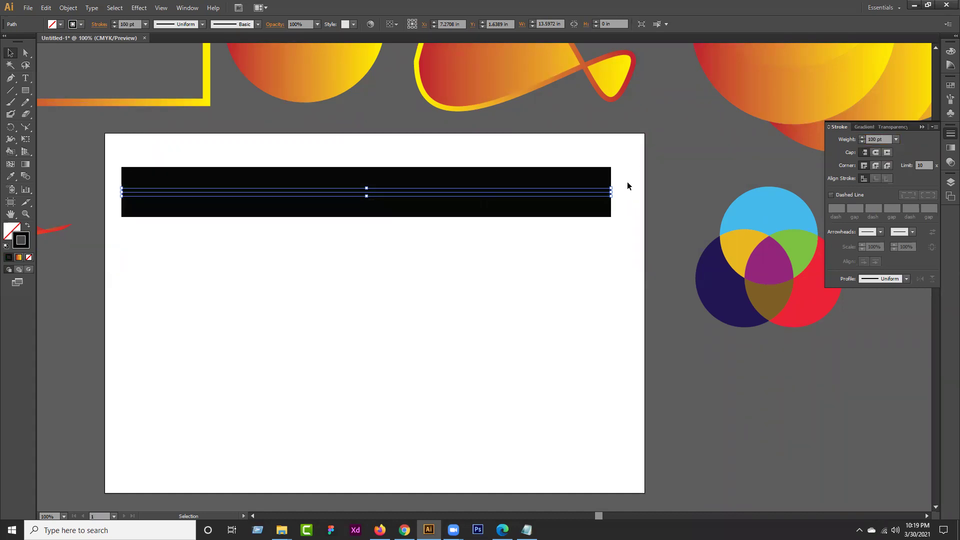
Stretch the black line's right end toward the artboard edge, to a length of about 14.36 in
{"action": "left_click_drag", "start_coordinate": [611, 192], "coordinate": [638, 192]}
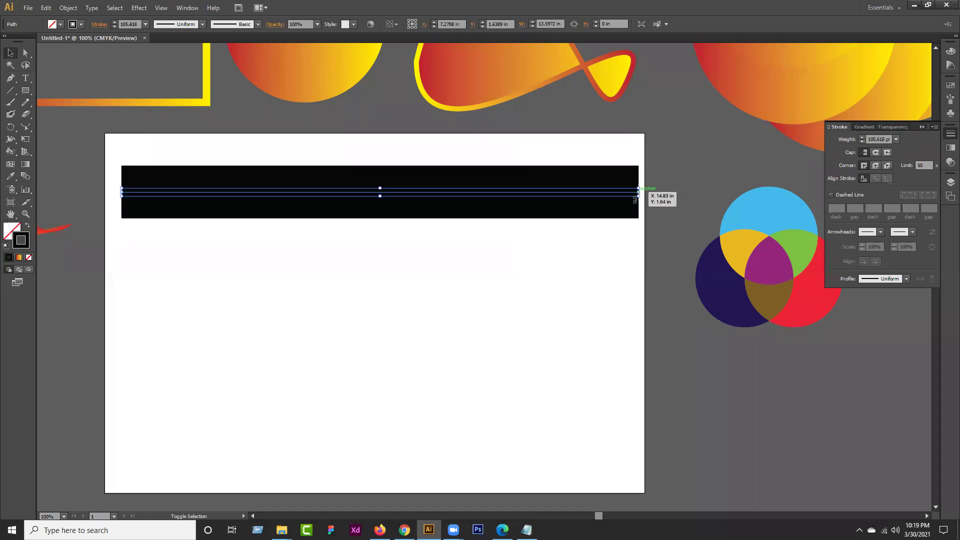
{"action": "left_click_drag", "start_coordinate": [298, 250], "coordinate": [352, 185]}
{"action": "left_click_drag", "start_coordinate": [423, 203], "coordinate": [403, 202]}
{"action": "left_click", "coordinate": [406, 194]}
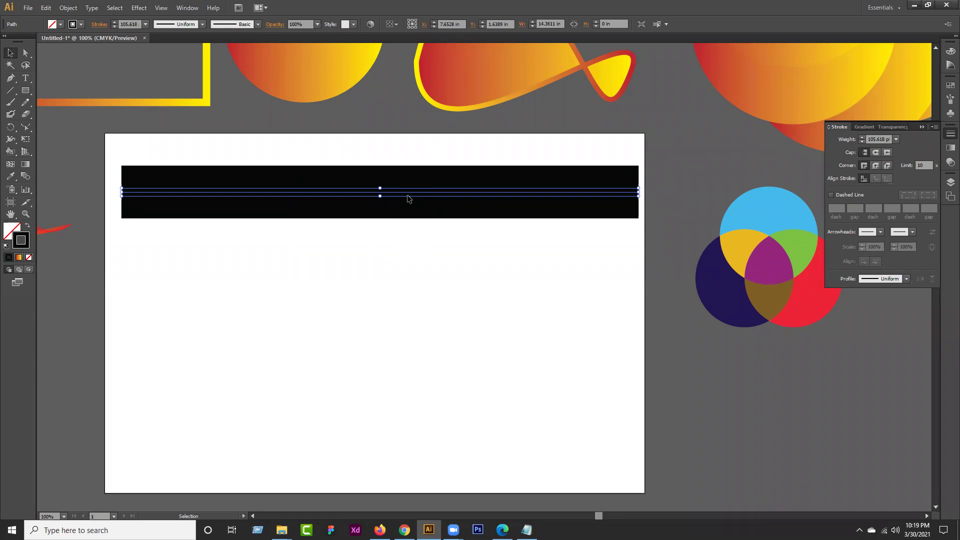
Try pasting a copy of the black line in front and moving it below the original, and delete the copy
{"action": "left_click", "coordinate": [45, 8]}
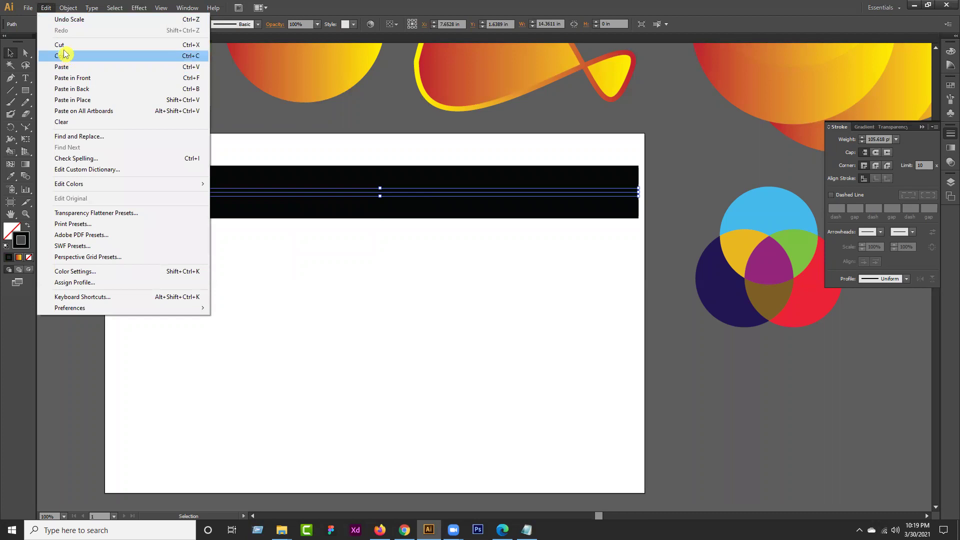
{"action": "left_click", "coordinate": [64, 55]}
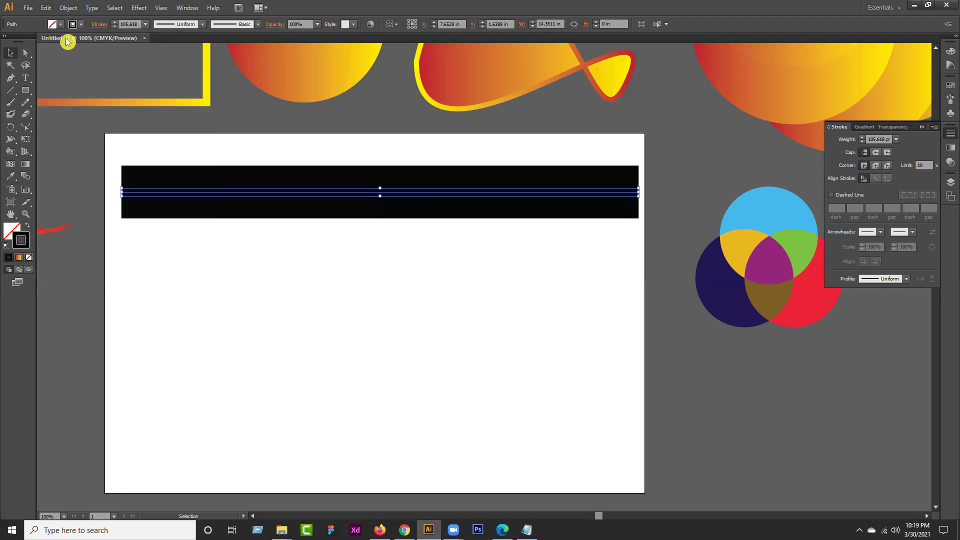
{"action": "left_click", "coordinate": [48, 8]}
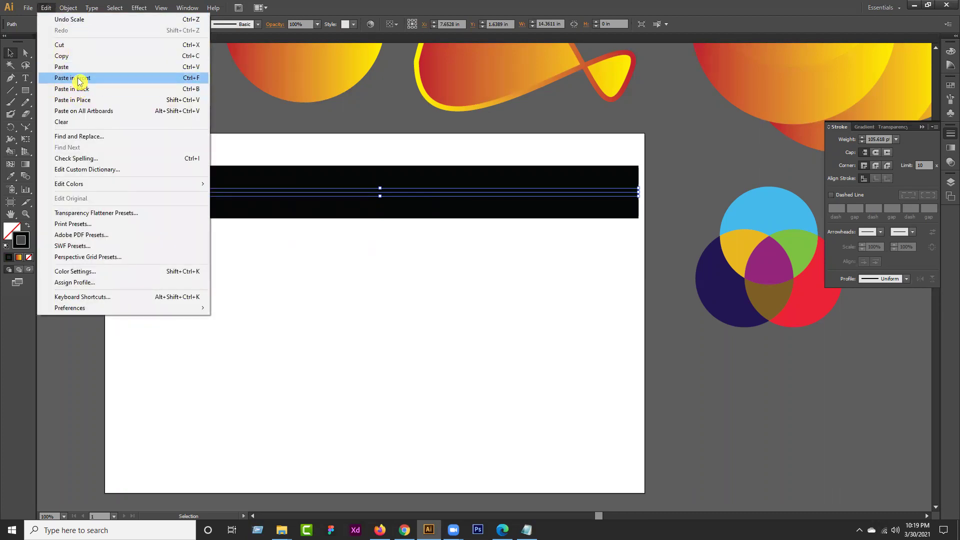
{"action": "left_click", "coordinate": [186, 79]}
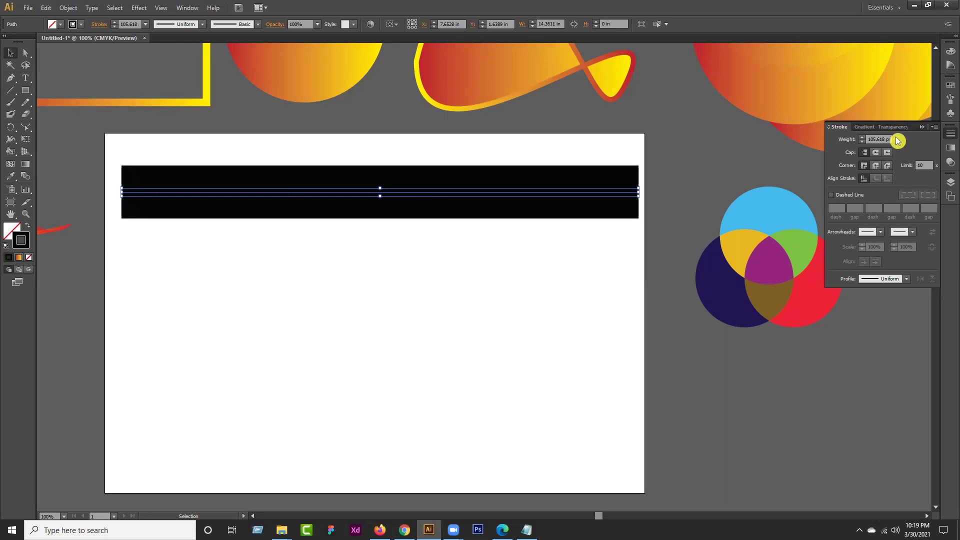
{"action": "left_click", "coordinate": [349, 248]}
{"action": "mouse_move", "coordinate": [366, 204]}
{"action": "left_mouse_down"}
{"action": "mouse_move", "coordinate": [368, 193]}
{"action": "mouse_move", "coordinate": [371, 260]}
{"action": "mouse_move", "coordinate": [409, 308]}
{"action": "left_mouse_up"}
{"action": "left_click", "coordinate": [400, 329]}
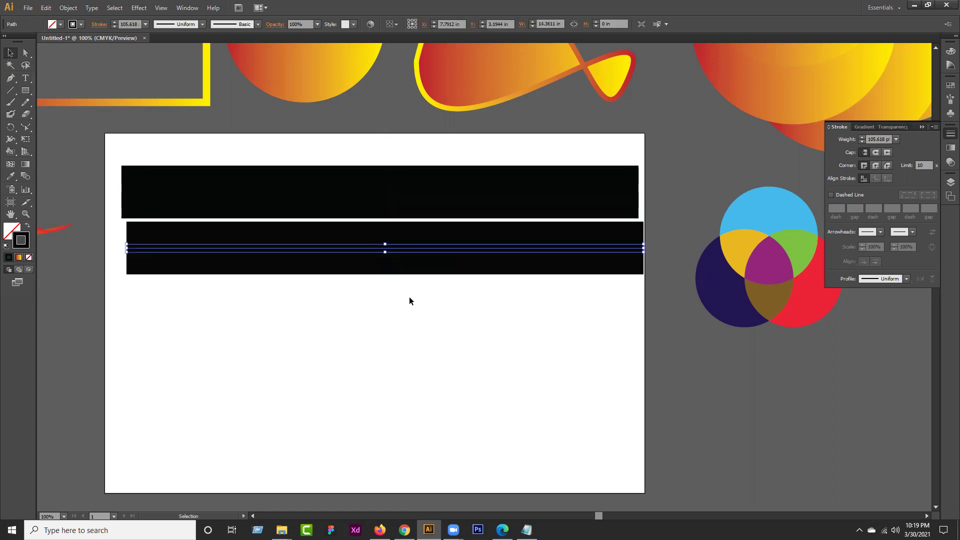
{"action": "key", "text": "Delete"}
Select the stretched black line and set its stroke weight back to 100 pt
{"action": "left_click_drag", "start_coordinate": [385, 264], "coordinate": [445, 174]}
{"action": "left_click", "coordinate": [887, 138]}
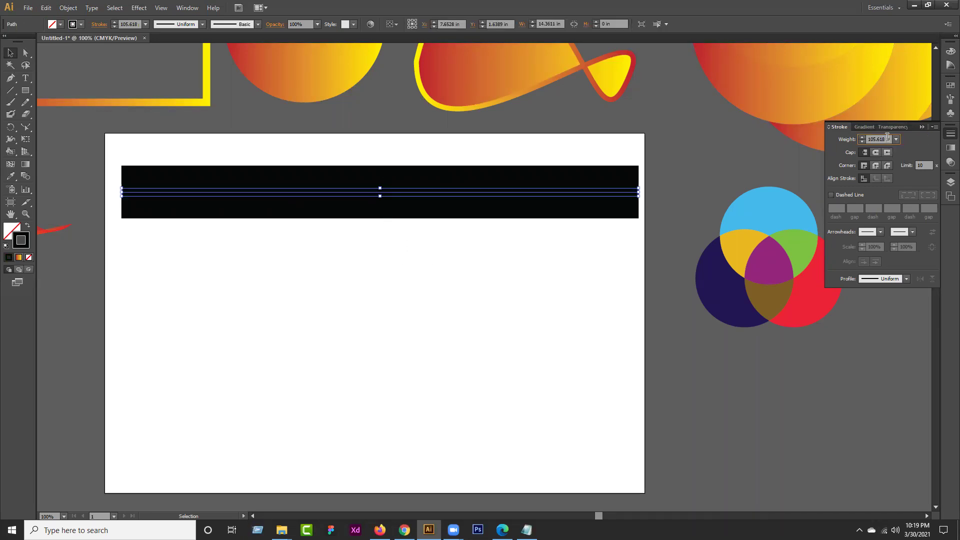
{"action": "type", "text": "100"}
{"action": "key", "text": "Return"}
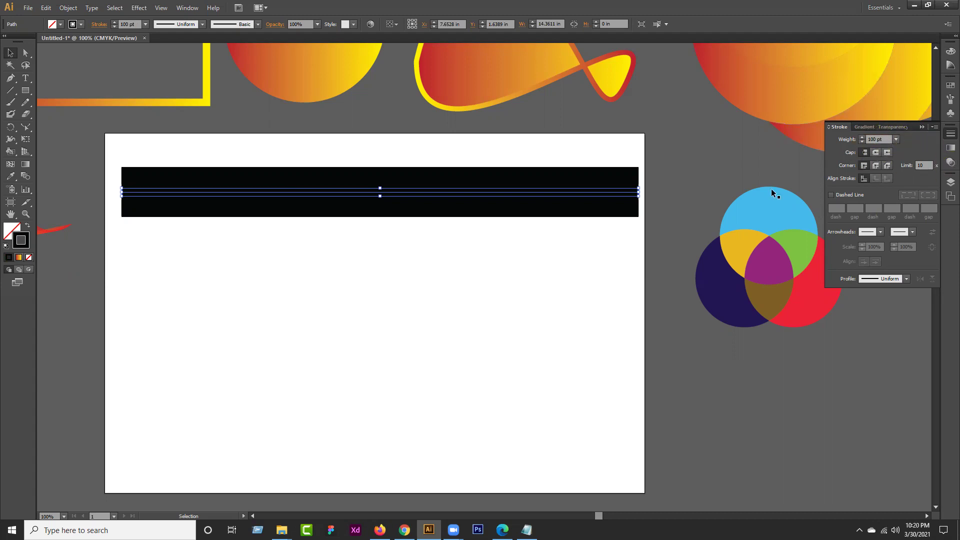
Copy the 100 pt black line and paste the copy directly in front of it
{"action": "left_click", "coordinate": [458, 251]}
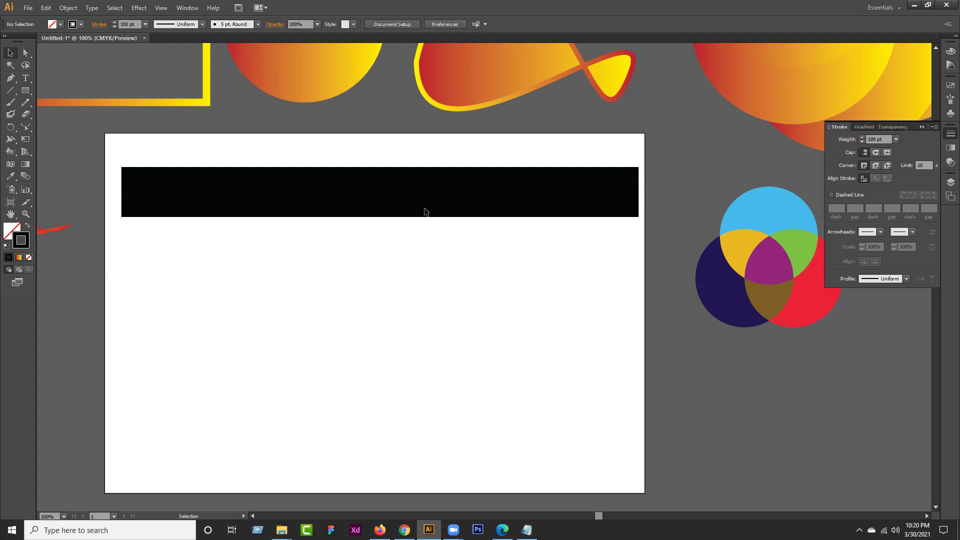
{"action": "left_click", "coordinate": [440, 192]}
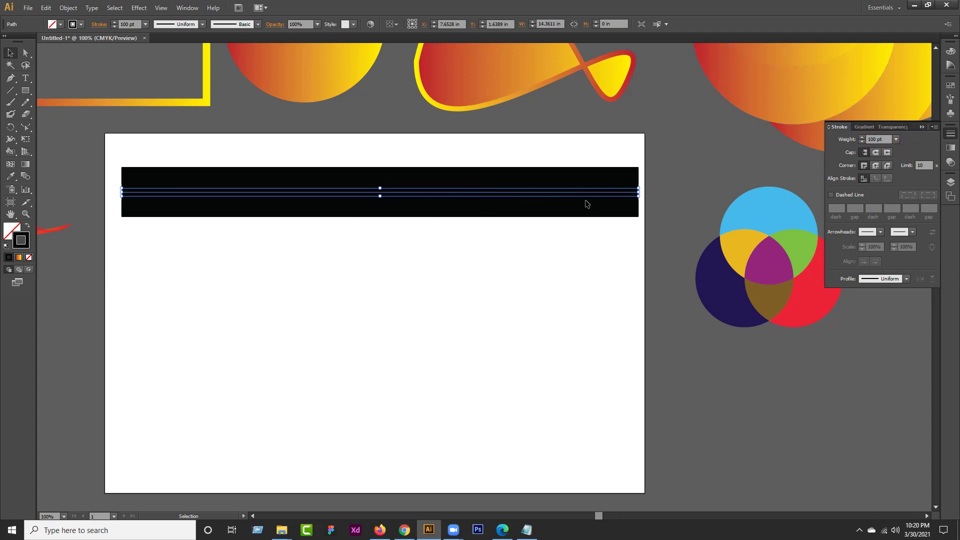
{"action": "left_click", "coordinate": [885, 138]}
{"action": "left_click", "coordinate": [68, 8]}
{"action": "left_click", "coordinate": [46, 7]}
{"action": "left_click", "coordinate": [46, 8]}
{"action": "left_click", "coordinate": [46, 8]}
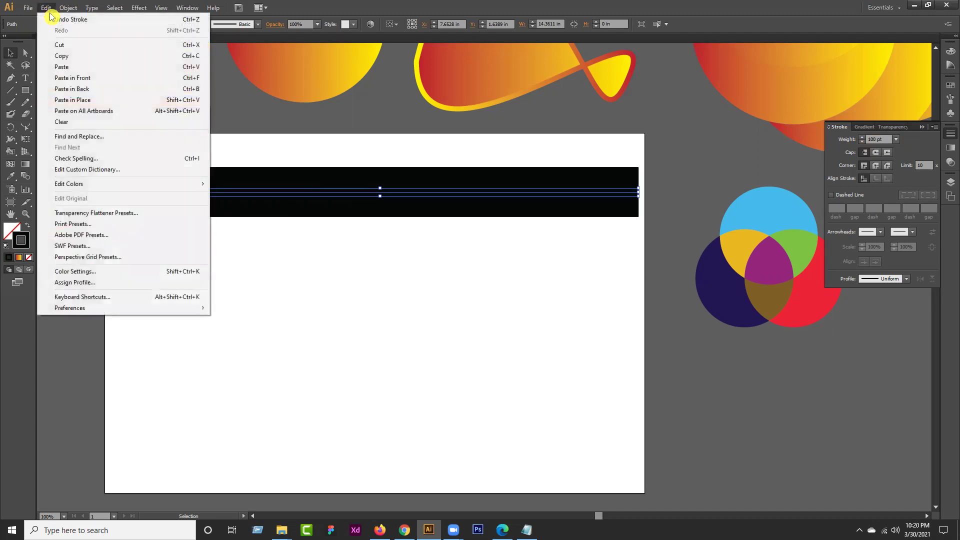
{"action": "left_click", "coordinate": [78, 65]}
{"action": "left_click", "coordinate": [46, 8]}
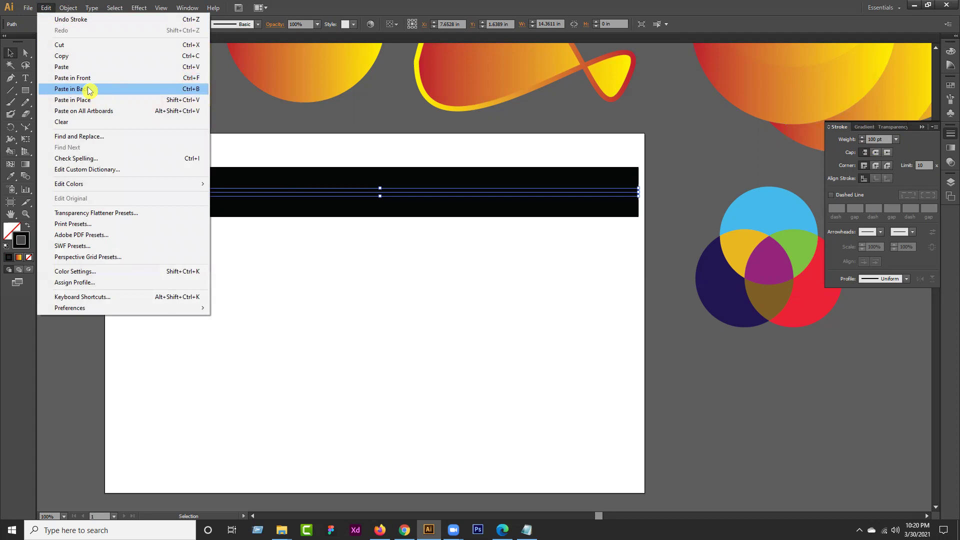
{"action": "left_click", "coordinate": [89, 90]}
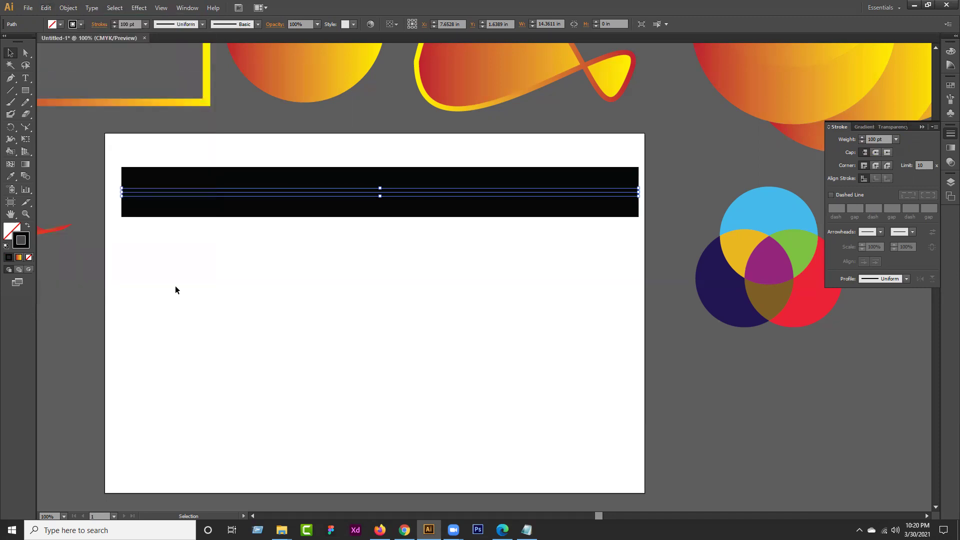
Change the pasted copy's stroke colour to white (ffffff) and its weight to 90 pt
{"action": "double_click", "coordinate": [25, 244]}
{"action": "left_click_drag", "start_coordinate": [552, 175], "coordinate": [521, 100]}
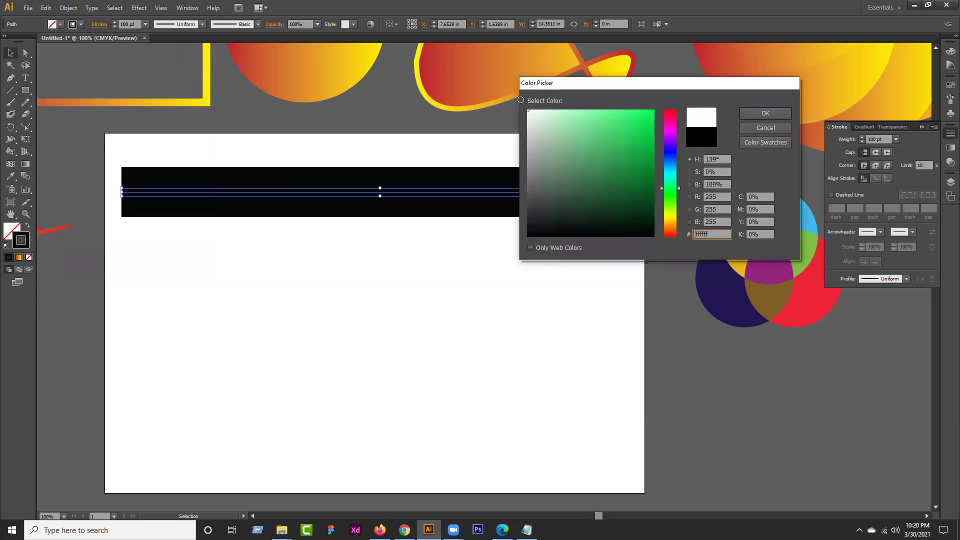
{"action": "left_click", "coordinate": [765, 114]}
{"action": "left_click", "coordinate": [856, 141]}
{"action": "type", "text": "9"}
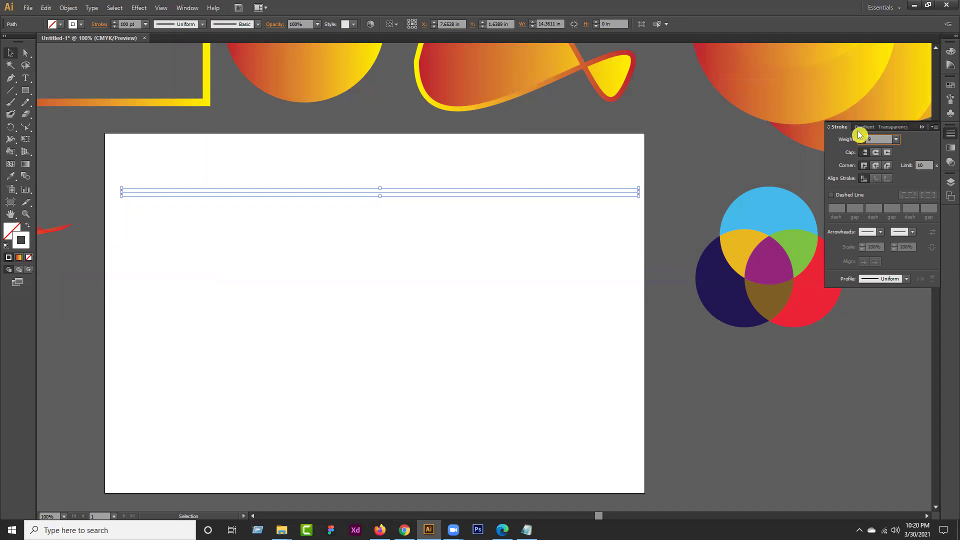
{"action": "type", "text": "0"}
{"action": "key", "text": "Return"}
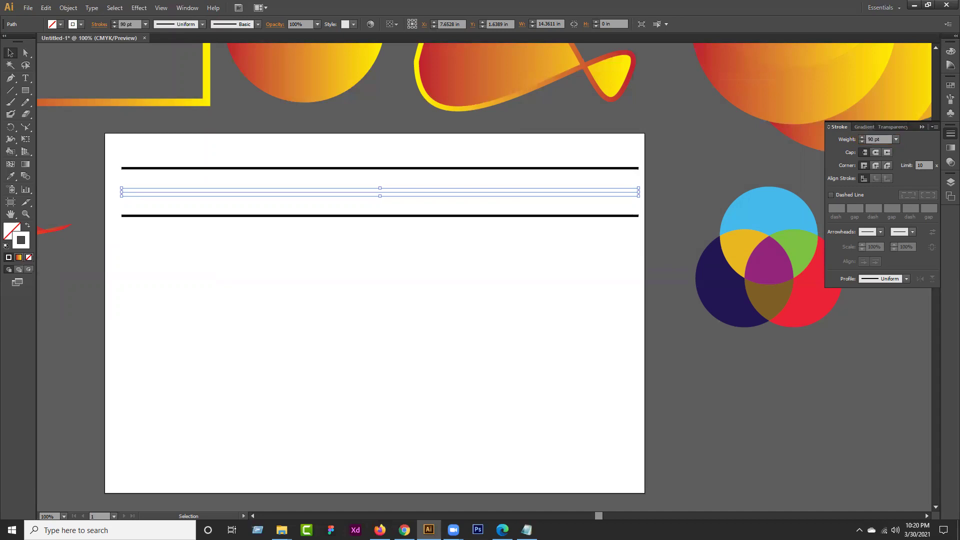
Make the white line dashed, with a 6 pt dash and a 6 pt gap
{"action": "left_click", "coordinate": [831, 196]}
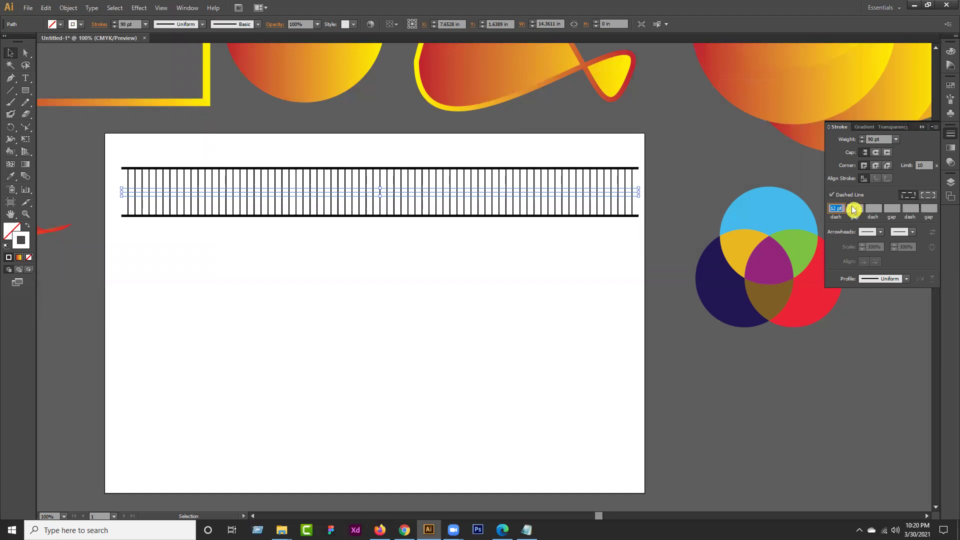
{"action": "type", "text": "6"}
{"action": "left_click", "coordinate": [856, 208]}
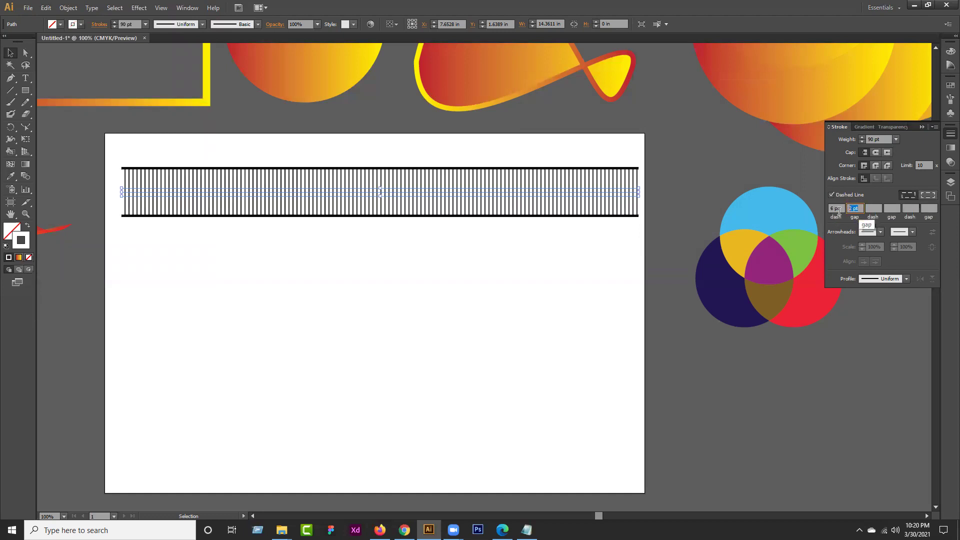
{"action": "type", "text": "6"}
{"action": "left_click", "coordinate": [875, 201]}
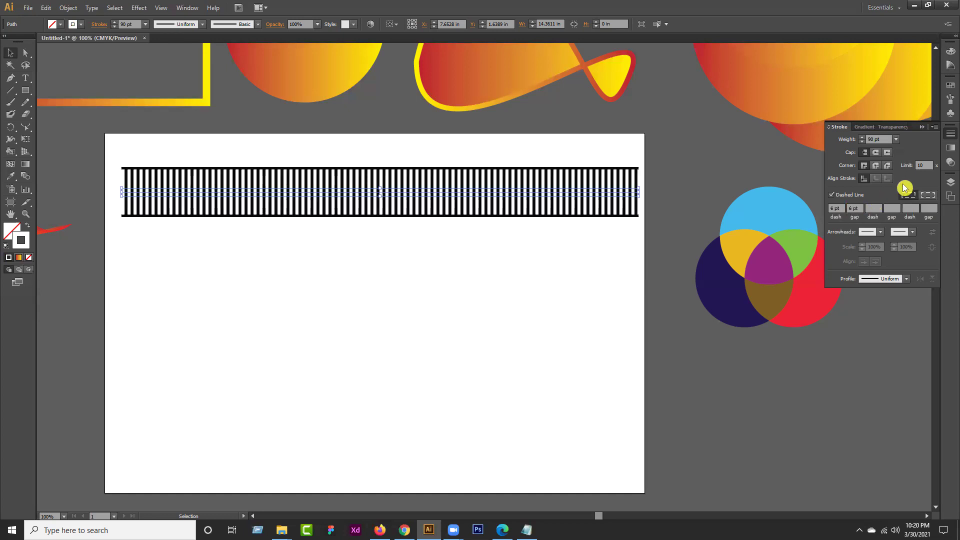
Paste a copy of the white dashed line directly in front of it and set the copy's stroke weight to 80 pt
{"action": "left_click", "coordinate": [46, 8]}
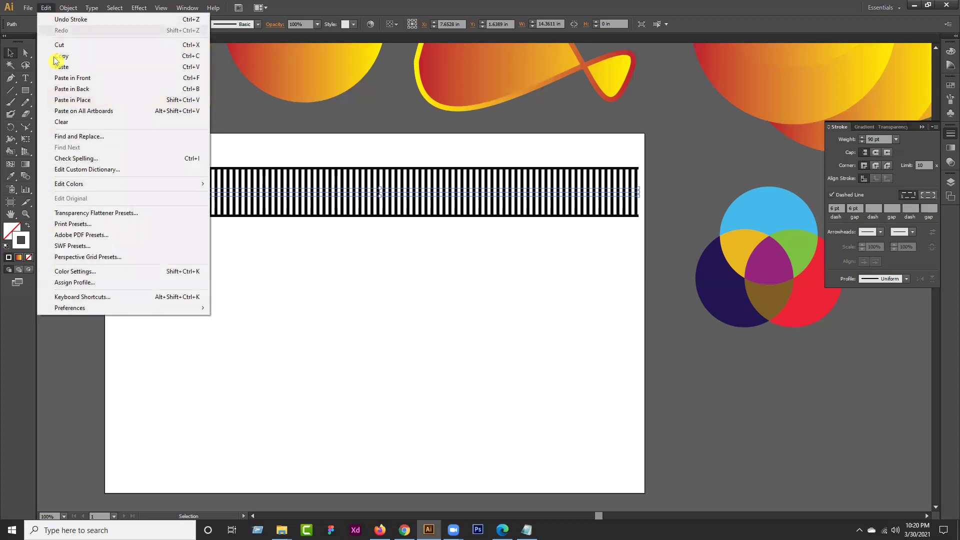
{"action": "left_click", "coordinate": [72, 58]}
{"action": "left_click", "coordinate": [46, 8]}
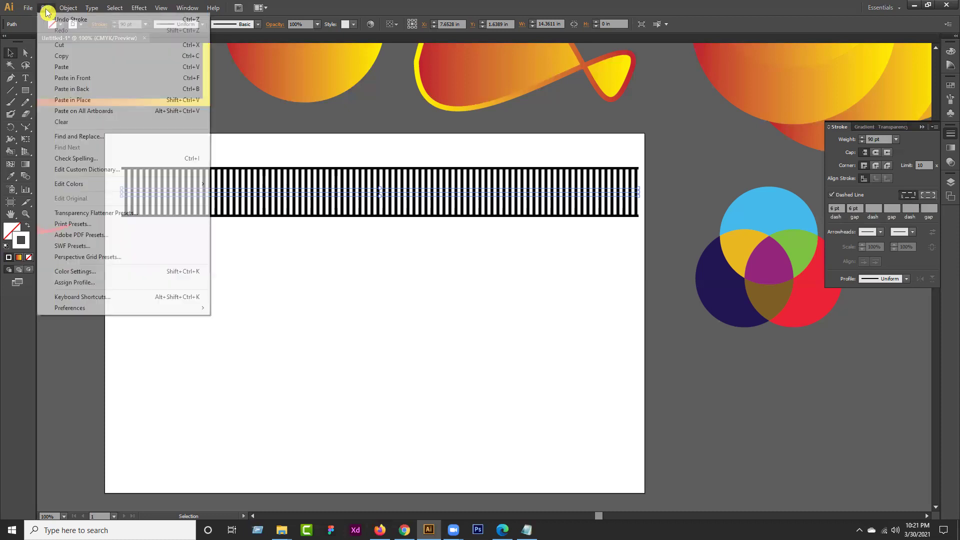
{"action": "left_click", "coordinate": [77, 80]}
{"action": "left_click", "coordinate": [884, 139]}
{"action": "mouse_move", "coordinate": [883, 139]}
{"action": "left_mouse_down"}
{"action": "mouse_move", "coordinate": [855, 144]}
{"action": "mouse_move", "coordinate": [866, 148]}
{"action": "left_mouse_up"}
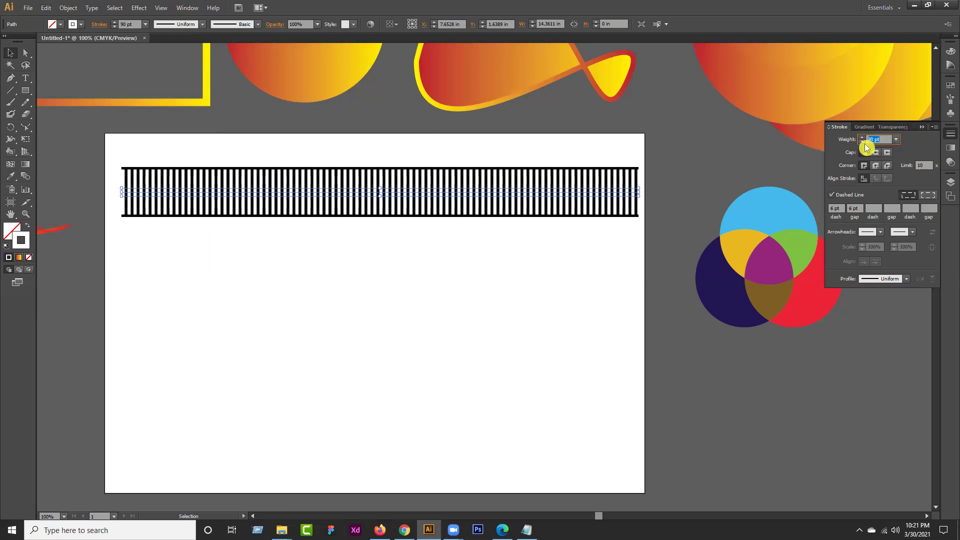
{"action": "type", "text": "80"}
{"action": "key", "text": "Return"}
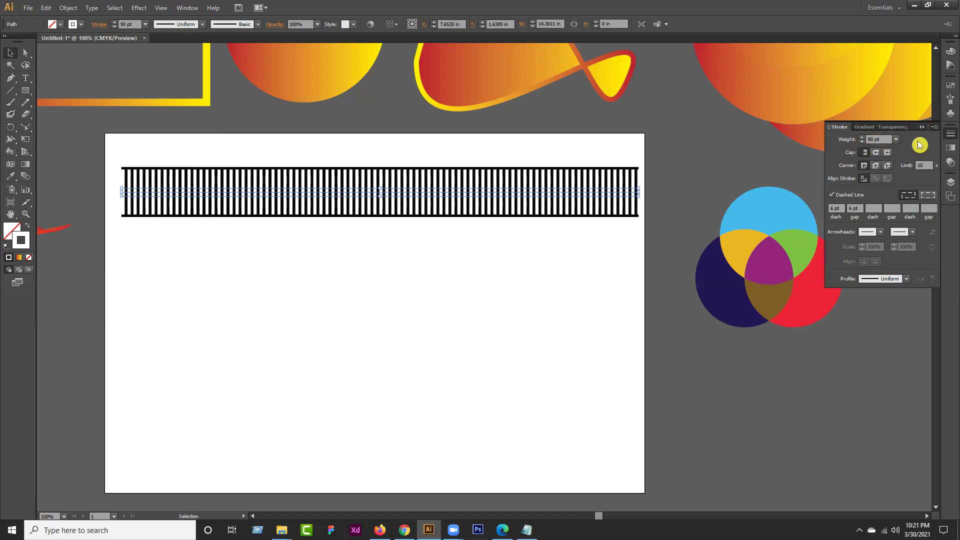
Make the 80 pt line solid instead of dashed and set its stroke colour to black (000000)
{"action": "left_click", "coordinate": [831, 194]}
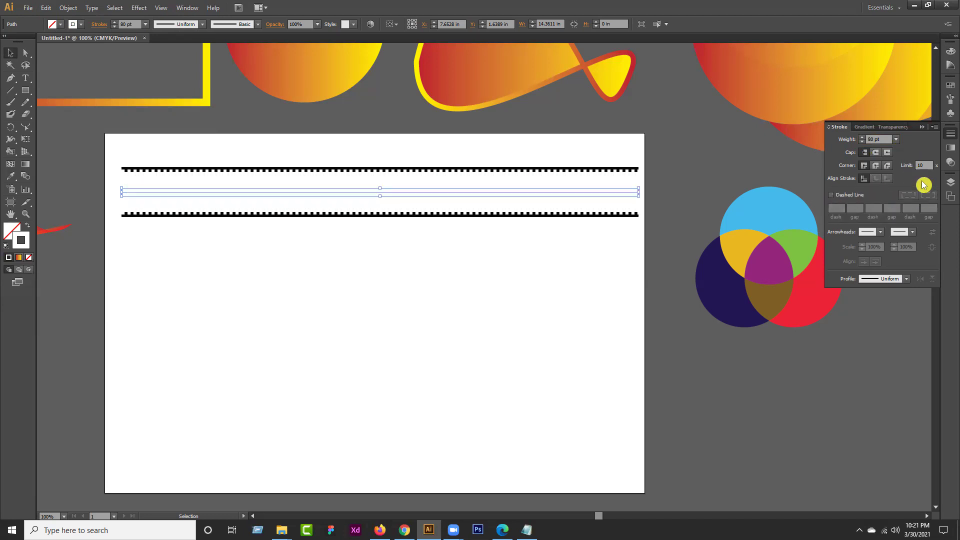
{"action": "left_click", "coordinate": [22, 239]}
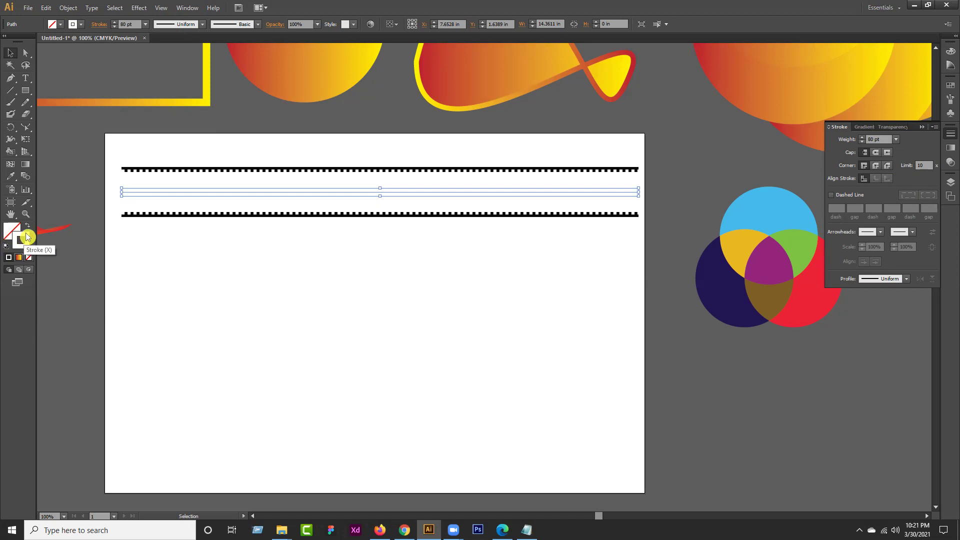
{"action": "double_click", "coordinate": [22, 240]}
{"action": "type", "text": "000000"}
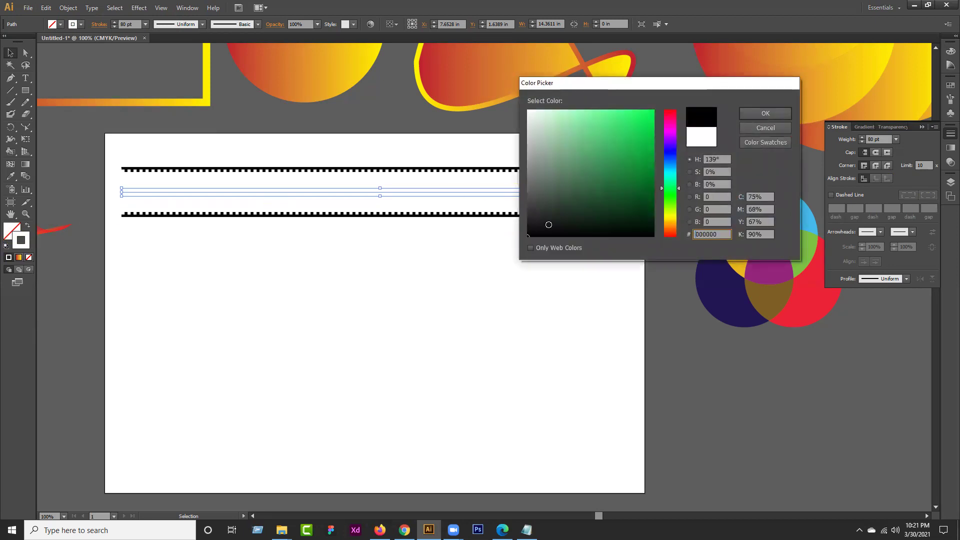
{"action": "left_click", "coordinate": [756, 116]}
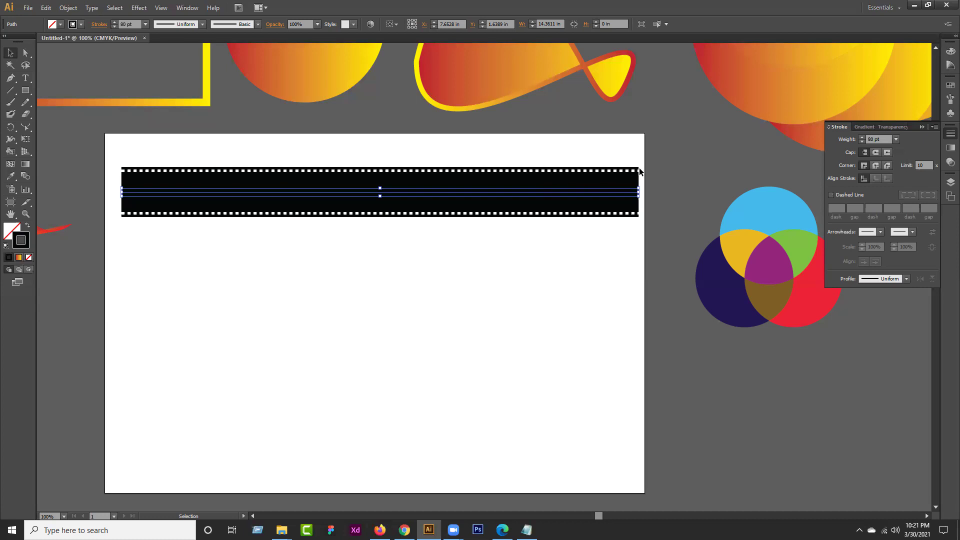
Paste a copy of the black 80 pt line directly in front and set its stroke weight to 70 pt
{"action": "left_click", "coordinate": [45, 8]}
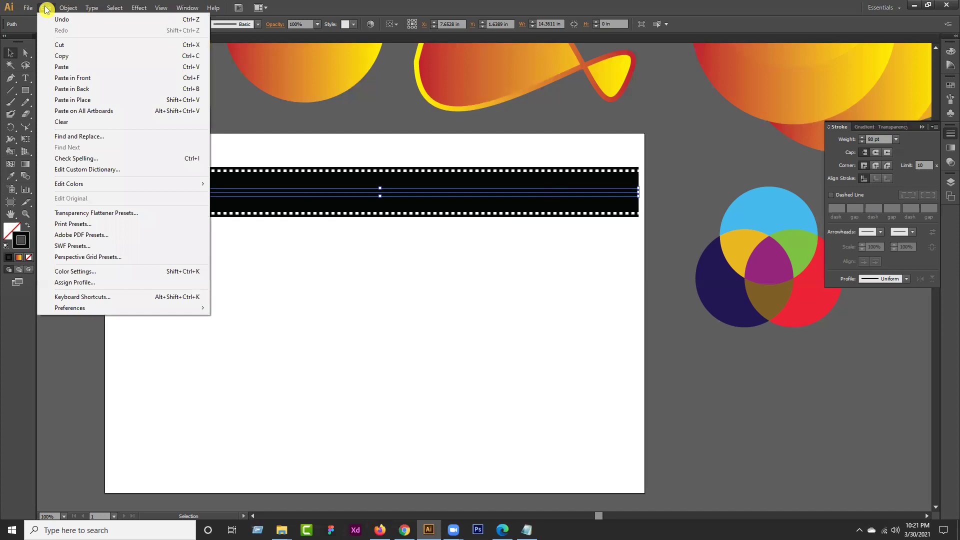
{"action": "left_click", "coordinate": [80, 57]}
{"action": "left_click", "coordinate": [44, 7]}
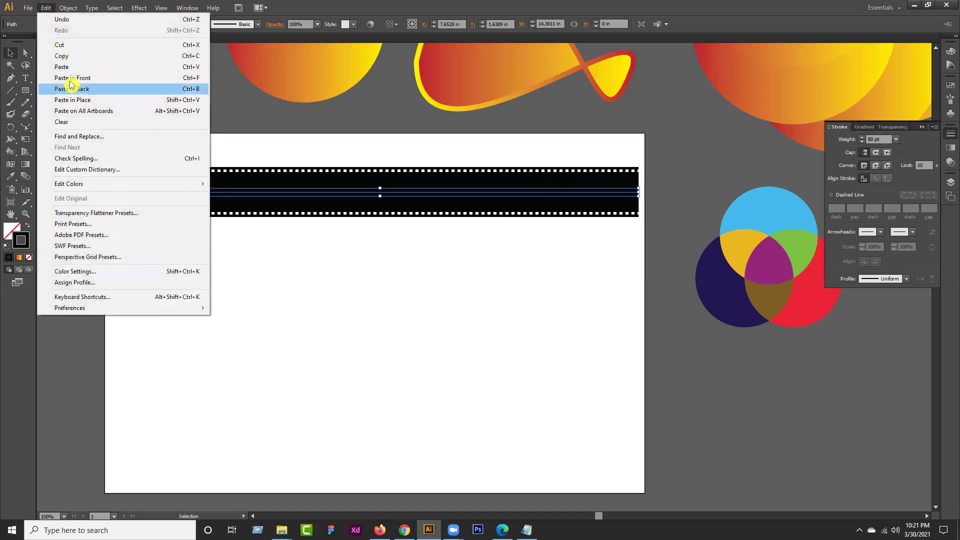
{"action": "left_click", "coordinate": [70, 78]}
{"action": "left_click", "coordinate": [878, 140]}
{"action": "left_click", "coordinate": [838, 140]}
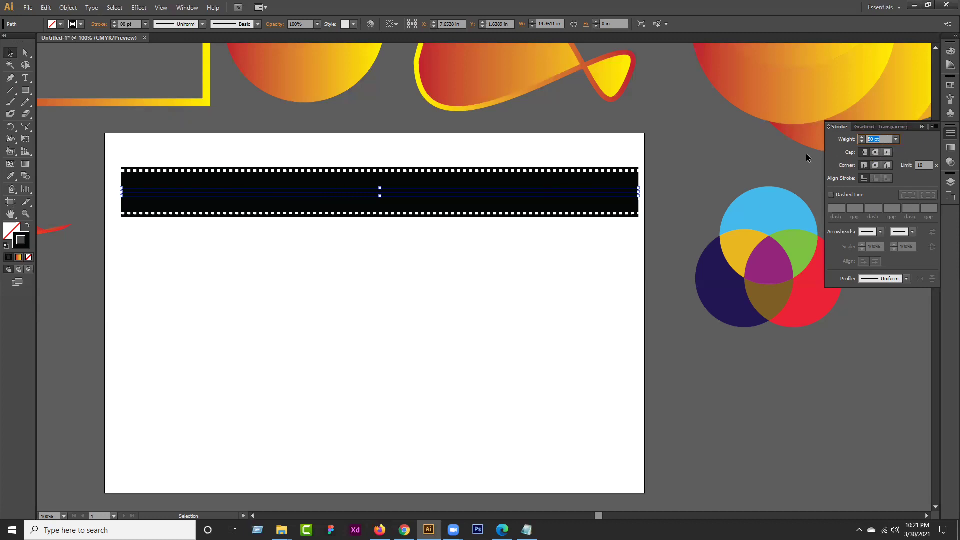
{"action": "type", "text": "70"}
{"action": "key", "text": "Return"}
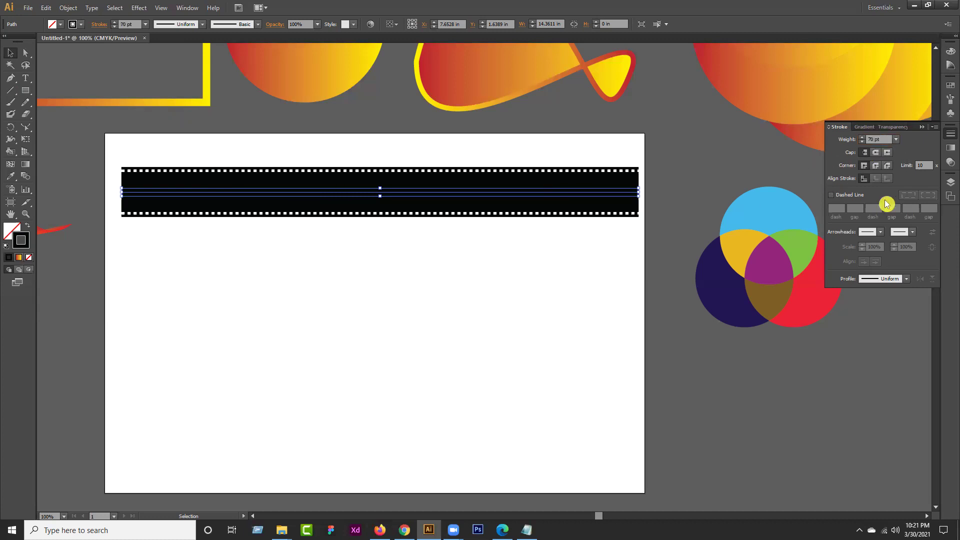
Make the 70 pt line dashed, with a 72 pt dash and a 6 pt gap
{"action": "left_click", "coordinate": [831, 196]}
{"action": "left_click", "coordinate": [844, 207]}
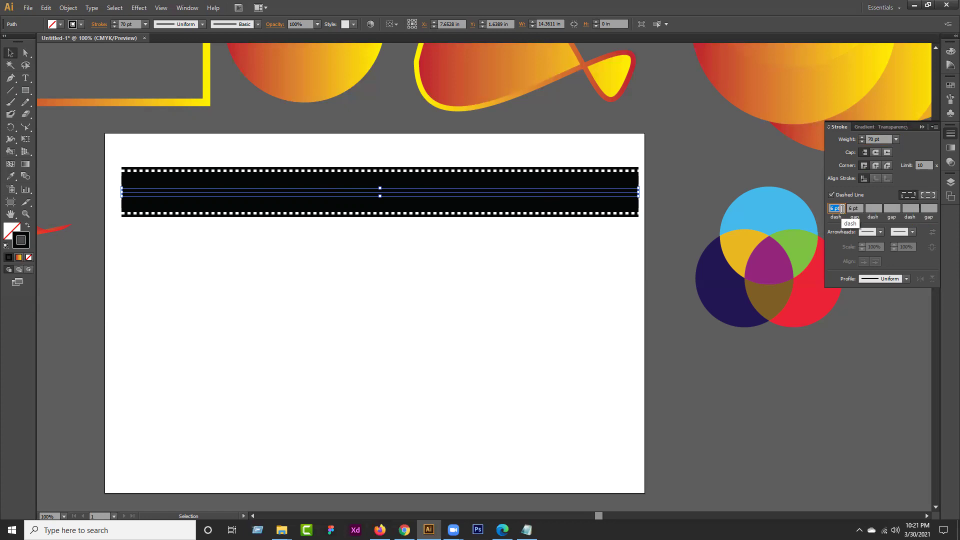
{"action": "type", "text": "72"}
{"action": "left_click", "coordinate": [855, 208]}
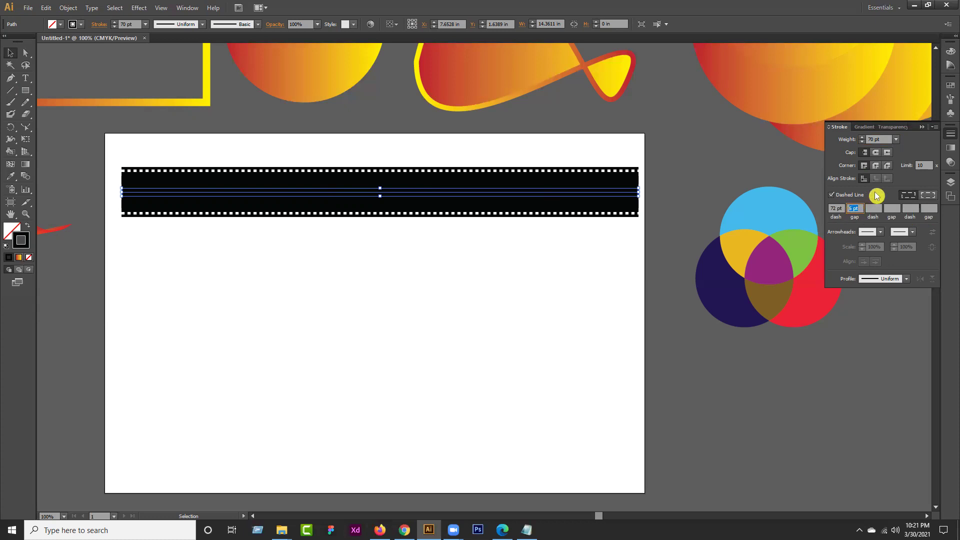
{"action": "left_click", "coordinate": [855, 207]}
Change the 70 pt dashed line's stroke colour to white (ffffff)
{"action": "double_click", "coordinate": [27, 235]}
{"action": "left_click_drag", "start_coordinate": [550, 150], "coordinate": [522, 104]}
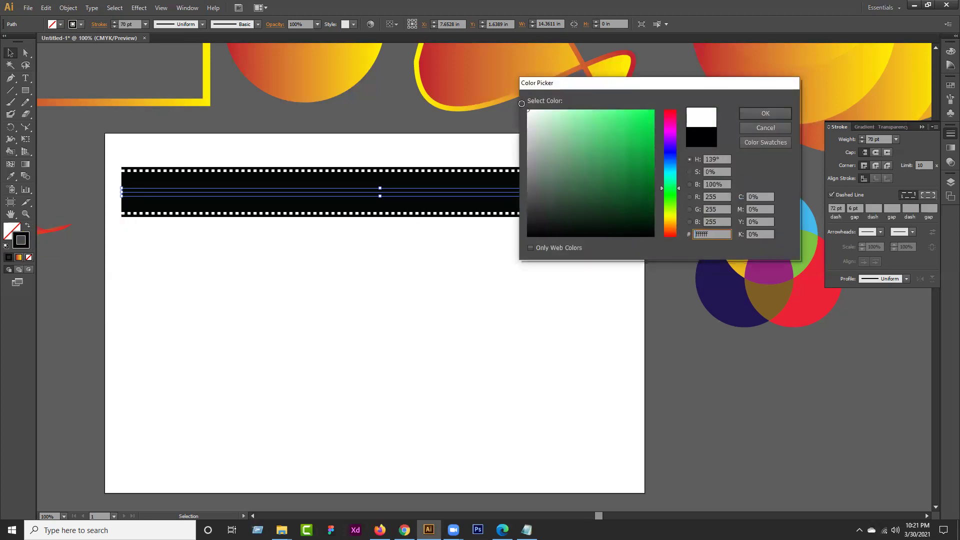
{"action": "left_click", "coordinate": [761, 116]}
{"action": "left_click", "coordinate": [870, 199]}
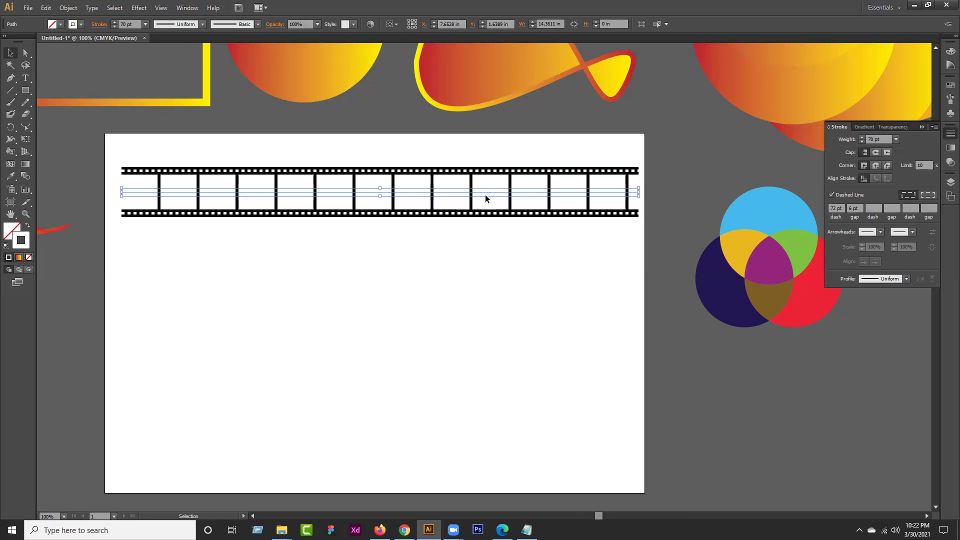
{"action": "left_click", "coordinate": [10, 53]}
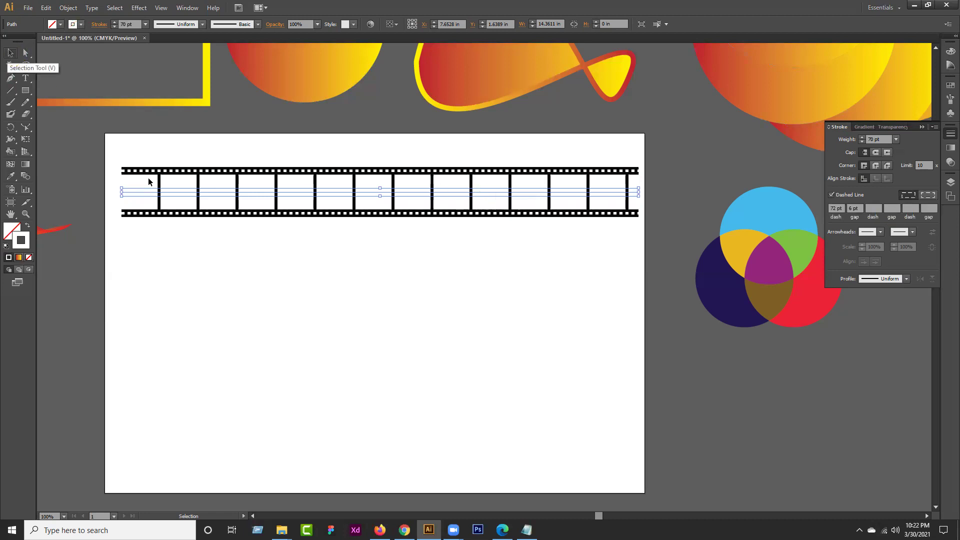
{"action": "left_click", "coordinate": [241, 279]}
{"action": "left_click_drag", "start_coordinate": [347, 215], "coordinate": [447, 152]}
{"action": "left_click", "coordinate": [406, 224]}
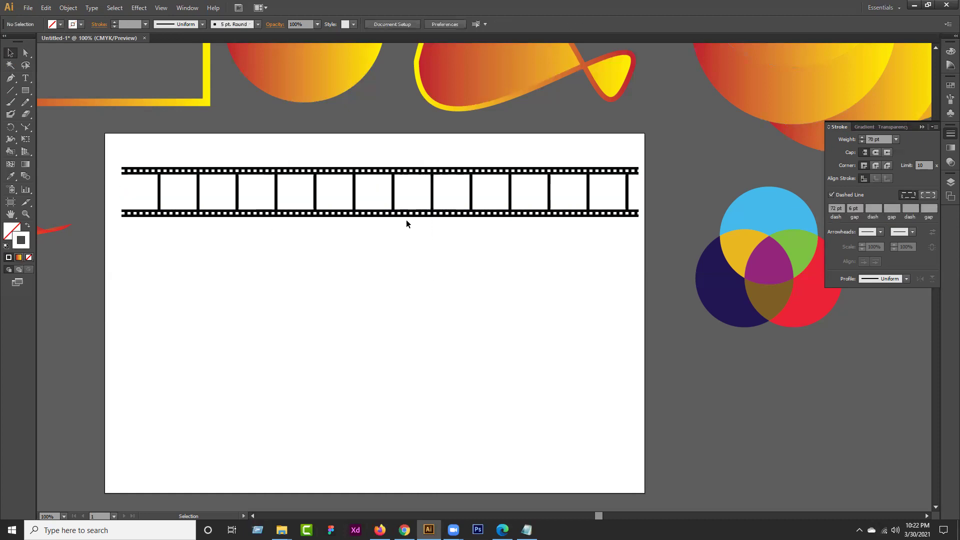
{"action": "left_click_drag", "start_coordinate": [414, 191], "coordinate": [409, 272]}
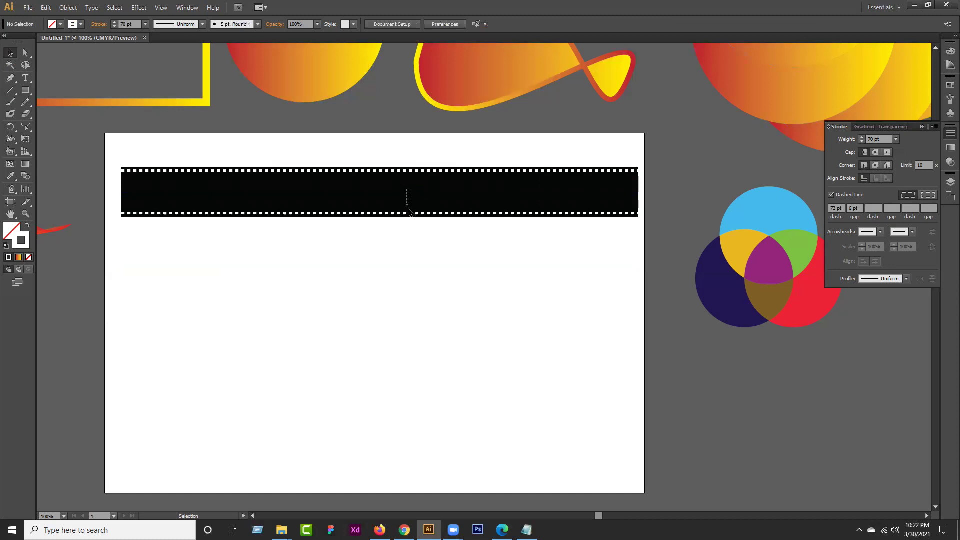
{"action": "left_click", "coordinate": [409, 194]}
{"action": "left_click_drag", "start_coordinate": [409, 195], "coordinate": [413, 289]}
{"action": "left_click", "coordinate": [419, 346]}
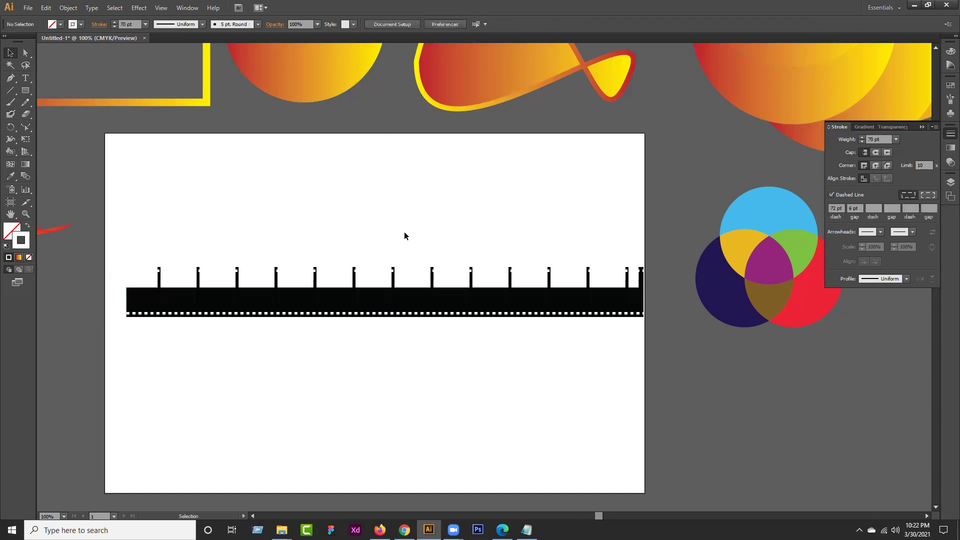
{"action": "key", "text": "ctrl+z"}
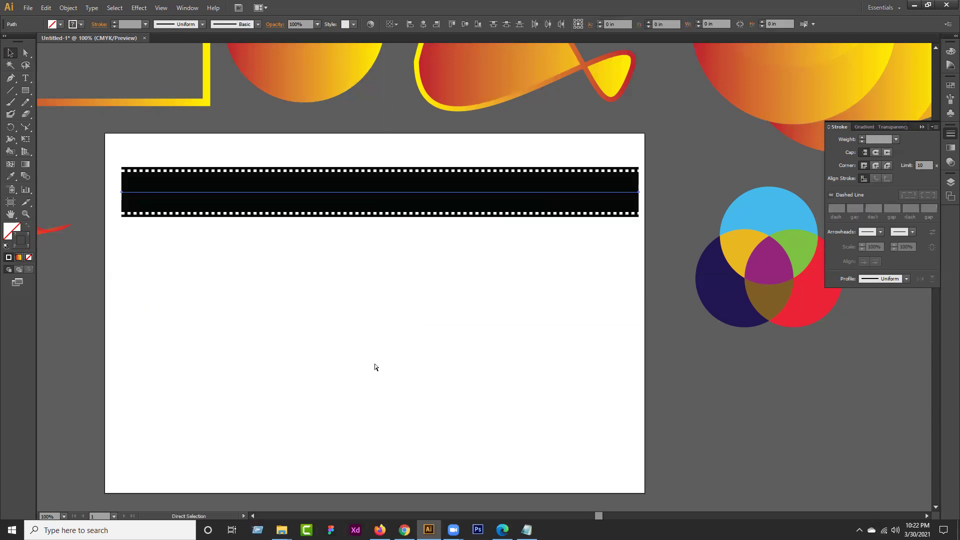
{"action": "key", "text": "ctrl+z"}
{"action": "key", "text": "v"}
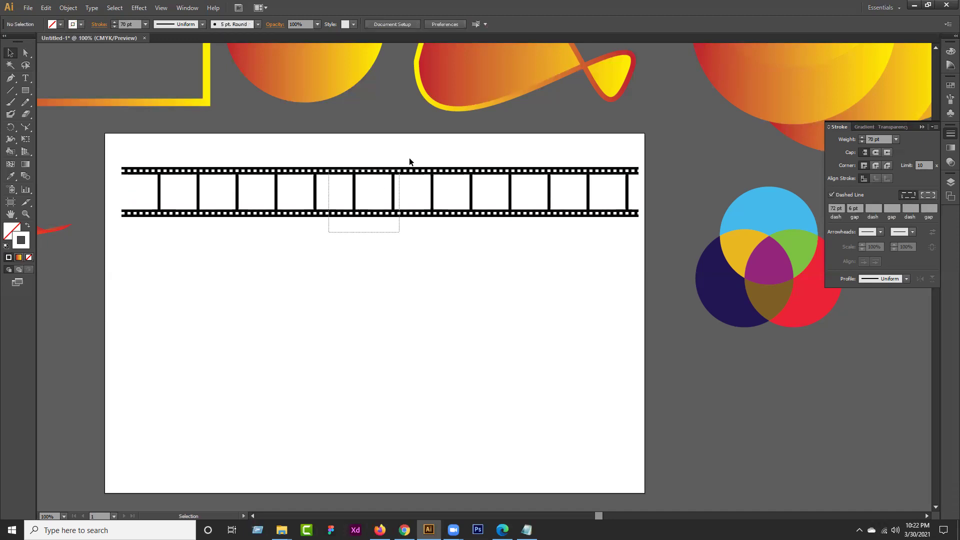
Select all the stacked lines of the film strip and group them
{"action": "left_click_drag", "start_coordinate": [409, 158], "coordinate": [409, 227]}
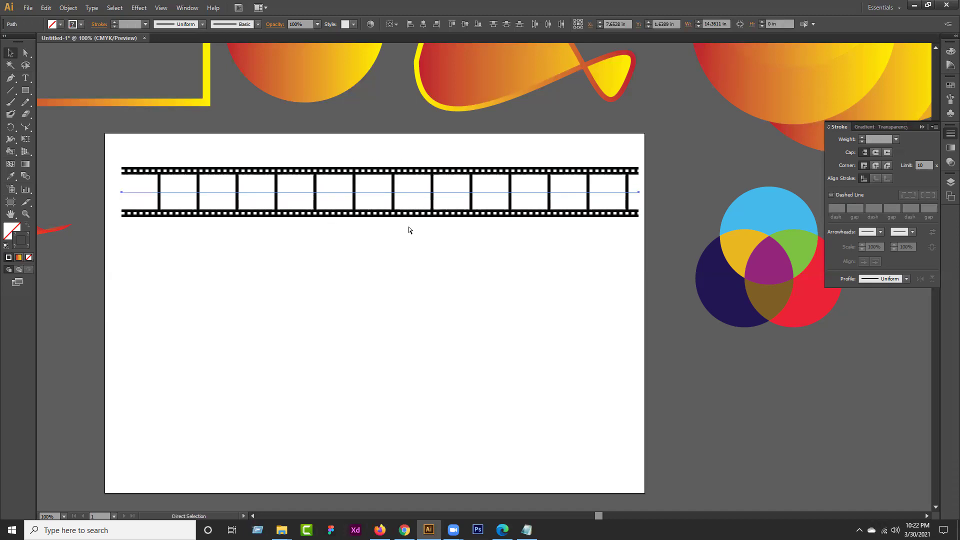
{"action": "left_click", "coordinate": [407, 227]}
{"action": "left_click", "coordinate": [404, 189]}
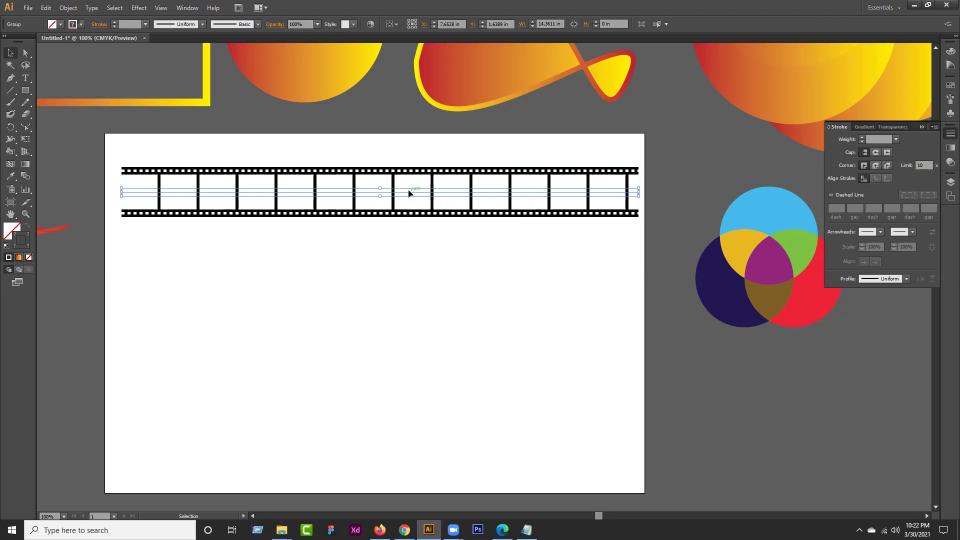
{"action": "left_click", "coordinate": [416, 292]}
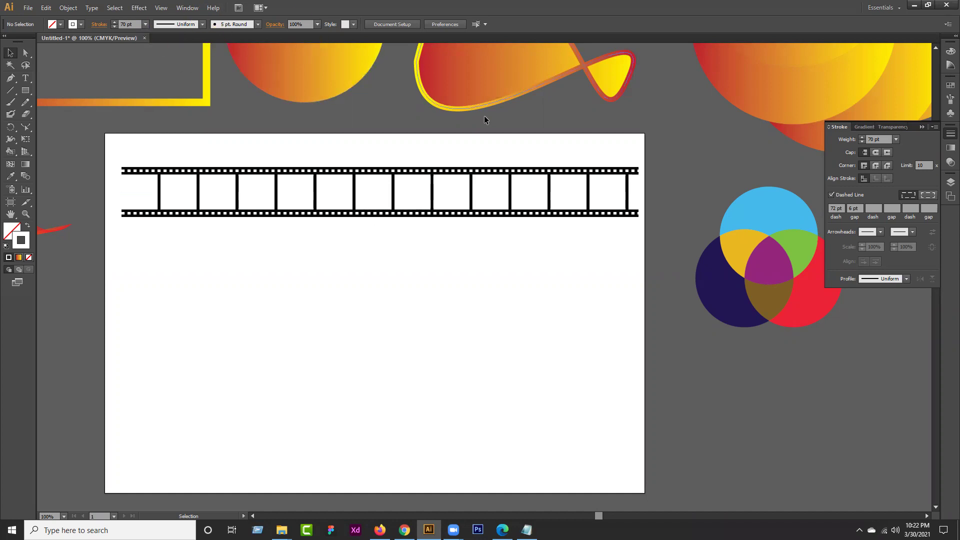
Save the grouped film strip as a new Movie Clip symbol named "Film Reel"
{"action": "left_click", "coordinate": [188, 8]}
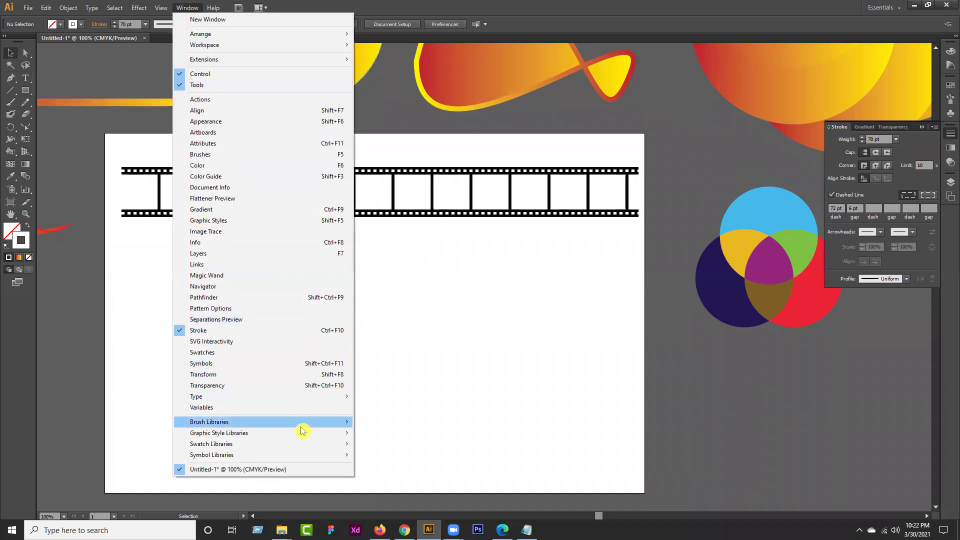
{"action": "left_click", "coordinate": [218, 365]}
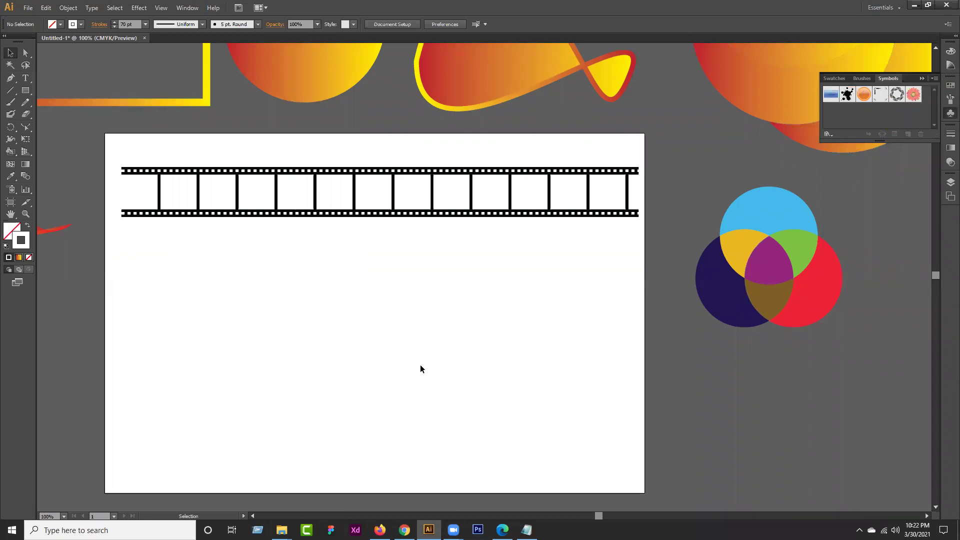
{"action": "left_click", "coordinate": [432, 193]}
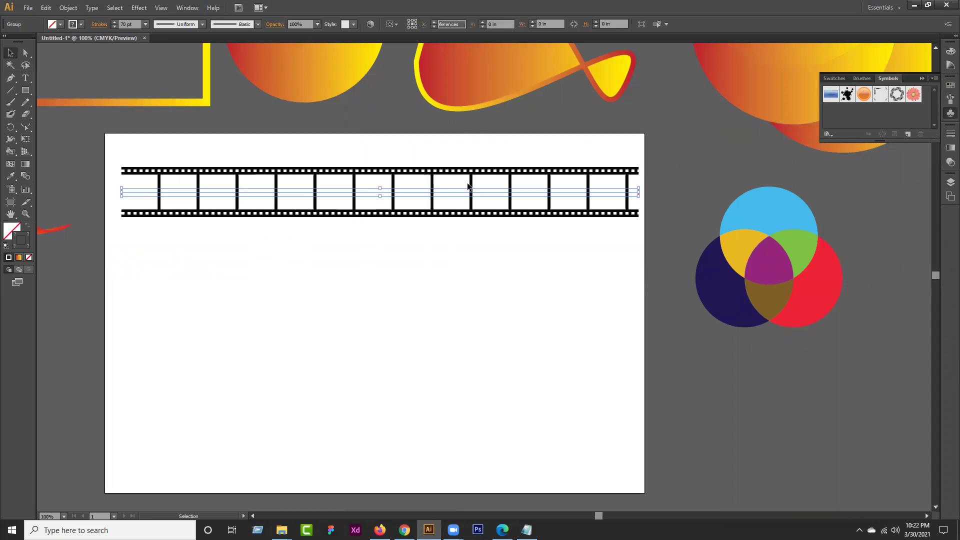
{"action": "left_click_drag", "start_coordinate": [434, 190], "coordinate": [869, 118]}
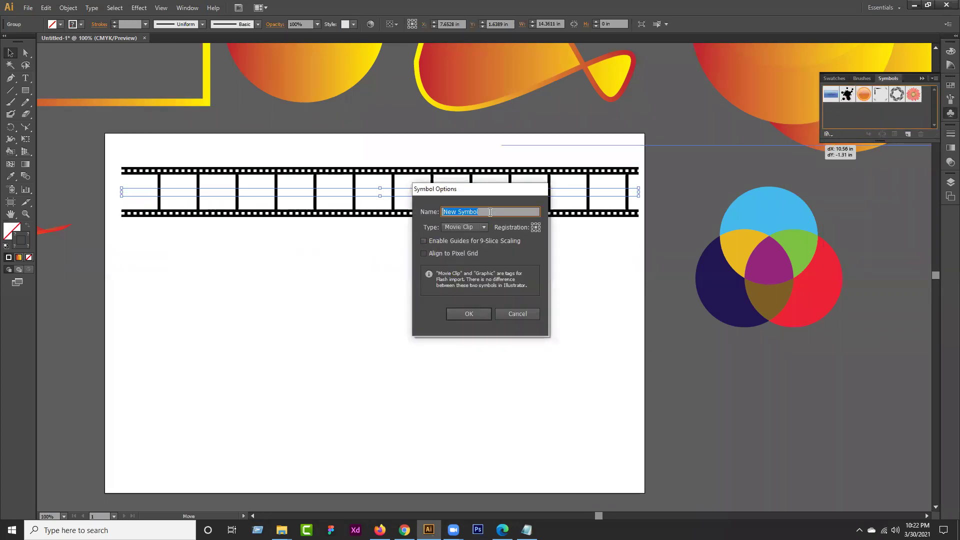
{"action": "type", "text": "Film Reel"}
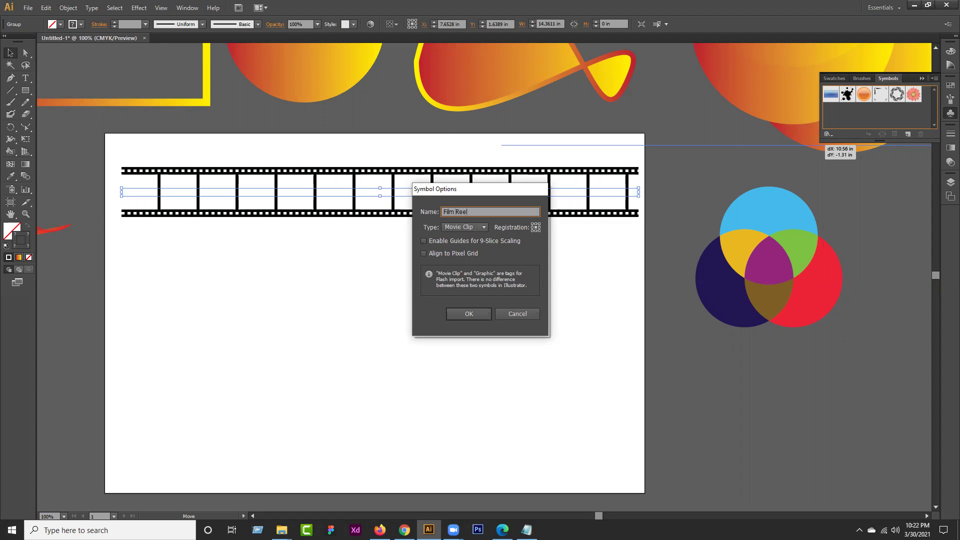
{"action": "left_click", "coordinate": [477, 315]}
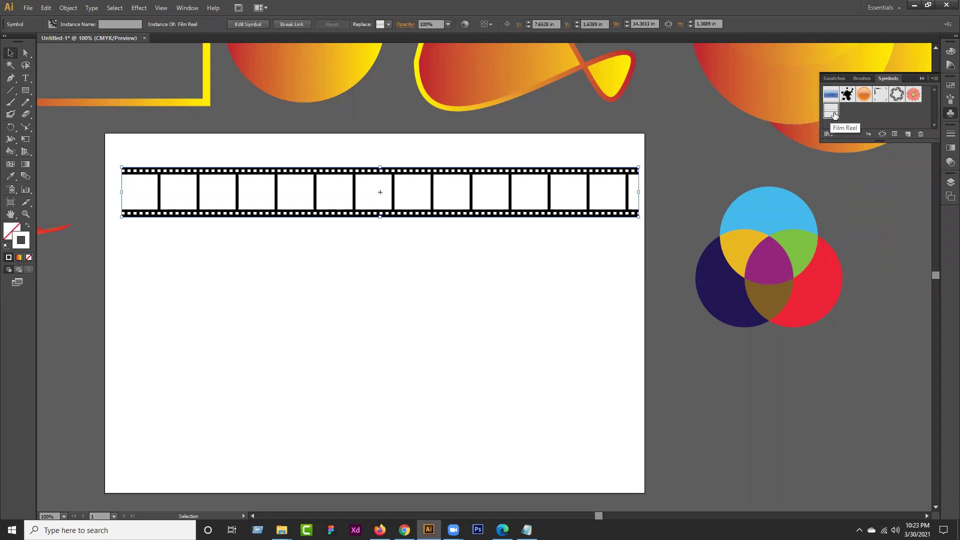
{"action": "left_click", "coordinate": [386, 349]}
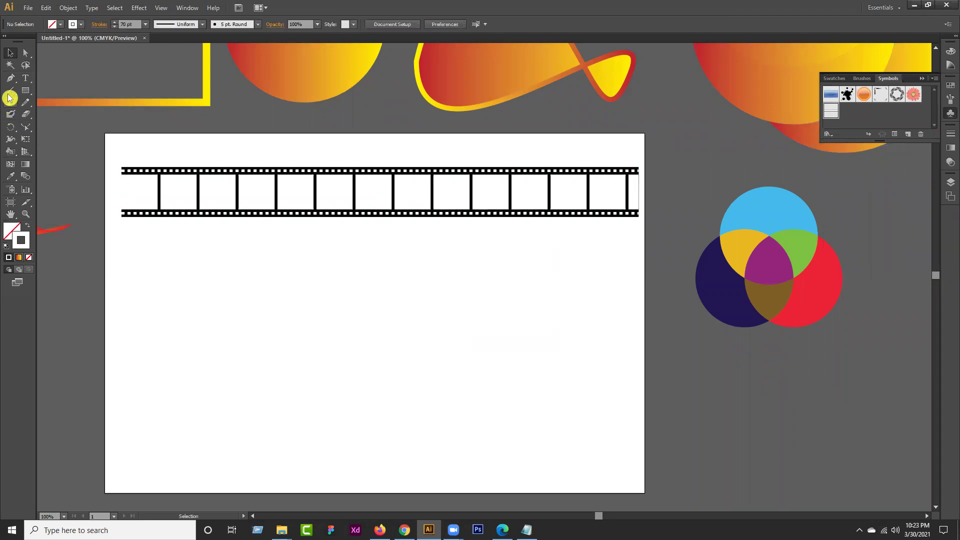
Draw an S-shaped curved path about 13.7 in wide and 2.9 in high below the film strip with the Pen tool
{"action": "left_click", "coordinate": [8, 77]}
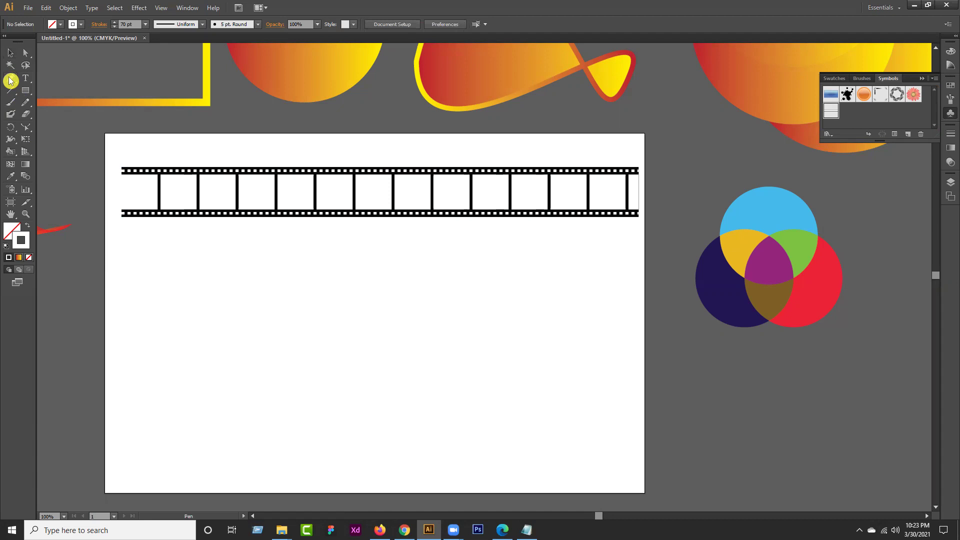
{"action": "scroll", "coordinate": [361, 322], "scroll_direction": "down", "scroll_amount": 2}
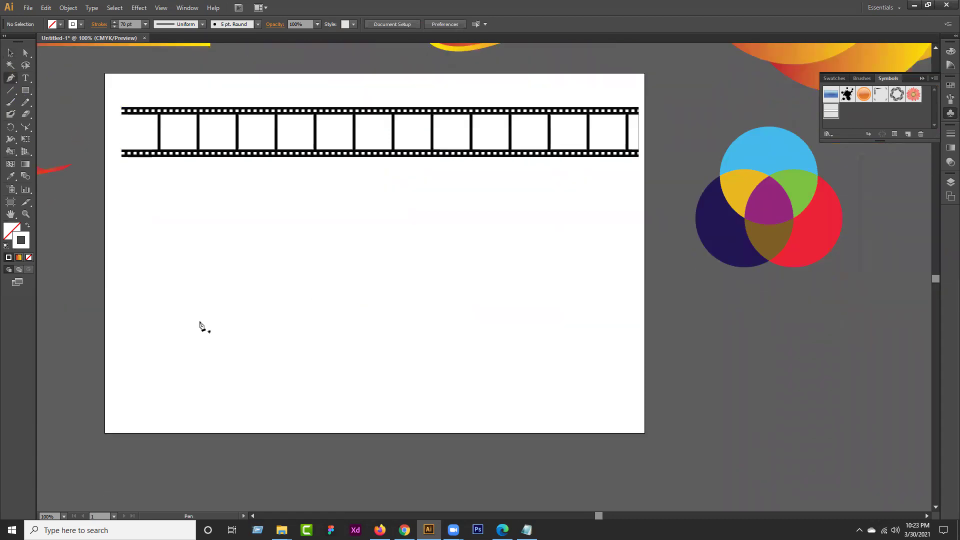
{"action": "left_click", "coordinate": [130, 354]}
{"action": "left_click_drag", "start_coordinate": [398, 347], "coordinate": [549, 451]}
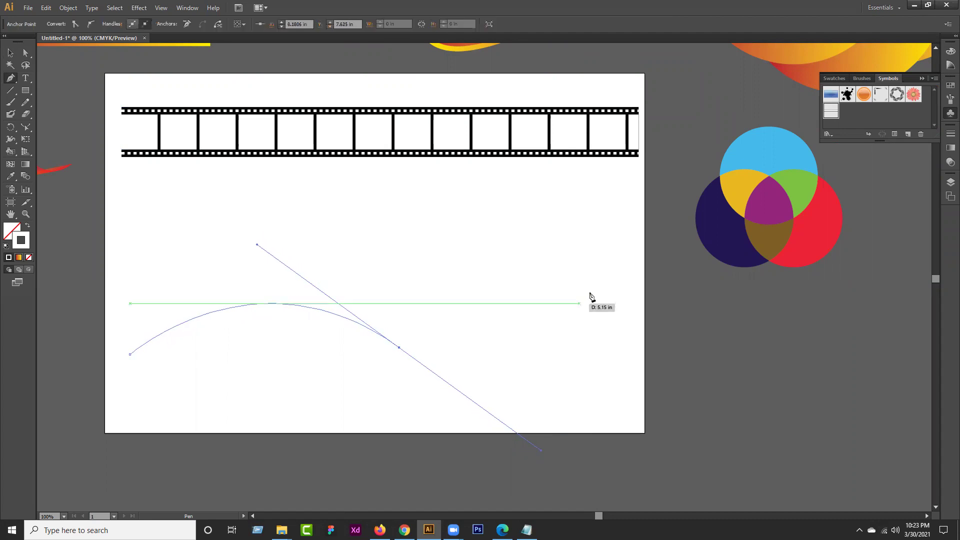
{"action": "left_click_drag", "start_coordinate": [622, 282], "coordinate": [625, 244]}
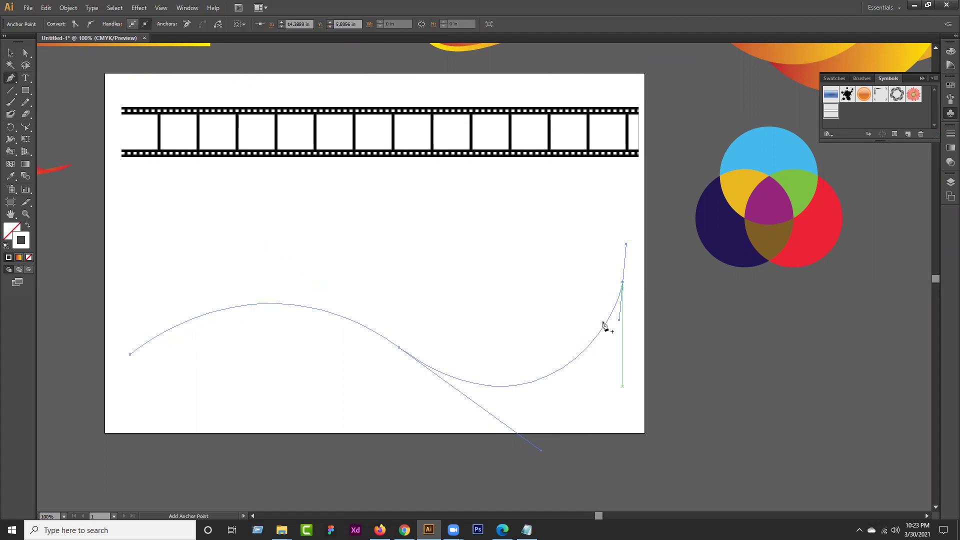
Change the curved path's stroke colour to black
{"action": "left_click", "coordinate": [22, 247]}
{"action": "double_click", "coordinate": [19, 249]}
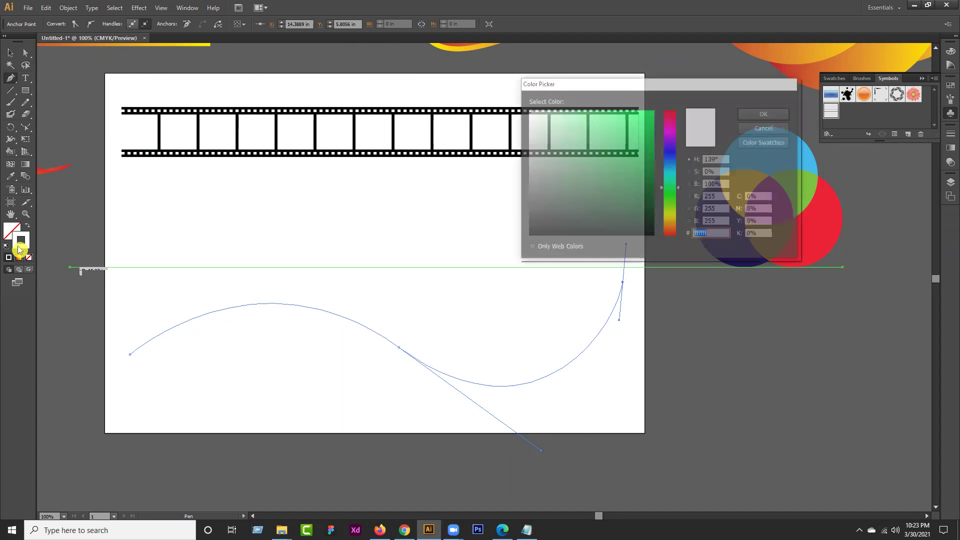
{"action": "left_click", "coordinate": [744, 118]}
{"action": "left_click", "coordinate": [13, 53]}
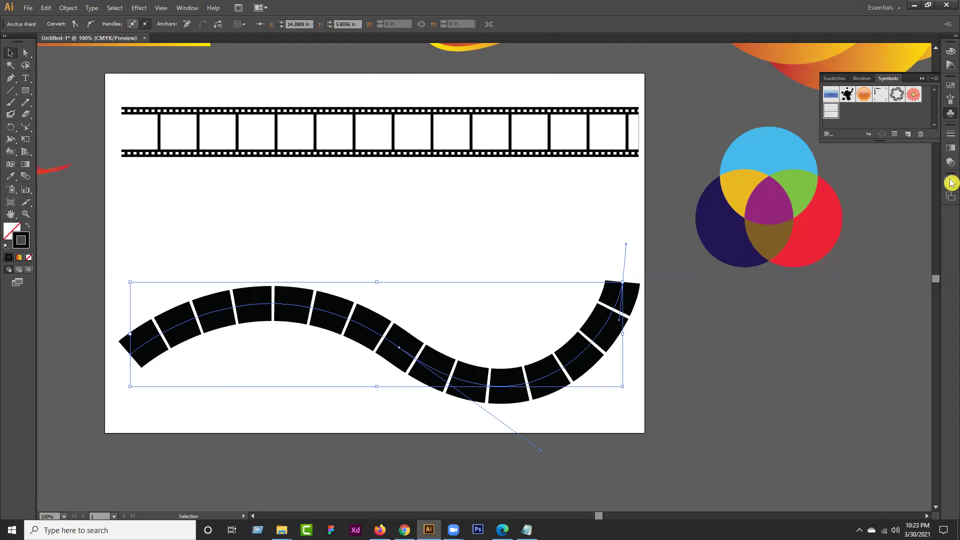
Make the curved path's stroke solid instead of dashed and set its weight to 1 pt
{"action": "left_click", "coordinate": [951, 133]}
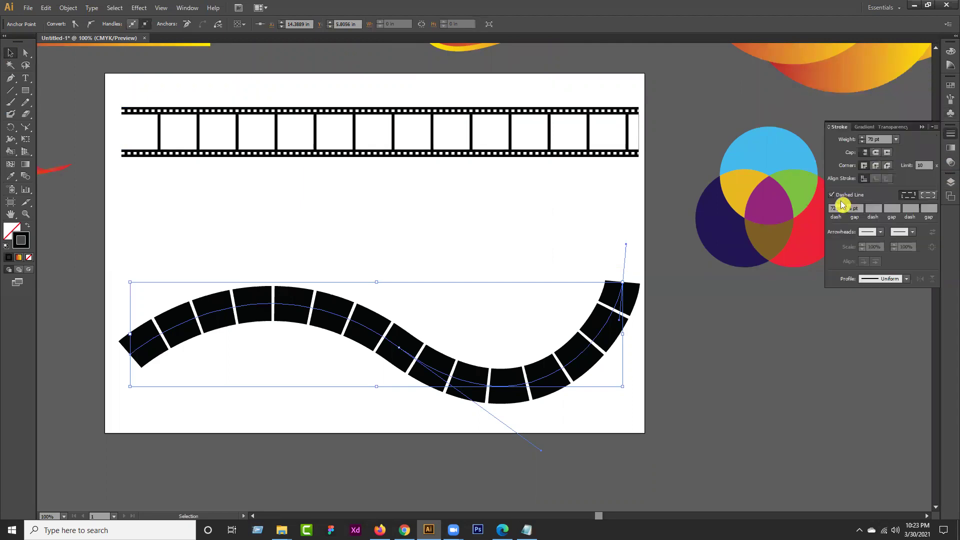
{"action": "left_click", "coordinate": [831, 194]}
{"action": "double_click", "coordinate": [881, 138]}
{"action": "type", "text": "1"}
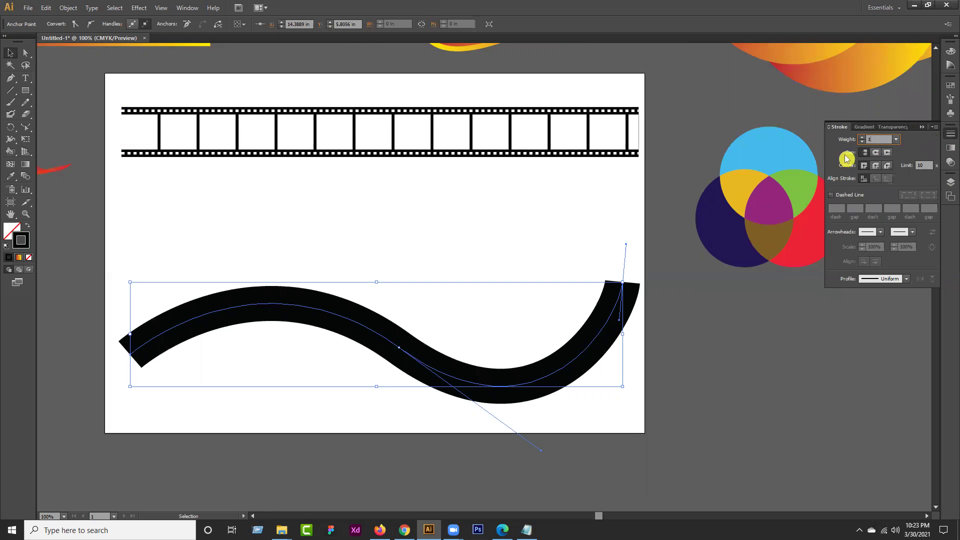
{"action": "key", "text": "Return"}
{"action": "left_click", "coordinate": [502, 226]}
Start a 3D Extrude & Bevel effect on the curved path with the preview on
{"action": "left_click_drag", "start_coordinate": [350, 402], "coordinate": [463, 259]}
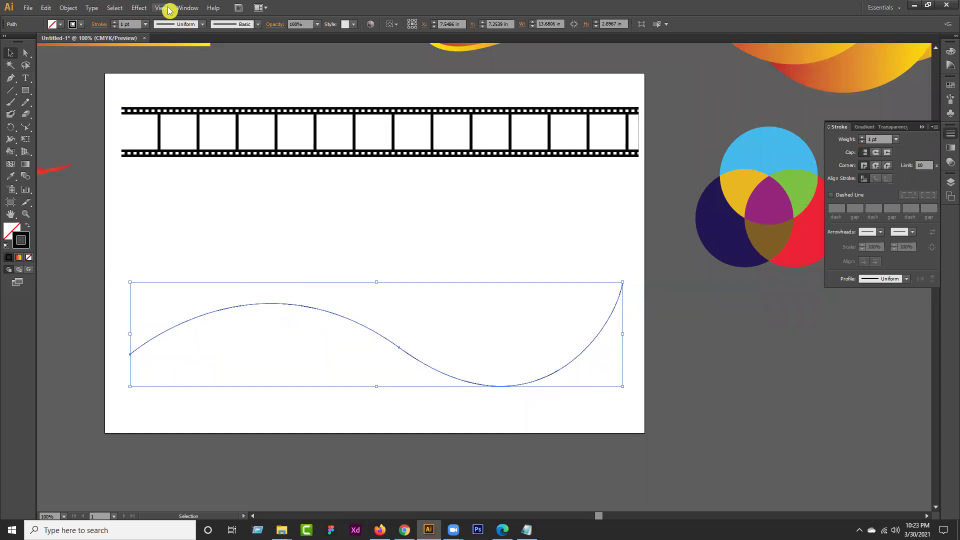
{"action": "left_click", "coordinate": [140, 8]}
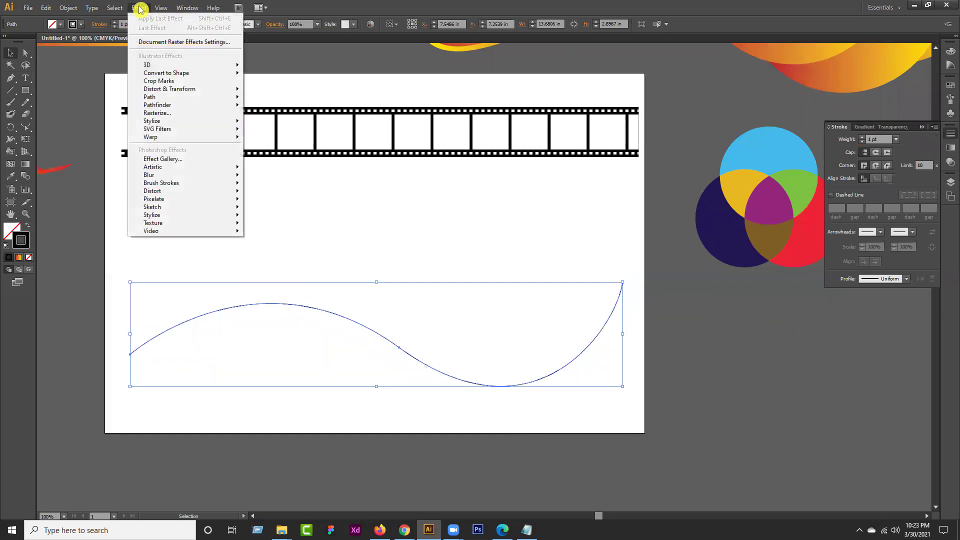
{"action": "mouse_move", "coordinate": [153, 65]}
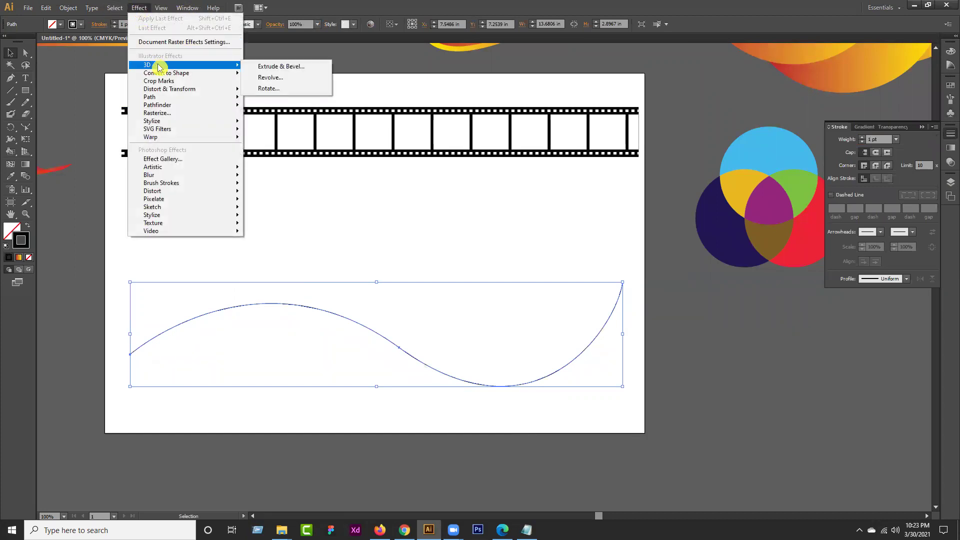
{"action": "left_click", "coordinate": [282, 67]}
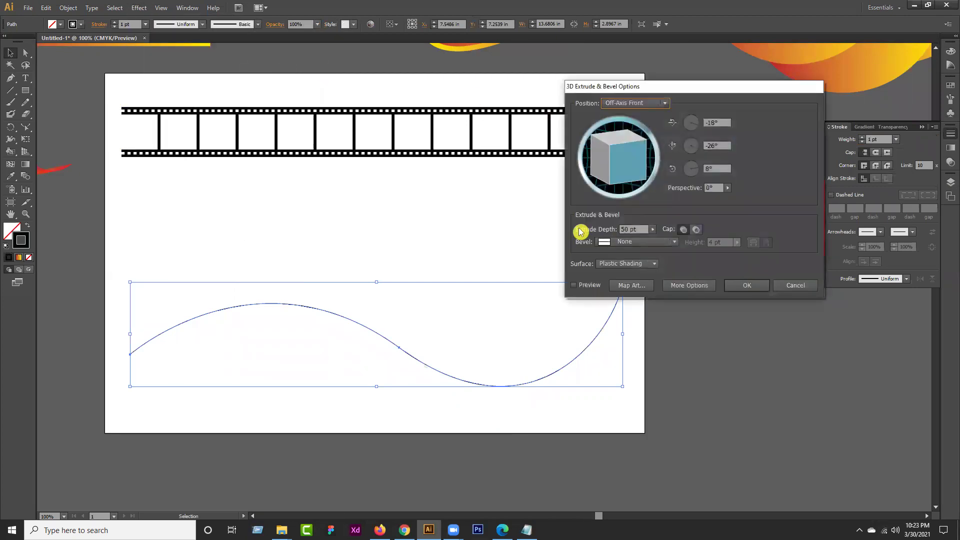
{"action": "left_click", "coordinate": [574, 287]}
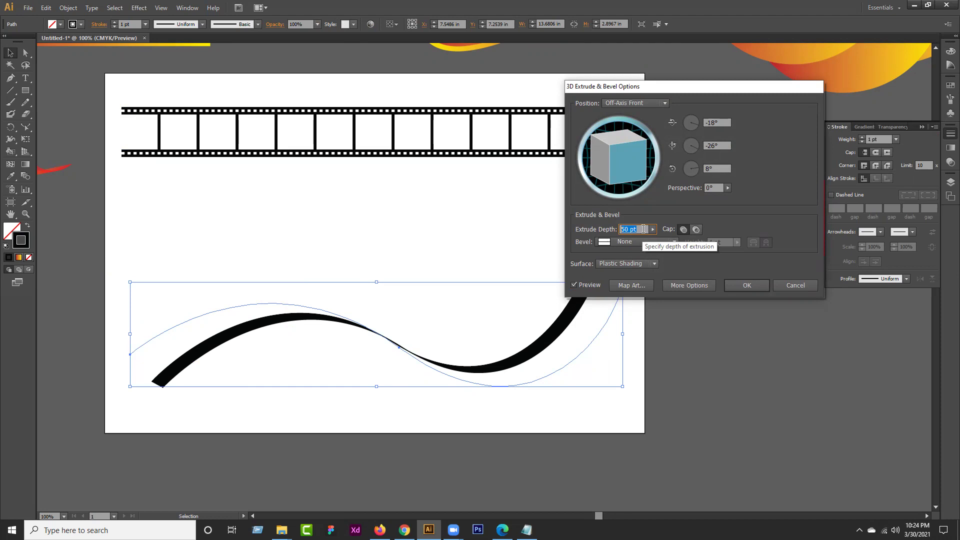
Try extrude depths of 250 pt and 200 pt on the curved path
{"action": "type", "text": "0"}
{"action": "left_click", "coordinate": [575, 290]}
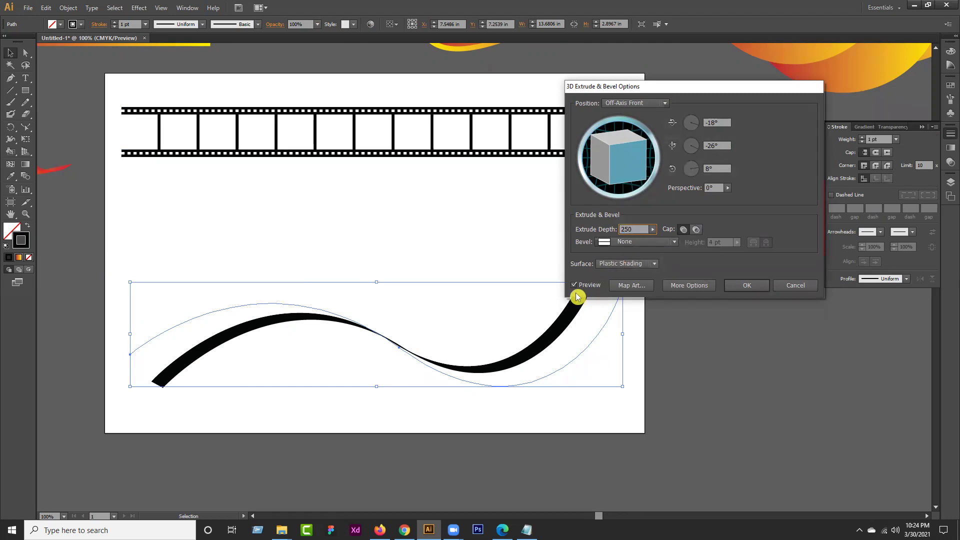
{"action": "left_click", "coordinate": [631, 229]}
{"action": "type", "text": "200"}
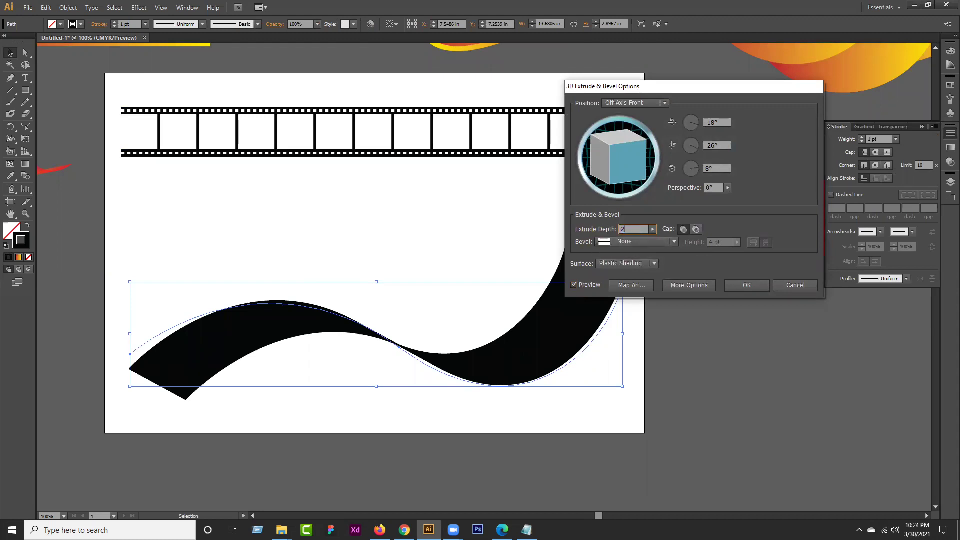
{"action": "left_click", "coordinate": [579, 286]}
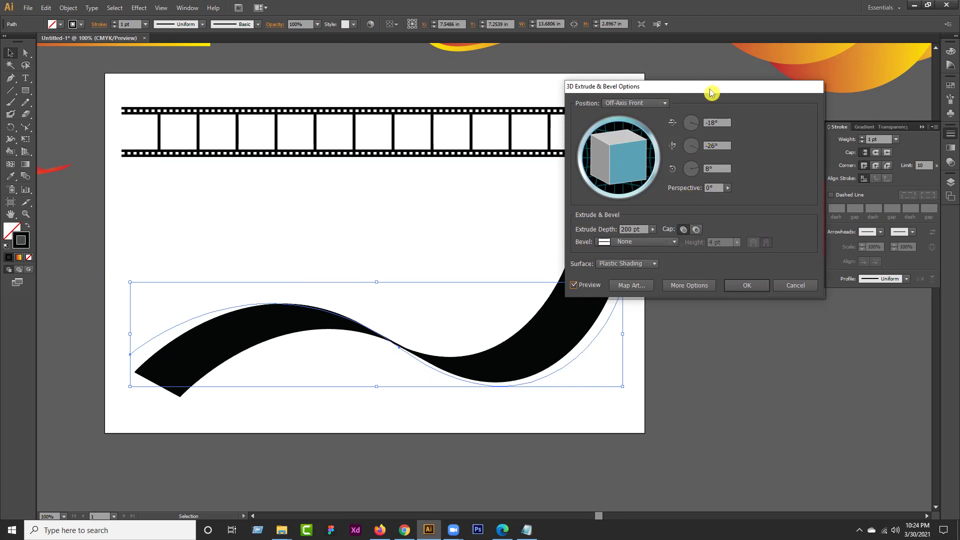
Try rotating the extrusion to -37°, -14° and 5° with an extrude depth of 180 pt
{"action": "left_click_drag", "start_coordinate": [711, 92], "coordinate": [788, 93]}
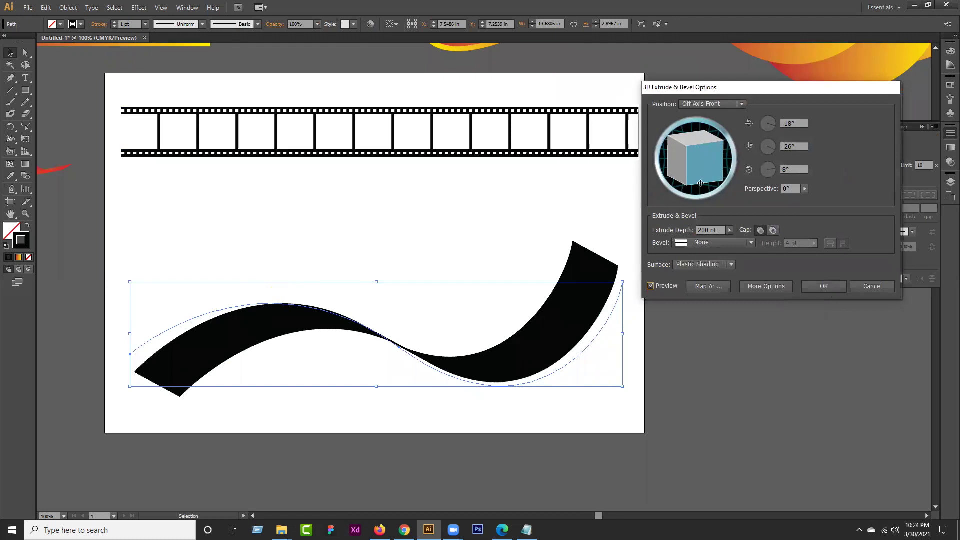
{"action": "left_click_drag", "start_coordinate": [698, 169], "coordinate": [697, 171]}
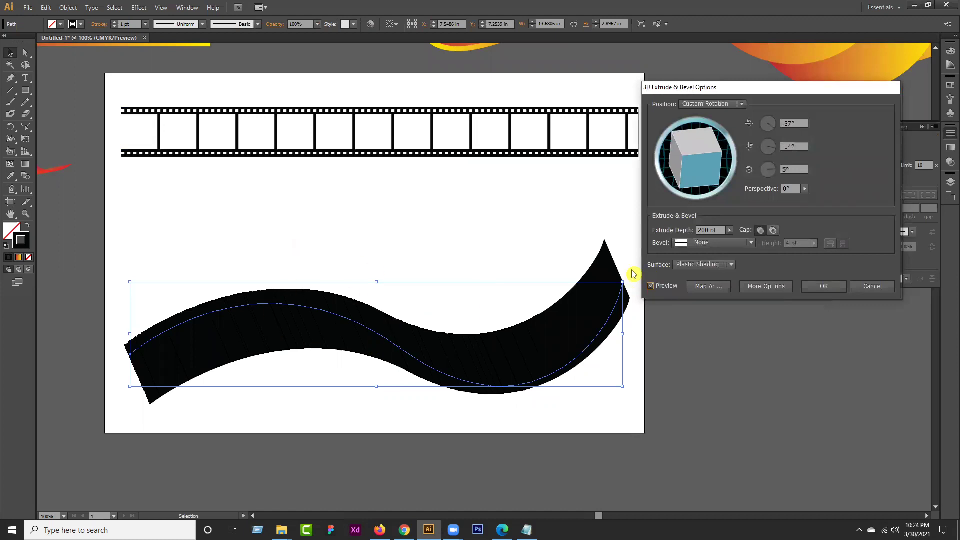
{"action": "left_click_drag", "start_coordinate": [719, 231], "coordinate": [689, 230]}
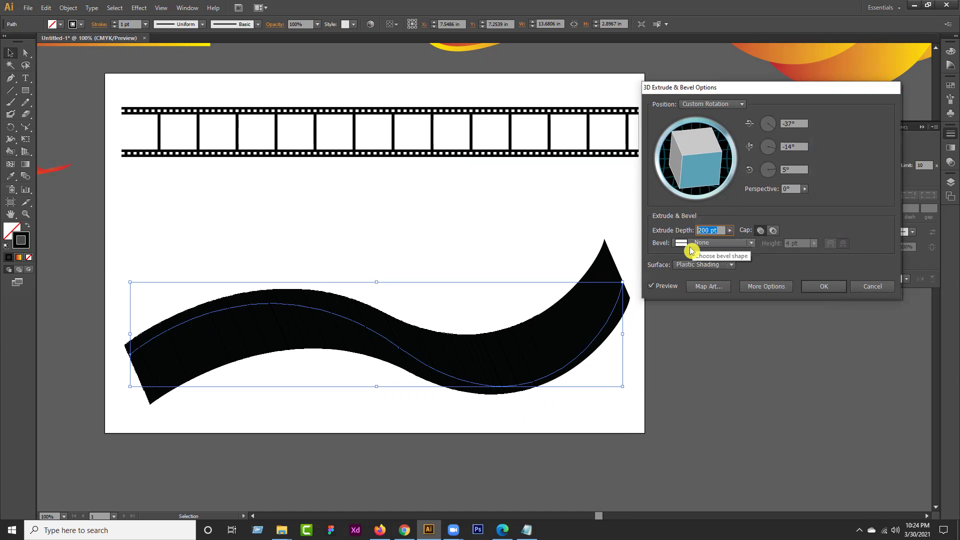
{"action": "type", "text": "180"}
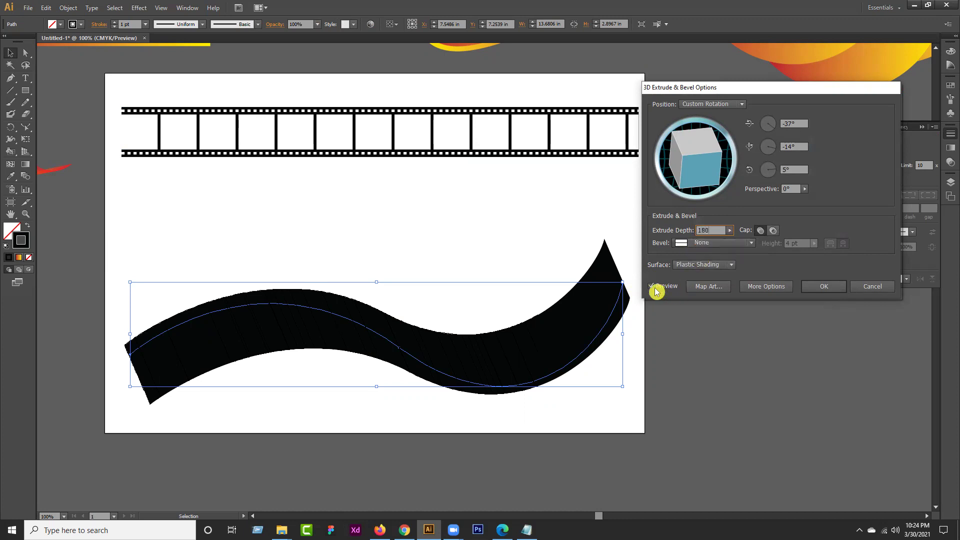
{"action": "key", "text": "Tab"}
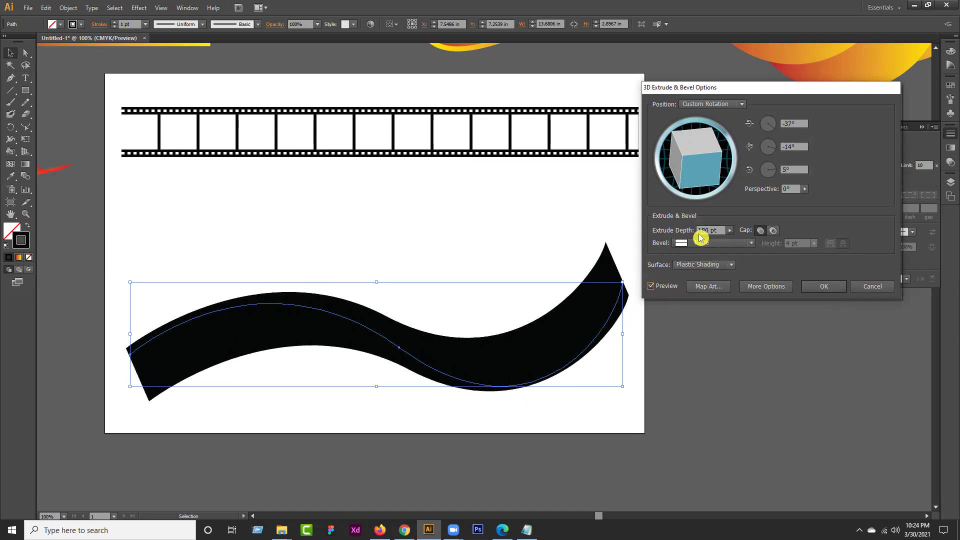
Set the extrude depth to 150 pt after trying 160 pt, and rotate the extrusion to -49°, -21° and 2°
{"action": "left_click_drag", "start_coordinate": [695, 230], "coordinate": [684, 240]}
{"action": "type", "text": "160"}
{"action": "key", "text": "Tab"}
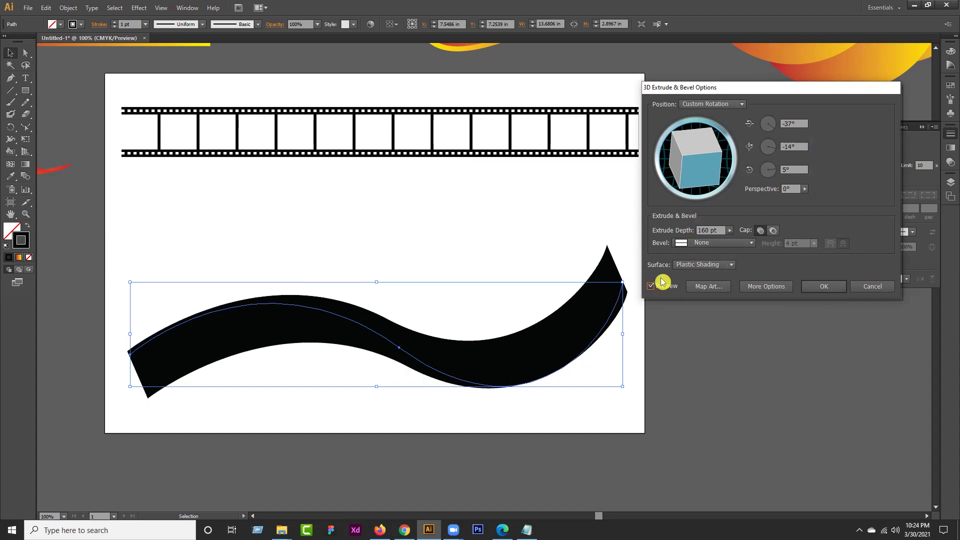
{"action": "left_click", "coordinate": [703, 232]}
{"action": "type", "text": "5"}
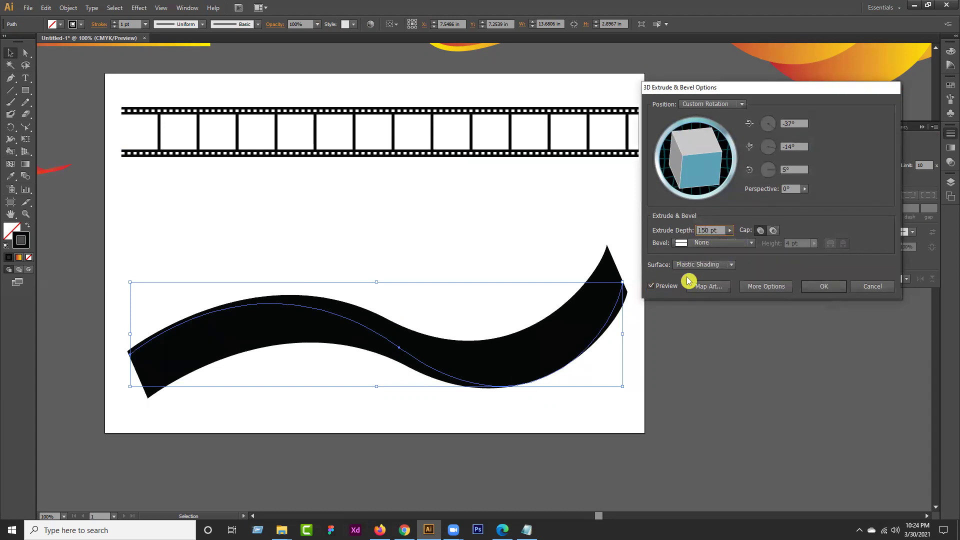
{"action": "key", "text": "Tab"}
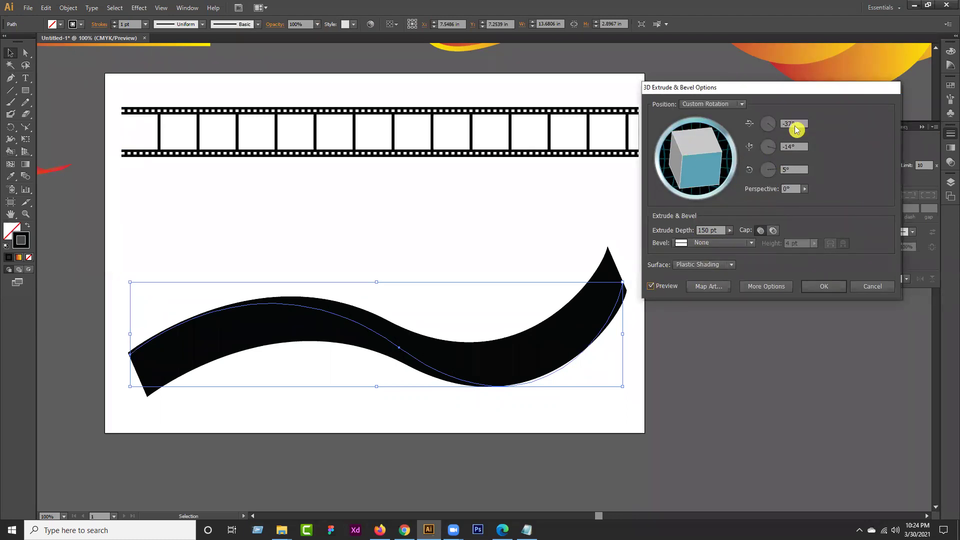
{"action": "left_click_drag", "start_coordinate": [738, 165], "coordinate": [689, 209]}
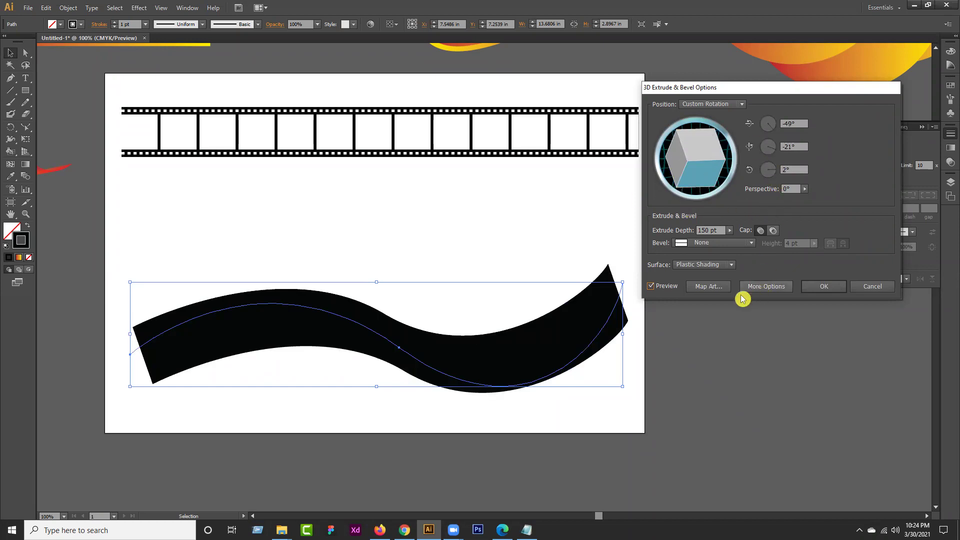
Map the Film Reel symbol onto surface 3 of 4 of the extruded curve
{"action": "left_click", "coordinate": [712, 290]}
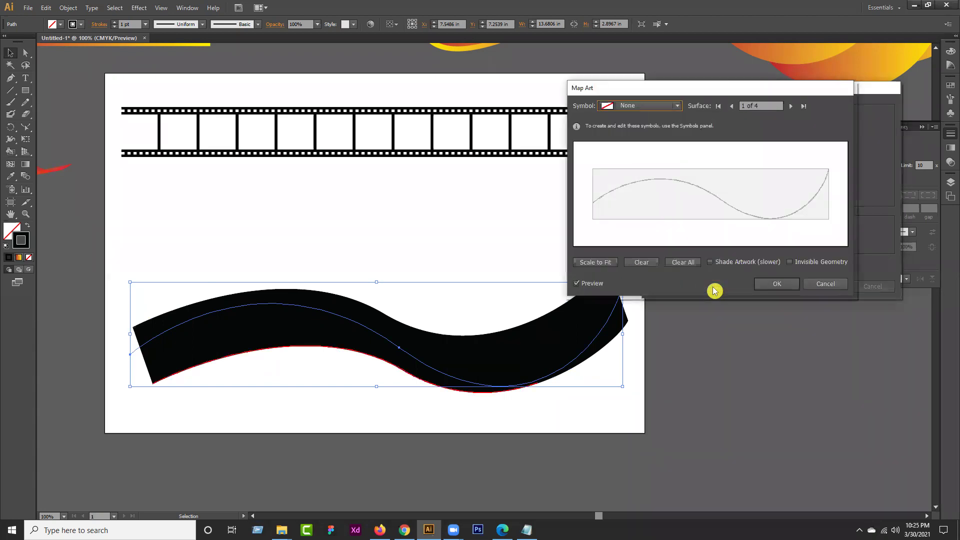
{"action": "left_click", "coordinate": [791, 108]}
{"action": "left_click", "coordinate": [792, 108]}
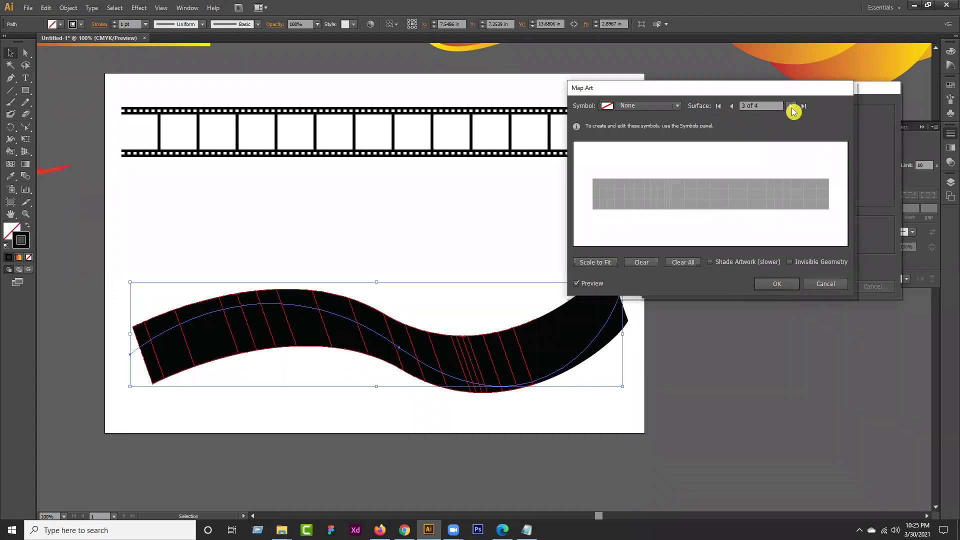
{"action": "left_click", "coordinate": [792, 108]}
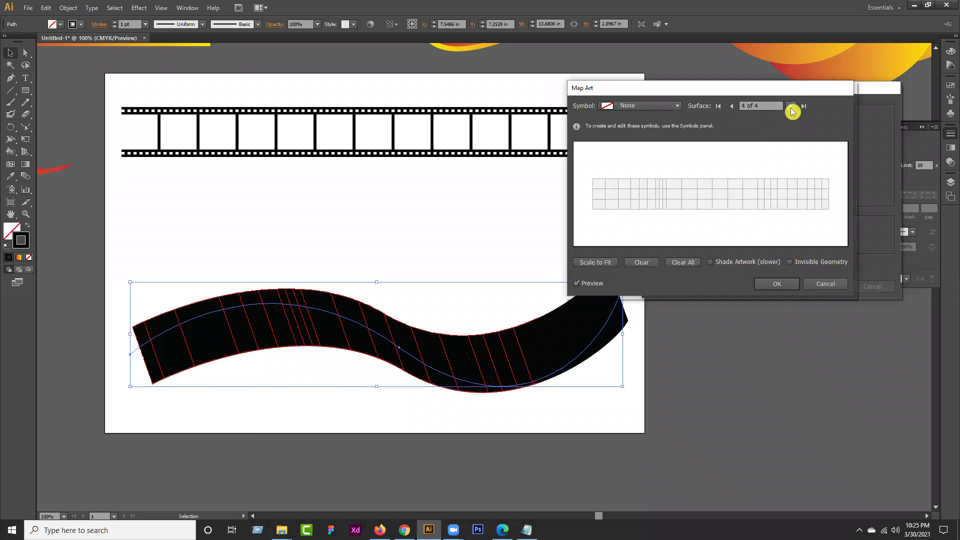
{"action": "left_click", "coordinate": [737, 108]}
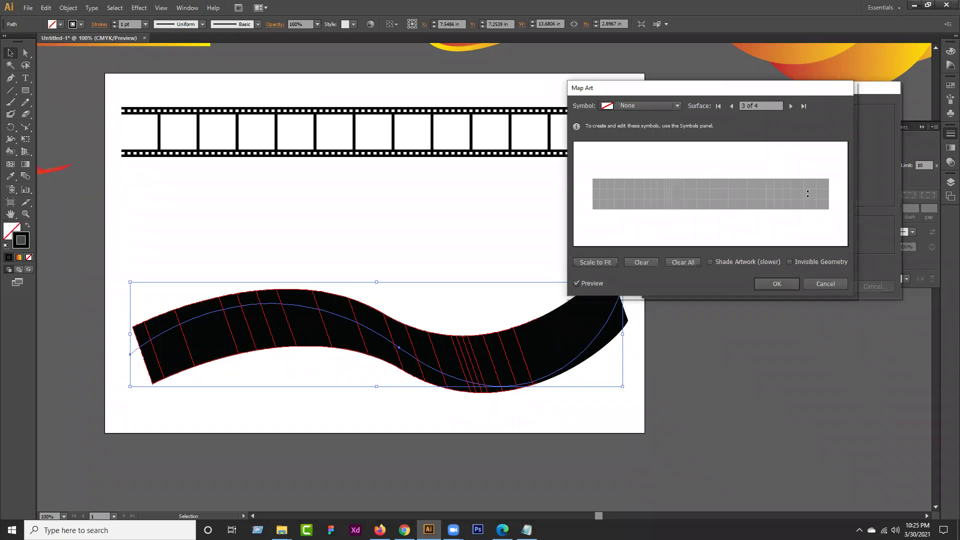
{"action": "left_click", "coordinate": [640, 109]}
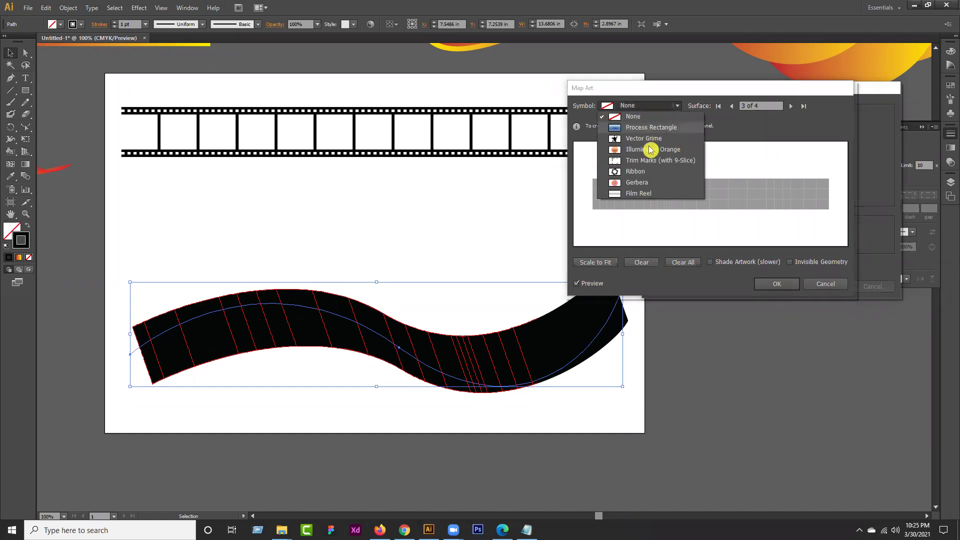
{"action": "left_click", "coordinate": [639, 195]}
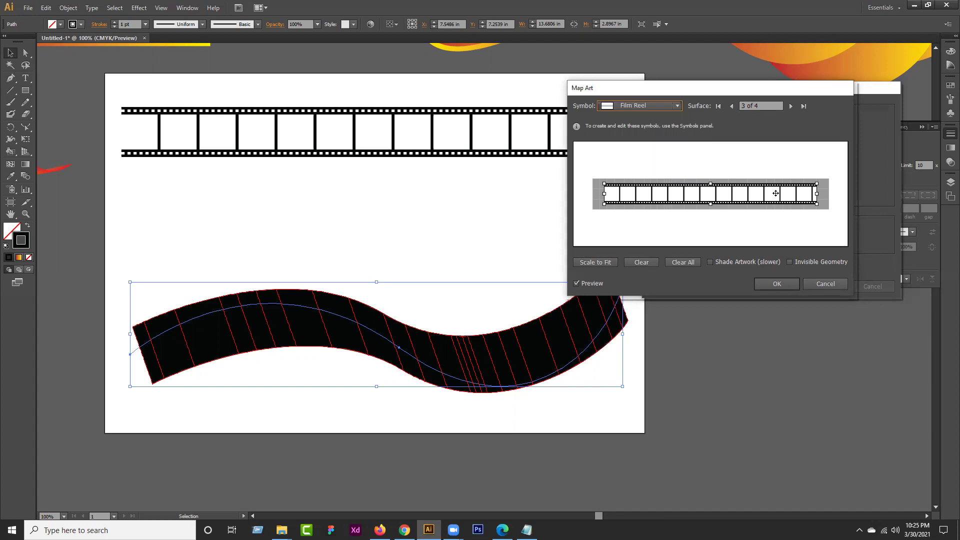
Stretch the mapped Film Reel to fill the whole surface and apply the 3D effect with invisible geometry
{"action": "left_click_drag", "start_coordinate": [816, 194], "coordinate": [829, 194]}
{"action": "left_click_drag", "start_coordinate": [603, 195], "coordinate": [593, 194]}
{"action": "left_click_drag", "start_coordinate": [711, 184], "coordinate": [710, 210]}
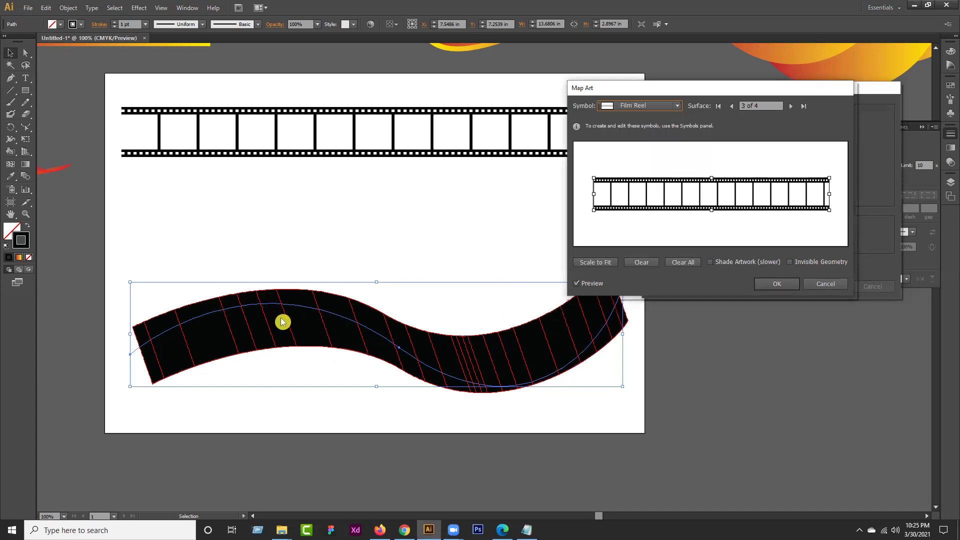
{"action": "left_click", "coordinate": [791, 264]}
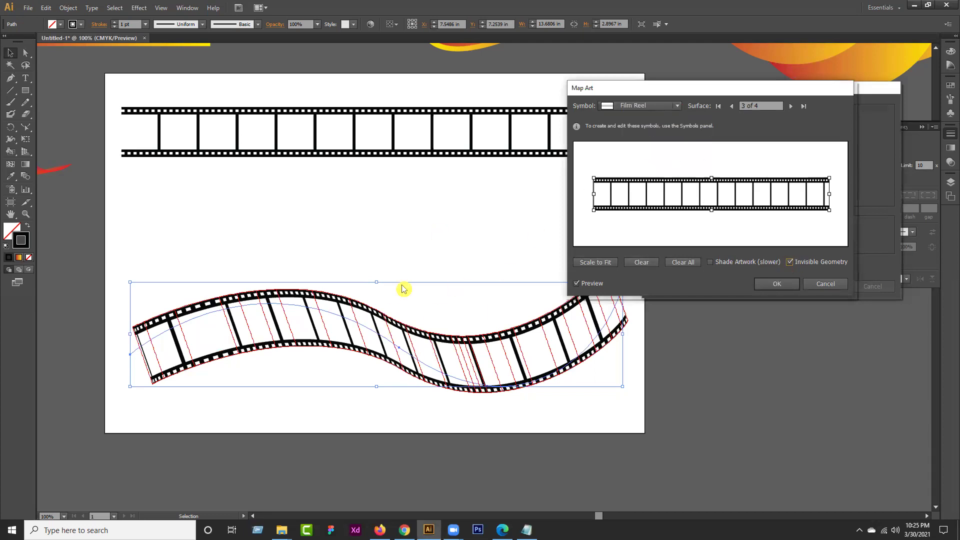
{"action": "left_click", "coordinate": [778, 287]}
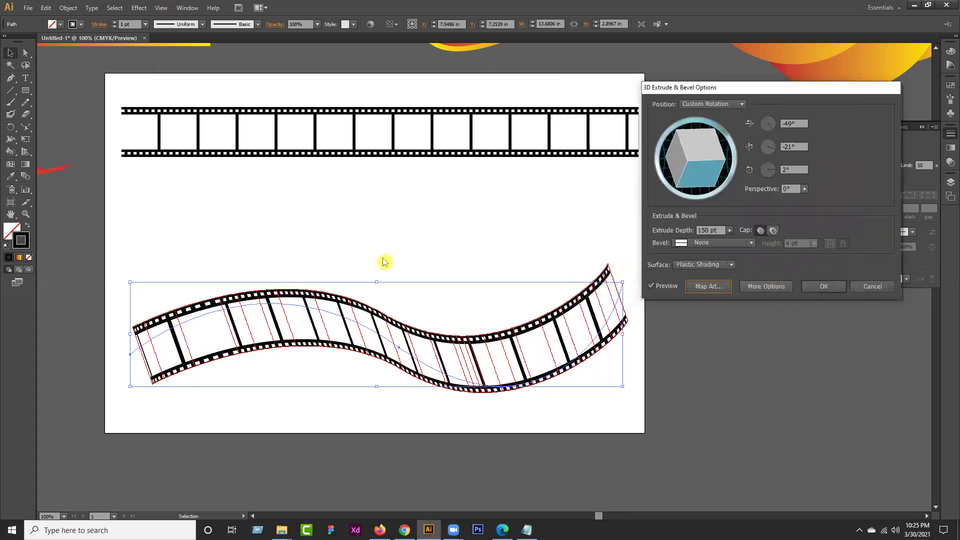
{"action": "left_click", "coordinate": [824, 287]}
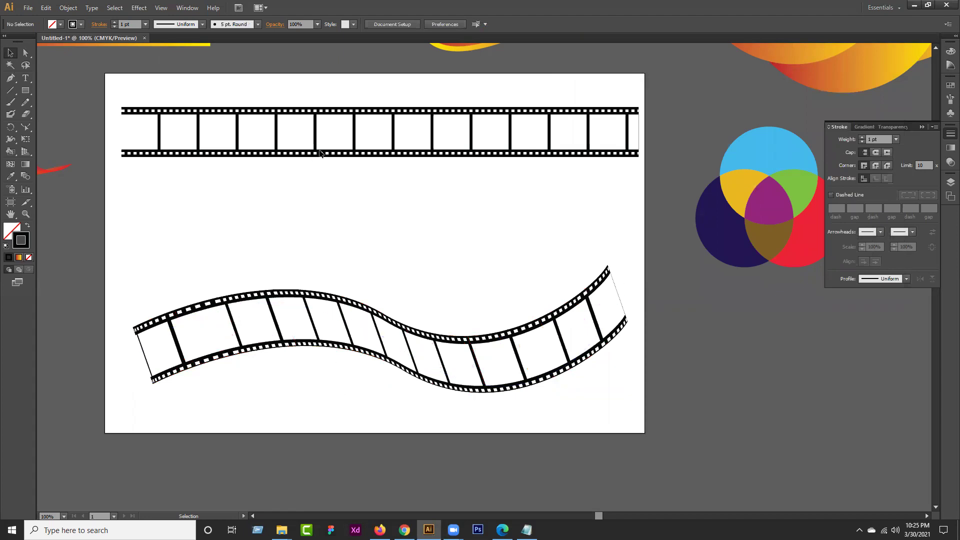
Move the wavy film strip slightly upward on the artboard and deselect it
{"action": "left_click", "coordinate": [385, 348]}
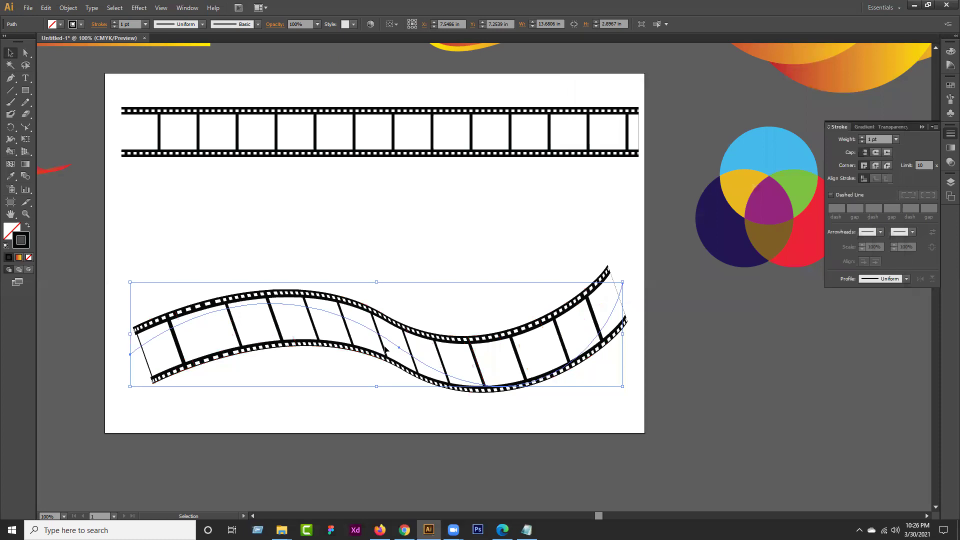
{"action": "left_click_drag", "start_coordinate": [380, 345], "coordinate": [374, 312]}
{"action": "left_click", "coordinate": [375, 386]}
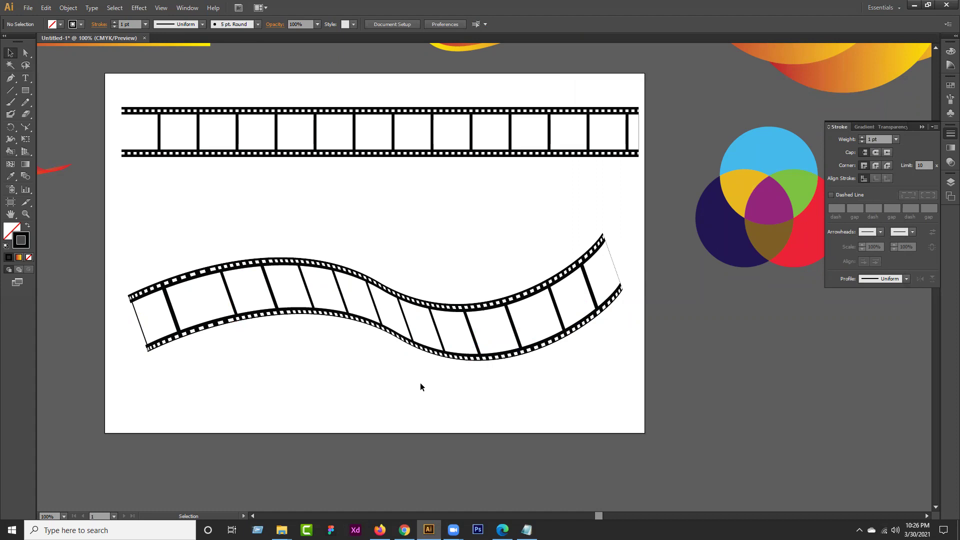
View the artboard with the surrounding artwork and switch to the open text editor window
{"action": "key", "text": "ctrl+minus"}
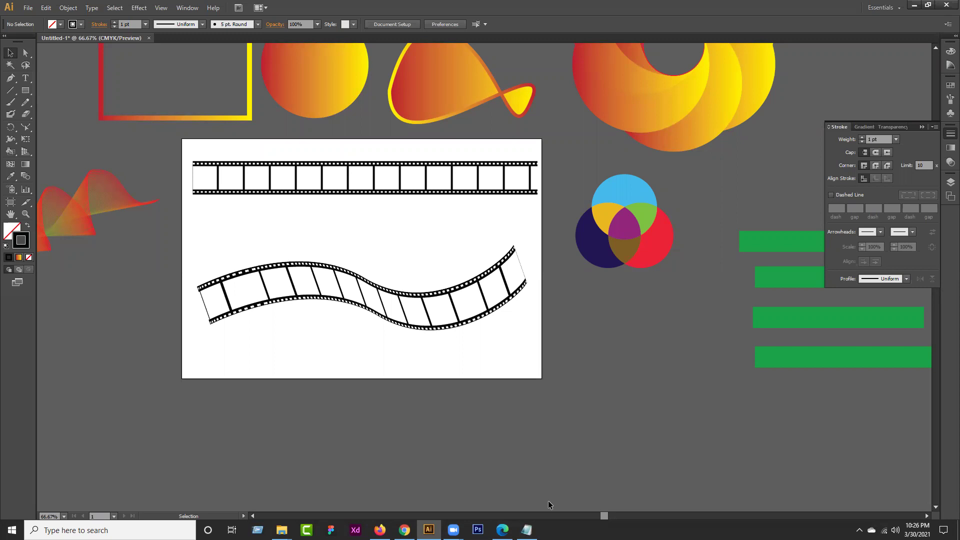
{"action": "left_click", "coordinate": [528, 525]}
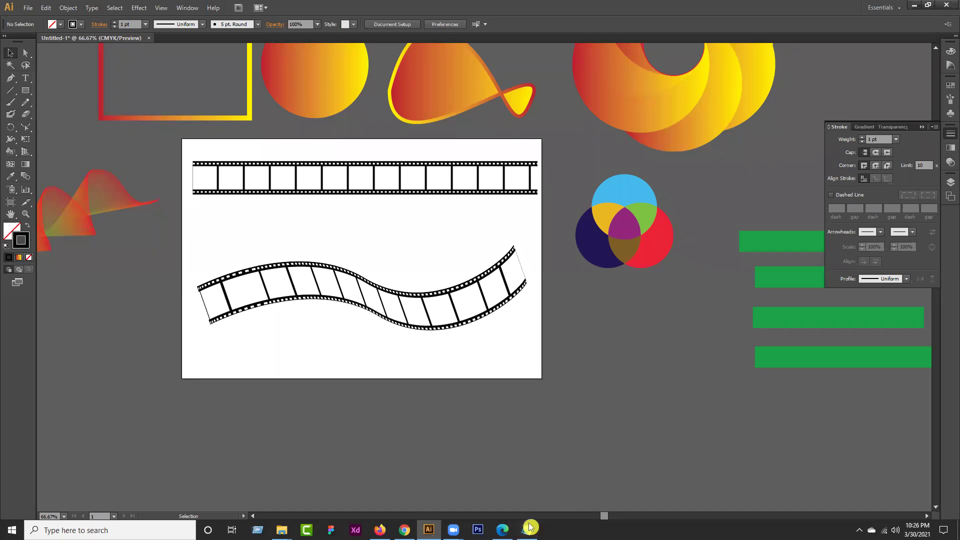